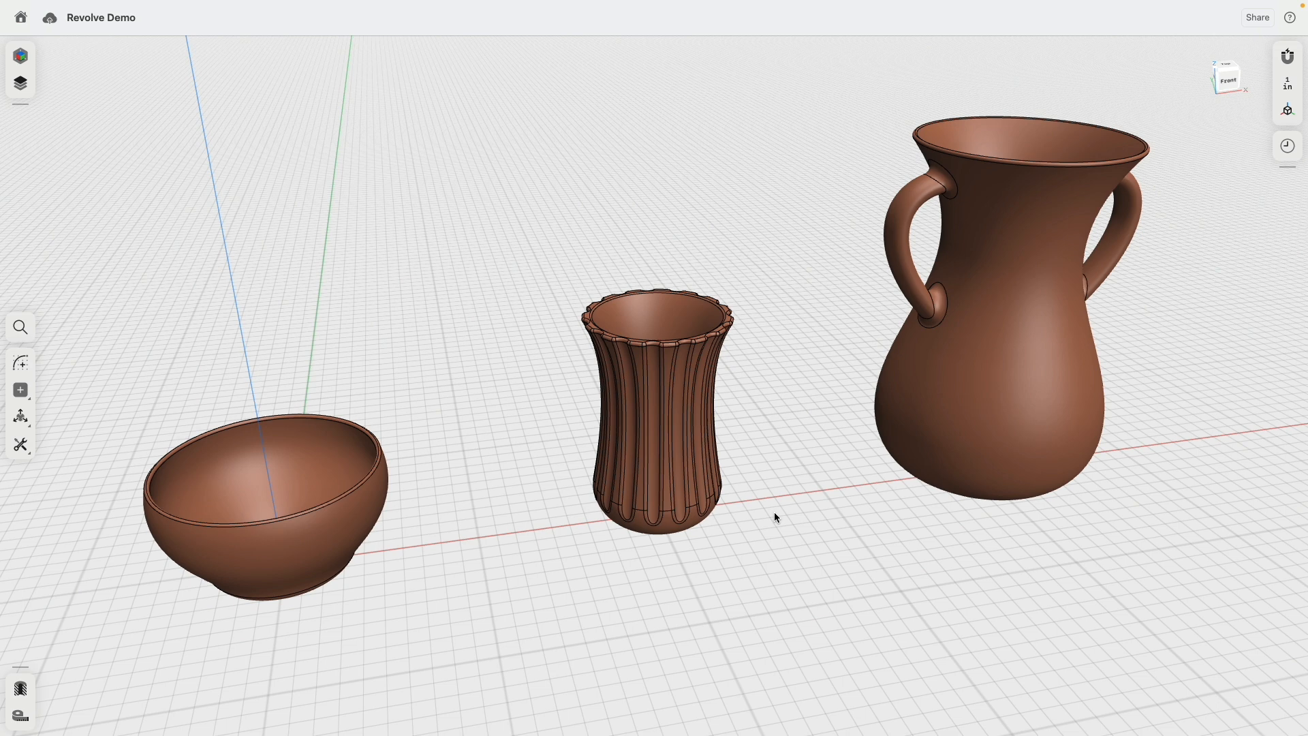
Step: Examine the finished bowl, fluted cup and two-handled vase from several angles and in the Visualization workspace
{"action": "mouse_move", "coordinate": [611, 566]}
{"action": "right_mouse_down"}
{"action": "mouse_move", "coordinate": [626, 552]}
{"action": "mouse_move", "coordinate": [612, 548]}
{"action": "right_mouse_up"}
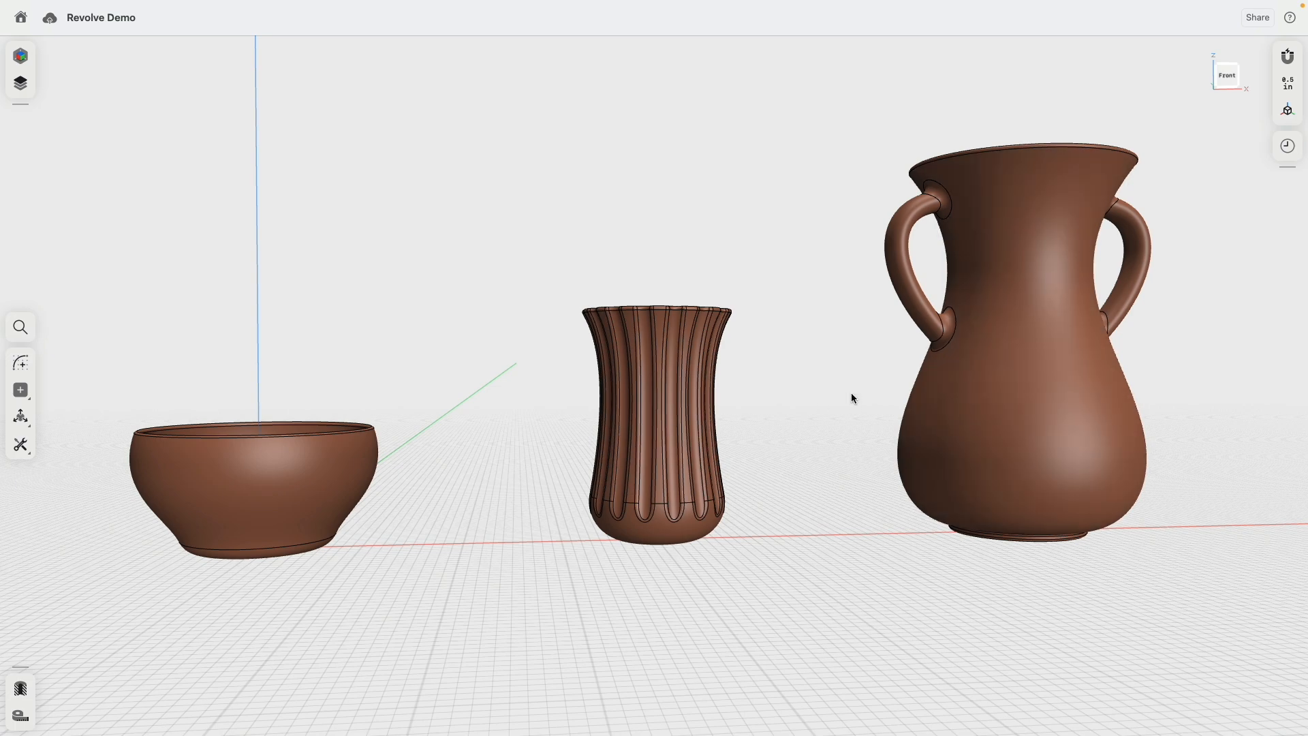
{"action": "right_click_drag", "start_coordinate": [853, 395], "coordinate": [849, 481]}
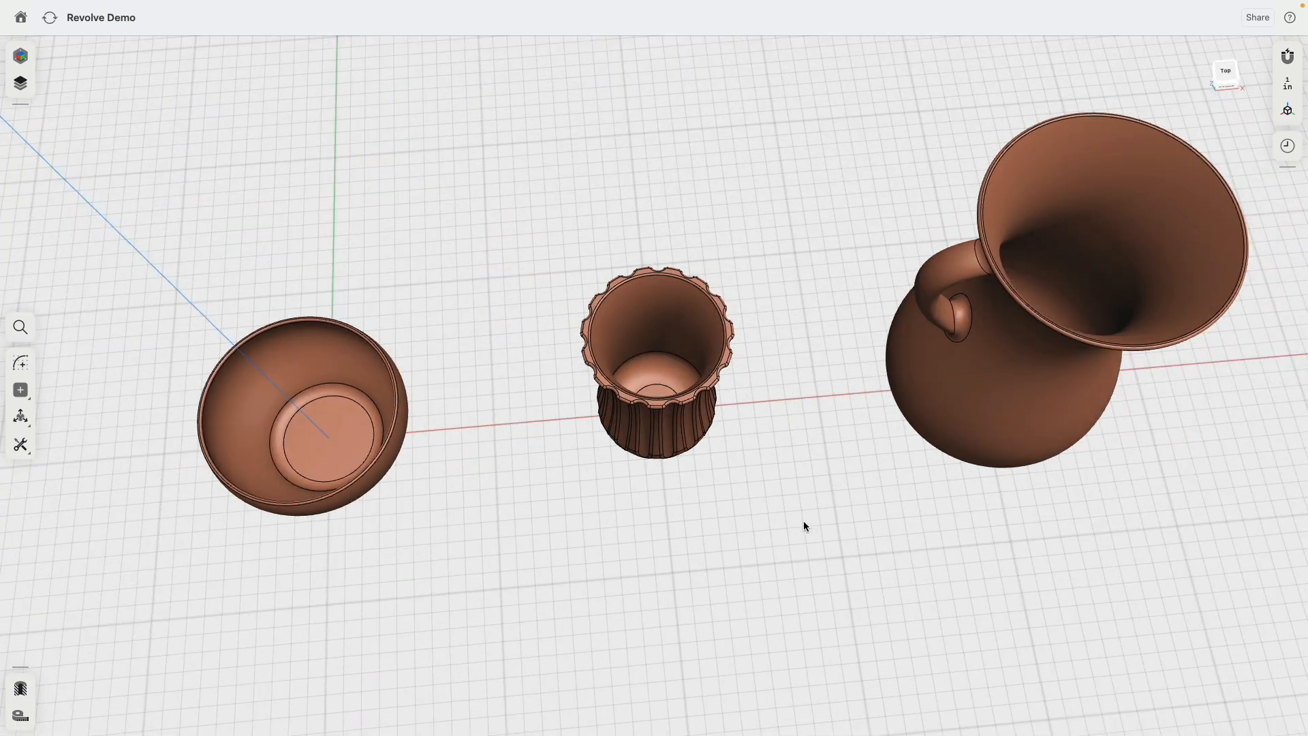
{"action": "right_click_drag", "start_coordinate": [802, 525], "coordinate": [802, 472]}
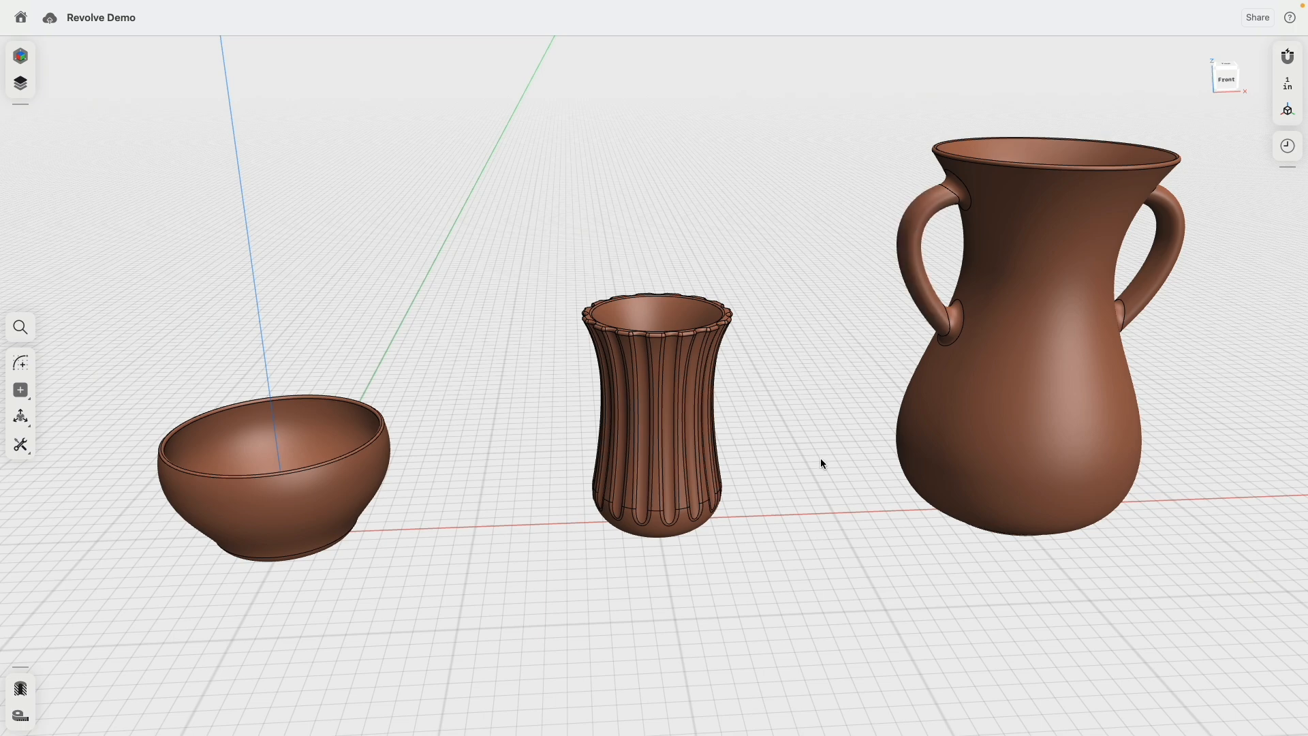
{"action": "left_click", "coordinate": [21, 56]}
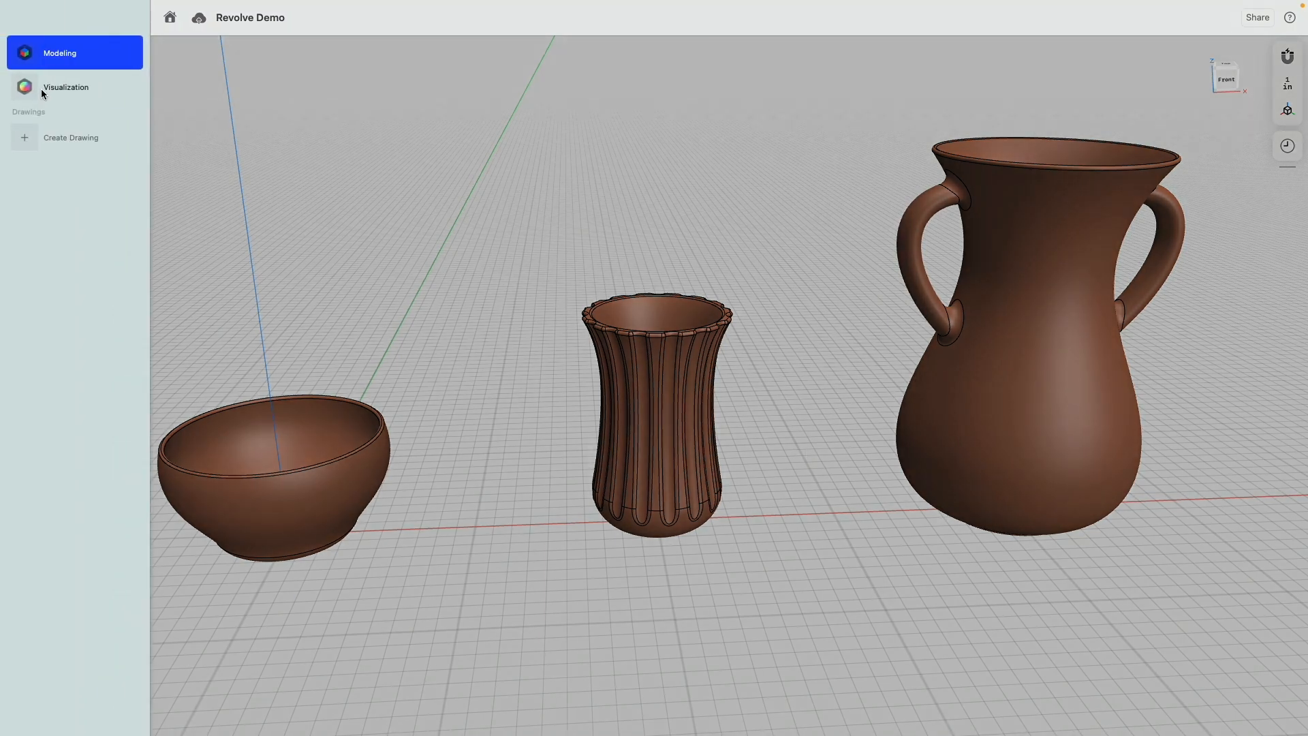
{"action": "left_click", "coordinate": [43, 87]}
{"action": "left_click", "coordinate": [1082, 55]}
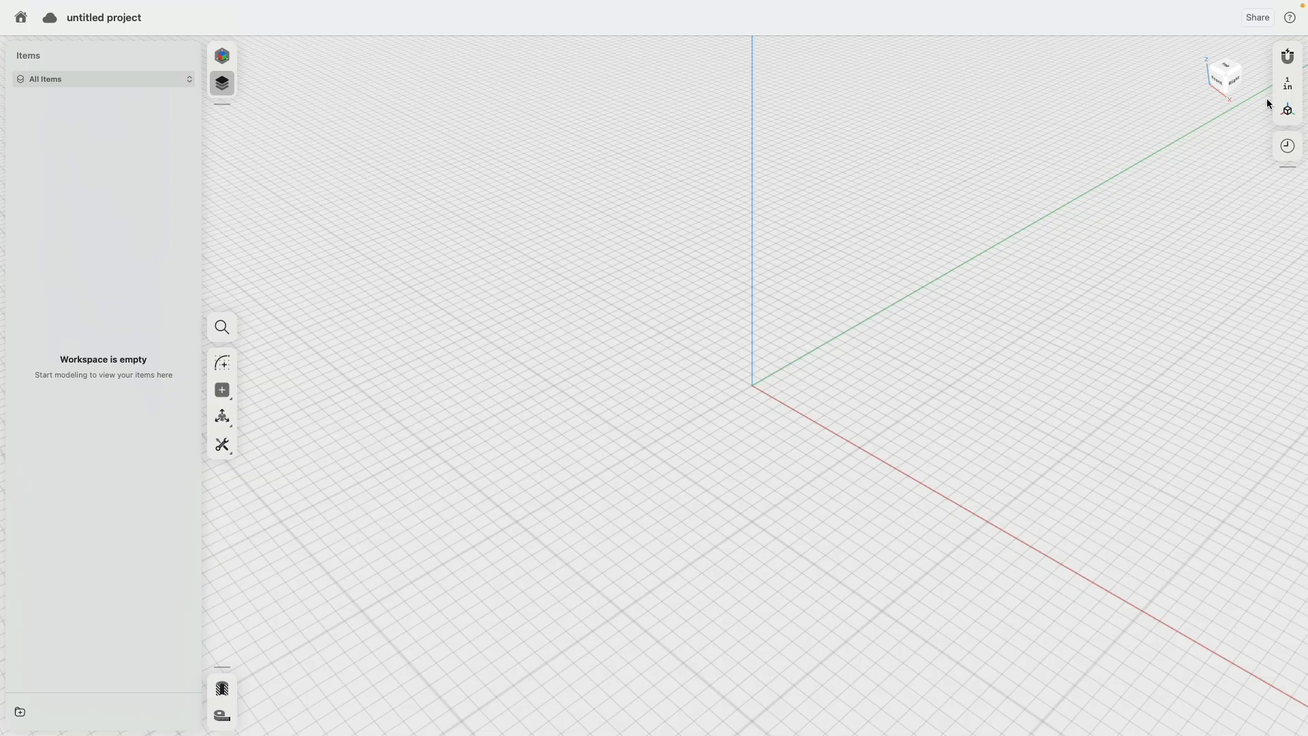
Step: Check the measurement unit settings of the new empty project
{"action": "left_click", "coordinate": [1286, 55]}
{"action": "left_click", "coordinate": [1285, 90]}
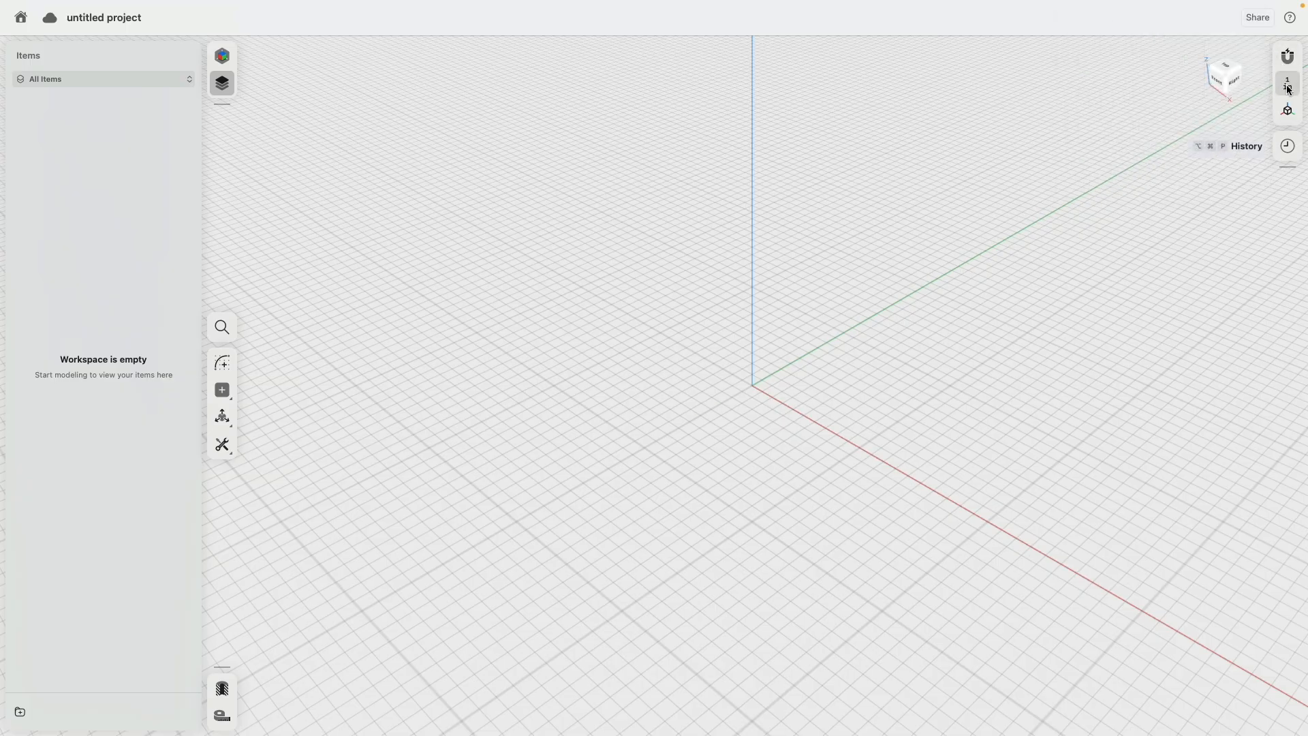
{"action": "left_click", "coordinate": [1287, 88]}
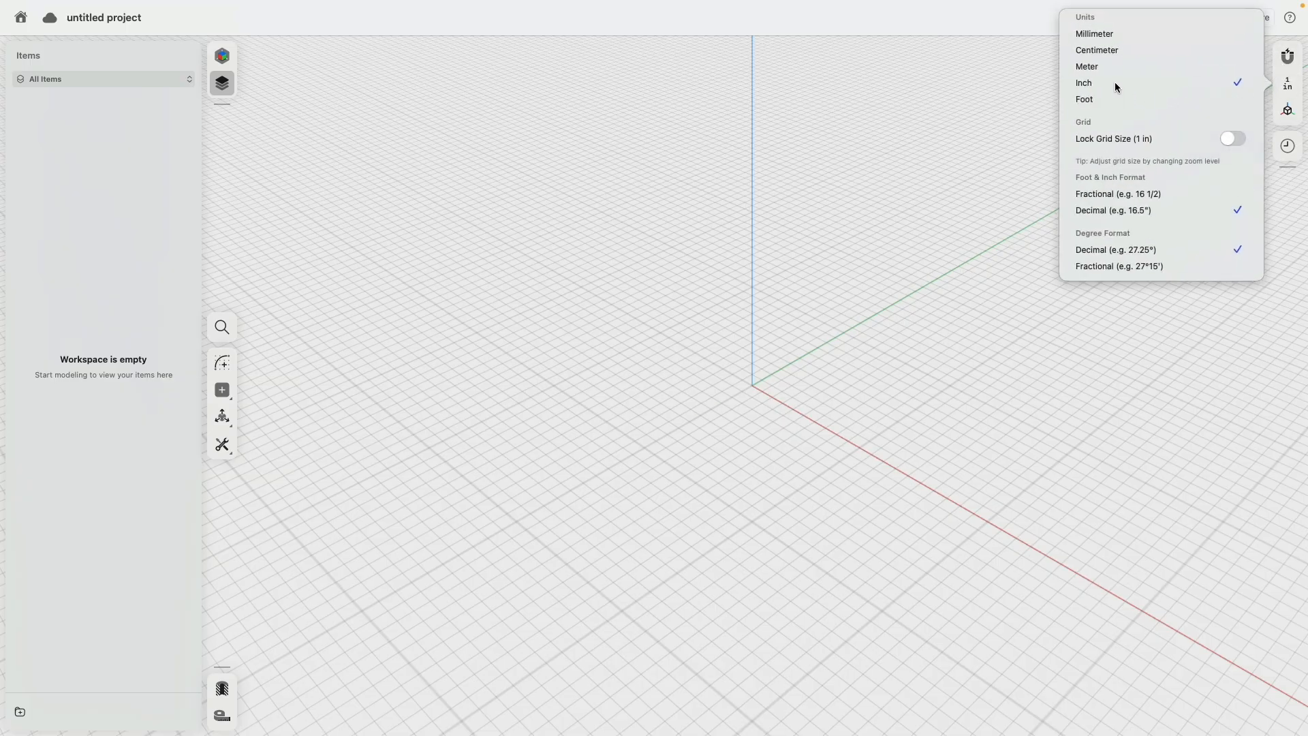
{"action": "left_click", "coordinate": [863, 138]}
Step: Sketch an open three-line profile on the front plane: a 10 in base on the axis, a 12 in vertical side and a 15 in upper line
{"action": "left_click", "coordinate": [1189, 95]}
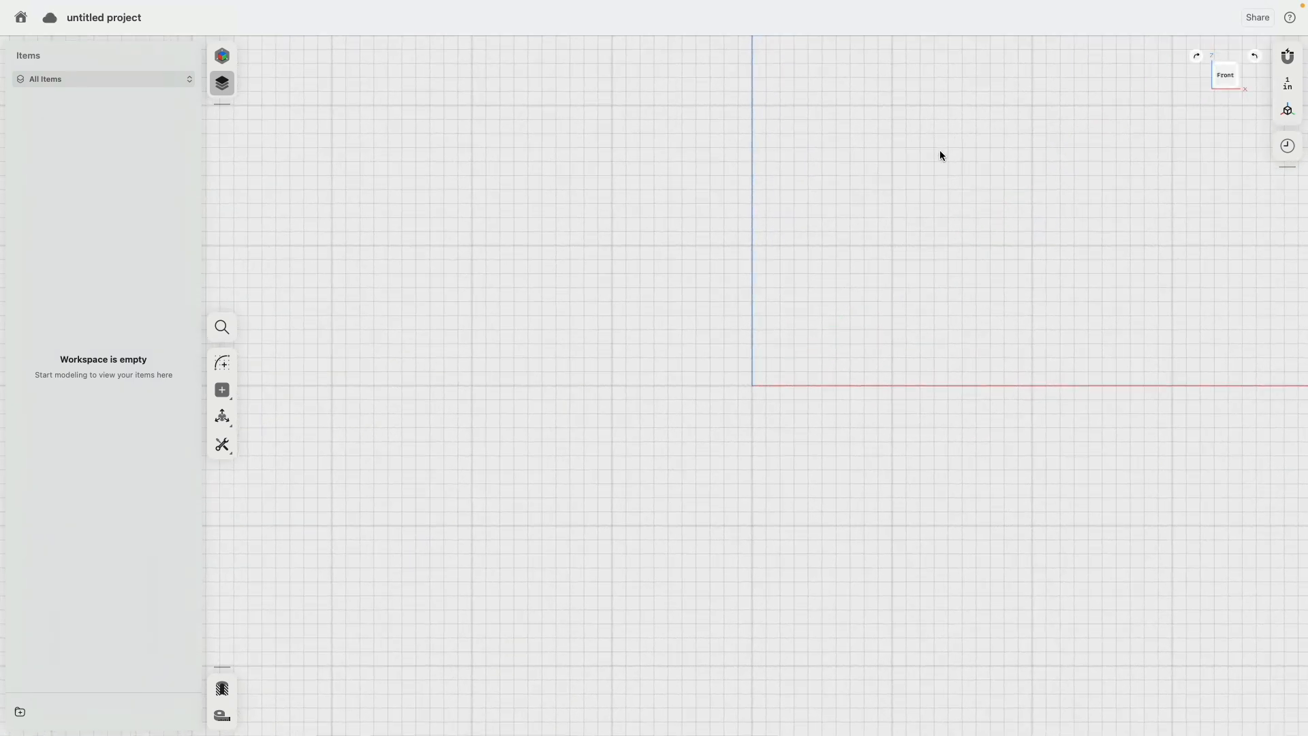
{"action": "left_click", "coordinate": [222, 362]}
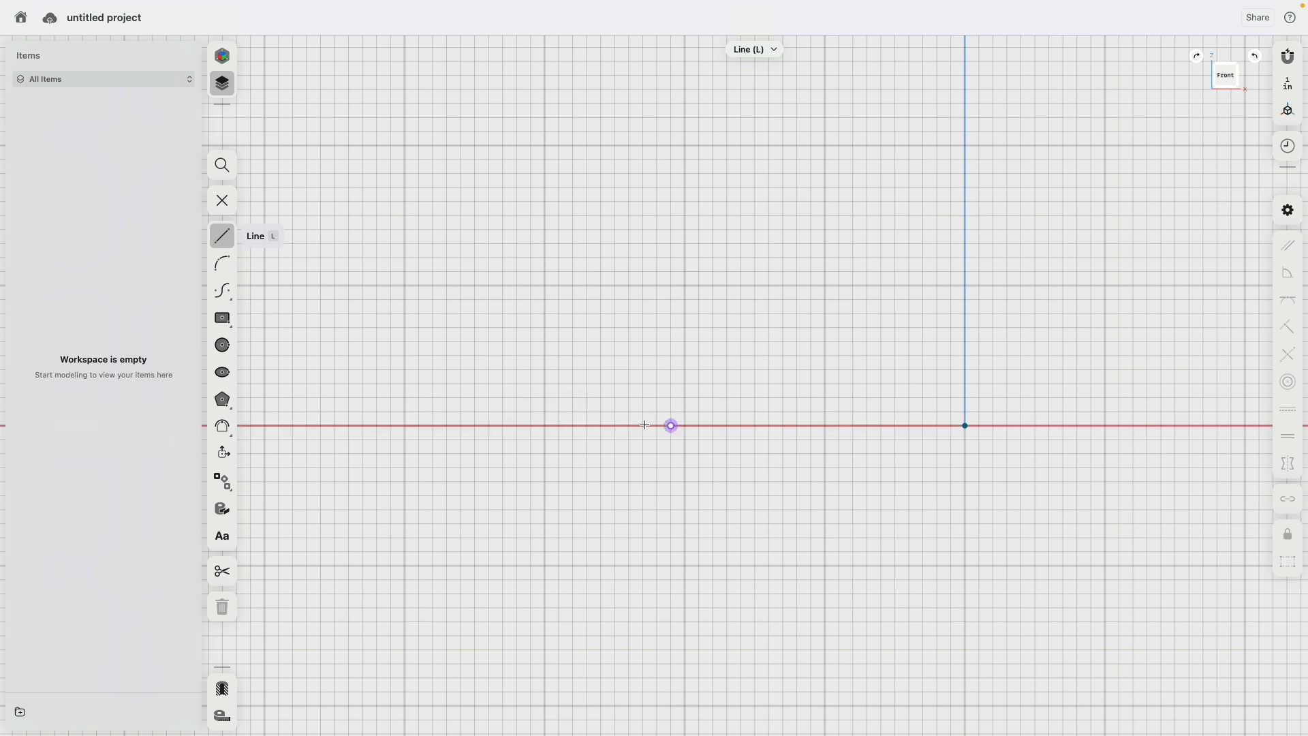
{"action": "left_click", "coordinate": [546, 427]}
{"action": "left_click", "coordinate": [685, 425]}
{"action": "left_click", "coordinate": [685, 257]}
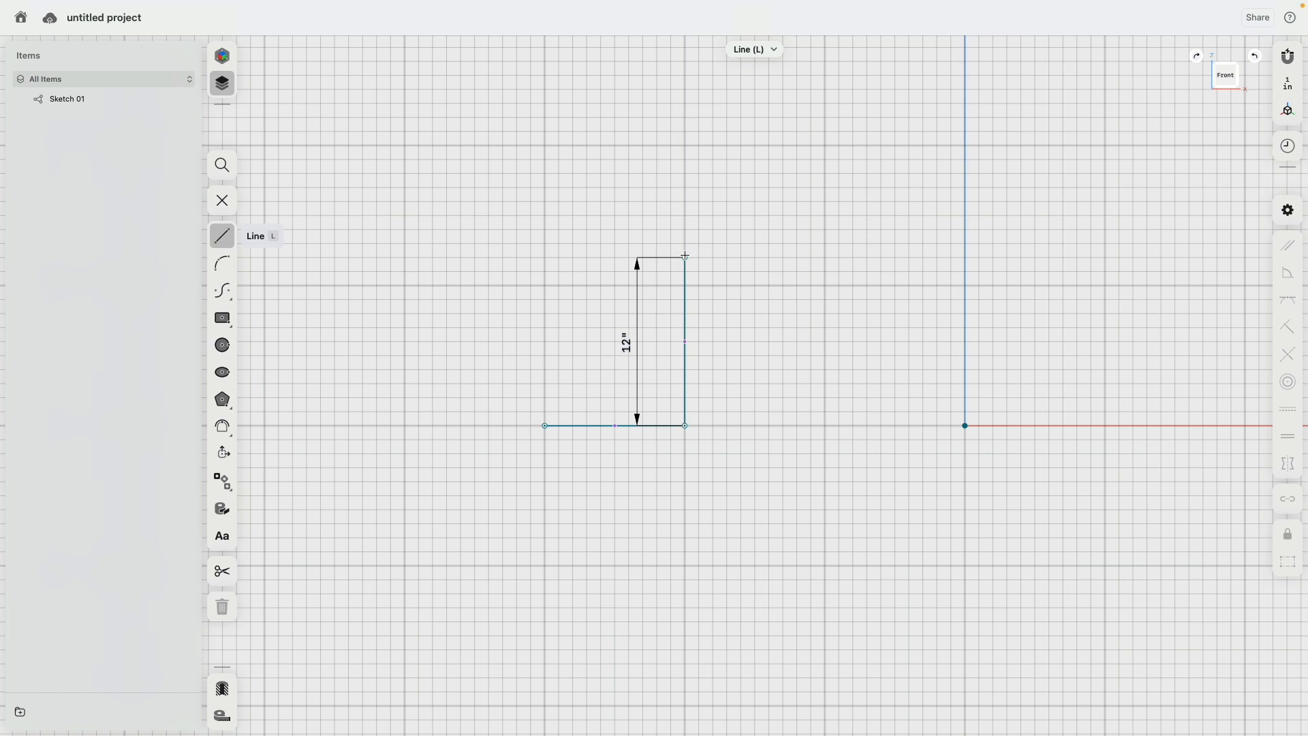
{"action": "left_click", "coordinate": [475, 257]}
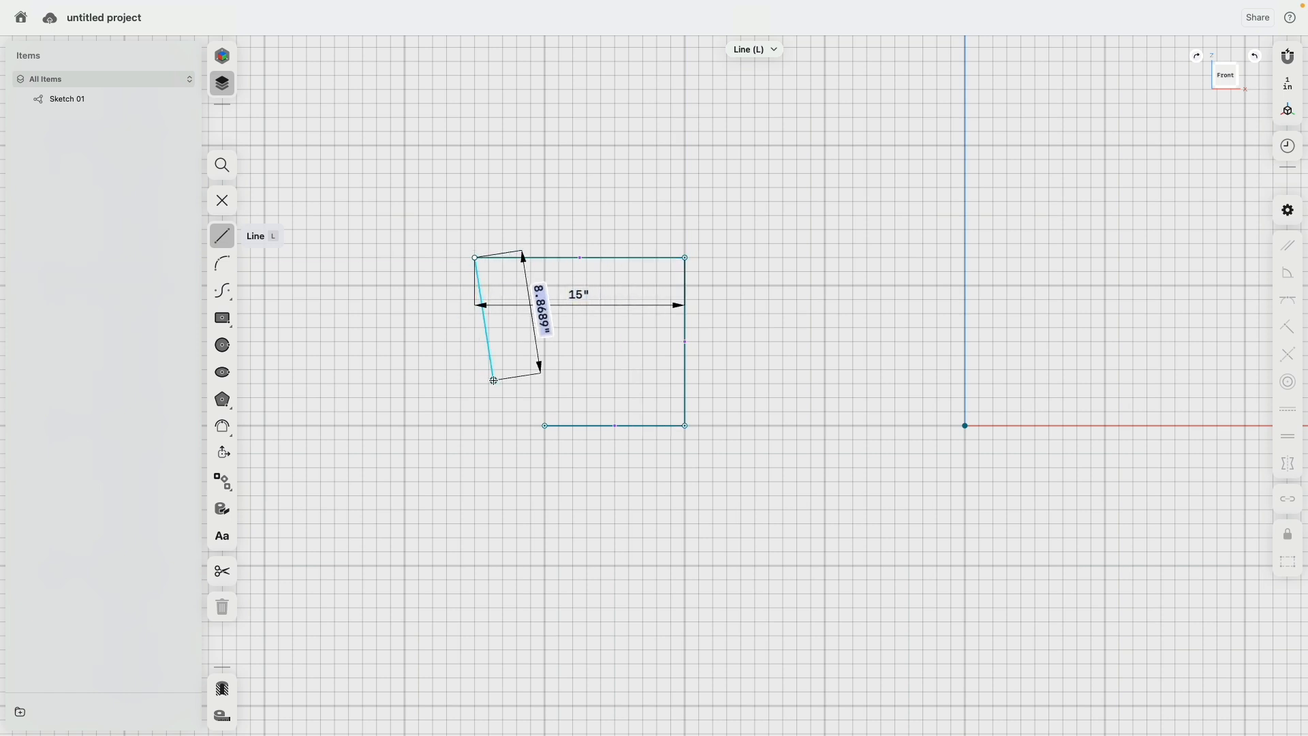
{"action": "key", "text": "Escape"}
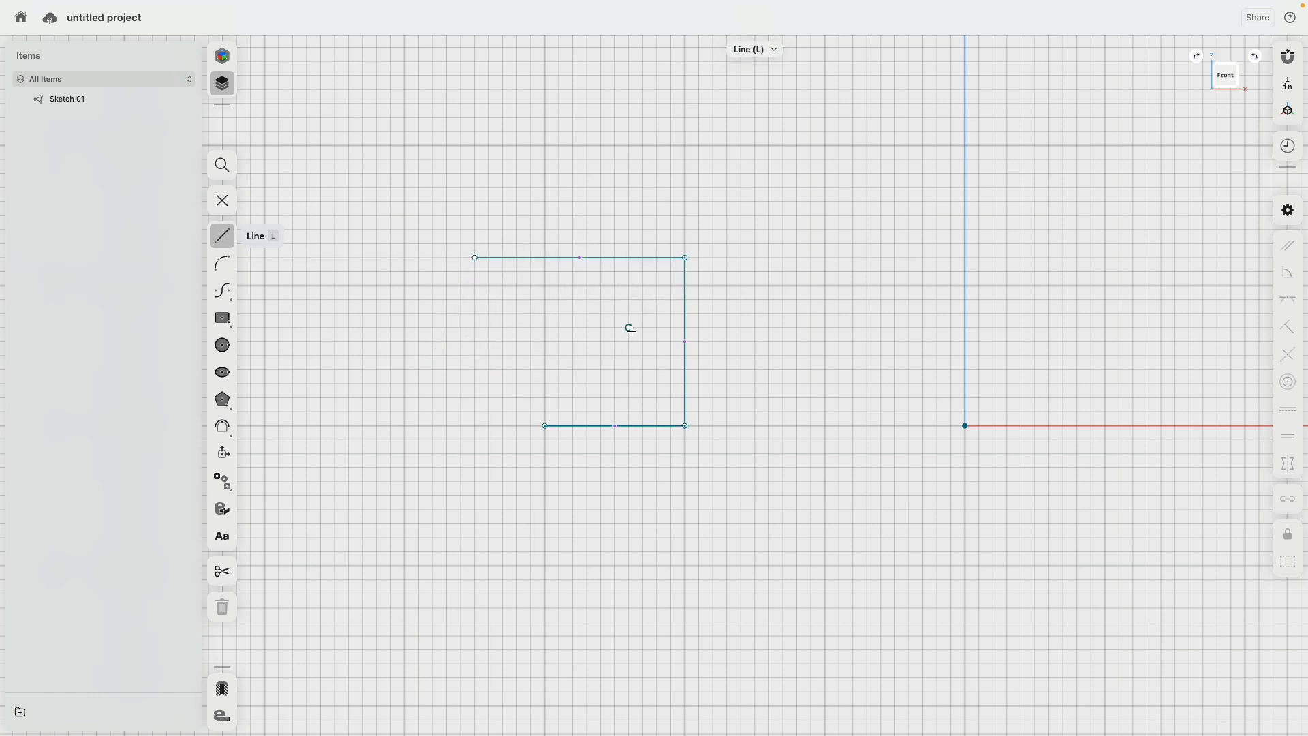
{"action": "key", "text": "Escape"}
Step: Set the length of the profile's vertical line to 6 in
{"action": "left_click", "coordinate": [658, 425]}
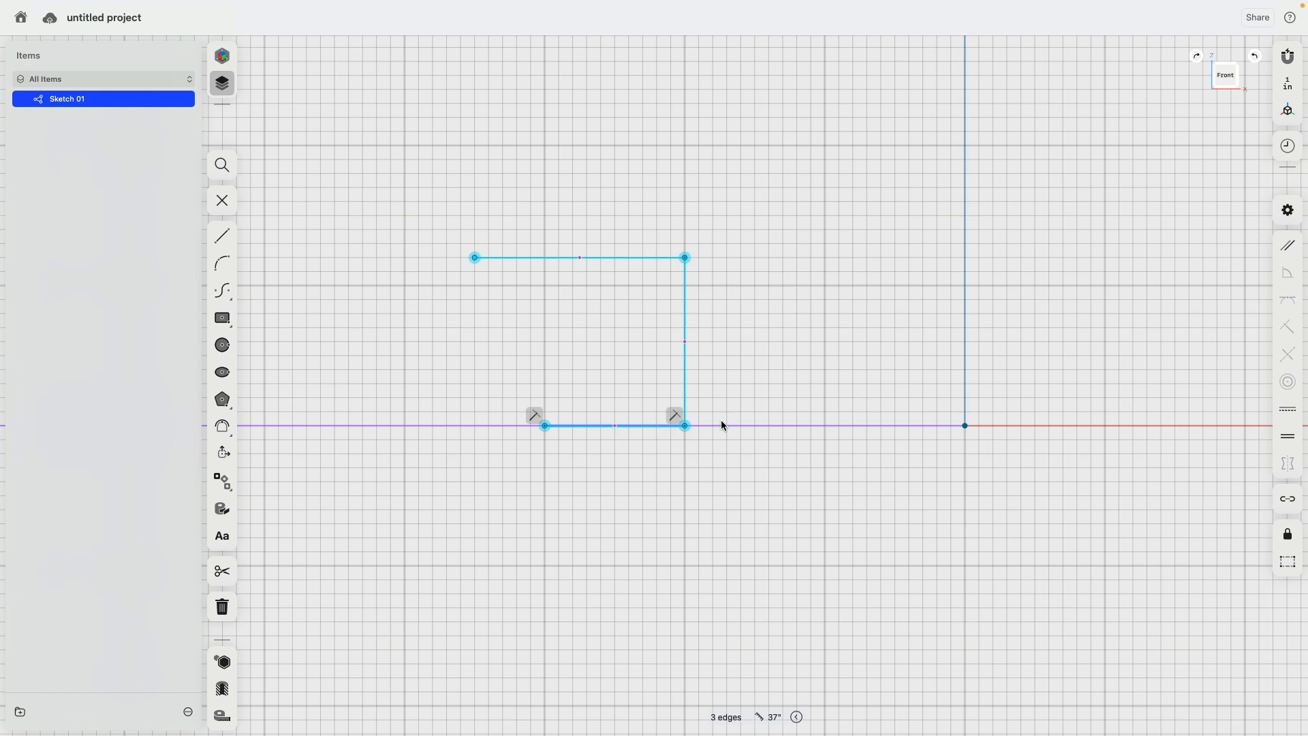
{"action": "left_click", "coordinate": [1289, 411]}
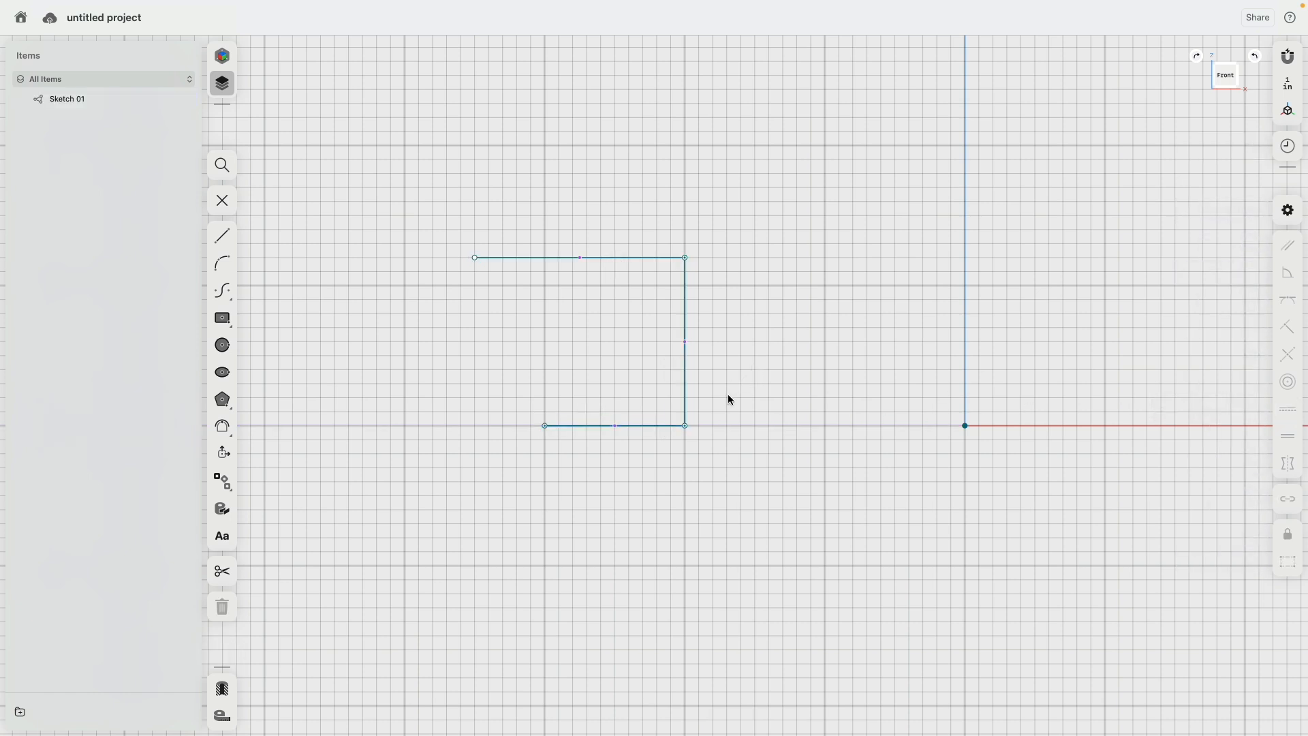
{"action": "left_click", "coordinate": [657, 427]}
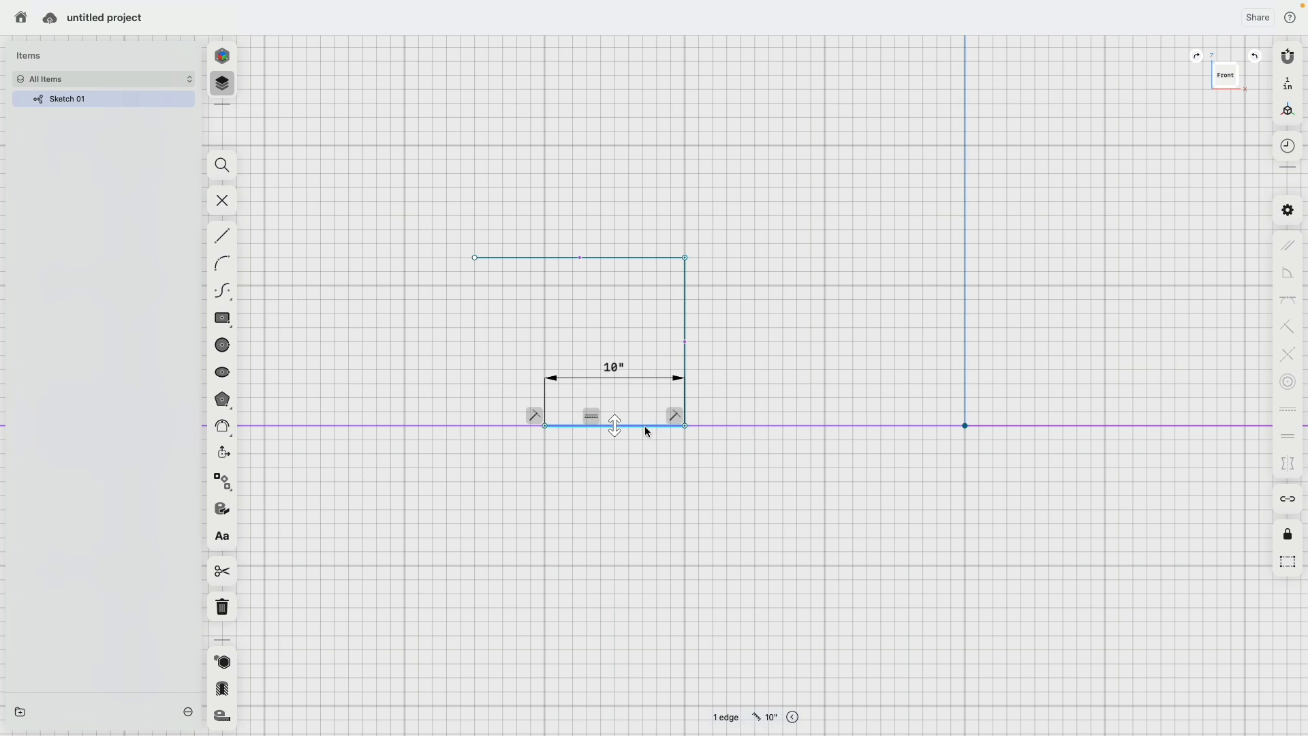
{"action": "left_click", "coordinate": [685, 354]}
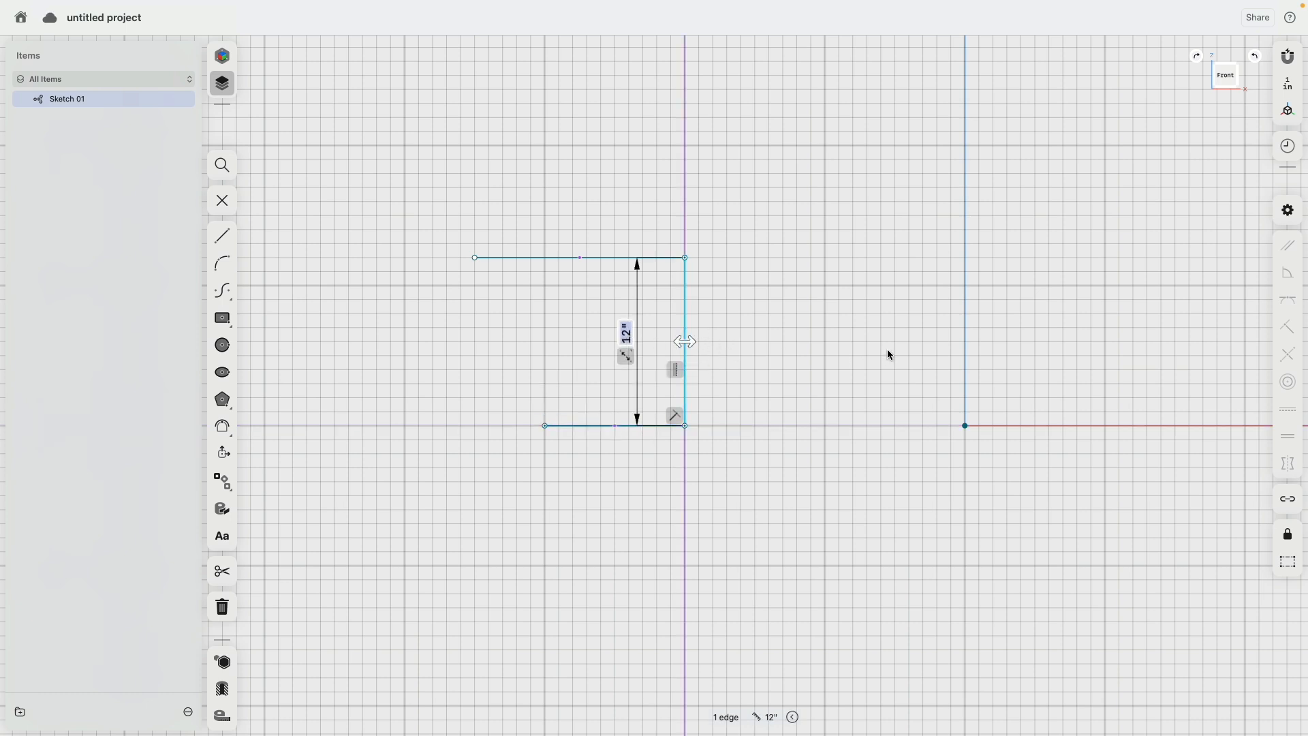
{"action": "type", "text": "6"}
{"action": "key", "text": "Return"}
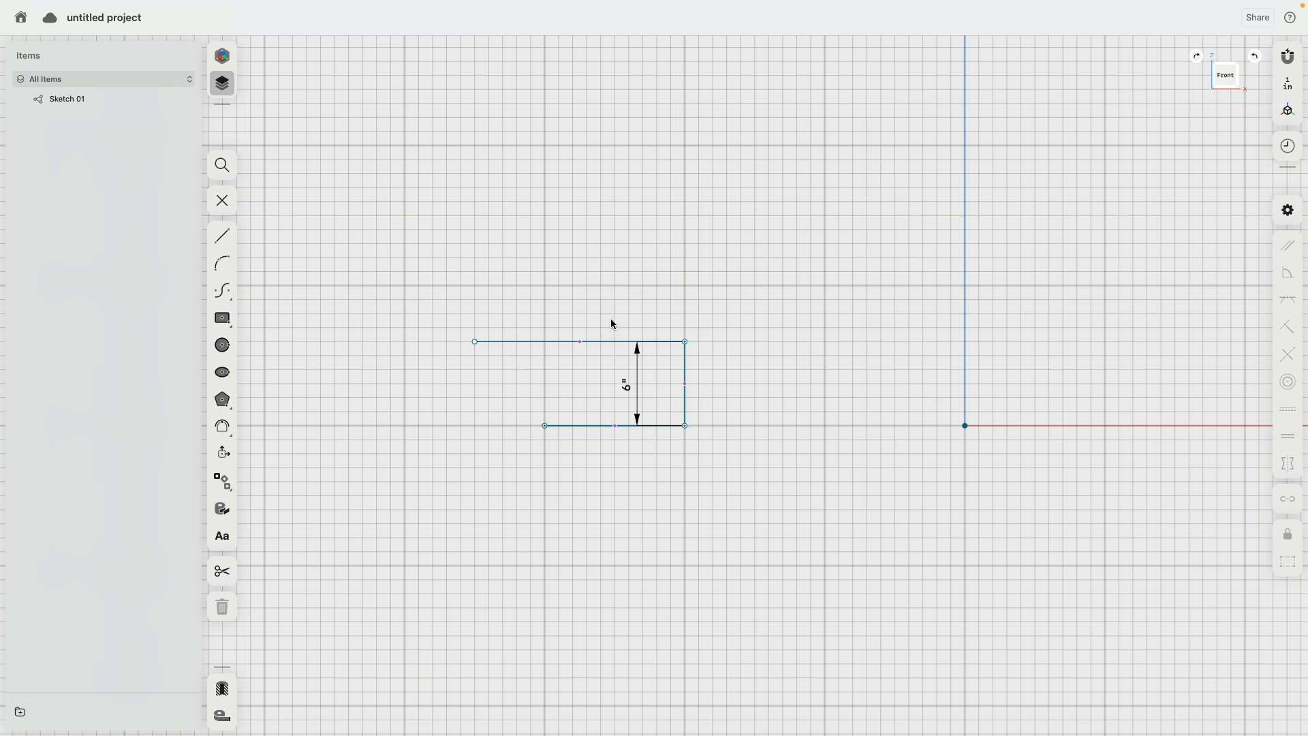
Step: Set the length of the profile's upper horizontal line to 5.5 in
{"action": "left_click", "coordinate": [639, 344]}
{"action": "left_click", "coordinate": [587, 380]}
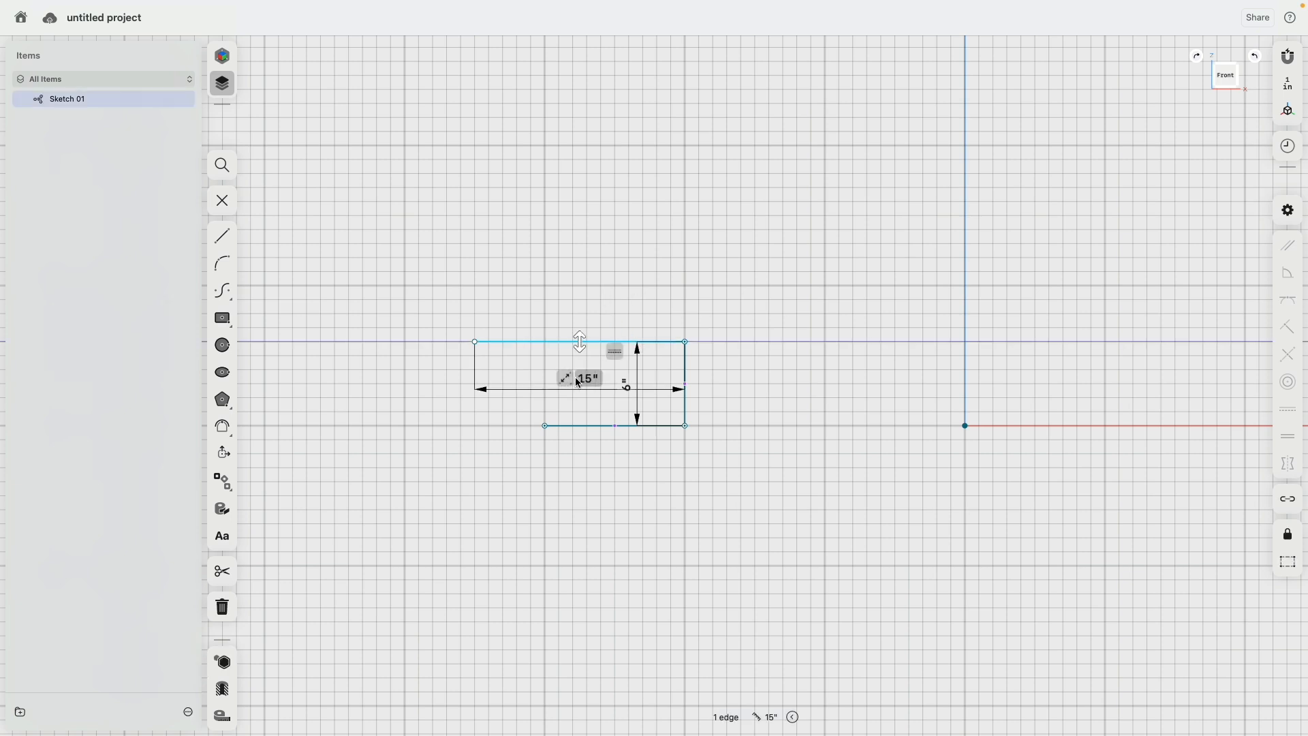
{"action": "type", "text": "5.5"}
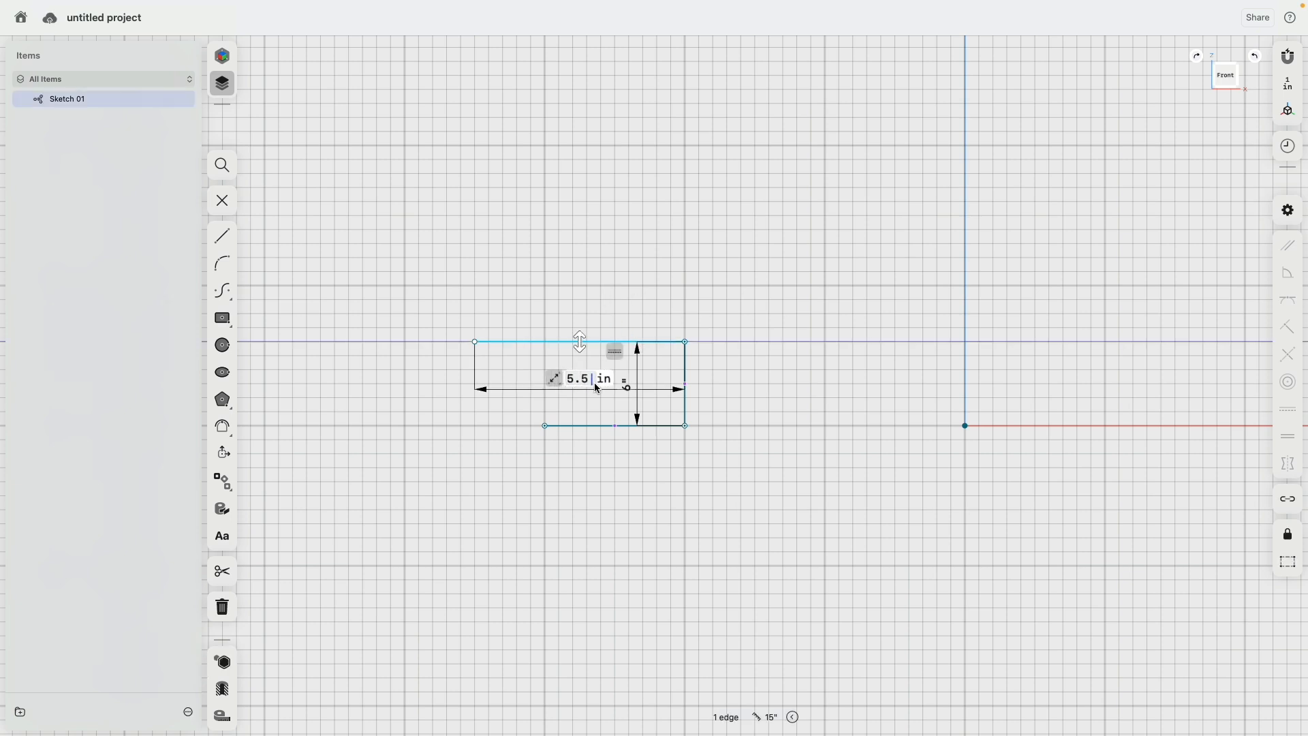
{"action": "key", "text": "Return"}
Step: Shorten the base line to about 4 in by moving its free endpoint along the axis
{"action": "scroll", "coordinate": [603, 409], "scroll_direction": "up", "scroll_amount": 2}
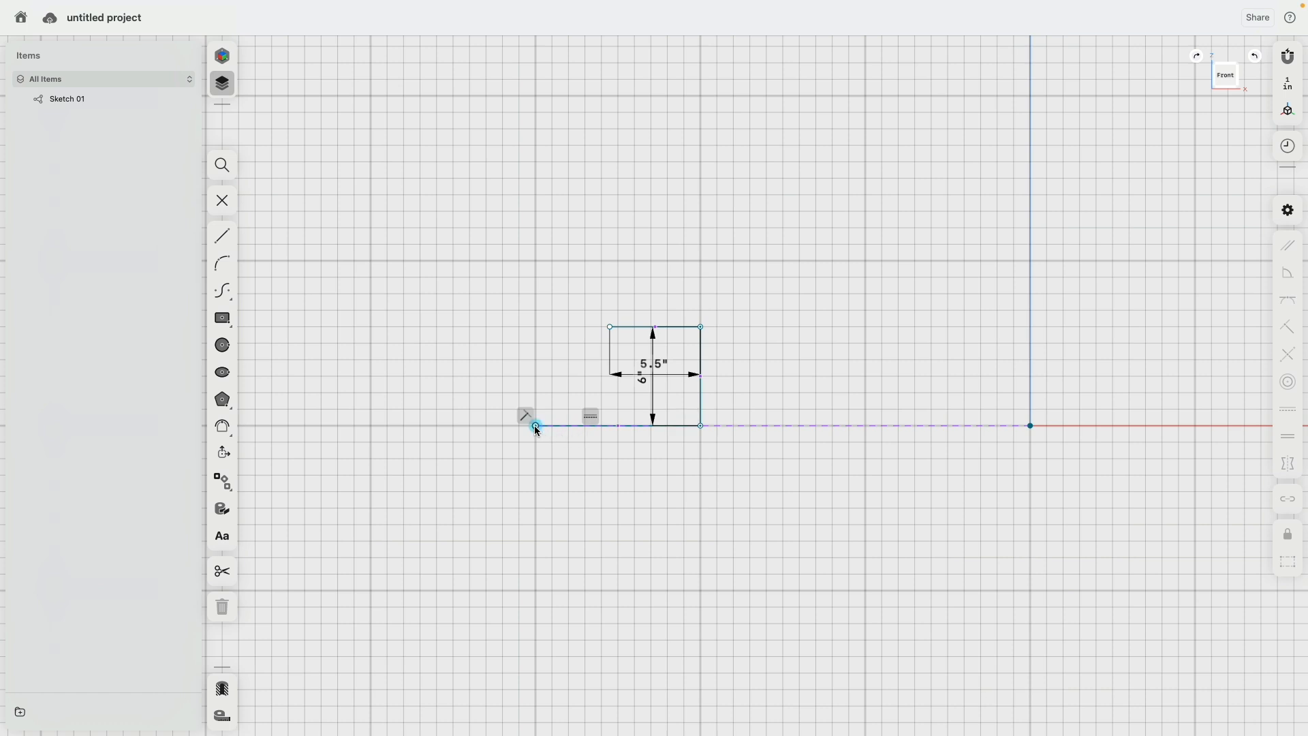
{"action": "left_click", "coordinate": [536, 427]}
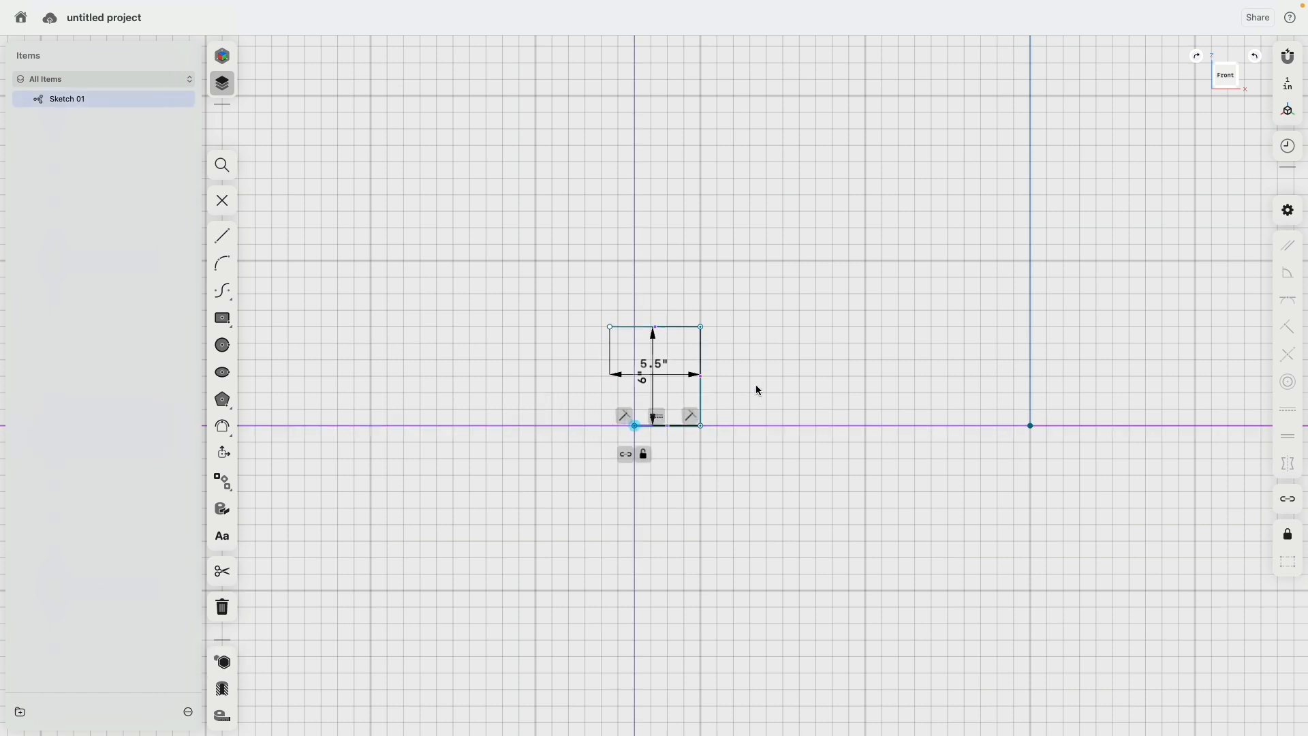
{"action": "left_click", "coordinate": [755, 384]}
Step: Close the profile with an S-shaped control point spline from the upper line's free end to the base line's free end, and finish the sketch
{"action": "scroll", "coordinate": [681, 376], "scroll_direction": "up", "scroll_amount": 5}
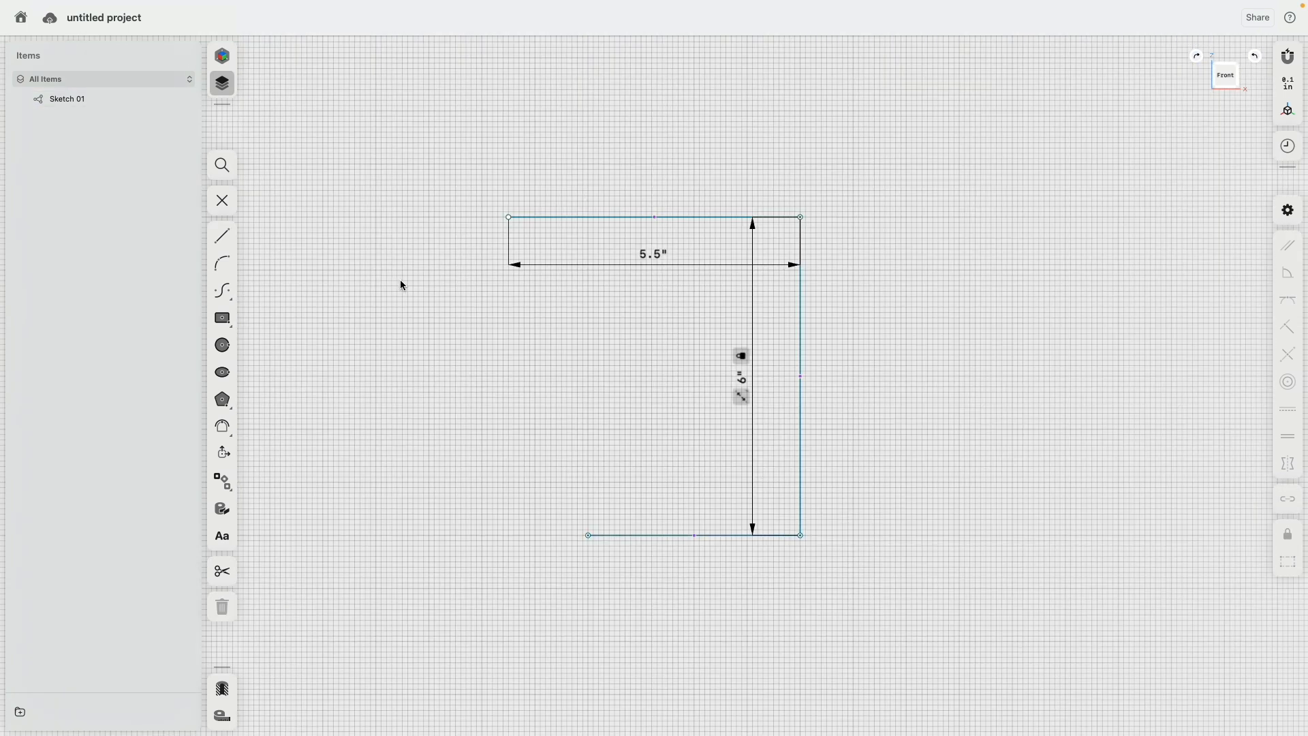
{"action": "left_click", "coordinate": [229, 298]}
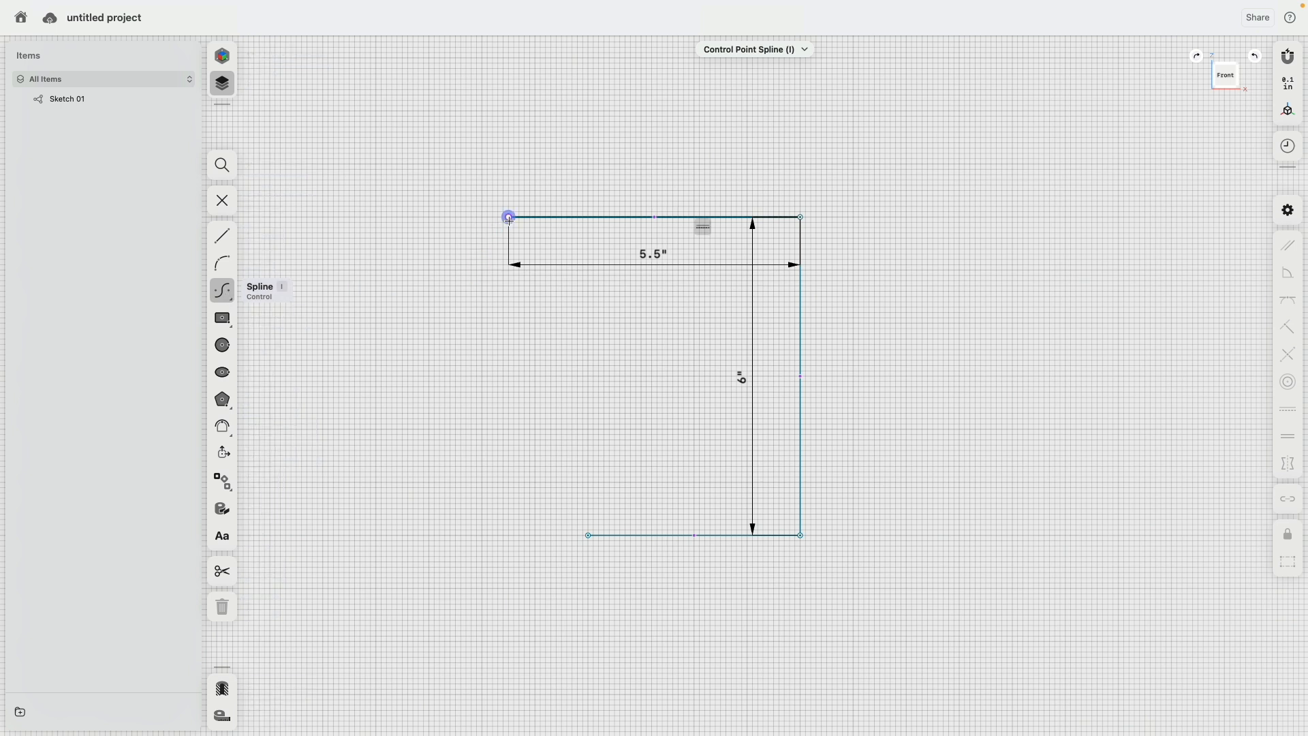
{"action": "left_click", "coordinate": [508, 218]}
{"action": "left_click", "coordinate": [509, 386]}
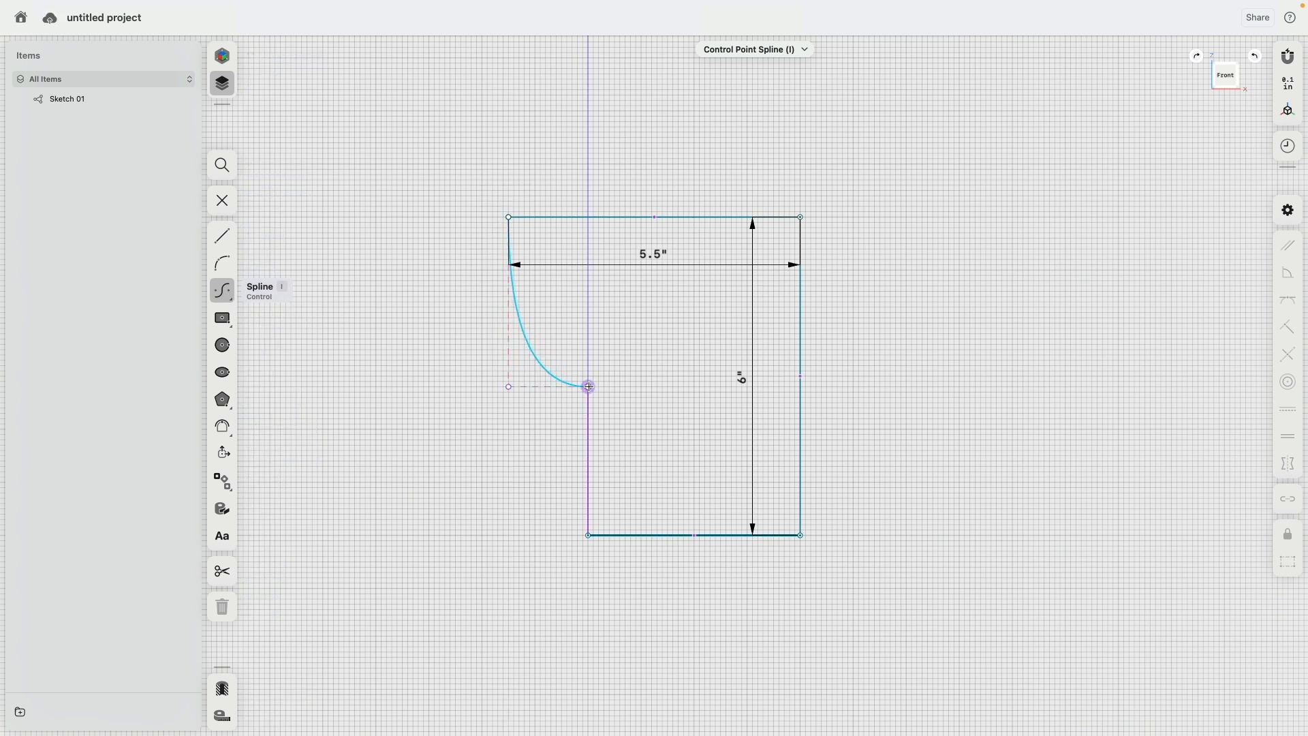
{"action": "left_click", "coordinate": [590, 386]}
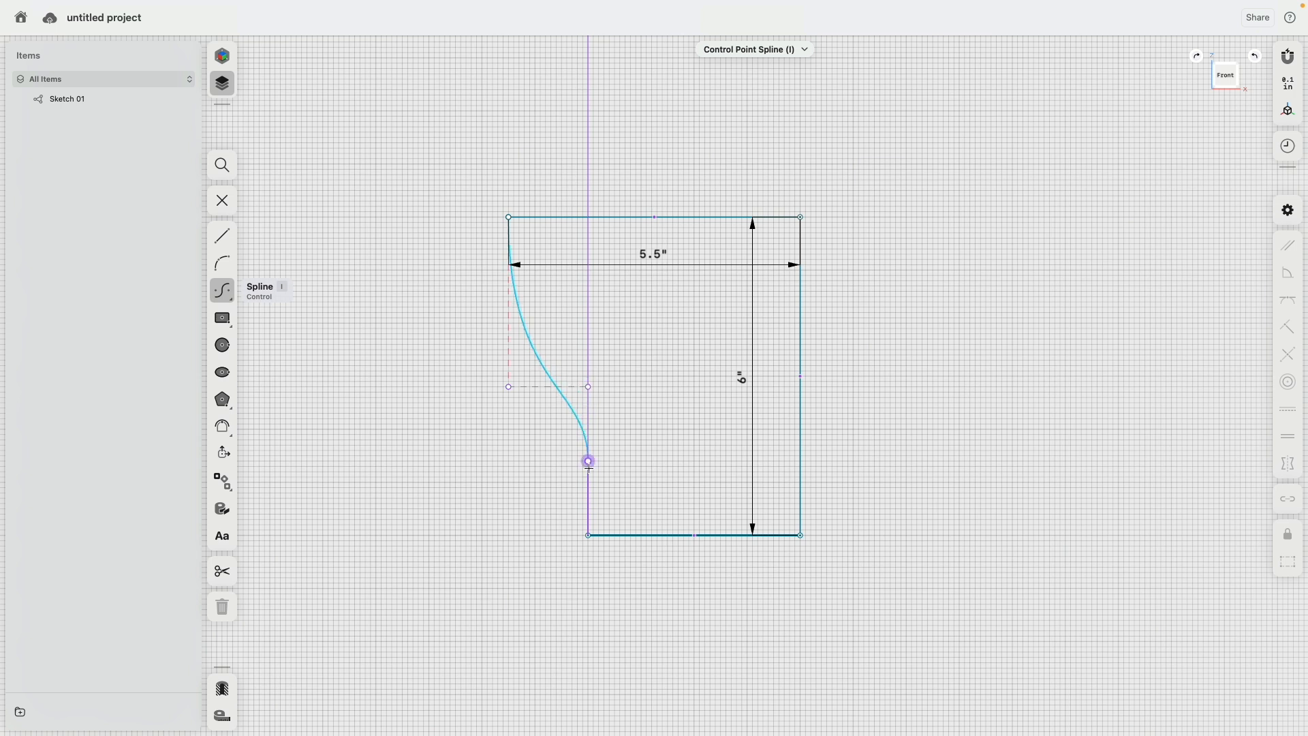
{"action": "left_click", "coordinate": [588, 535]}
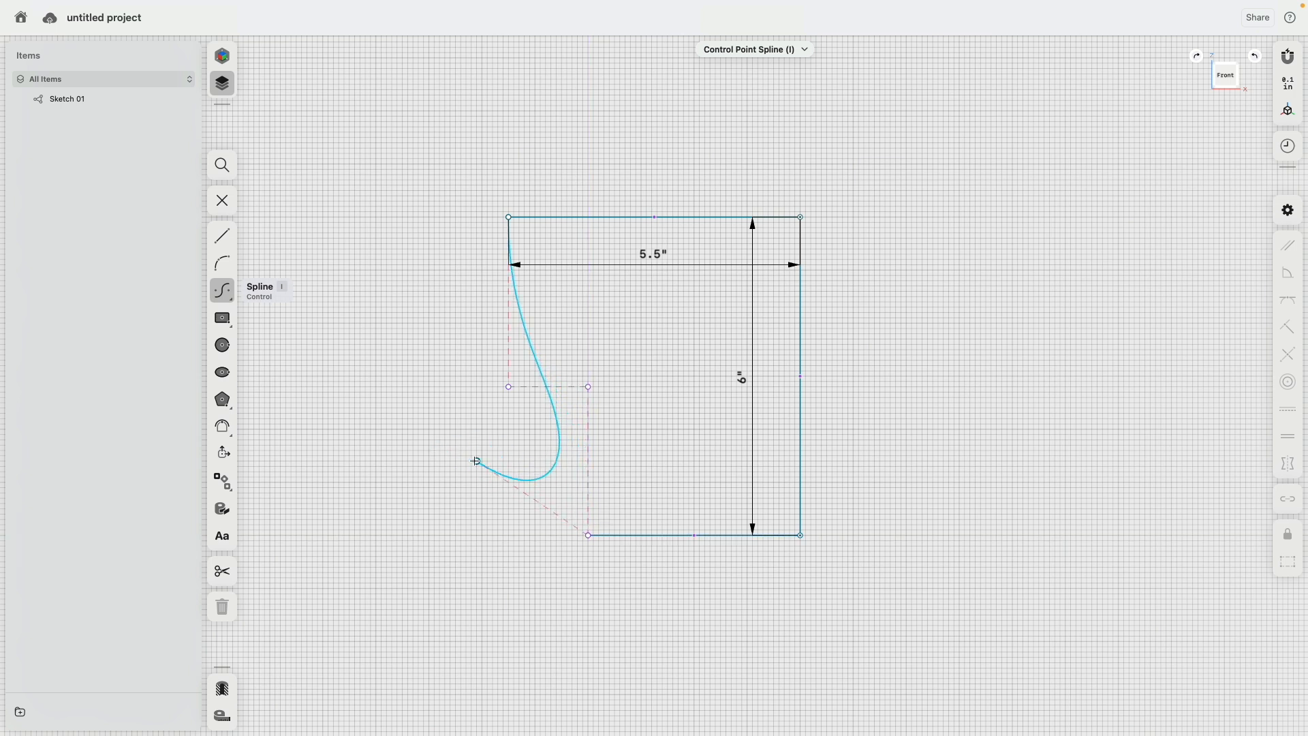
{"action": "key", "text": "Escape"}
{"action": "scroll", "coordinate": [730, 444], "scroll_direction": "down", "scroll_amount": 3}
{"action": "scroll", "coordinate": [720, 379], "scroll_direction": "right", "scroll_amount": 3}
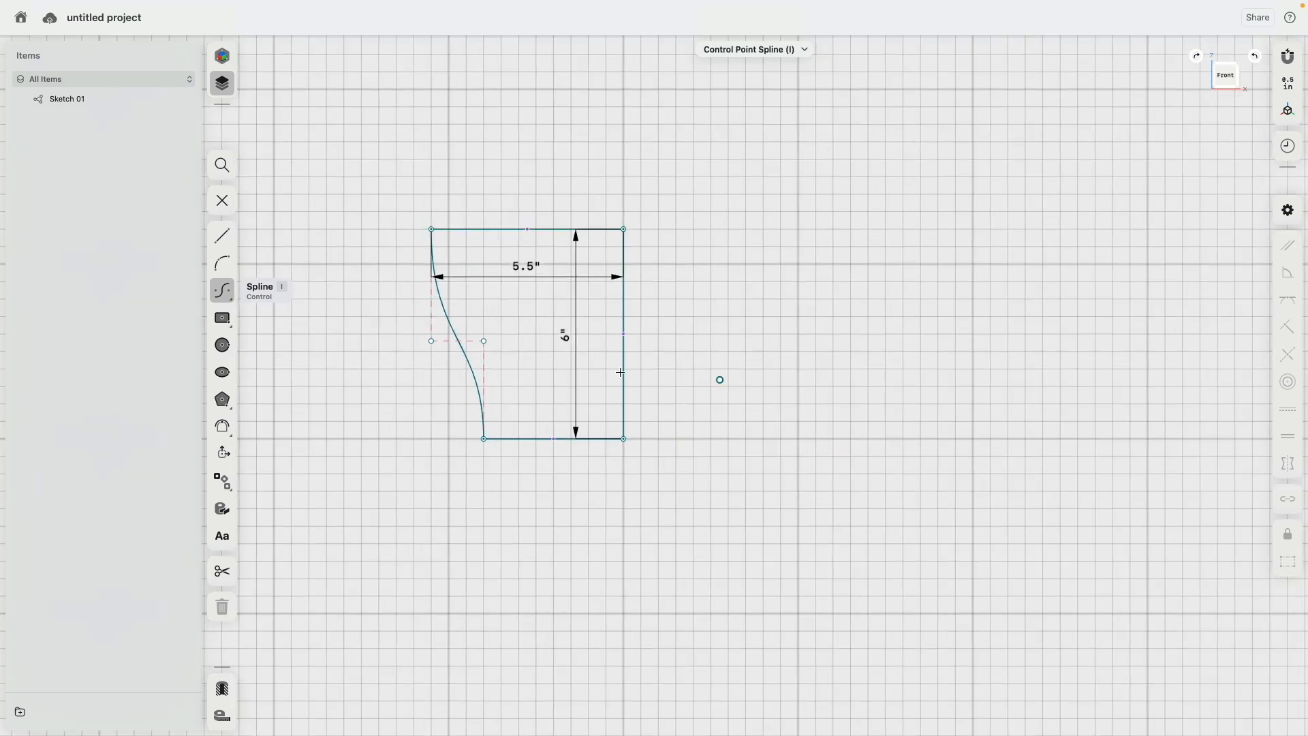
{"action": "left_click", "coordinate": [222, 201]}
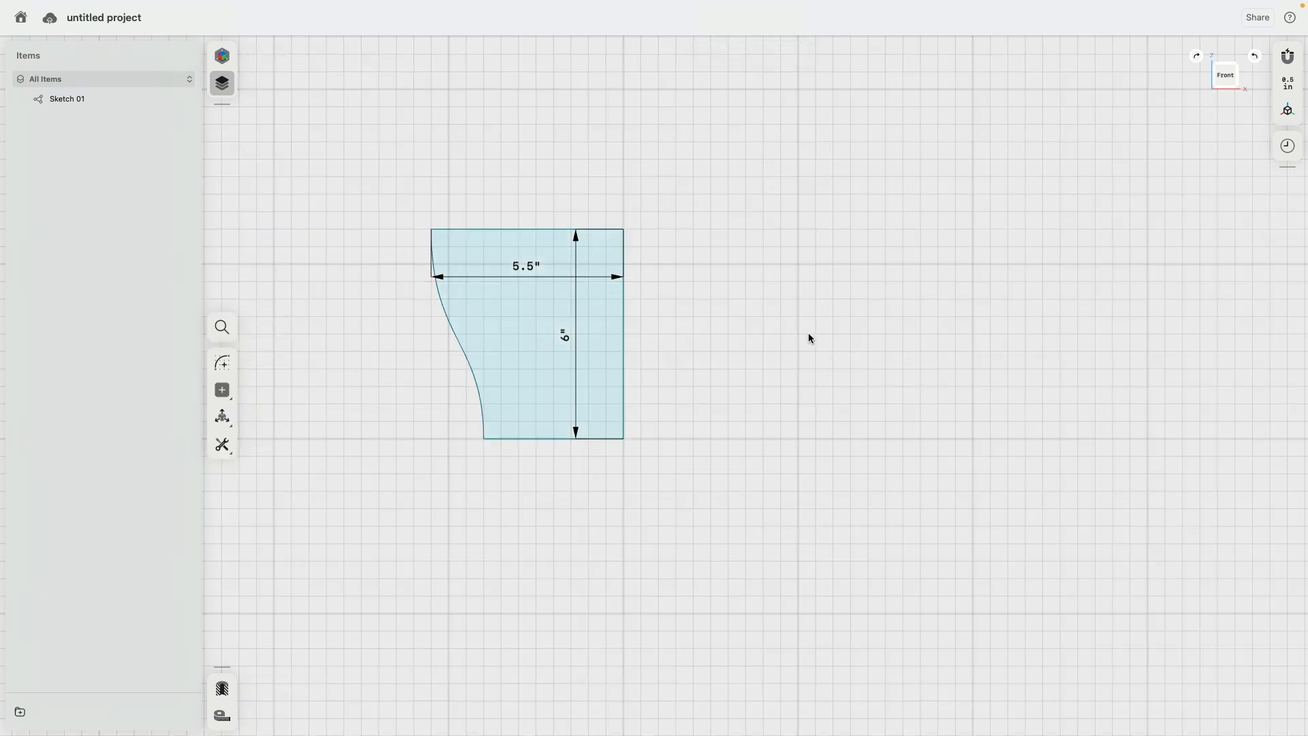
Step: Revolve the closed profile 360° around its straight vertical edge to form a solid bowl body
{"action": "mouse_move", "coordinate": [685, 402]}
{"action": "right_mouse_down"}
{"action": "mouse_move", "coordinate": [701, 430]}
{"action": "mouse_move", "coordinate": [671, 408]}
{"action": "right_mouse_up"}
{"action": "left_click", "coordinate": [598, 345]}
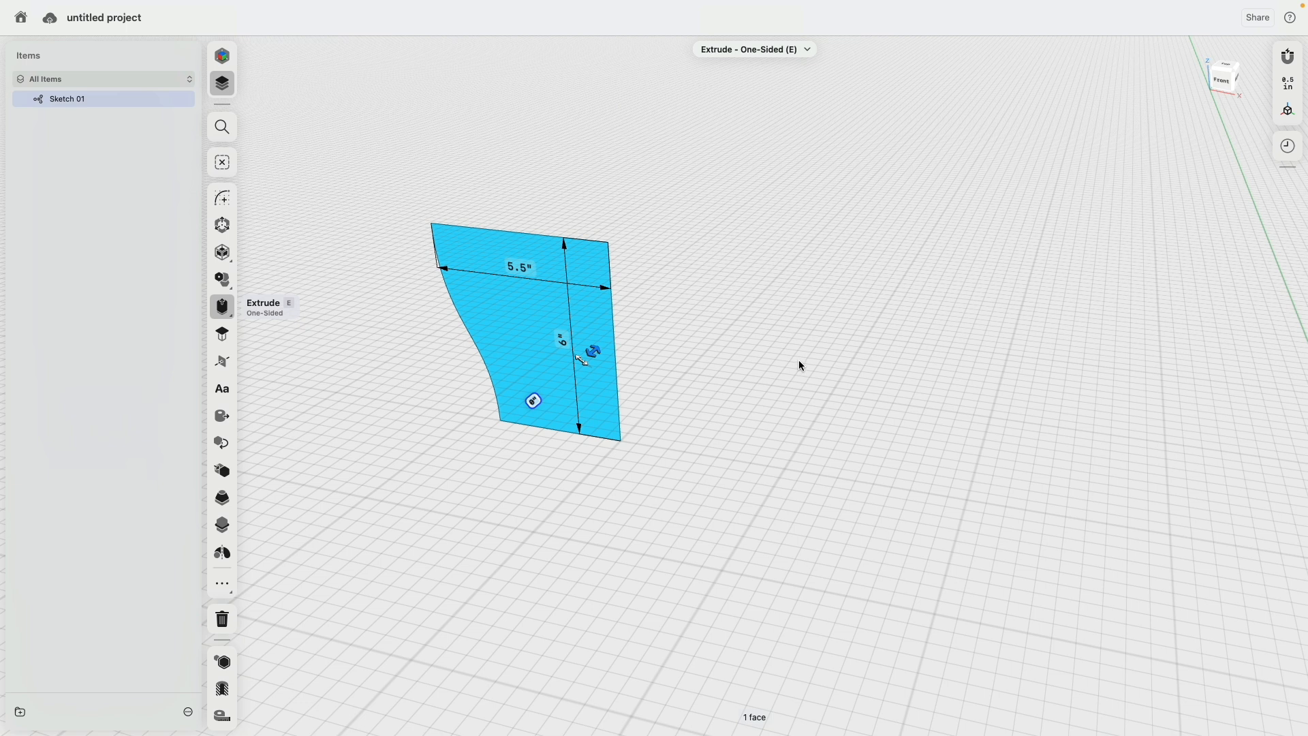
{"action": "left_click", "coordinate": [615, 315]}
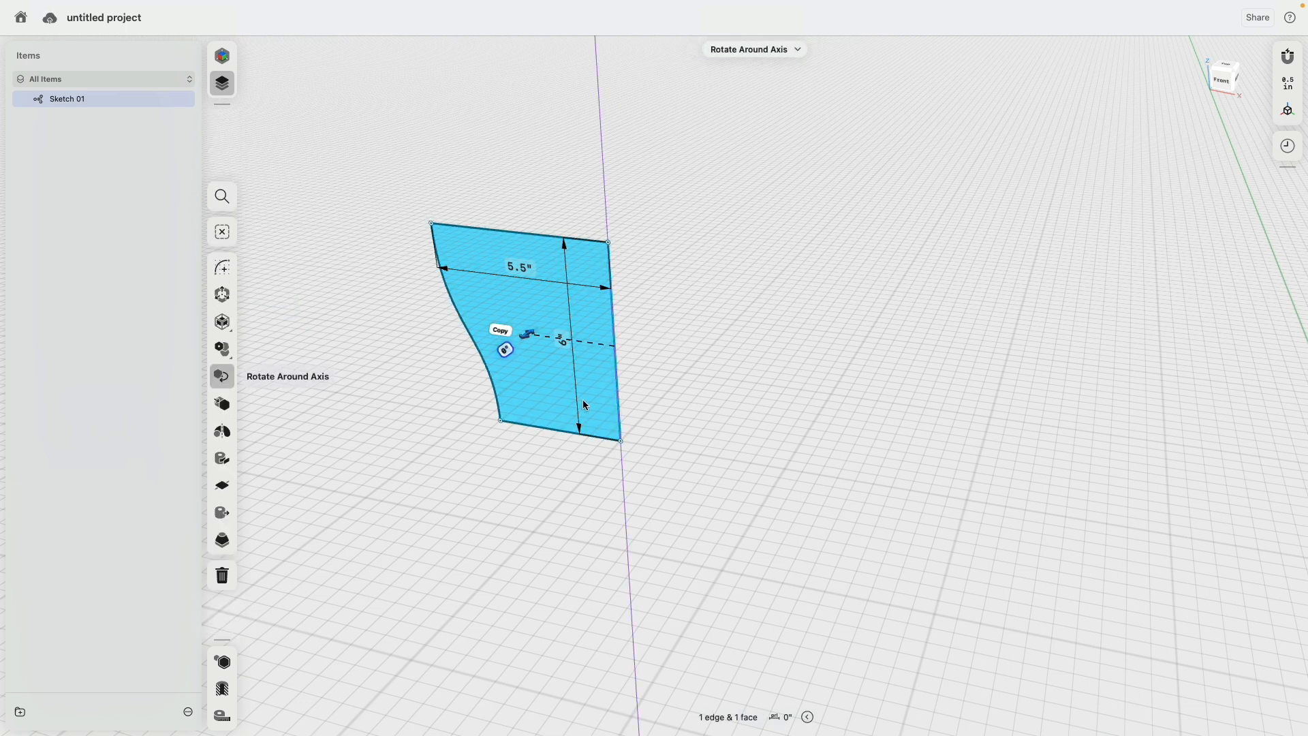
{"action": "left_click", "coordinate": [222, 431]}
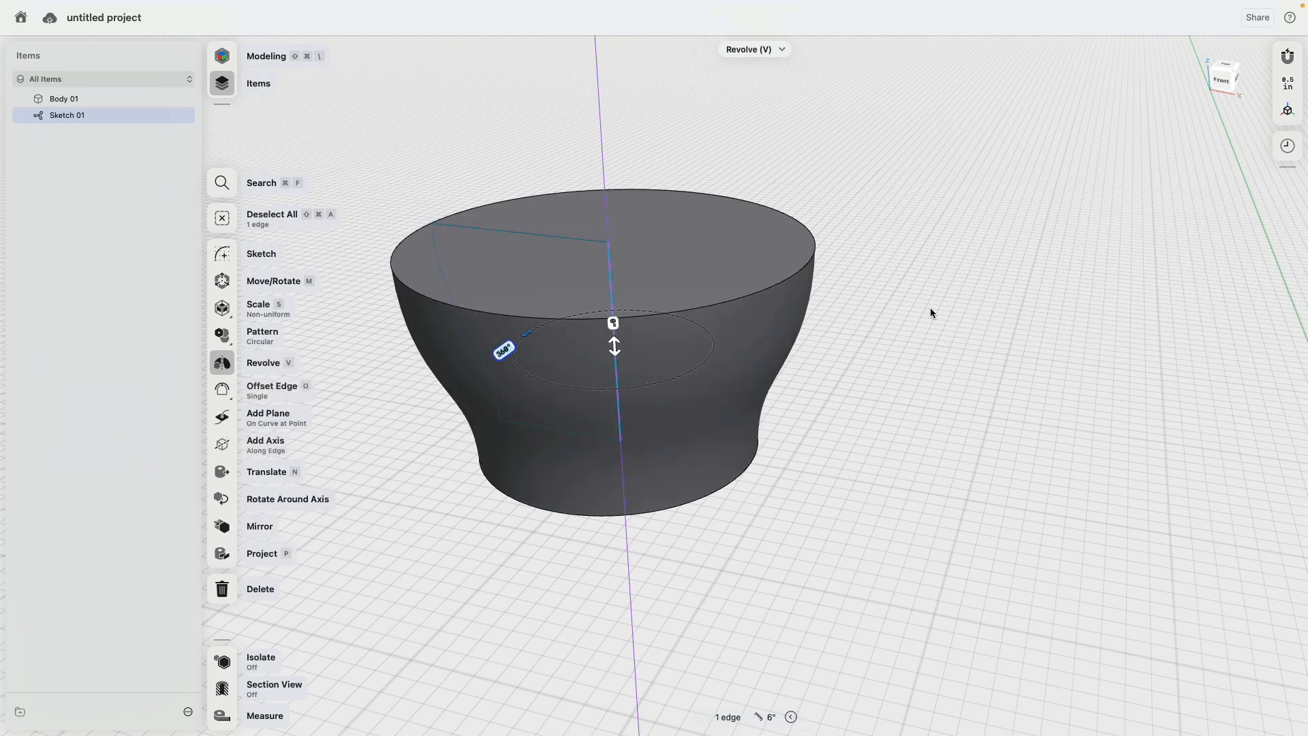
Step: Copy the whole bowl profile sketch horizontally to a clear spot beside the first bowl, and finish the sketch
{"action": "right_click_drag", "start_coordinate": [955, 365], "coordinate": [988, 343]}
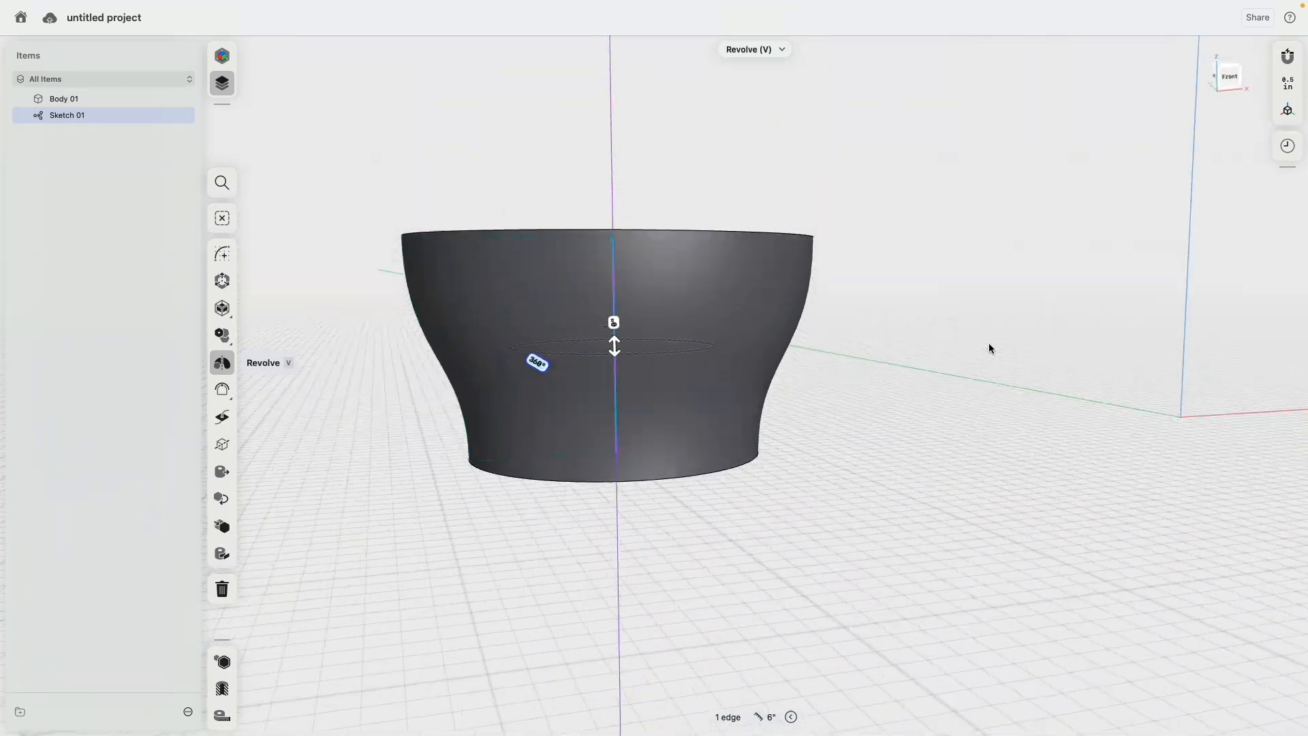
{"action": "left_click", "coordinate": [1233, 72]}
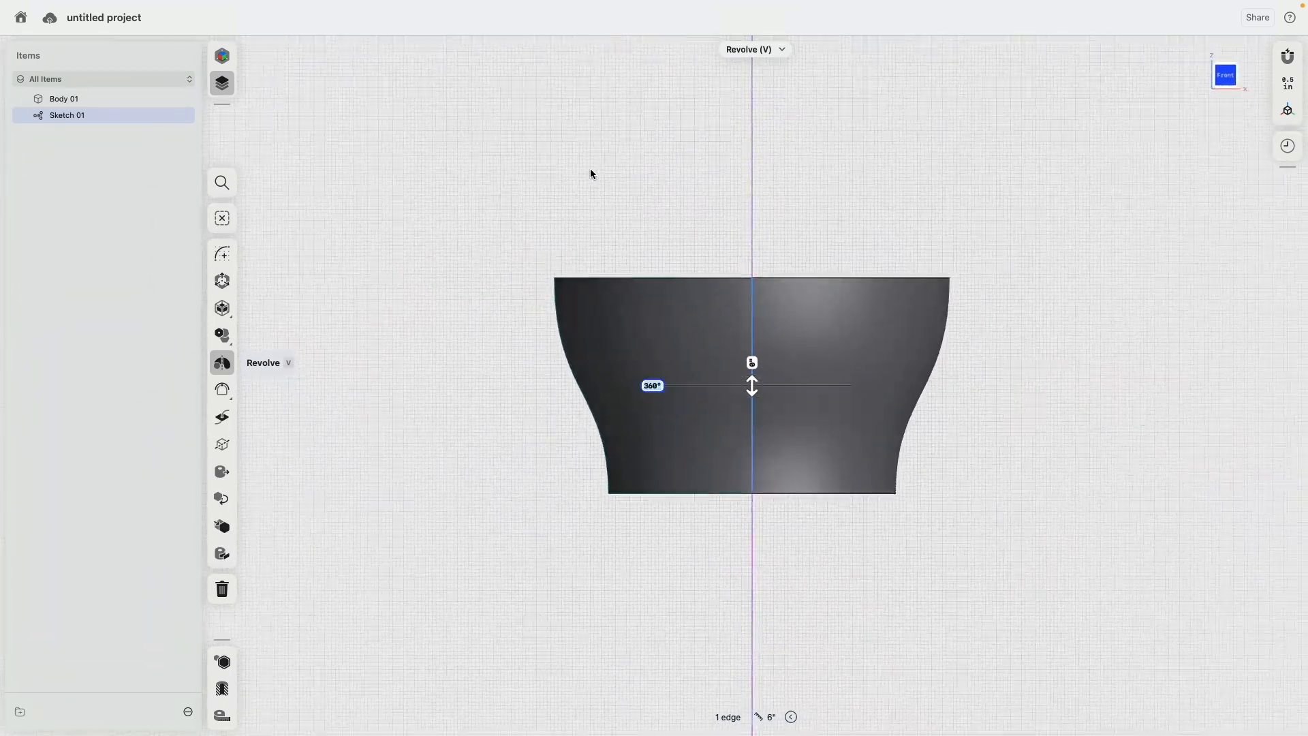
{"action": "left_click", "coordinate": [68, 119]}
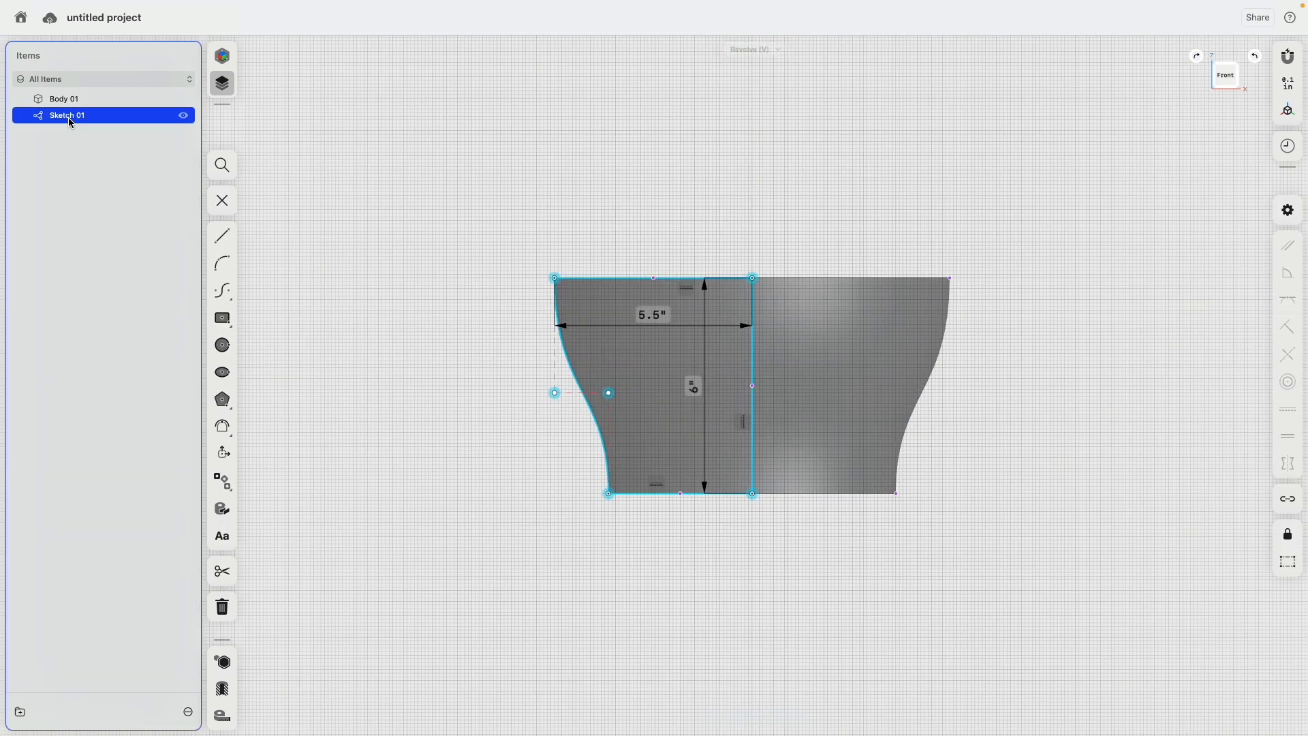
{"action": "mouse_move", "coordinate": [519, 221]}
{"action": "middle_mouse_down"}
{"action": "mouse_move", "coordinate": [359, 155]}
{"action": "mouse_move", "coordinate": [340, 184]}
{"action": "middle_mouse_up"}
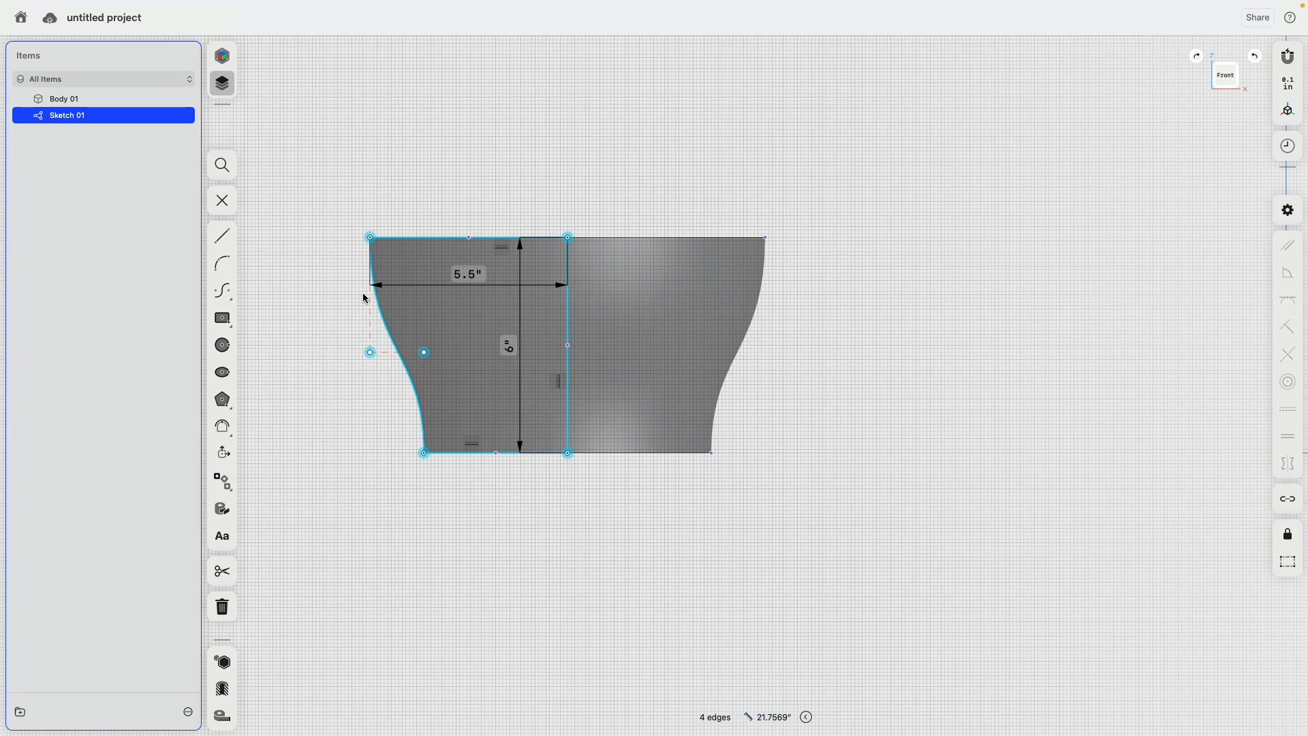
{"action": "left_click", "coordinate": [223, 454]}
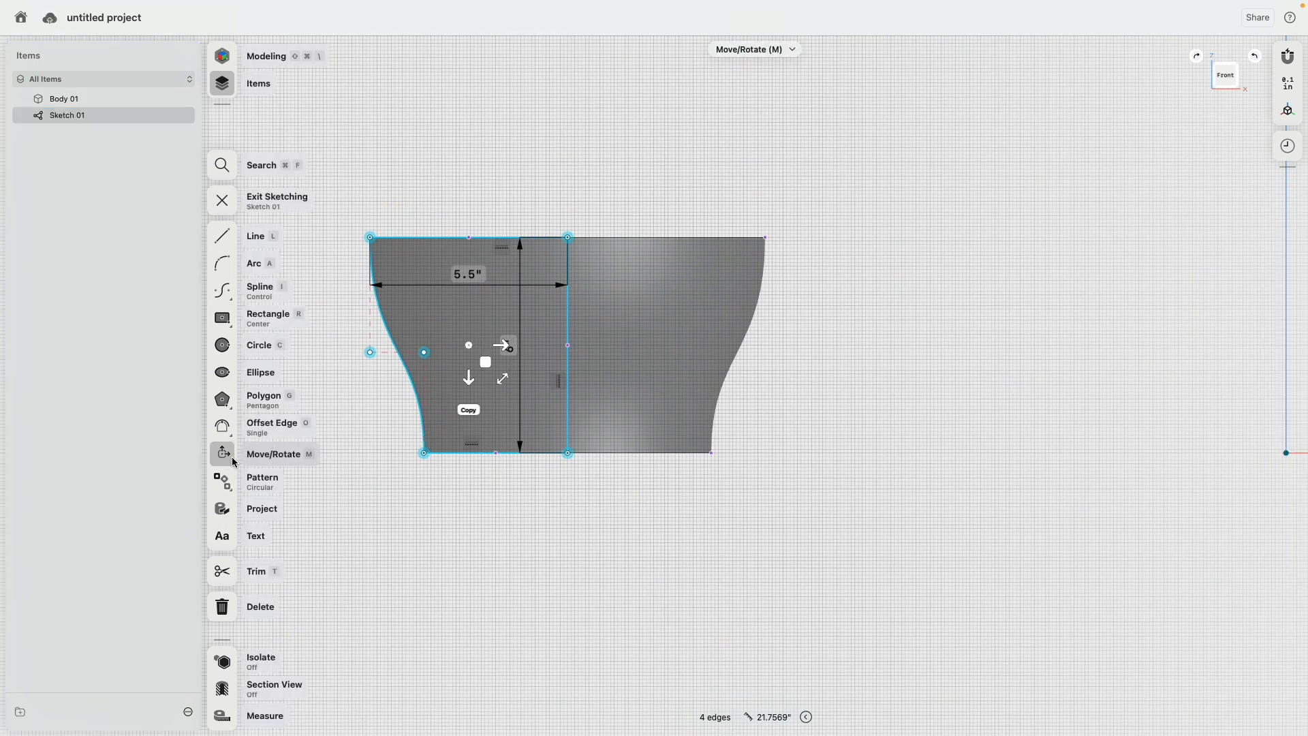
{"action": "scroll", "coordinate": [490, 368], "scroll_direction": "down", "scroll_amount": 2}
{"action": "left_click", "coordinate": [471, 419]}
{"action": "mouse_move", "coordinate": [506, 362]}
{"action": "left_mouse_down"}
{"action": "mouse_move", "coordinate": [991, 362]}
{"action": "mouse_move", "coordinate": [940, 359]}
{"action": "left_mouse_up"}
{"action": "left_click", "coordinate": [856, 525]}
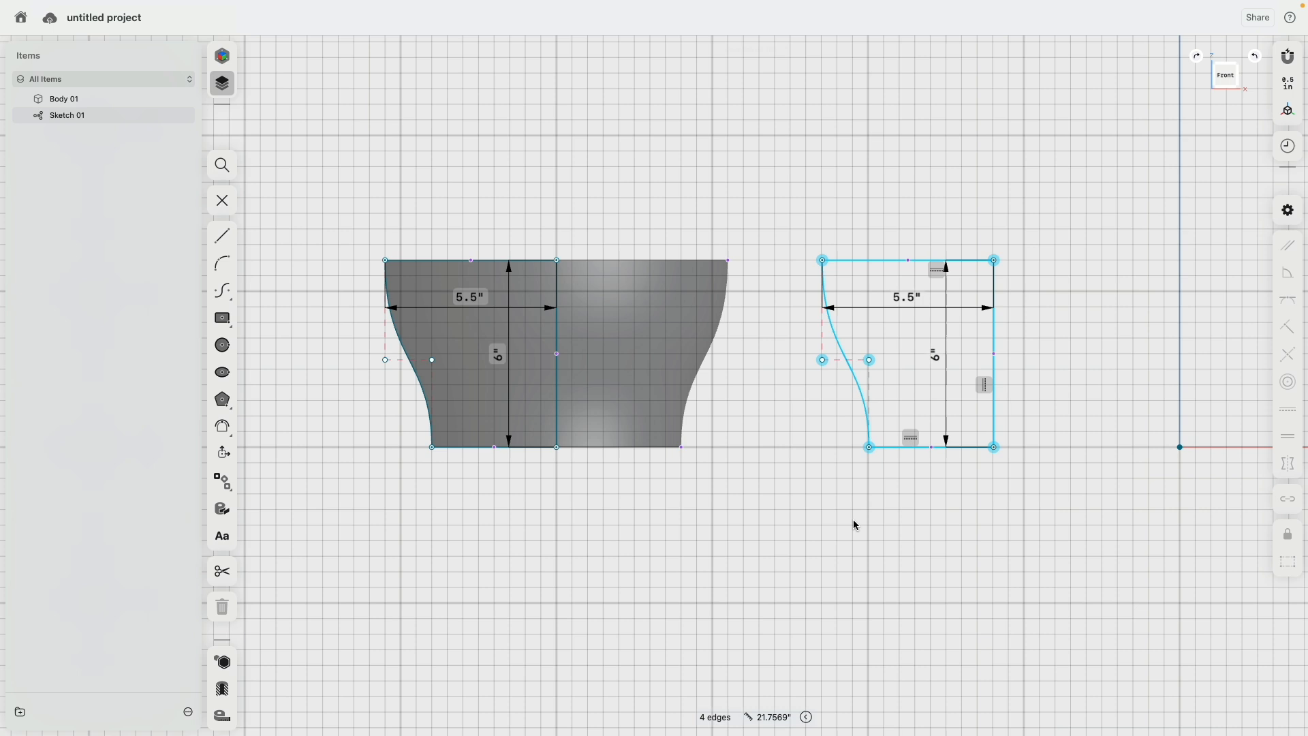
{"action": "left_click", "coordinate": [225, 201]}
Step: Revolve the copied profile 360° around its straight vertical edge to form a second solid bowl
{"action": "key", "text": "m"}
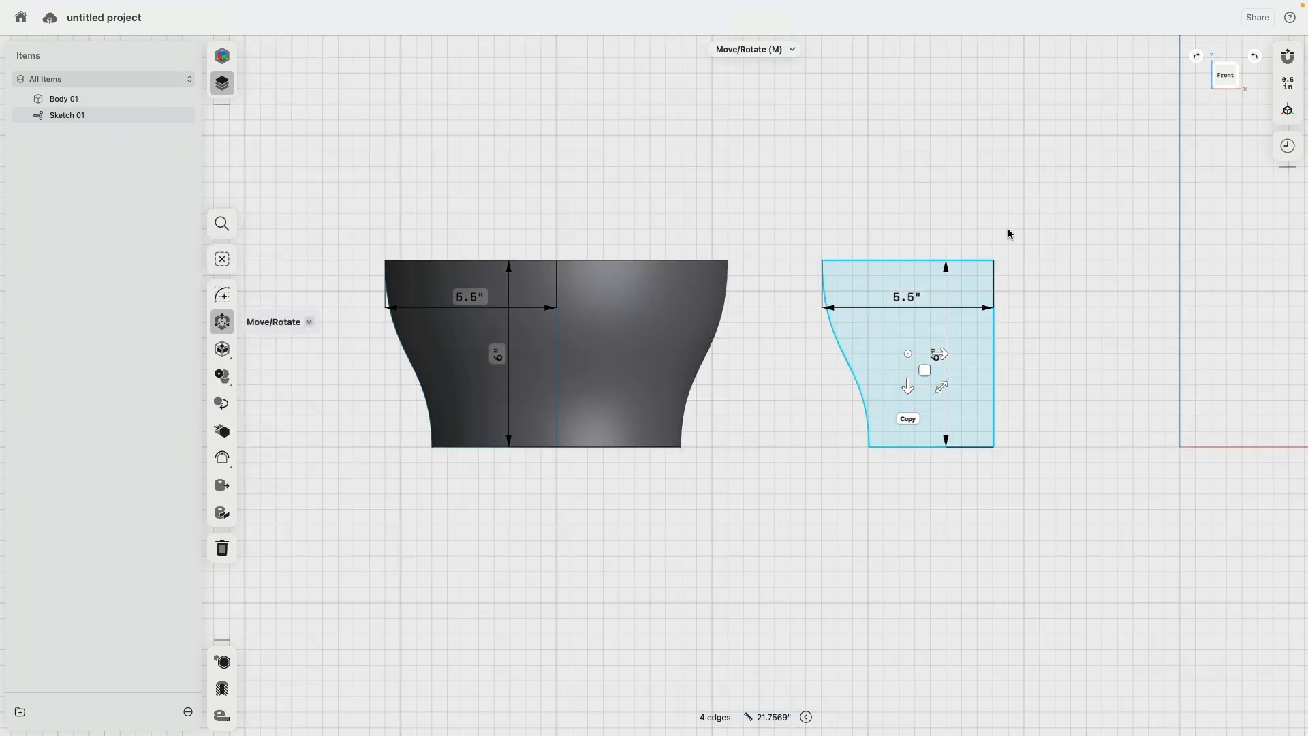
{"action": "left_click", "coordinate": [973, 350]}
{"action": "left_click", "coordinate": [1003, 356]}
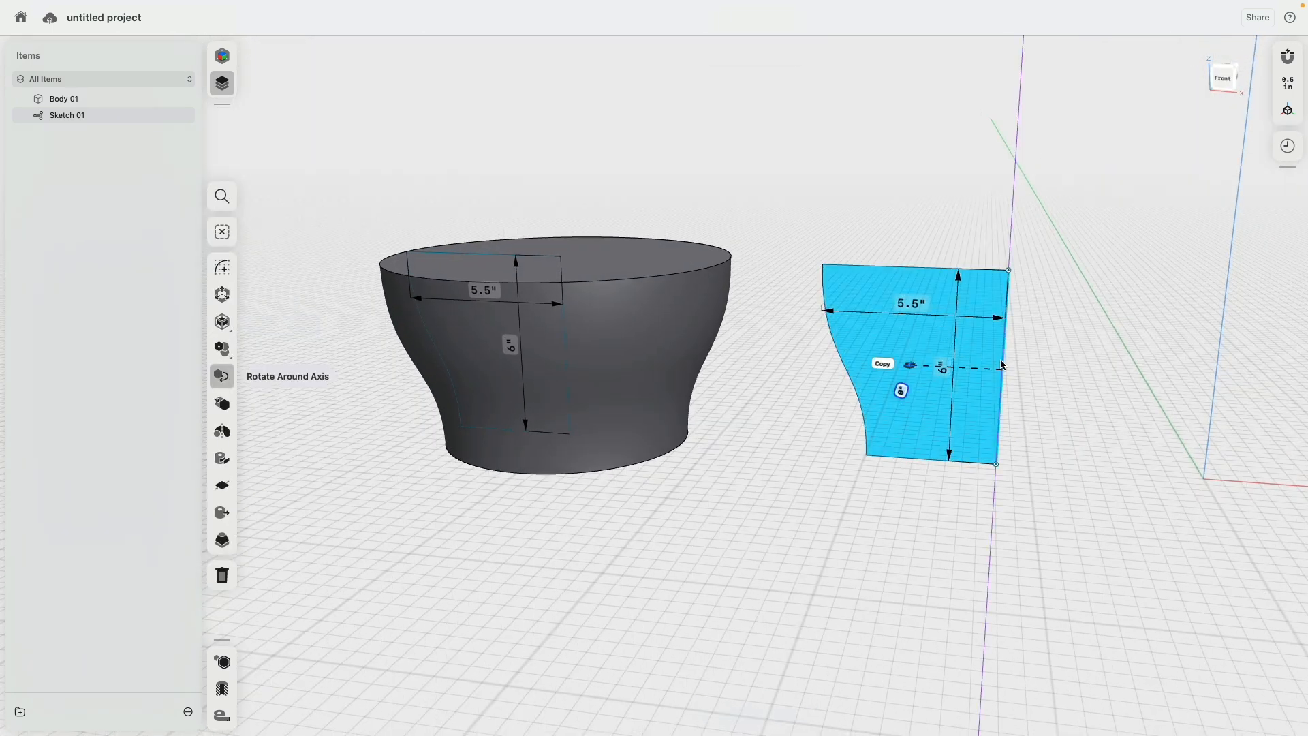
{"action": "left_click", "coordinate": [223, 432]}
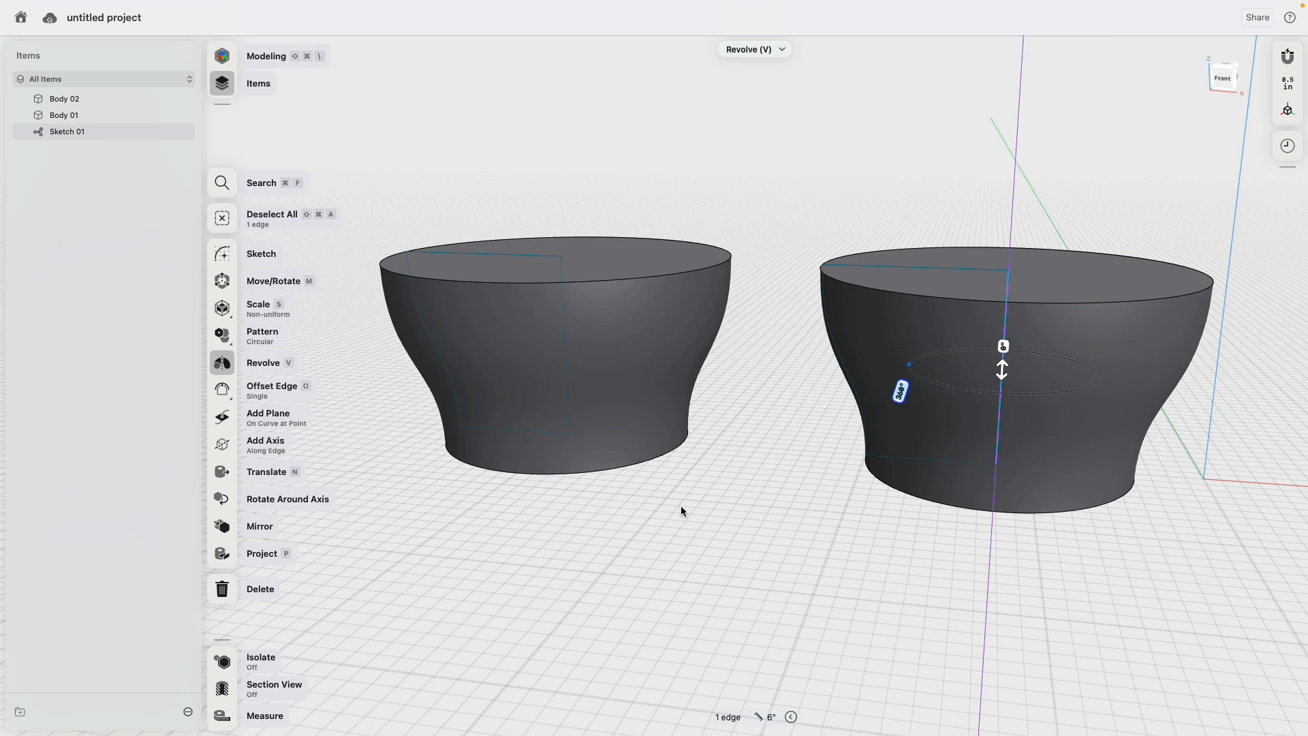
Step: Bulge the second bowl's profile spline by moving its upper control point outward and its lower one down and outward
{"action": "left_click", "coordinate": [1210, 80]}
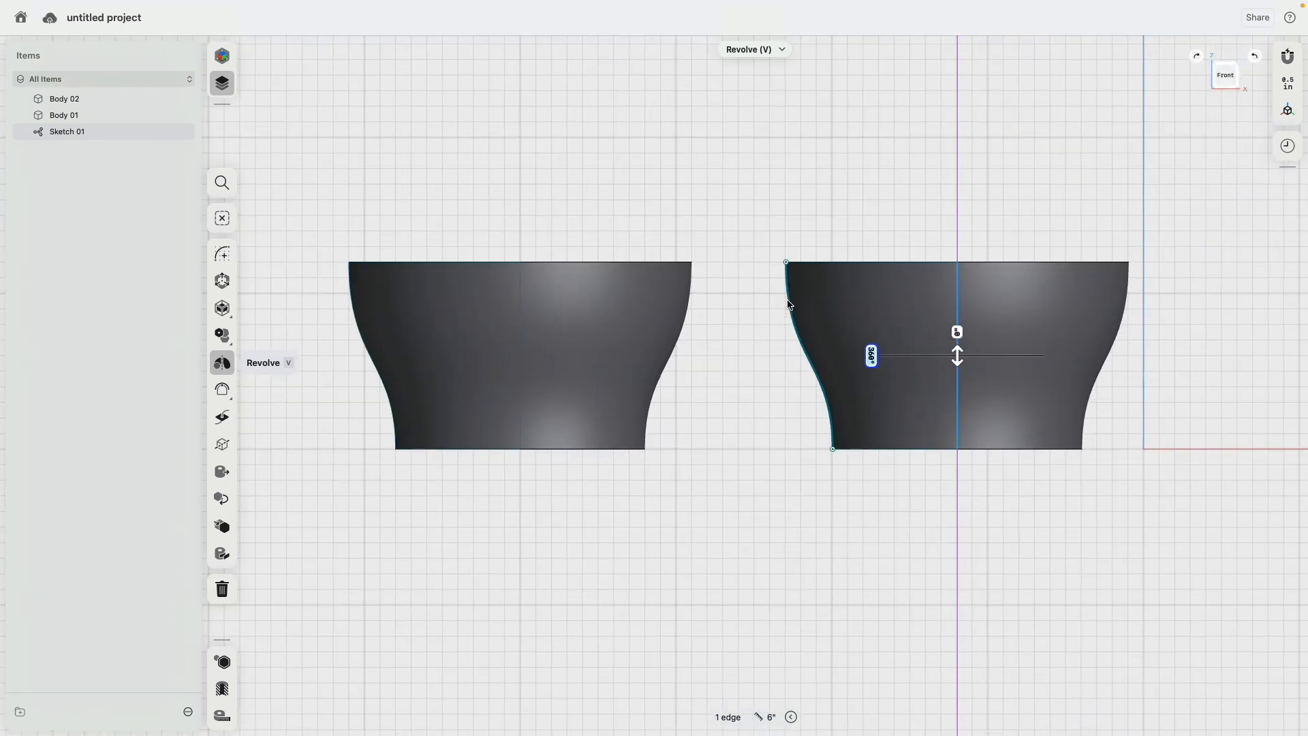
{"action": "left_click", "coordinate": [789, 367]}
{"action": "left_click_drag", "start_coordinate": [787, 365], "coordinate": [754, 355]}
{"action": "left_click_drag", "start_coordinate": [832, 363], "coordinate": [802, 408]}
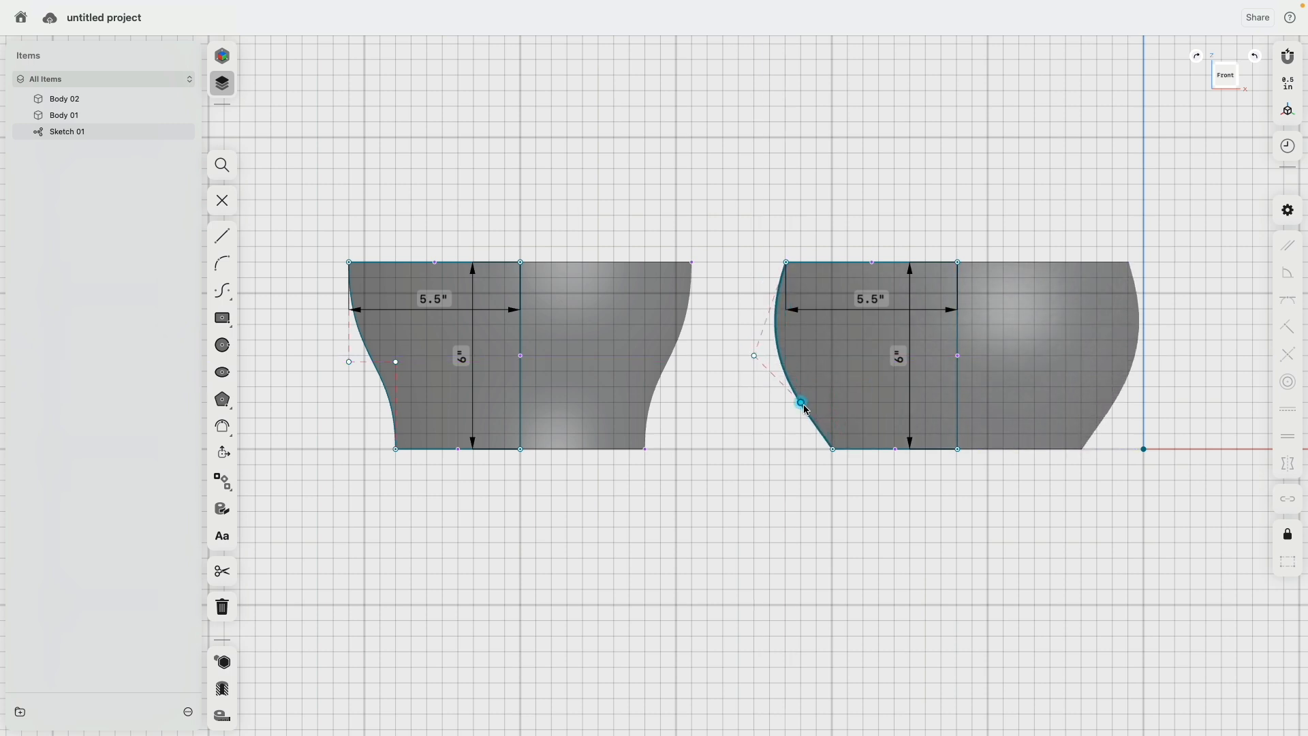
Step: Narrow the second bowl's base by moving its outer endpoint inward, shift the lower spline control point above it, and finish the sketch
{"action": "left_click_drag", "start_coordinate": [836, 452], "coordinate": [855, 450]}
{"action": "left_click_drag", "start_coordinate": [817, 407], "coordinate": [857, 414]}
{"action": "left_click", "coordinate": [751, 457]}
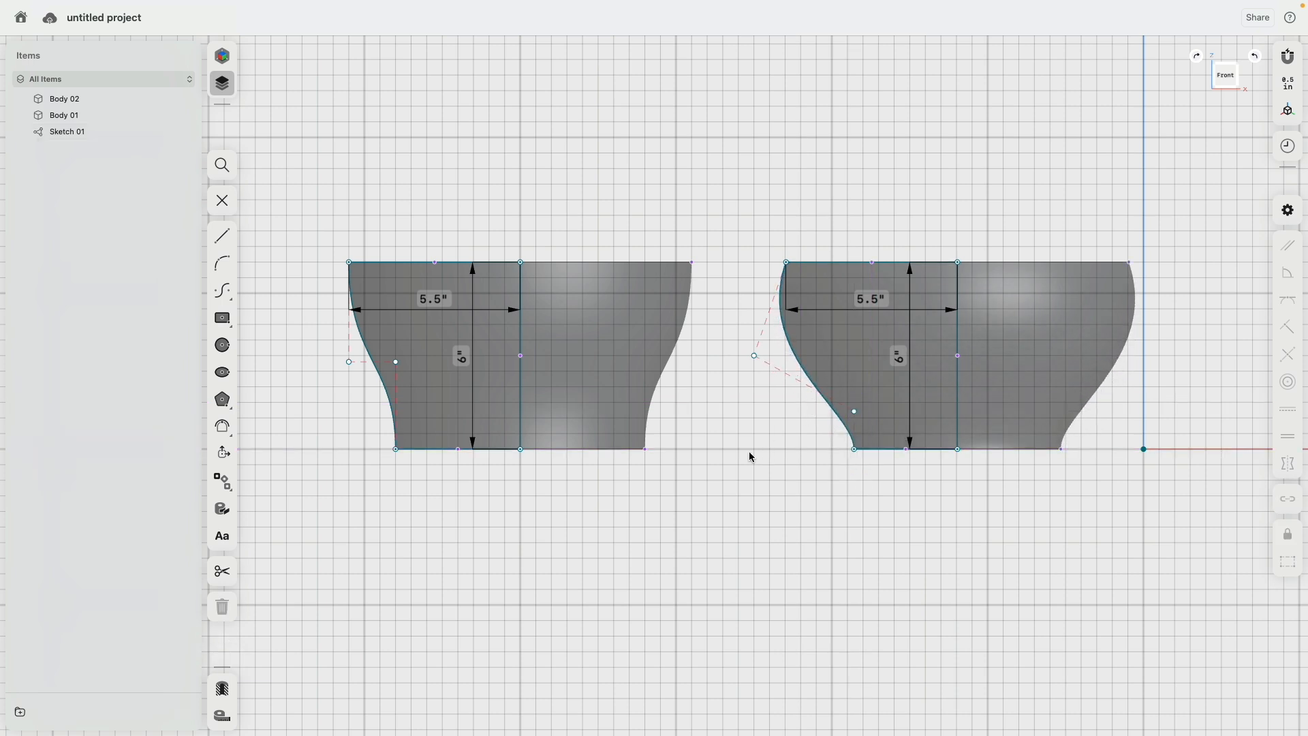
{"action": "left_click", "coordinate": [222, 201]}
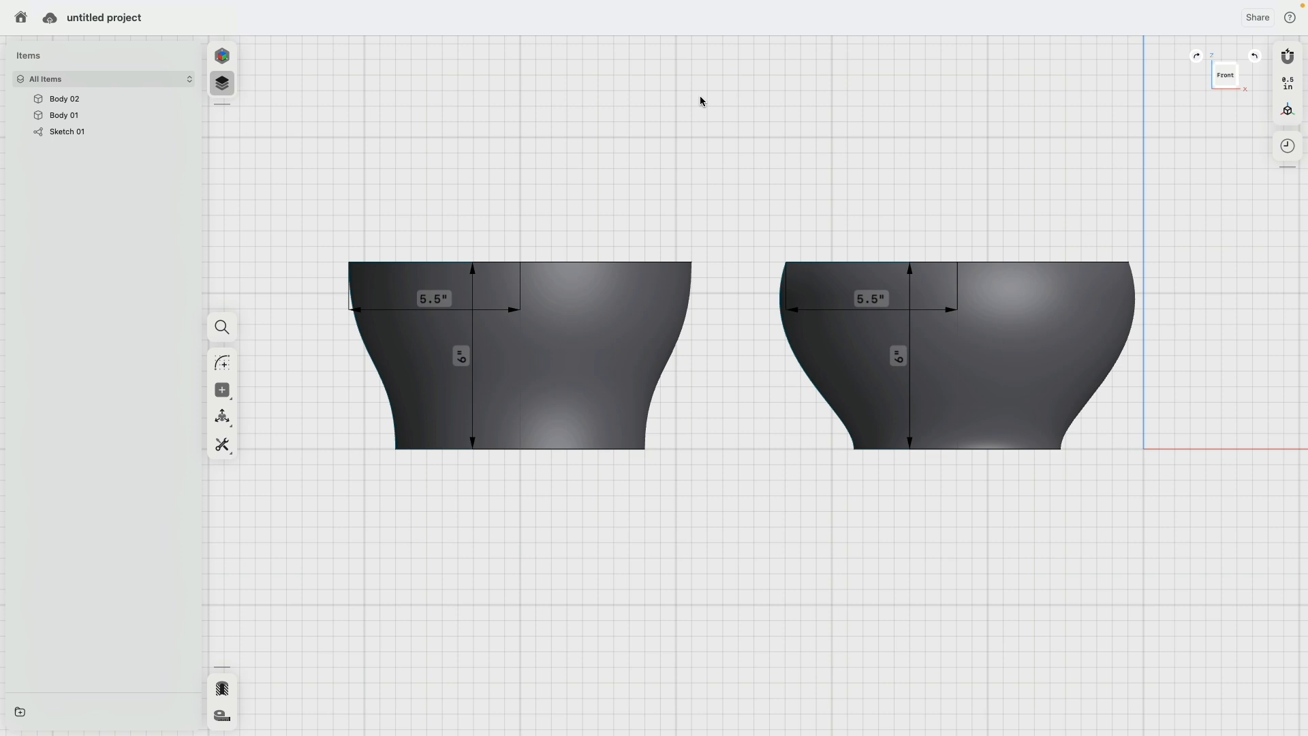
Step: Raise the lower control point of the second bowl's spline slightly to refine the curve, and finish the sketch
{"action": "left_click", "coordinate": [792, 352]}
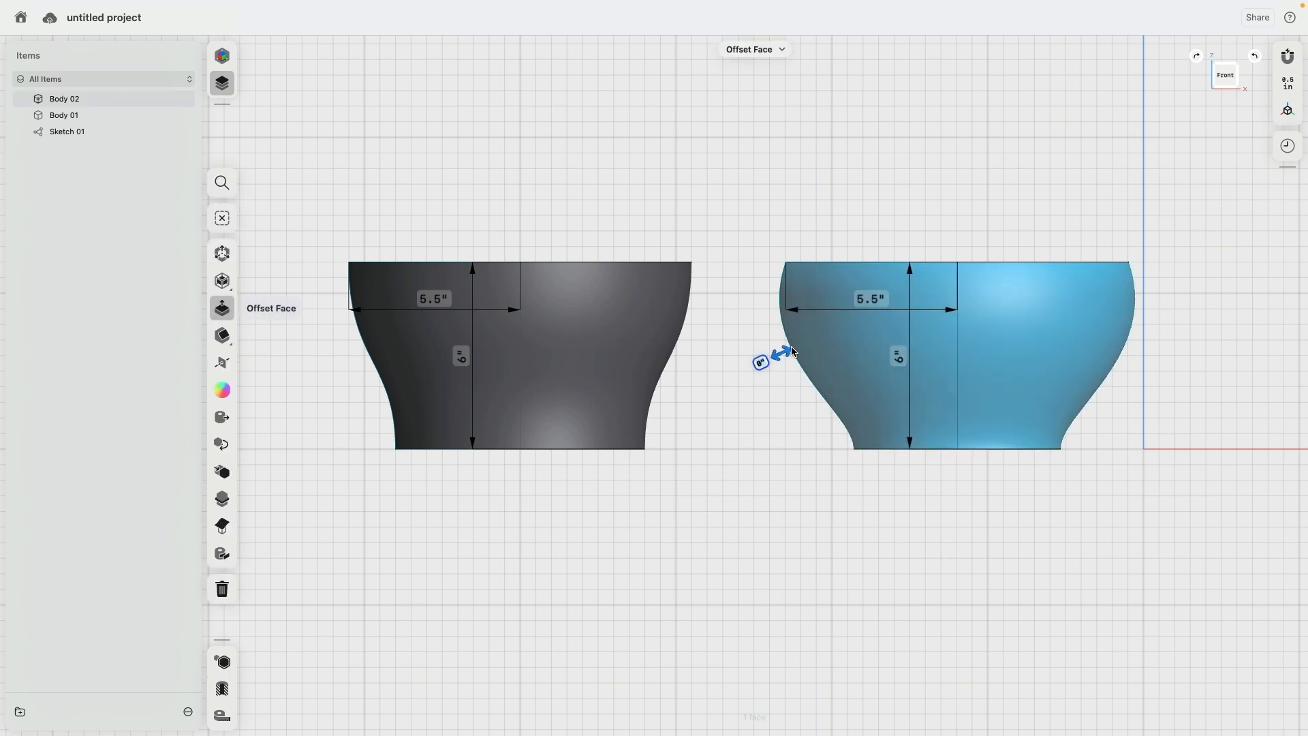
{"action": "left_click", "coordinate": [772, 390]}
{"action": "left_click", "coordinate": [796, 362]}
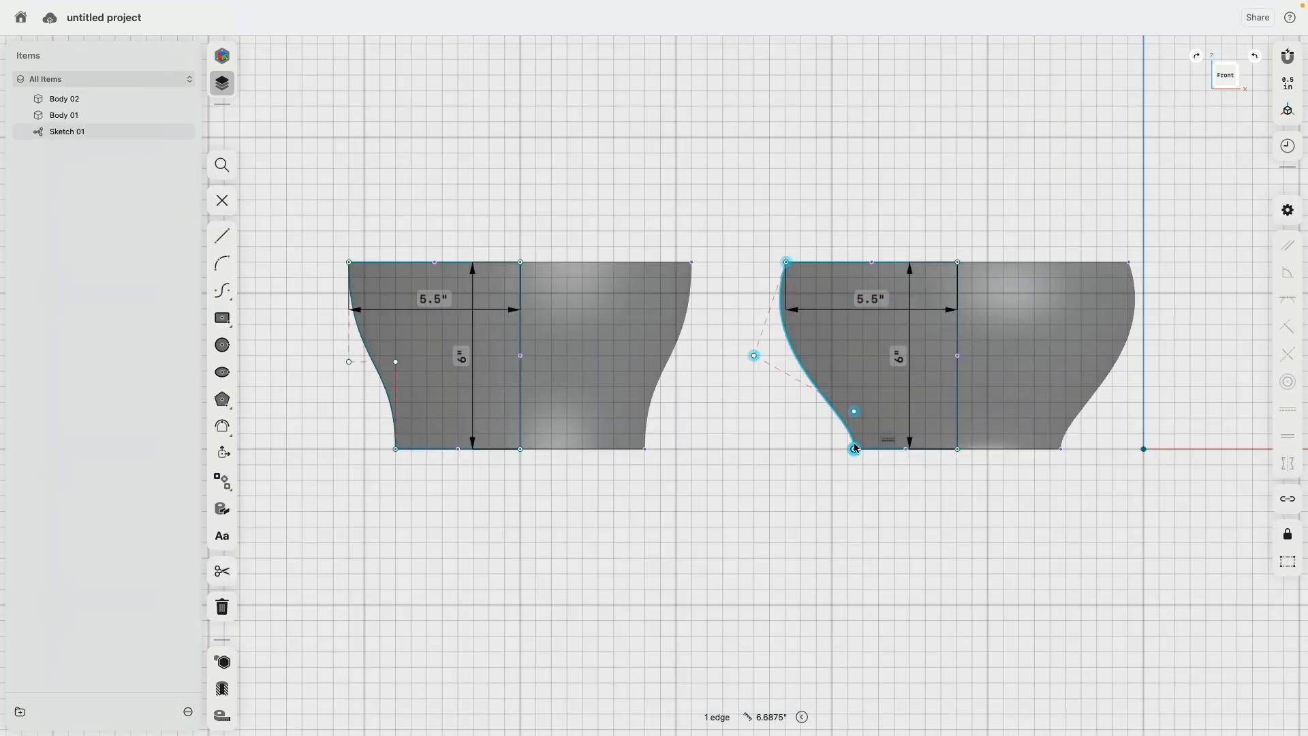
{"action": "left_click_drag", "start_coordinate": [855, 411], "coordinate": [850, 386]}
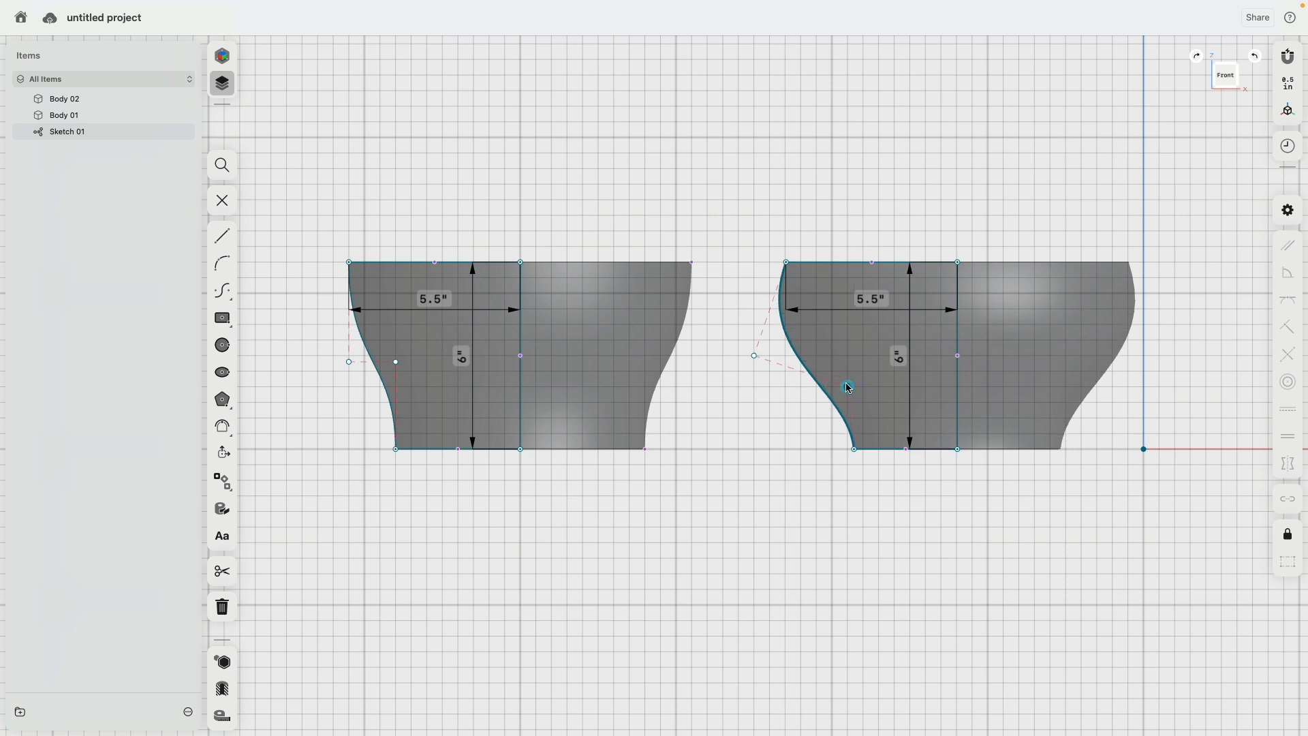
{"action": "left_click", "coordinate": [770, 511]}
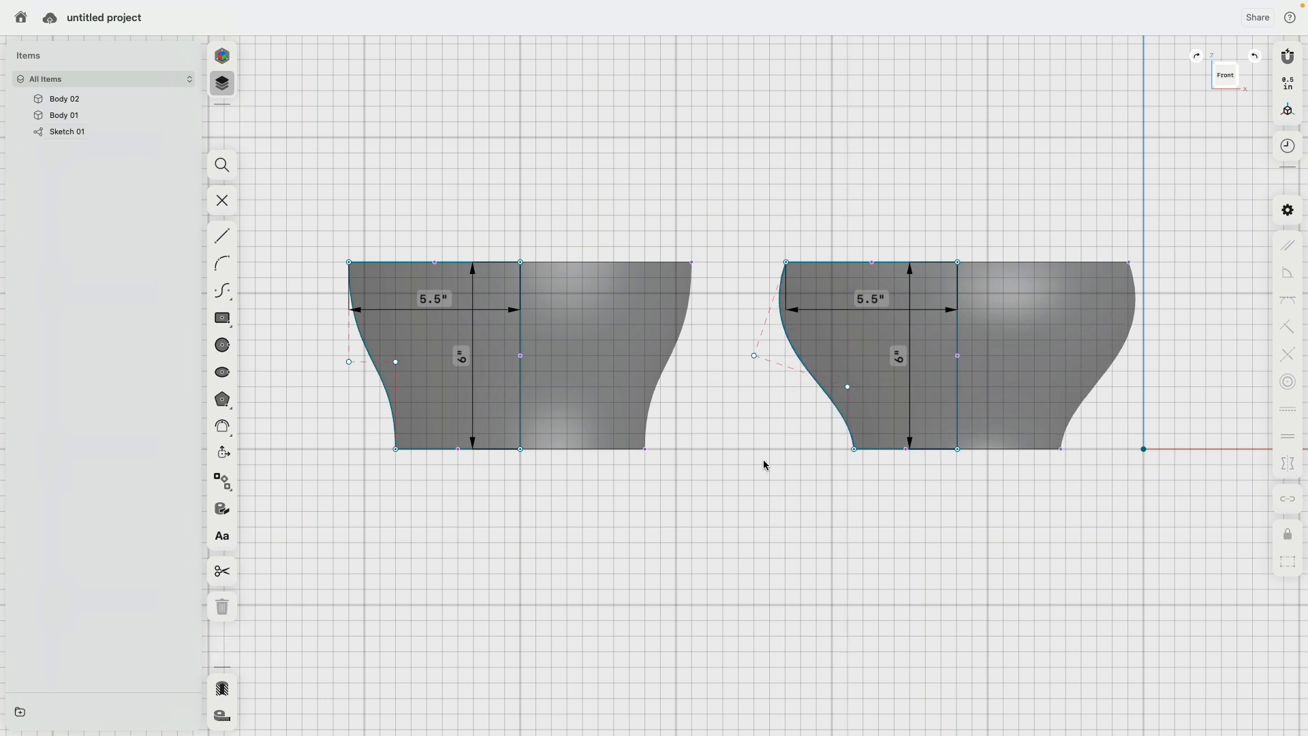
{"action": "left_click", "coordinate": [222, 200]}
Step: Fillet the bottom outer edges of both bowls together with a small radius
{"action": "scroll", "coordinate": [697, 243], "scroll_direction": "down", "scroll_amount": 5}
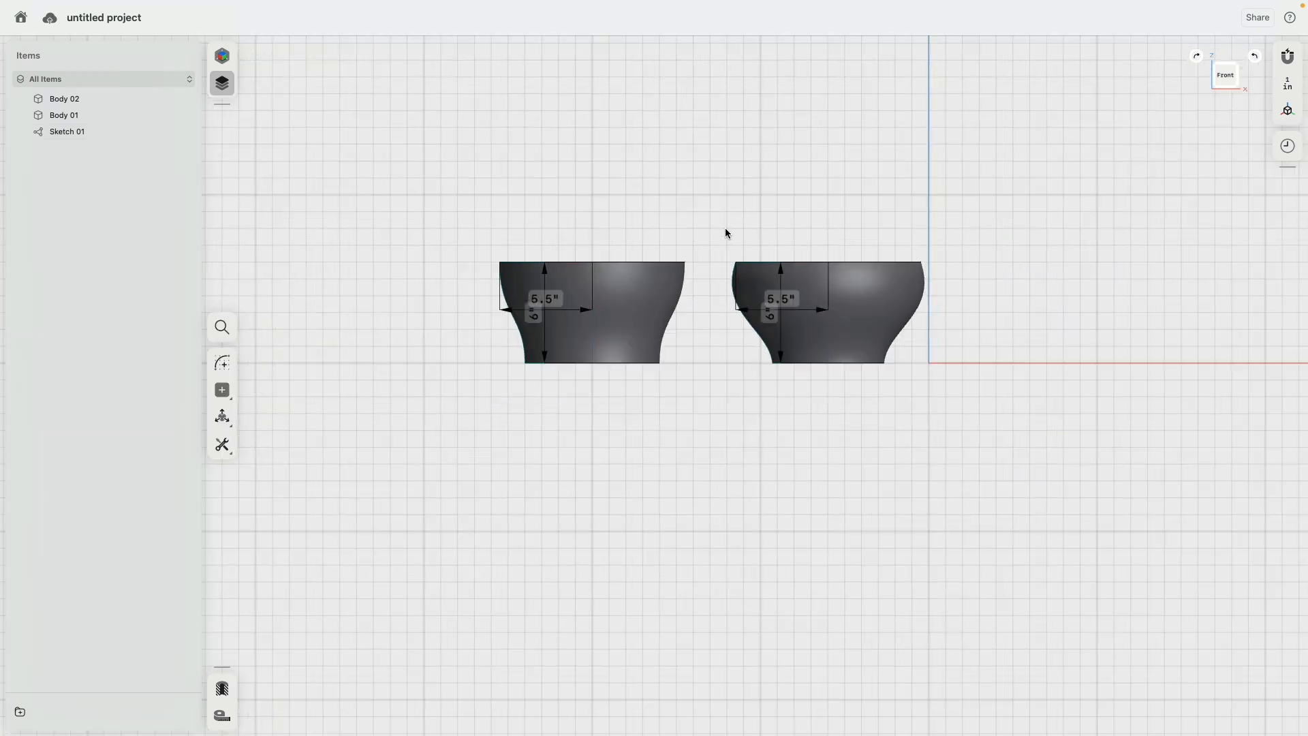
{"action": "right_click_drag", "start_coordinate": [801, 185], "coordinate": [737, 309]}
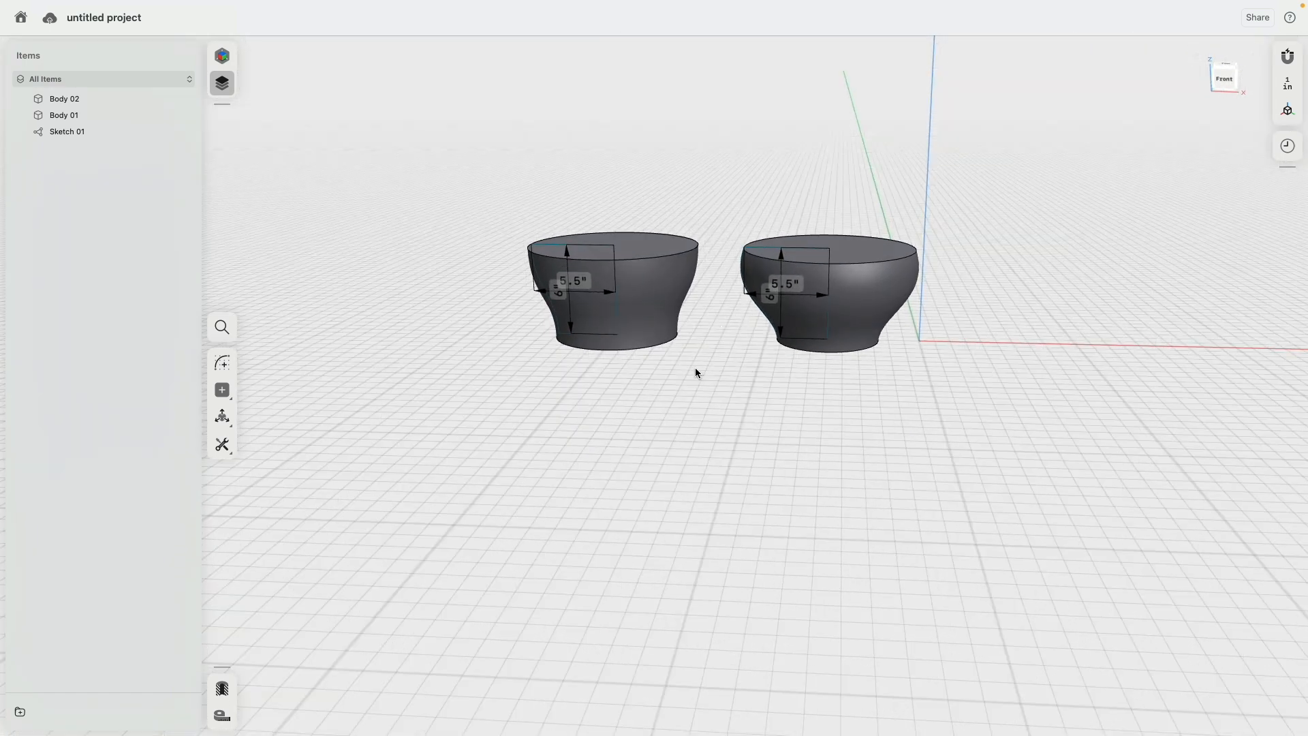
{"action": "scroll", "coordinate": [695, 367], "scroll_direction": "up", "scroll_amount": 3}
{"action": "left_click", "coordinate": [670, 347]}
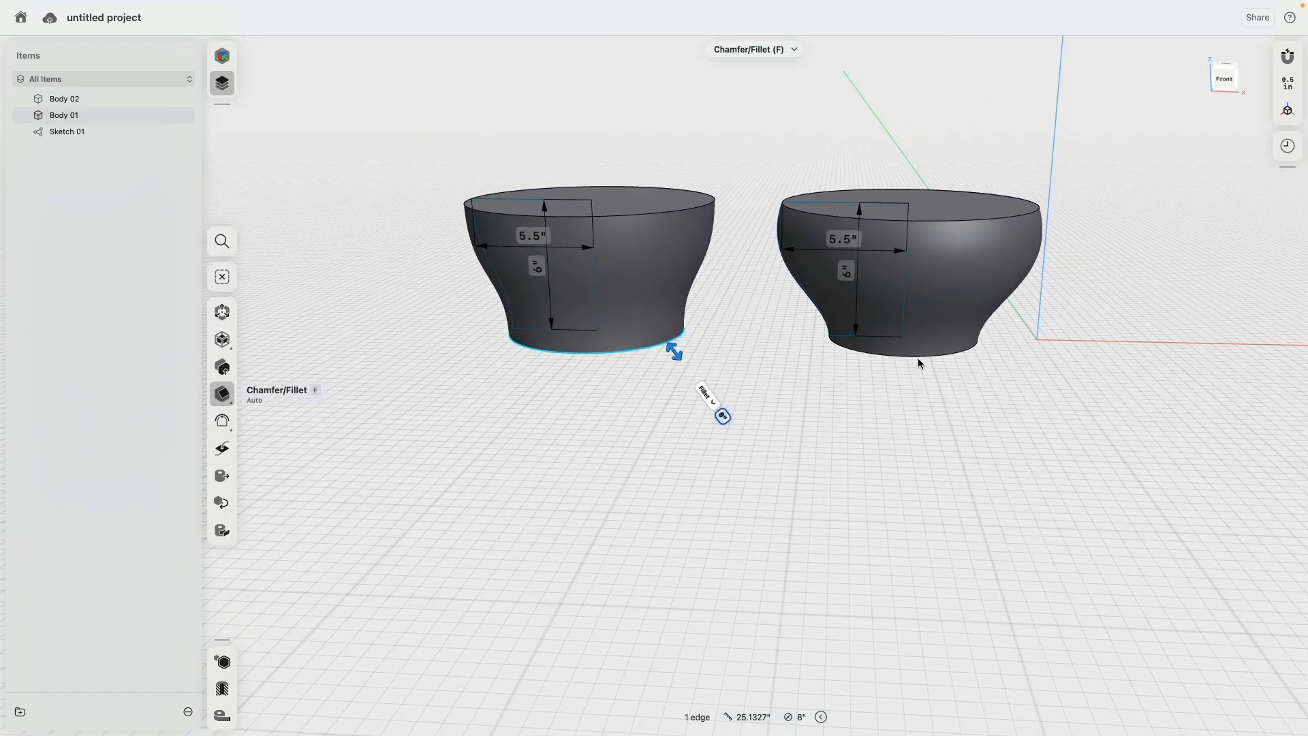
{"action": "left_click", "coordinate": [918, 357]}
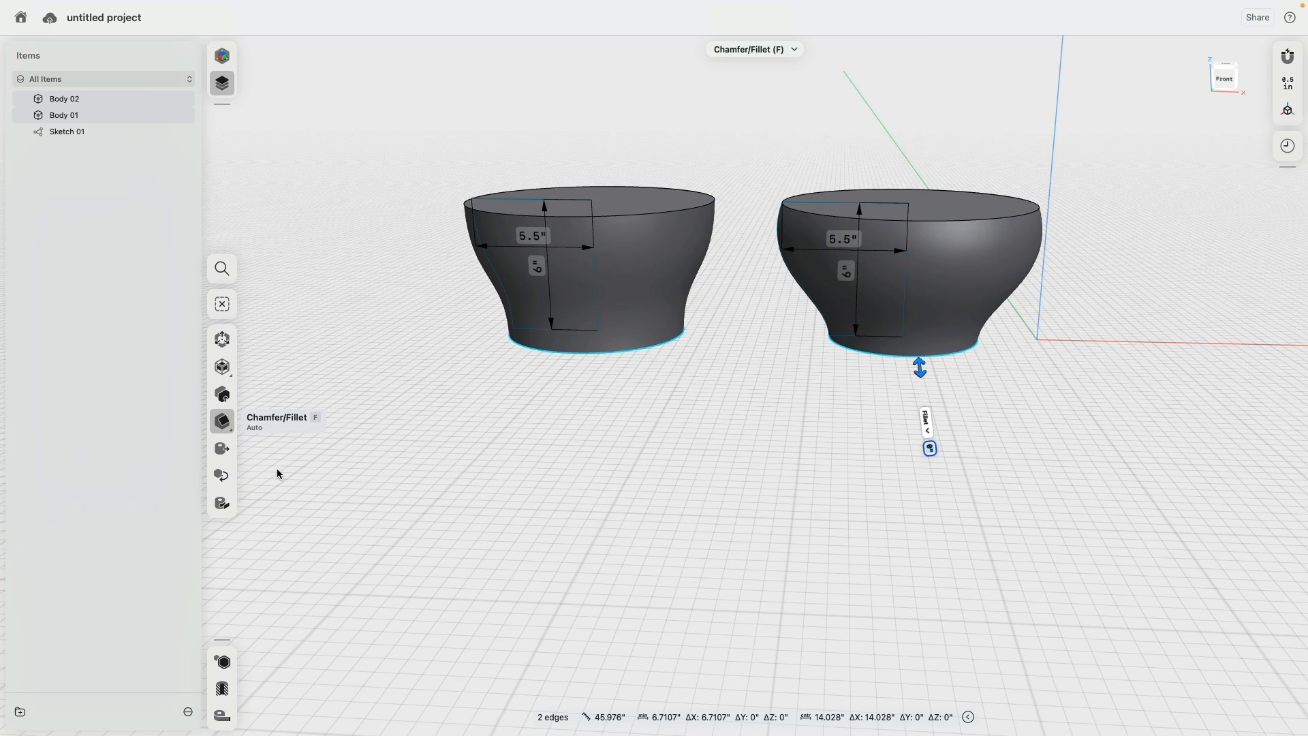
{"action": "left_click_drag", "start_coordinate": [920, 370], "coordinate": [925, 383]}
Step: Shell both bowls through their top faces with a 0.25 in wall thickness
{"action": "right_click_drag", "start_coordinate": [770, 377], "coordinate": [767, 419]}
{"action": "left_click", "coordinate": [655, 237]}
{"action": "left_click", "coordinate": [992, 249]}
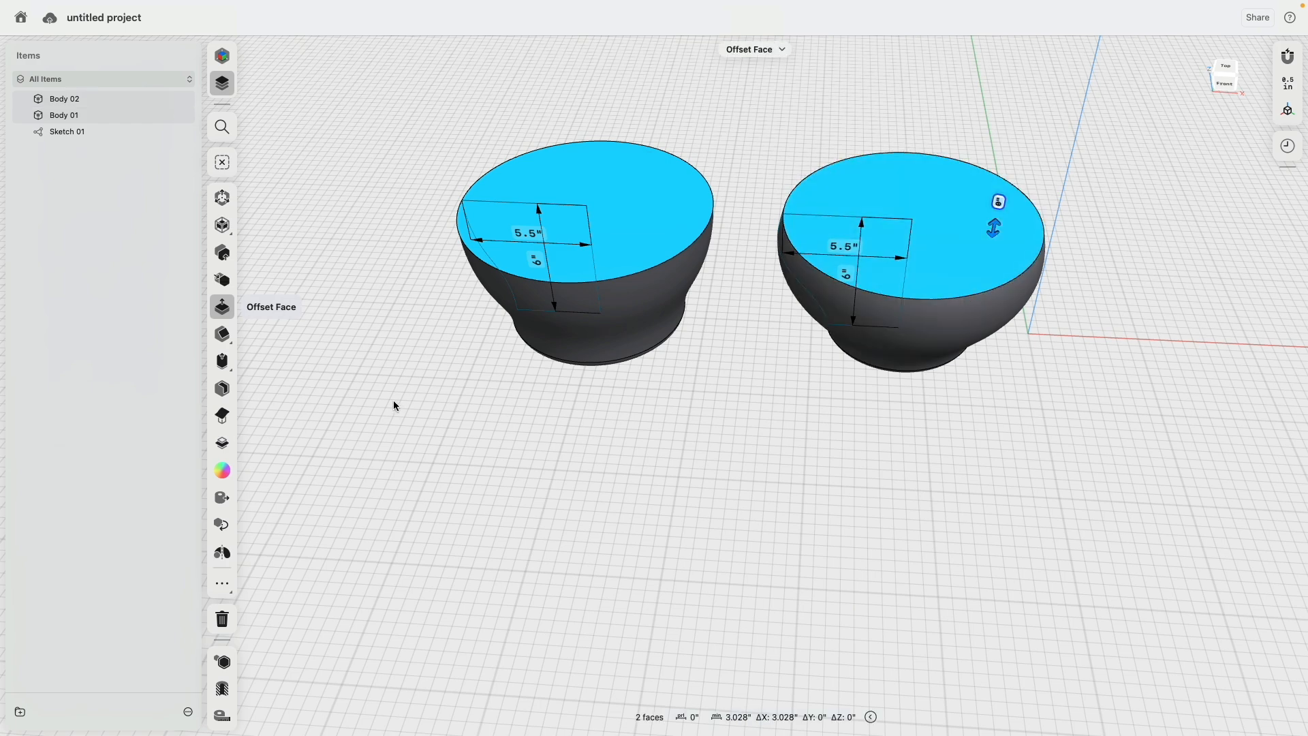
{"action": "left_click", "coordinate": [222, 389]}
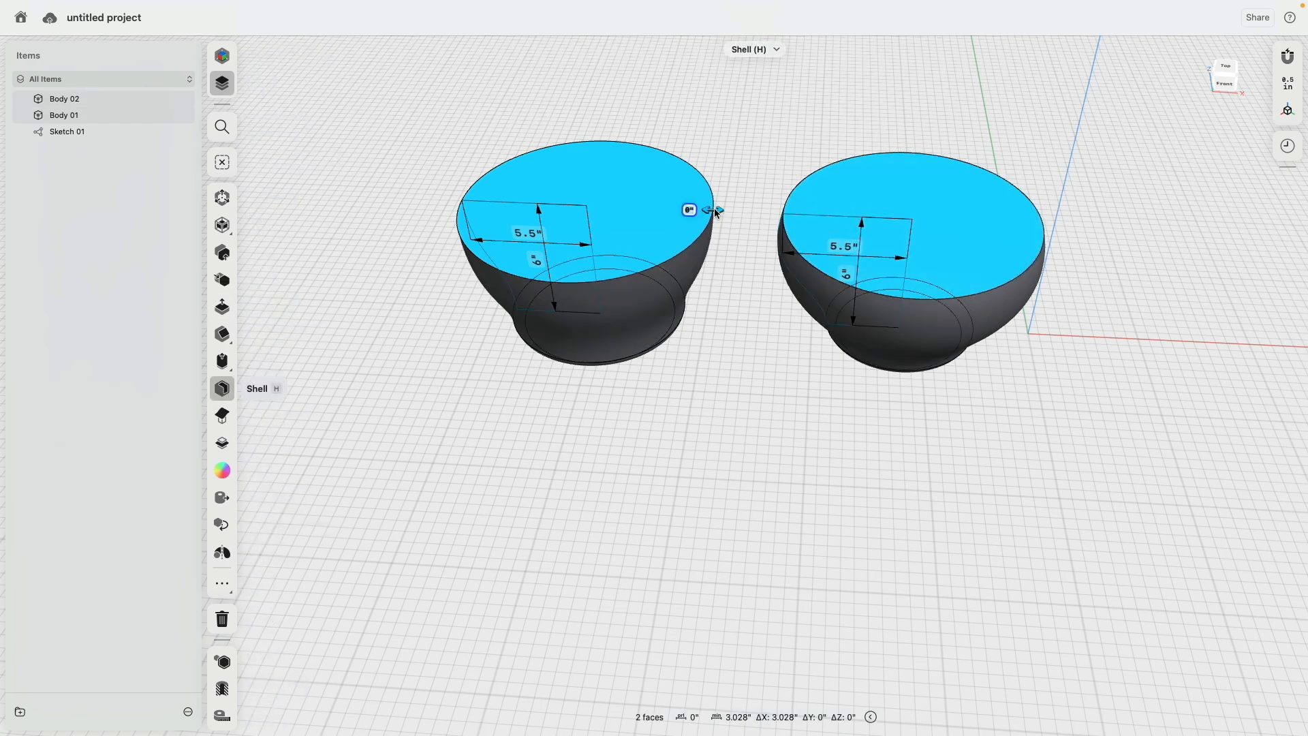
{"action": "left_click_drag", "start_coordinate": [716, 214], "coordinate": [710, 215]}
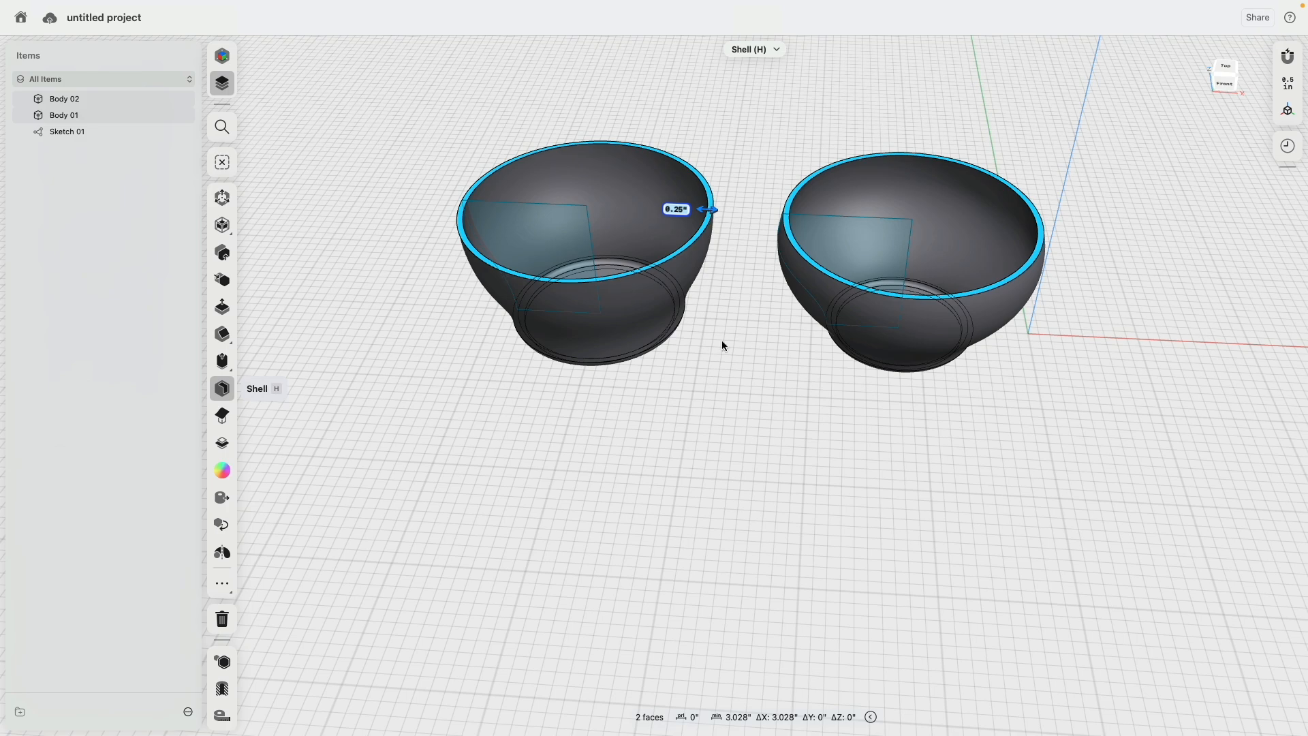
{"action": "left_click", "coordinate": [790, 475]}
Step: Fillet the inner and outer rim edges of both bowls with a 0.05 in radius
{"action": "right_click_drag", "start_coordinate": [790, 476], "coordinate": [827, 461]}
{"action": "scroll", "coordinate": [738, 247], "scroll_direction": "up", "scroll_amount": 5}
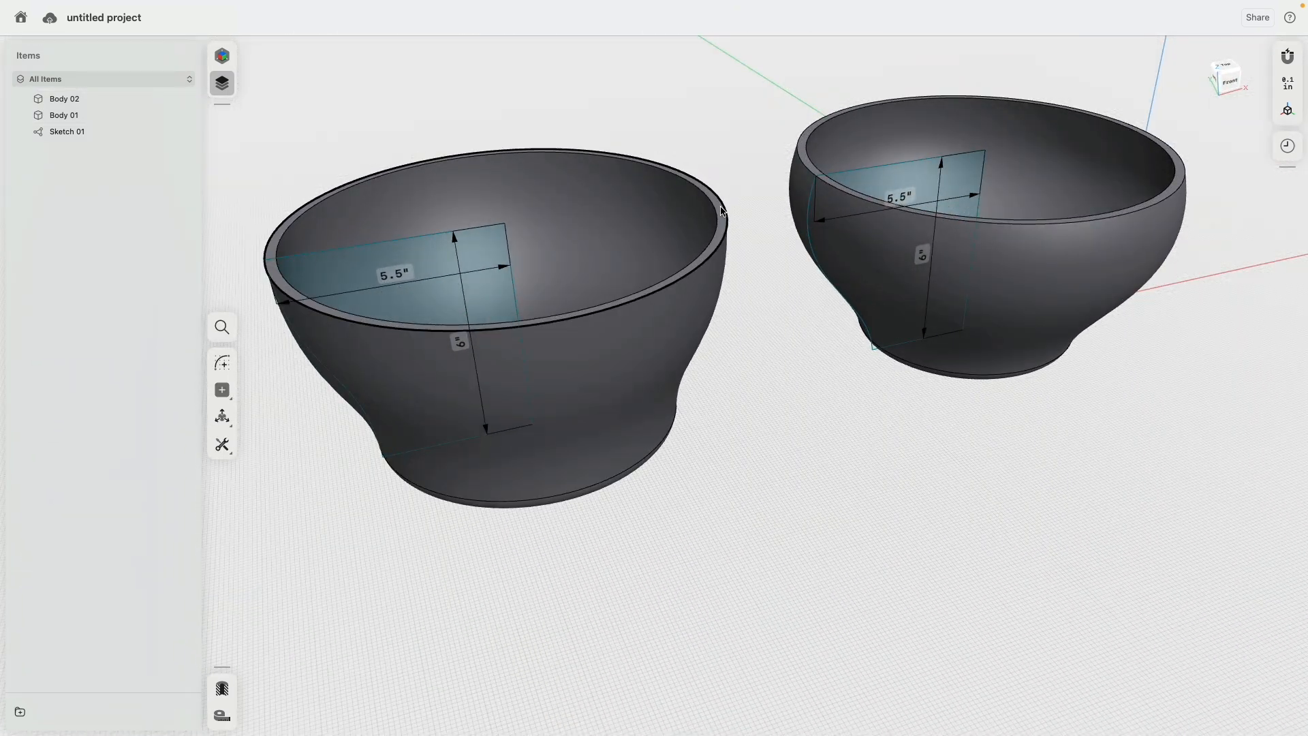
{"action": "left_click", "coordinate": [722, 211]}
{"action": "key", "text": "f"}
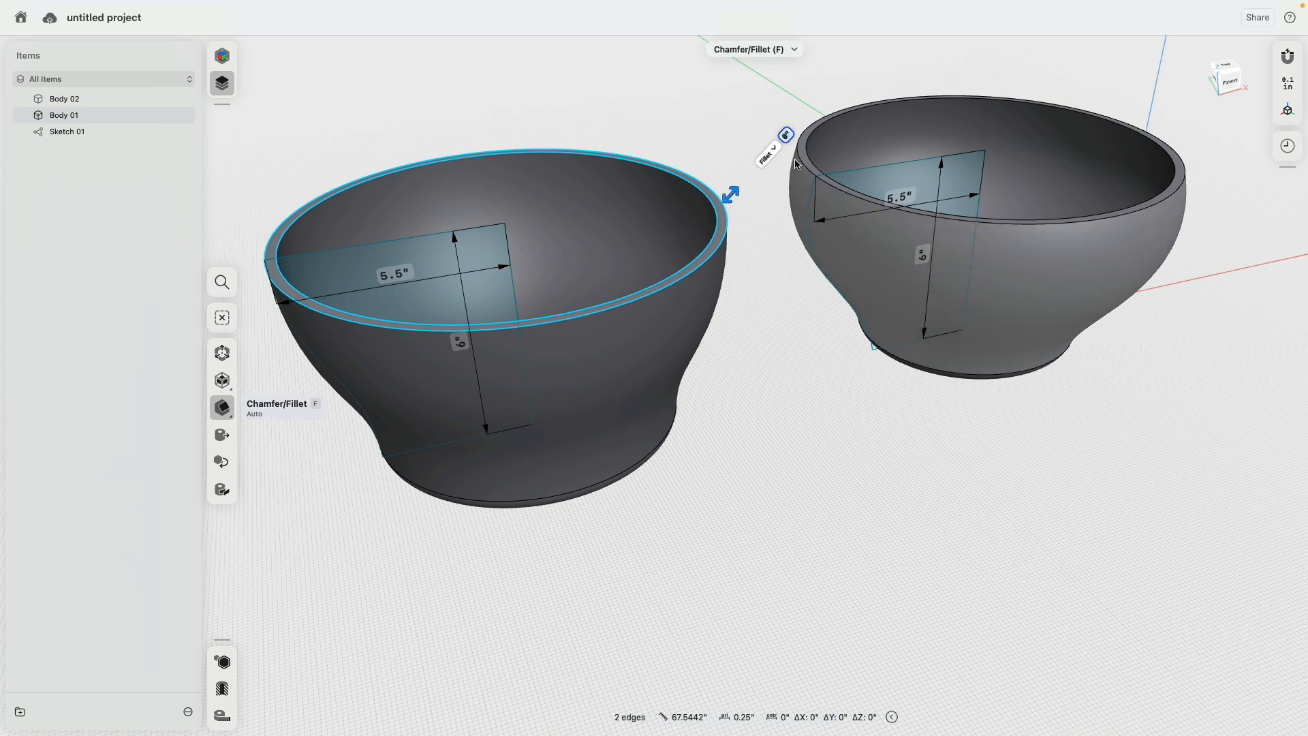
{"action": "left_click", "coordinate": [801, 164]}
{"action": "scroll", "coordinate": [843, 154], "scroll_direction": "up", "scroll_amount": 5}
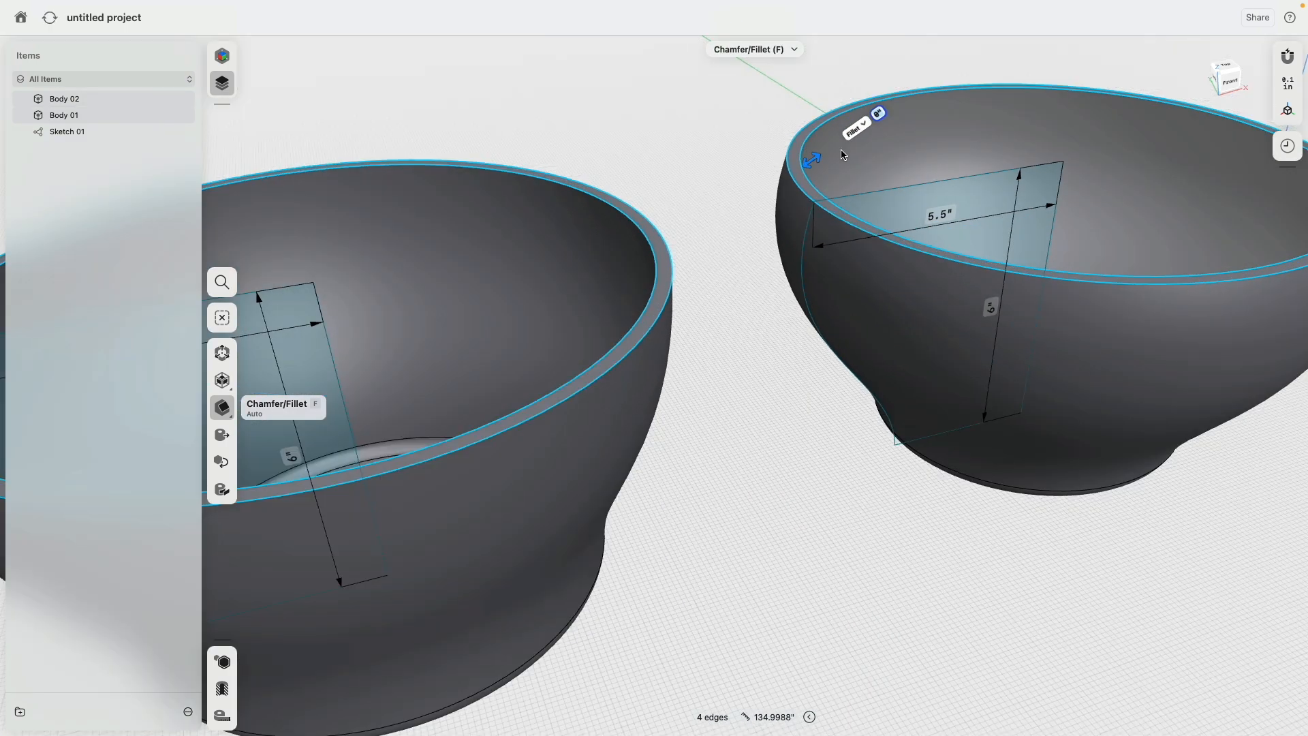
{"action": "left_click_drag", "start_coordinate": [820, 160], "coordinate": [817, 160]}
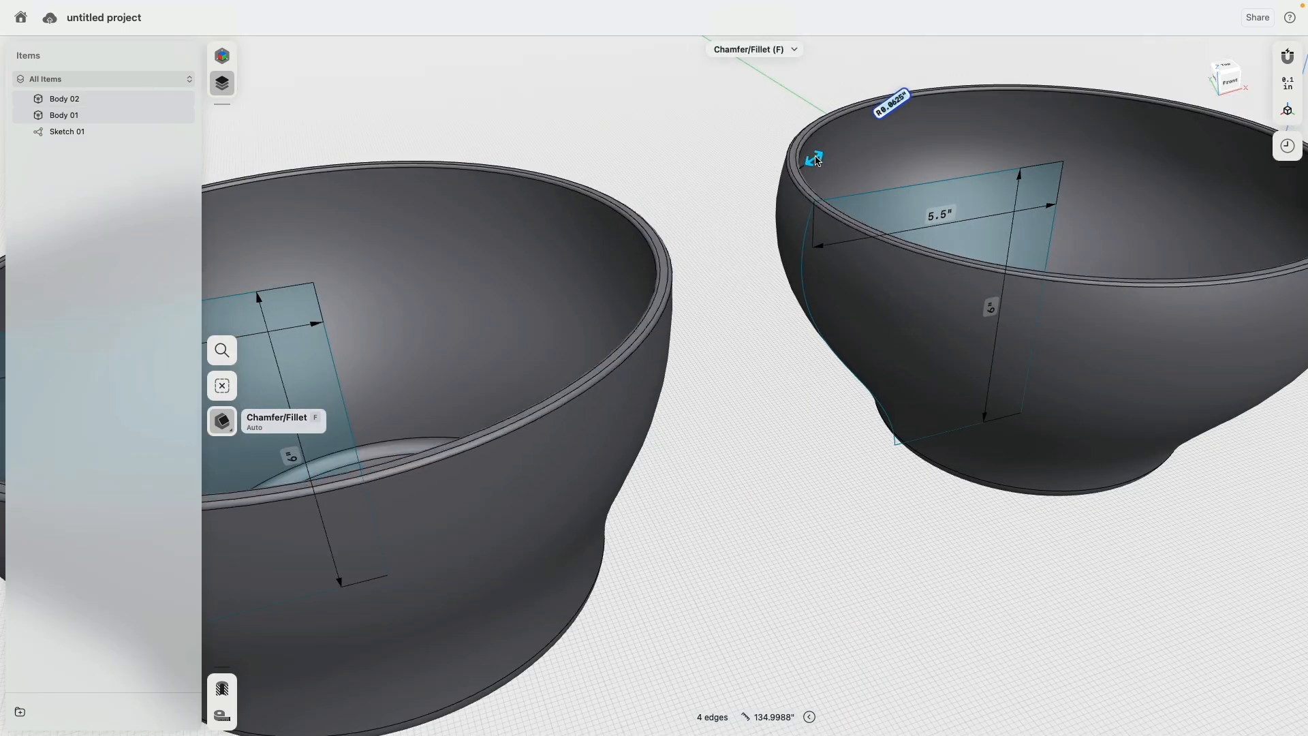
{"action": "left_click", "coordinate": [891, 103]}
{"action": "type", "text": "0."}
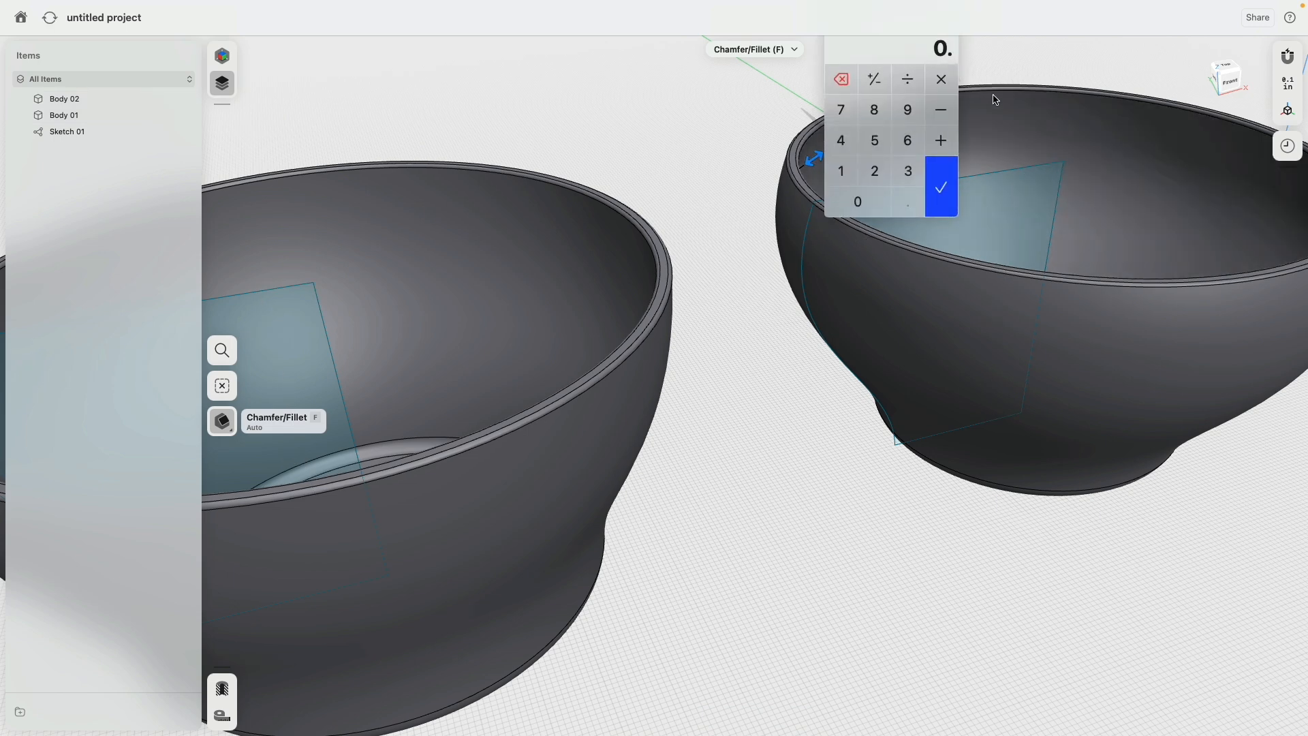
{"action": "type", "text": "05"}
{"action": "left_click", "coordinate": [996, 95]}
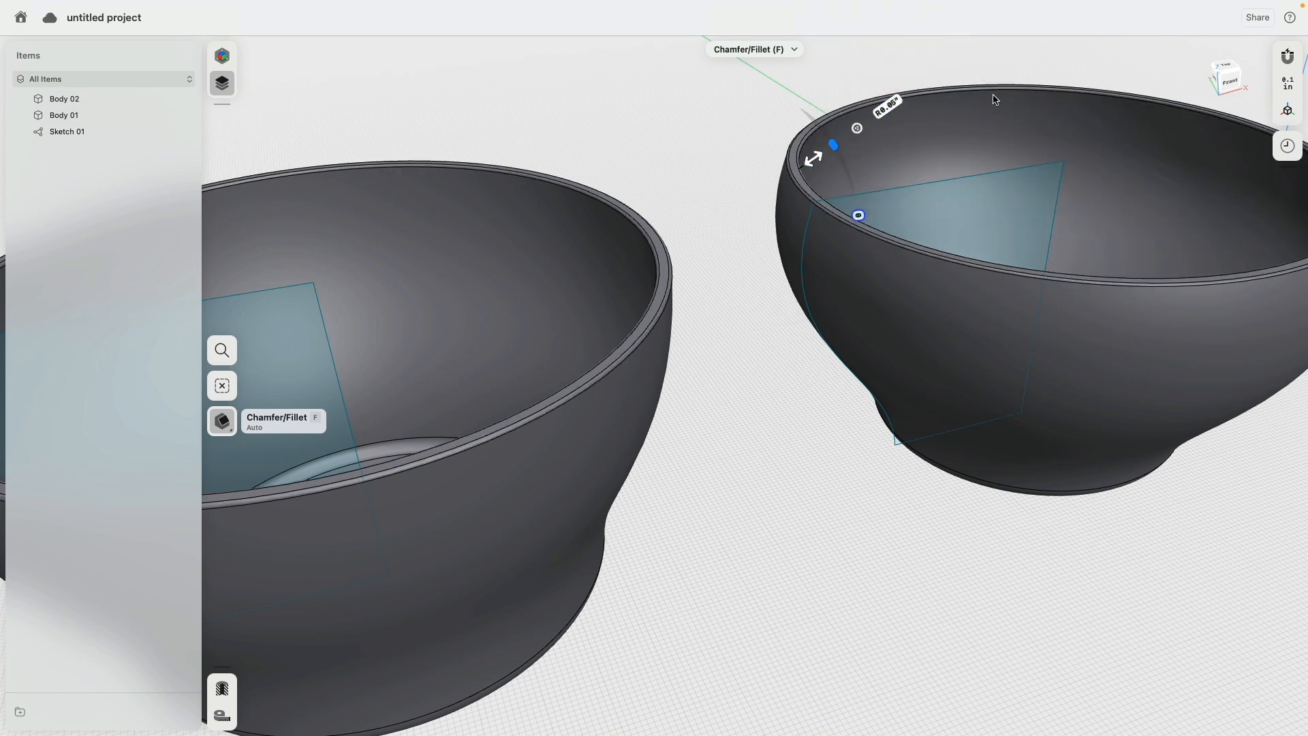
{"action": "left_click", "coordinate": [750, 421]}
Step: Set the height dimension of the second bowl's profile to 8 in and face the model from the front
{"action": "scroll", "coordinate": [730, 444], "scroll_direction": "down", "scroll_amount": 3}
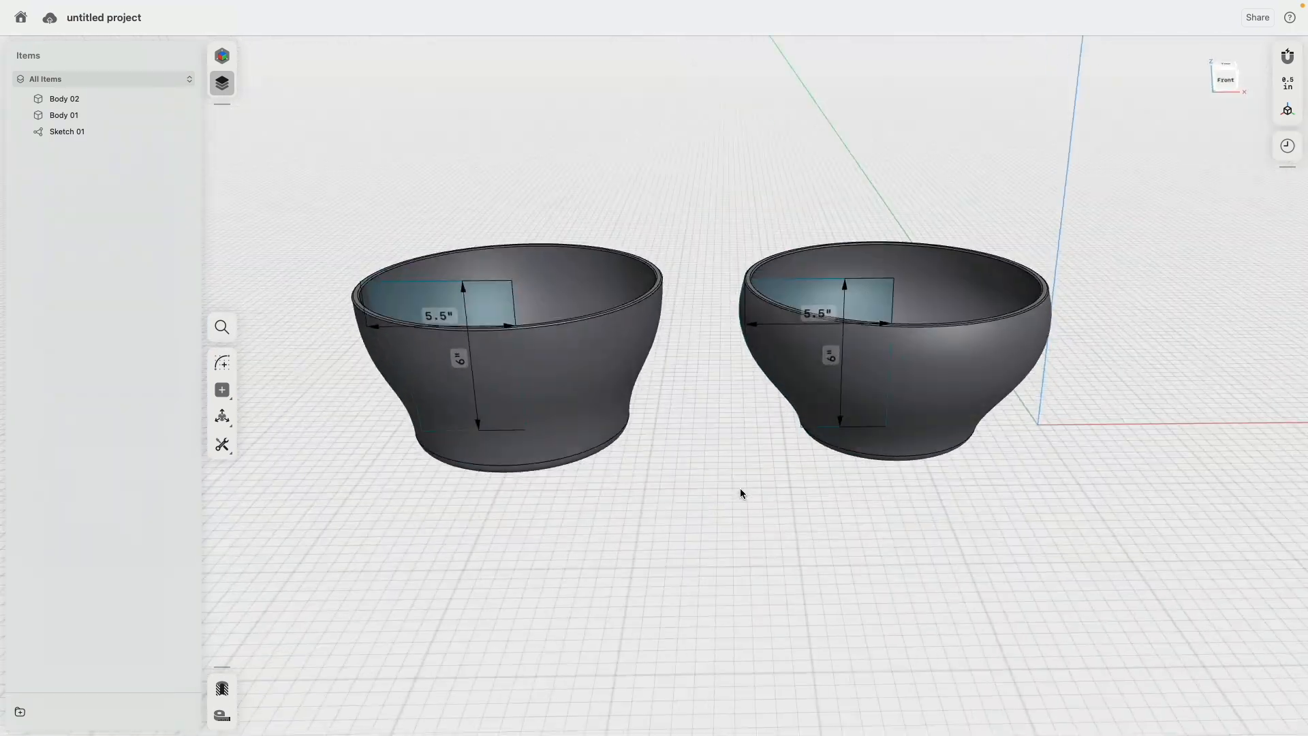
{"action": "middle_click_drag", "start_coordinate": [722, 456], "coordinate": [648, 405]}
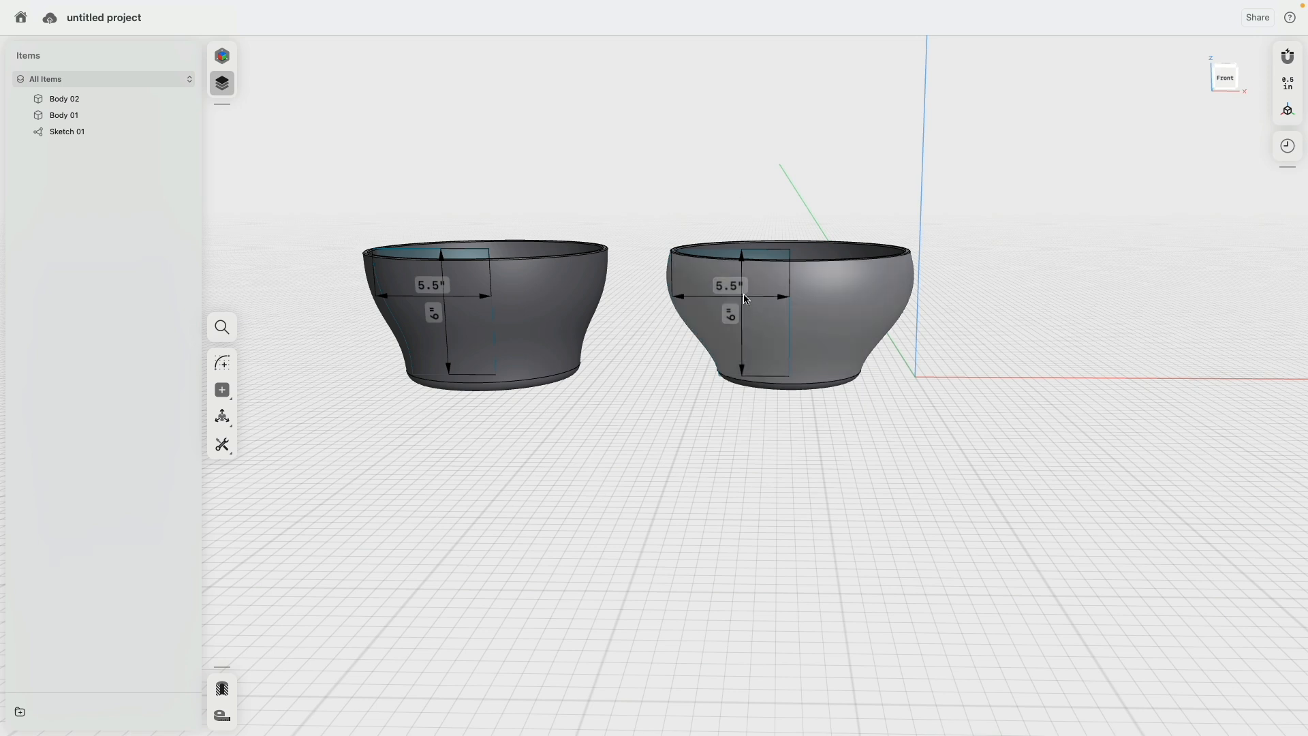
{"action": "left_click", "coordinate": [733, 319]}
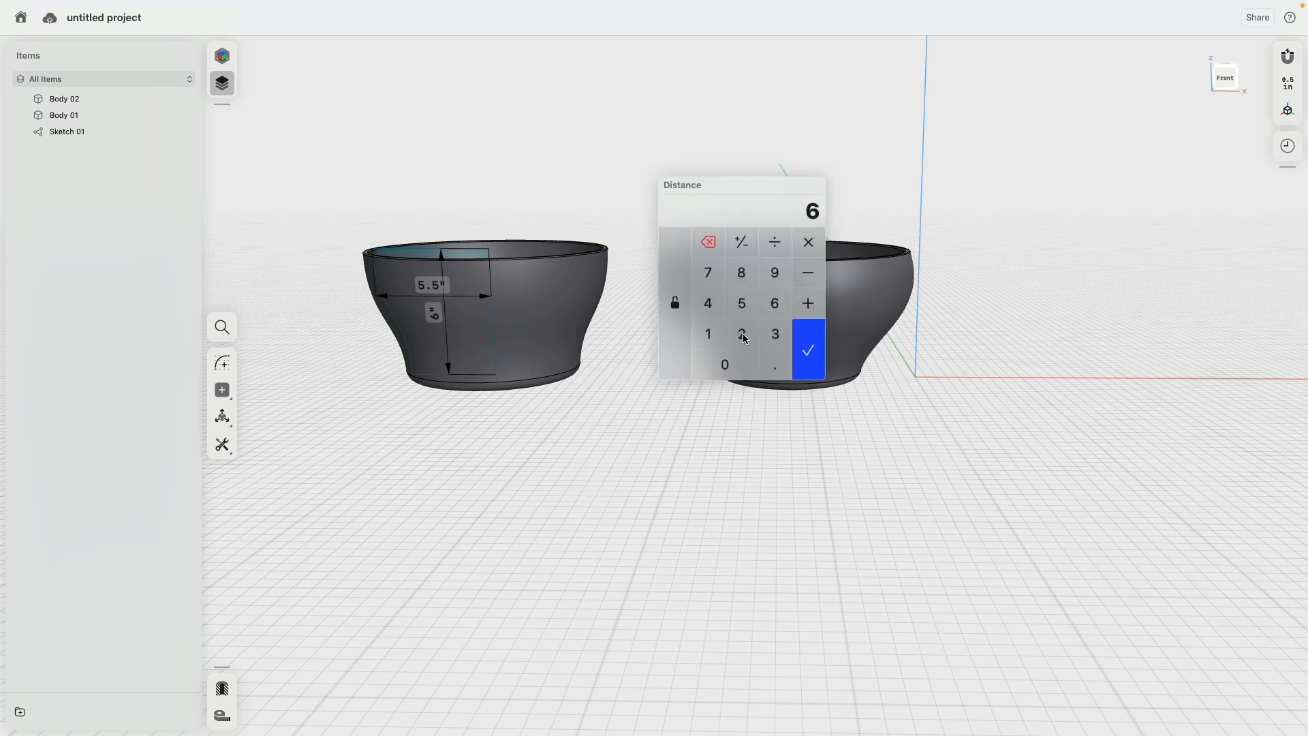
{"action": "left_click", "coordinate": [813, 353]}
{"action": "right_click_drag", "start_coordinate": [864, 511], "coordinate": [704, 468]}
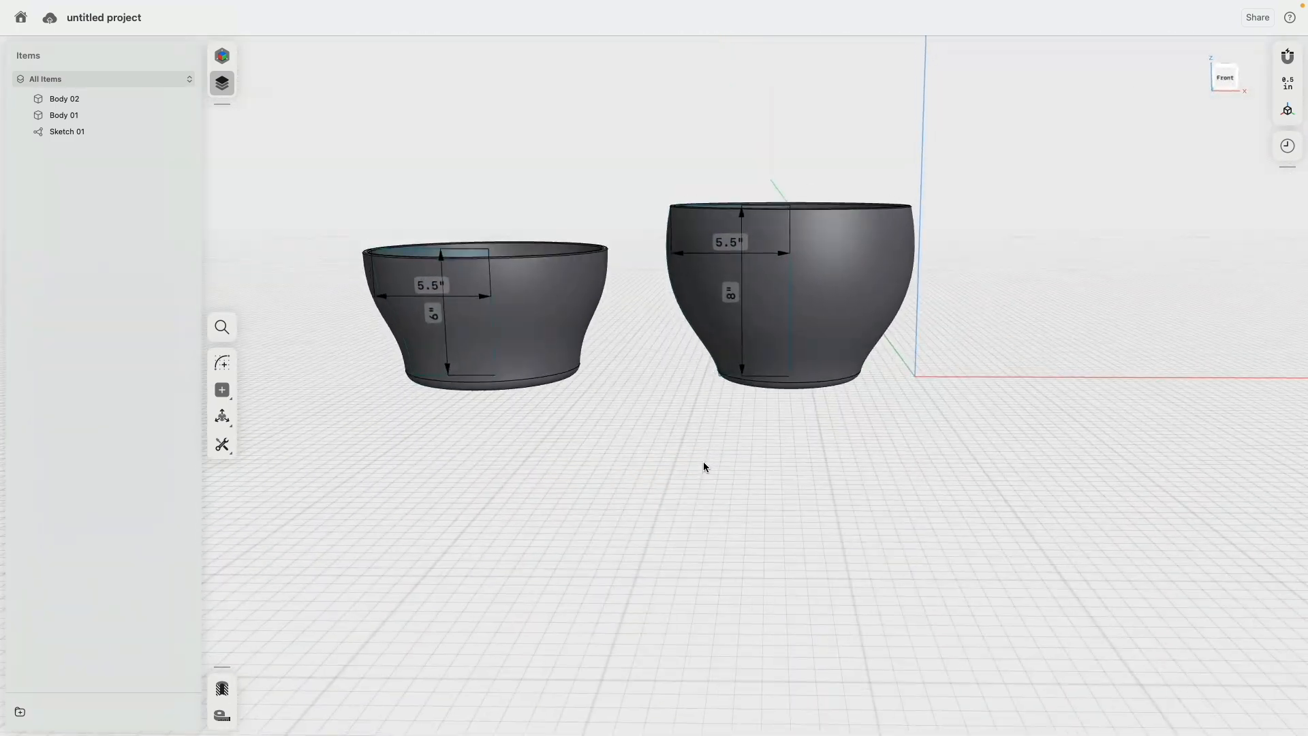
{"action": "left_click", "coordinate": [1225, 77]}
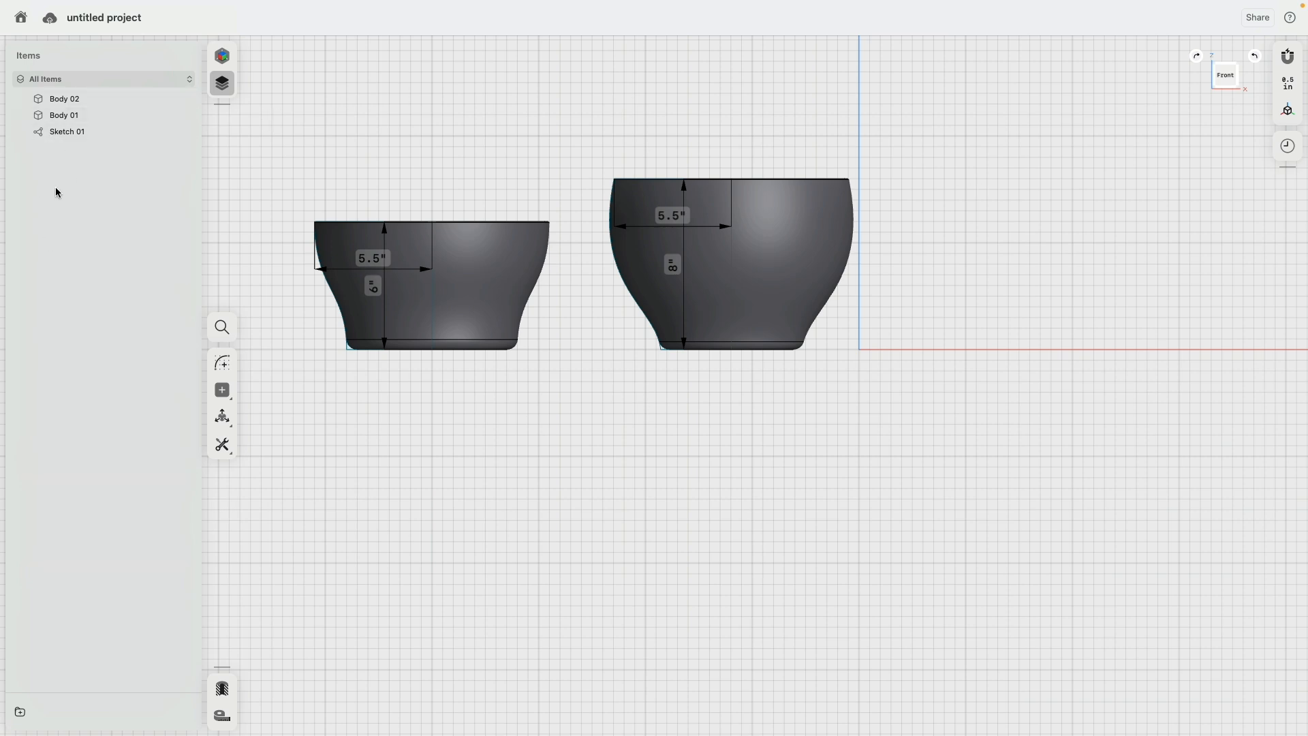
Step: In Sketch 01, copy the second bowl's closed profile horizontally by about 16.24 in, onto the empty side of the origin
{"action": "double_click", "coordinate": [62, 131]}
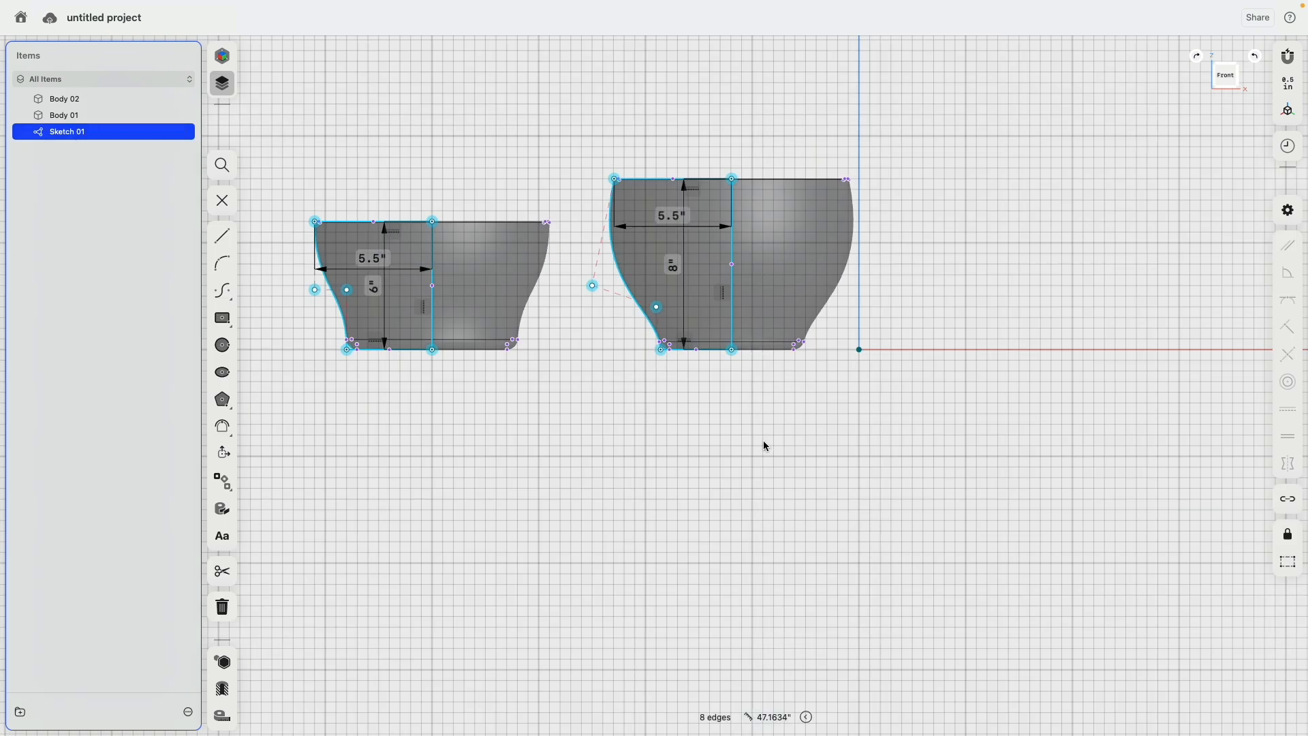
{"action": "left_click", "coordinate": [733, 333]}
{"action": "scroll", "coordinate": [841, 458], "scroll_direction": "right", "scroll_amount": 2}
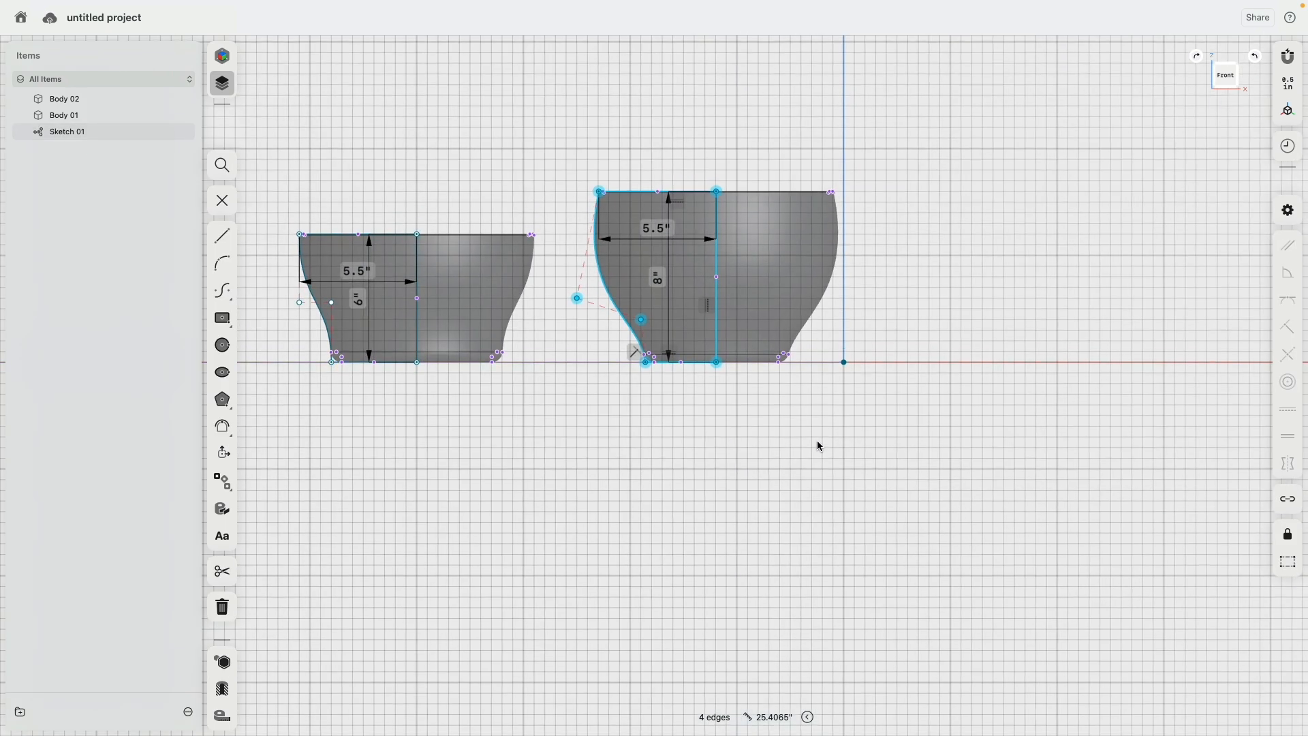
{"action": "left_click", "coordinate": [262, 455]}
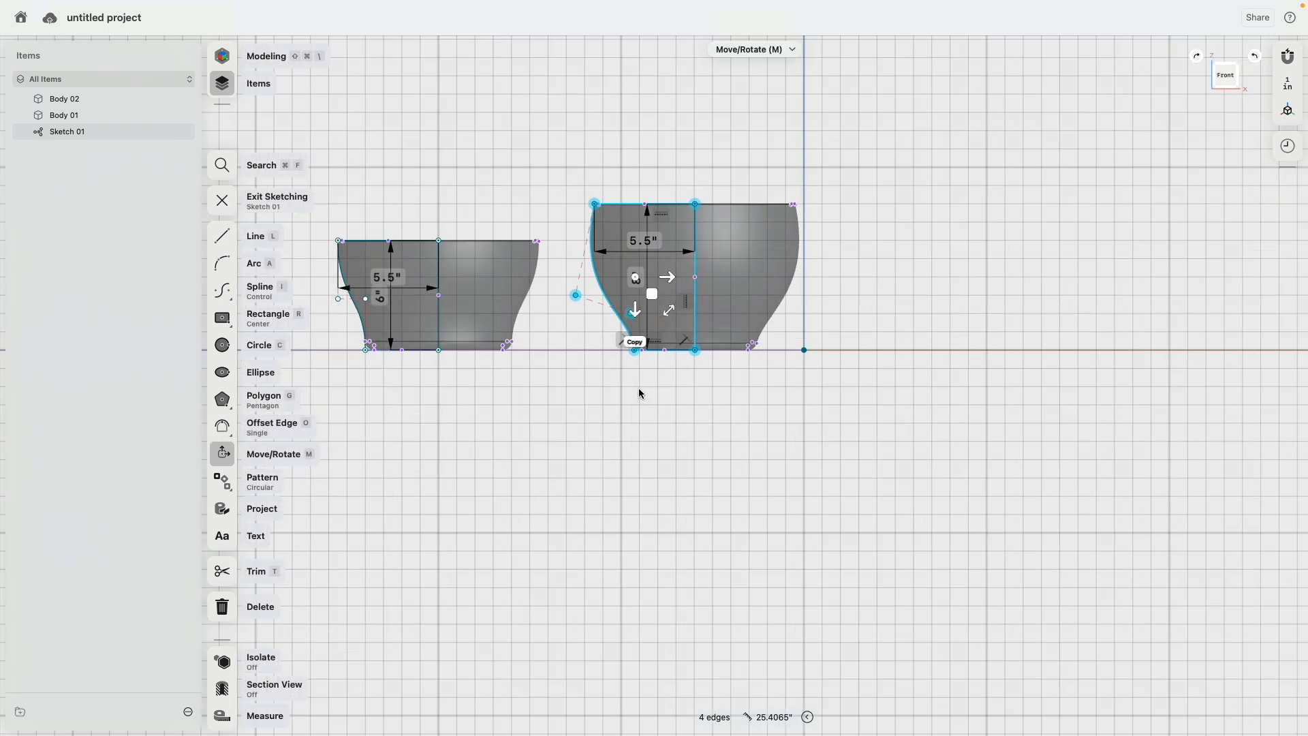
{"action": "left_click", "coordinate": [620, 339]}
{"action": "left_click_drag", "start_coordinate": [668, 277], "coordinate": [898, 278]}
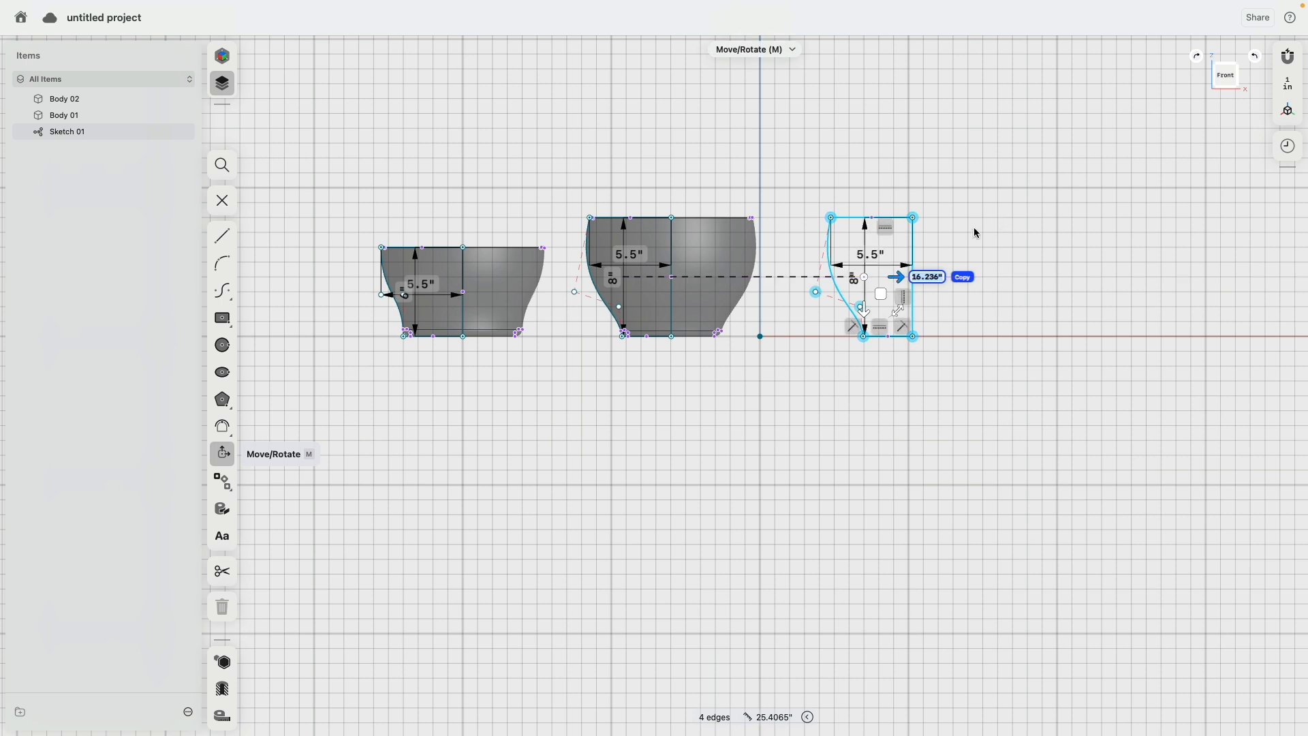
{"action": "double_click", "coordinate": [975, 269]}
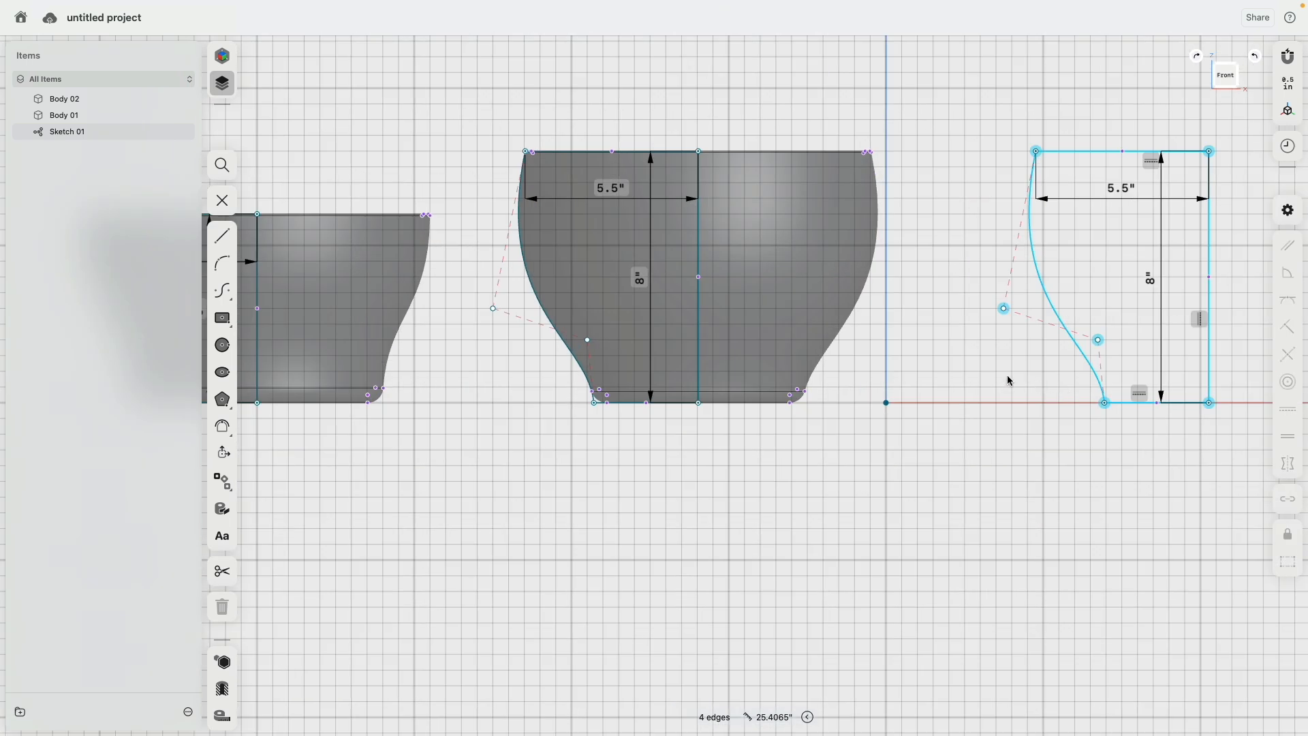
Step: Shift the copied profile slightly by its lower axis corner so that the corner lands on a grid line
{"action": "scroll", "coordinate": [1009, 381], "scroll_direction": "right", "scroll_amount": 5}
{"action": "left_click", "coordinate": [924, 407]}
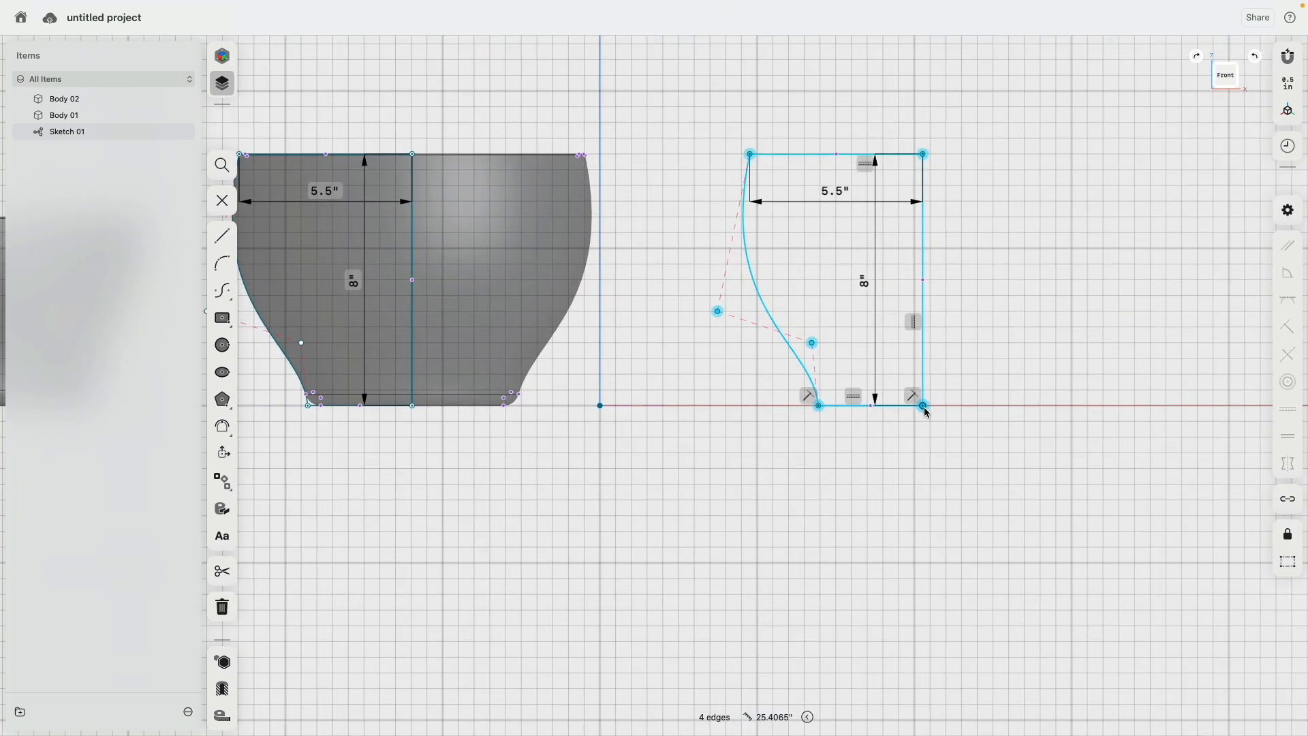
{"action": "mouse_move", "coordinate": [927, 411]}
{"action": "left_mouse_down"}
{"action": "mouse_move", "coordinate": [974, 407]}
{"action": "mouse_move", "coordinate": [905, 408]}
{"action": "mouse_move", "coordinate": [918, 412]}
{"action": "left_mouse_up"}
{"action": "left_click", "coordinate": [966, 249]}
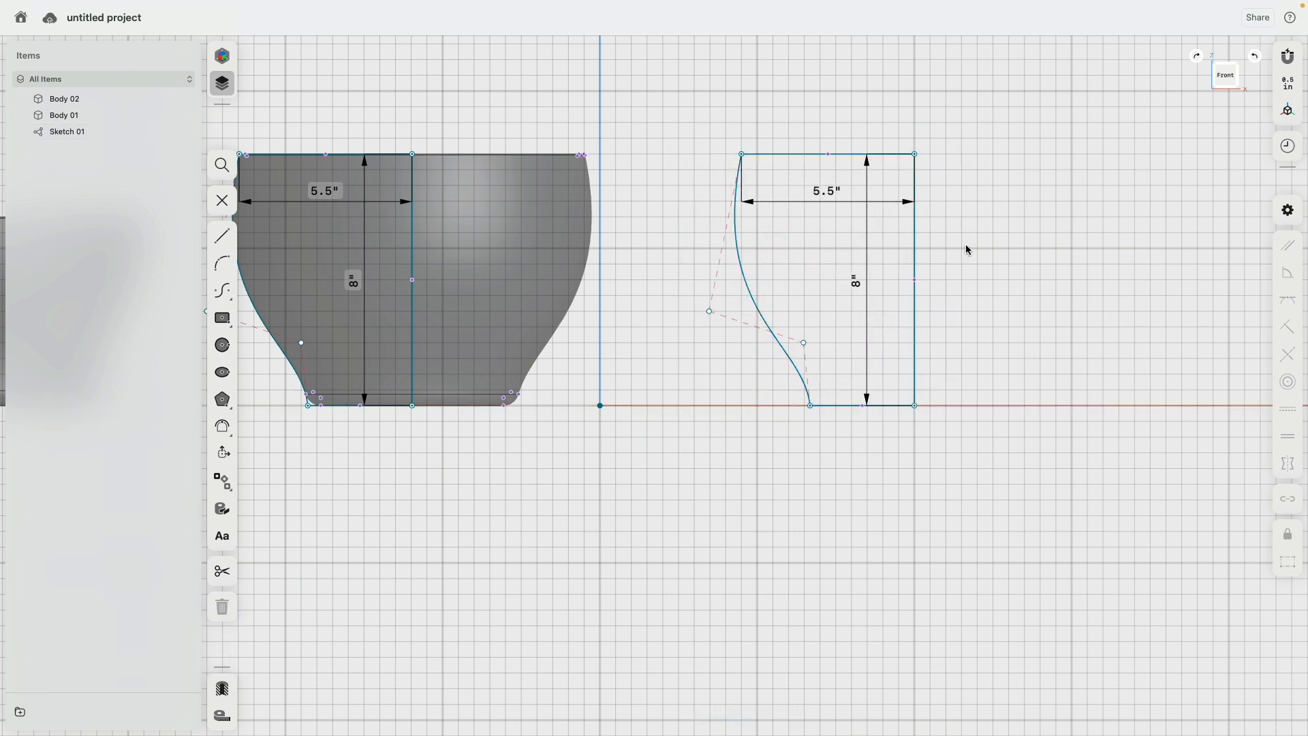
Step: Delete the copied profile's width and height dimensions and stretch its top edge upward to a height of about 15.4 in
{"action": "scroll", "coordinate": [966, 248], "scroll_direction": "up", "scroll_amount": 3}
{"action": "left_click", "coordinate": [843, 400]}
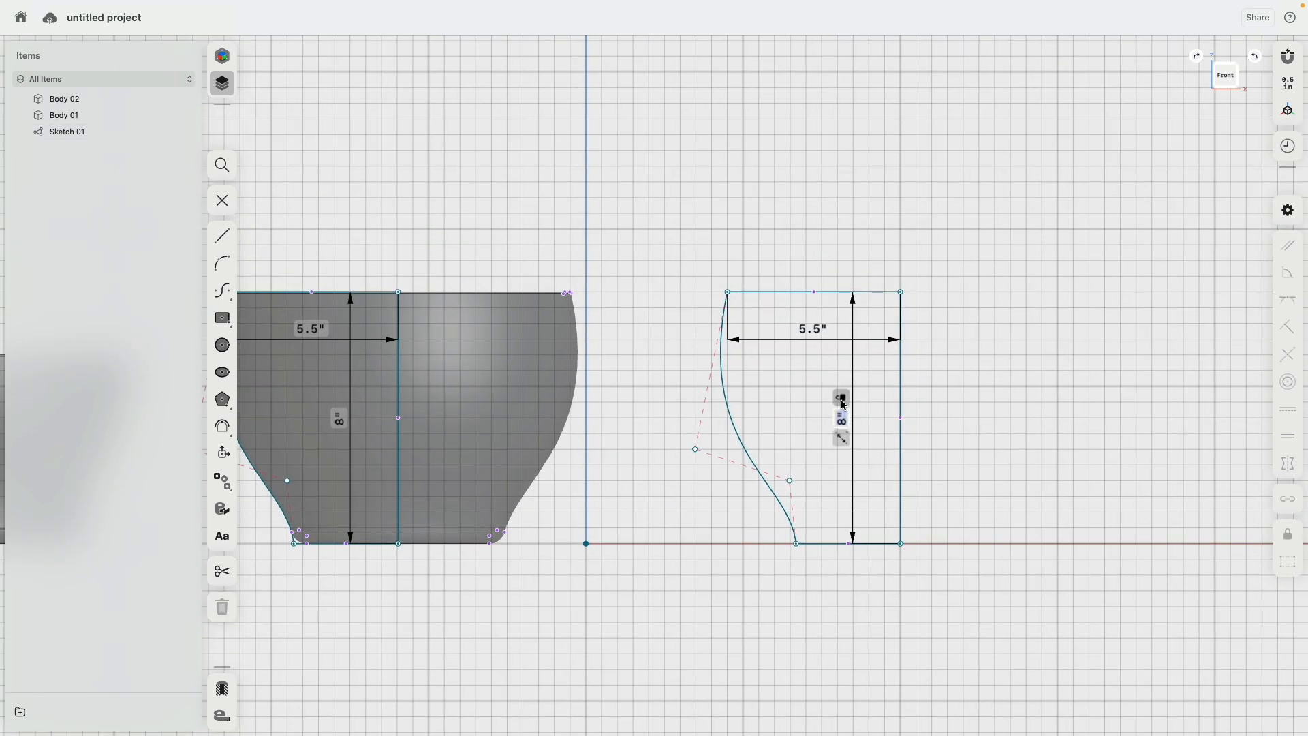
{"action": "left_click", "coordinate": [842, 329]}
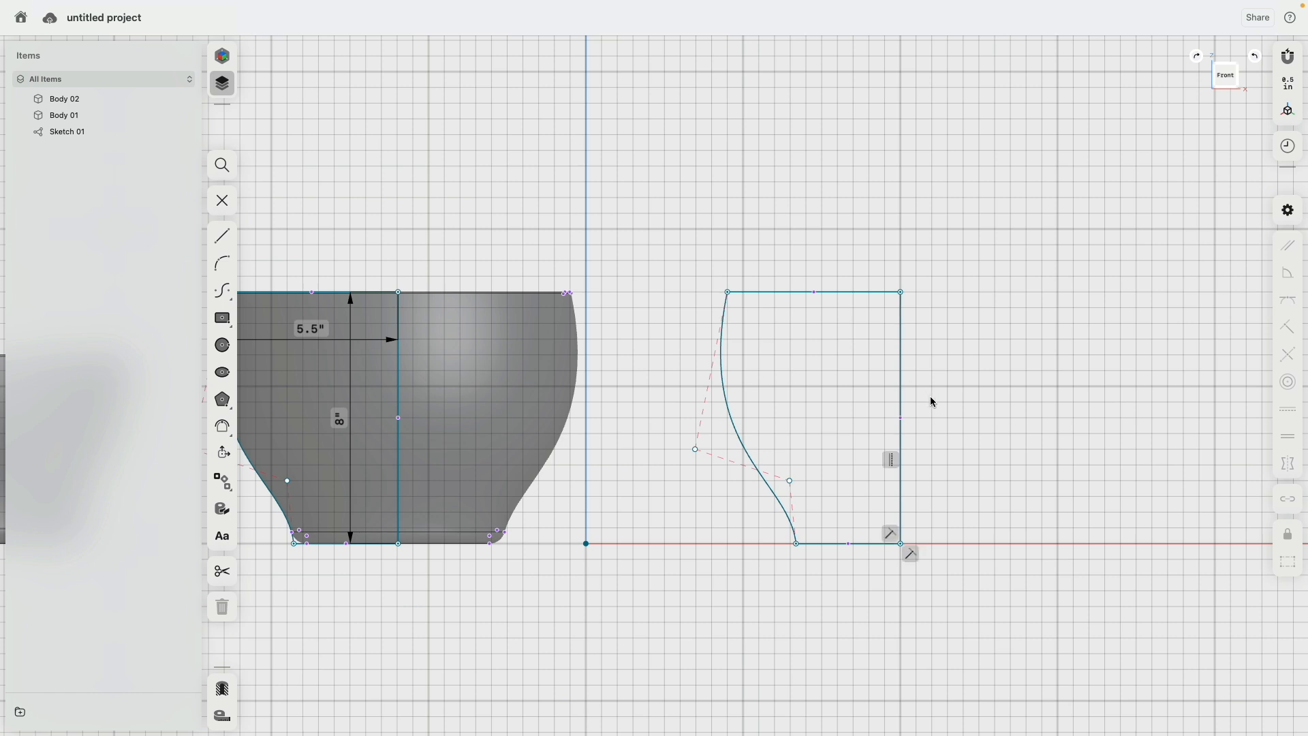
{"action": "scroll", "coordinate": [900, 402], "scroll_direction": "down", "scroll_amount": 1}
{"action": "mouse_move", "coordinate": [862, 300]}
{"action": "left_mouse_down"}
{"action": "mouse_move", "coordinate": [826, 298]}
{"action": "mouse_move", "coordinate": [820, 75]}
{"action": "mouse_move", "coordinate": [830, 84]}
{"action": "left_mouse_up"}
{"action": "left_click", "coordinate": [796, 291]}
{"action": "scroll", "coordinate": [823, 314], "scroll_direction": "up", "scroll_amount": 1}
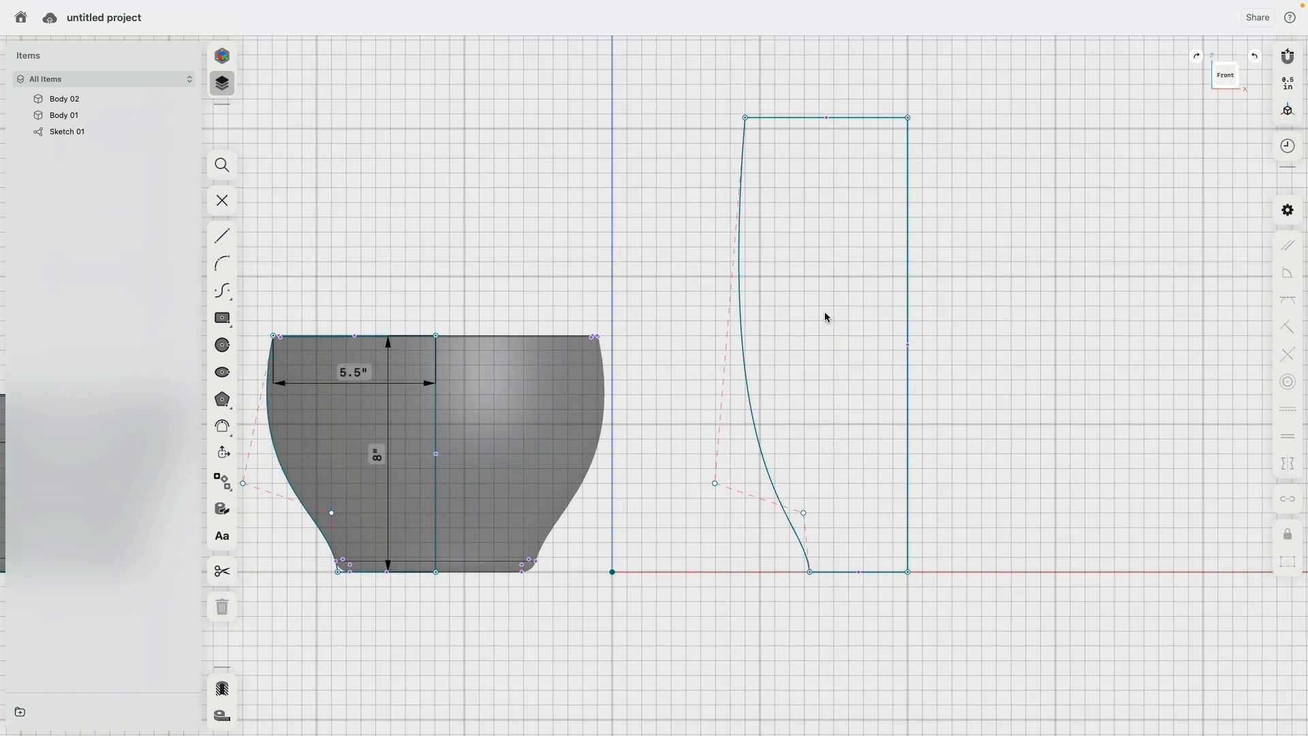
{"action": "scroll", "coordinate": [831, 375], "scroll_direction": "down", "scroll_amount": 1}
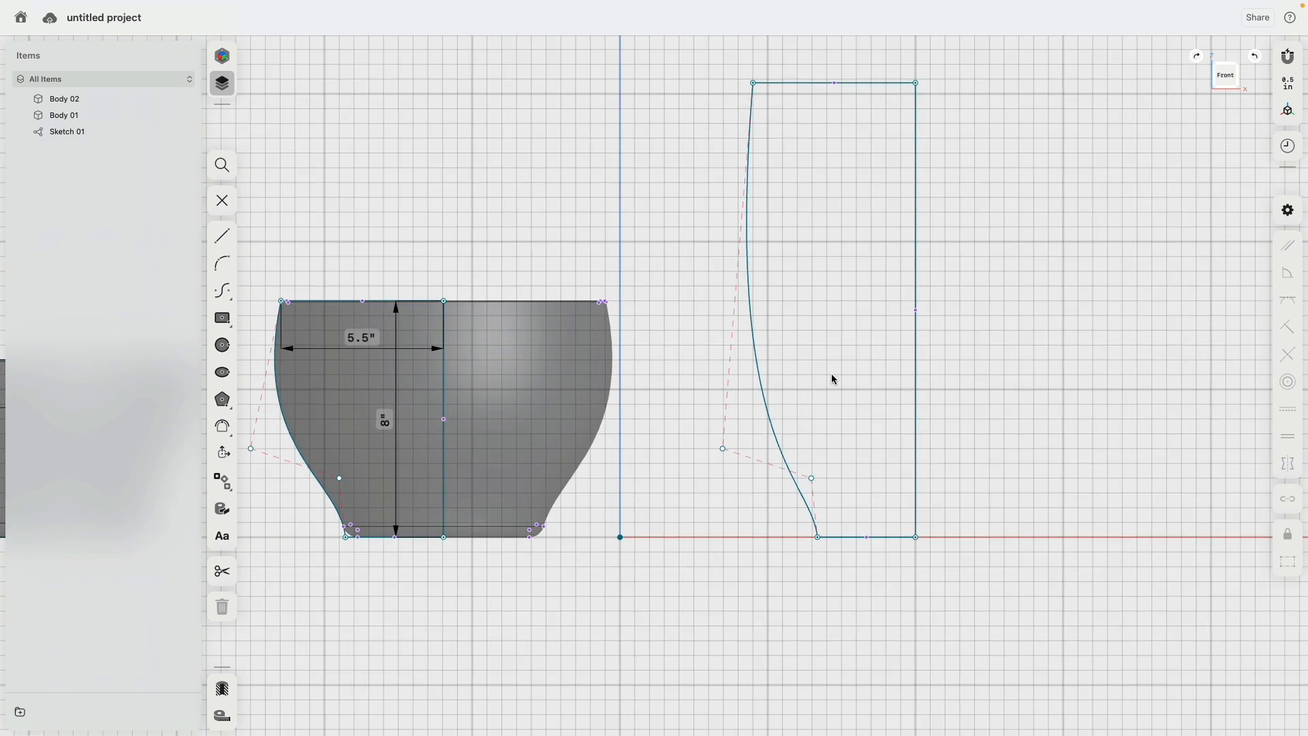
Step: Move the tall profile's two spline control points, the lower one outward and the upper one inward, to form an S-curved vase
{"action": "left_click", "coordinate": [818, 539]}
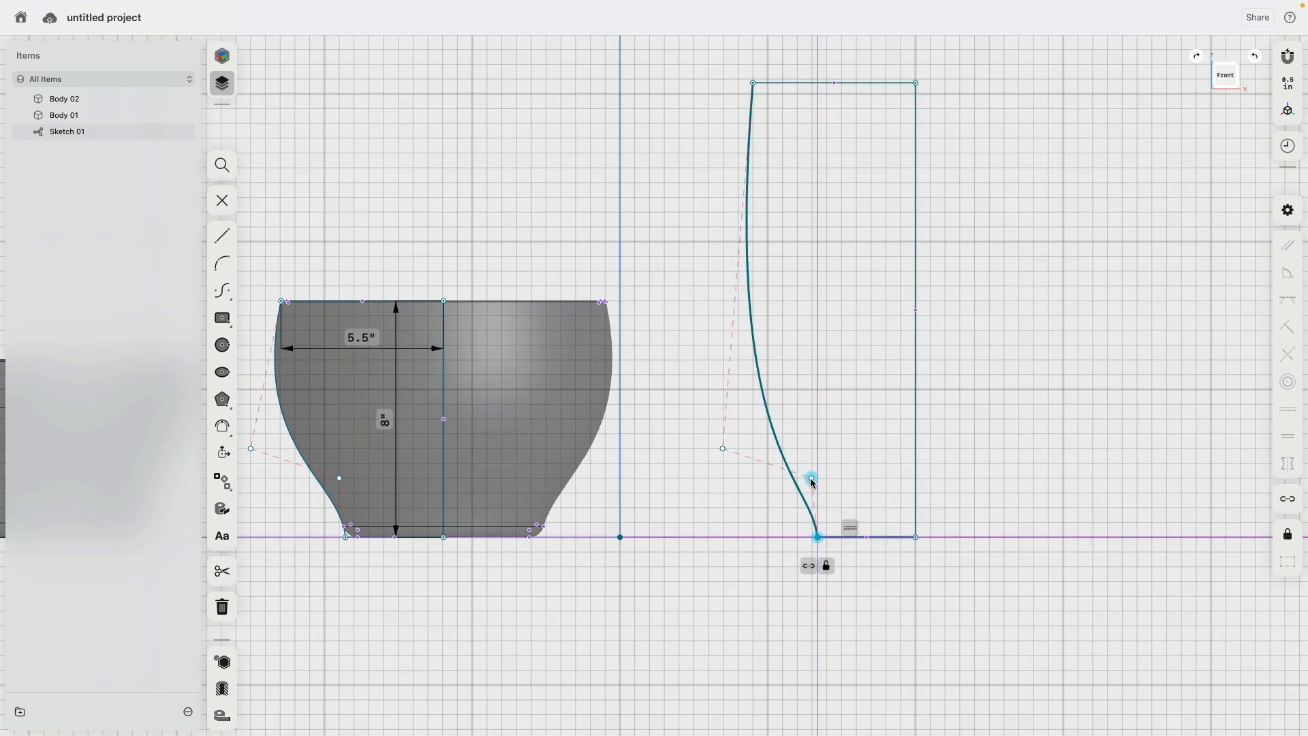
{"action": "left_click_drag", "start_coordinate": [811, 477], "coordinate": [667, 487]}
{"action": "left_click_drag", "start_coordinate": [724, 451], "coordinate": [852, 259]}
{"action": "left_click", "coordinate": [991, 319]}
{"action": "scroll", "coordinate": [1111, 351], "scroll_direction": "down", "scroll_amount": 4}
{"action": "middle_click_drag", "start_coordinate": [1110, 351], "coordinate": [869, 378]}
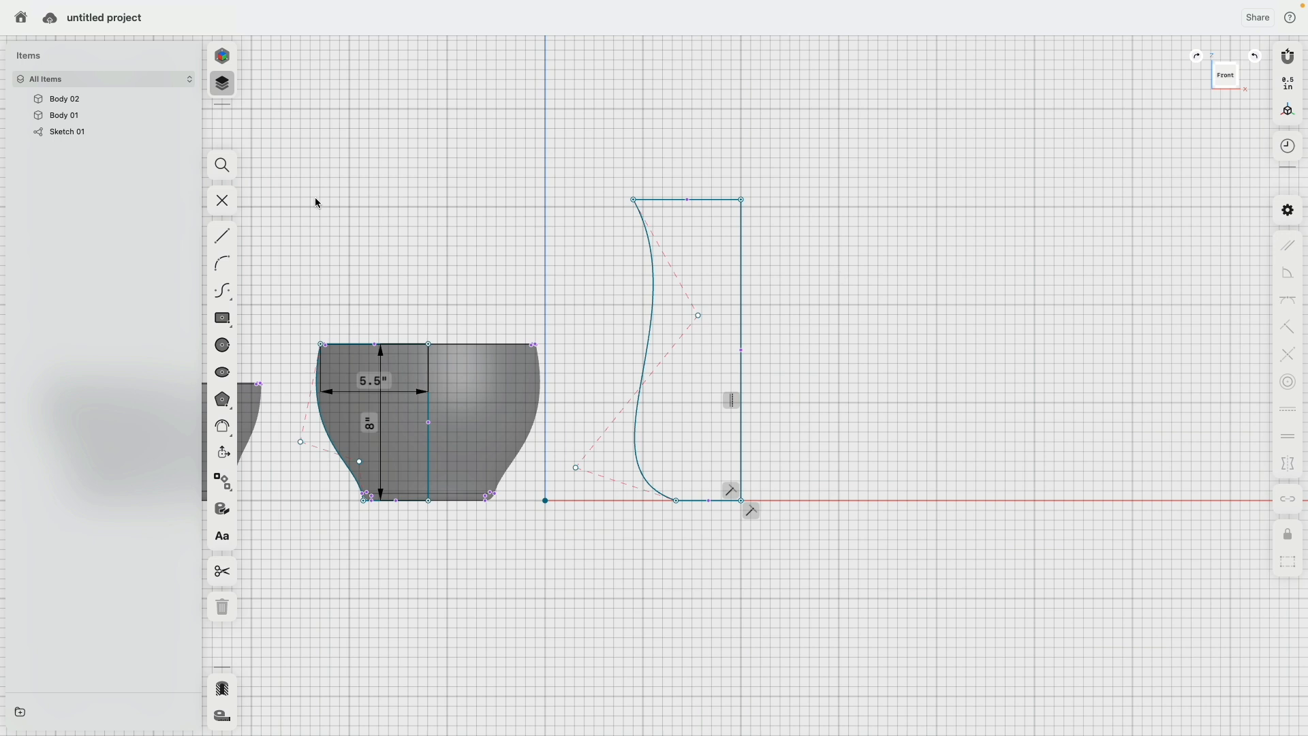
Step: Exit the sketch and revolve the tall vase profile 360° around its straight vertical edge
{"action": "left_click", "coordinate": [271, 200]}
{"action": "left_click", "coordinate": [677, 305]}
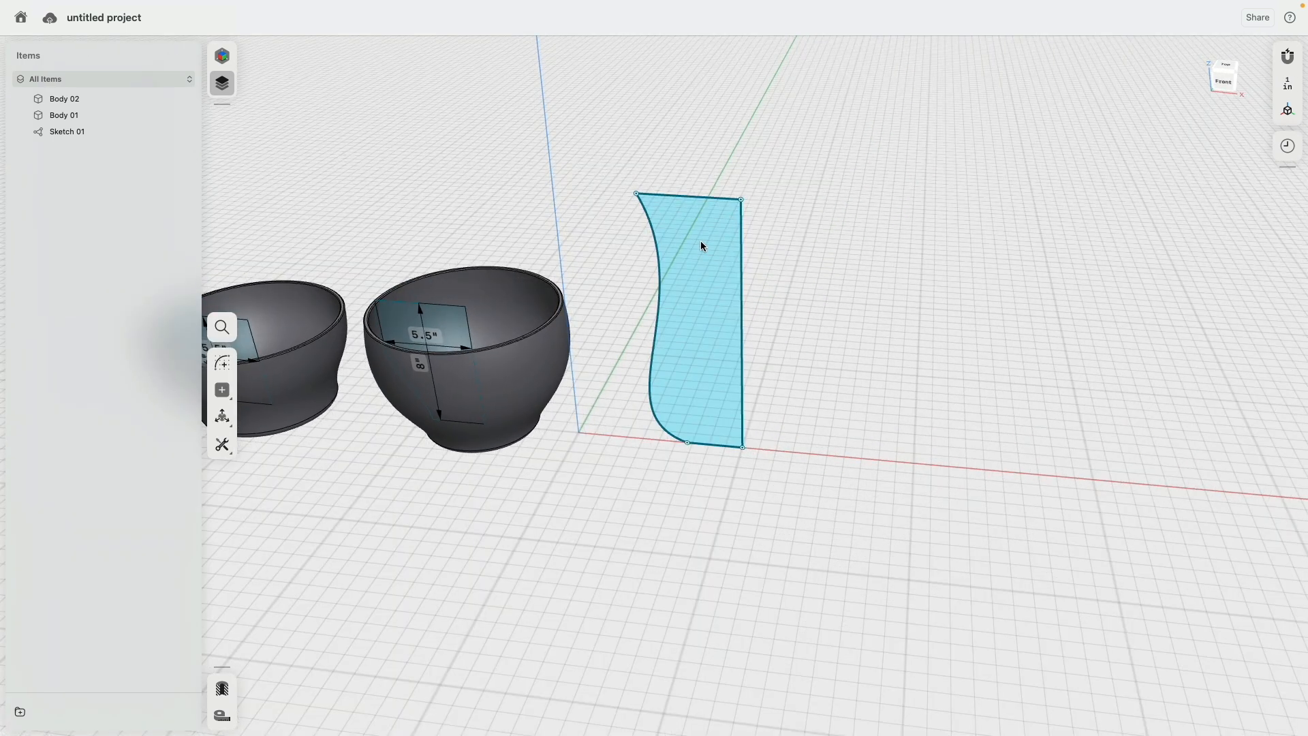
{"action": "left_click", "coordinate": [742, 264]}
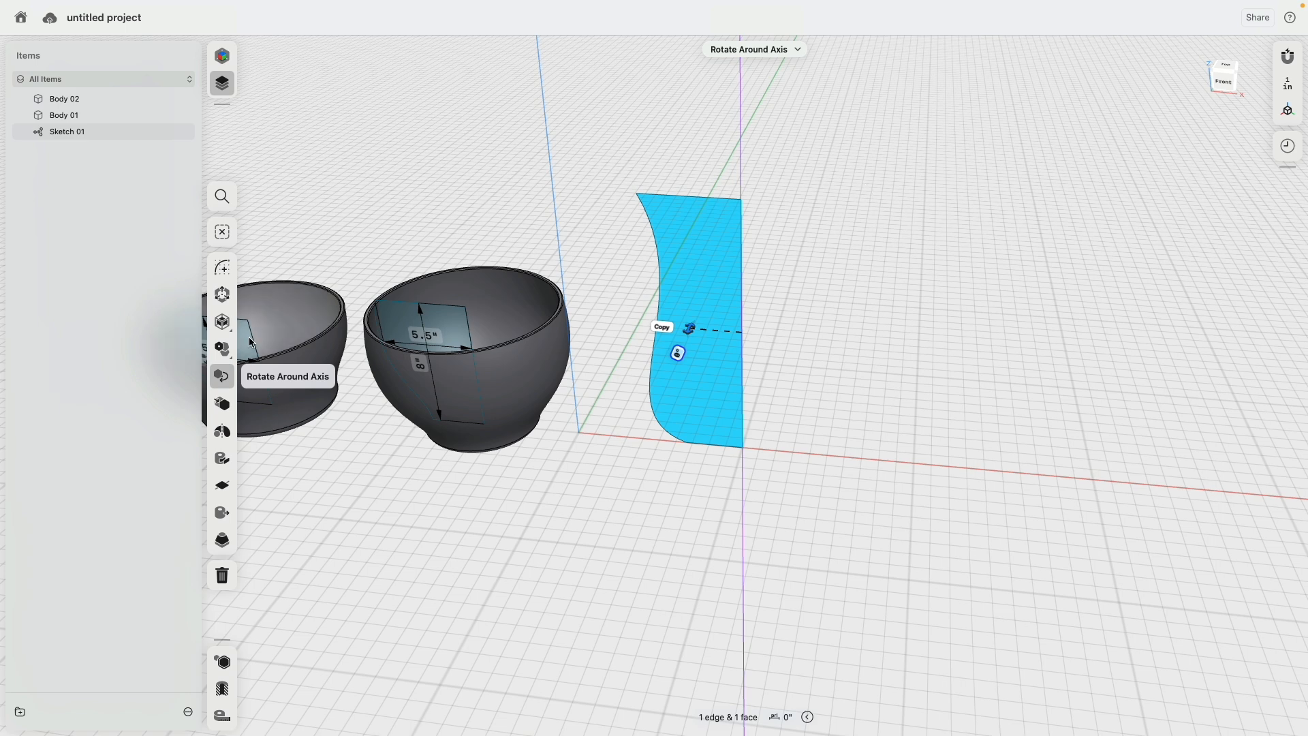
{"action": "left_click", "coordinate": [222, 431]}
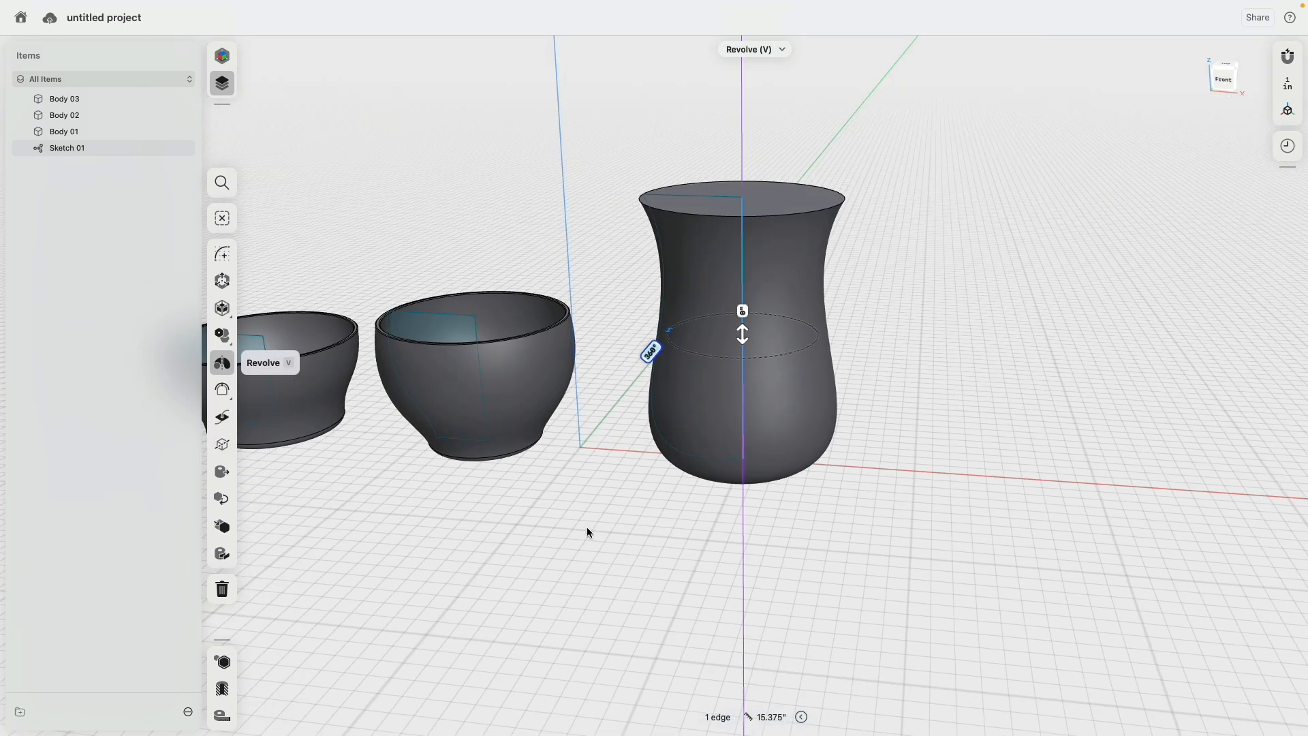
{"action": "middle_click_drag", "start_coordinate": [505, 514], "coordinate": [665, 515]}
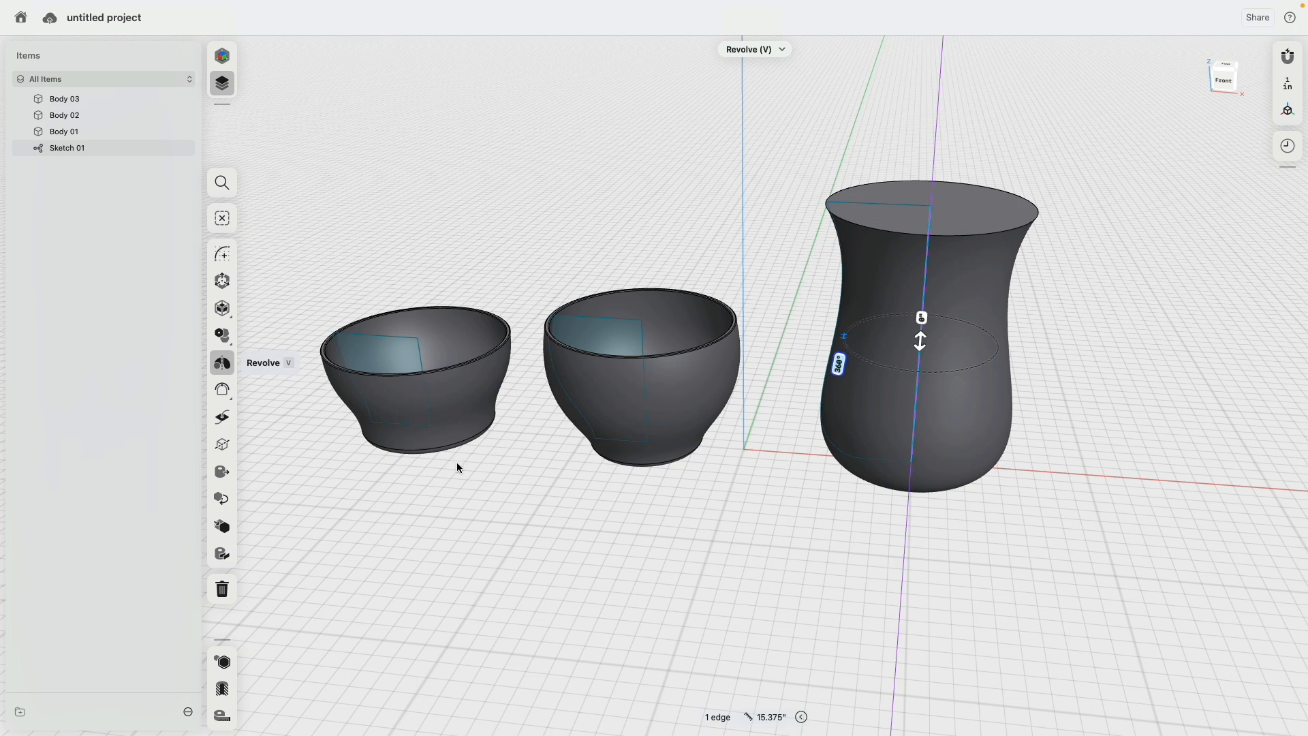
Step: Move Revolution 03 ahead of Fillet 01 in the model history
{"action": "left_click", "coordinate": [1287, 145]}
{"action": "left_click", "coordinate": [973, 308]}
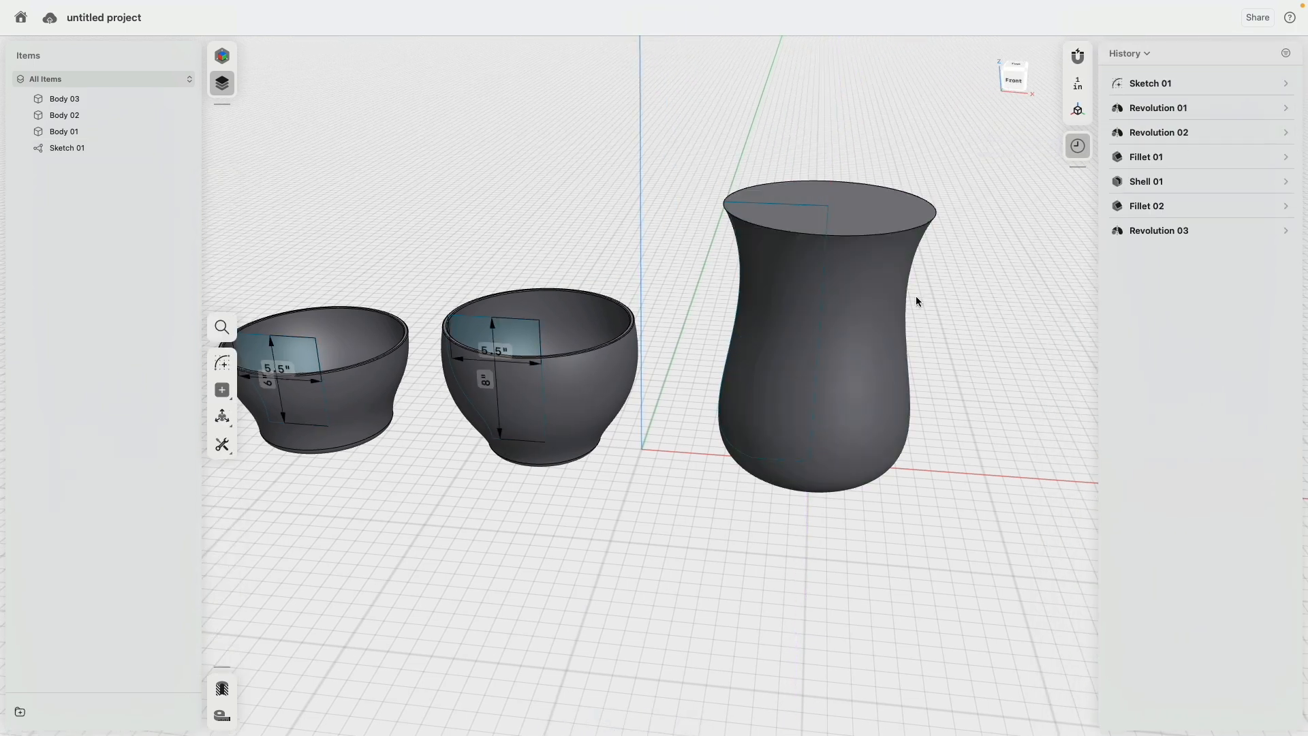
{"action": "left_click_drag", "start_coordinate": [1155, 230], "coordinate": [1229, 163]}
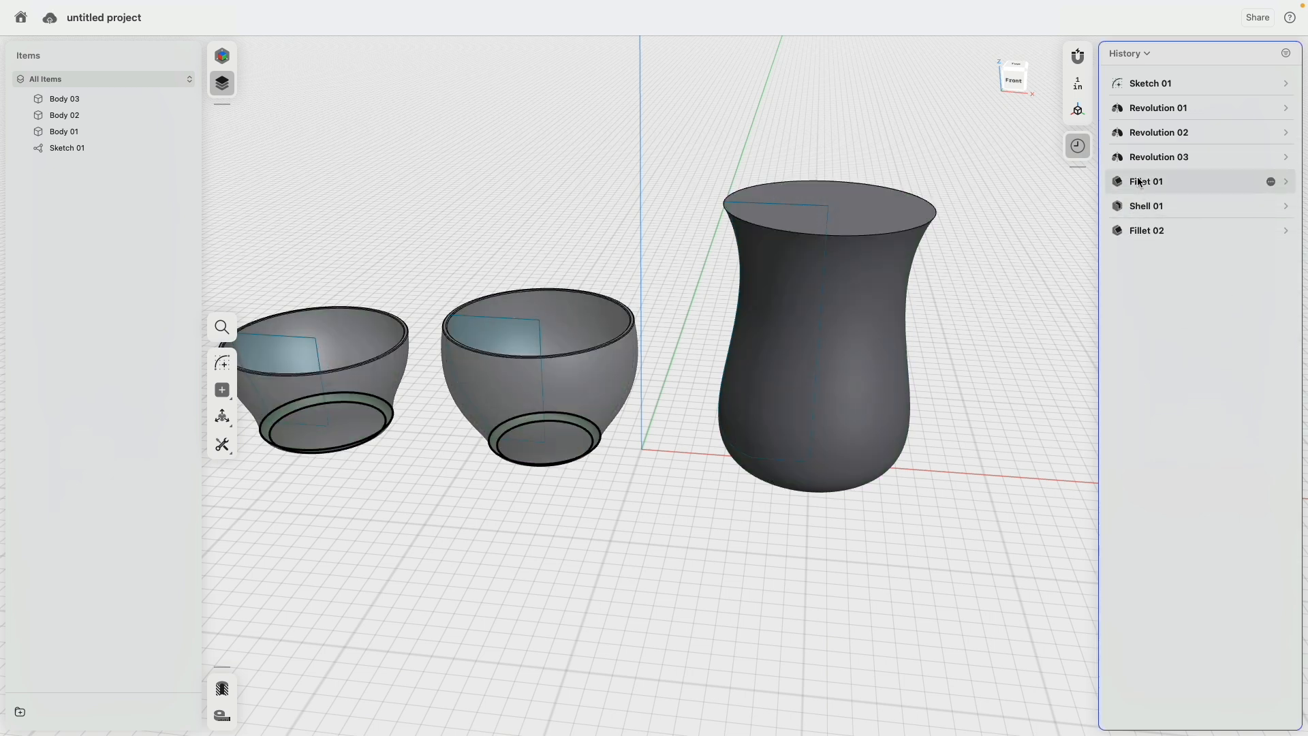
Step: Edit the edge selection of Fillet 01 to include the tall vase's bottom edge
{"action": "left_click", "coordinate": [1286, 182]}
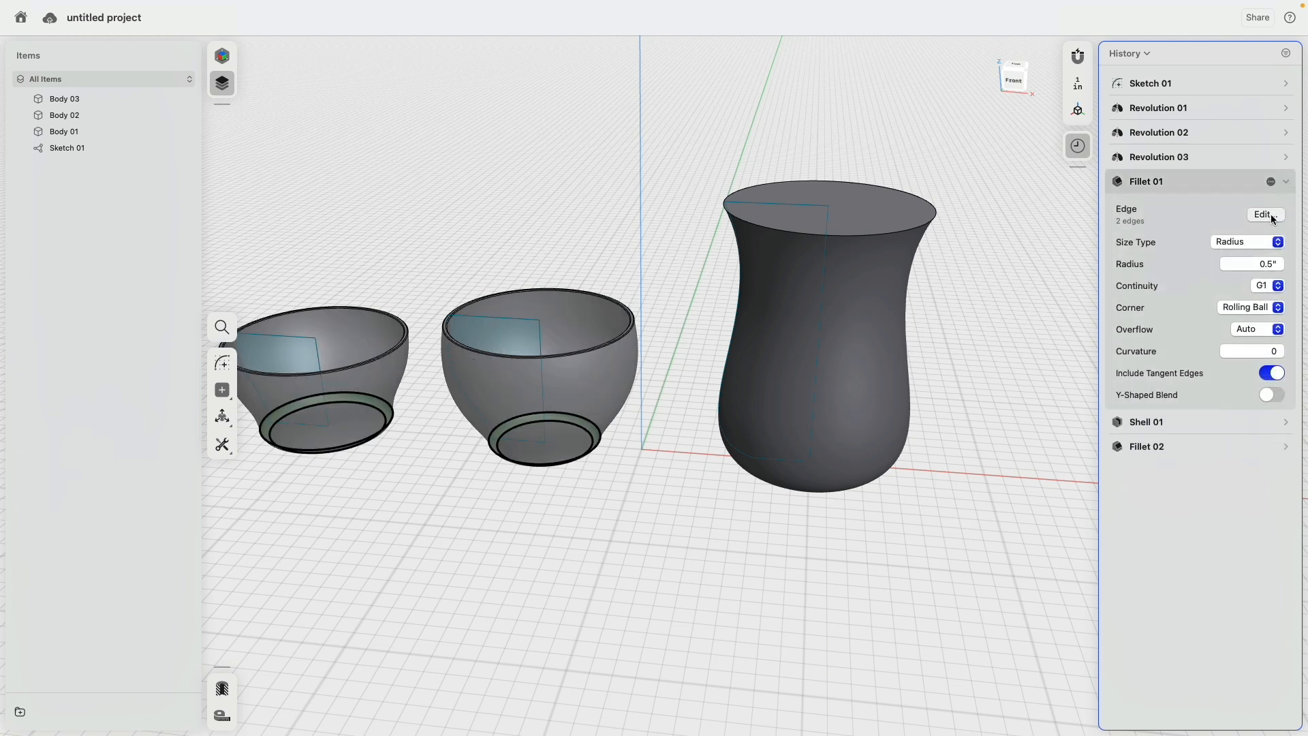
{"action": "left_click", "coordinate": [1268, 211]}
{"action": "right_click_drag", "start_coordinate": [856, 495], "coordinate": [865, 436]}
{"action": "left_click", "coordinate": [858, 496]}
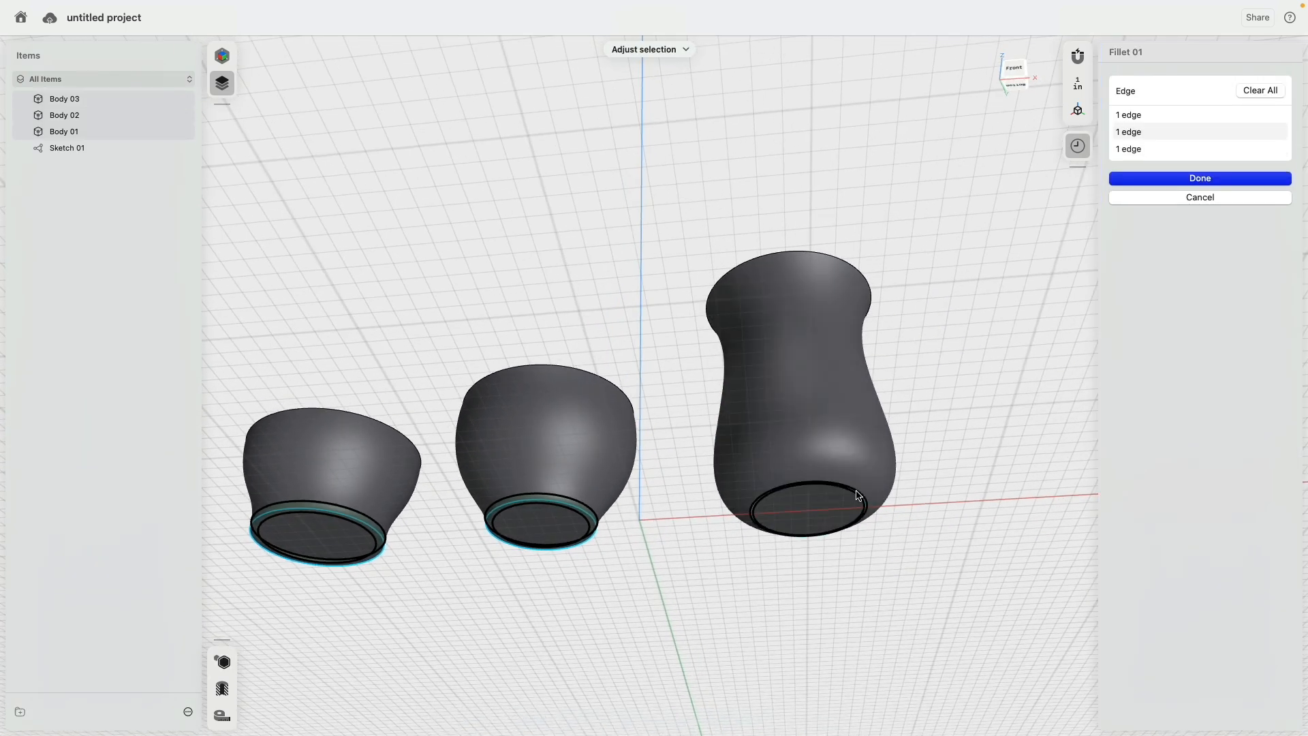
{"action": "left_click", "coordinate": [1189, 163]}
{"action": "right_click_drag", "start_coordinate": [943, 250], "coordinate": [925, 350]}
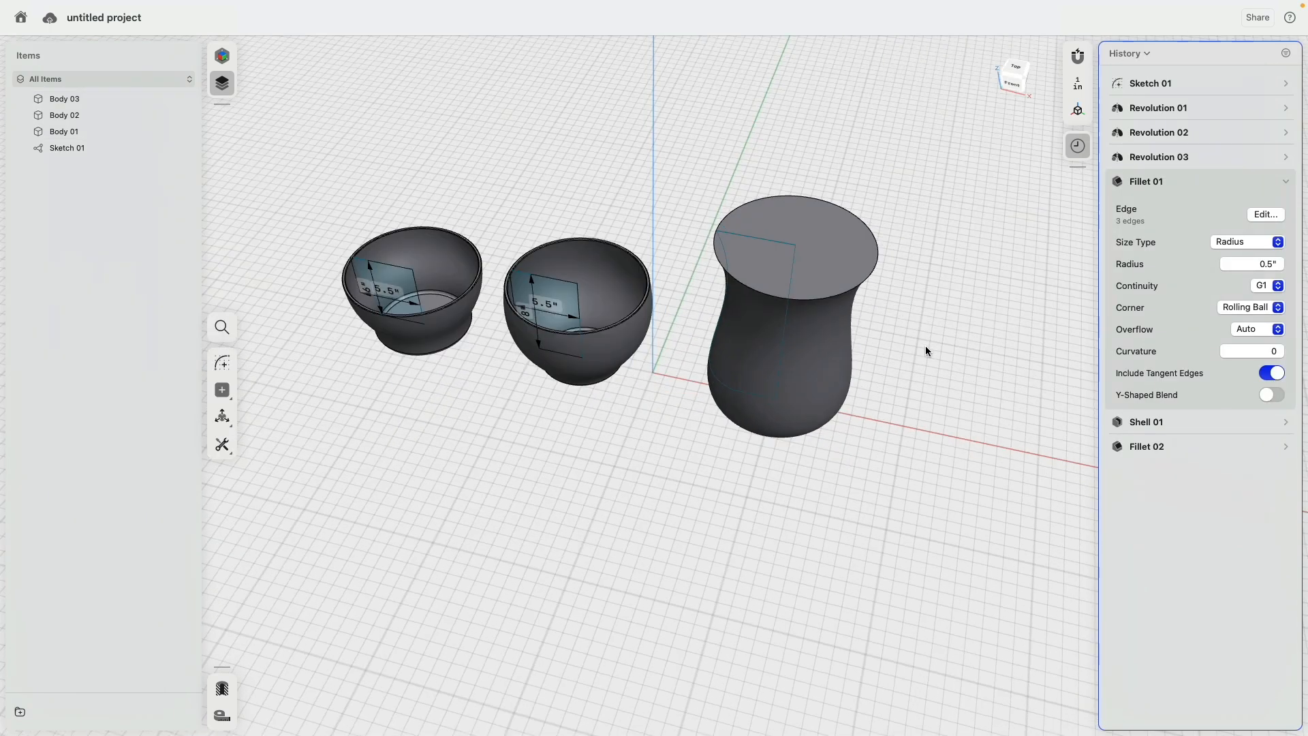
Step: Edit the target selection of Shell 01 to include the tall vase's top face
{"action": "left_click", "coordinate": [1287, 182]}
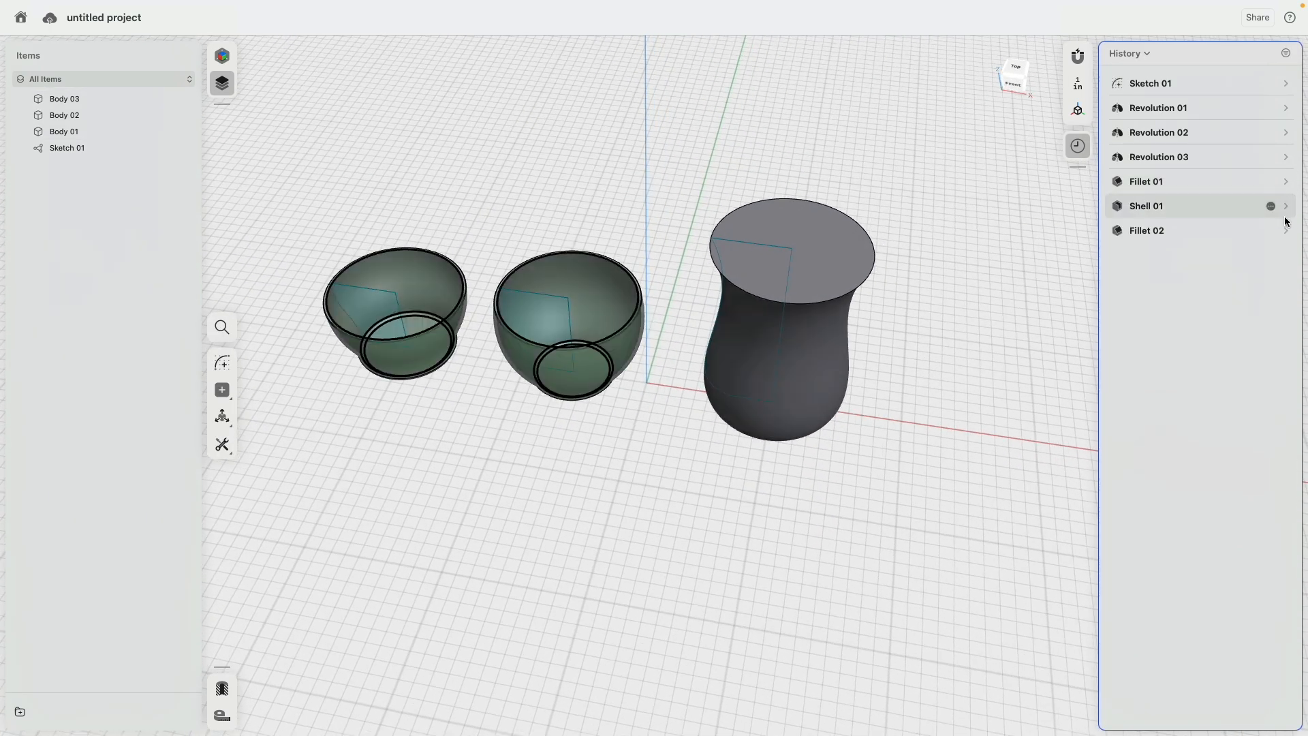
{"action": "left_click", "coordinate": [1286, 207]}
{"action": "left_click", "coordinate": [1266, 239]}
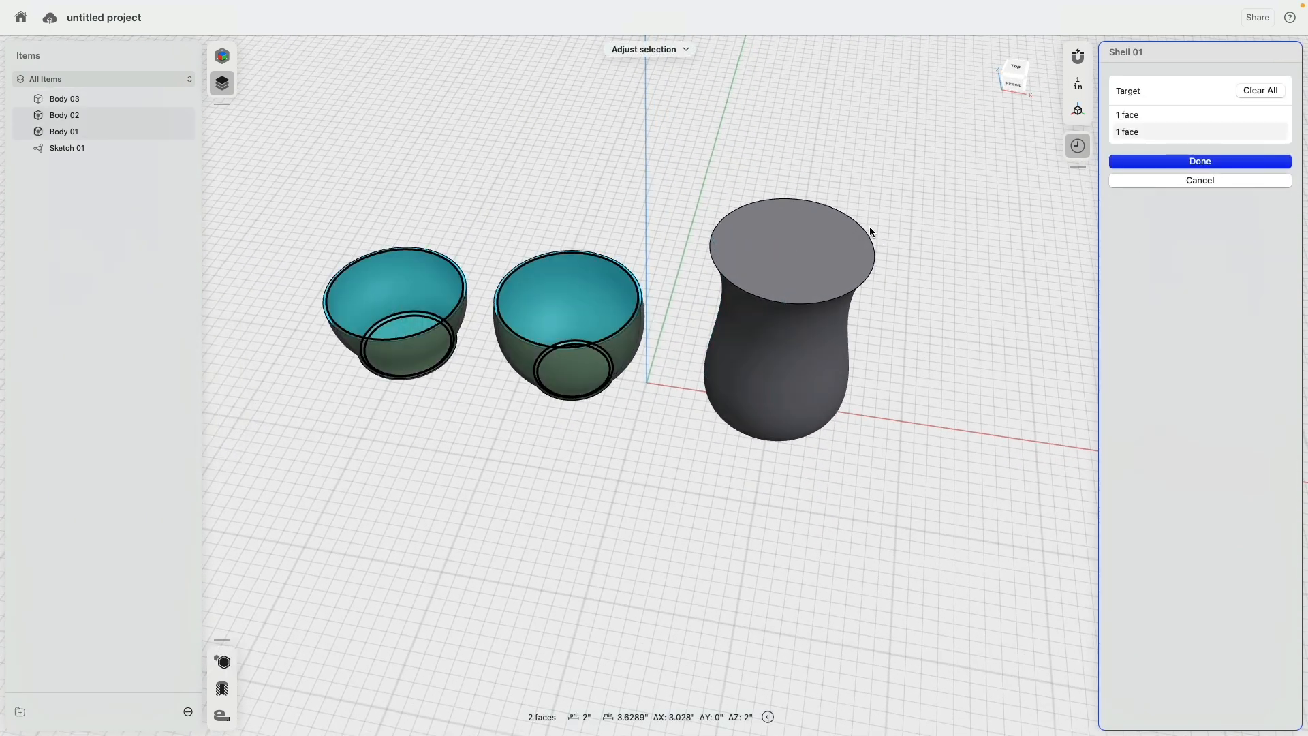
{"action": "left_click", "coordinate": [868, 235]}
{"action": "left_click", "coordinate": [1147, 181]}
{"action": "right_click_drag", "start_coordinate": [904, 321], "coordinate": [927, 312]}
Step: Reopen Sketch 01 facing the front and copy the vase profile horizontally by about 18.97 in, beyond the vase
{"action": "double_click", "coordinate": [784, 247]}
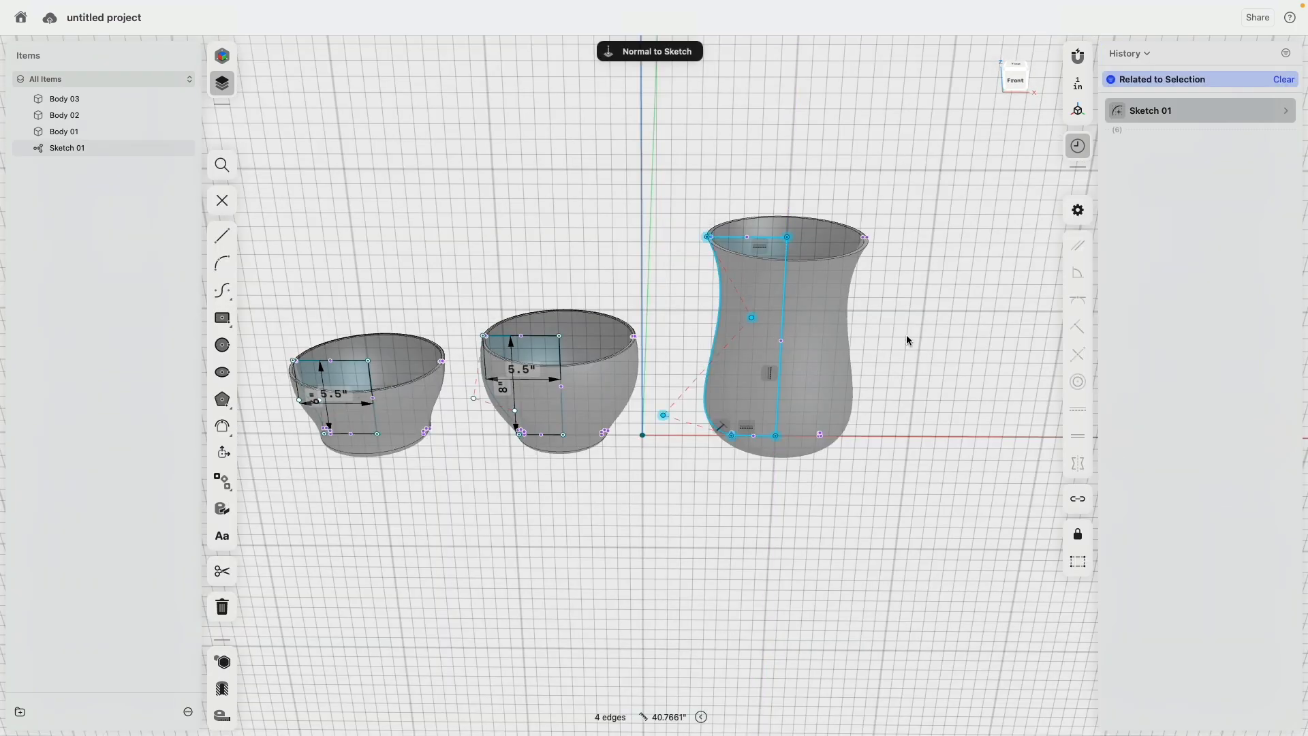
{"action": "left_click", "coordinate": [1014, 81]}
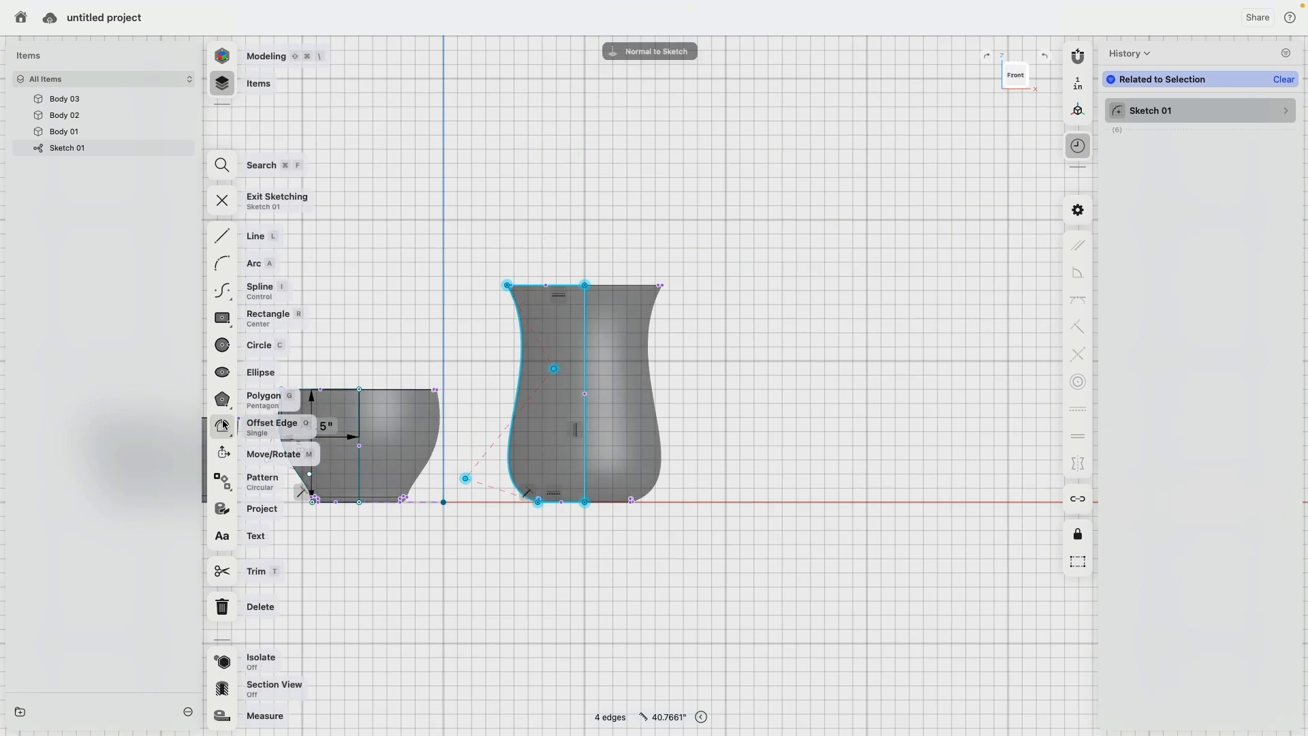
{"action": "left_click", "coordinate": [229, 454]}
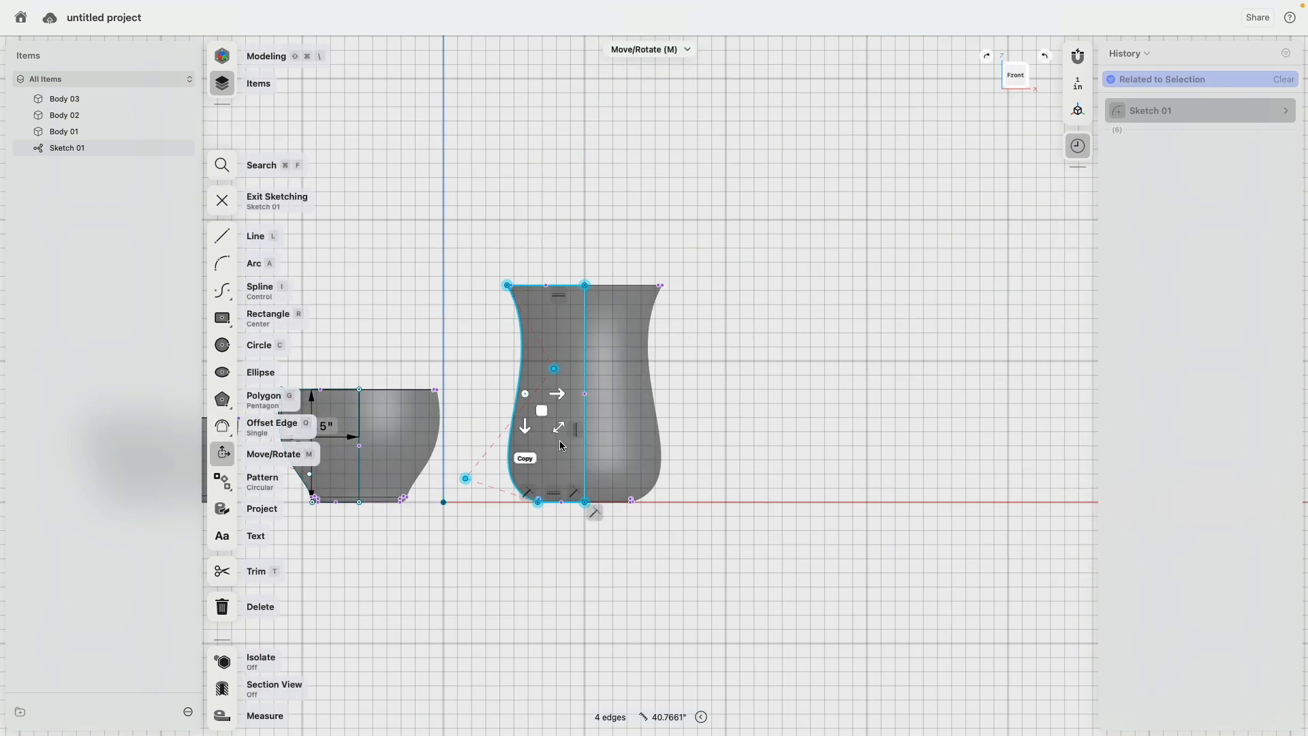
{"action": "left_click", "coordinate": [525, 459]}
{"action": "left_click_drag", "start_coordinate": [586, 394], "coordinate": [825, 383]}
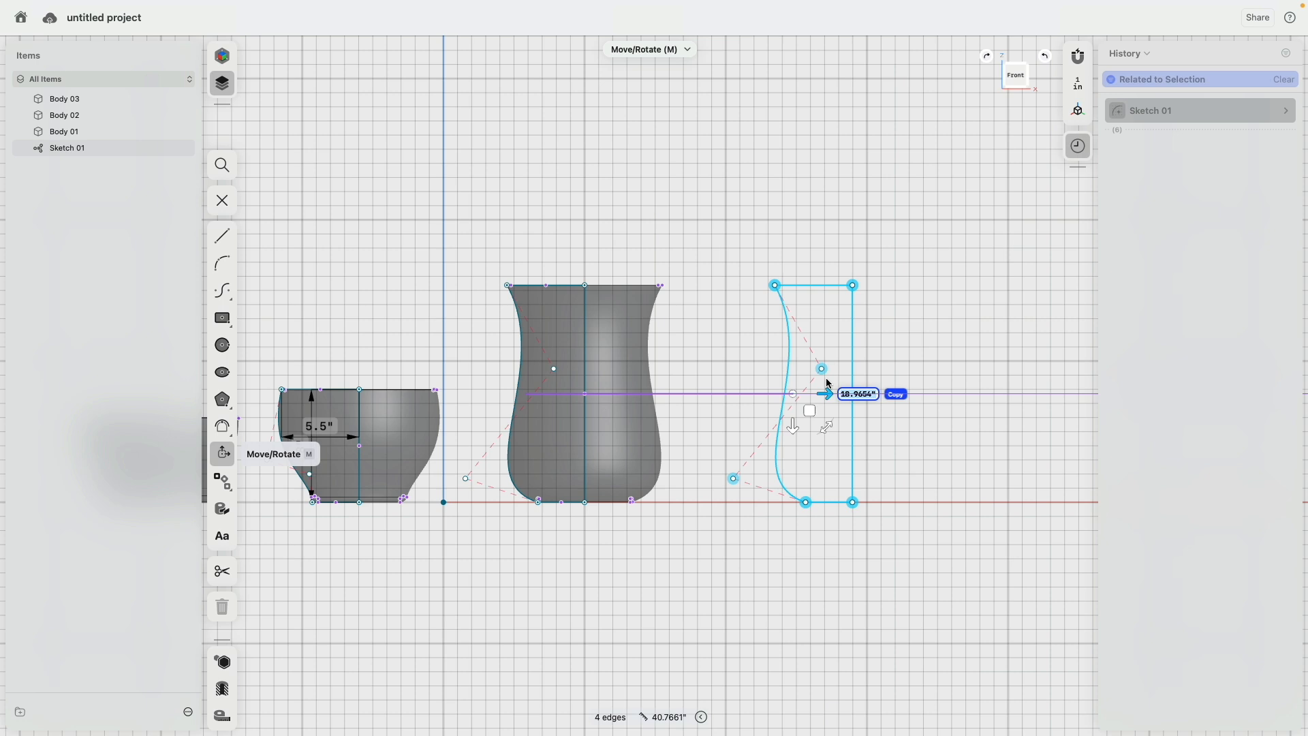
{"action": "left_click", "coordinate": [908, 274]}
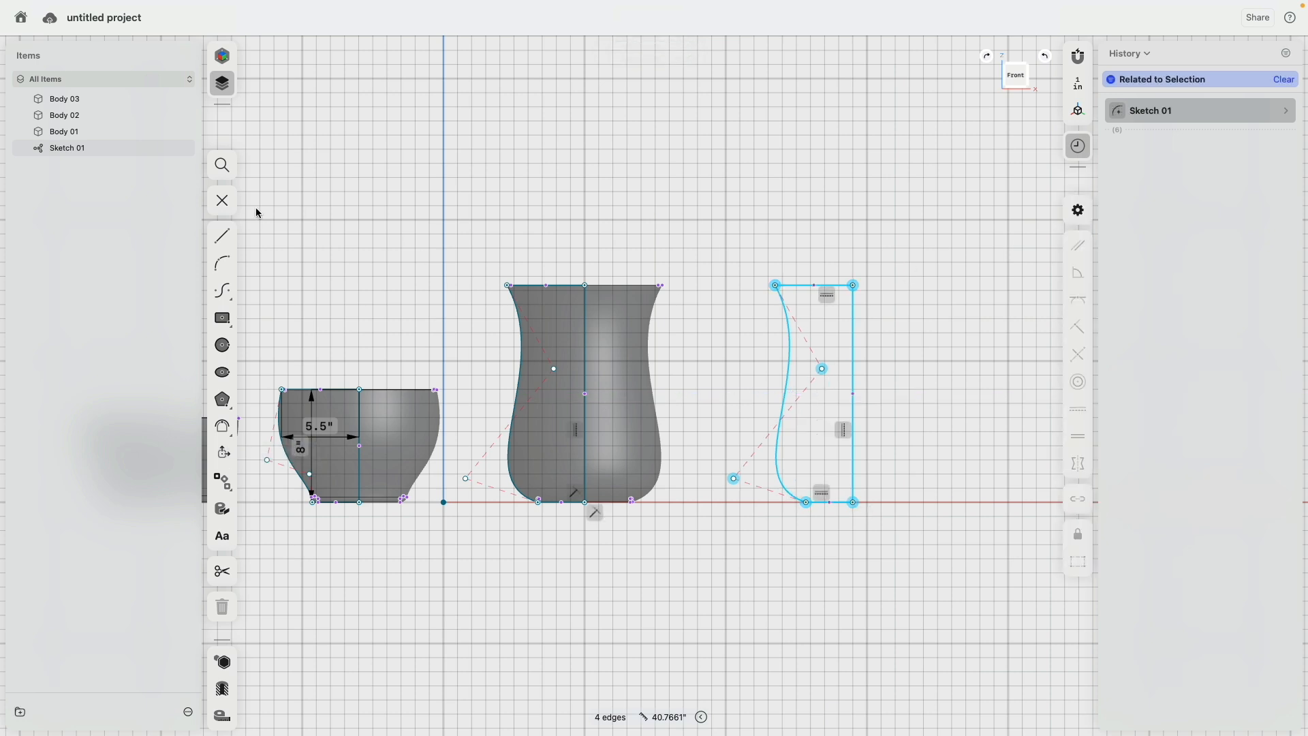
Step: Exit the sketch and revolve the copied vase profile 360° around its straight vertical edge
{"action": "left_click", "coordinate": [222, 200]}
{"action": "mouse_move", "coordinate": [677, 216]}
{"action": "right_mouse_down"}
{"action": "mouse_move", "coordinate": [647, 281]}
{"action": "mouse_move", "coordinate": [745, 274]}
{"action": "mouse_move", "coordinate": [979, 203]}
{"action": "right_mouse_up"}
{"action": "left_click", "coordinate": [979, 201]}
{"action": "left_click", "coordinate": [802, 340]}
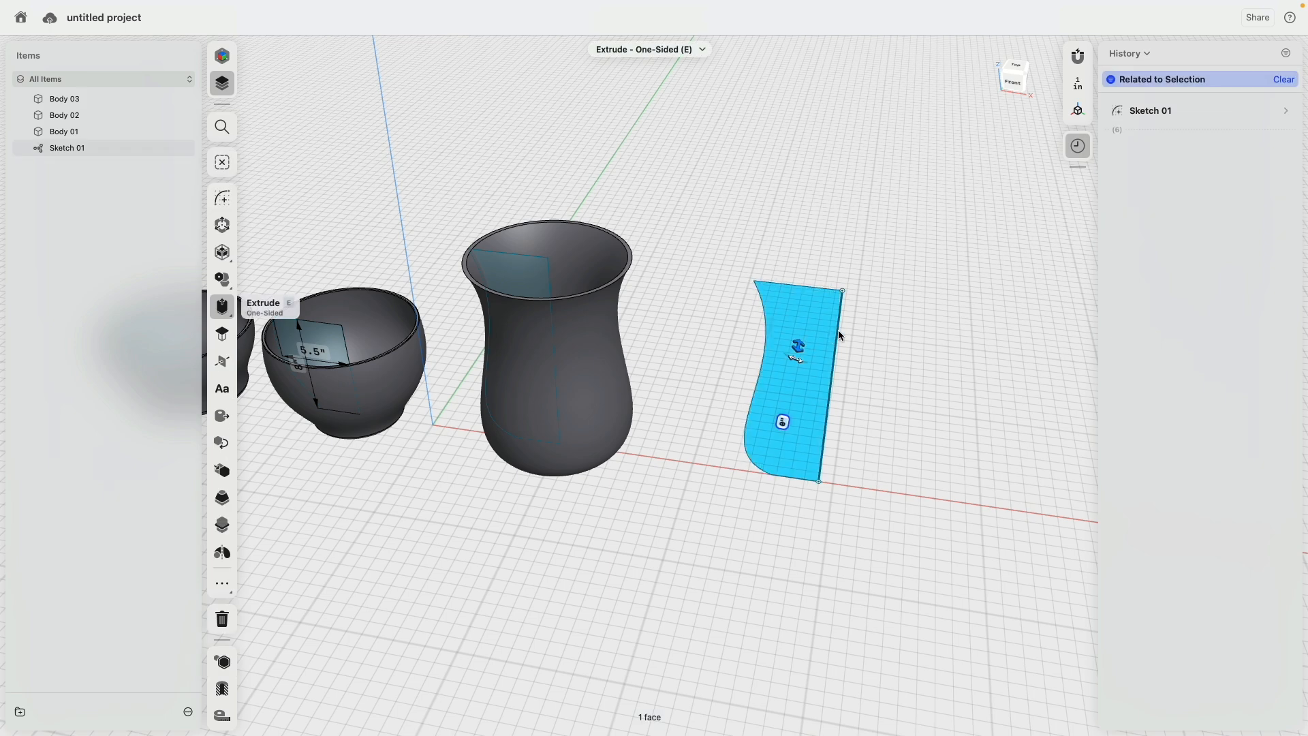
{"action": "left_click", "coordinate": [222, 431]}
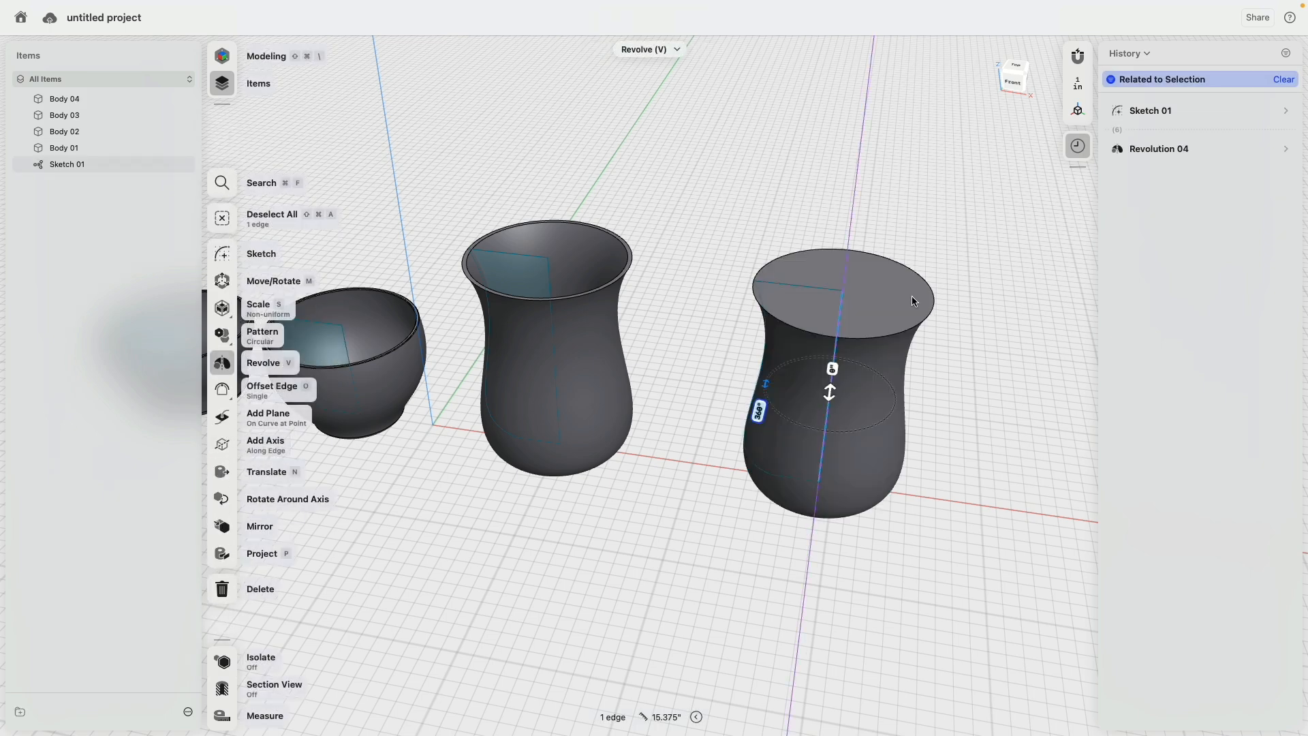
{"action": "left_click", "coordinate": [948, 361]}
Step: Fillet the bottom outer edge of the second vase as a separate feature
{"action": "mouse_move", "coordinate": [949, 361]}
{"action": "right_mouse_down"}
{"action": "mouse_move", "coordinate": [938, 329]}
{"action": "mouse_move", "coordinate": [890, 489]}
{"action": "right_mouse_up"}
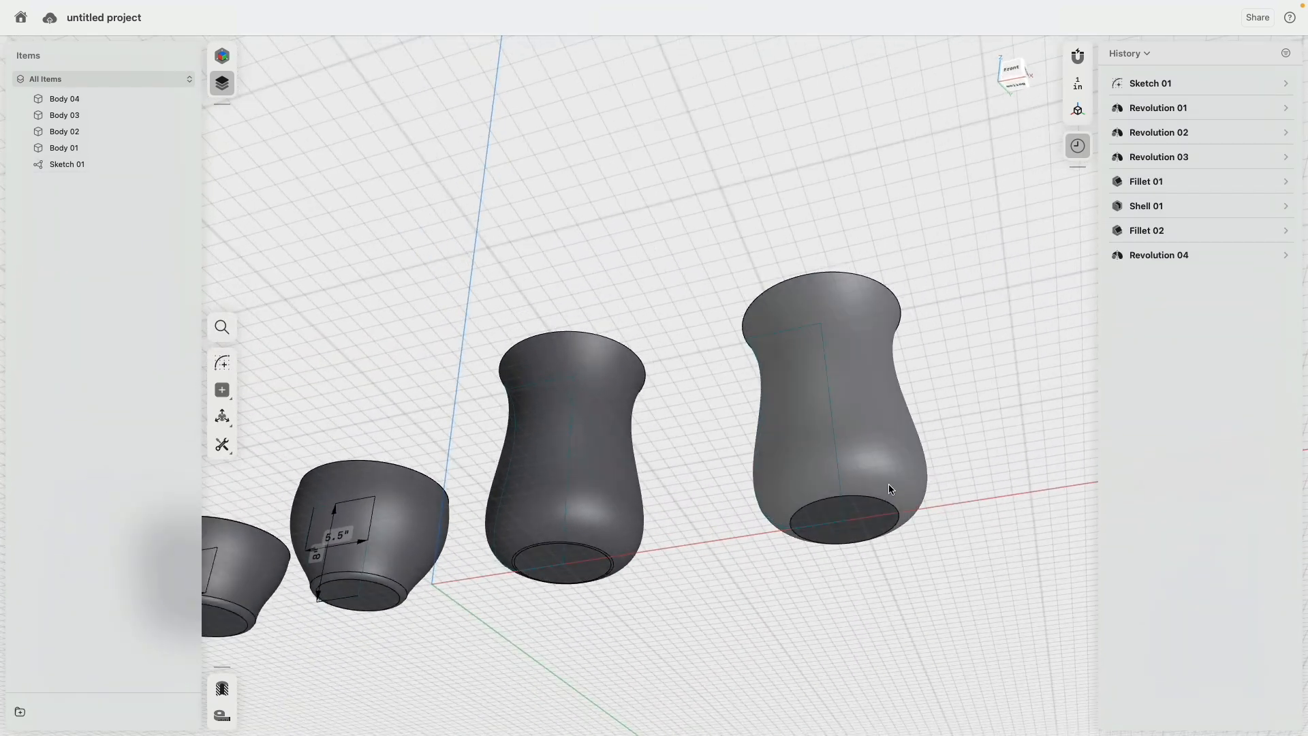
{"action": "left_click", "coordinate": [889, 519]}
{"action": "key", "text": "f"}
{"action": "left_click_drag", "start_coordinate": [890, 528], "coordinate": [894, 546]}
{"action": "left_click", "coordinate": [974, 237]}
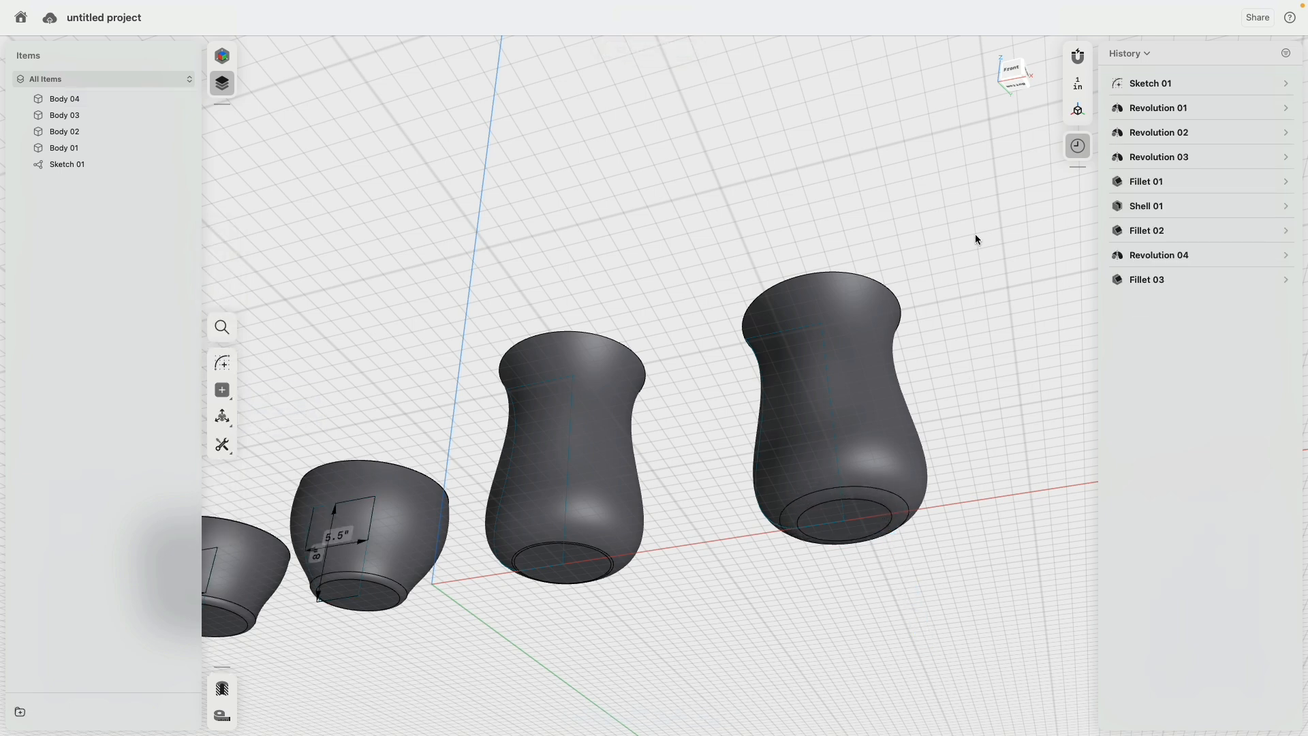
Step: Shell the second vase through its top face with a 0.75 in wall thickness
{"action": "right_click_drag", "start_coordinate": [975, 237], "coordinate": [950, 310]}
{"action": "middle_click_drag", "start_coordinate": [951, 309], "coordinate": [891, 239]}
{"action": "left_click", "coordinate": [814, 391]}
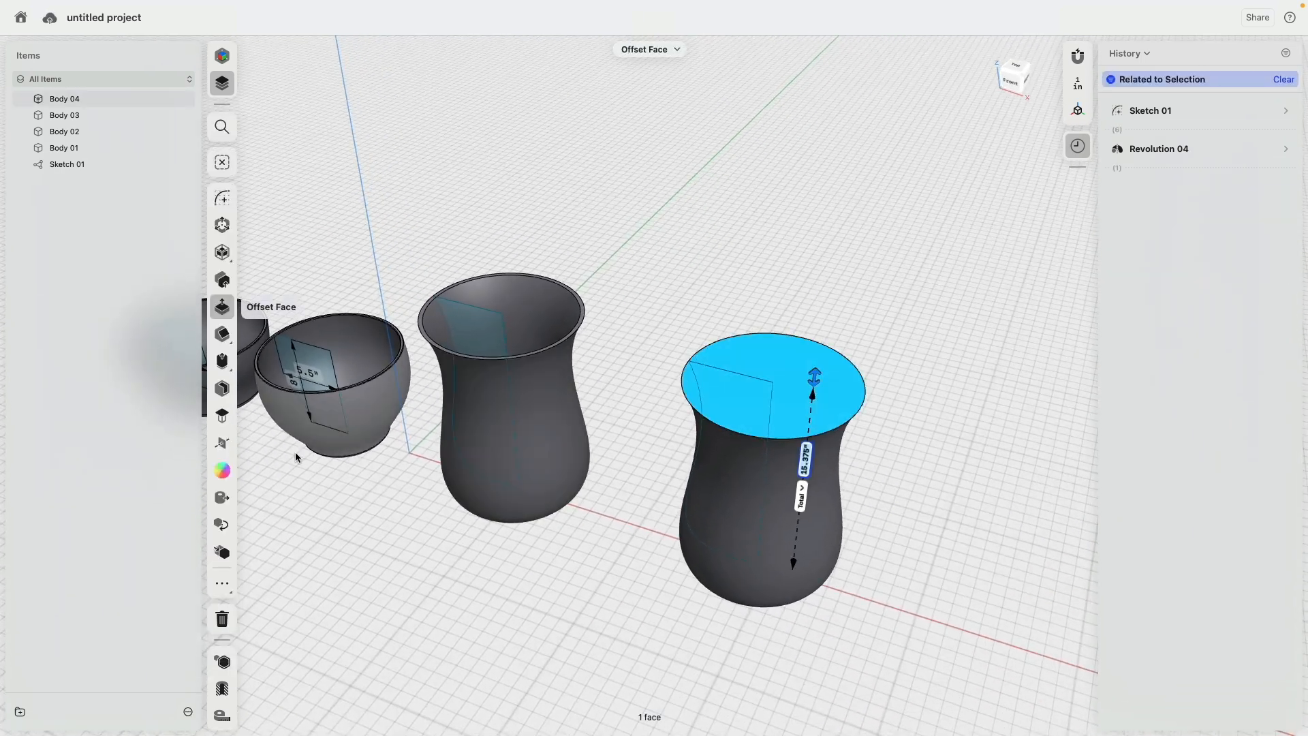
{"action": "left_click", "coordinate": [222, 388]}
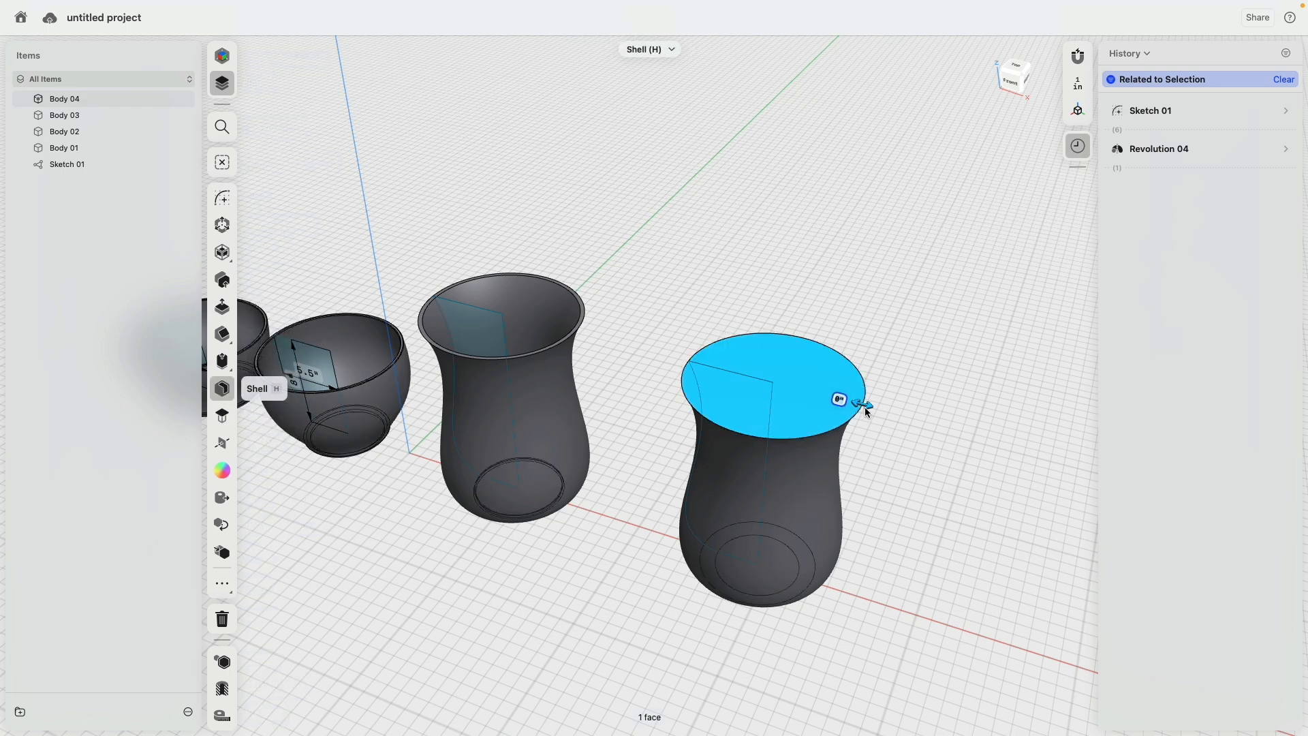
{"action": "left_click_drag", "start_coordinate": [858, 407], "coordinate": [855, 409]}
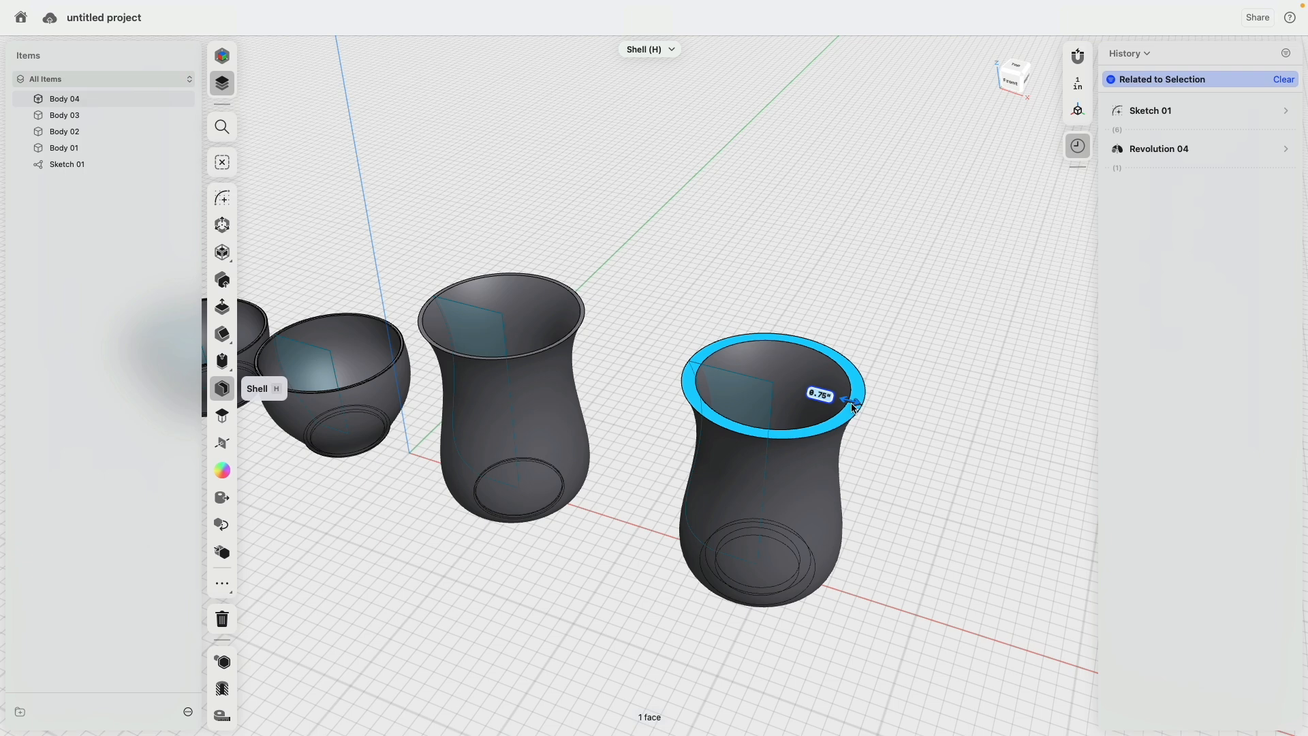
{"action": "left_click", "coordinate": [948, 319]}
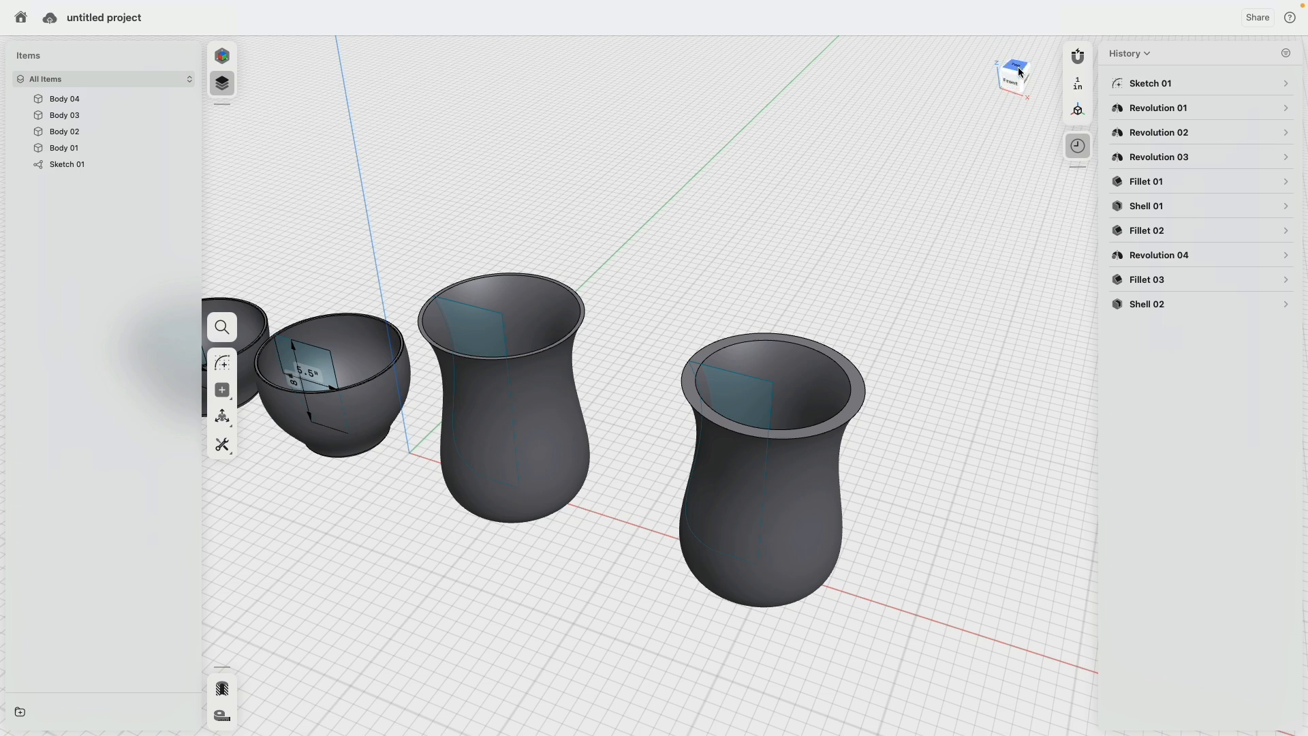
Step: Sketch a circle about 3.4 in in diameter on the second vase's rim plane, overlapping the rim's outer edge
{"action": "left_click", "coordinate": [688, 372]}
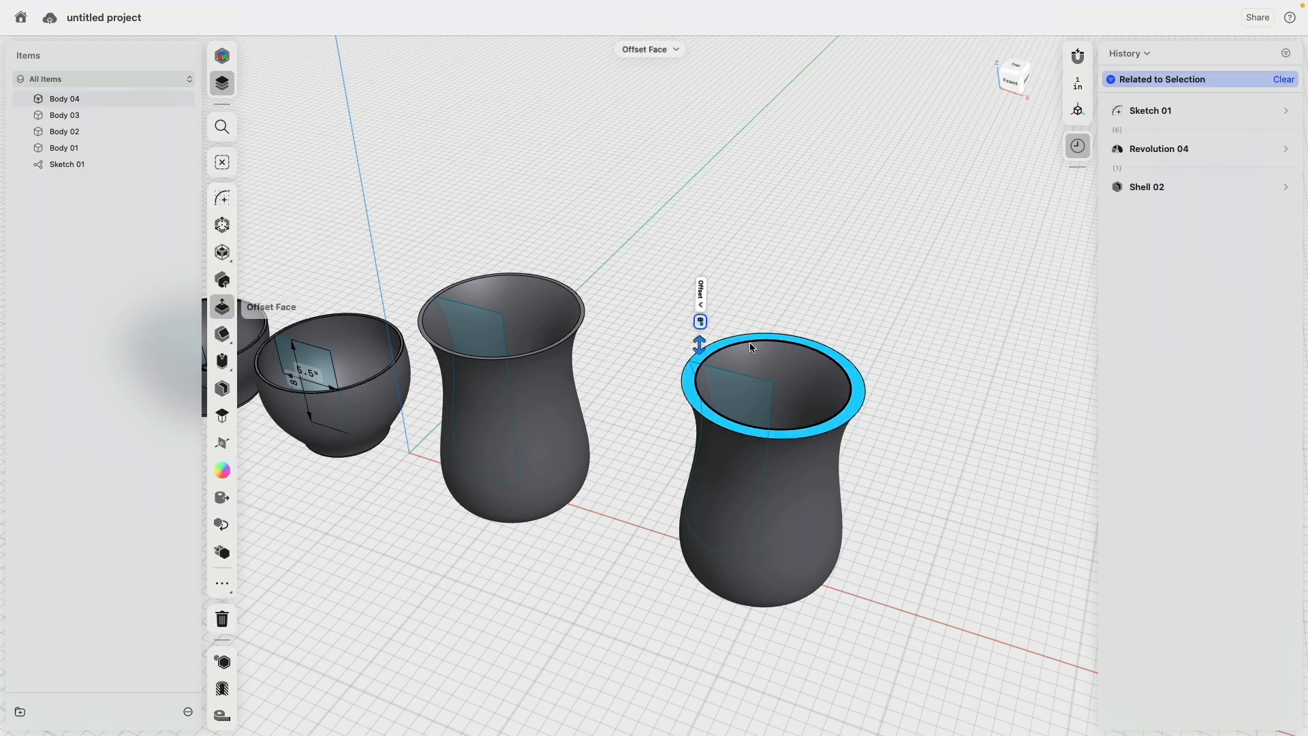
{"action": "left_click", "coordinate": [222, 198]}
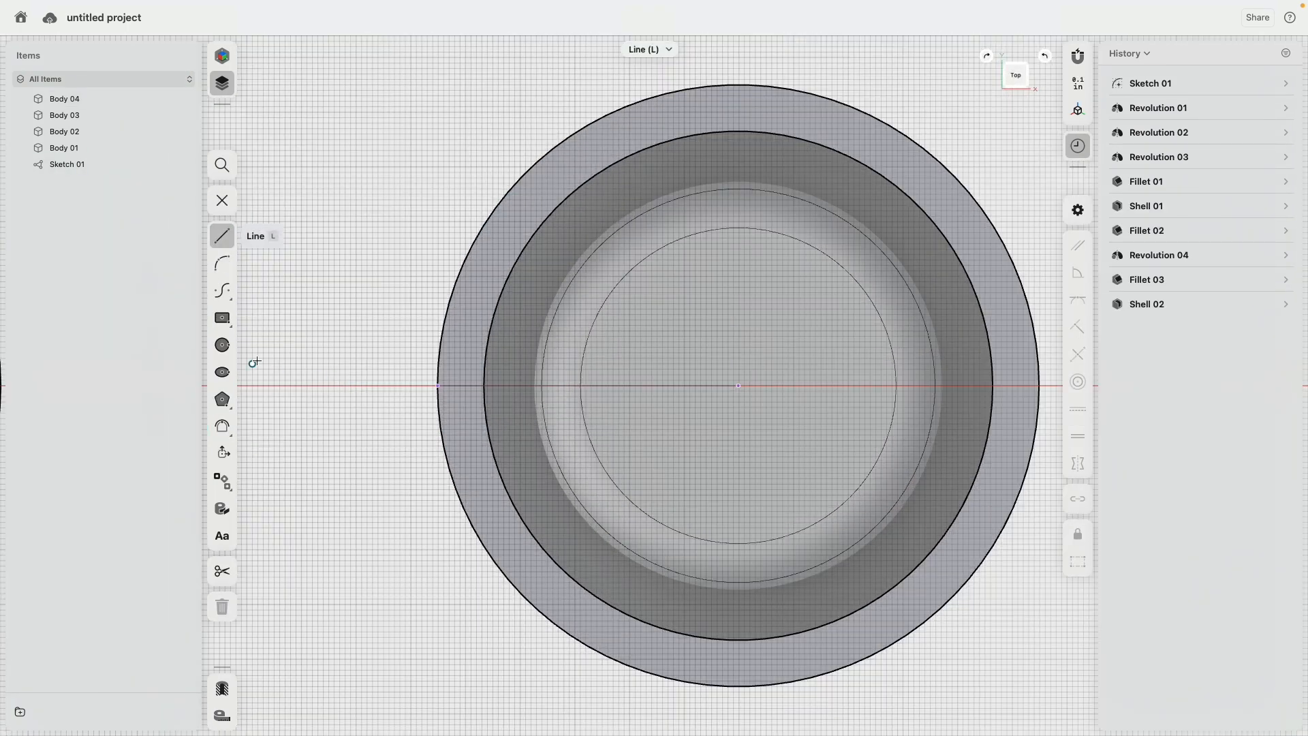
{"action": "left_click", "coordinate": [268, 358]}
{"action": "left_click", "coordinate": [372, 385]}
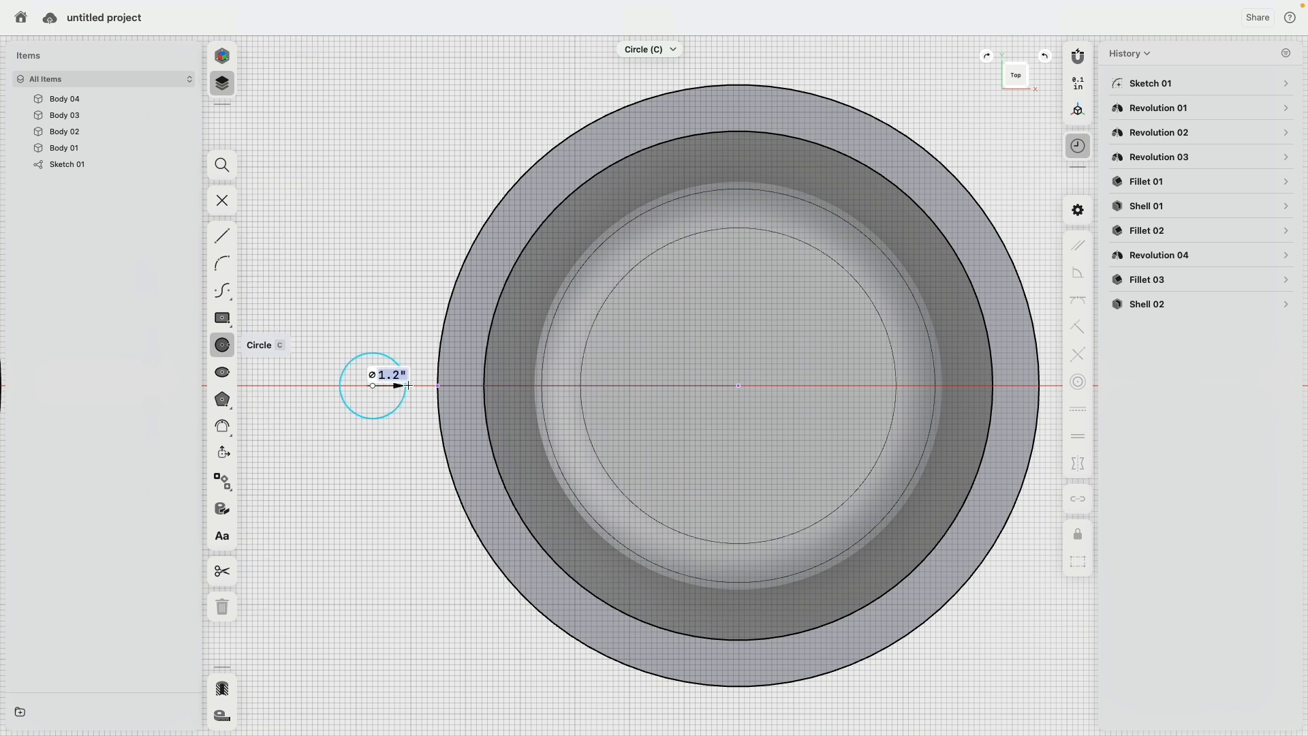
{"action": "left_click", "coordinate": [466, 385]}
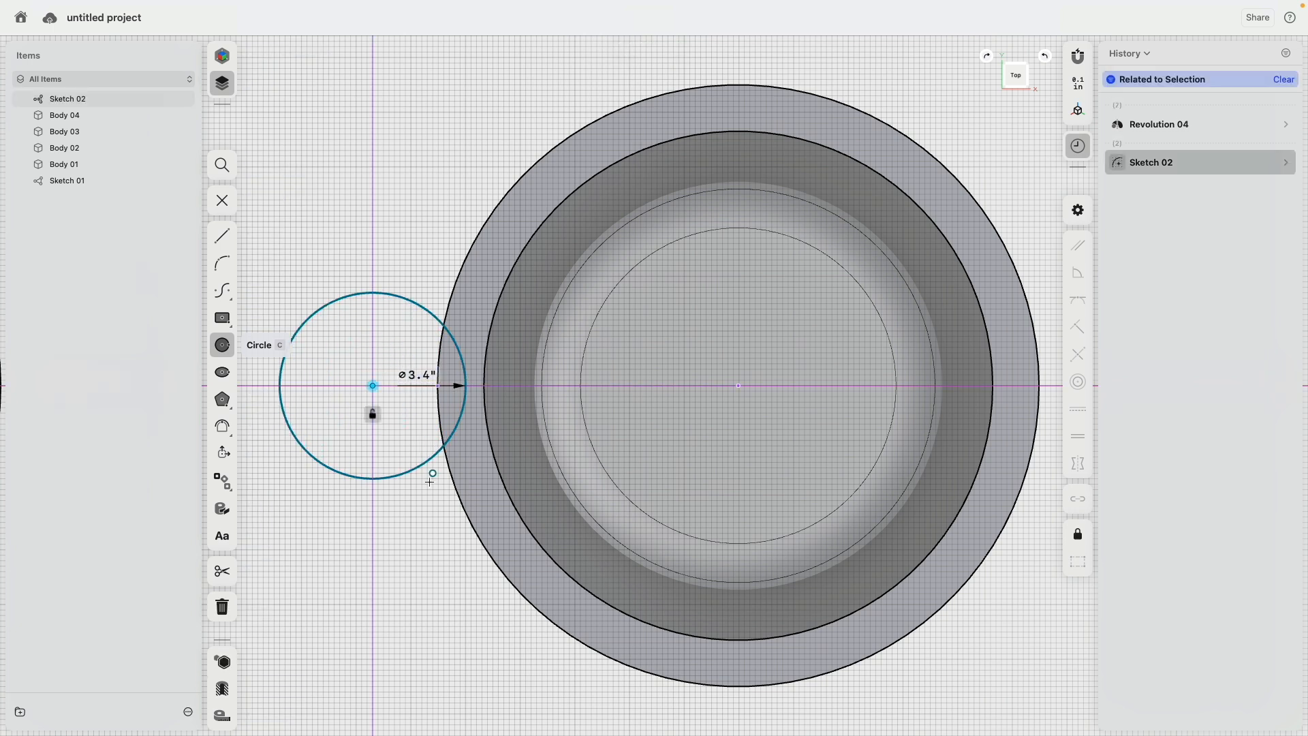
{"action": "key", "text": "Escape"}
Step: Sweep the rim circle along the second vase's curved side profile to form a handle body
{"action": "right_click_drag", "start_coordinate": [414, 529], "coordinate": [430, 402]}
{"action": "middle_click_drag", "start_coordinate": [431, 402], "coordinate": [521, 246]}
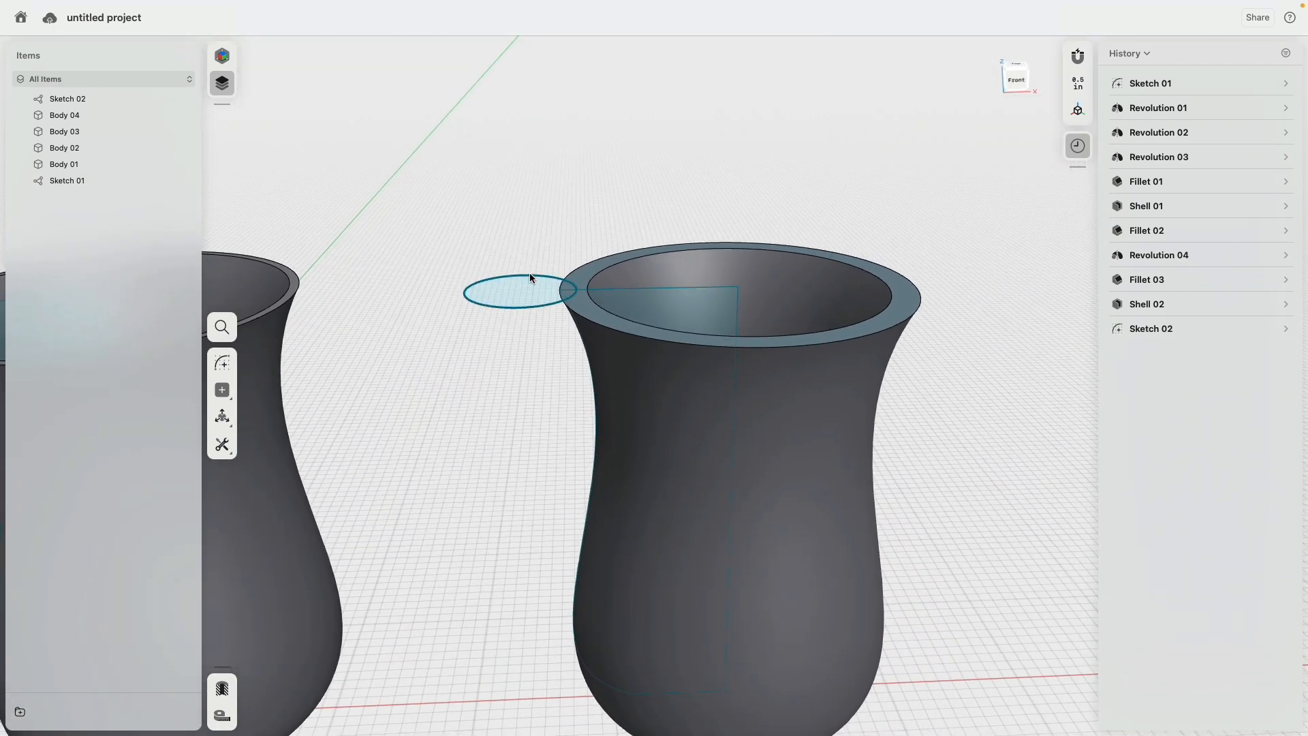
{"action": "left_click", "coordinate": [537, 294]}
{"action": "right_click_drag", "start_coordinate": [543, 383], "coordinate": [574, 326]}
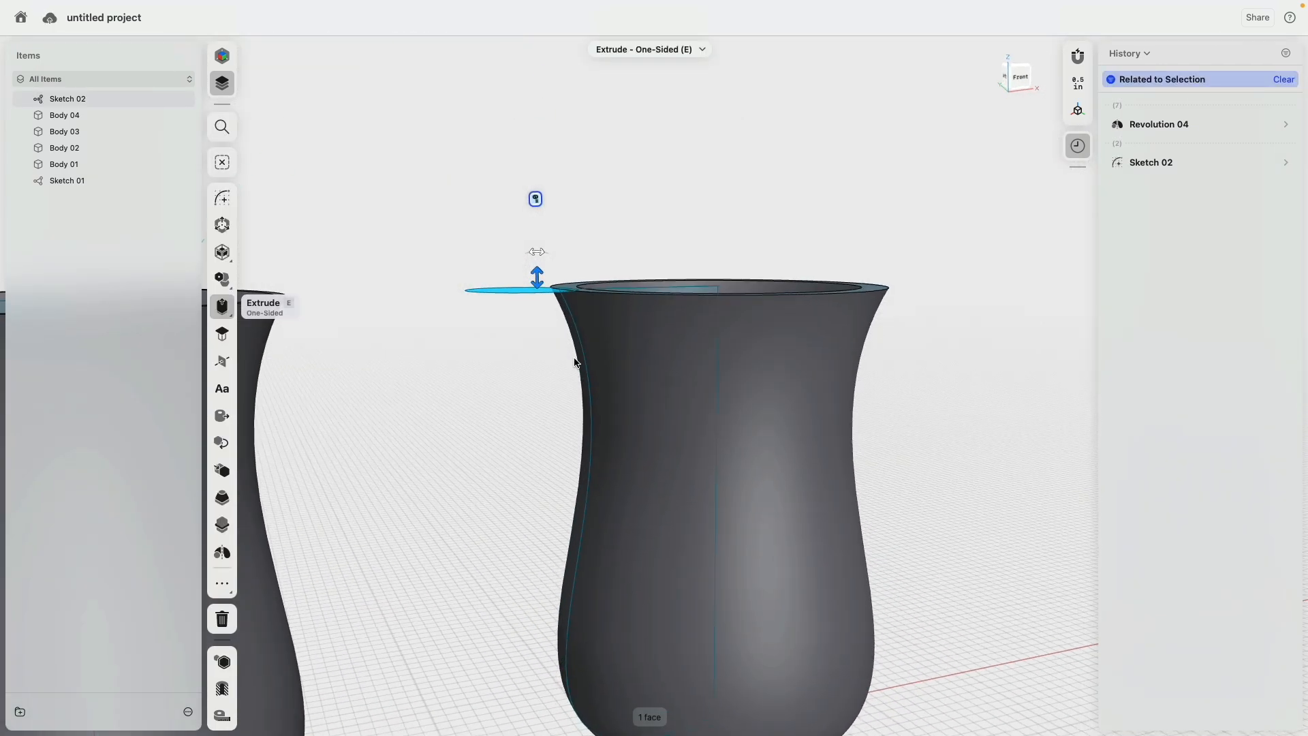
{"action": "left_click", "coordinate": [574, 321]}
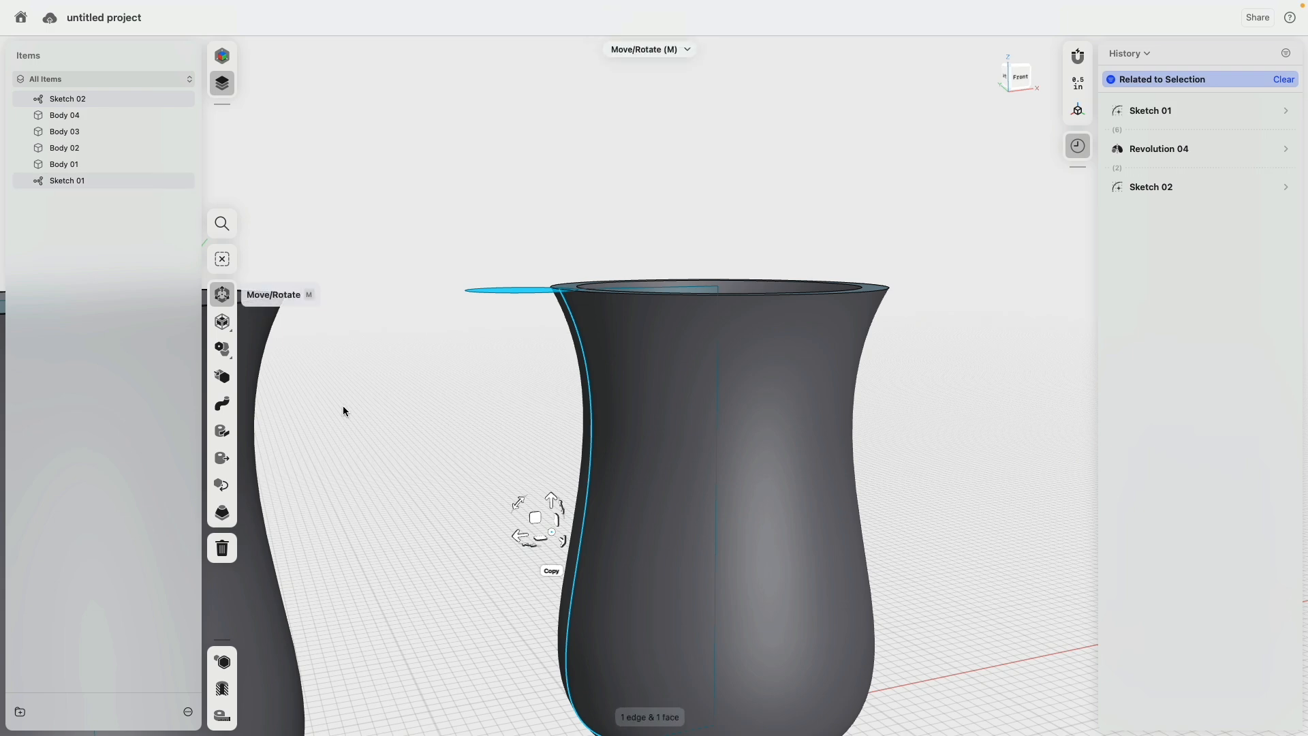
{"action": "left_click", "coordinate": [222, 405]}
Step: Offset the handle's lower end face inward by 2.125 in to shorten the handle
{"action": "middle_click_drag", "start_coordinate": [489, 534], "coordinate": [505, 271]}
{"action": "right_click_drag", "start_coordinate": [562, 492], "coordinate": [524, 472]}
{"action": "left_click", "coordinate": [628, 491]}
{"action": "left_click_drag", "start_coordinate": [648, 516], "coordinate": [588, 463]}
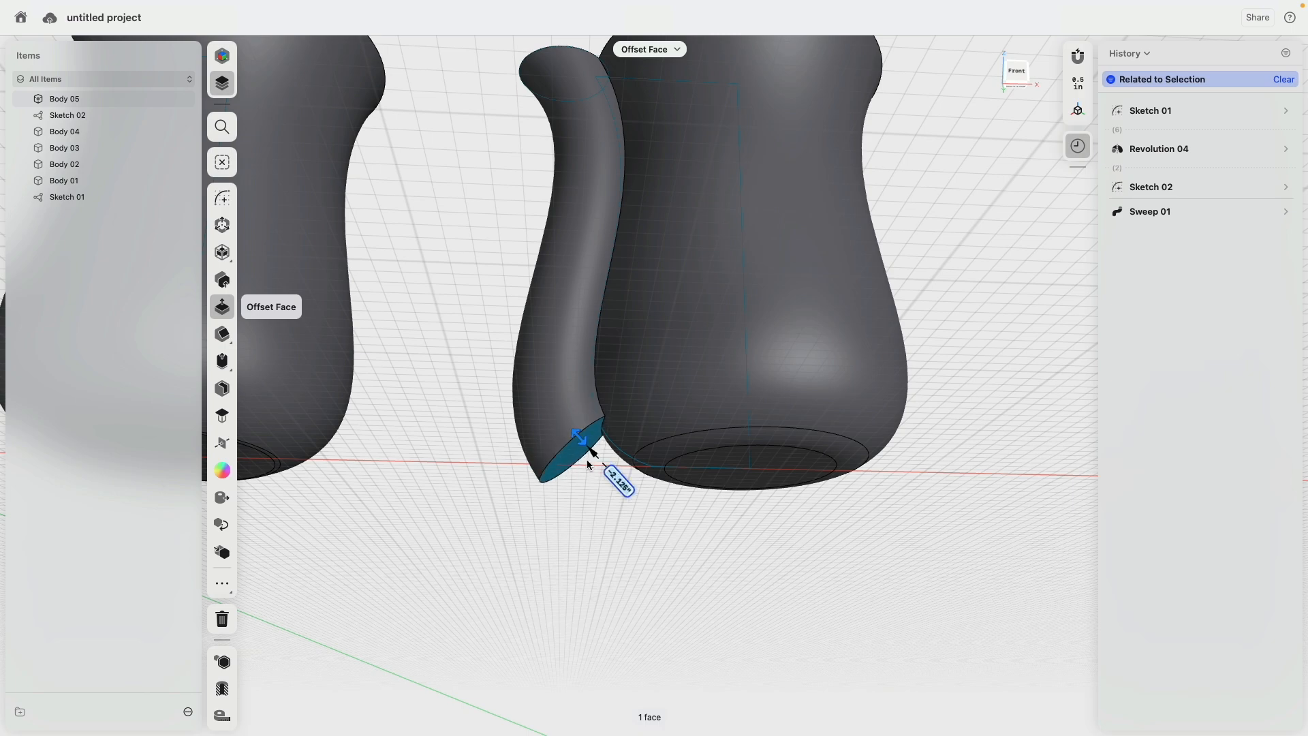
Step: Fillet the edge of the handle's lower end face with a radius of about 0.94 in
{"action": "mouse_move", "coordinate": [566, 560]}
{"action": "right_mouse_down"}
{"action": "mouse_move", "coordinate": [554, 526]}
{"action": "mouse_move", "coordinate": [557, 566]}
{"action": "right_mouse_up"}
{"action": "key", "text": "f"}
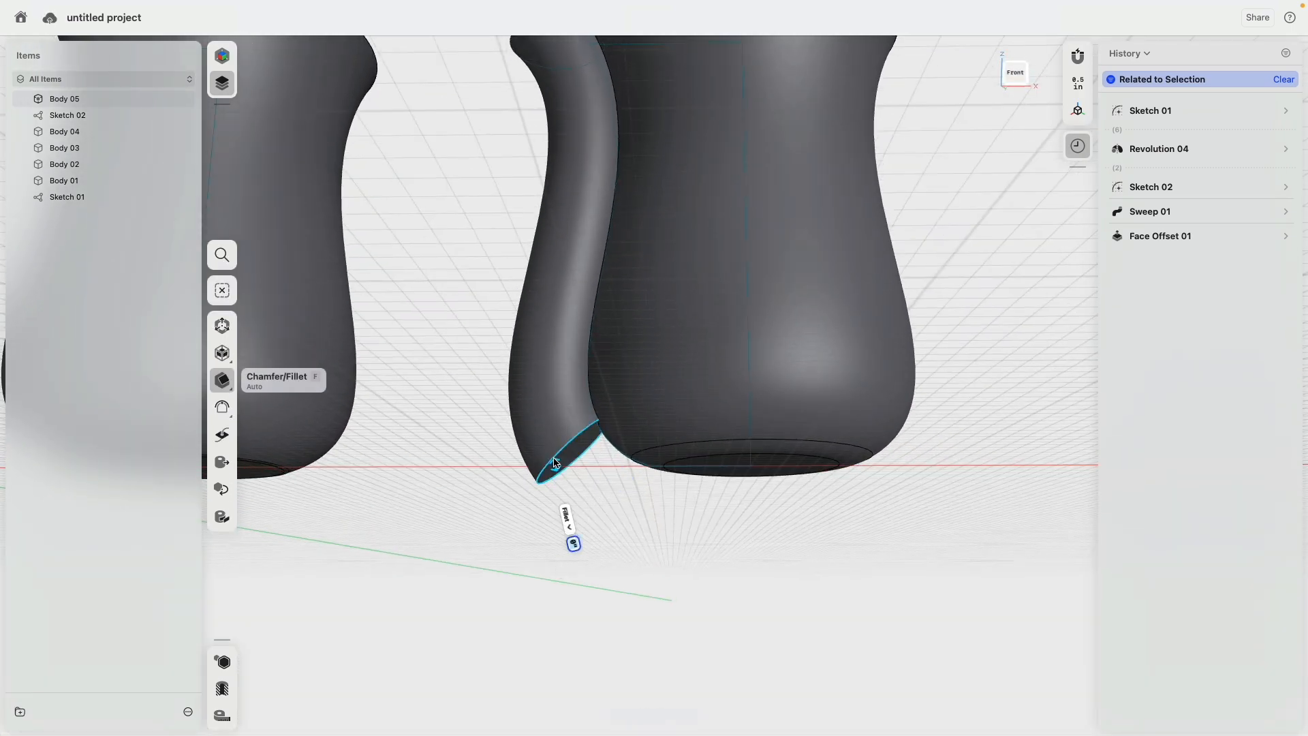
{"action": "right_click_drag", "start_coordinate": [567, 518], "coordinate": [542, 447]}
{"action": "left_click_drag", "start_coordinate": [546, 455], "coordinate": [552, 468]}
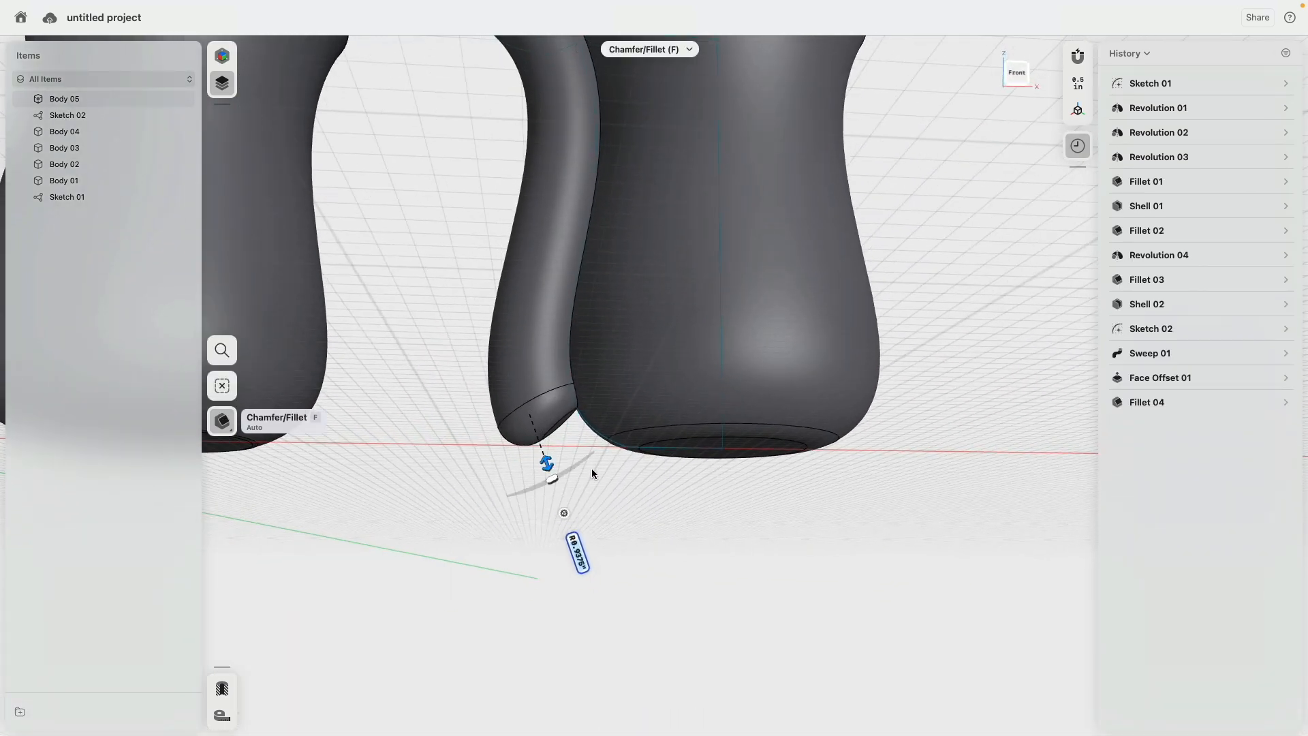
{"action": "mouse_move", "coordinate": [591, 468]}
{"action": "right_mouse_down"}
{"action": "mouse_move", "coordinate": [478, 356]}
{"action": "mouse_move", "coordinate": [590, 447]}
{"action": "mouse_move", "coordinate": [566, 475]}
{"action": "right_mouse_up"}
{"action": "scroll", "coordinate": [566, 475], "scroll_direction": "down", "scroll_amount": 4}
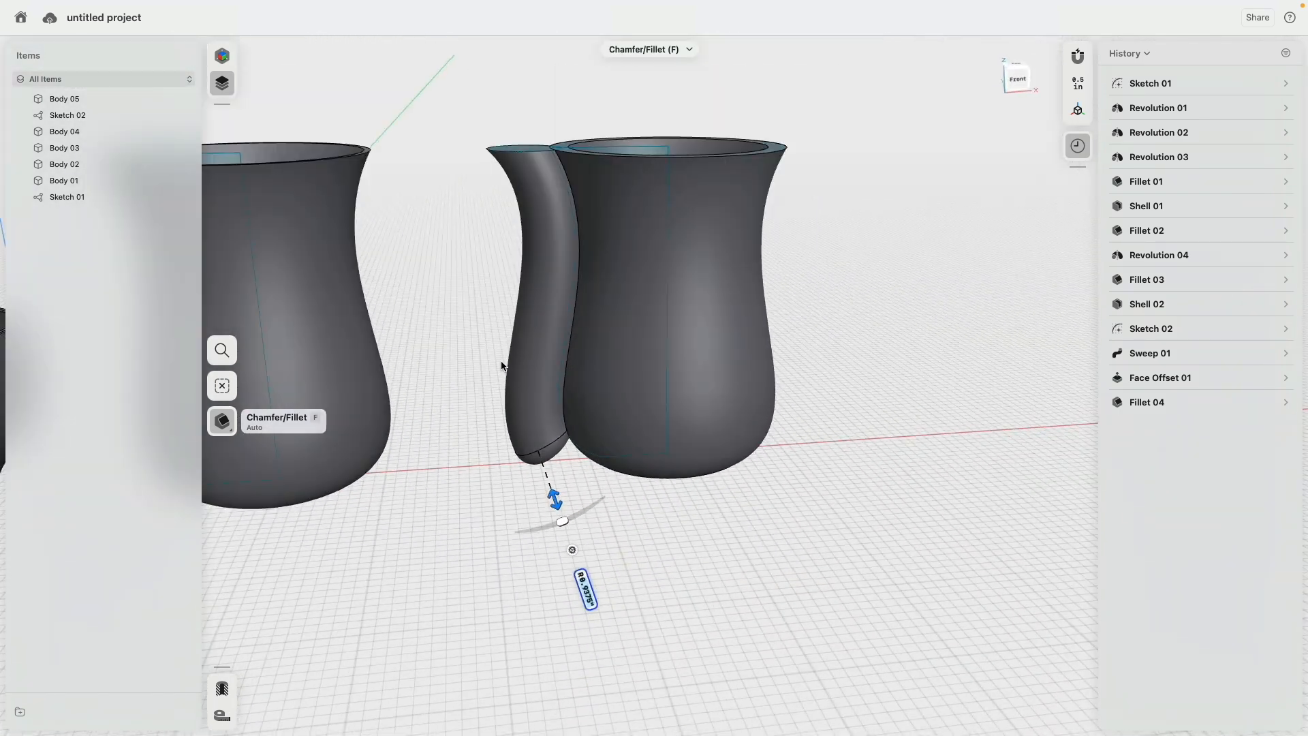
{"action": "middle_click_drag", "start_coordinate": [501, 363], "coordinate": [498, 441]}
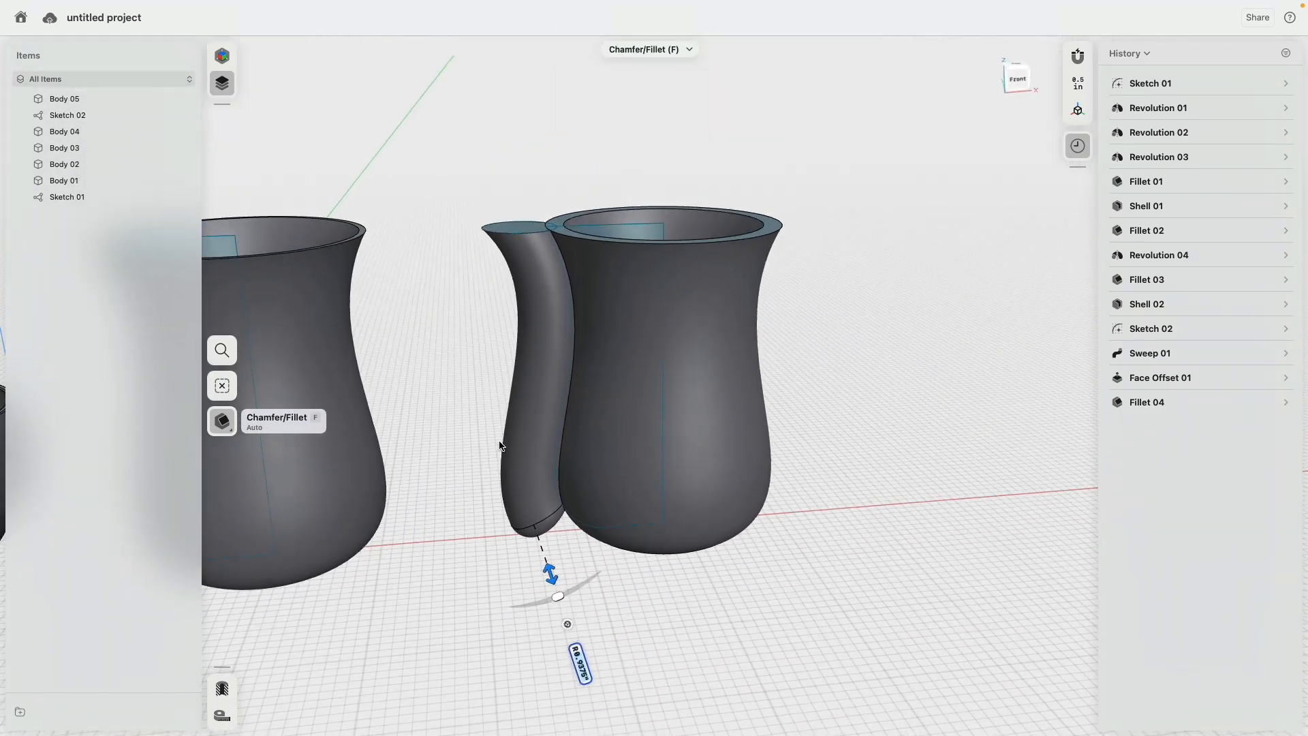
{"action": "left_click", "coordinate": [470, 348]}
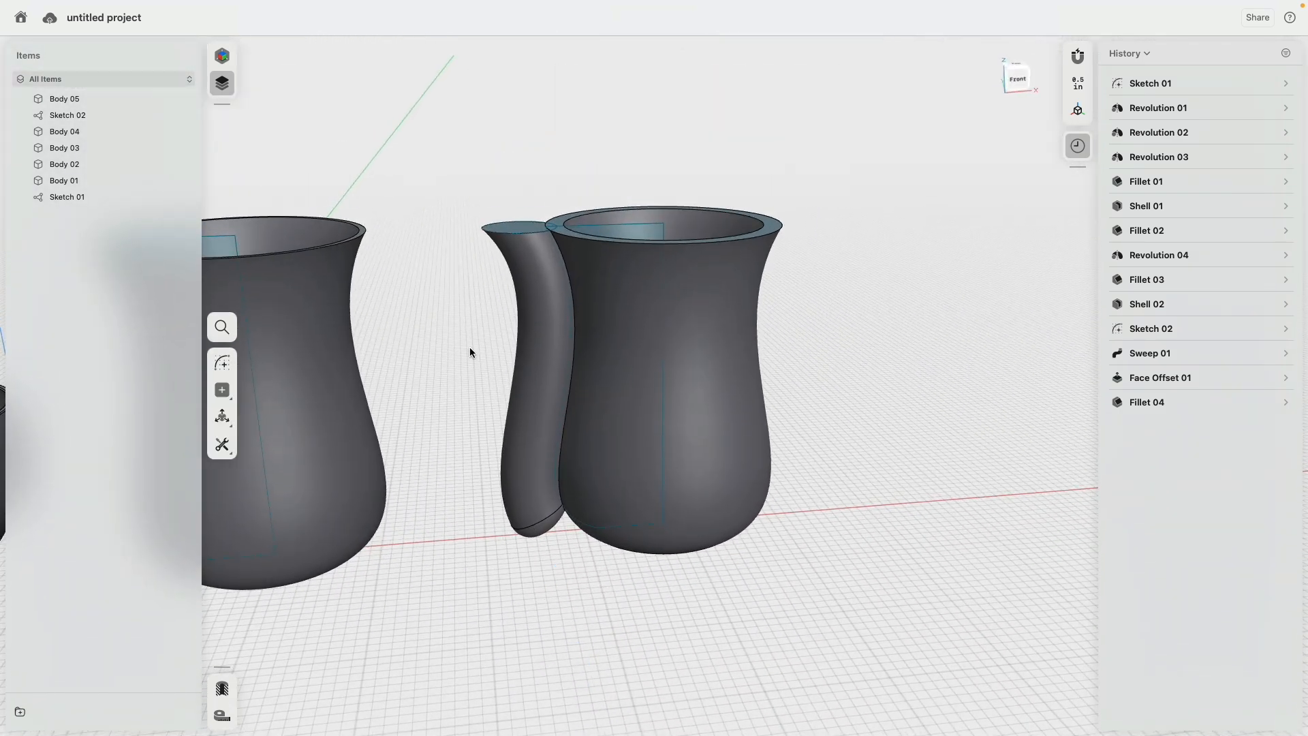
Step: Delete Sweep 01, Face Offset 01, Fillet 04 and the circle's Sketch 02 from the history
{"action": "left_click", "coordinate": [1163, 352]}
{"action": "left_click", "coordinate": [1167, 407], "text": "shift"}
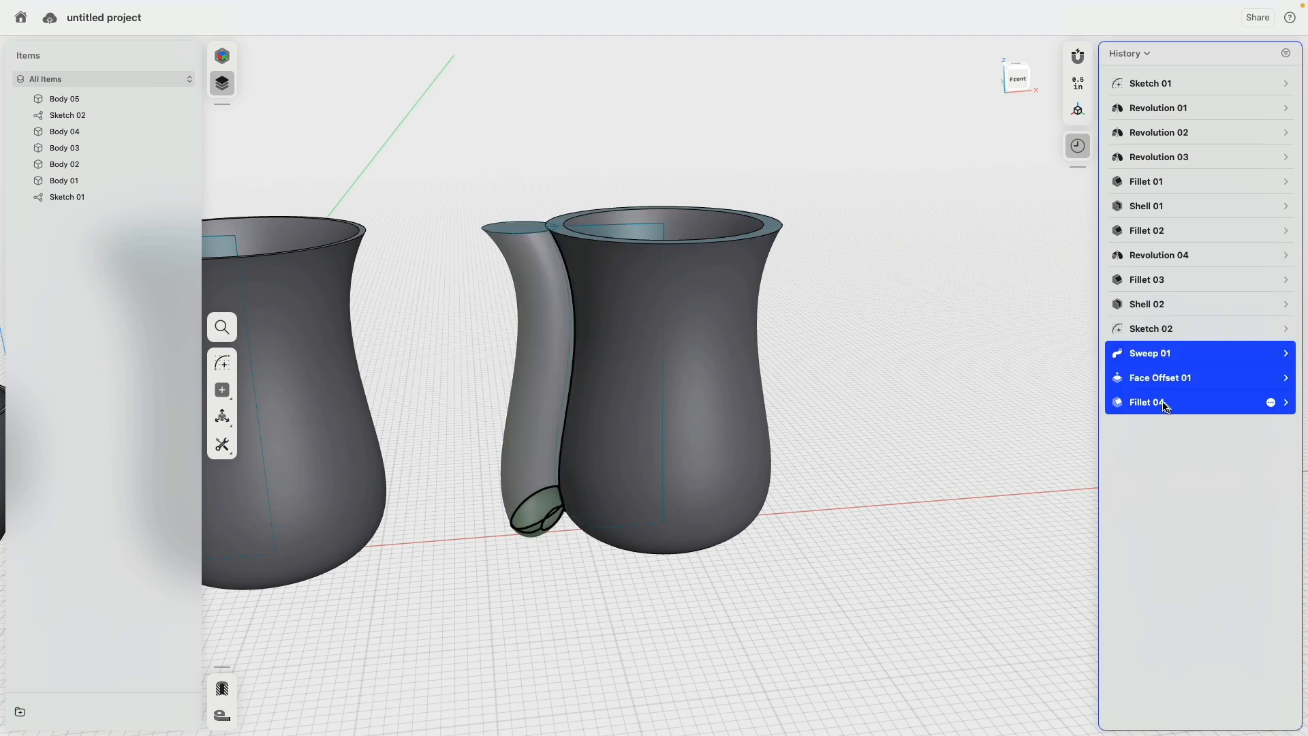
{"action": "right_click", "coordinate": [1152, 403]}
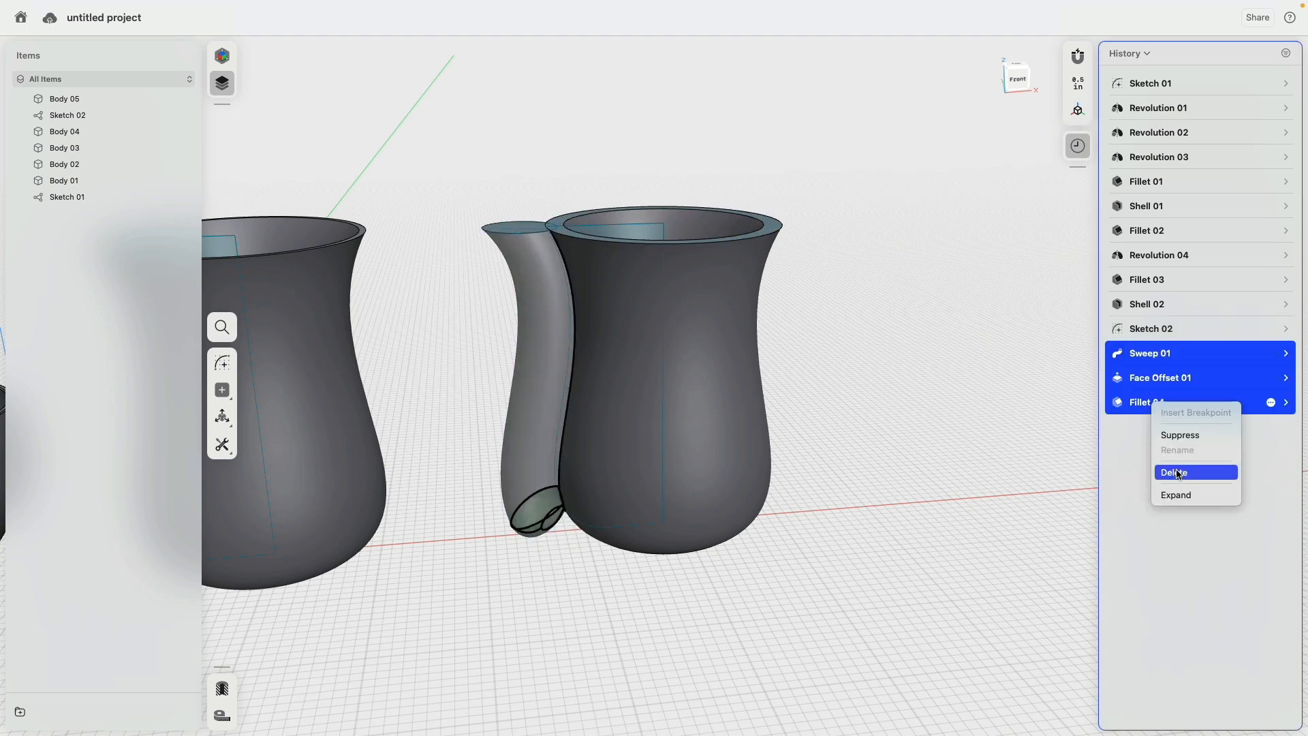
{"action": "left_click", "coordinate": [1181, 472]}
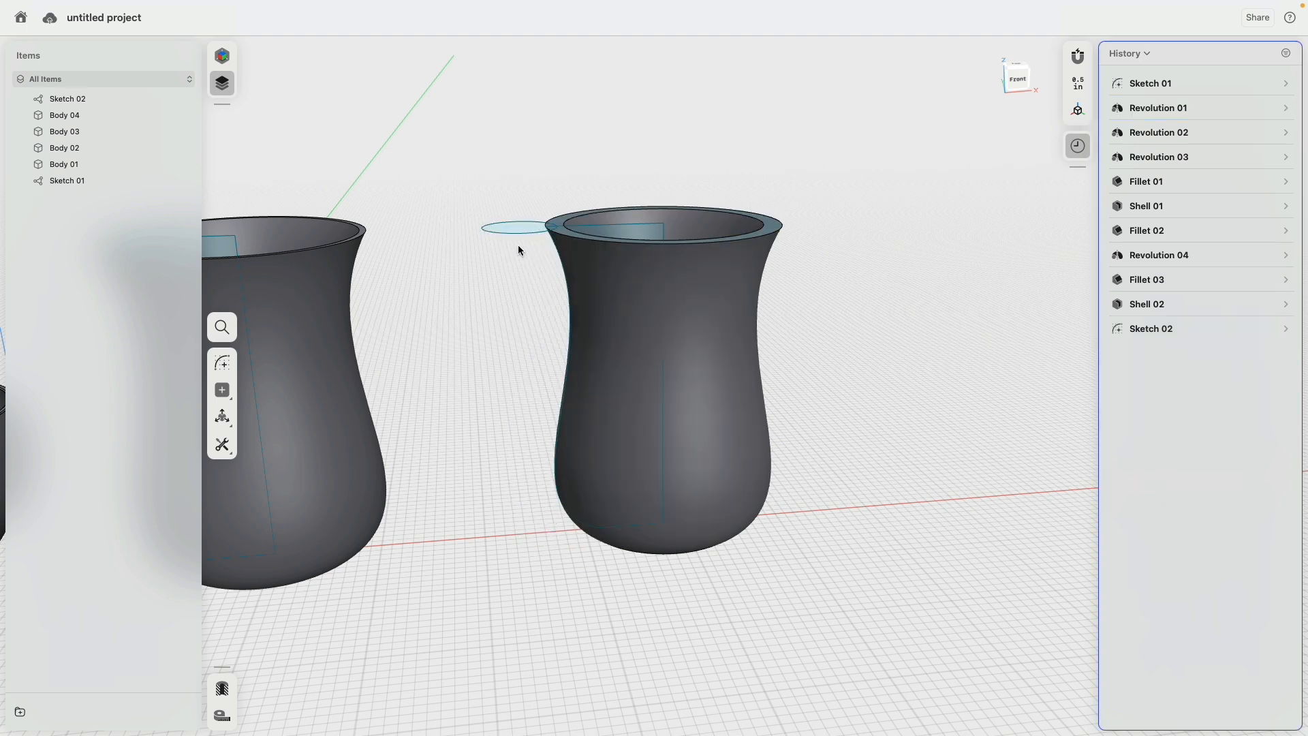
{"action": "right_click", "coordinate": [1155, 329]}
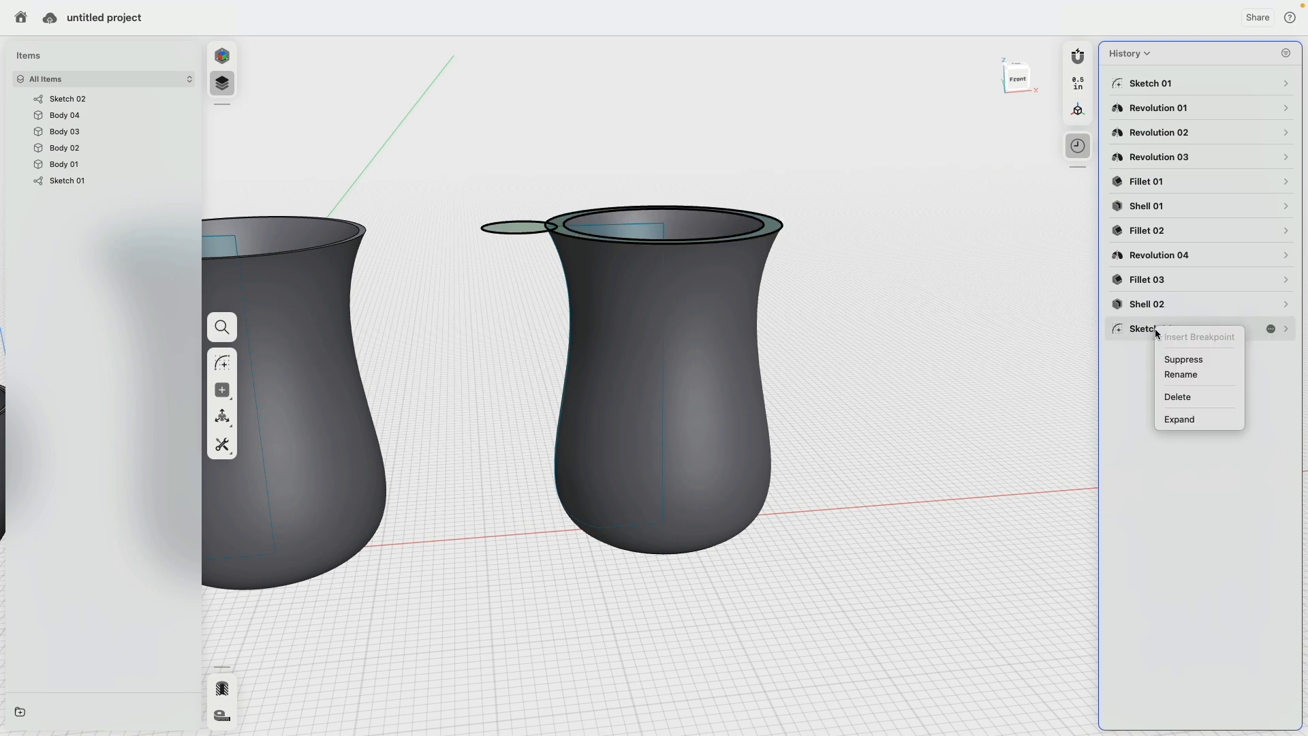
{"action": "left_click", "coordinate": [1177, 397]}
{"action": "right_click_drag", "start_coordinate": [884, 304], "coordinate": [905, 295]}
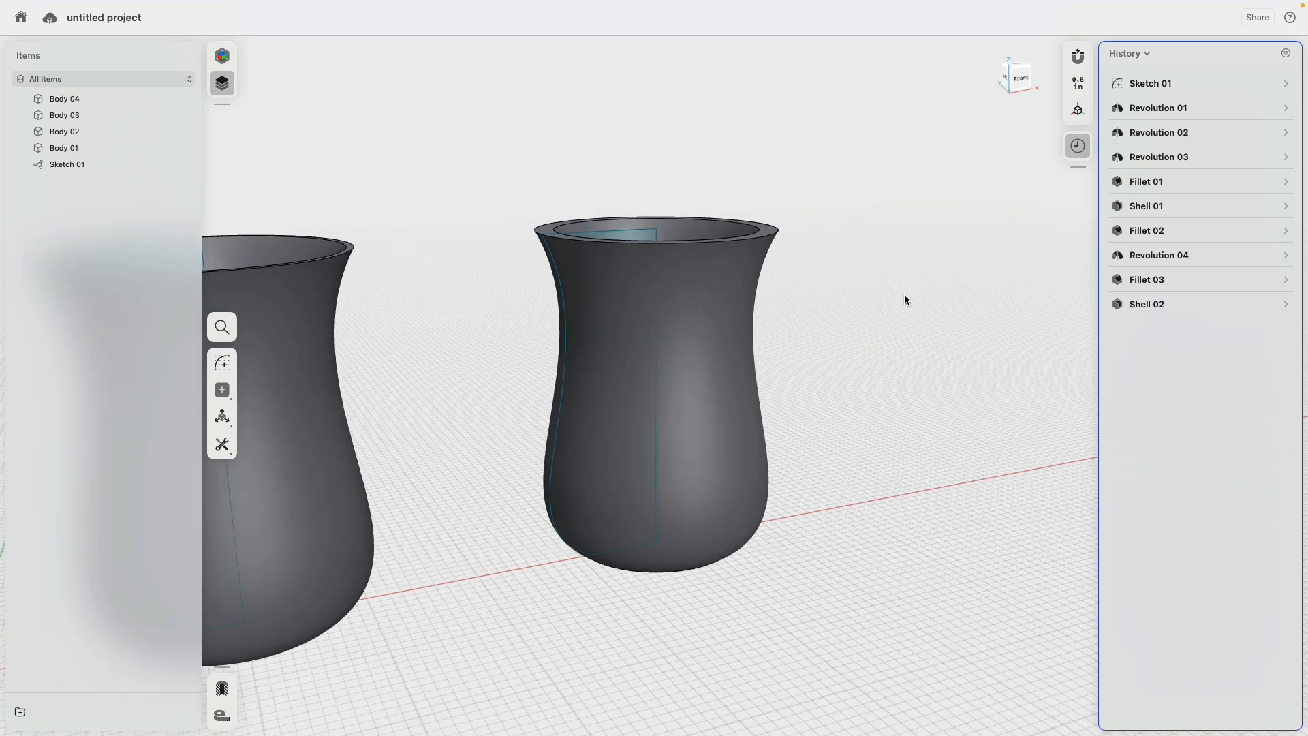
{"action": "left_click", "coordinate": [552, 310]}
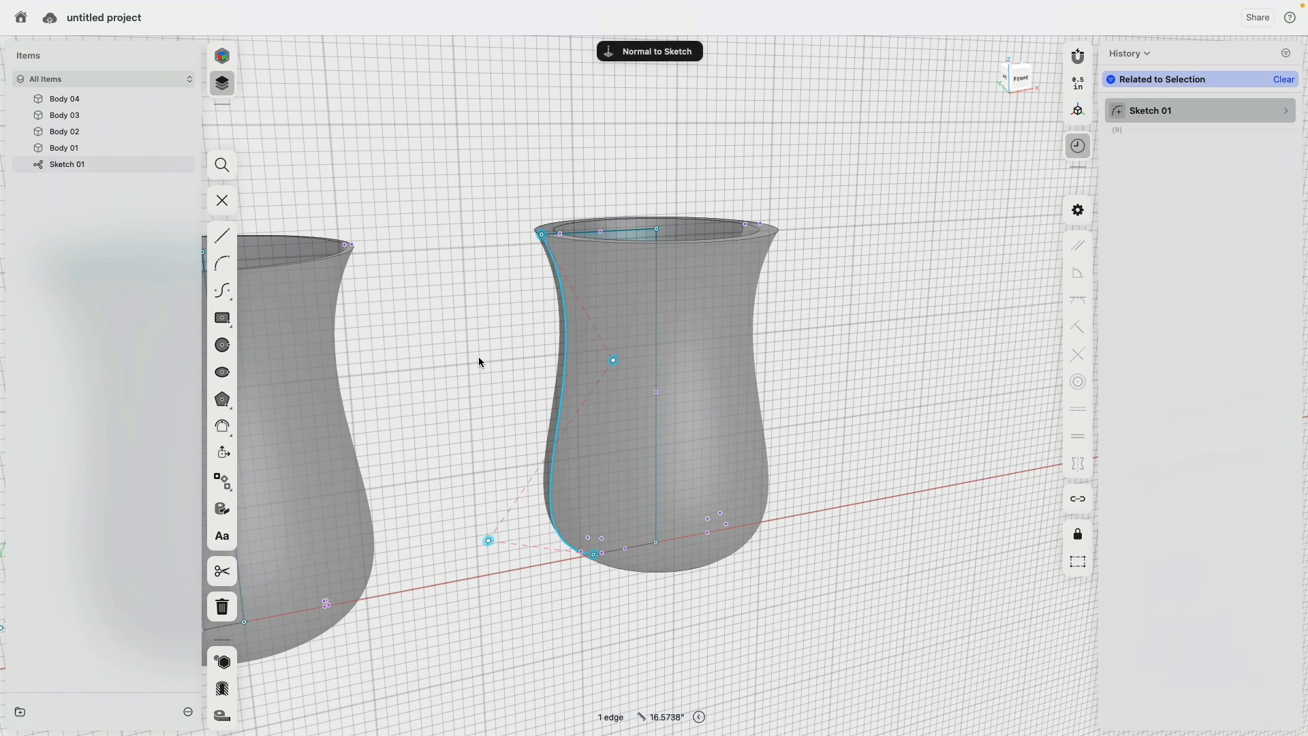
{"action": "left_click", "coordinate": [223, 200]}
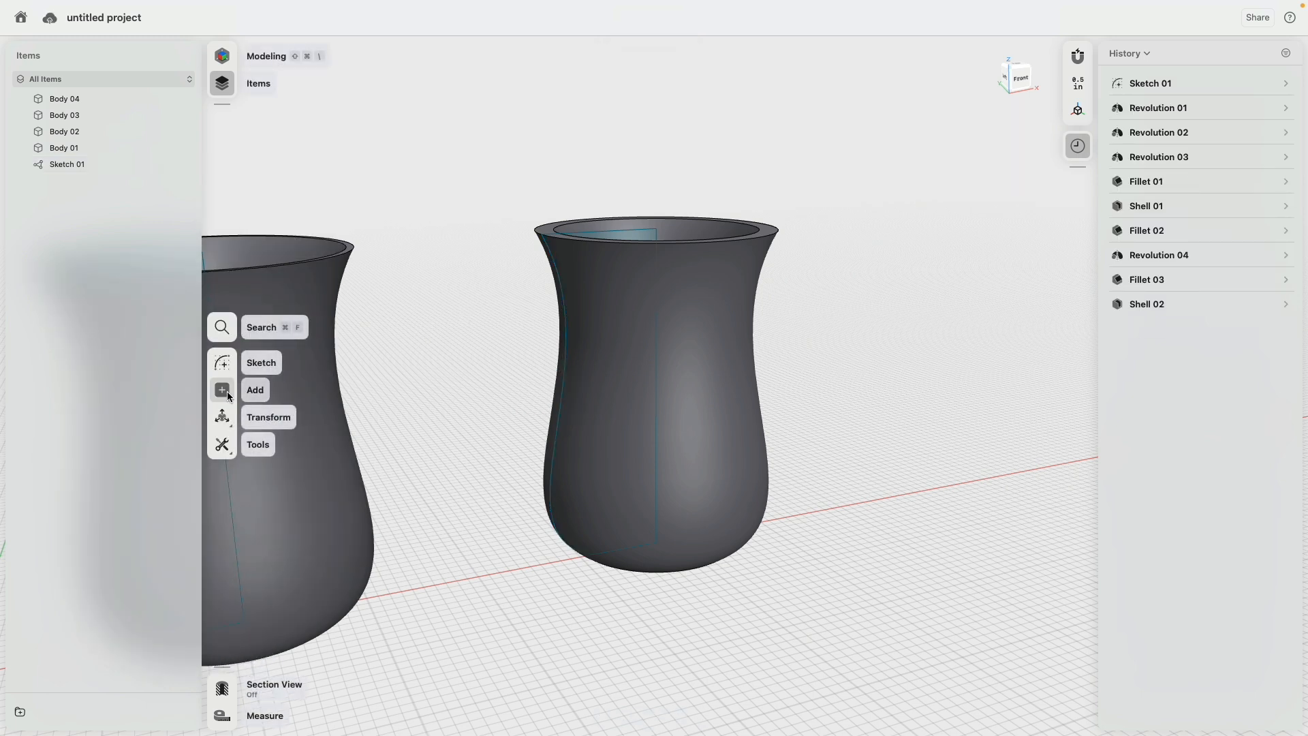
Step: Create an On Curve at Point construction plane at the upper end of the second vase's curved profile
{"action": "left_click", "coordinate": [222, 390]}
{"action": "left_click", "coordinate": [246, 417]}
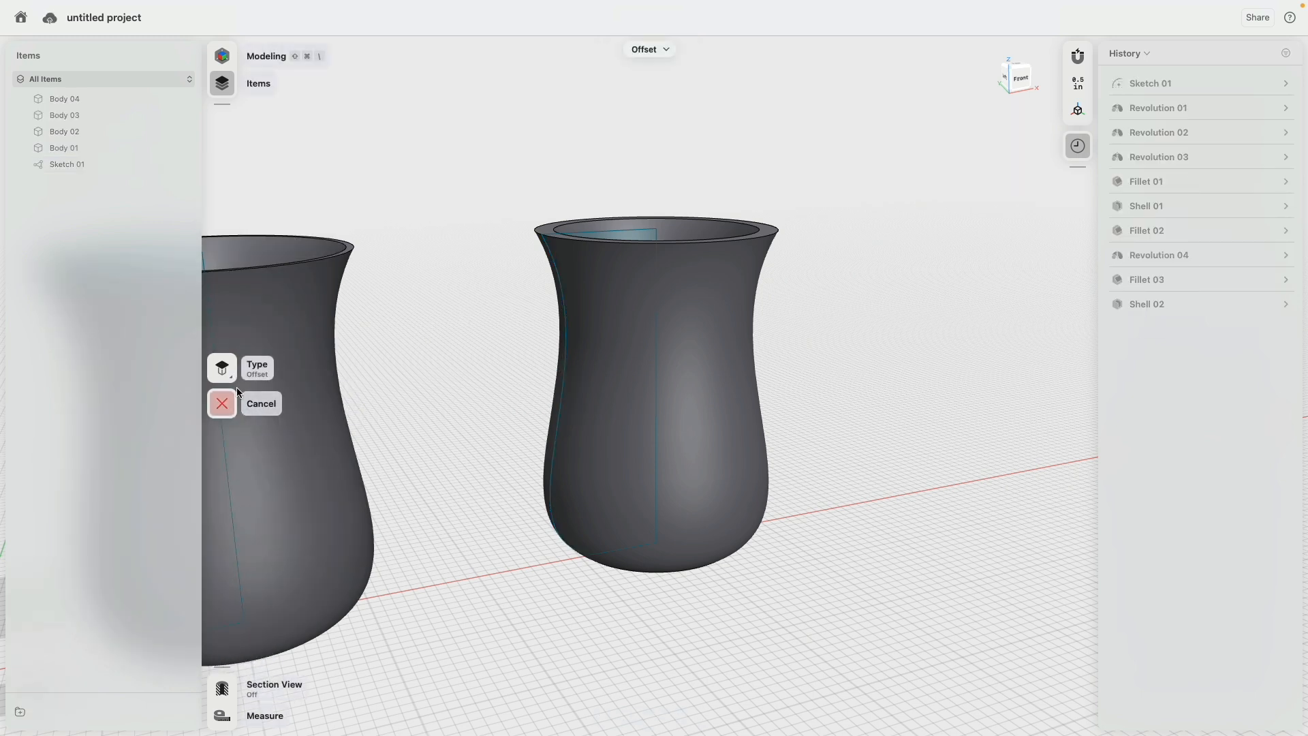
{"action": "left_click", "coordinate": [225, 371]}
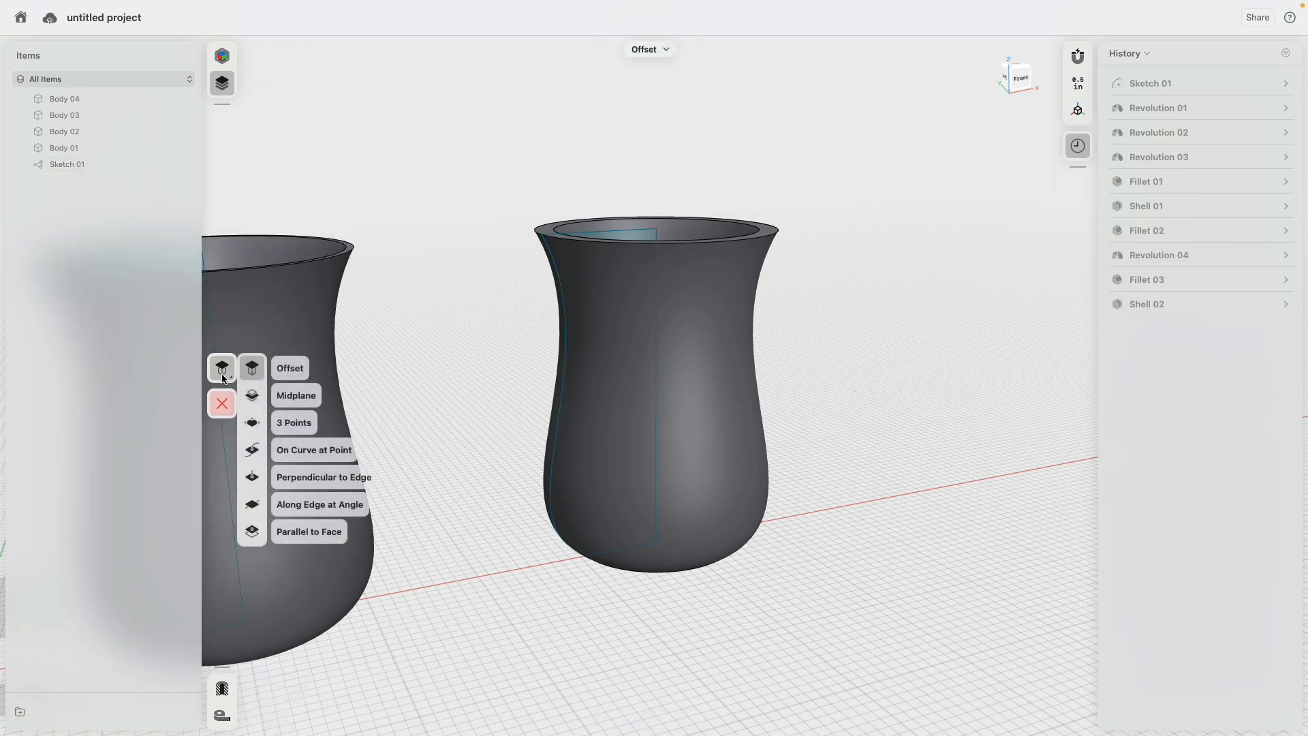
{"action": "left_click", "coordinate": [253, 451]}
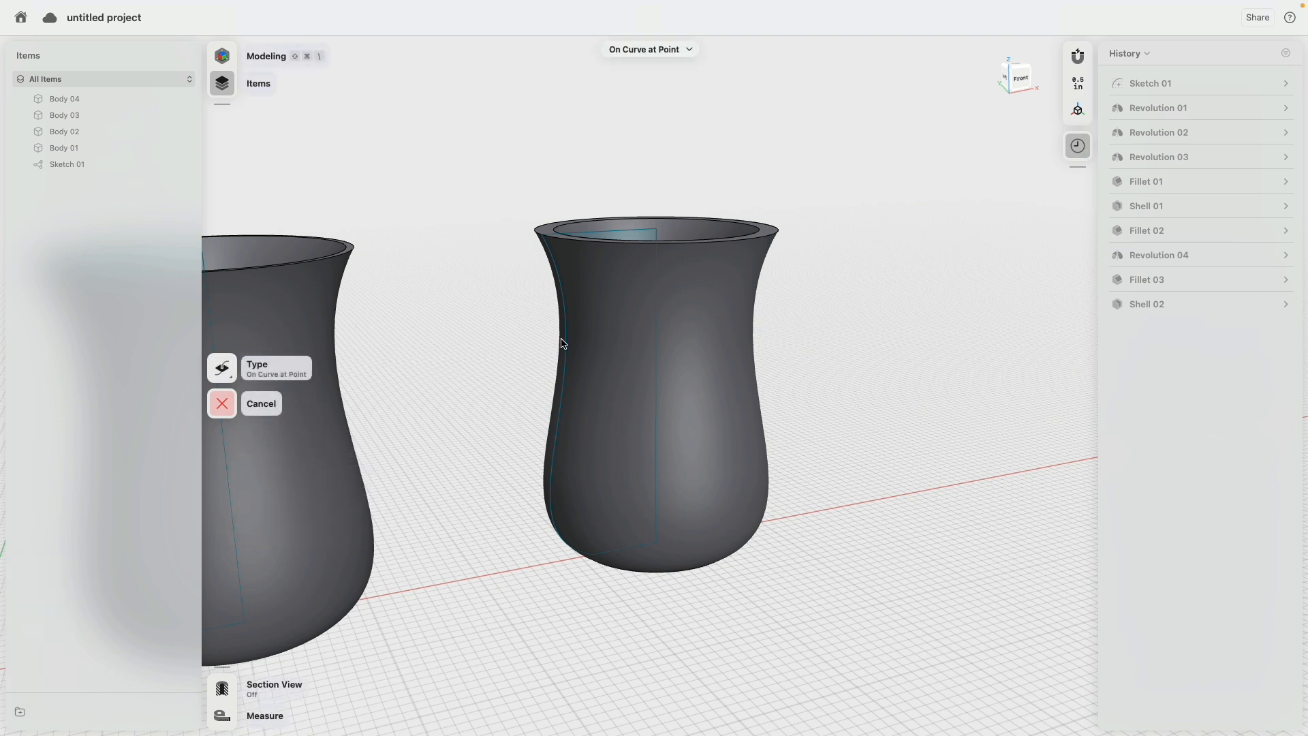
{"action": "left_click", "coordinate": [547, 341]}
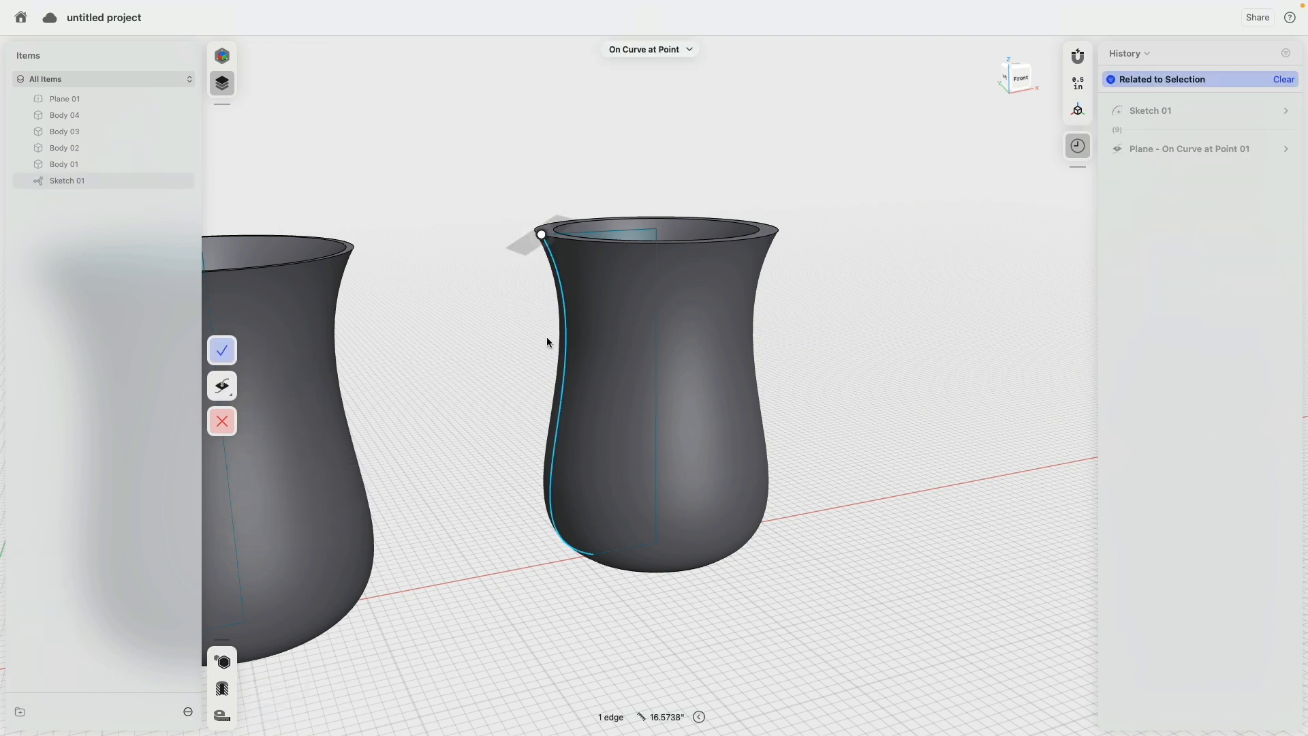
{"action": "left_click", "coordinate": [221, 355]}
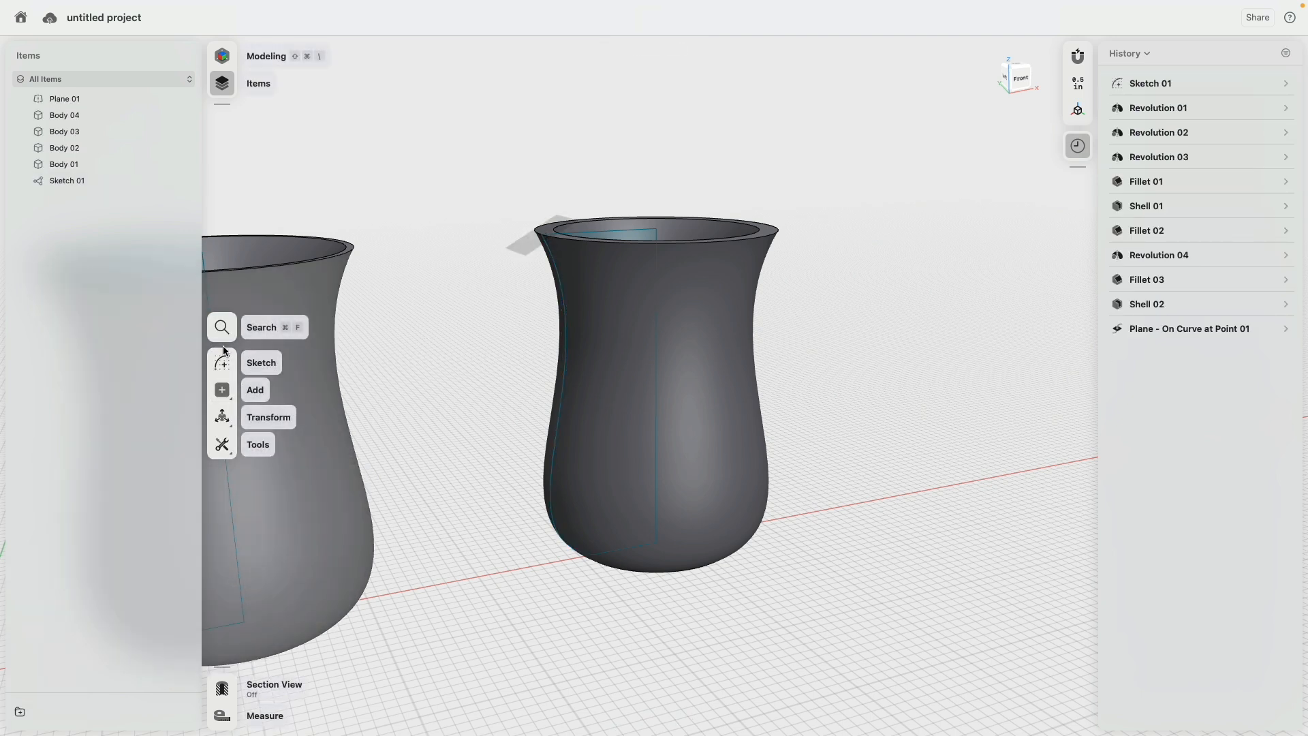
Step: Create another On Curve at Point construction plane on the same profile curve, positioned near the vase's lower bulge
{"action": "left_click", "coordinate": [227, 396]}
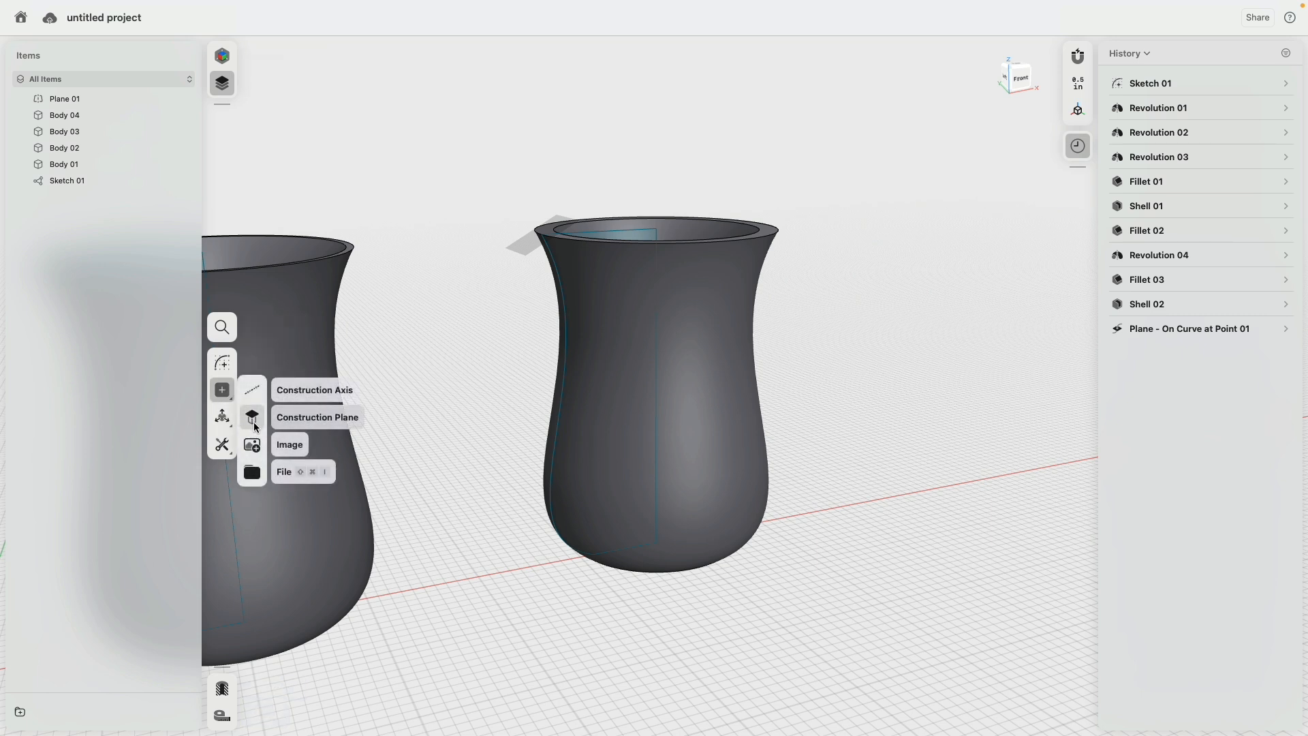
{"action": "left_click", "coordinate": [247, 417]}
{"action": "left_click", "coordinate": [224, 379]}
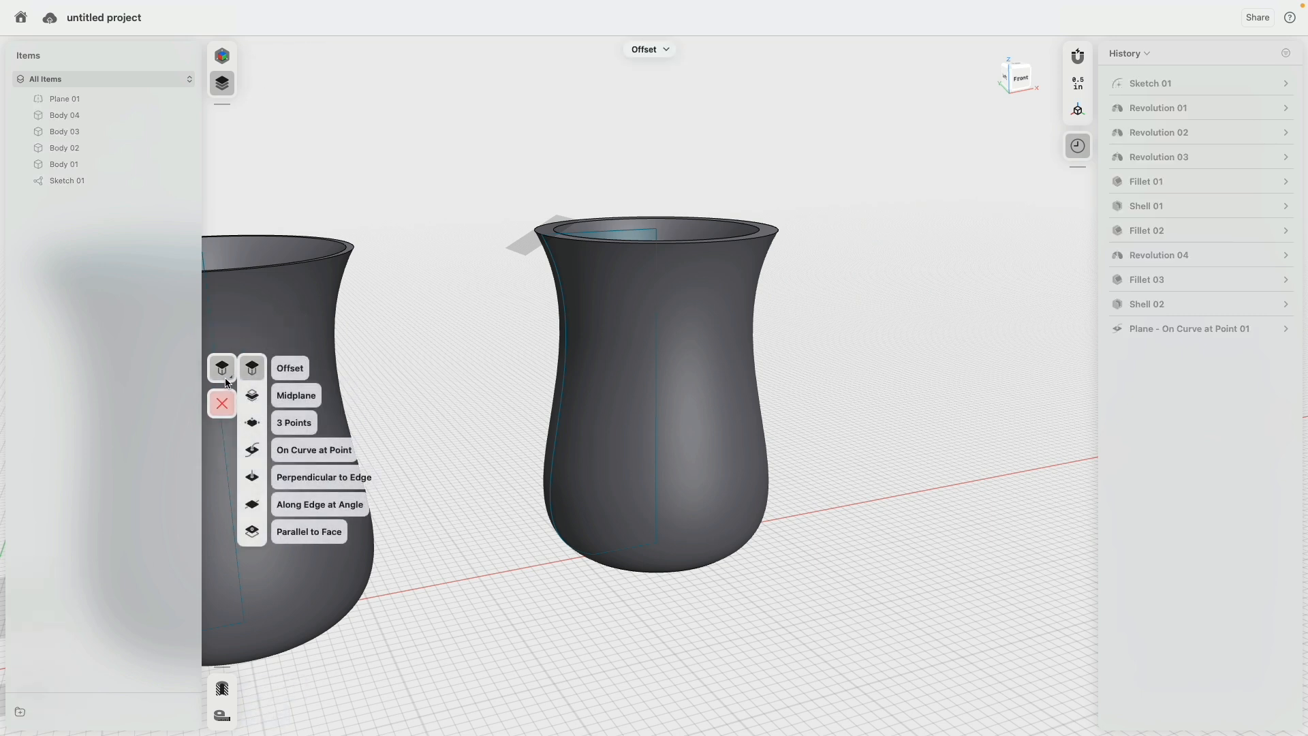
{"action": "left_click", "coordinate": [247, 453]}
{"action": "left_click", "coordinate": [553, 443]}
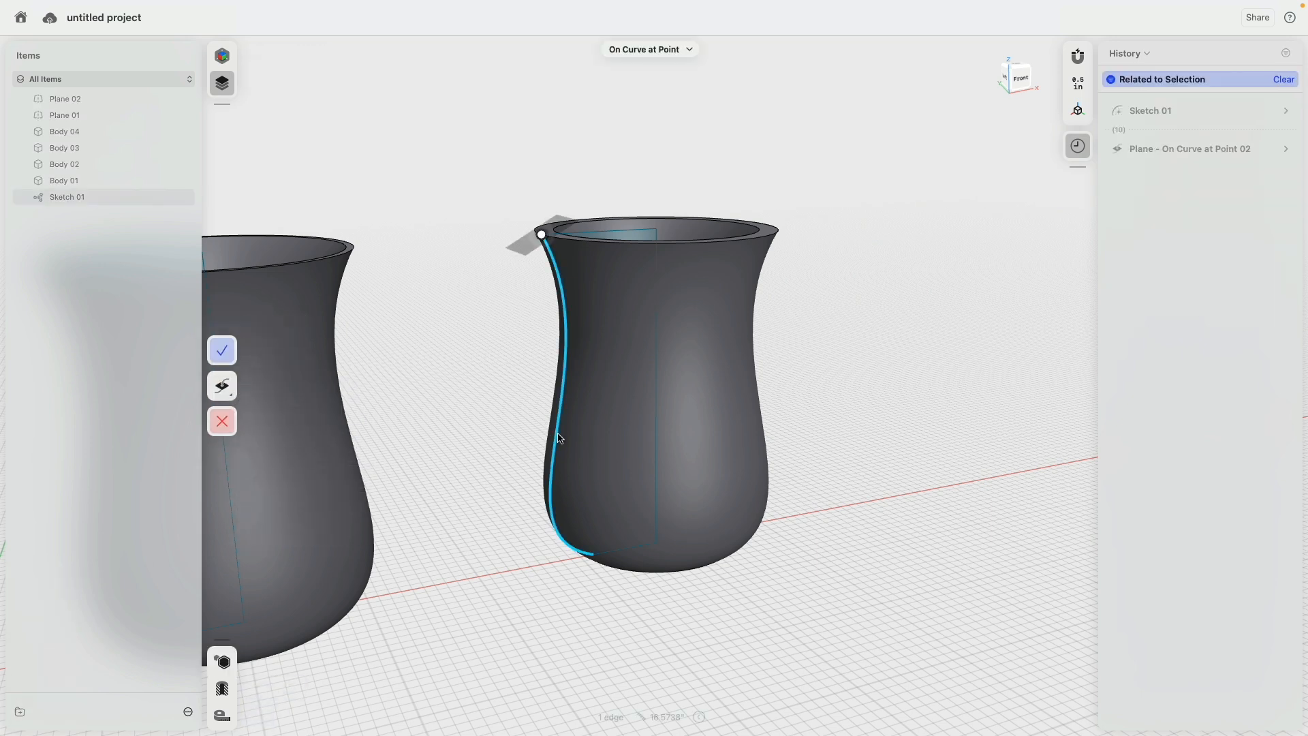
{"action": "left_click_drag", "start_coordinate": [541, 237], "coordinate": [576, 490]}
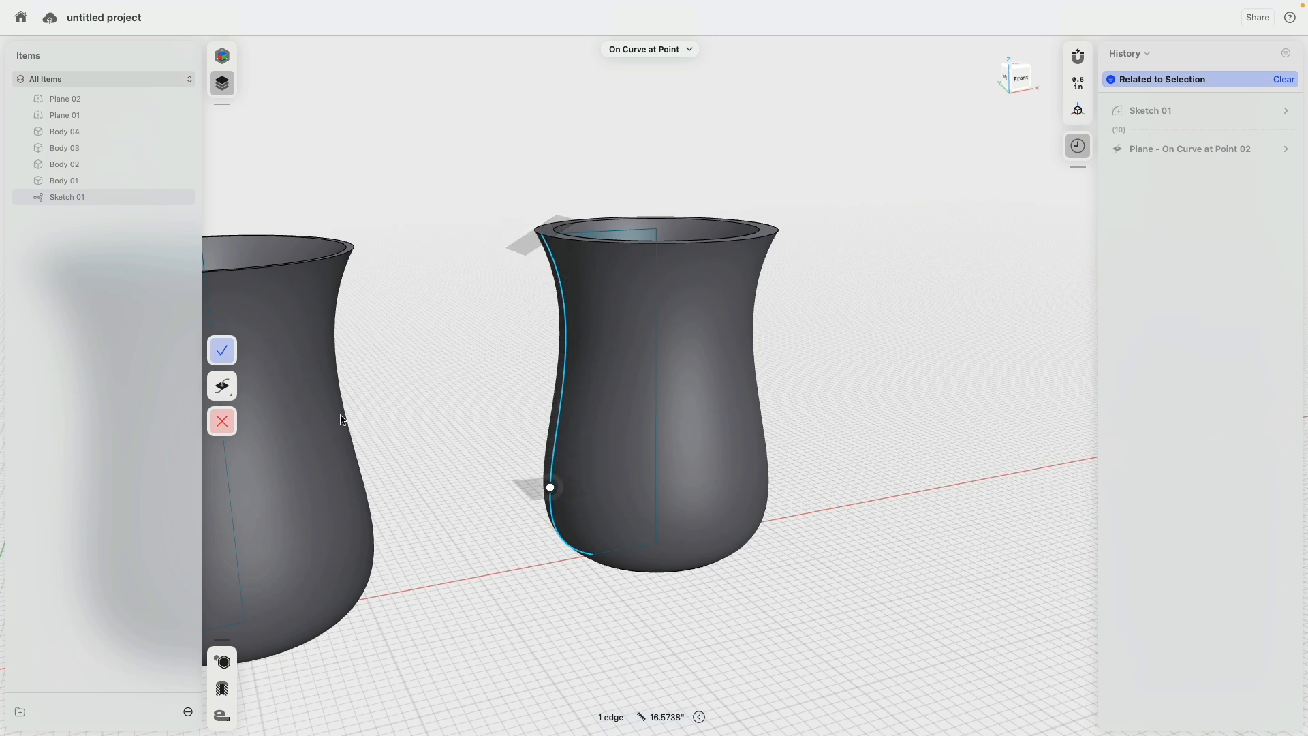
{"action": "left_click", "coordinate": [222, 350]}
Step: Sketch a circle about 1.19 in in diameter on the upper construction plane, centred on the profile curve's upper end
{"action": "scroll", "coordinate": [515, 271], "scroll_direction": "up", "scroll_amount": 3}
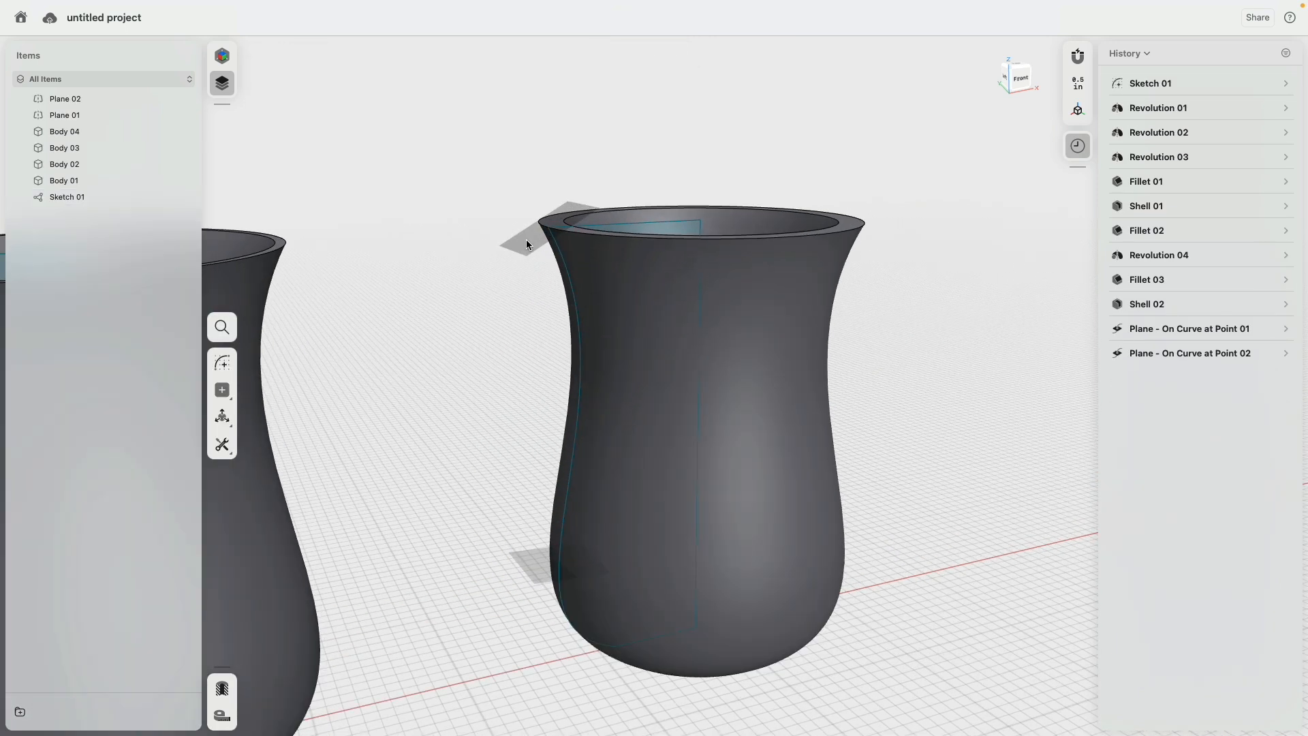
{"action": "left_click", "coordinate": [526, 240]}
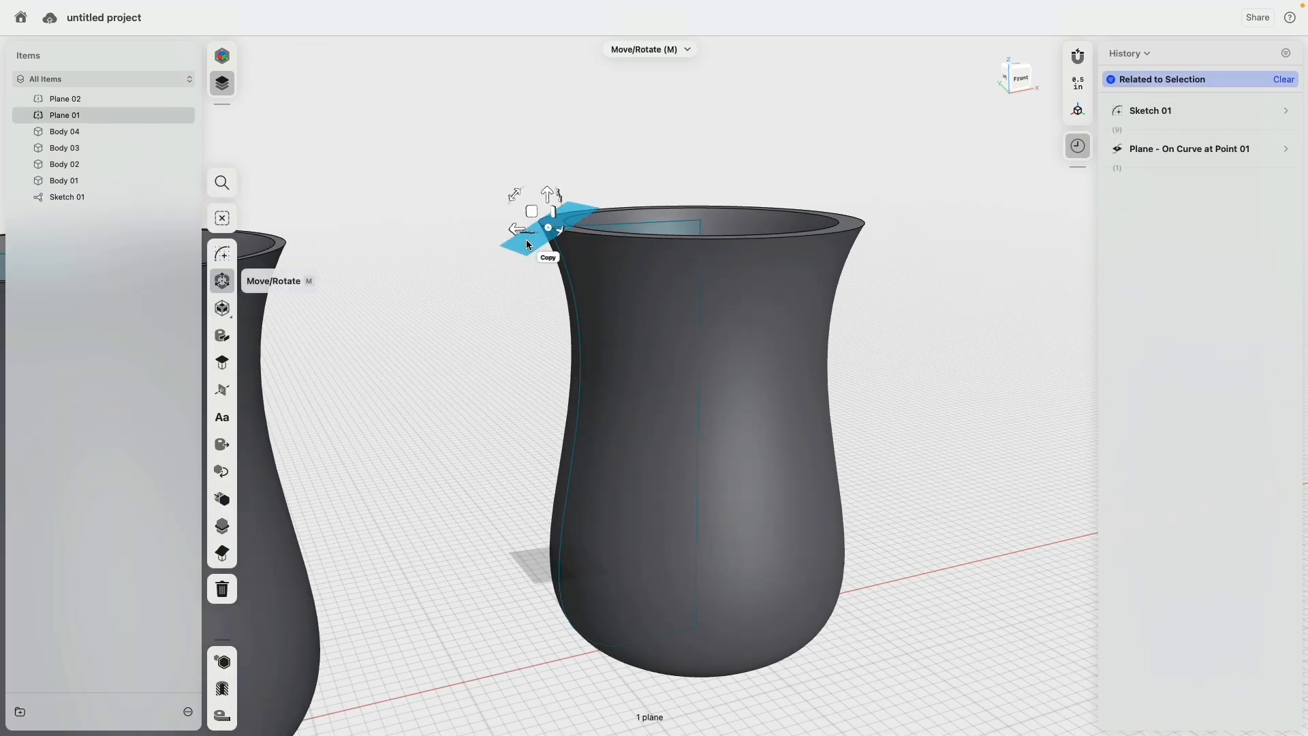
{"action": "left_click", "coordinate": [222, 255]}
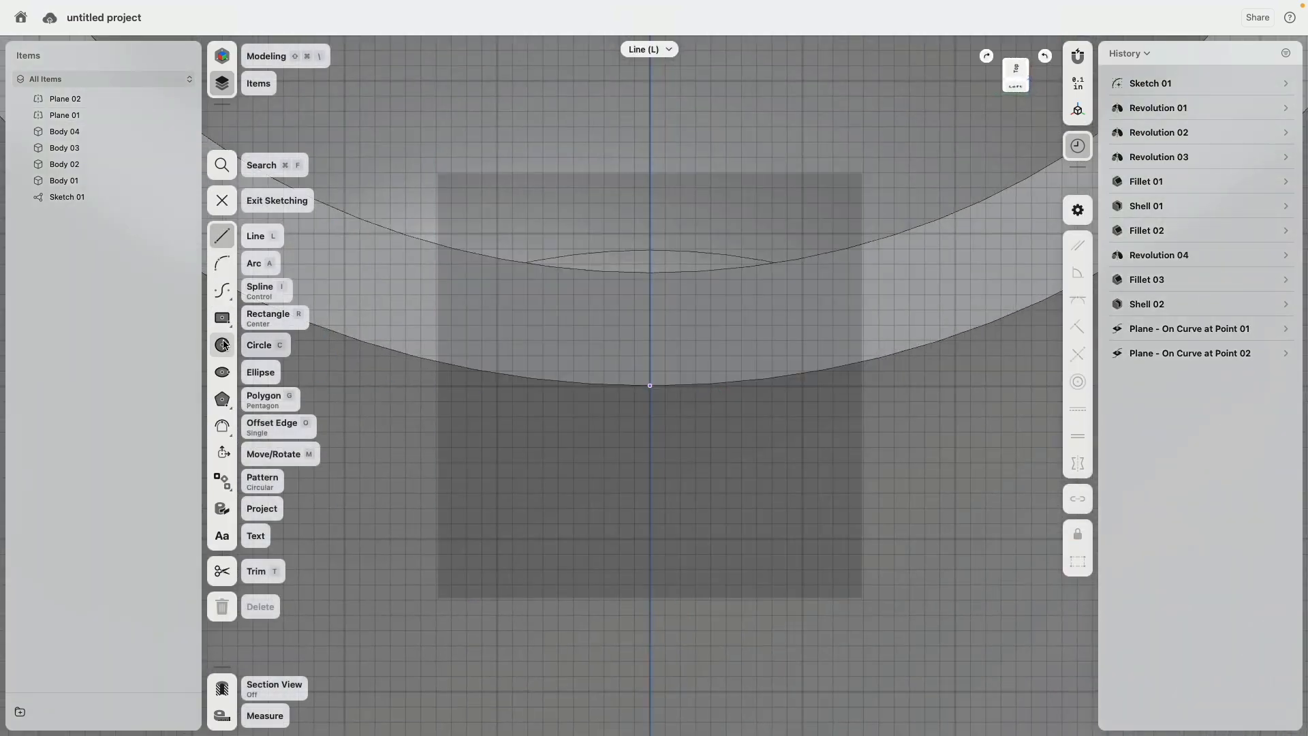
{"action": "left_click", "coordinate": [225, 346]}
{"action": "left_click", "coordinate": [650, 385]}
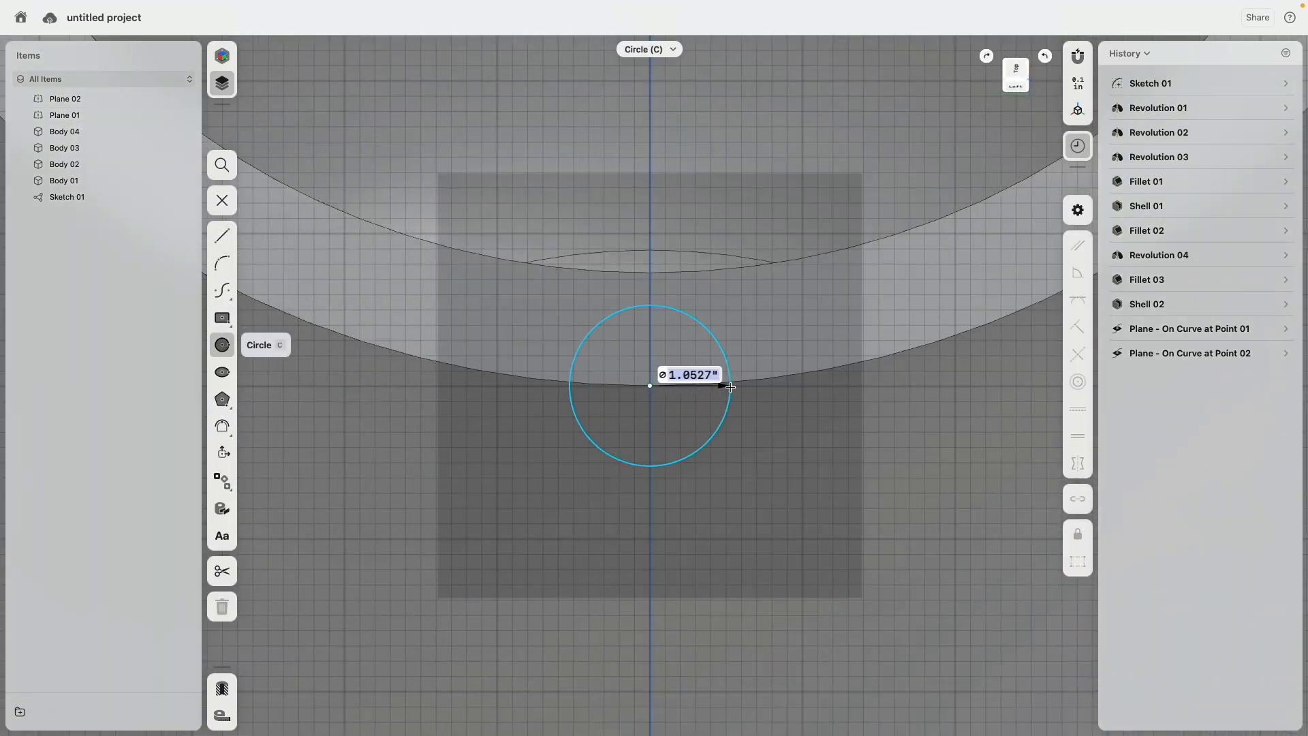
{"action": "left_click", "coordinate": [742, 387]}
{"action": "mouse_move", "coordinate": [770, 447]}
{"action": "right_mouse_down"}
{"action": "mouse_move", "coordinate": [722, 376]}
{"action": "mouse_move", "coordinate": [642, 372]}
{"action": "mouse_move", "coordinate": [587, 331]}
{"action": "right_mouse_up"}
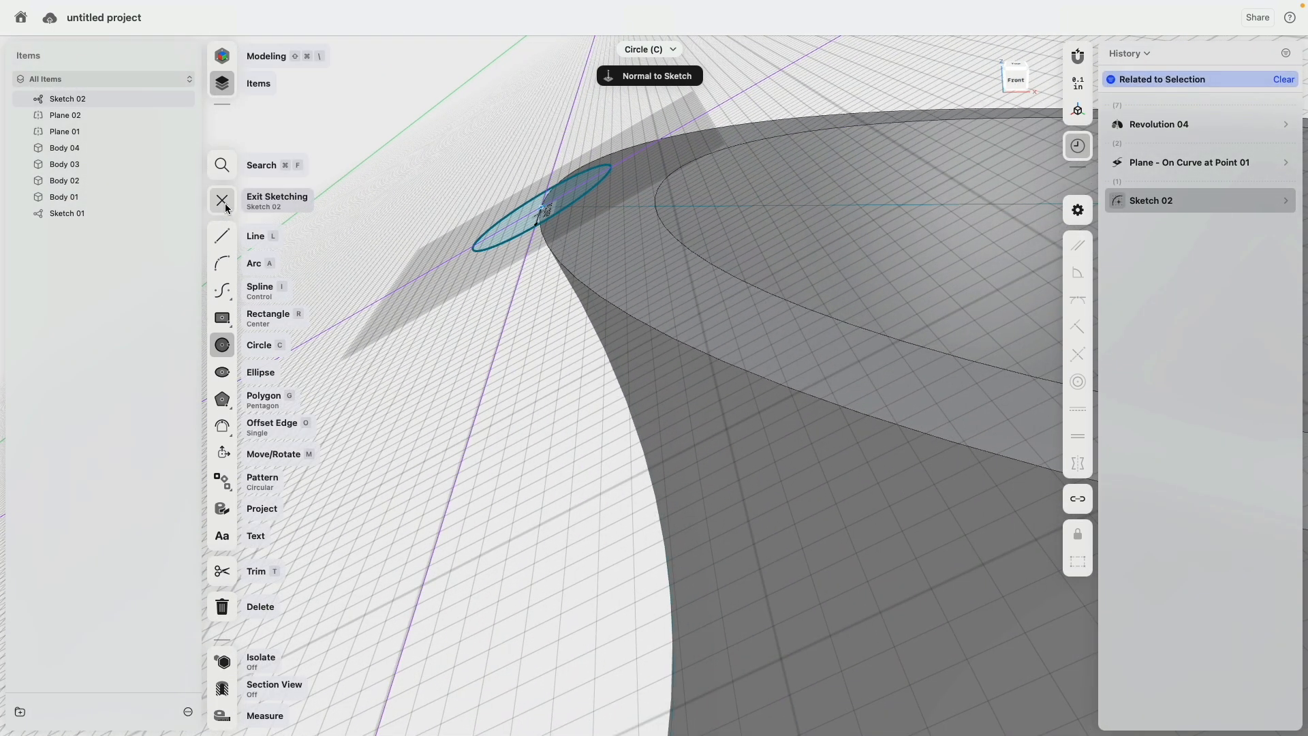
{"action": "left_click", "coordinate": [223, 200]}
Step: Sweep the circle along the second vase's curved profile to form the handle body
{"action": "left_click", "coordinate": [509, 226]}
{"action": "key", "text": "e"}
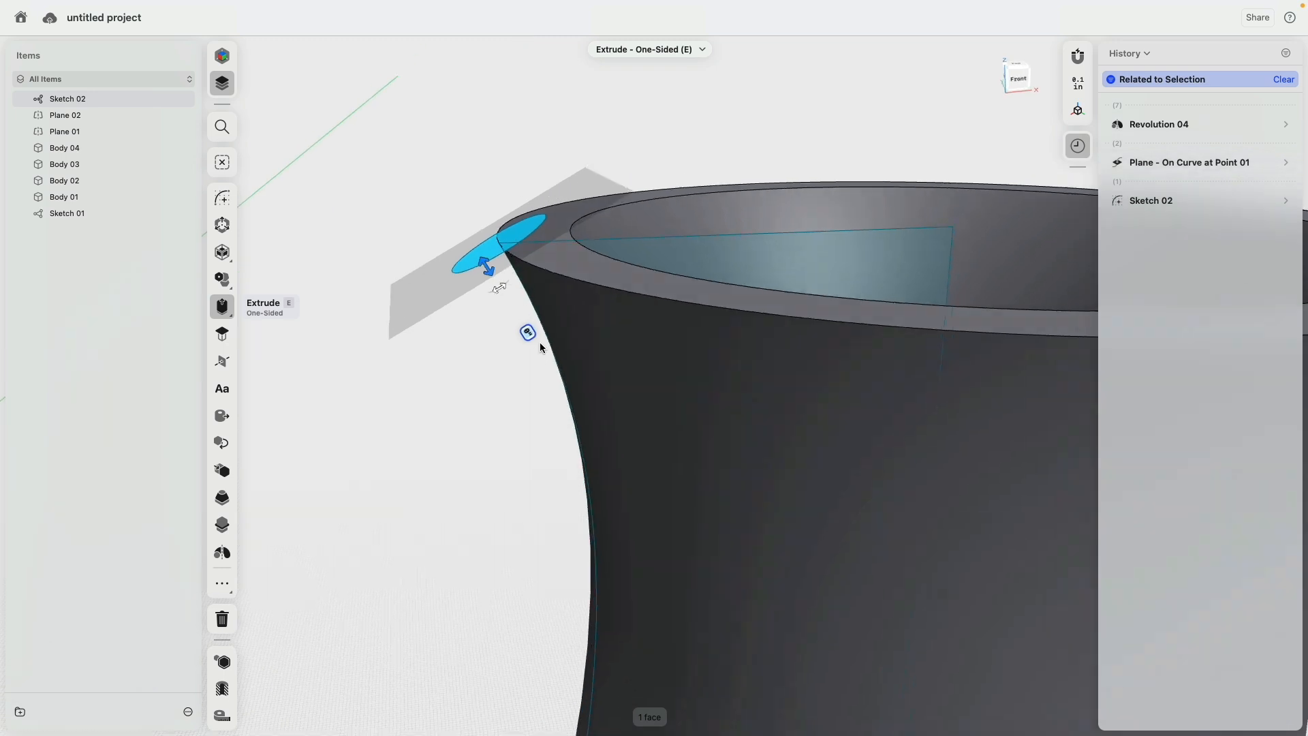
{"action": "right_click_drag", "start_coordinate": [540, 342], "coordinate": [557, 332]}
{"action": "left_click", "coordinate": [501, 329]}
{"action": "scroll", "coordinate": [494, 374], "scroll_direction": "down", "scroll_amount": 5}
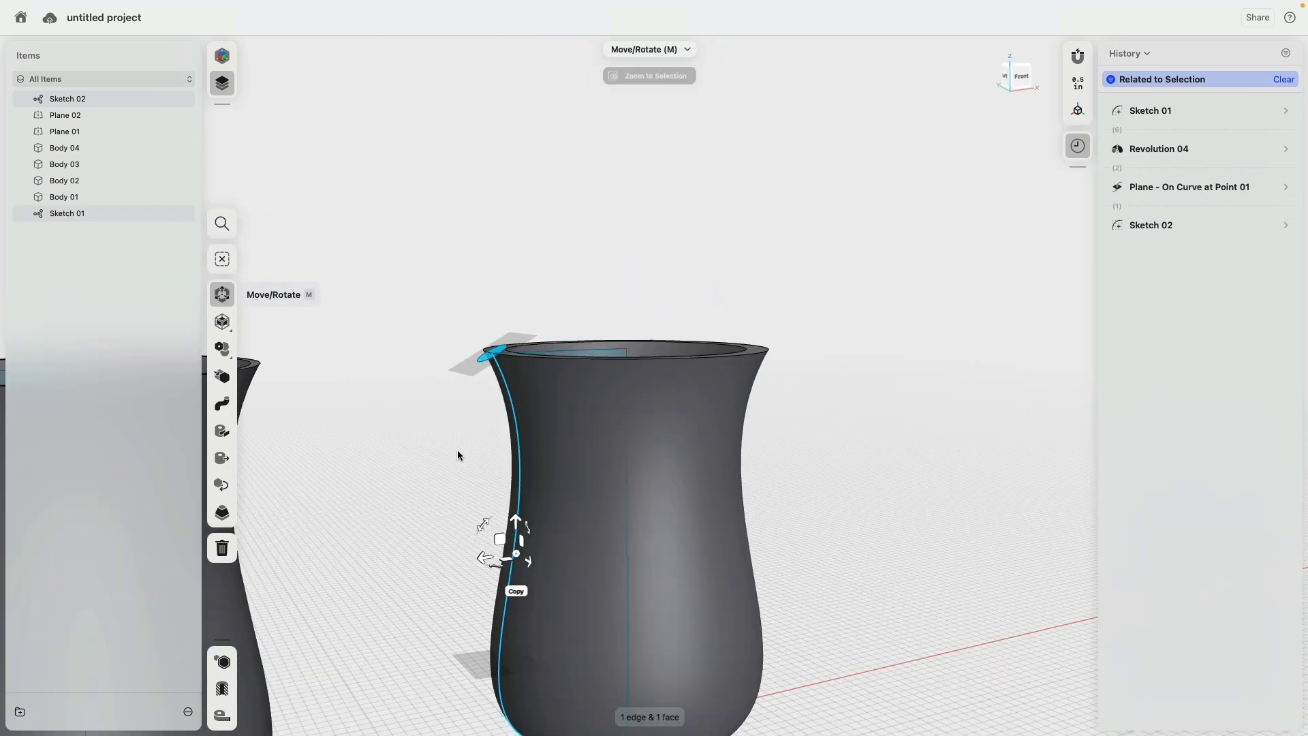
{"action": "middle_click_drag", "start_coordinate": [458, 455], "coordinate": [470, 259]}
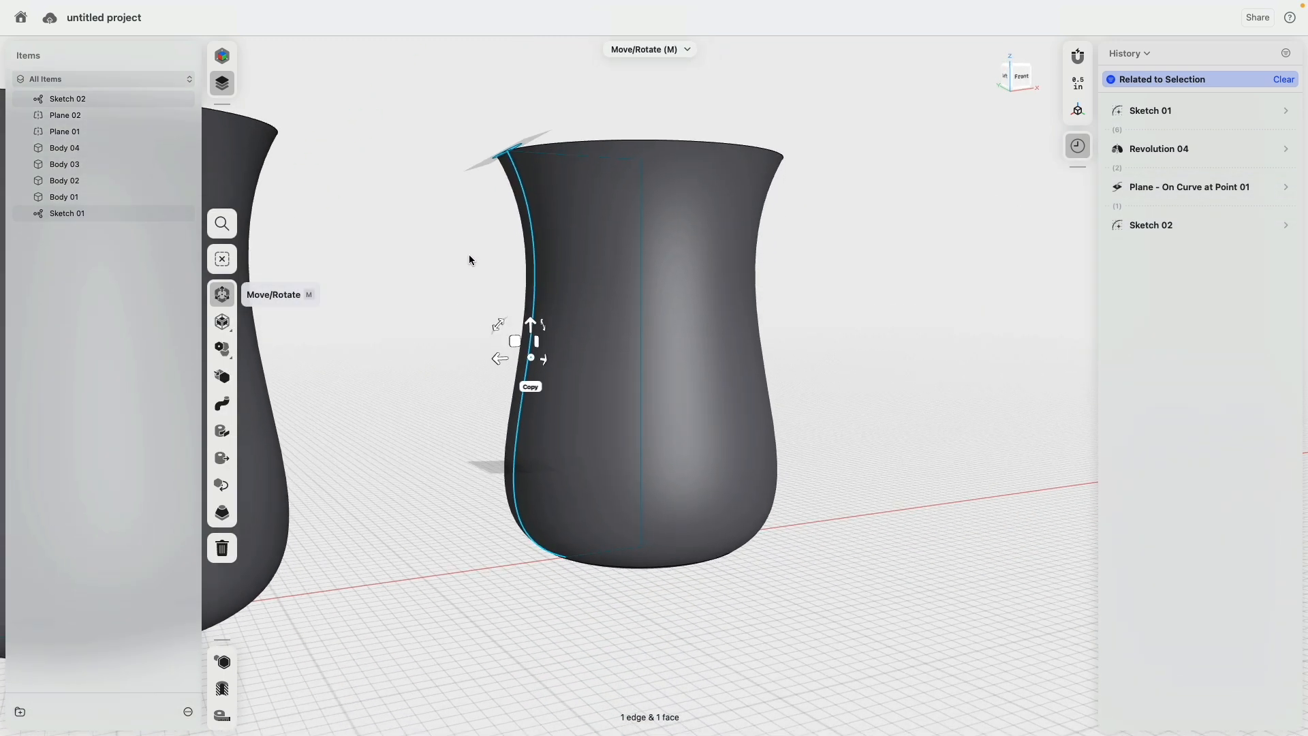
{"action": "left_click", "coordinate": [223, 404]}
{"action": "right_click_drag", "start_coordinate": [460, 452], "coordinate": [558, 560]}
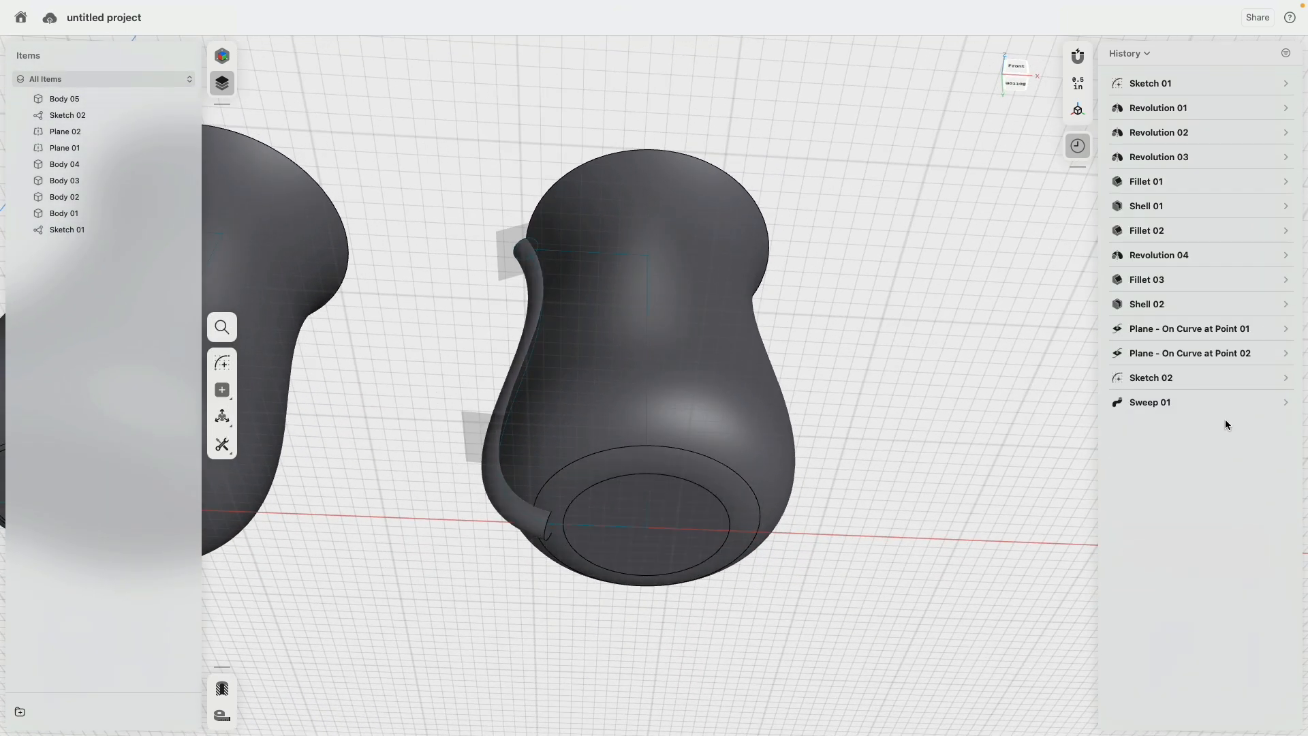
Step: Examine the sweep's profile and path settings, and inspect the swept handle from its upper end to the vase's base
{"action": "left_click", "coordinate": [1286, 403]}
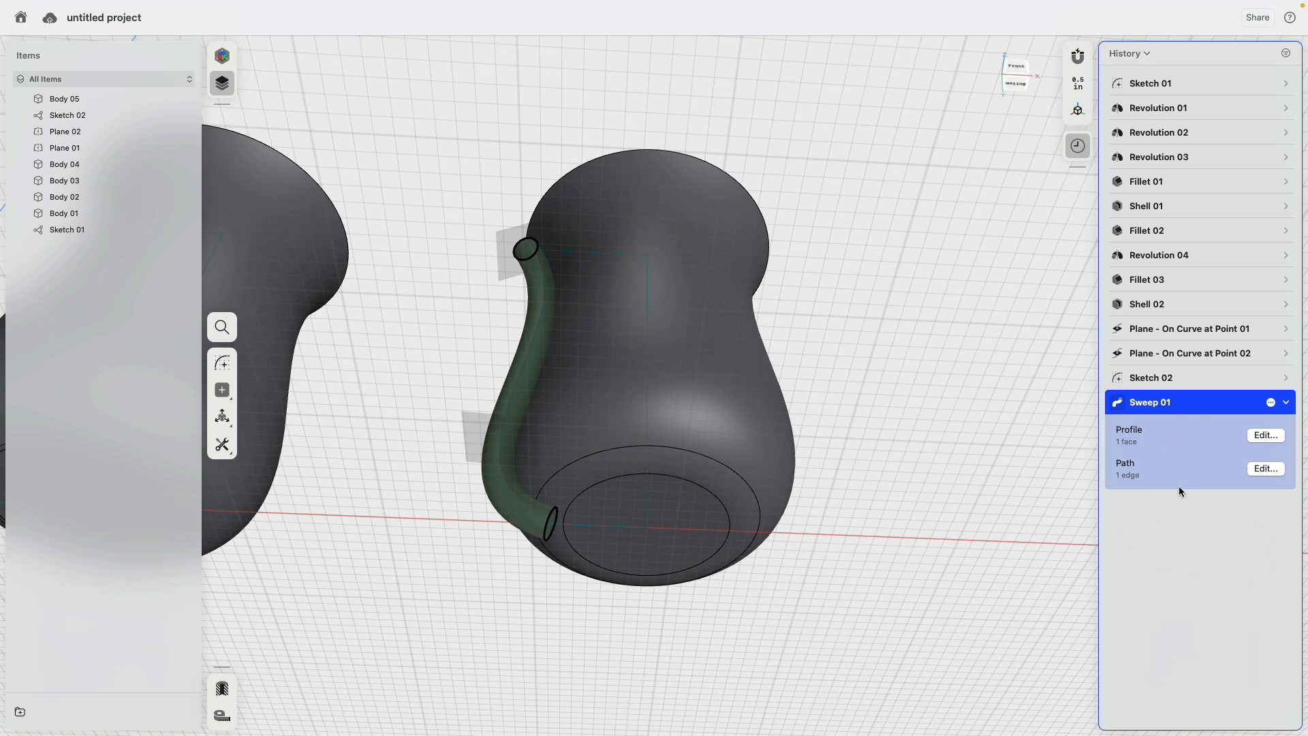
{"action": "left_click", "coordinate": [1200, 520]}
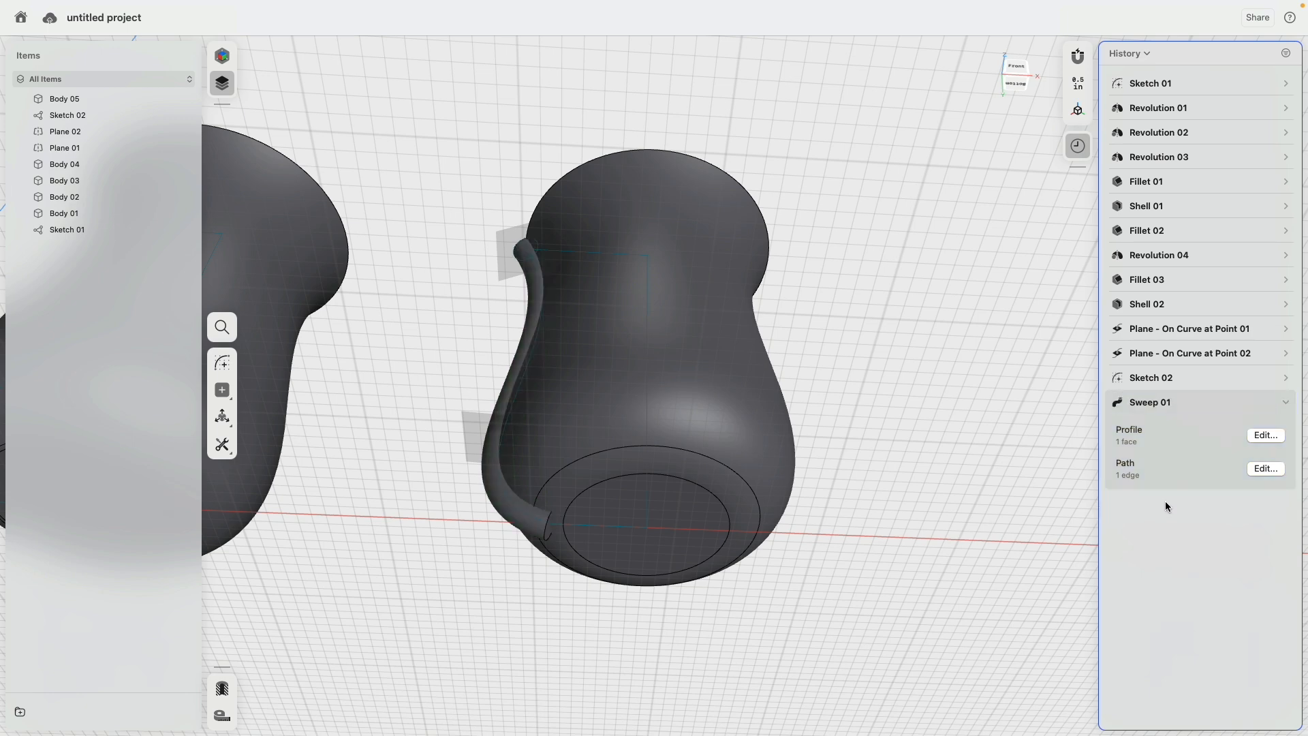
{"action": "right_click_drag", "start_coordinate": [708, 116], "coordinate": [742, 247]}
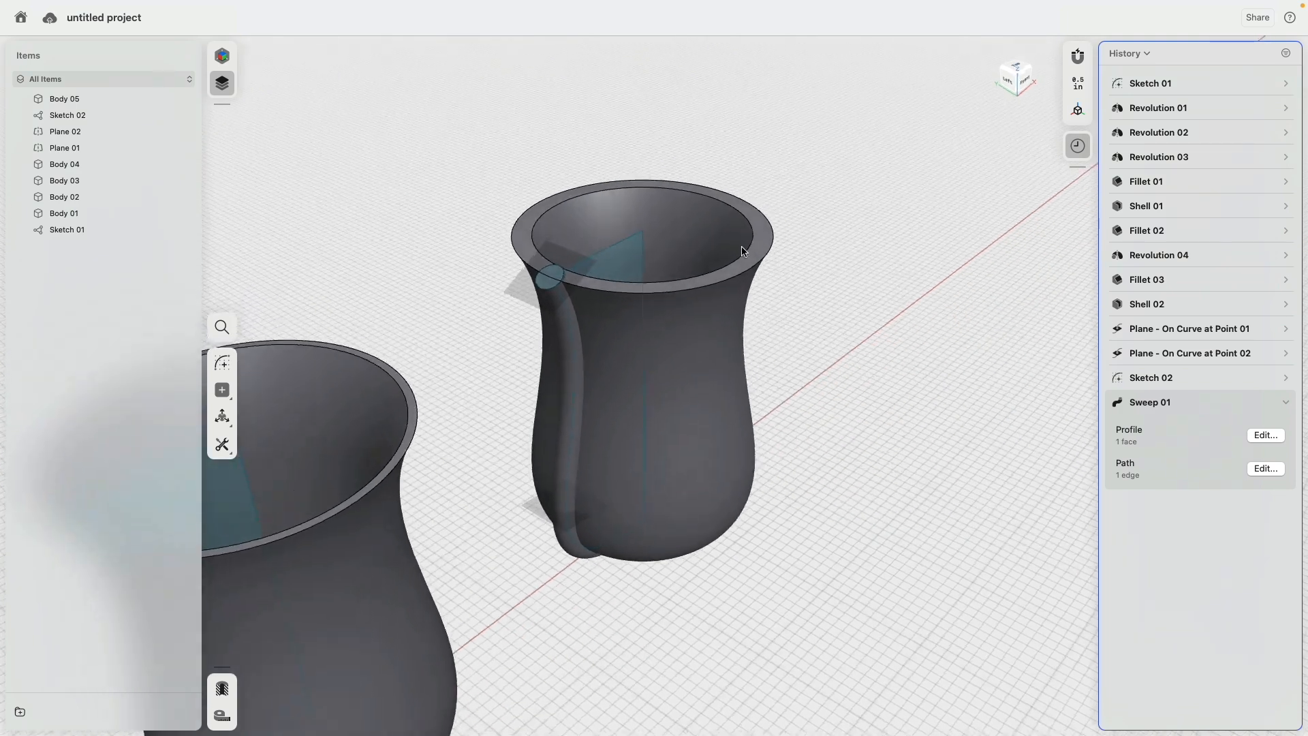
{"action": "left_click", "coordinate": [545, 284]}
{"action": "key", "text": "e"}
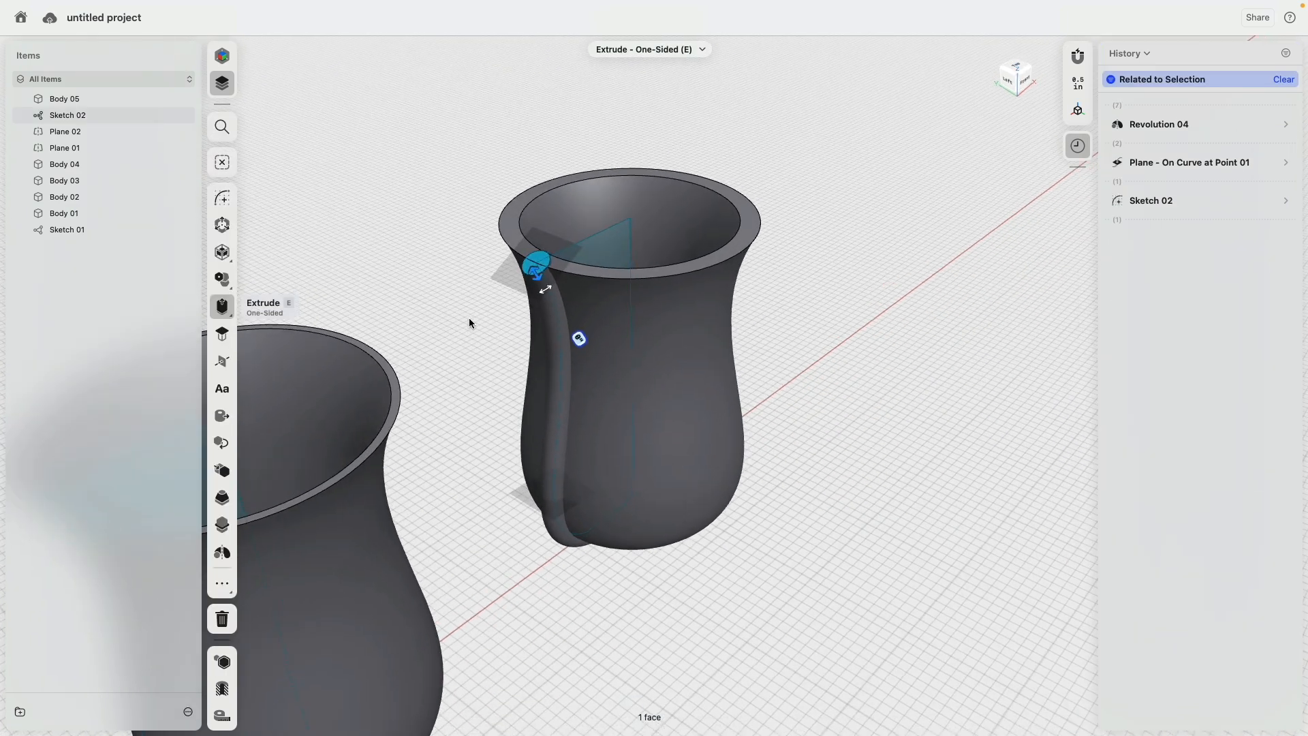
{"action": "scroll", "coordinate": [467, 321], "scroll_direction": "down", "scroll_amount": 2}
{"action": "right_click_drag", "start_coordinate": [523, 396], "coordinate": [429, 405]}
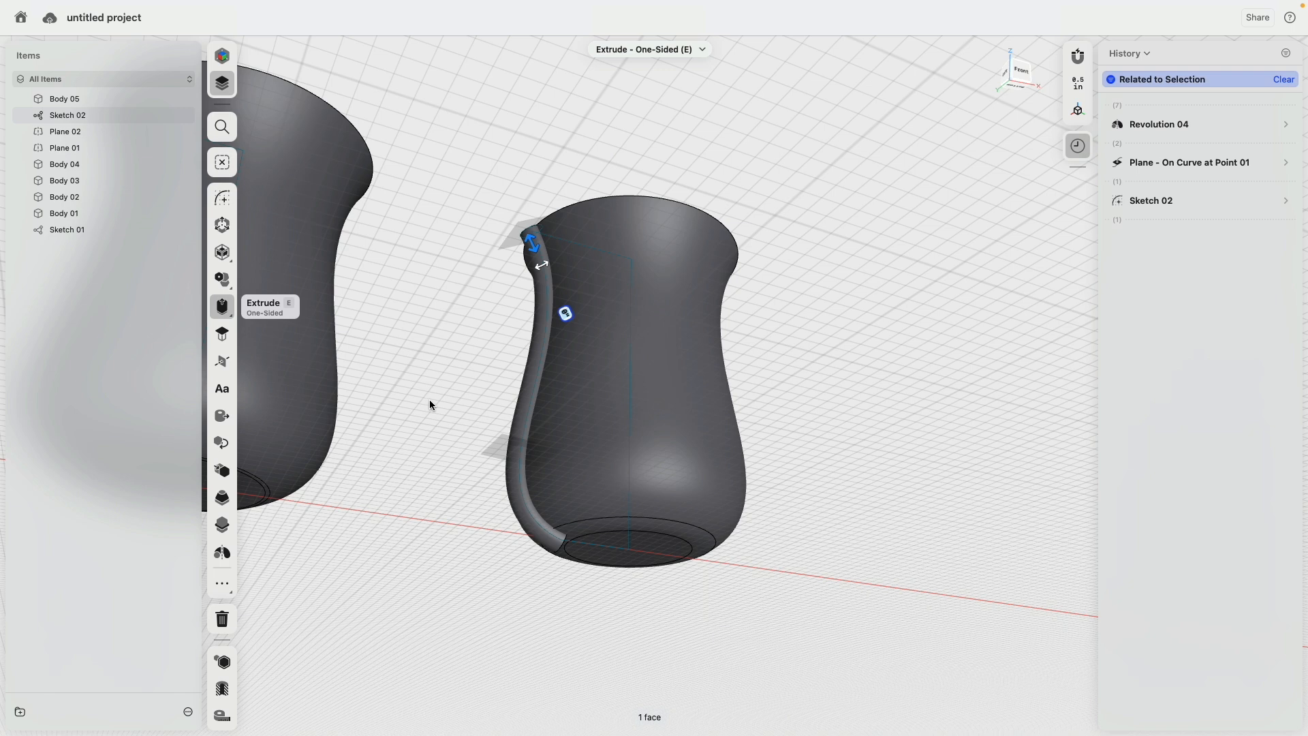
{"action": "left_click", "coordinate": [450, 407]}
Step: Split the handle body at the lower construction plane and delete the piece below it
{"action": "scroll", "coordinate": [488, 455], "scroll_direction": "up", "scroll_amount": 5}
{"action": "left_click", "coordinate": [501, 451]}
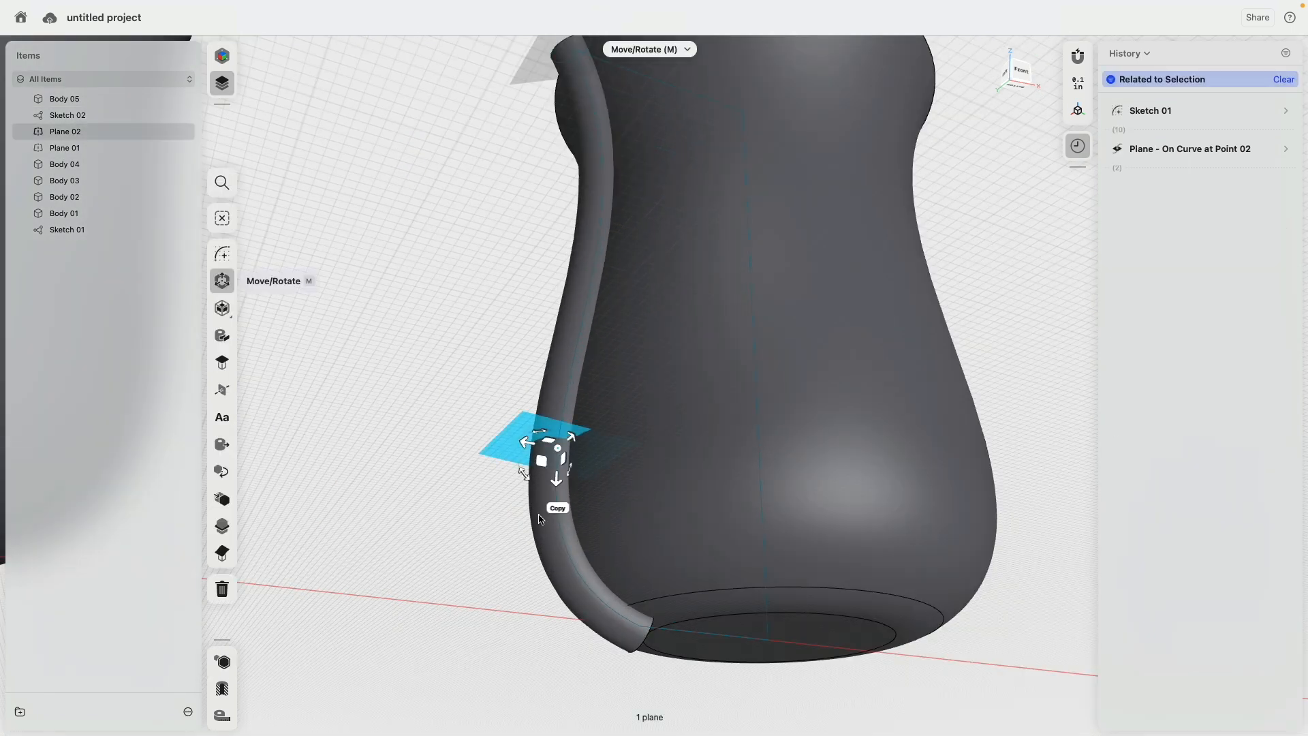
{"action": "left_click", "coordinate": [557, 562]}
{"action": "left_click", "coordinate": [223, 419]}
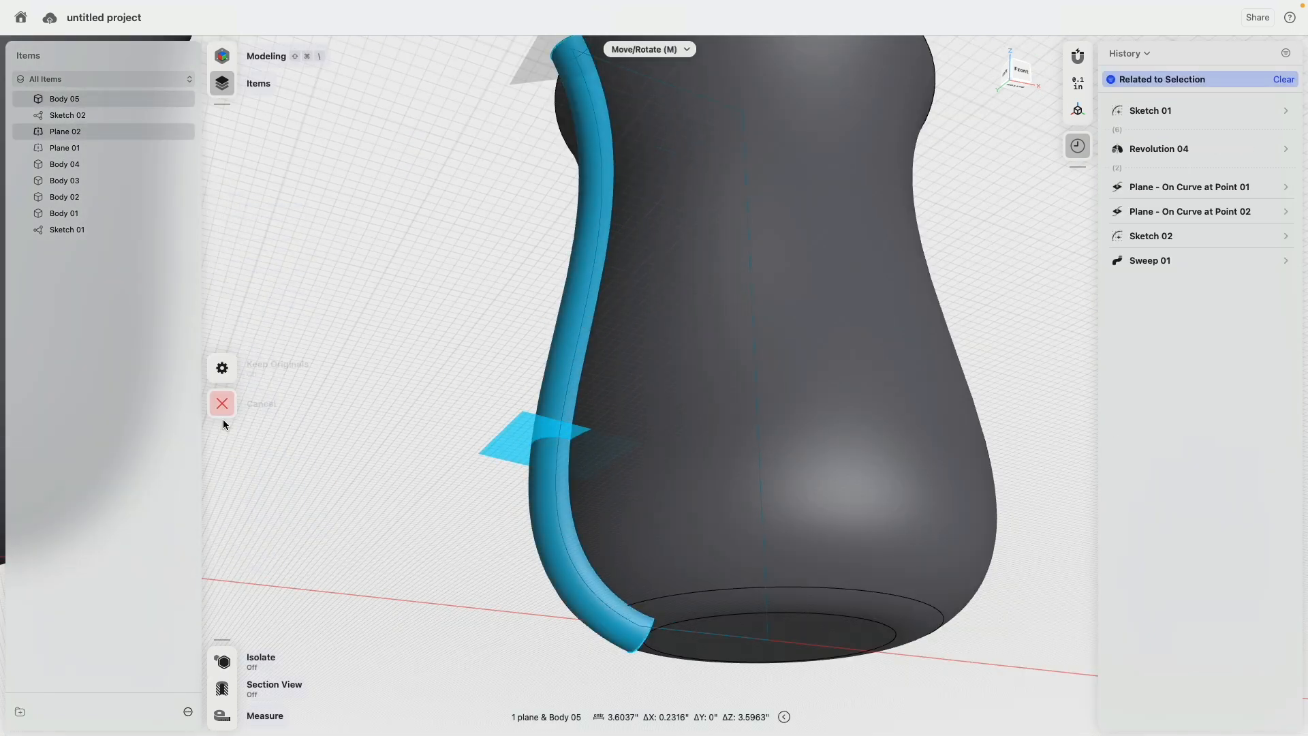
{"action": "left_click", "coordinate": [220, 347]}
{"action": "left_click", "coordinate": [545, 498]}
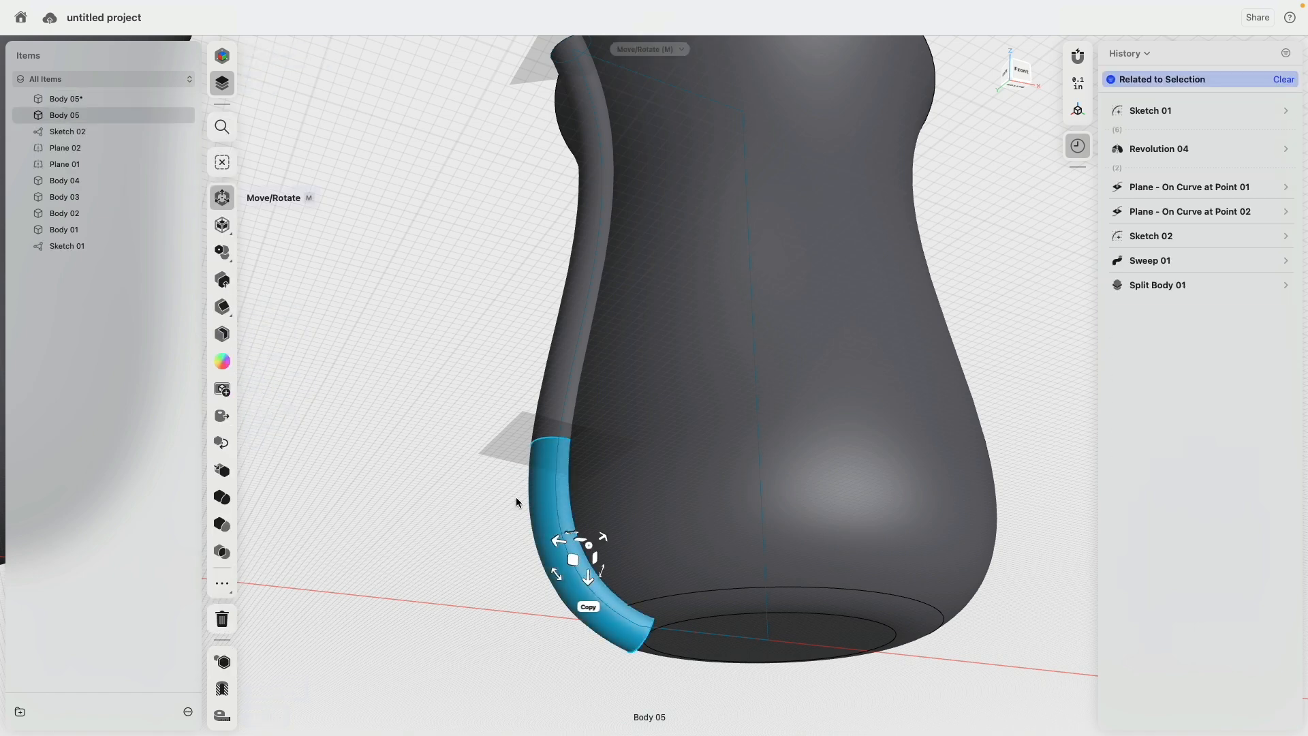
{"action": "key", "text": "Delete"}
Step: Fillet the edge of the handle's lower cut face with a radius of about 0.53 in
{"action": "right_click_drag", "start_coordinate": [509, 497], "coordinate": [517, 472]}
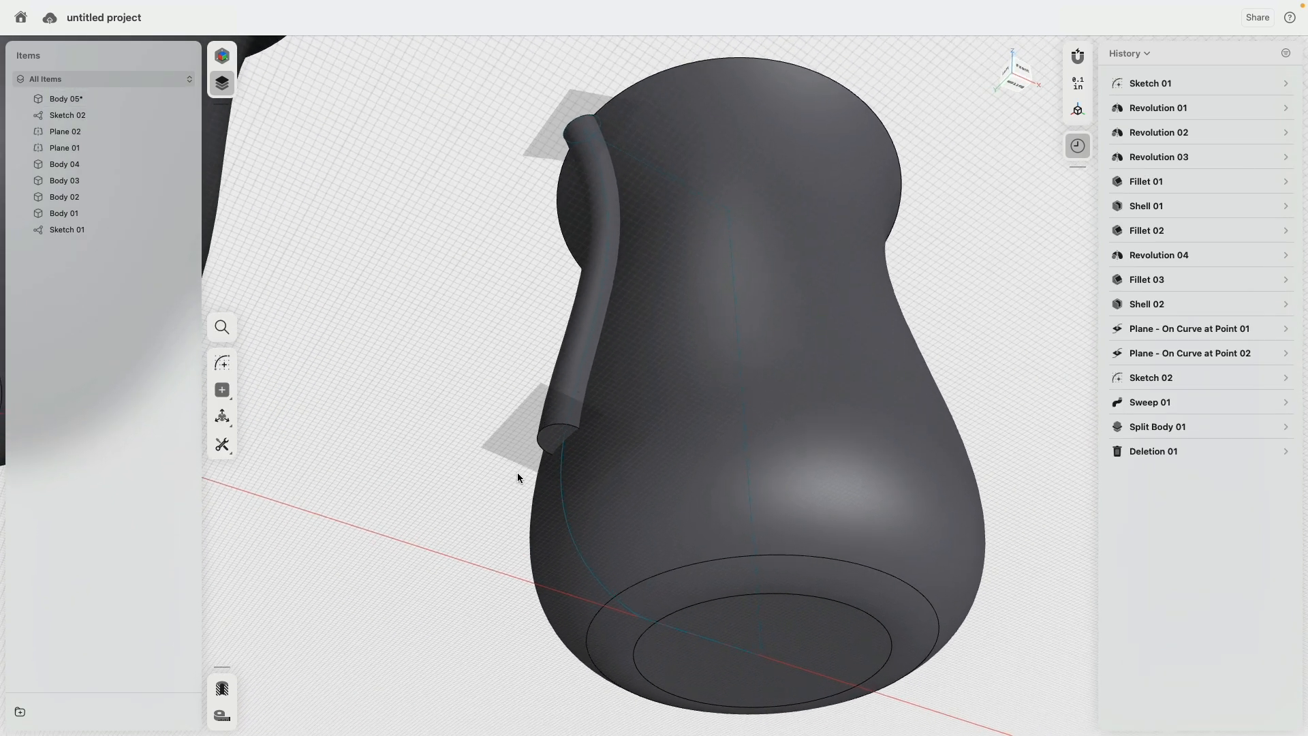
{"action": "scroll", "coordinate": [522, 471], "scroll_direction": "up", "scroll_amount": 3}
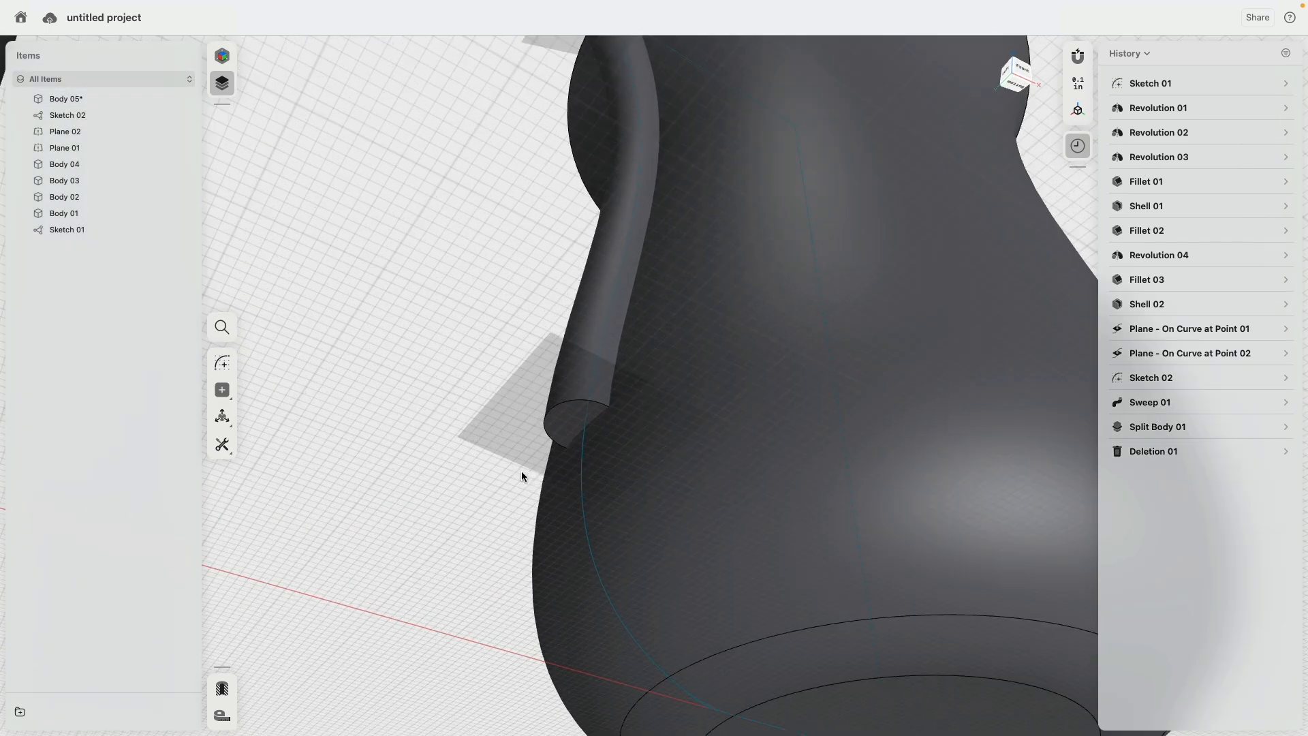
{"action": "left_click", "coordinate": [581, 407]}
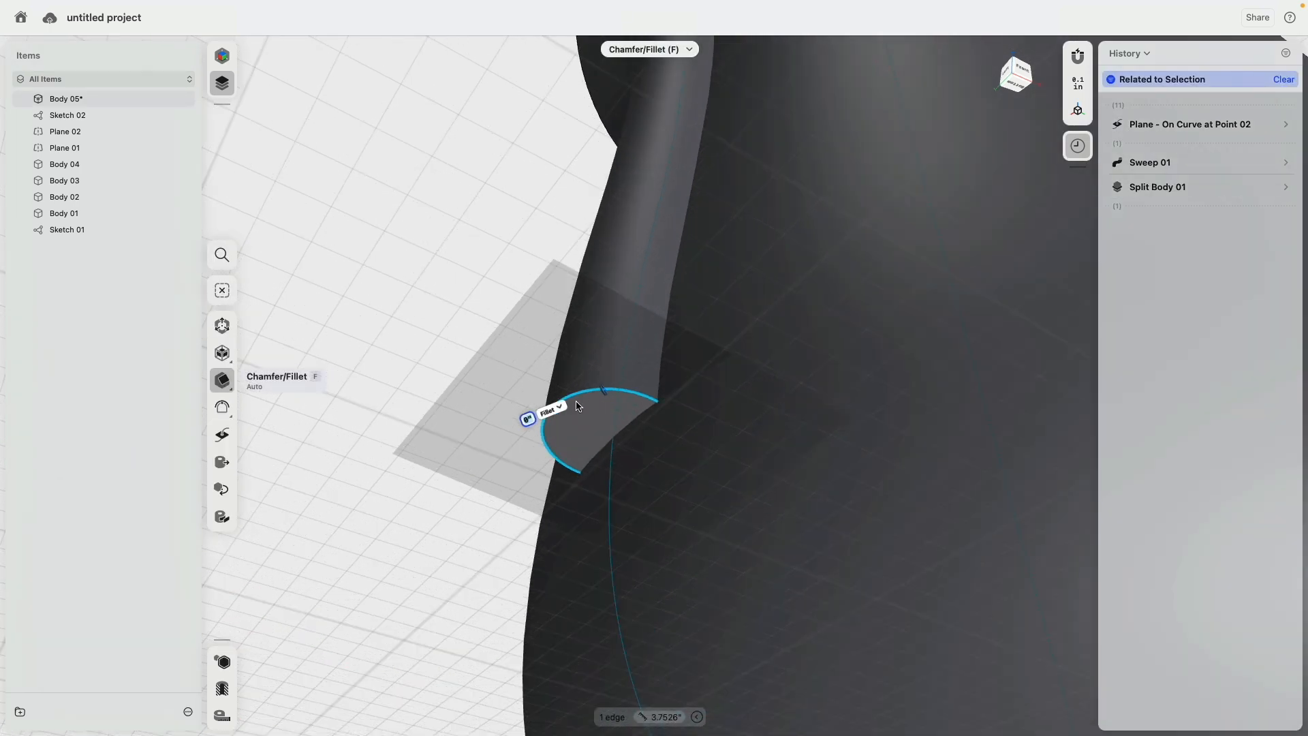
{"action": "right_click_drag", "start_coordinate": [576, 403], "coordinate": [570, 417]}
{"action": "left_click_drag", "start_coordinate": [570, 392], "coordinate": [533, 414]}
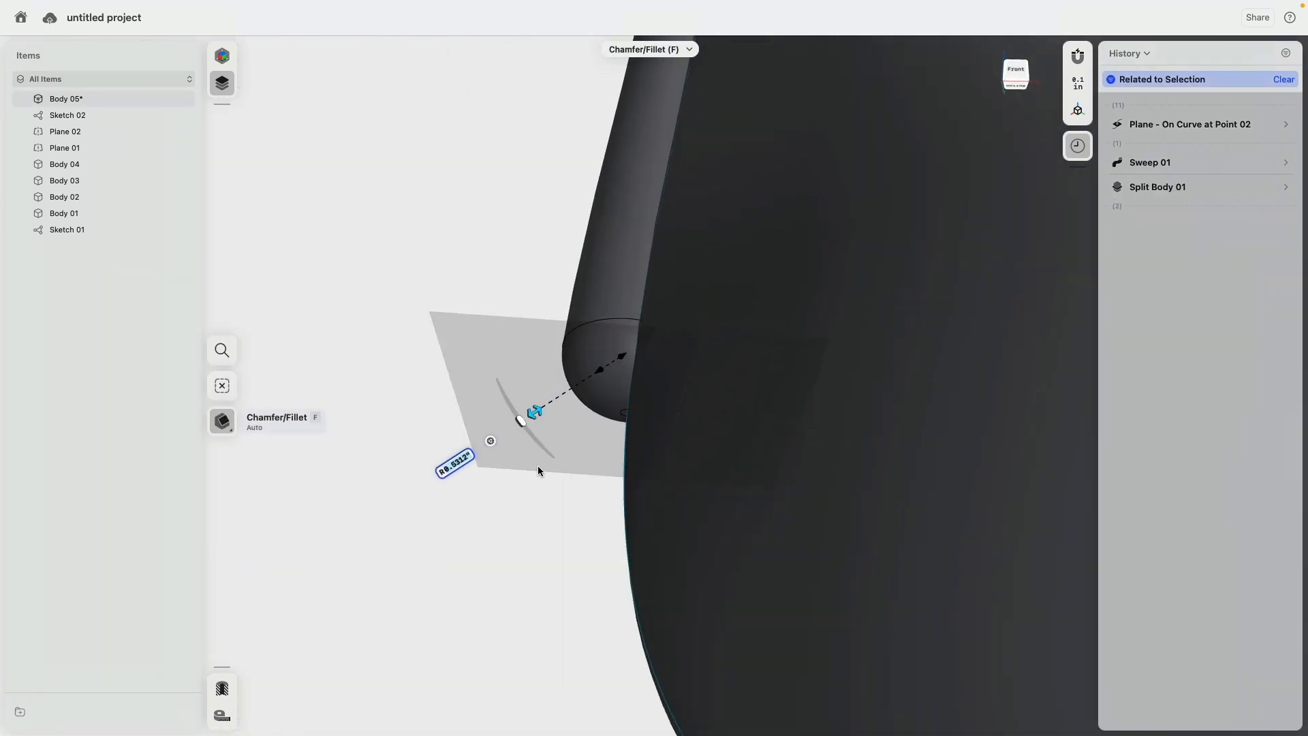
{"action": "left_click", "coordinate": [543, 539]}
Step: Set the diameter of the handle's profile circle in Sketch 02 to 1 in
{"action": "left_click", "coordinate": [581, 333]}
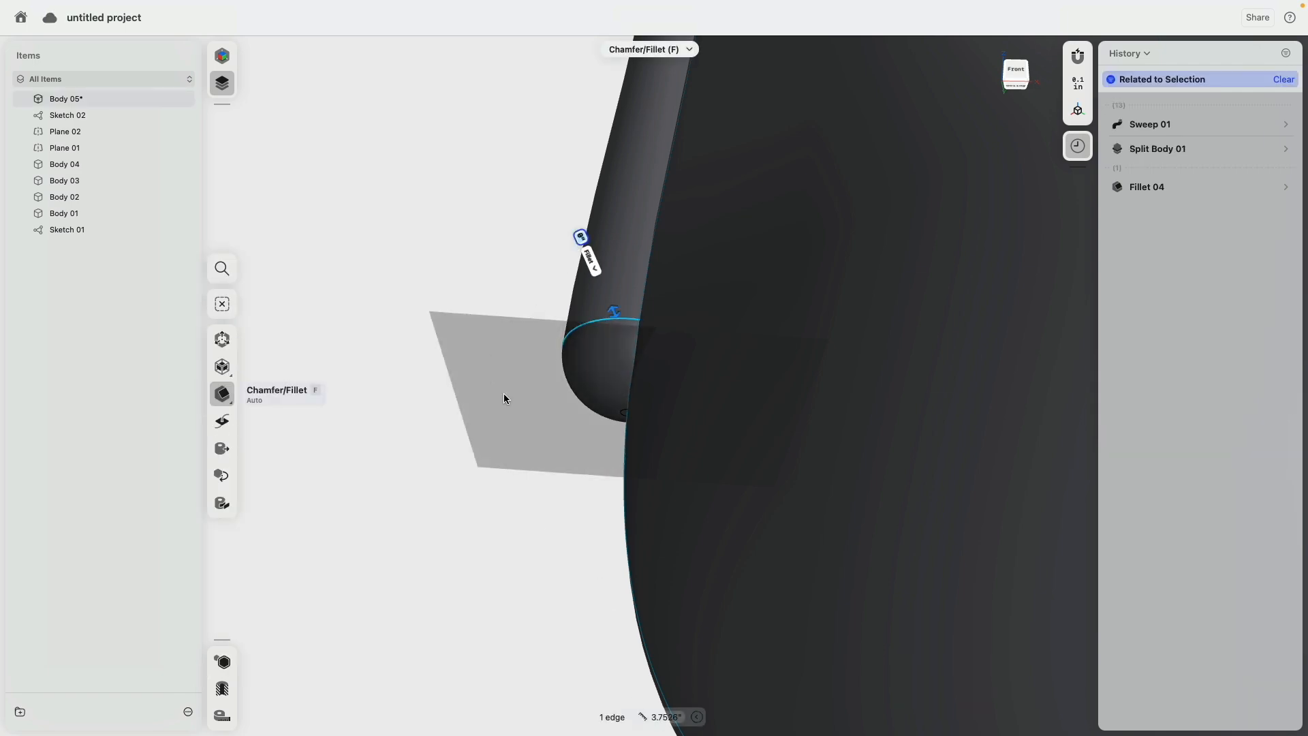
{"action": "scroll", "coordinate": [504, 394], "scroll_direction": "down", "scroll_amount": 5}
{"action": "right_click_drag", "start_coordinate": [447, 280], "coordinate": [591, 401]}
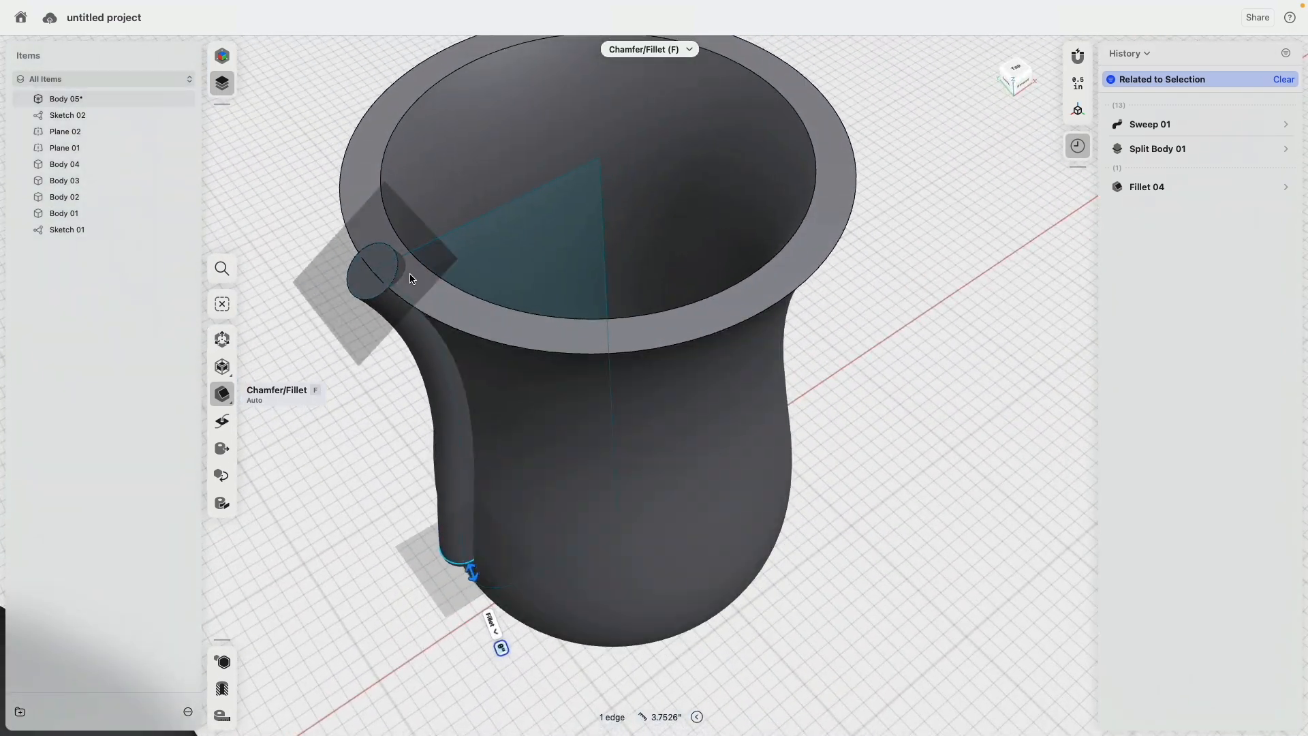
{"action": "scroll", "coordinate": [382, 272], "scroll_direction": "up", "scroll_amount": 5}
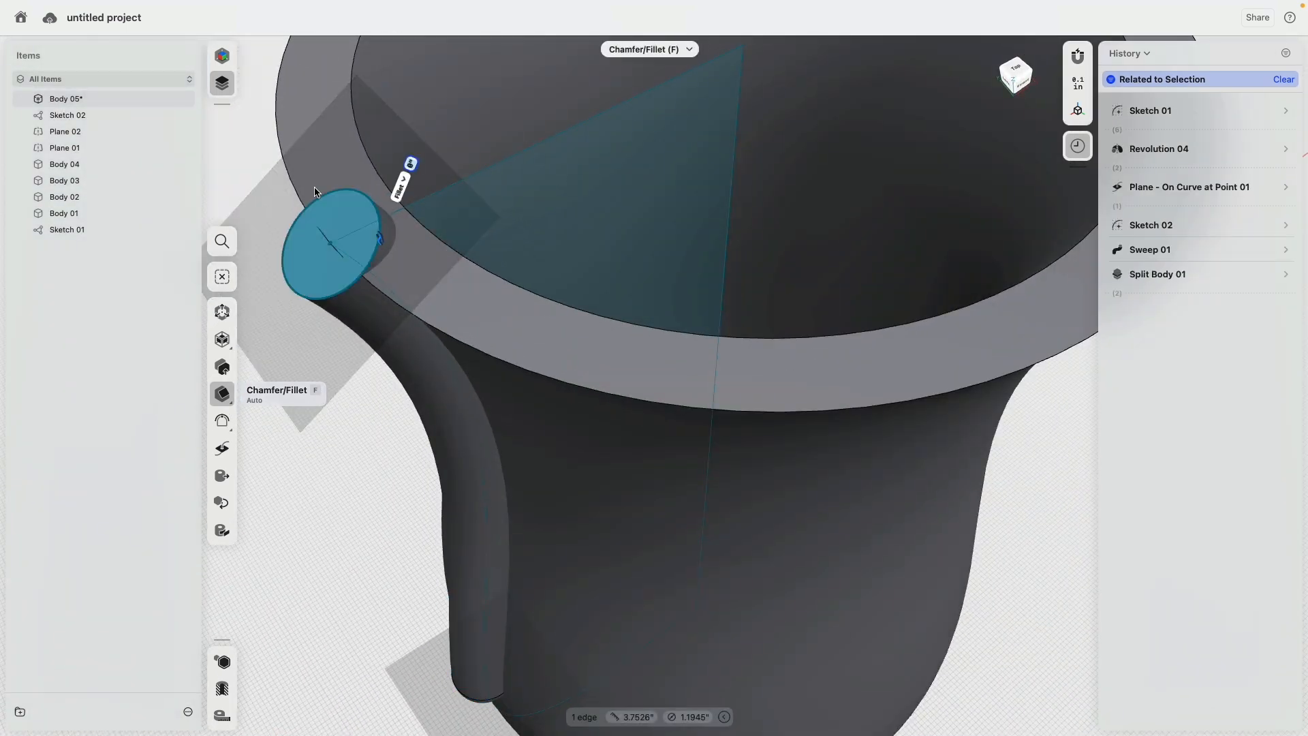
{"action": "left_click", "coordinate": [91, 113]}
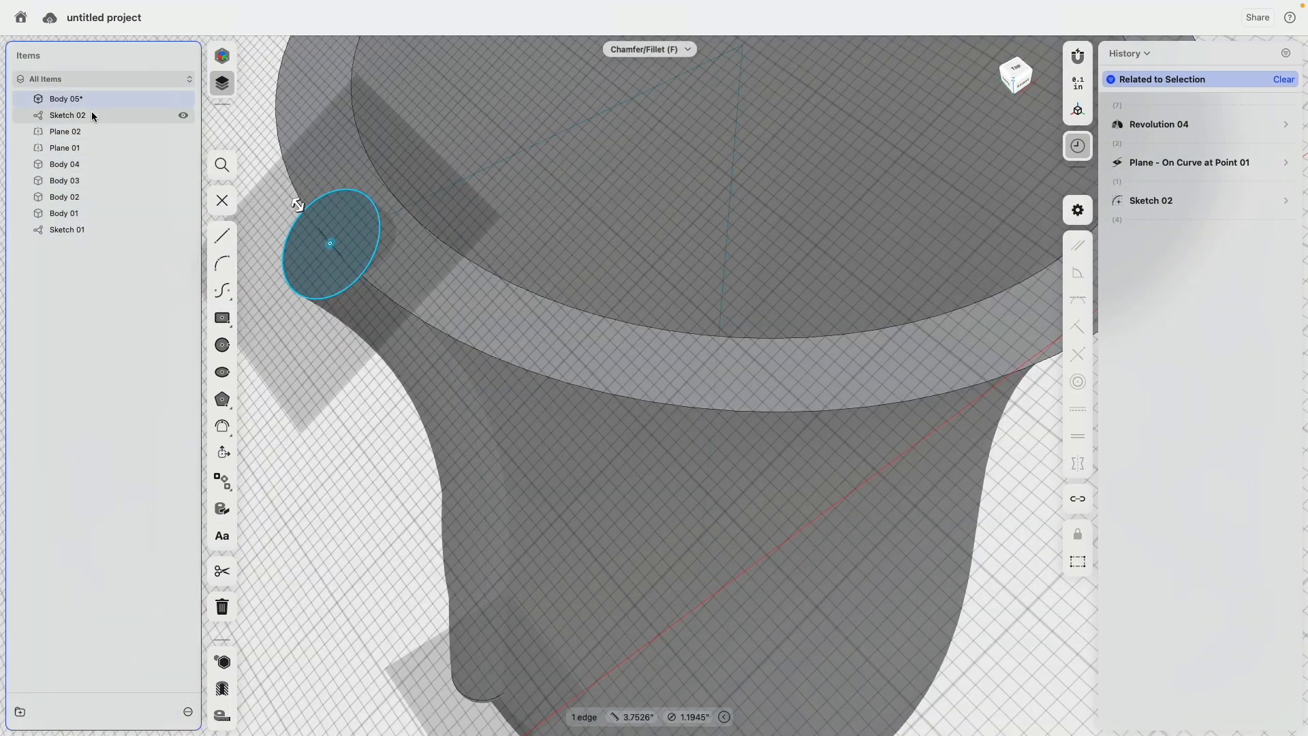
{"action": "left_click", "coordinate": [298, 221]}
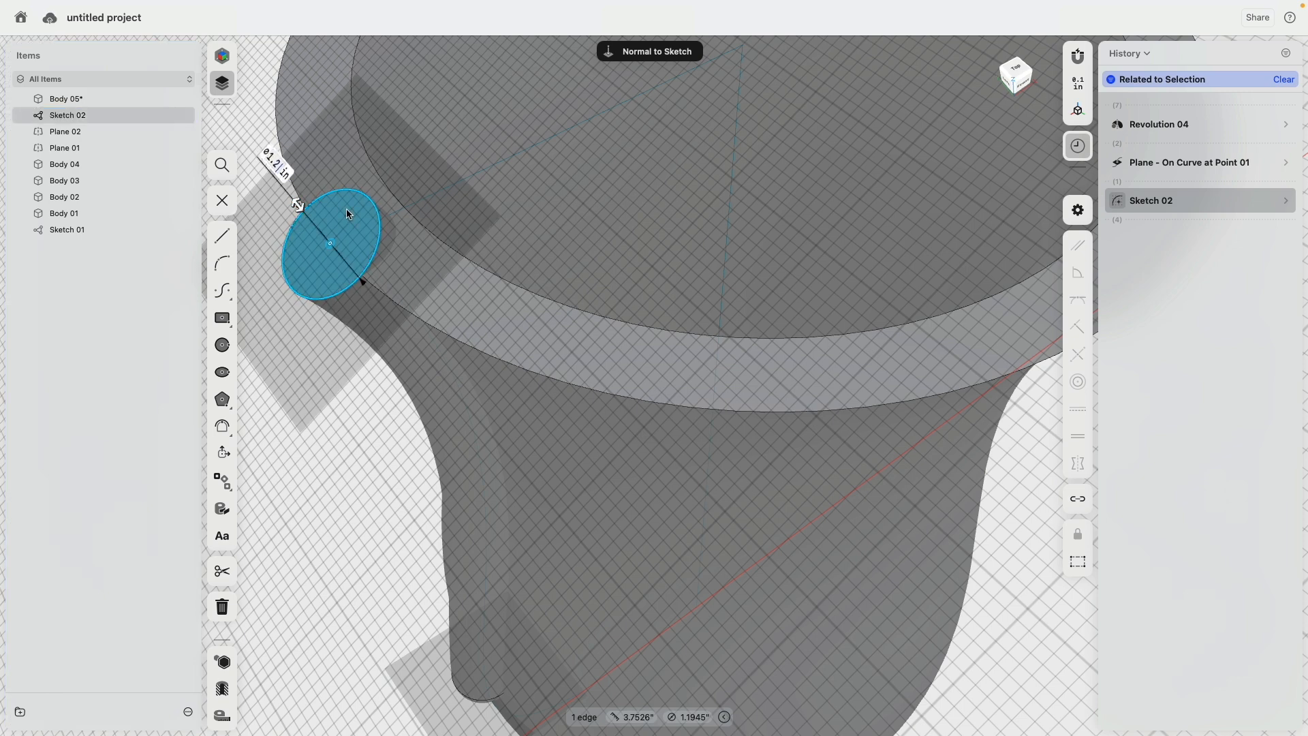
{"action": "key", "text": "Return"}
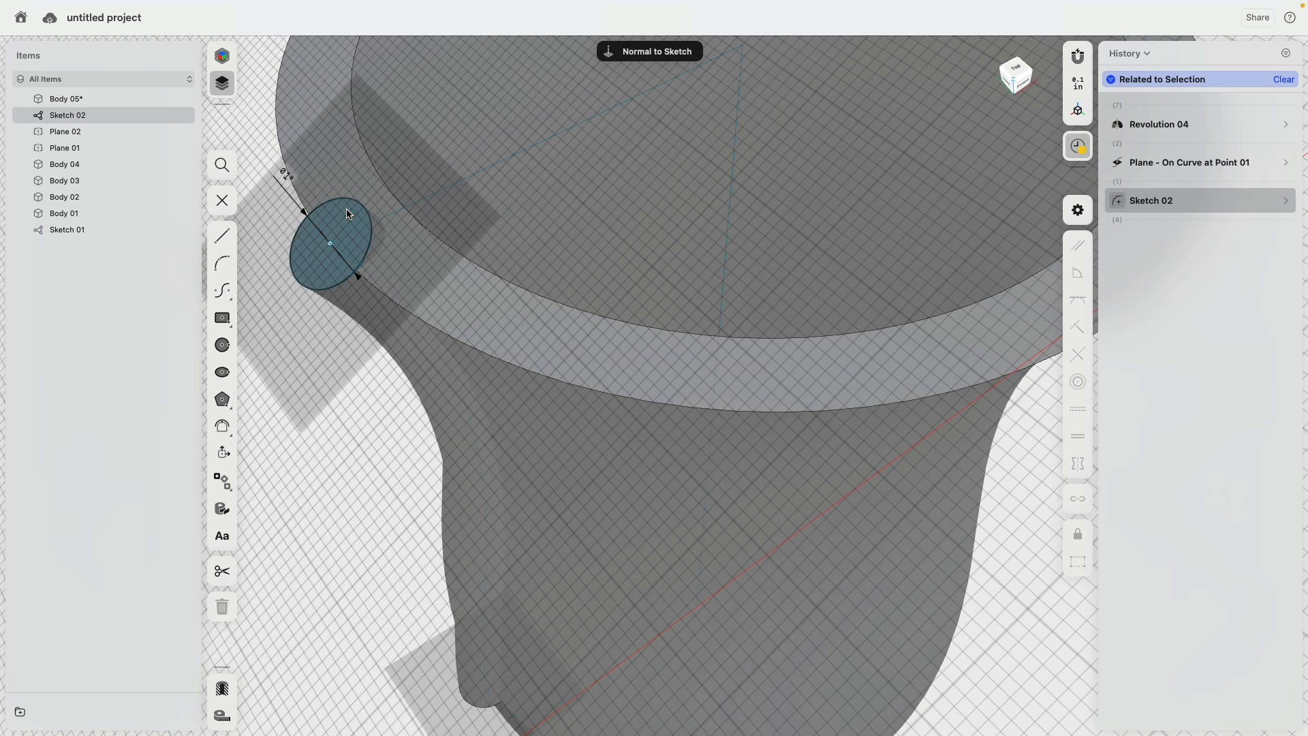
{"action": "scroll", "coordinate": [427, 415], "scroll_direction": "down", "scroll_amount": 8}
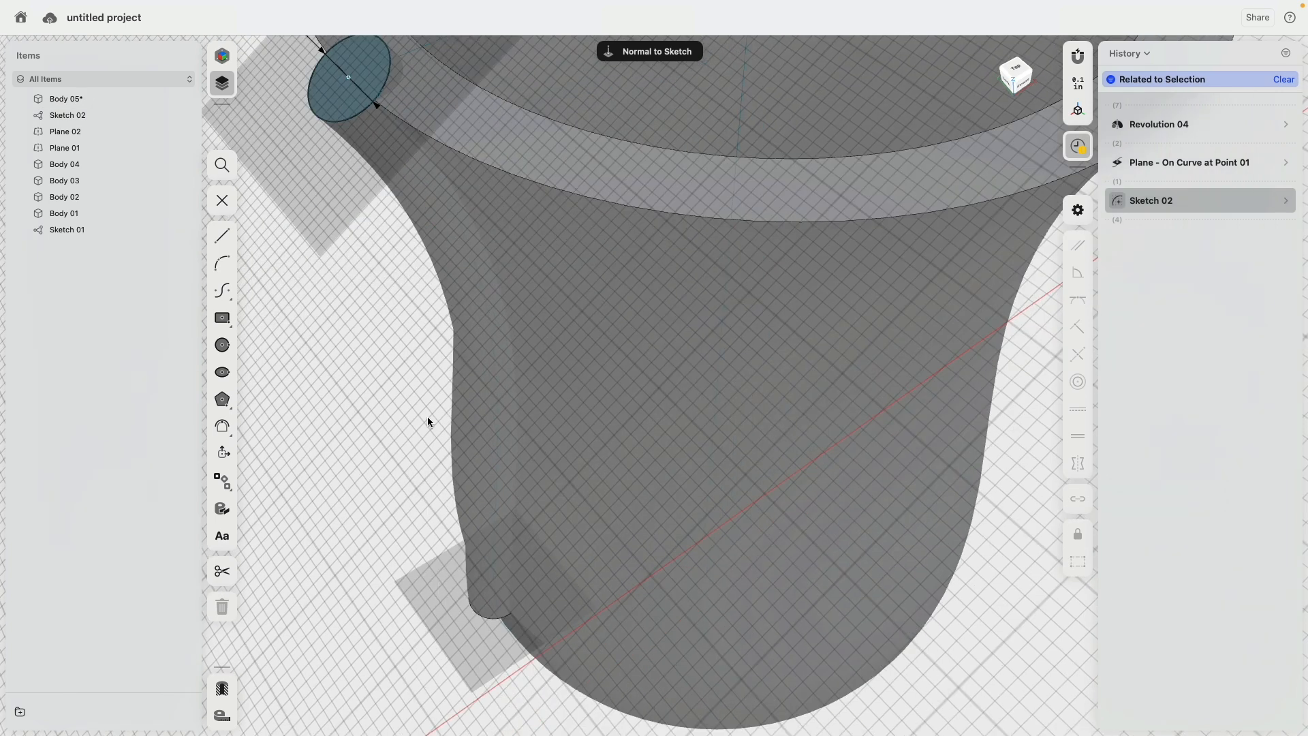
{"action": "key", "text": "Escape"}
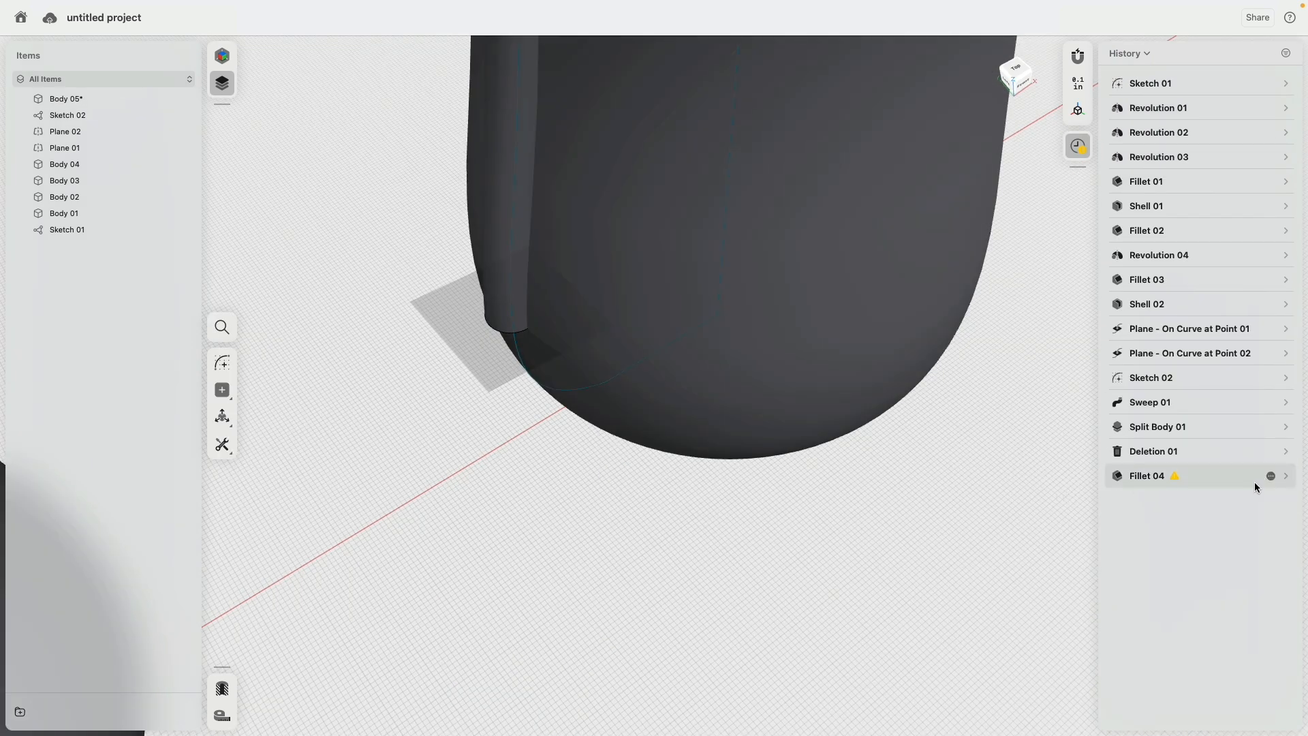
Step: Set the radius of Fillet 04 on the handle's lower end to 0.5 in
{"action": "left_click", "coordinate": [1287, 478]}
{"action": "left_click", "coordinate": [1284, 583]}
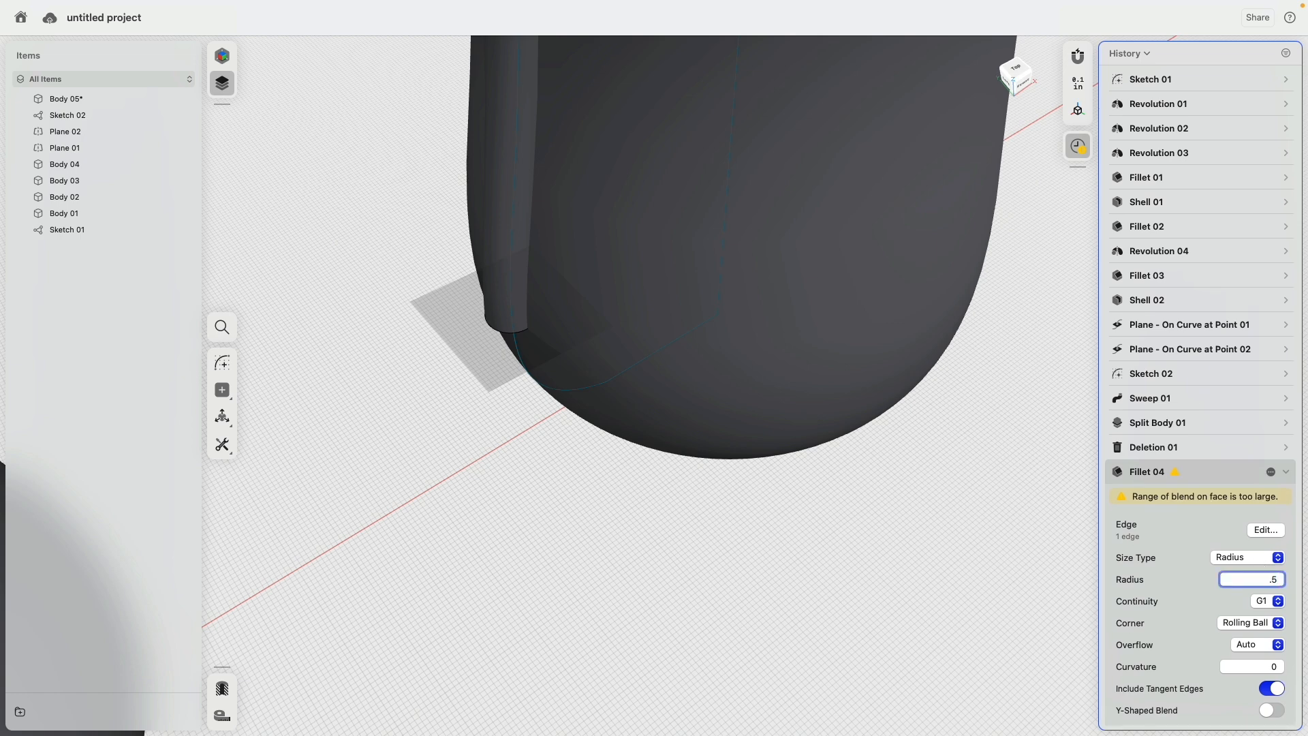
{"action": "key", "text": "Return"}
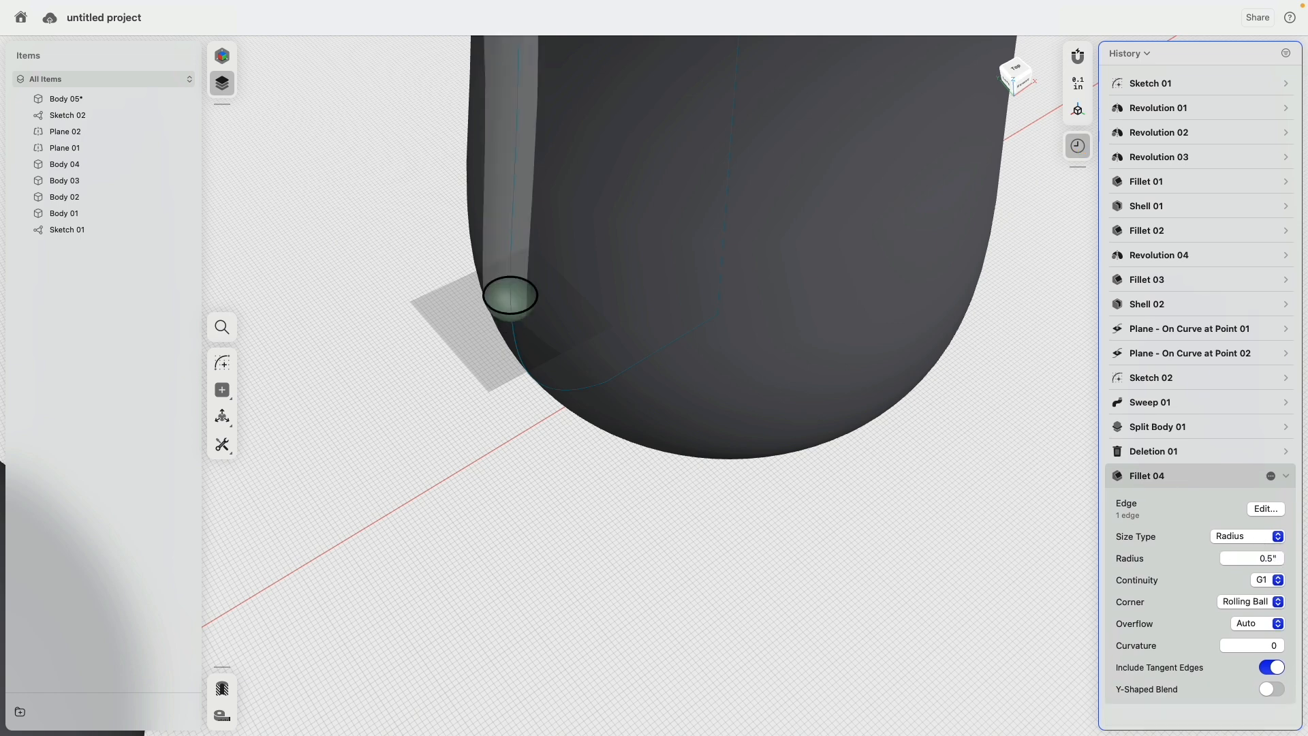
{"action": "right_click_drag", "start_coordinate": [553, 519], "coordinate": [548, 407]}
{"action": "scroll", "coordinate": [519, 390], "scroll_direction": "up", "scroll_amount": 10}
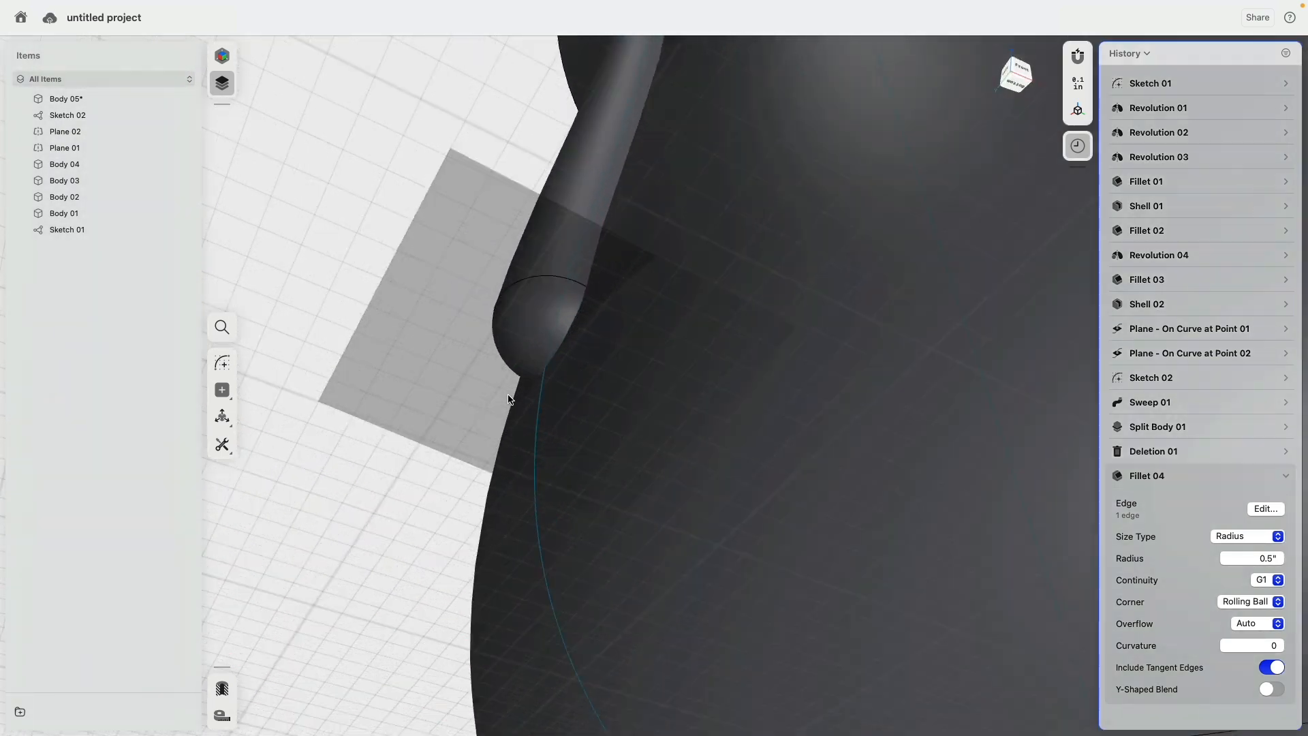
{"action": "left_click", "coordinate": [414, 545]}
Step: Subtract the handle body from the second vase's body
{"action": "scroll", "coordinate": [412, 545], "scroll_direction": "down", "scroll_amount": 4}
{"action": "scroll", "coordinate": [411, 545], "scroll_direction": "down", "scroll_amount": 5}
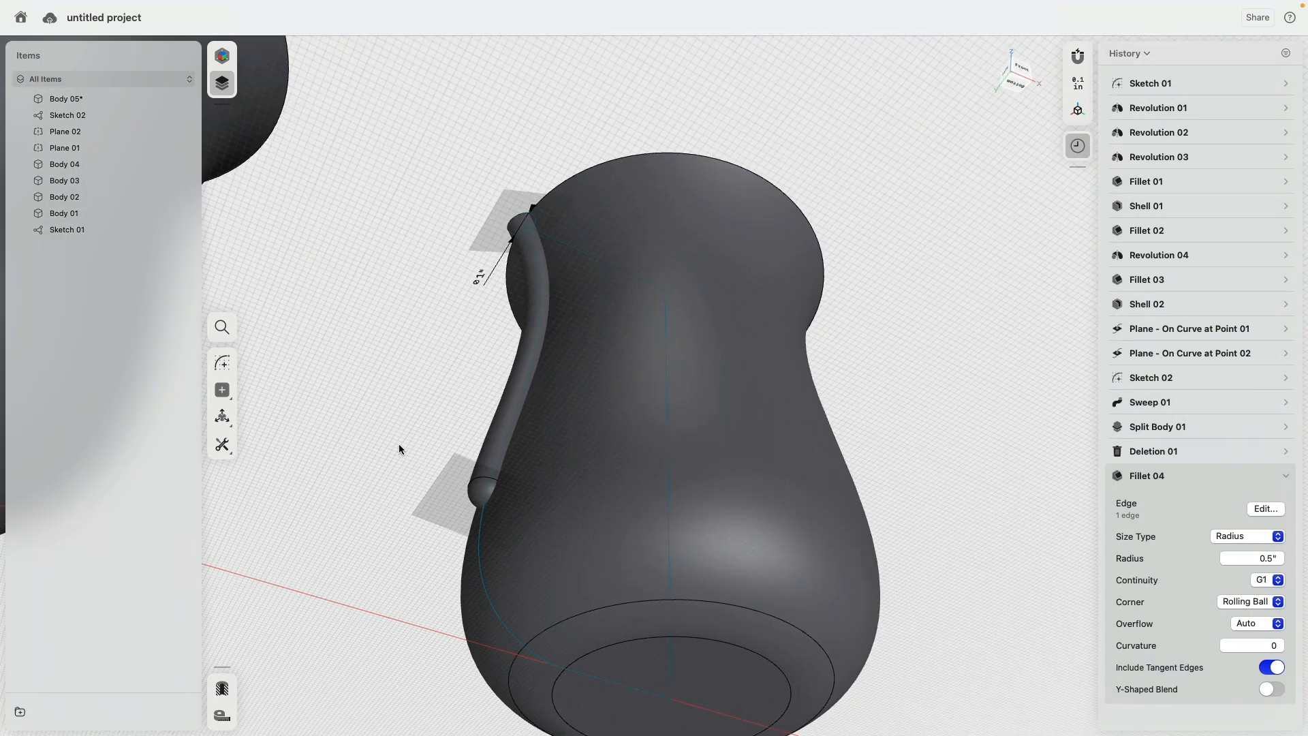
{"action": "left_click", "coordinate": [594, 213]}
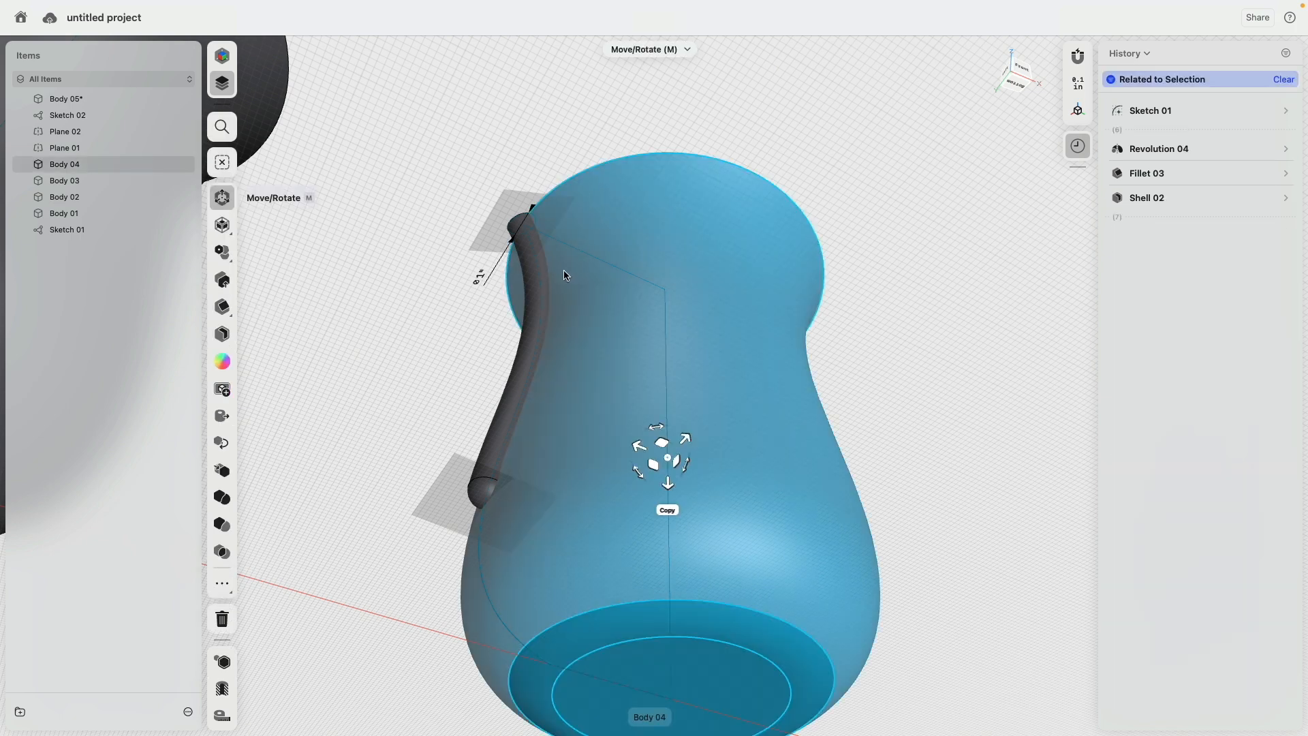
{"action": "left_click", "coordinate": [544, 286]}
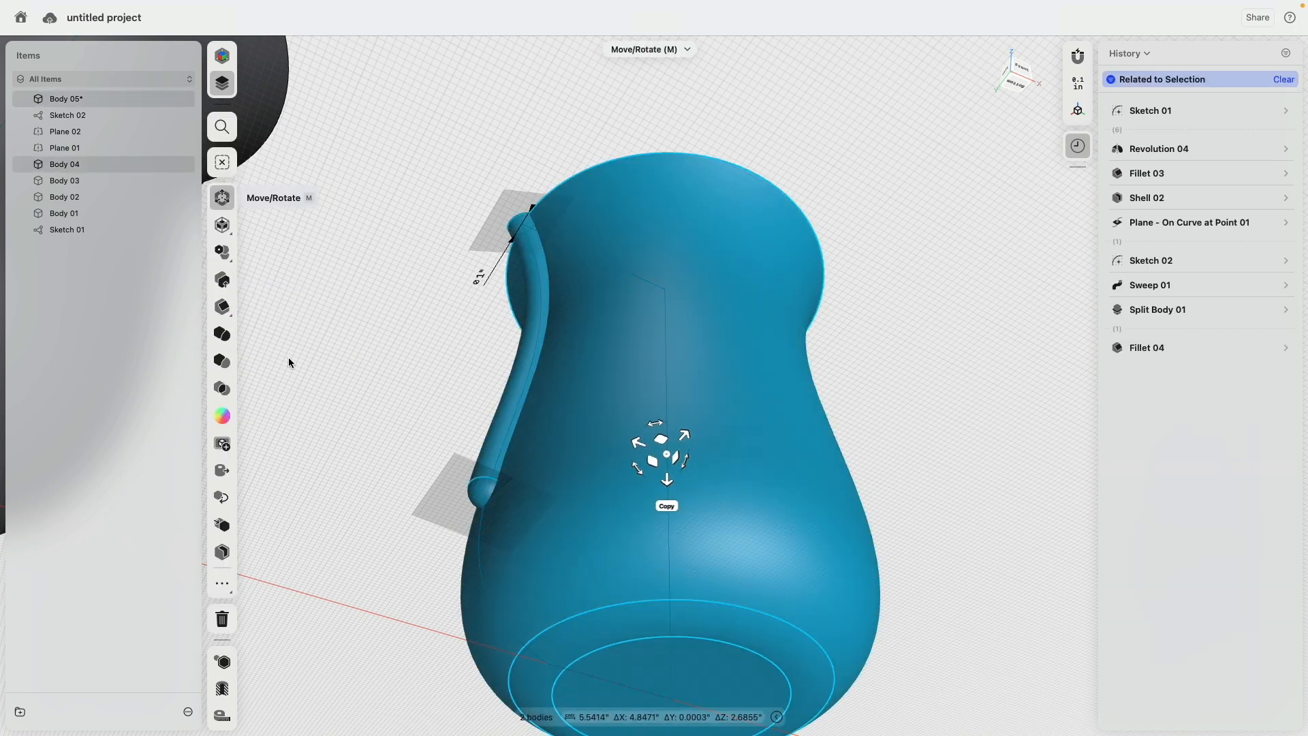
{"action": "left_click", "coordinate": [230, 362]}
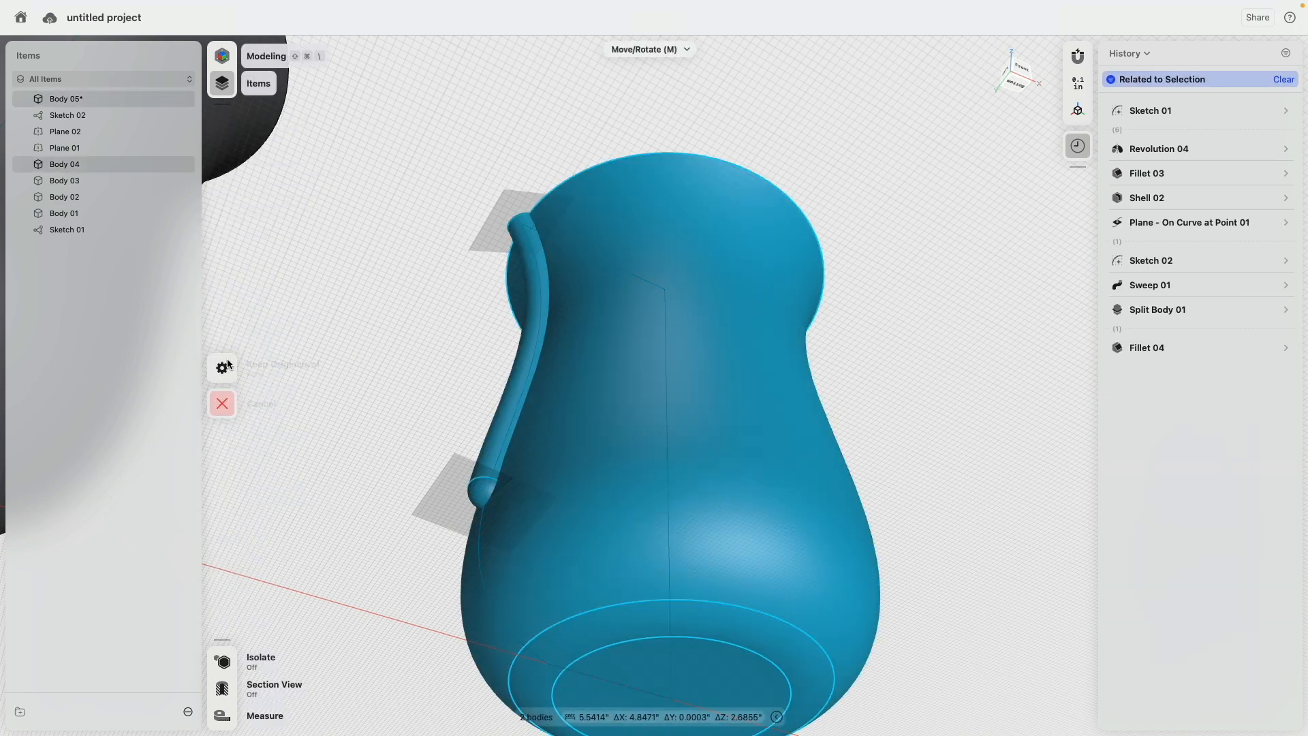
{"action": "left_click", "coordinate": [246, 349]}
Step: Move the centre of the 1 in profile circle in Sketch 02 slightly outward from the vase's rim
{"action": "mouse_move", "coordinate": [404, 321]}
{"action": "right_mouse_down"}
{"action": "mouse_move", "coordinate": [398, 390]}
{"action": "mouse_move", "coordinate": [423, 436]}
{"action": "mouse_move", "coordinate": [506, 441]}
{"action": "mouse_move", "coordinate": [363, 435]}
{"action": "right_mouse_up"}
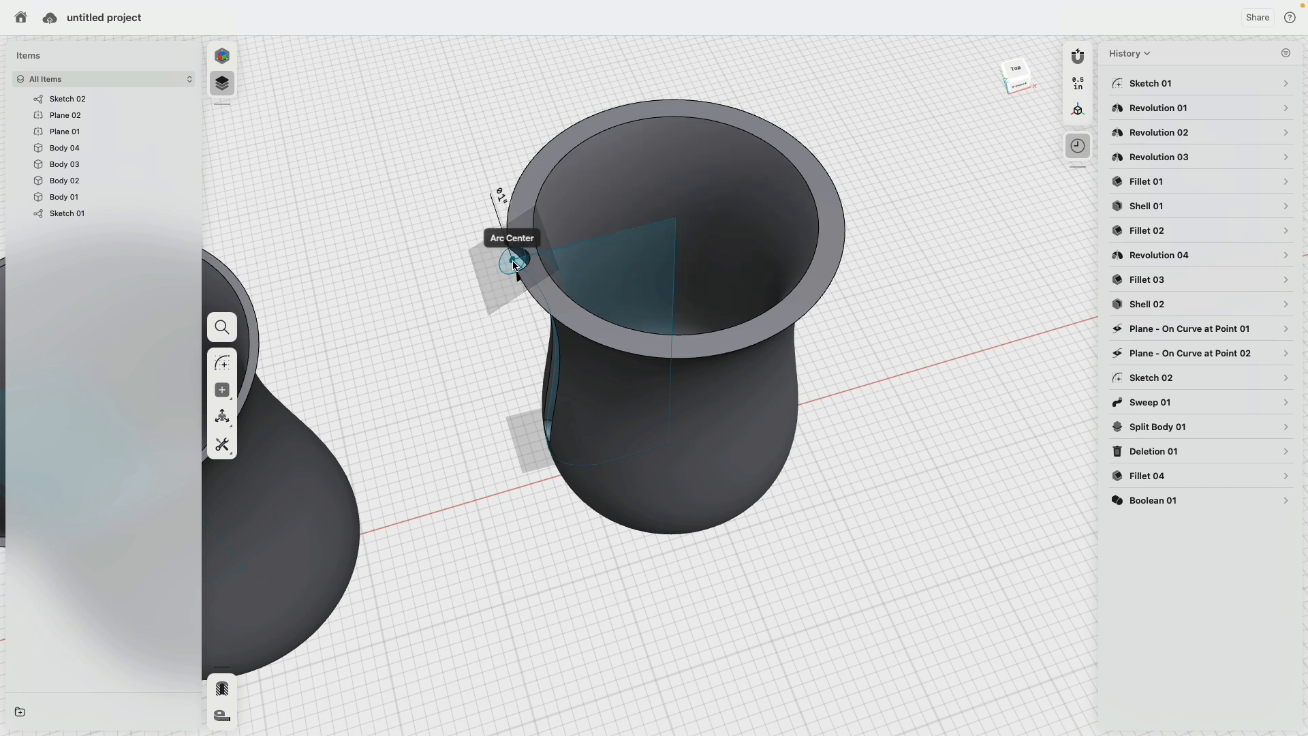
{"action": "scroll", "coordinate": [462, 283], "scroll_direction": "up", "scroll_amount": 10}
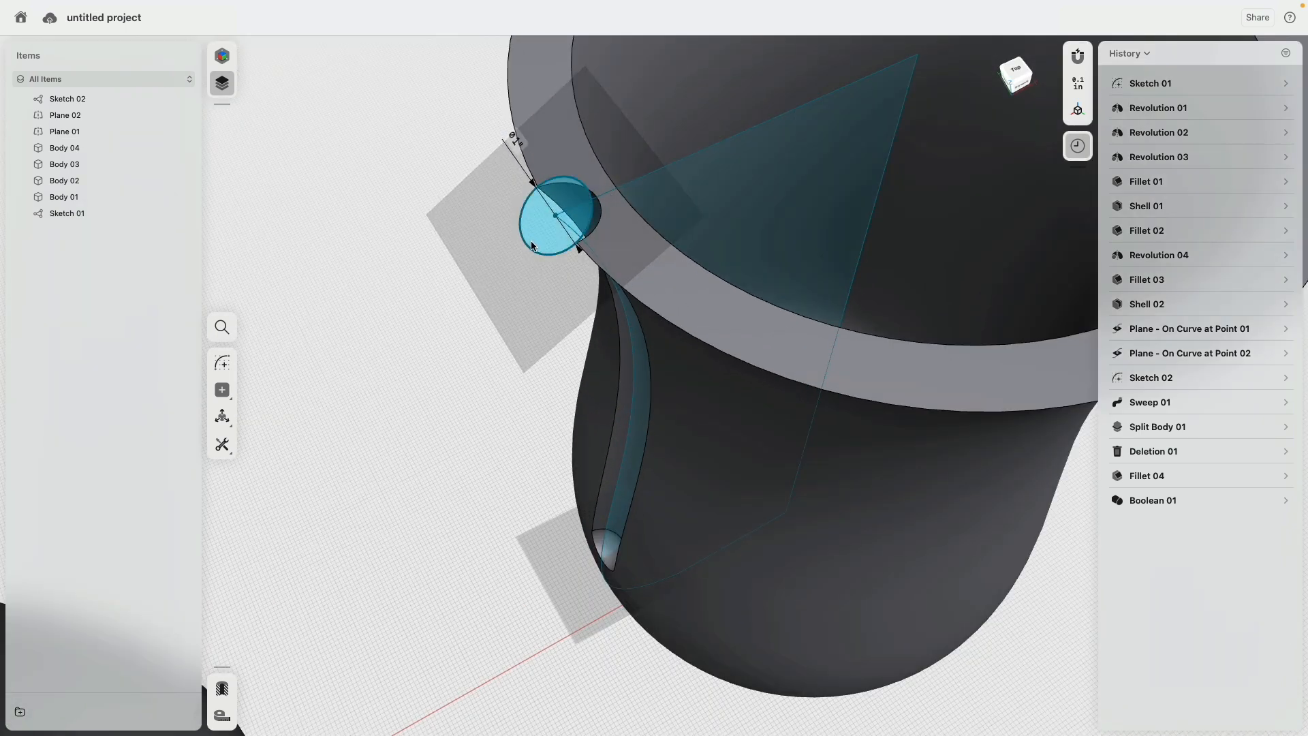
{"action": "double_click", "coordinate": [534, 250]}
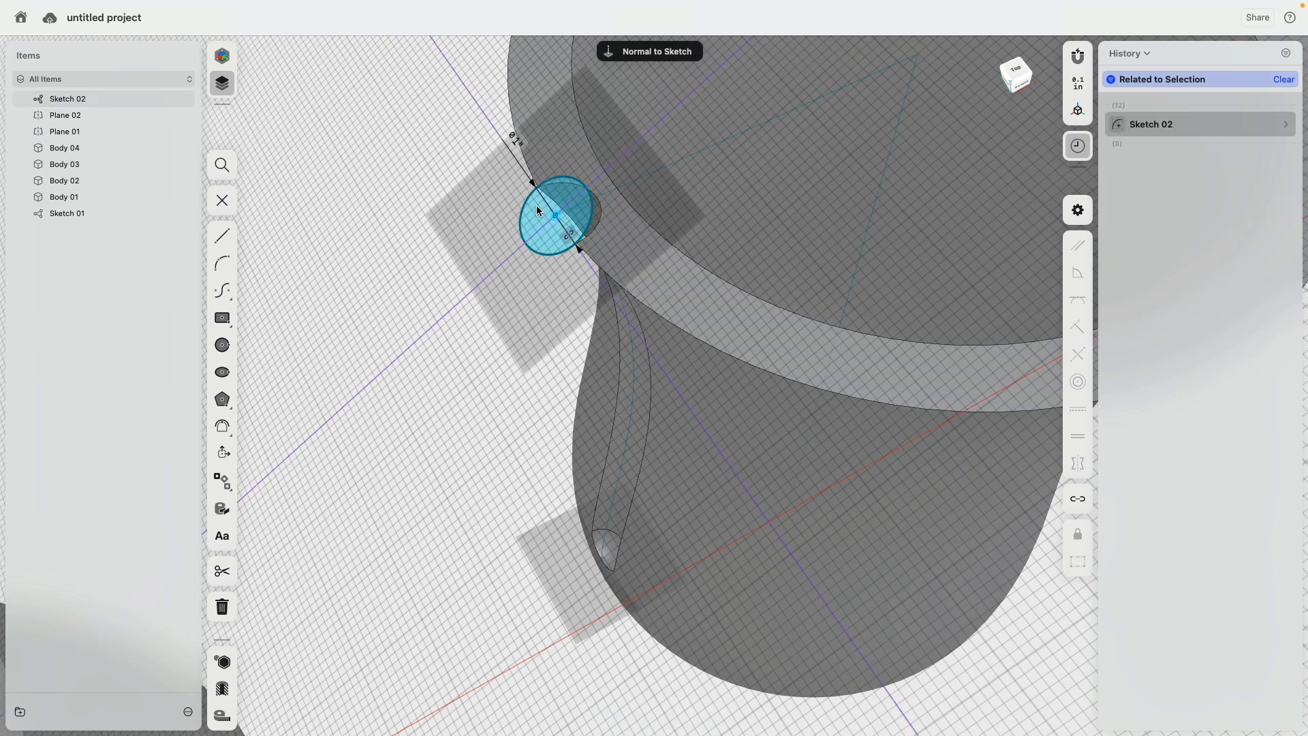
{"action": "scroll", "coordinate": [564, 220], "scroll_direction": "up", "scroll_amount": 5}
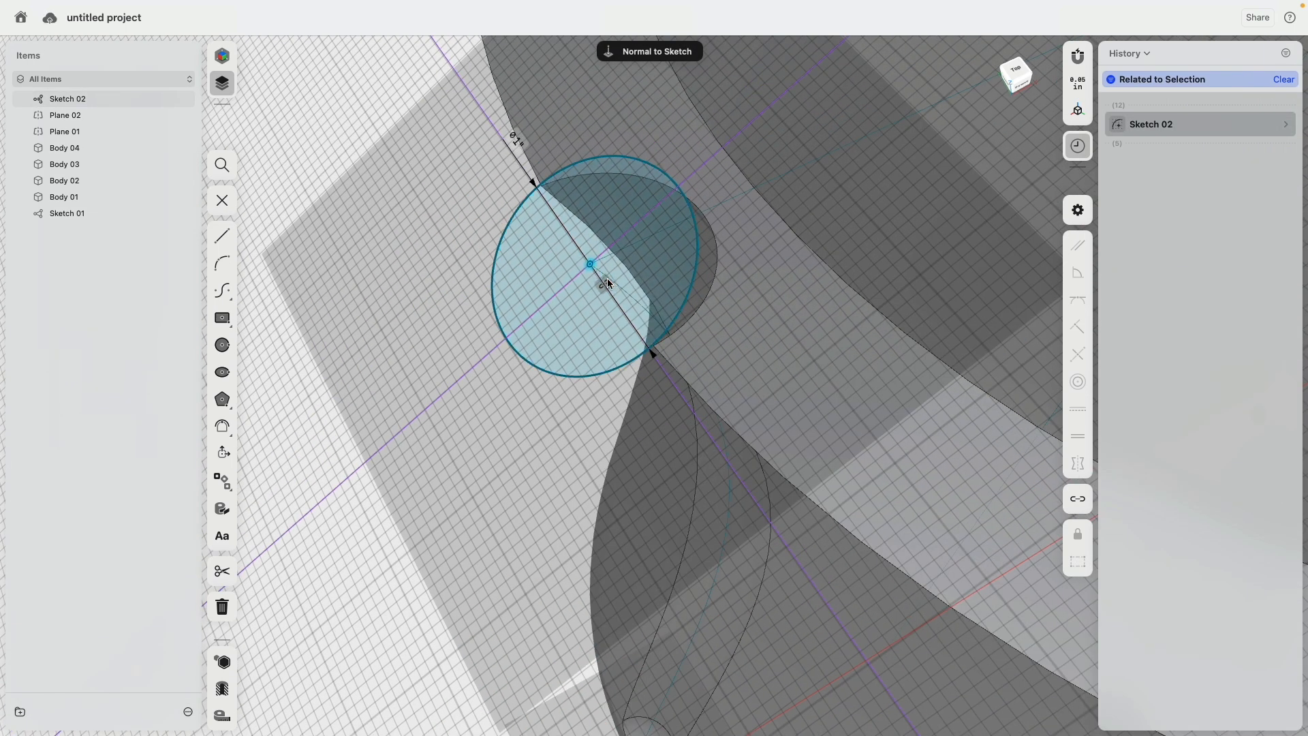
{"action": "left_click", "coordinate": [610, 288]}
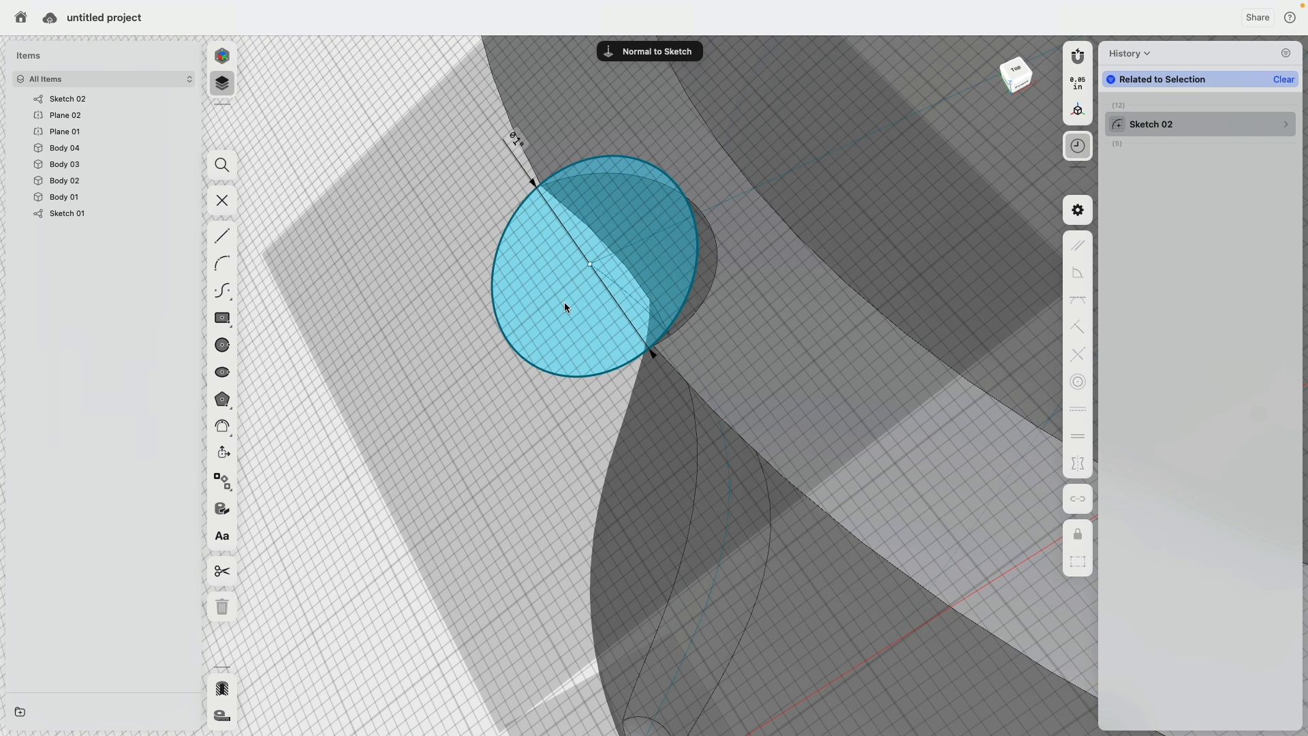
{"action": "left_click_drag", "start_coordinate": [590, 267], "coordinate": [564, 287]}
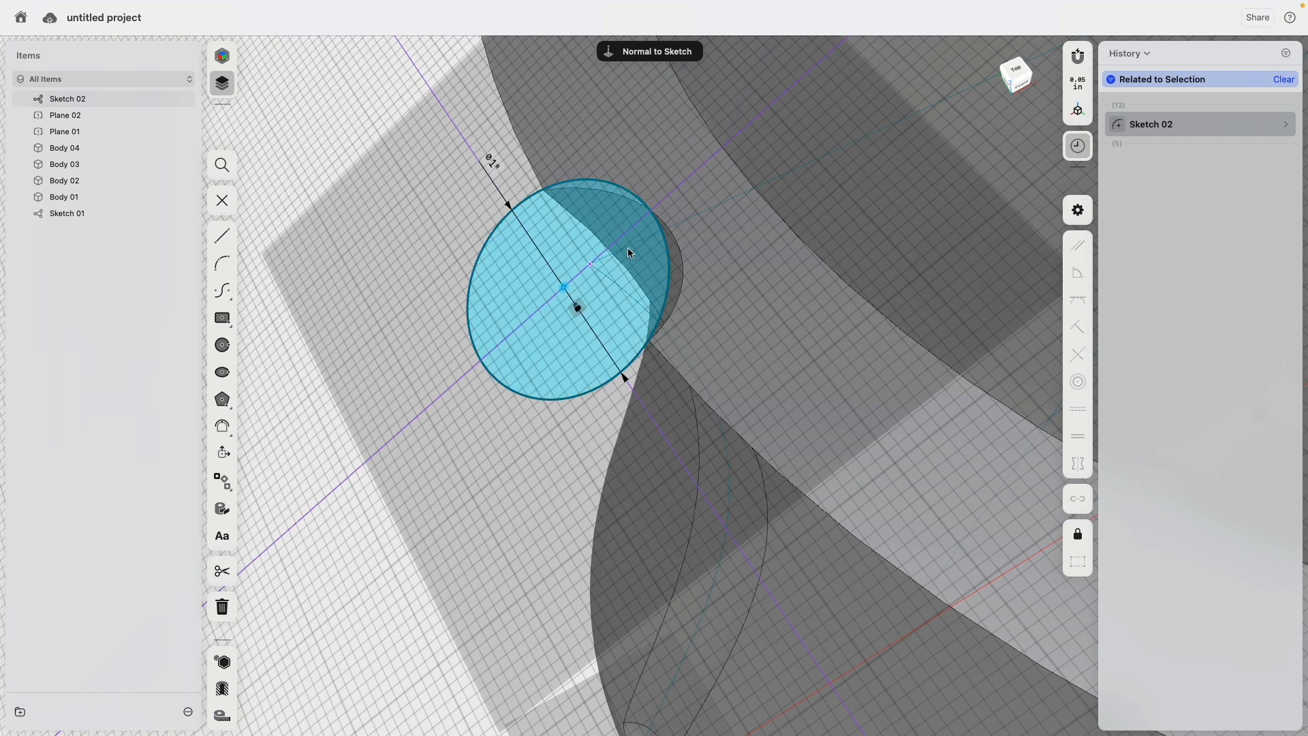
{"action": "scroll", "coordinate": [539, 444], "scroll_direction": "down", "scroll_amount": 10}
{"action": "right_click_drag", "start_coordinate": [536, 444], "coordinate": [524, 383]}
{"action": "middle_click_drag", "start_coordinate": [477, 681], "coordinate": [492, 495]}
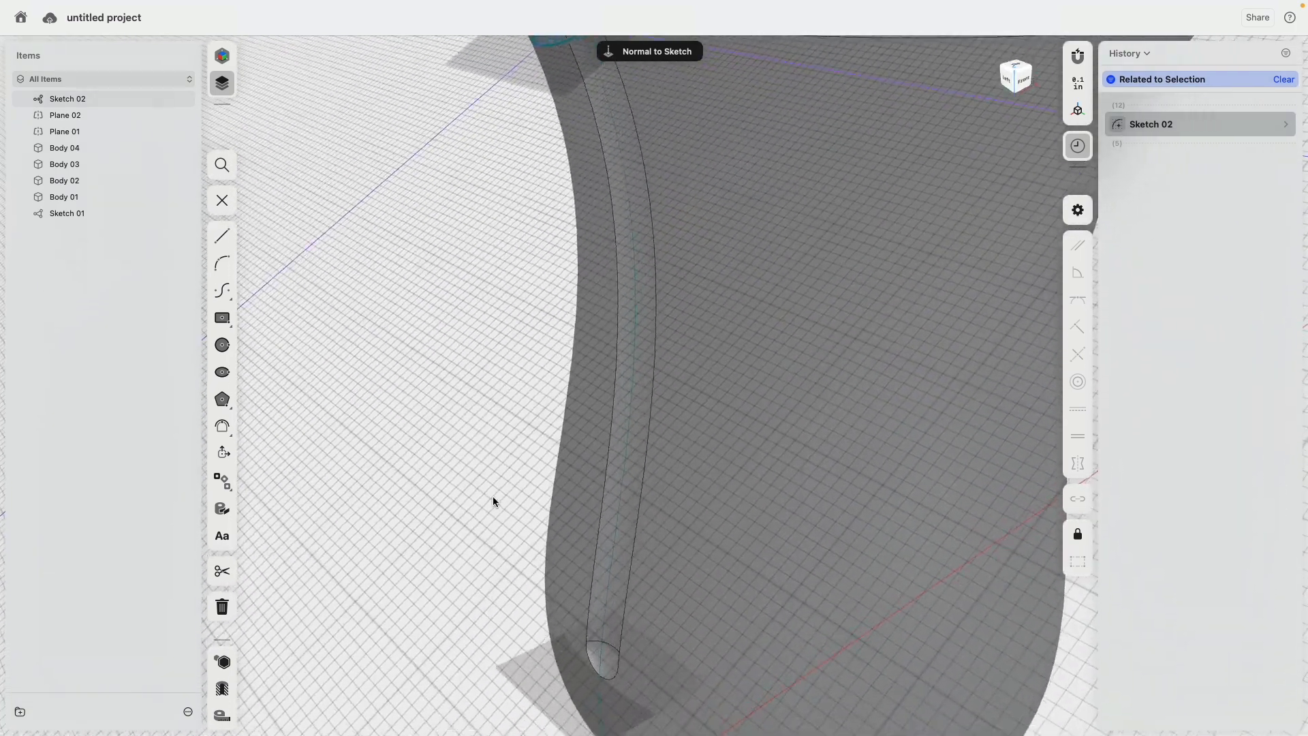
{"action": "key", "text": "Escape"}
{"action": "key", "text": "Escape"}
{"action": "mouse_move", "coordinate": [465, 467]}
{"action": "right_mouse_down"}
{"action": "mouse_move", "coordinate": [539, 525]}
{"action": "mouse_move", "coordinate": [462, 497]}
{"action": "mouse_move", "coordinate": [467, 442]}
{"action": "mouse_move", "coordinate": [482, 503]}
{"action": "right_mouse_up"}
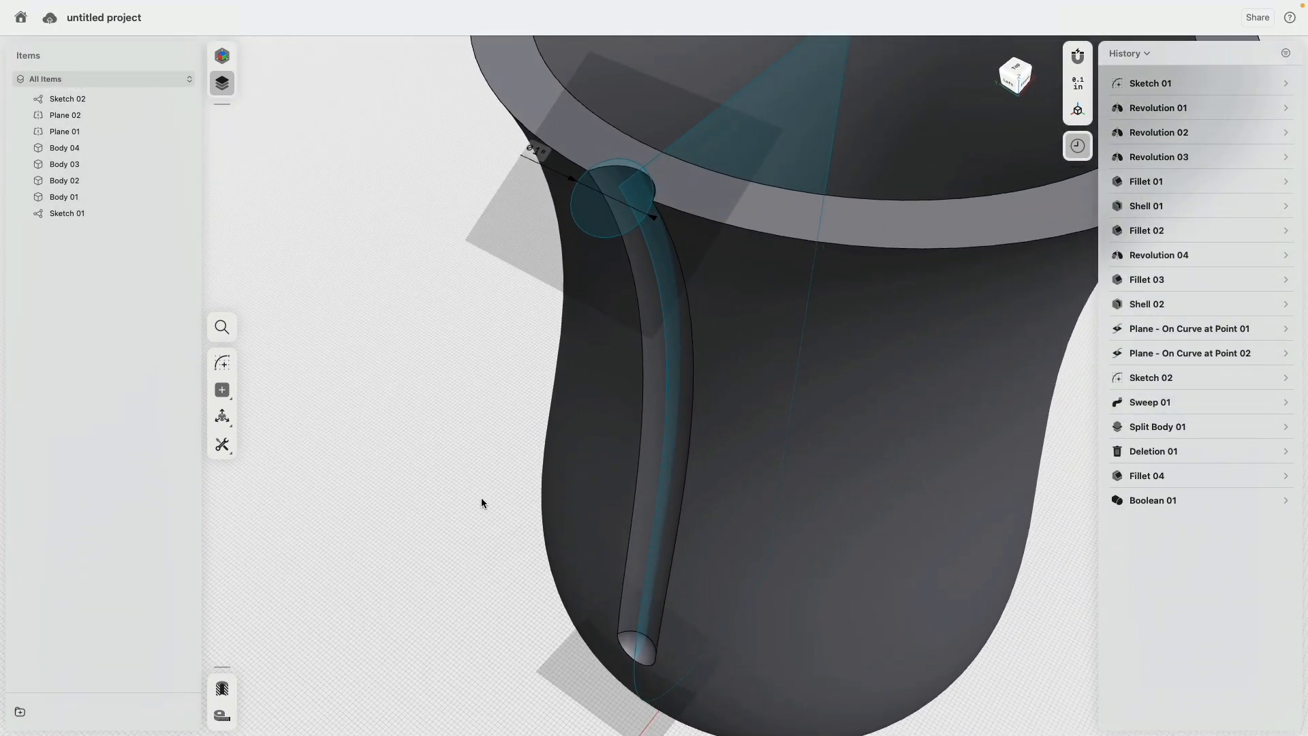
Step: Delete the Boolean 01 subtraction from the model history
{"action": "scroll", "coordinate": [494, 493], "scroll_direction": "down", "scroll_amount": 5}
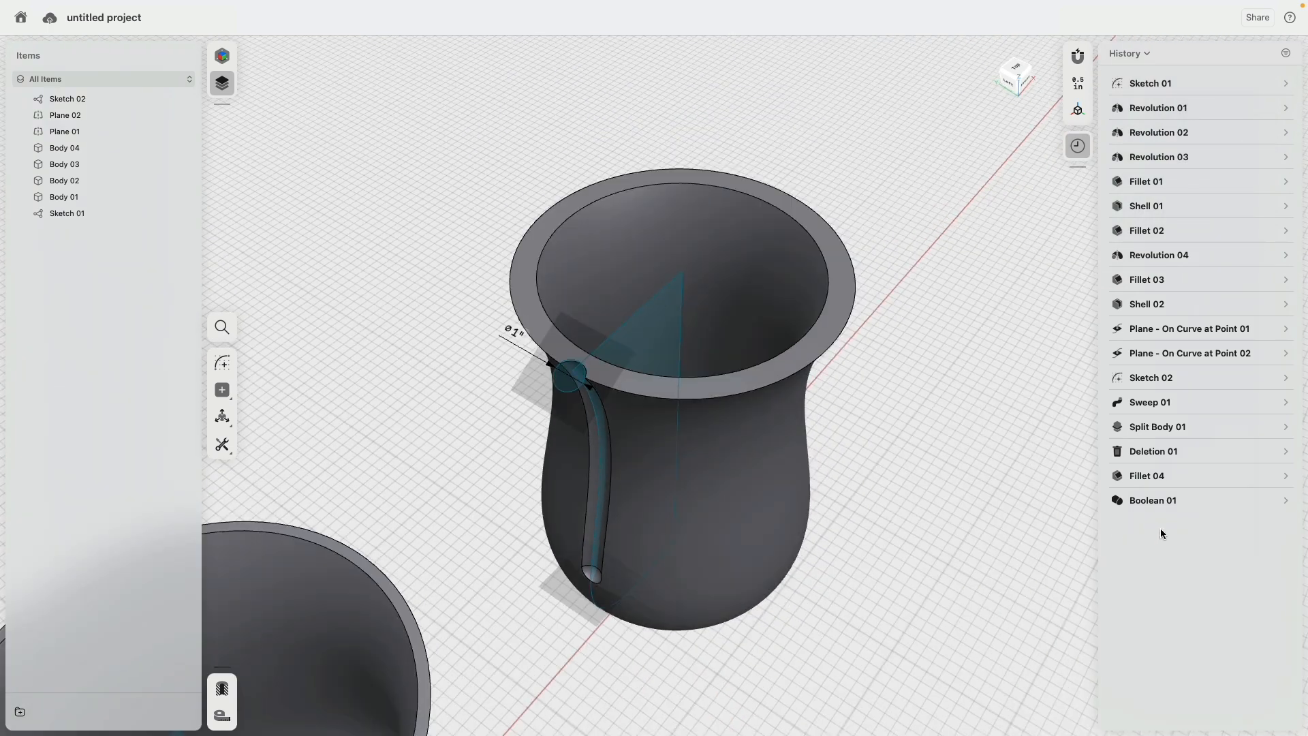
{"action": "right_click", "coordinate": [1158, 501]}
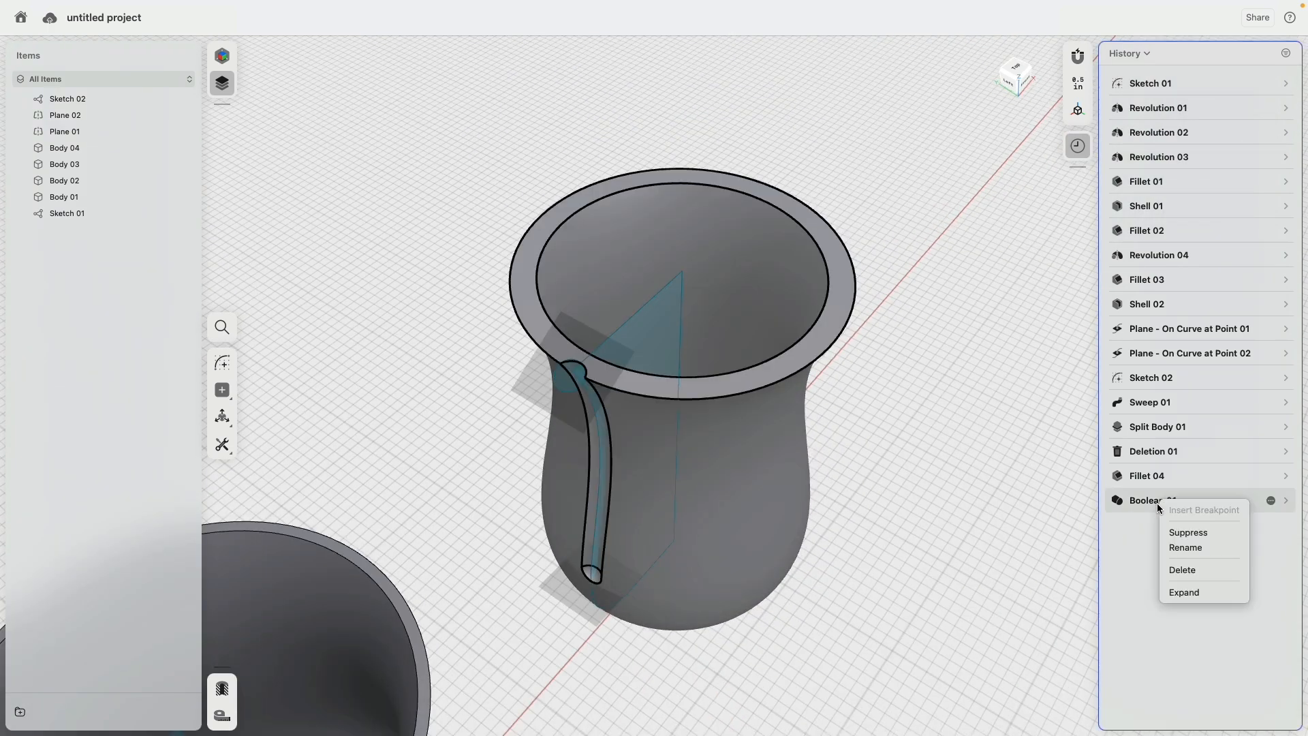
{"action": "left_click", "coordinate": [1200, 570]}
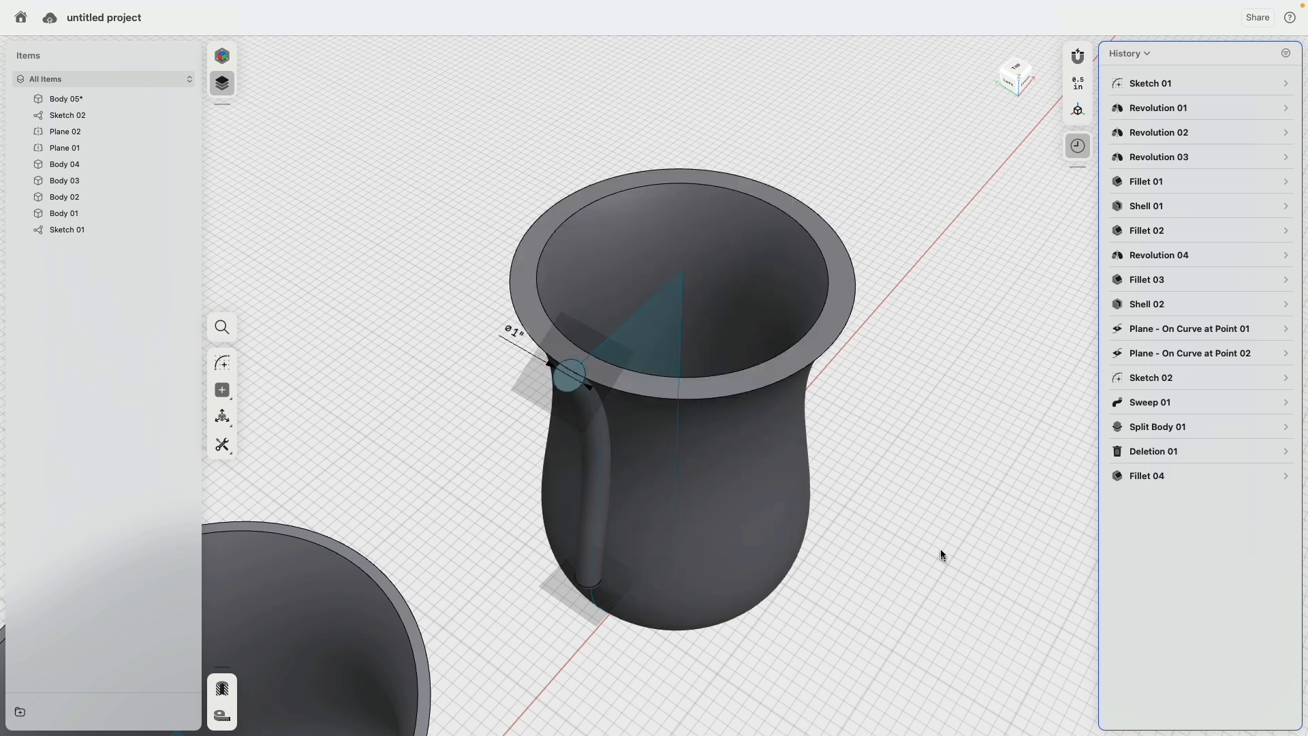
Step: Create a circular pattern of the handle body around the vase's central axis with 20 rotated instances over a total of 360°
{"action": "left_click", "coordinate": [603, 507]}
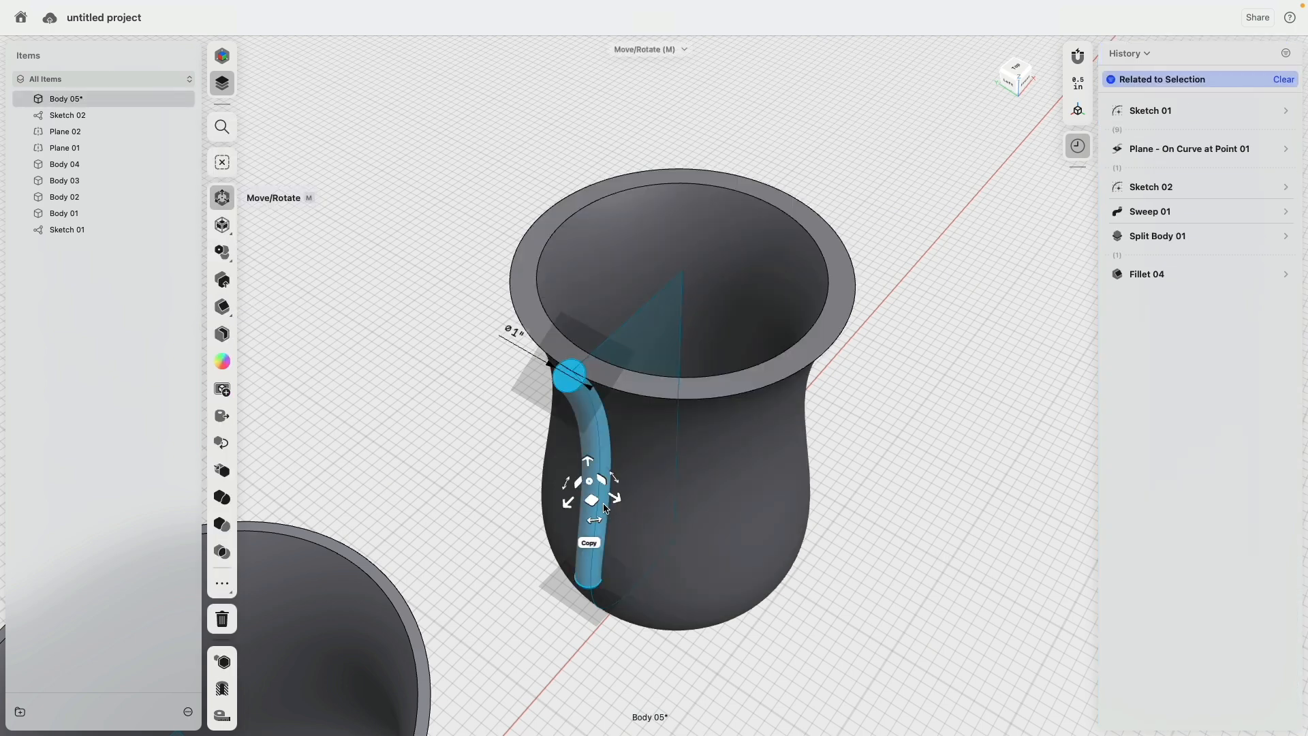
{"action": "left_click", "coordinate": [231, 252]}
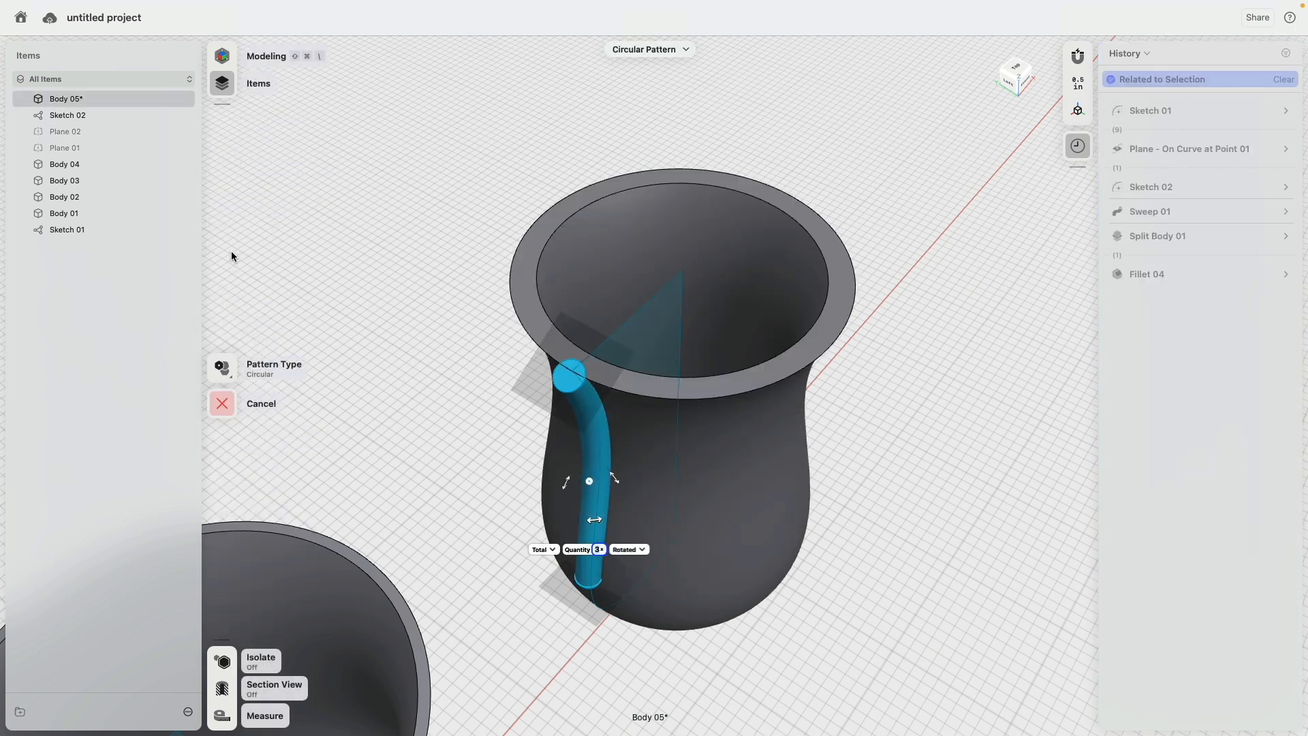
{"action": "left_click_drag", "start_coordinate": [590, 482], "coordinate": [722, 384]}
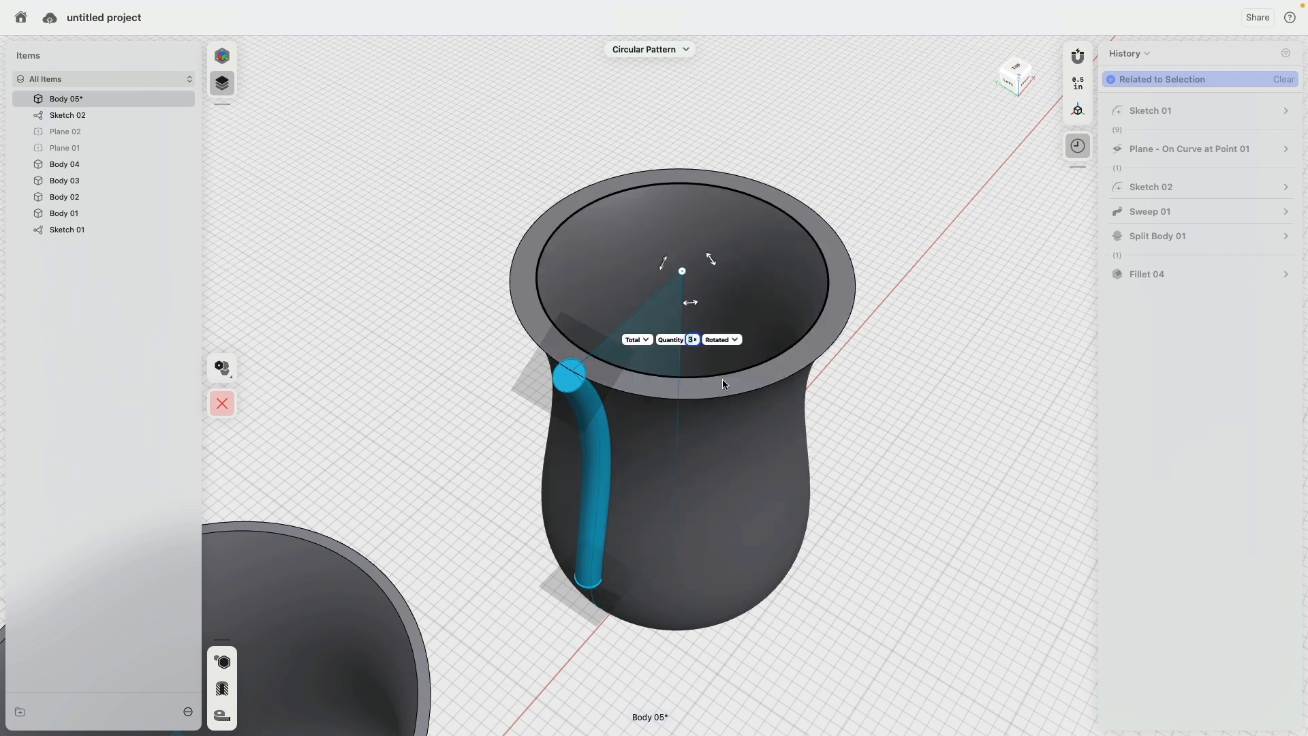
{"action": "left_click", "coordinate": [692, 340]}
{"action": "type", "text": "10"}
{"action": "key", "text": "Return"}
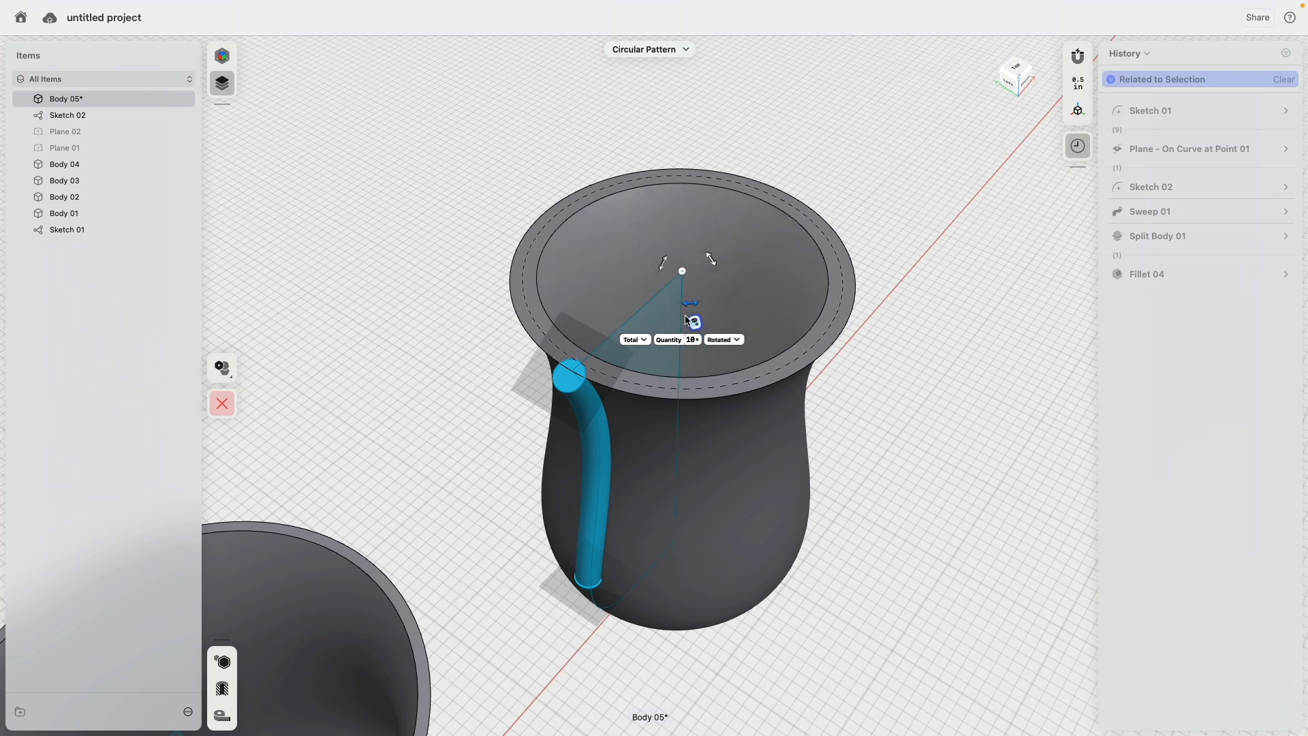
{"action": "left_click_drag", "start_coordinate": [686, 320], "coordinate": [569, 376]}
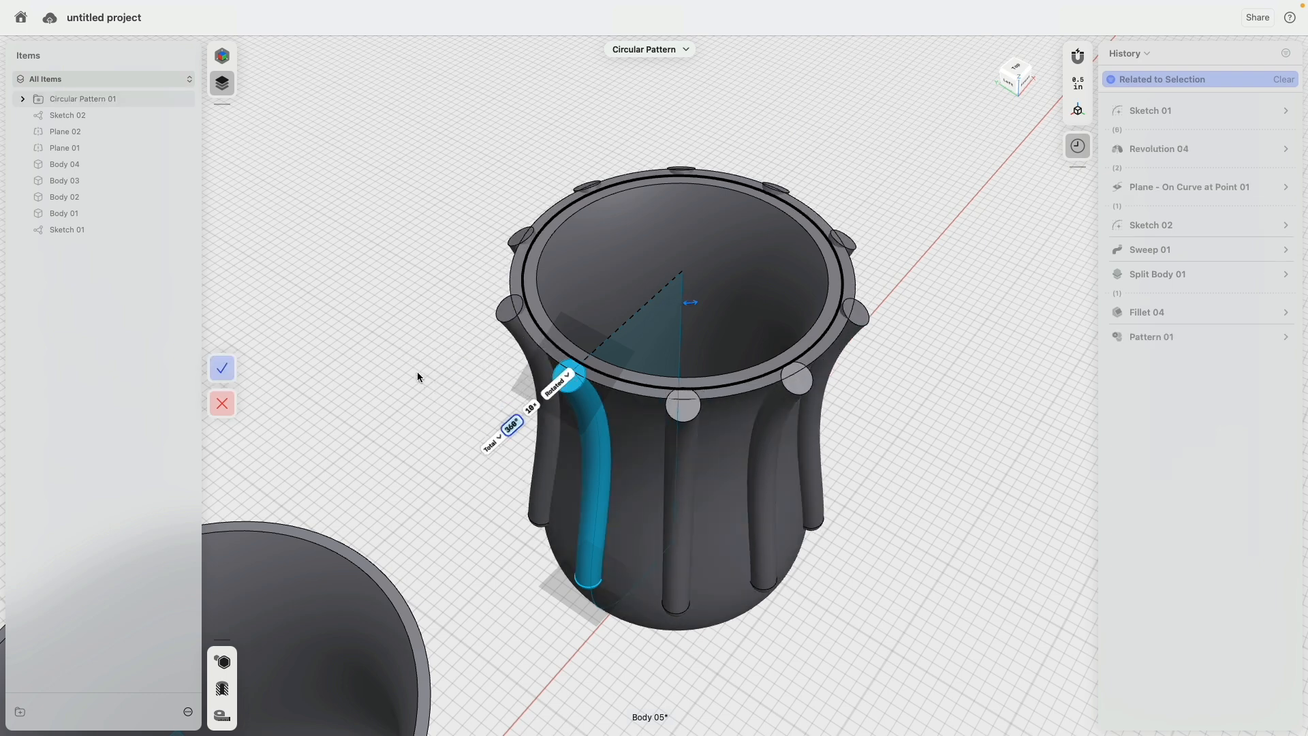
{"action": "left_click", "coordinate": [530, 409]}
{"action": "type", "text": "20"}
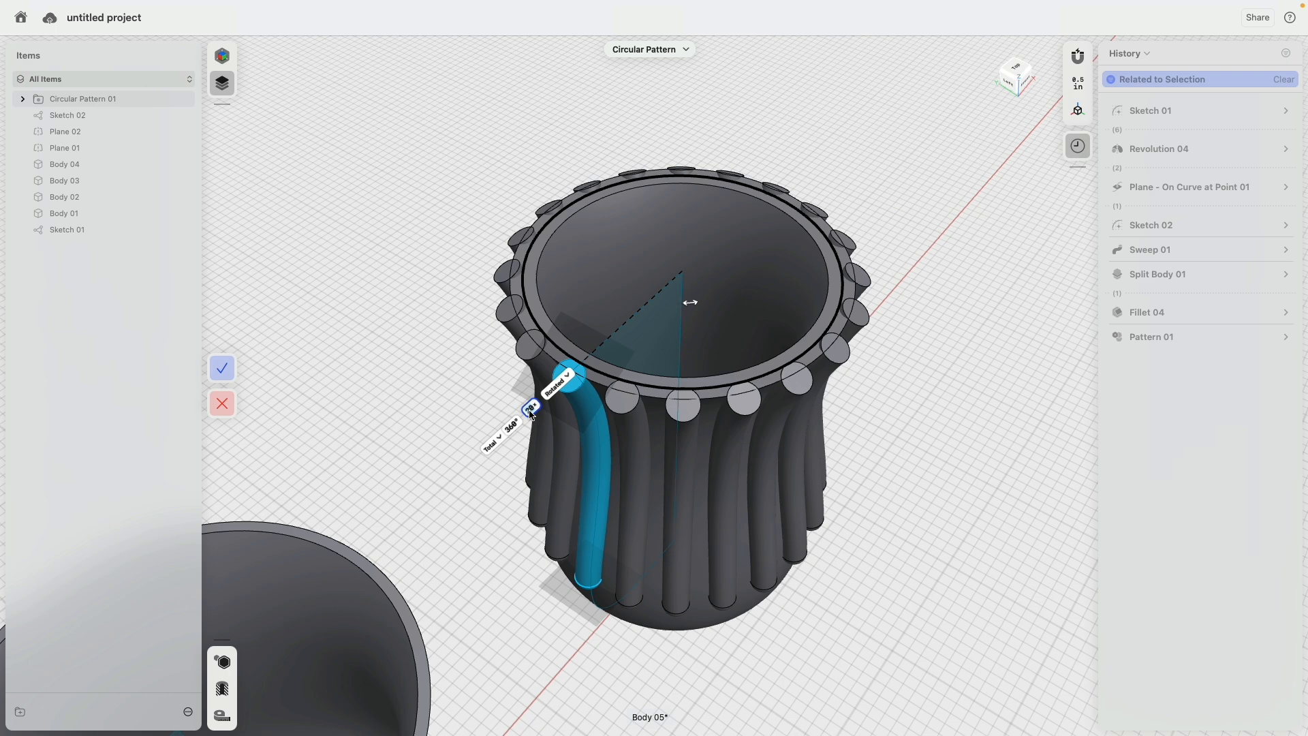
{"action": "left_click", "coordinate": [223, 368]}
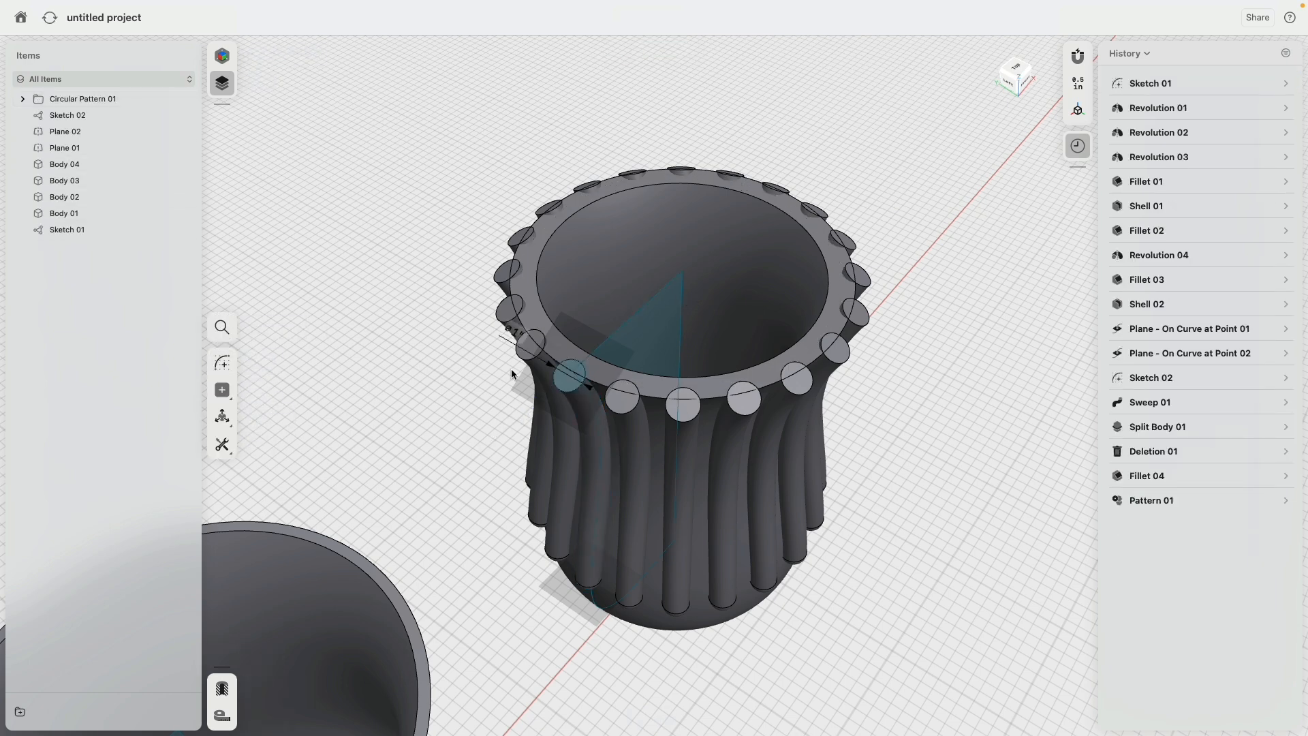
Step: Subtract all bodies of the circular pattern from the vase body to cut flutes around it, keeping no originals
{"action": "left_click", "coordinate": [664, 240]}
{"action": "key", "text": "m"}
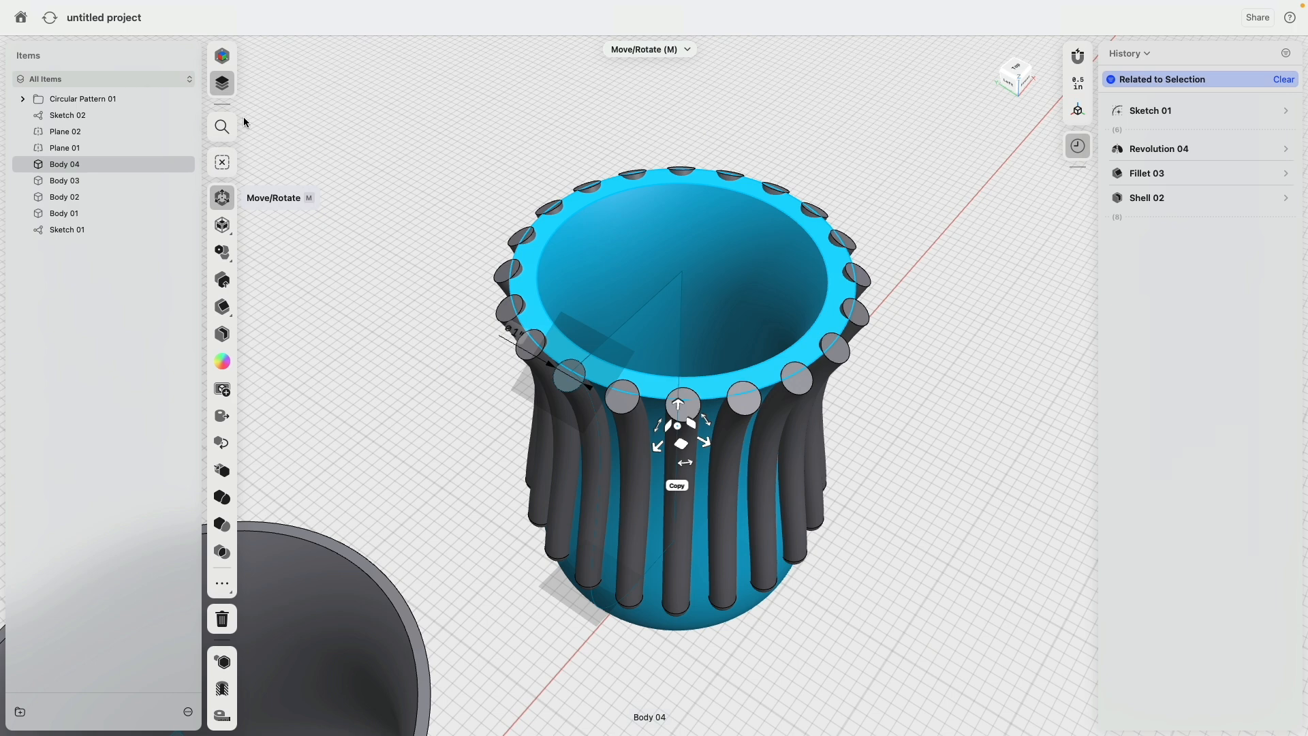
{"action": "left_click", "coordinate": [100, 103]}
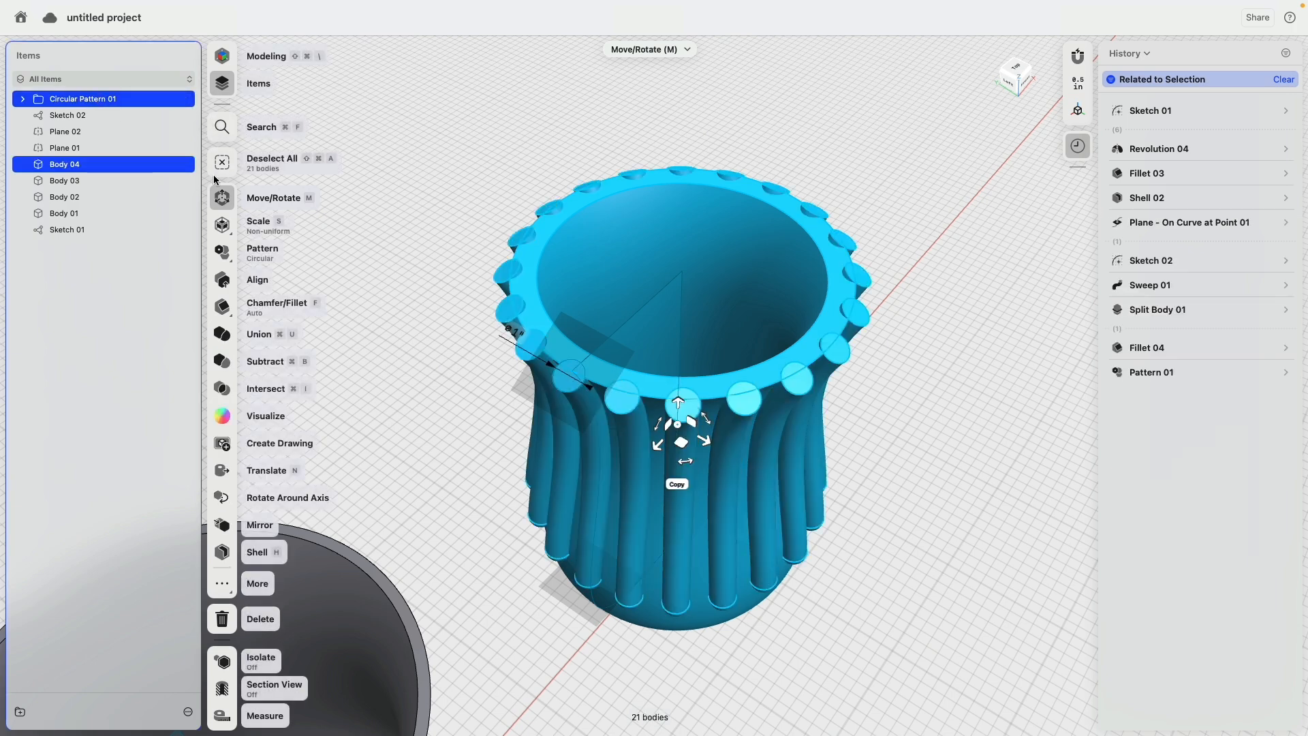
{"action": "left_click", "coordinate": [225, 361]}
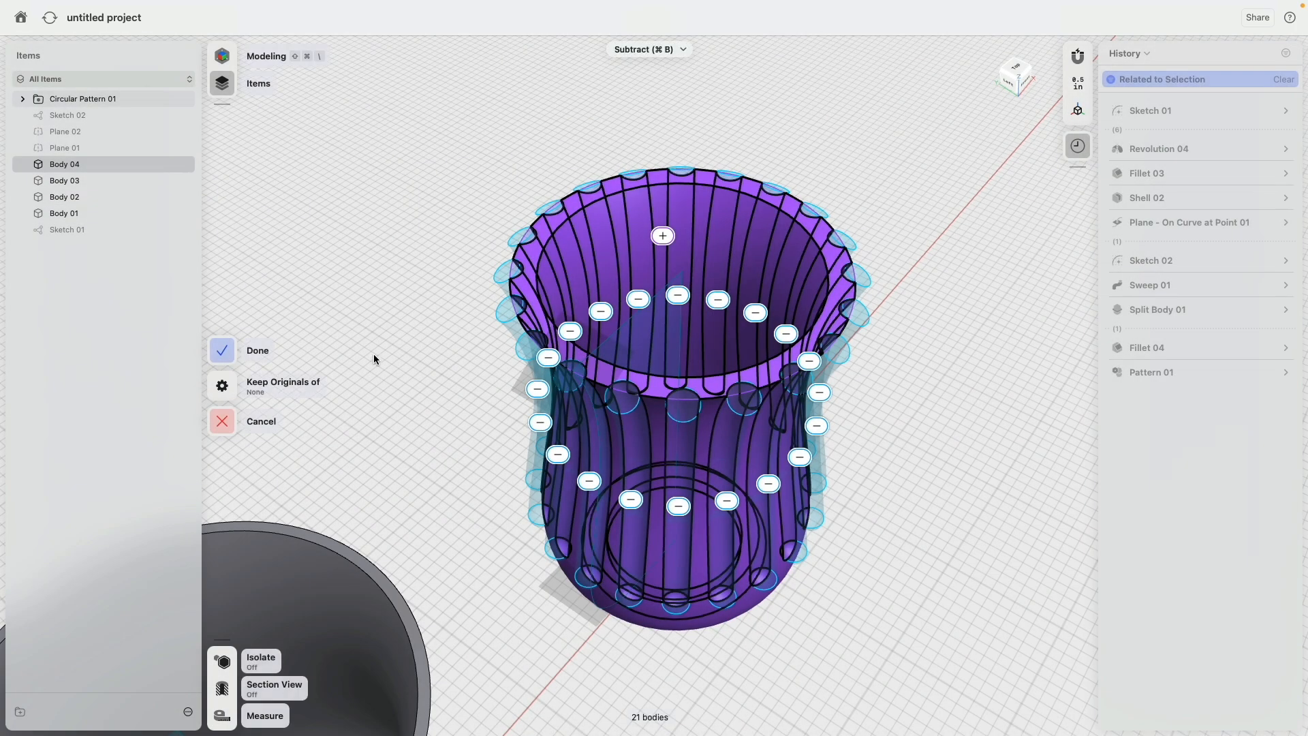
{"action": "left_click", "coordinate": [230, 352]}
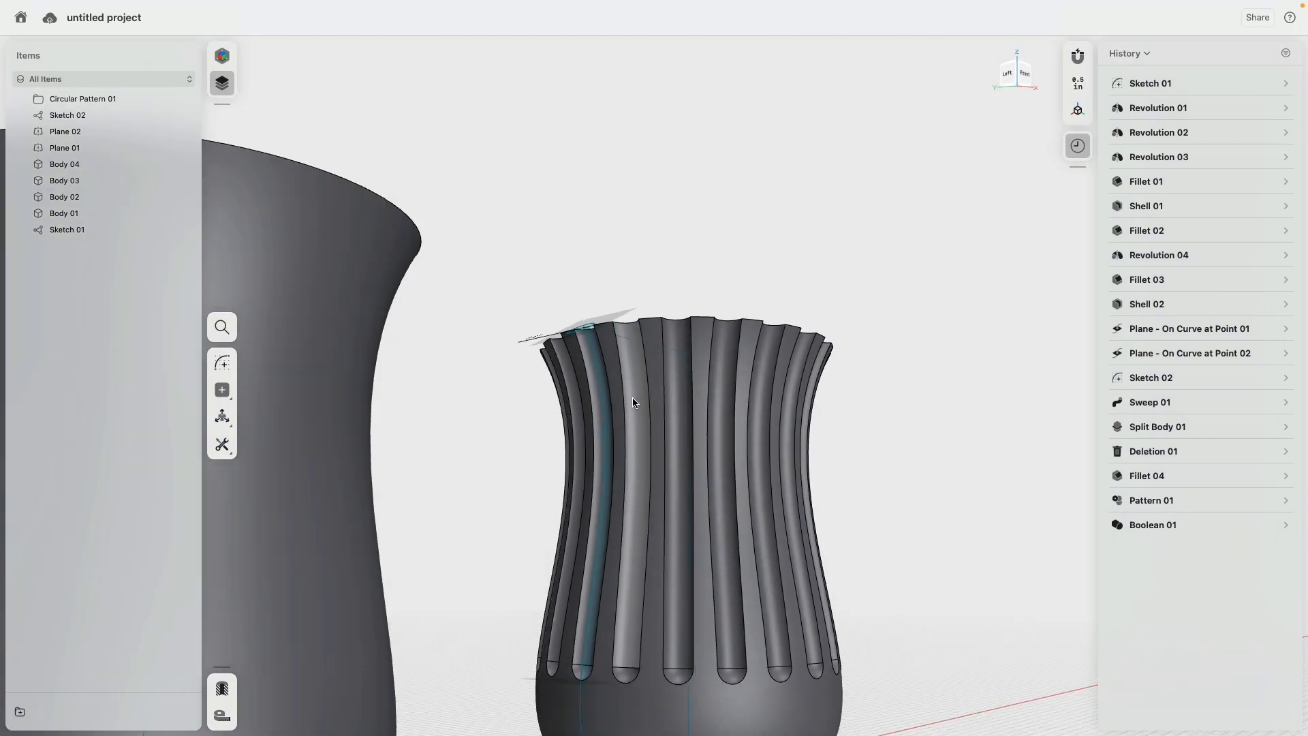
Step: Group Sketch 01 and Sketch 02 in a folder and hide that folder
{"action": "right_click_drag", "start_coordinate": [633, 397], "coordinate": [520, 334]}
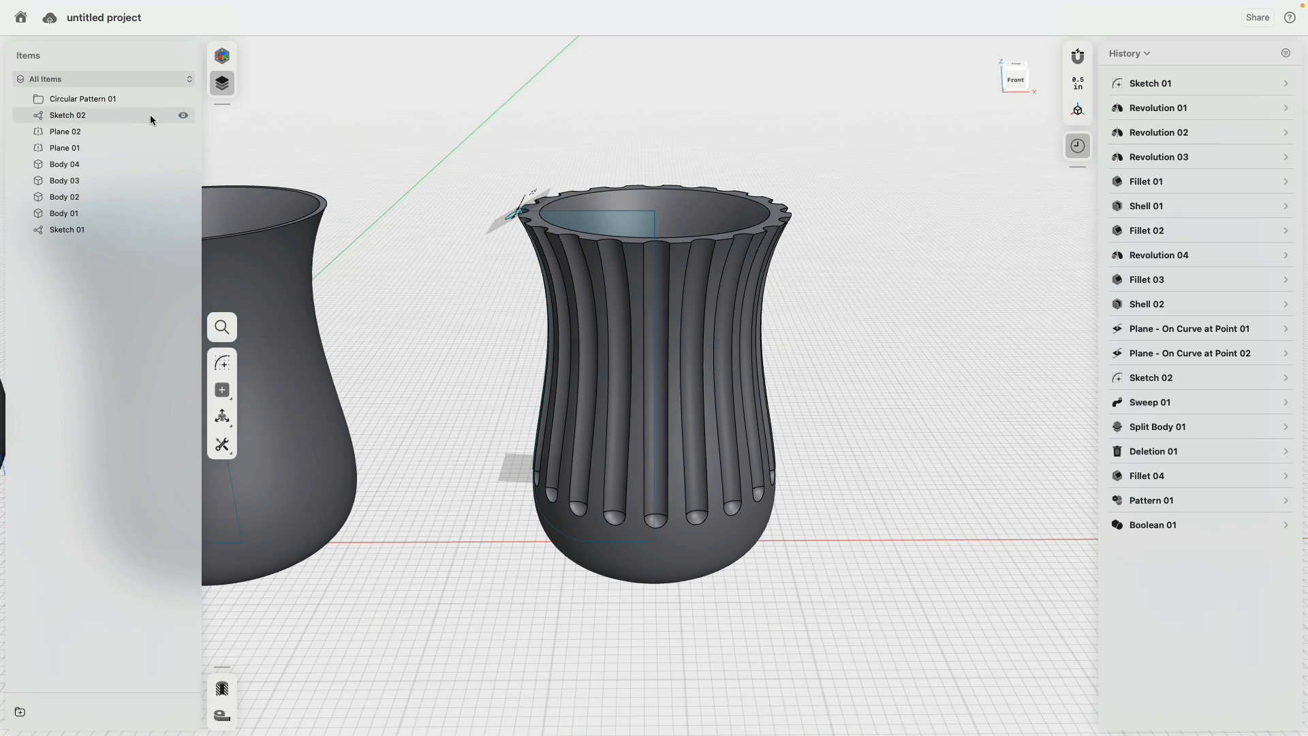
{"action": "mouse_move", "coordinate": [150, 120]}
{"action": "left_mouse_down"}
{"action": "mouse_move", "coordinate": [101, 128]}
{"action": "mouse_move", "coordinate": [85, 227]}
{"action": "left_mouse_up"}
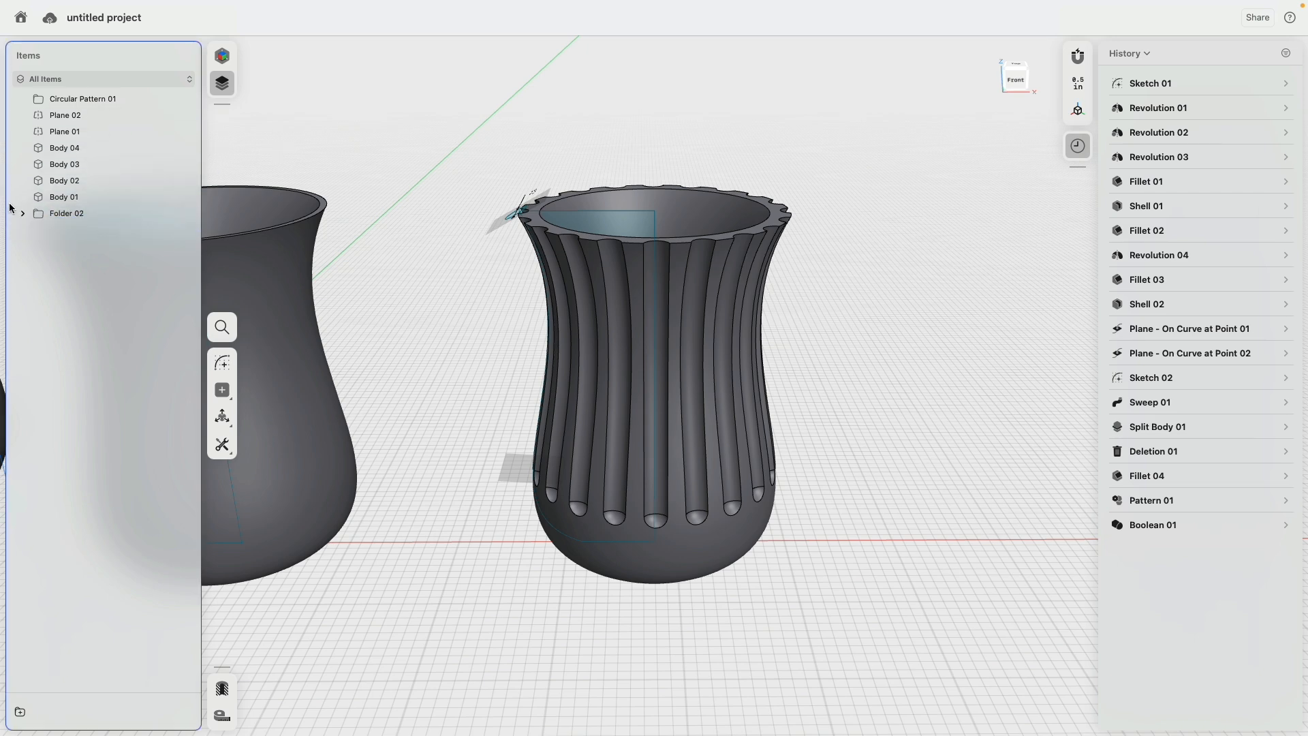
{"action": "left_click", "coordinate": [183, 213]}
Step: Try to fillet all the long flute edges around the vase at once
{"action": "left_click_drag", "start_coordinate": [867, 292], "coordinate": [489, 355]}
{"action": "key", "text": "e"}
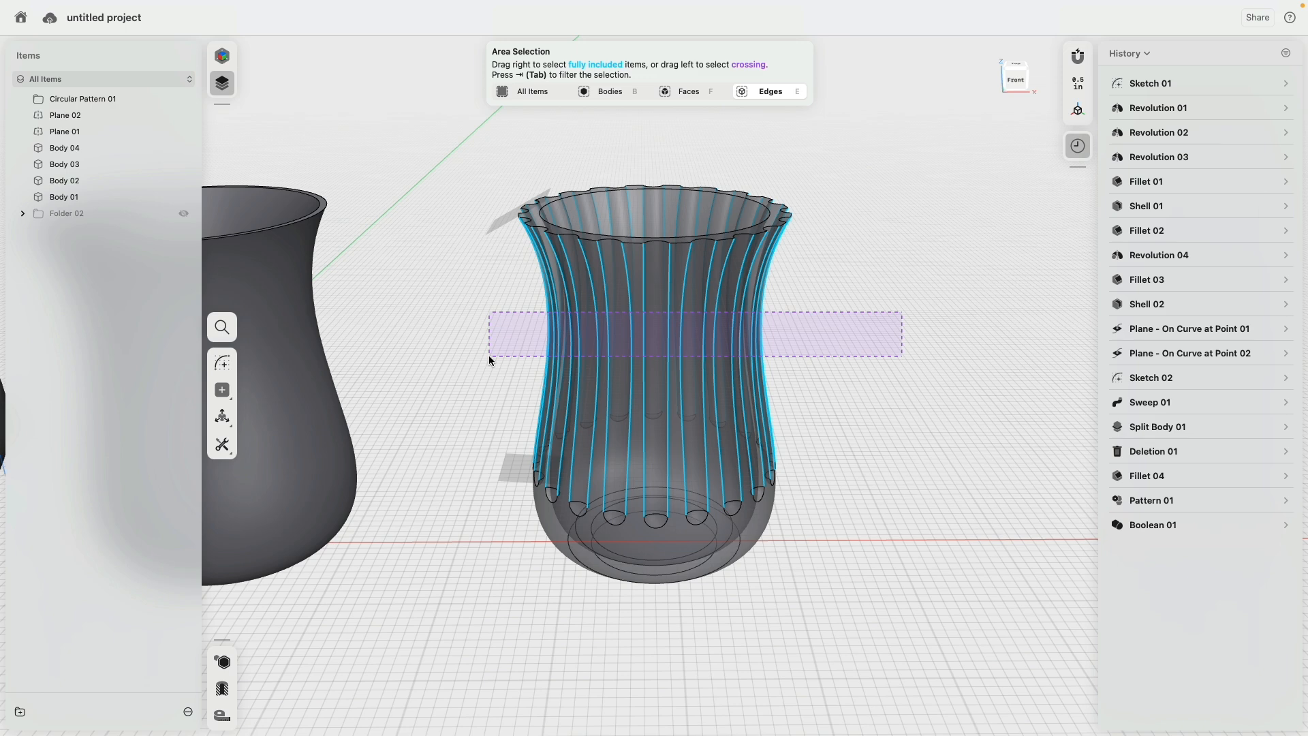
{"action": "left_click_drag", "start_coordinate": [489, 354], "coordinate": [489, 354]}
{"action": "key", "text": "f"}
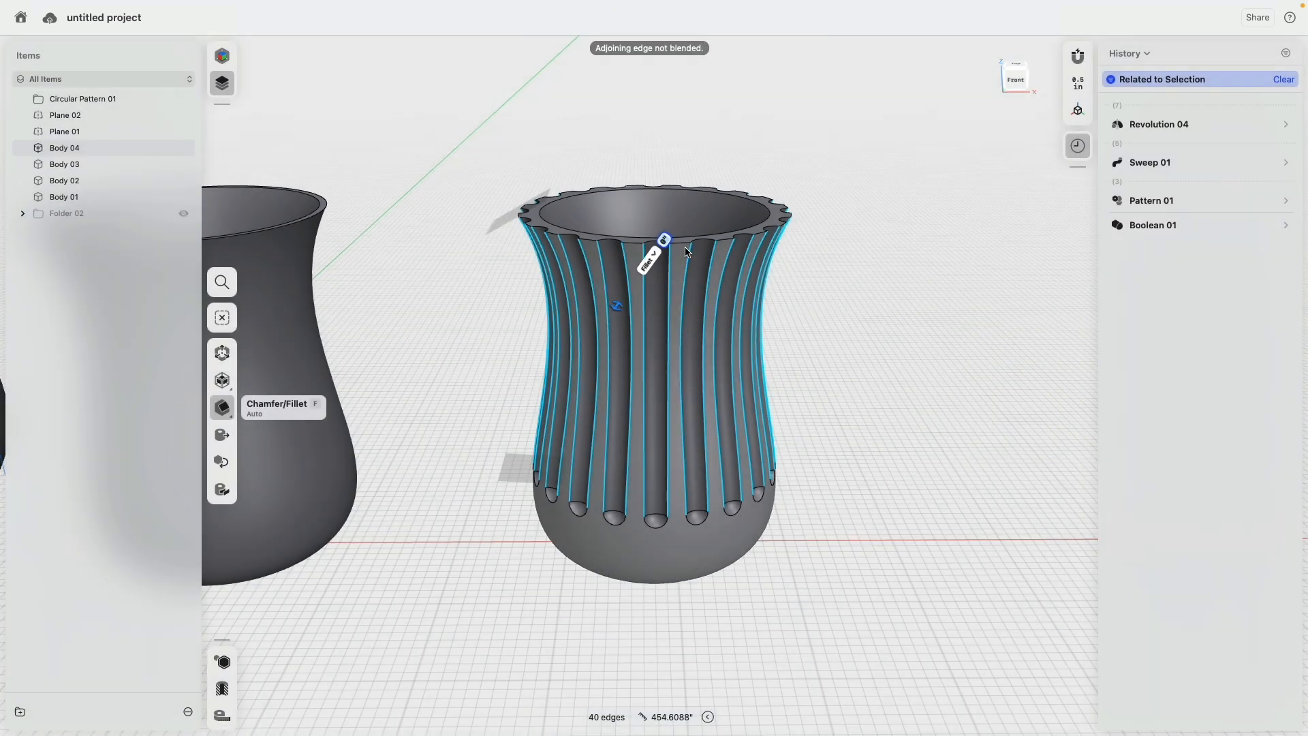
{"action": "scroll", "coordinate": [714, 264], "scroll_direction": "up", "scroll_amount": 5}
{"action": "left_click", "coordinate": [924, 281]}
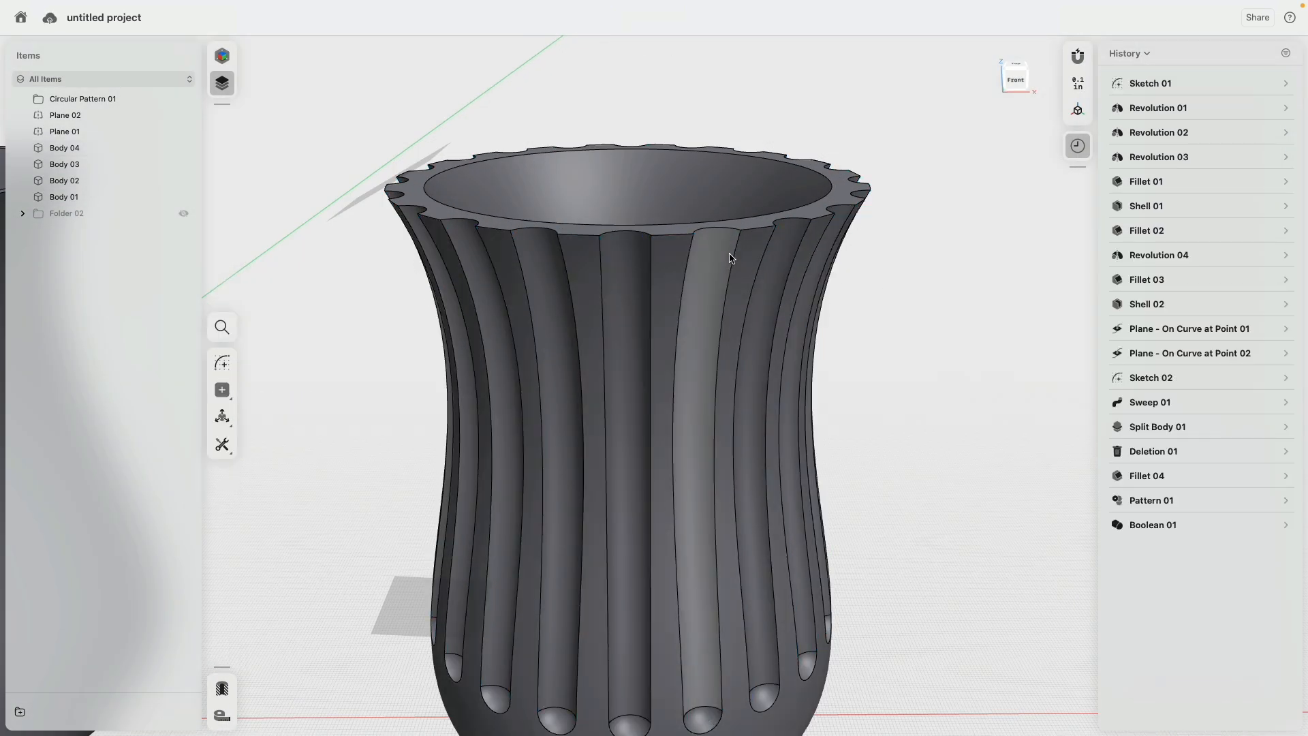
Step: Try to fillet one long edge of a single flute on the second vase
{"action": "left_click", "coordinate": [729, 300]}
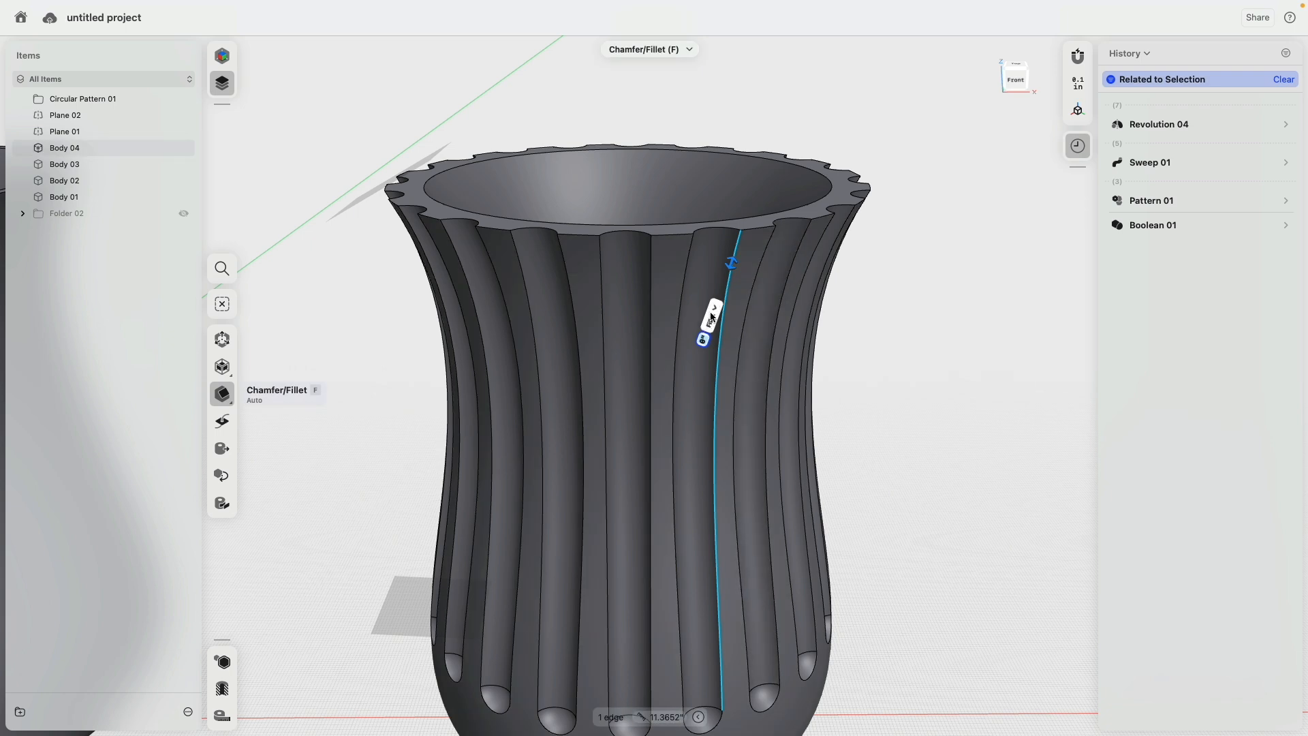
{"action": "scroll", "coordinate": [716, 313], "scroll_direction": "up", "scroll_amount": 5}
{"action": "mouse_move", "coordinate": [721, 305]}
{"action": "left_mouse_down"}
{"action": "mouse_move", "coordinate": [716, 314]}
{"action": "mouse_move", "coordinate": [735, 285]}
{"action": "left_mouse_up"}
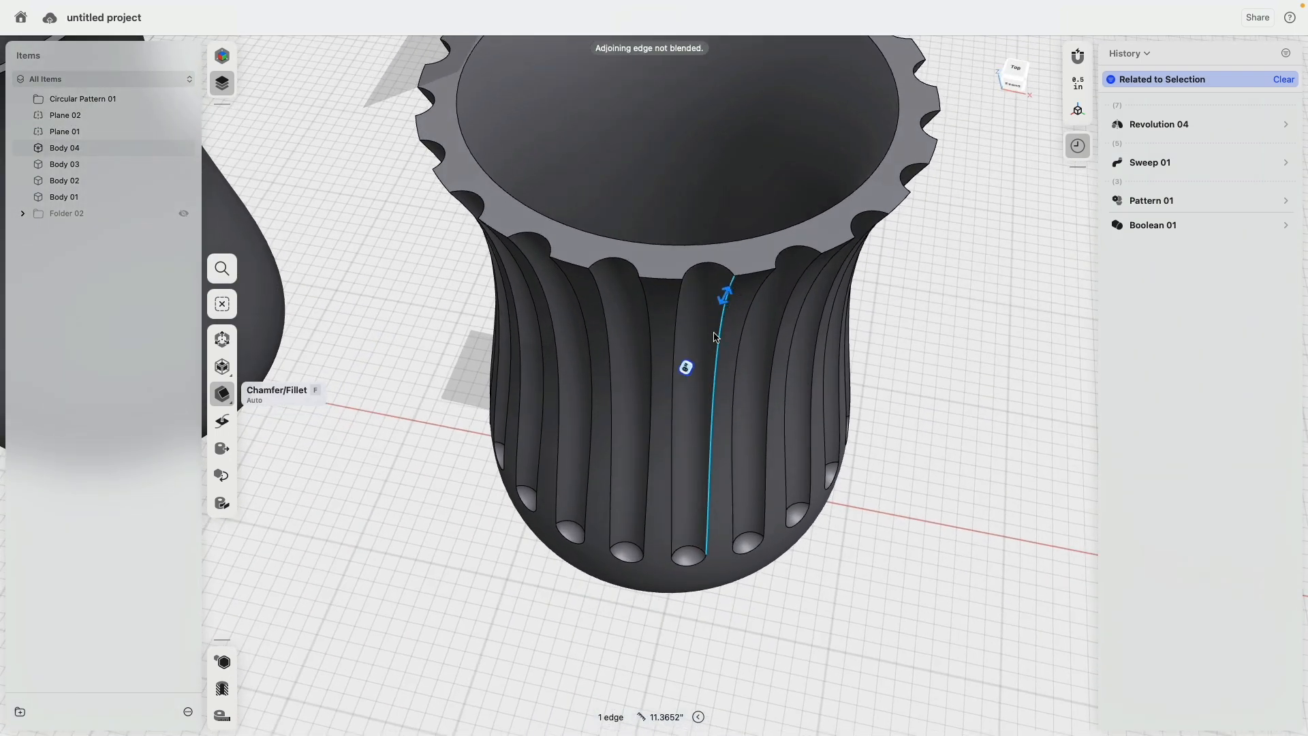
Step: Fillet one flute's two long edges and its rounded lower end edge together with a 0.1 in radius
{"action": "mouse_move", "coordinate": [714, 576]}
{"action": "right_mouse_down"}
{"action": "mouse_move", "coordinate": [706, 468]}
{"action": "mouse_move", "coordinate": [721, 514]}
{"action": "mouse_move", "coordinate": [704, 571]}
{"action": "right_mouse_up"}
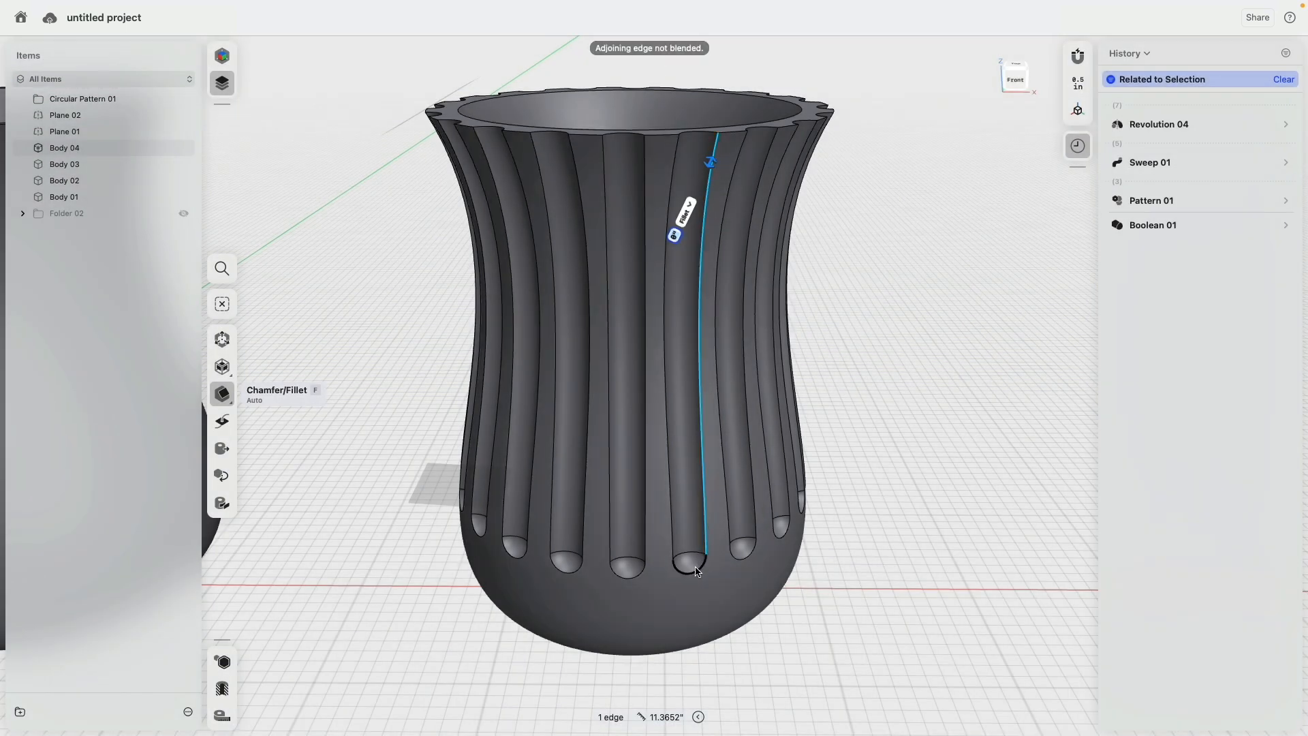
{"action": "left_click", "coordinate": [705, 561]}
{"action": "left_click", "coordinate": [681, 540]}
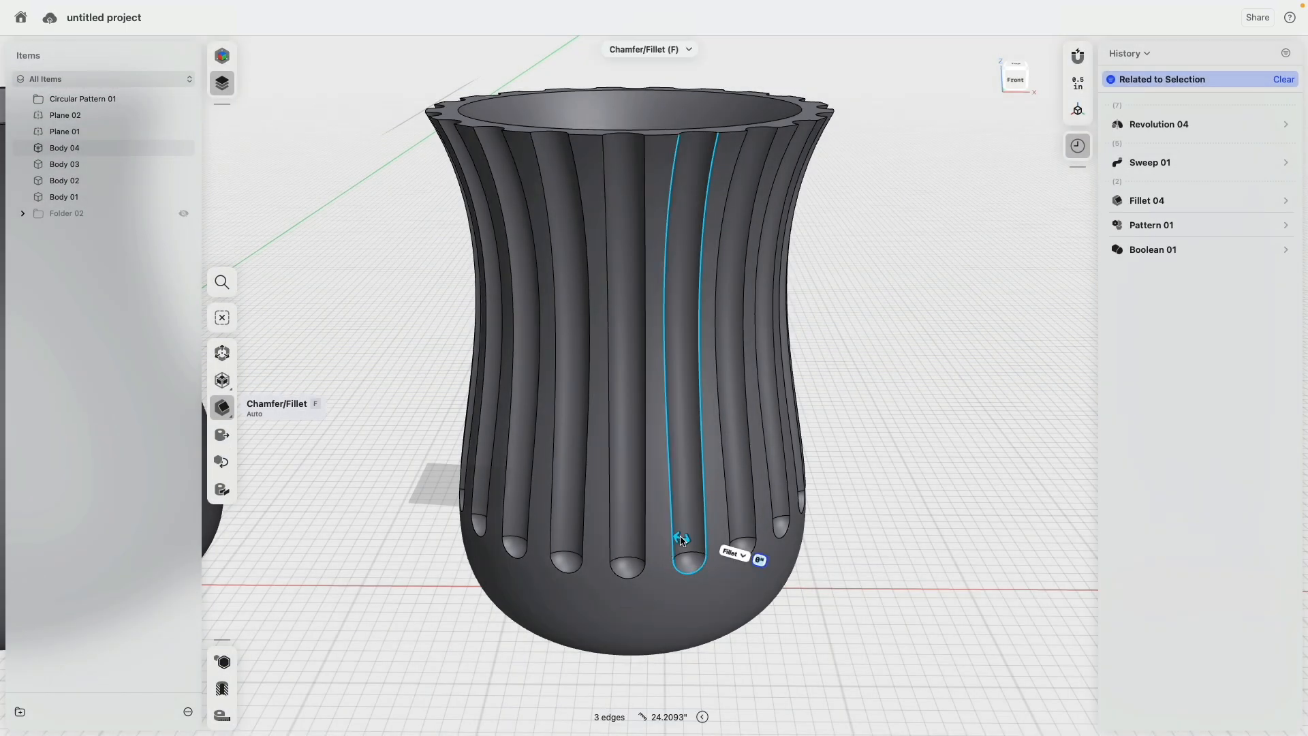
{"action": "left_click_drag", "start_coordinate": [681, 539], "coordinate": [684, 541]}
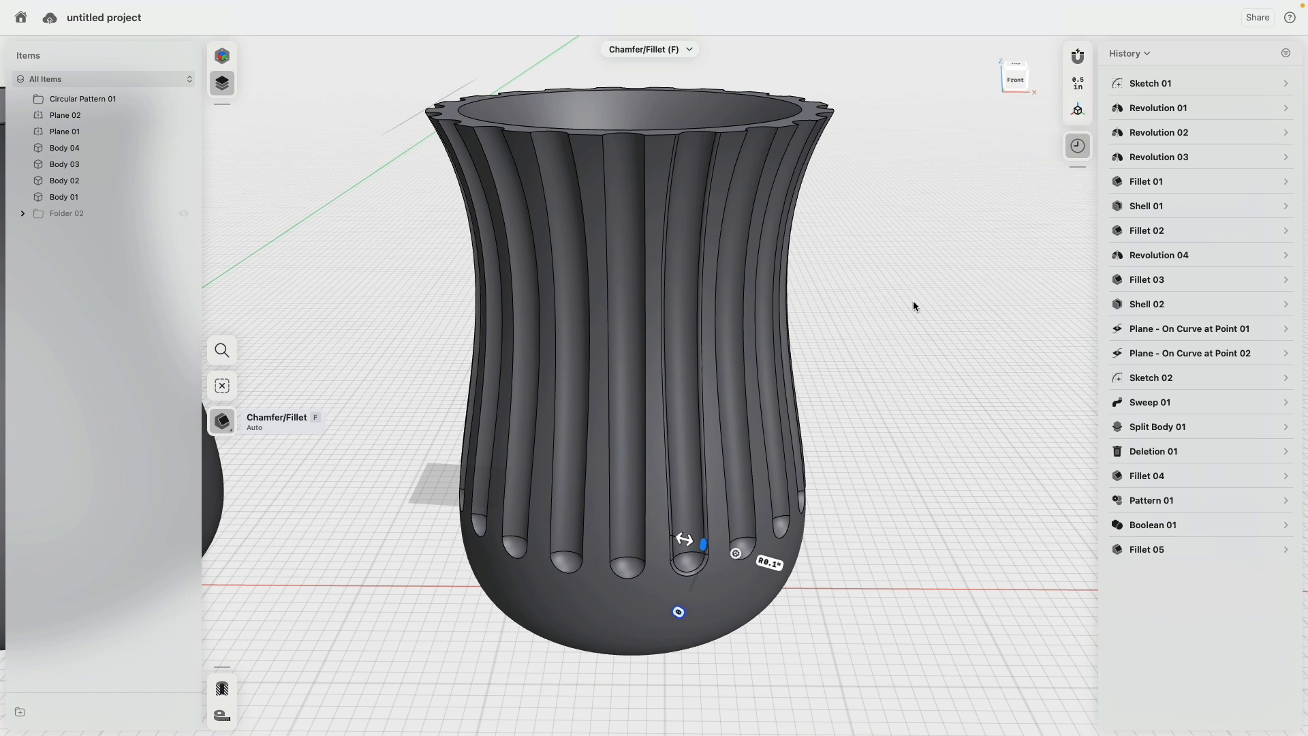
Step: Undo the fillet on the single flute and clear the edge selection
{"action": "left_click", "coordinate": [645, 190]}
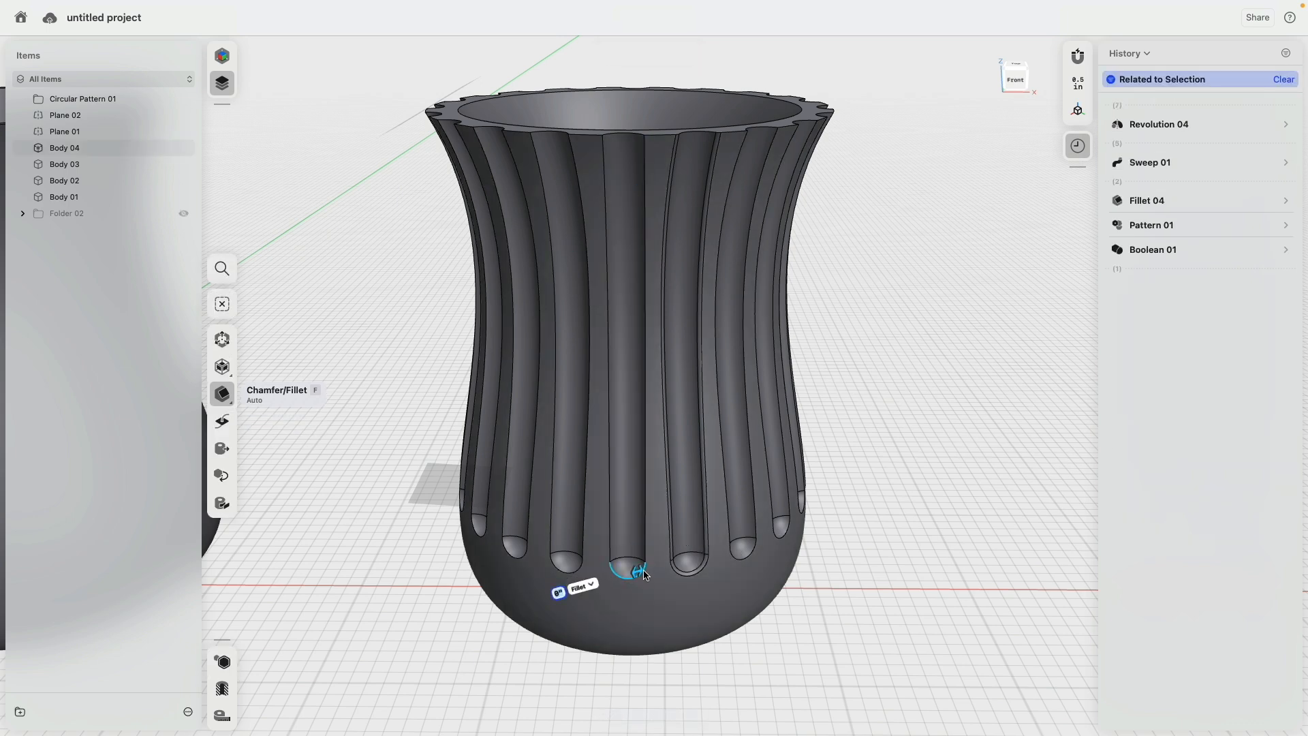
{"action": "left_click", "coordinate": [894, 555]}
{"action": "scroll", "coordinate": [827, 551], "scroll_direction": "up", "scroll_amount": 5}
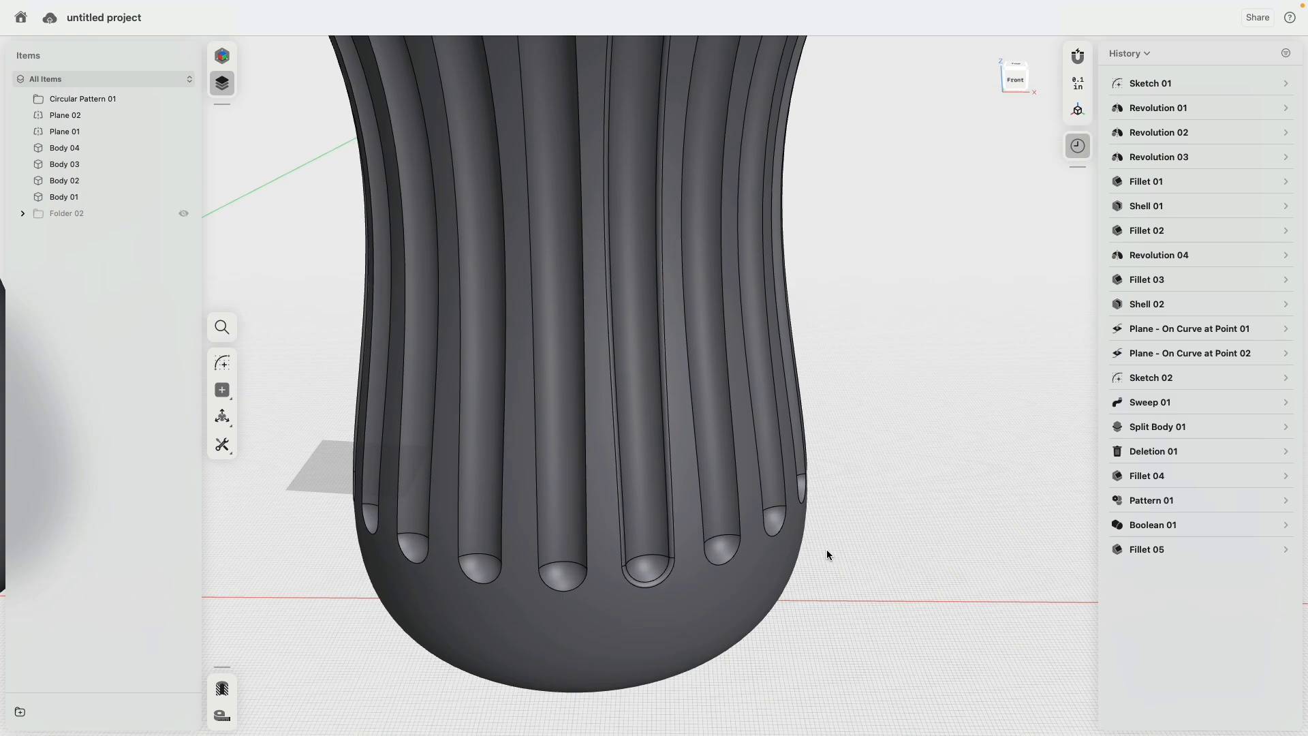
{"action": "scroll", "coordinate": [826, 550], "scroll_direction": "down", "scroll_amount": 5}
{"action": "key", "text": "super+z"}
{"action": "key", "text": "super+z"}
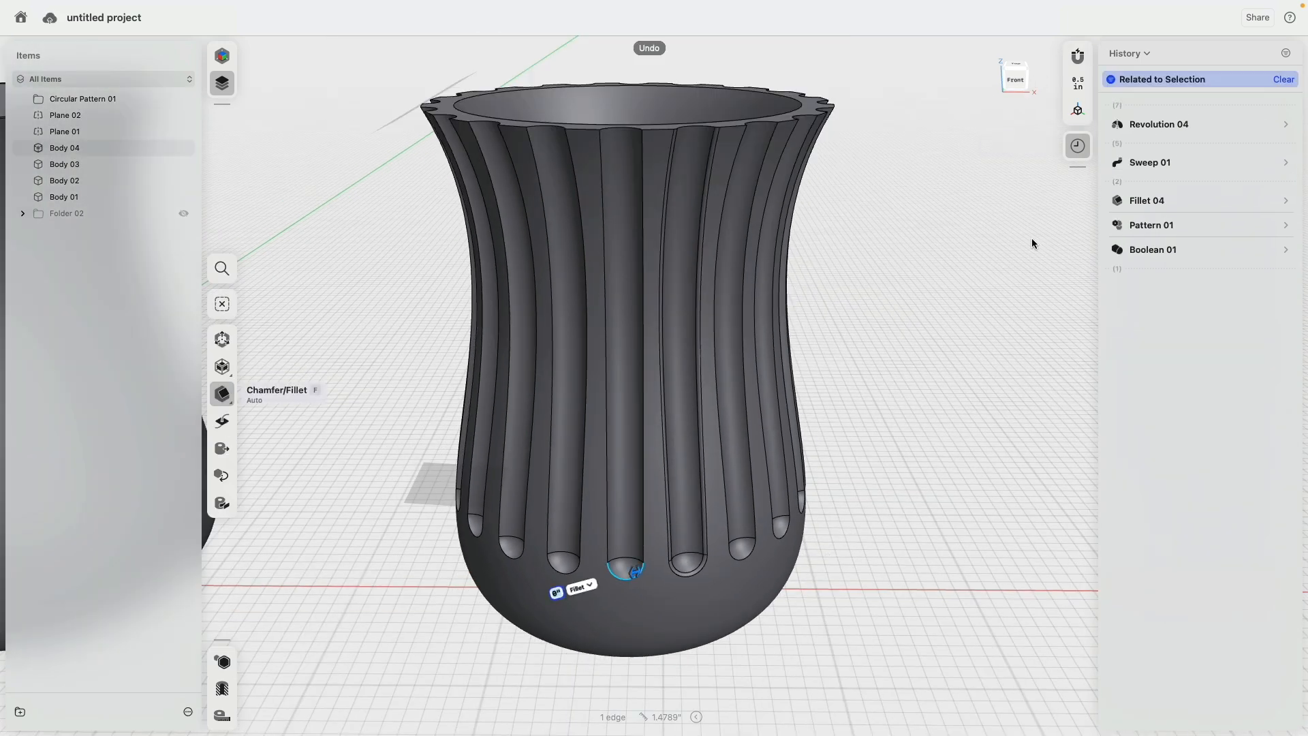
{"action": "left_click", "coordinate": [1028, 243]}
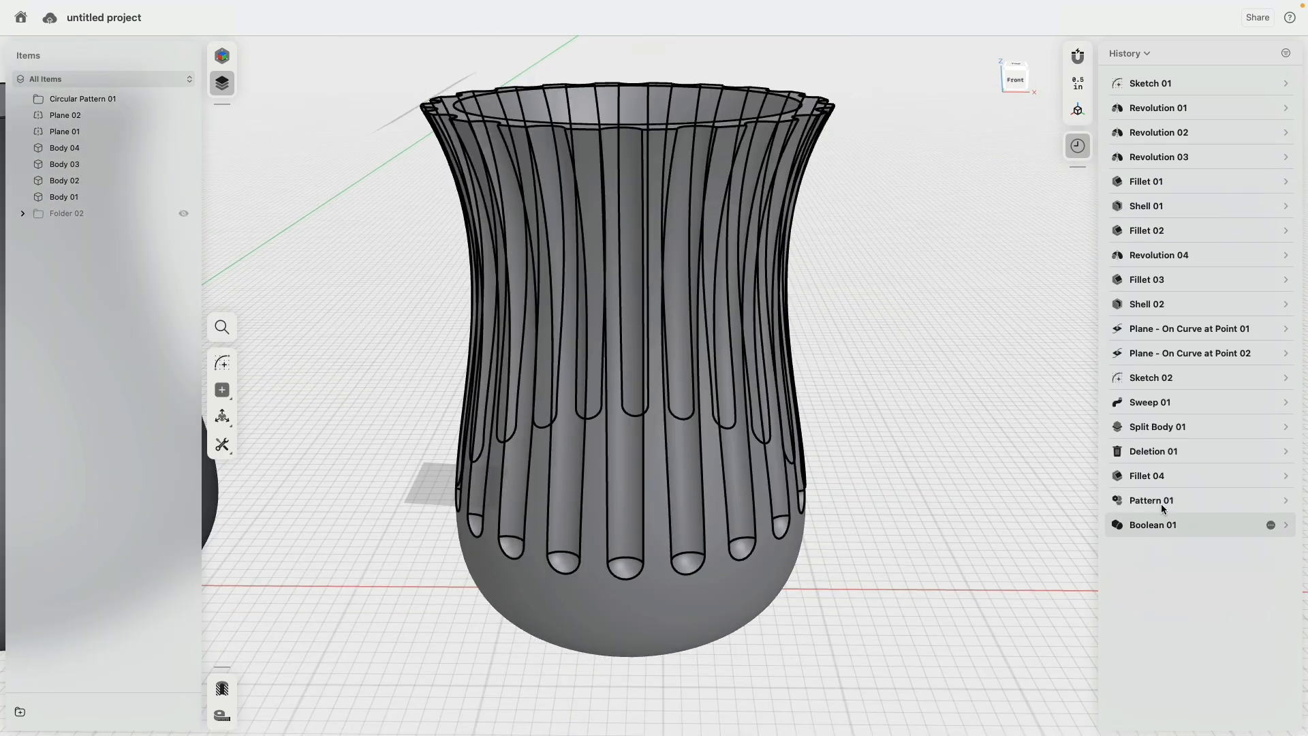
Step: Fillet all the long flute edges and rounded lower end edges around the vase with a 0.1 in radius
{"action": "left_click", "coordinate": [1026, 89]}
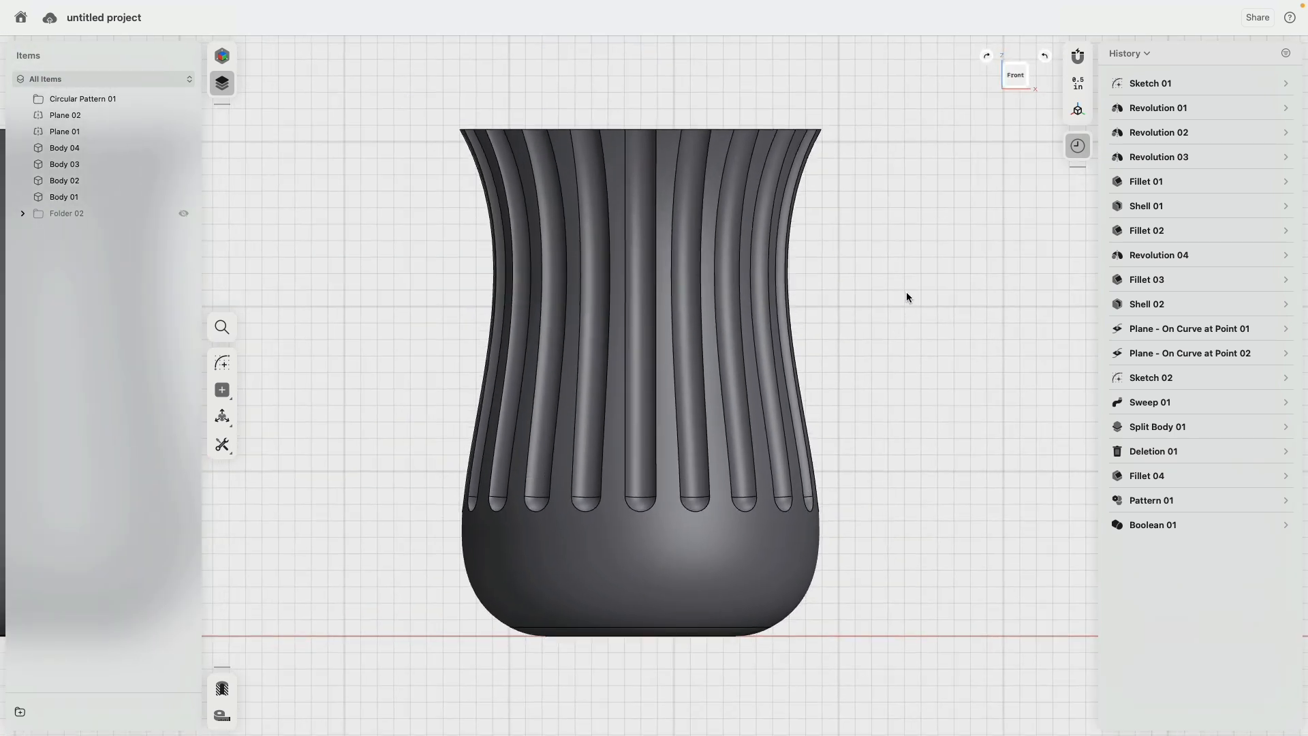
{"action": "left_click_drag", "start_coordinate": [907, 292], "coordinate": [402, 310]}
{"action": "key", "text": "f"}
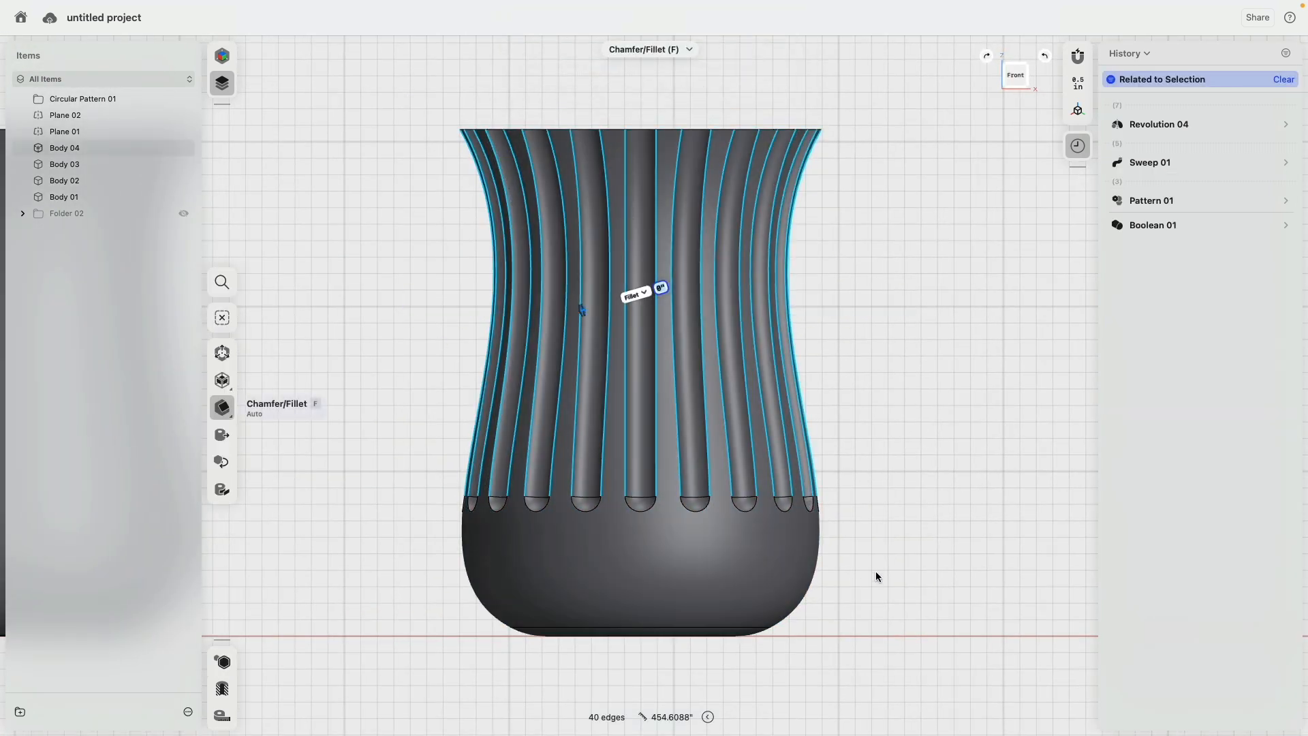
{"action": "left_click_drag", "start_coordinate": [876, 549], "coordinate": [407, 505]}
{"action": "key", "text": "e"}
{"action": "right_click_drag", "start_coordinate": [592, 473], "coordinate": [744, 501]}
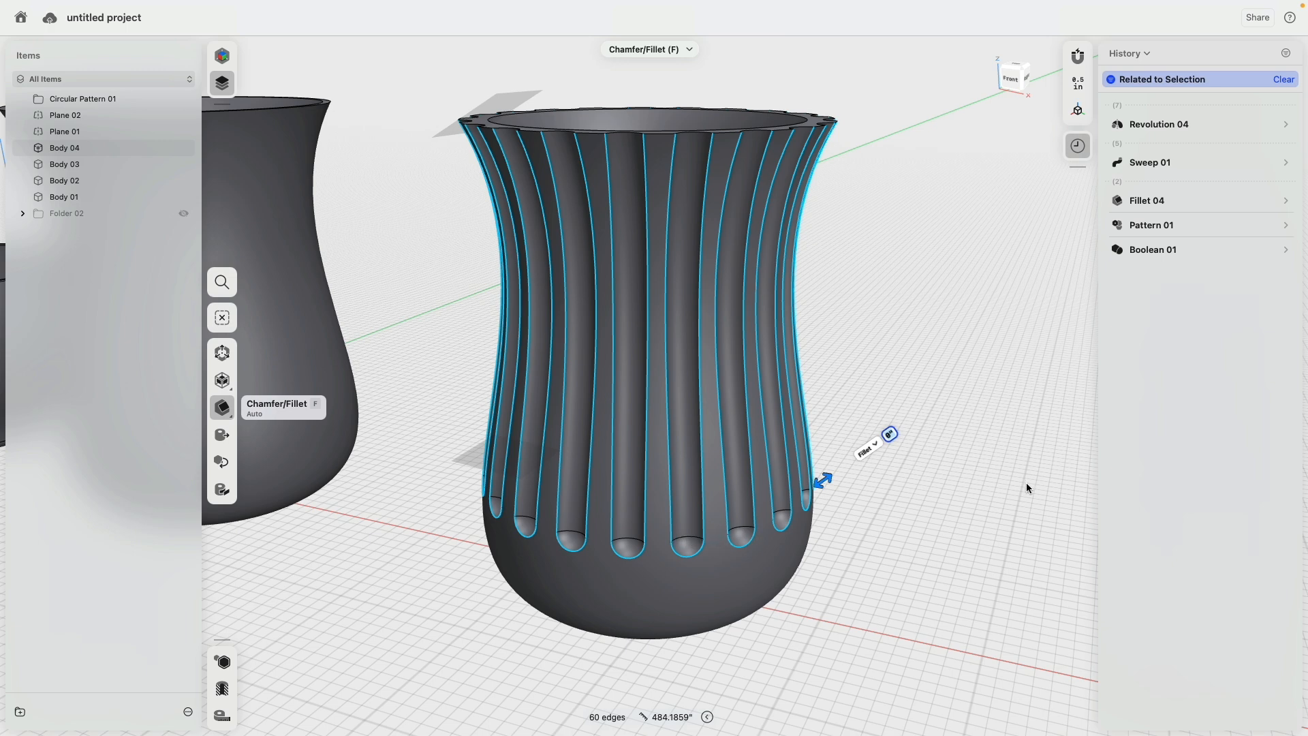
{"action": "type", "text": ".1"}
{"action": "key", "text": "Return"}
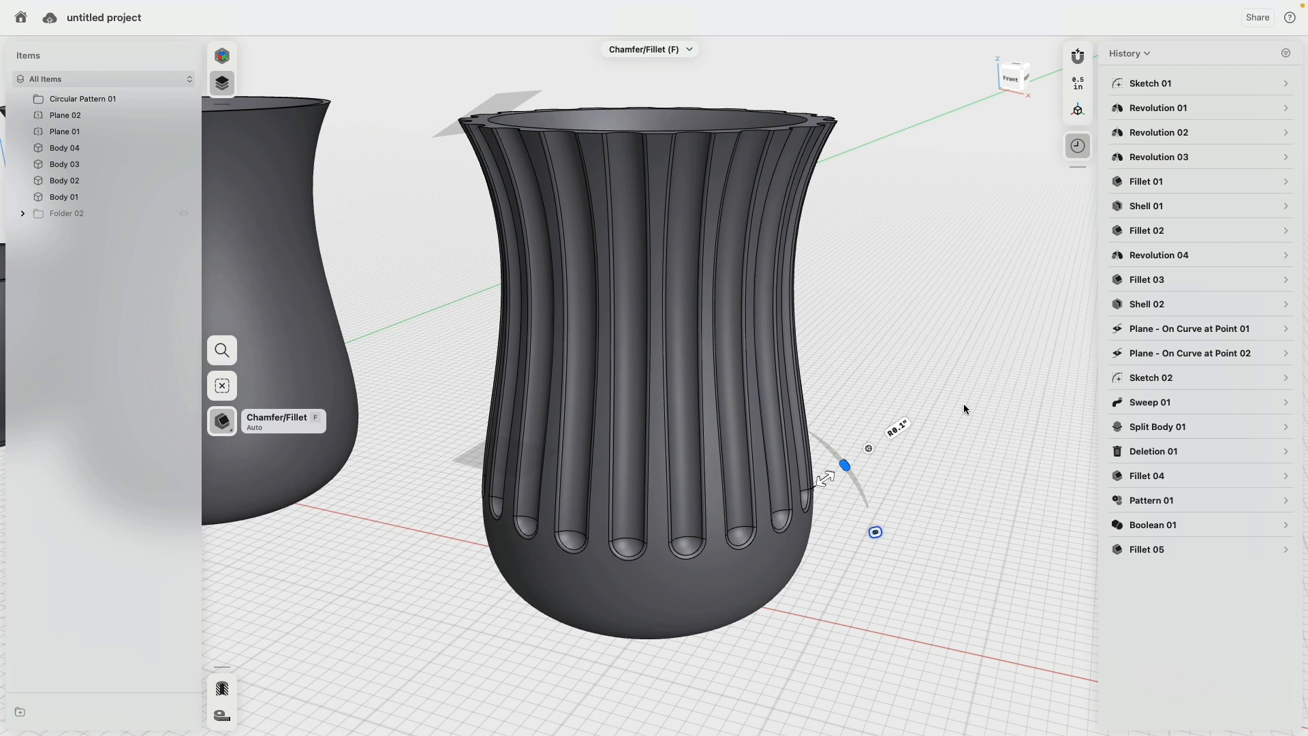
Step: Set the radius of the flute edge fillet to 0.2 in
{"action": "right_click_drag", "start_coordinate": [1024, 483], "coordinate": [966, 439]}
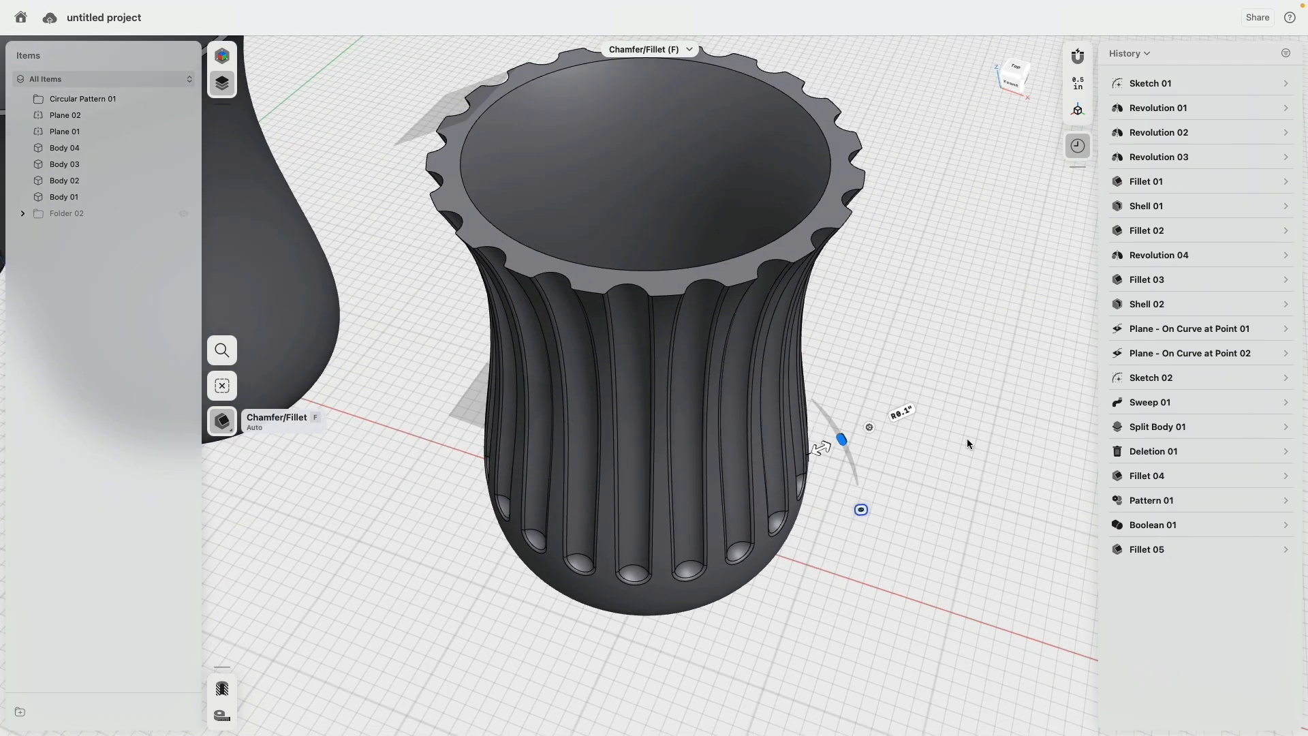
{"action": "left_click", "coordinate": [906, 412]}
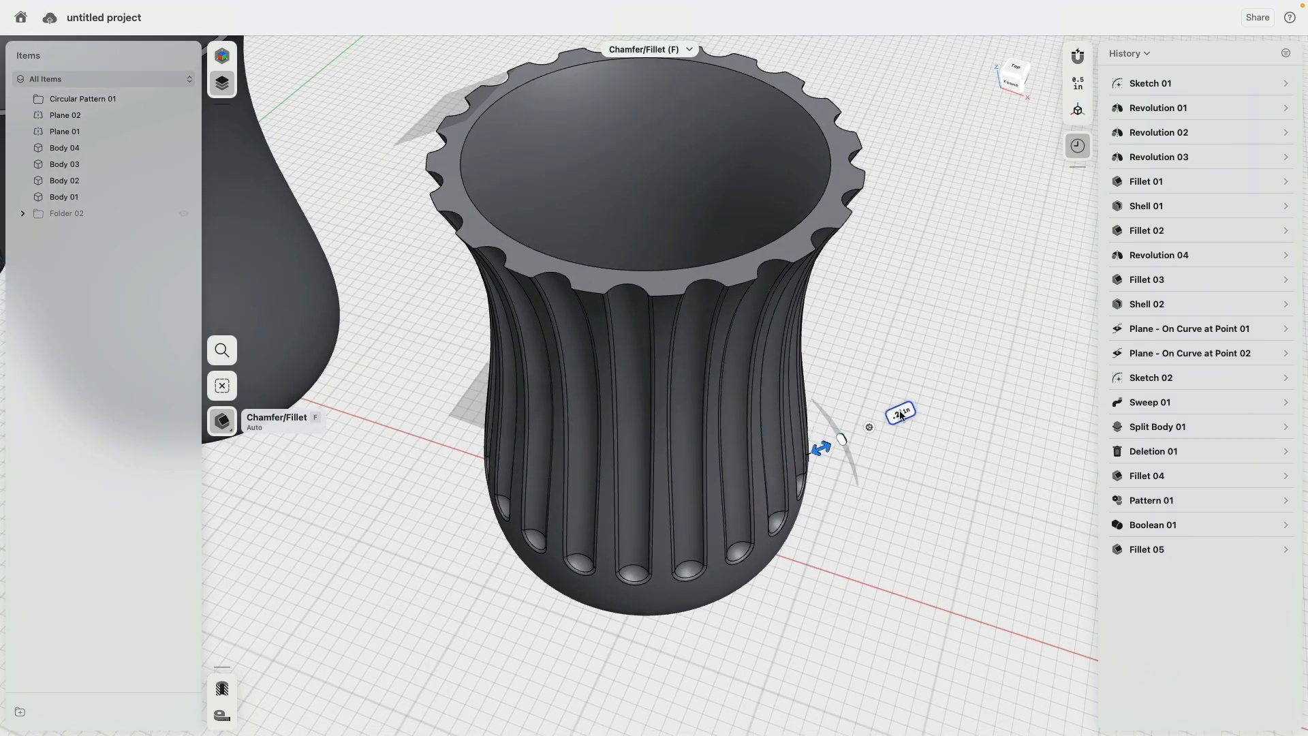
{"action": "type", "text": ".2"}
{"action": "key", "text": "Return"}
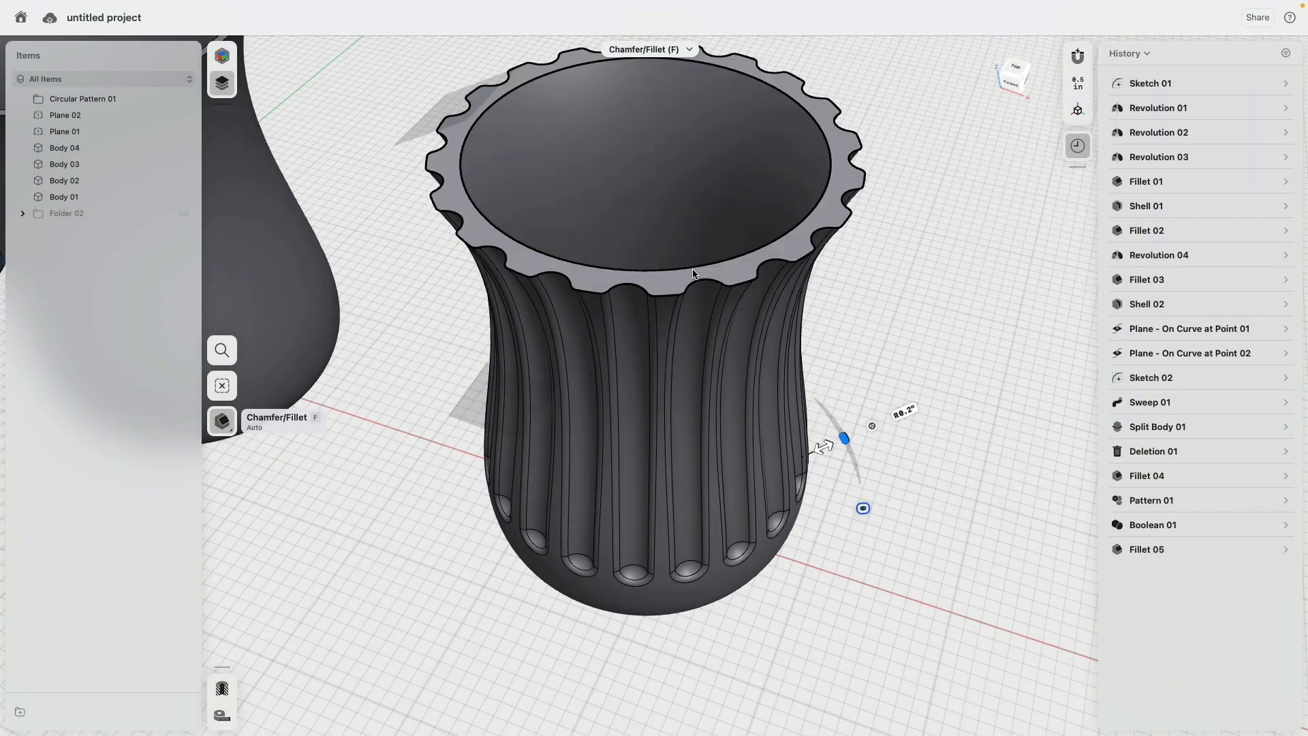
Step: Fillet the inner and scalloped outer rim edges of the fluted vase with a 0.1 in radius
{"action": "left_click", "coordinate": [699, 267]}
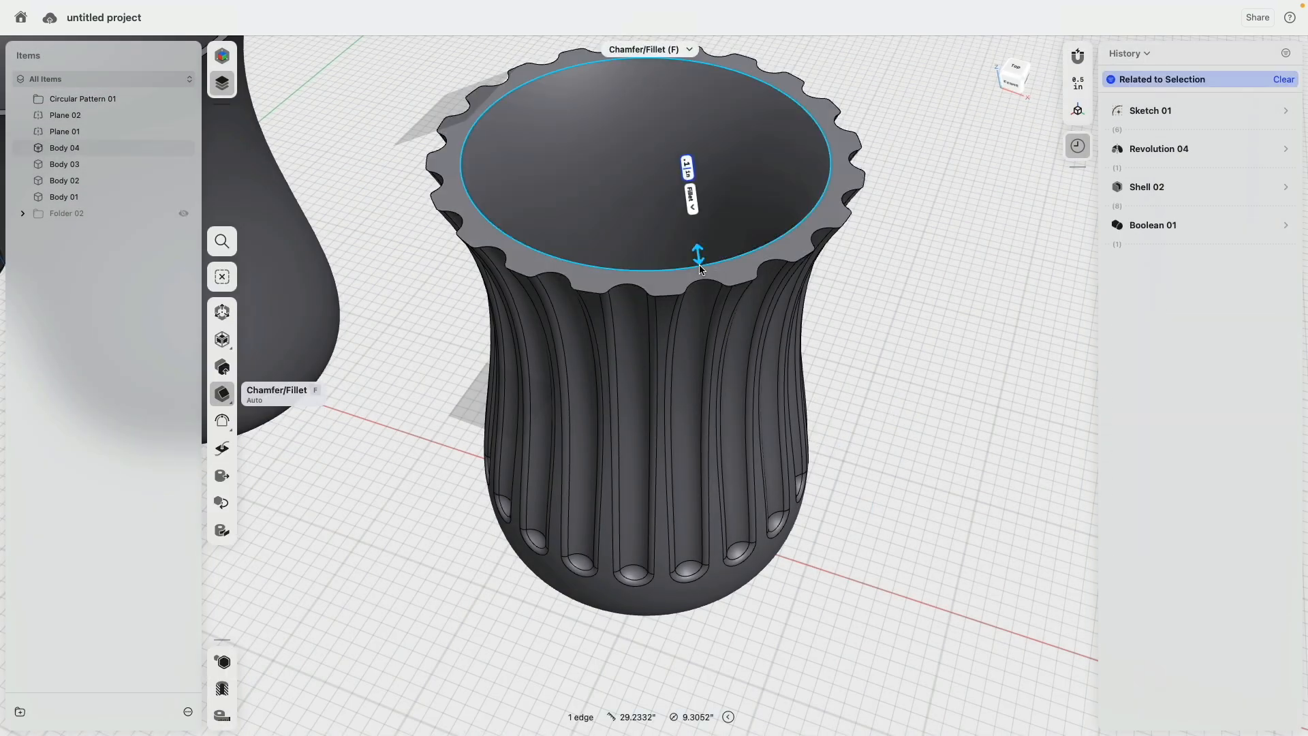
{"action": "left_click", "coordinate": [707, 287]}
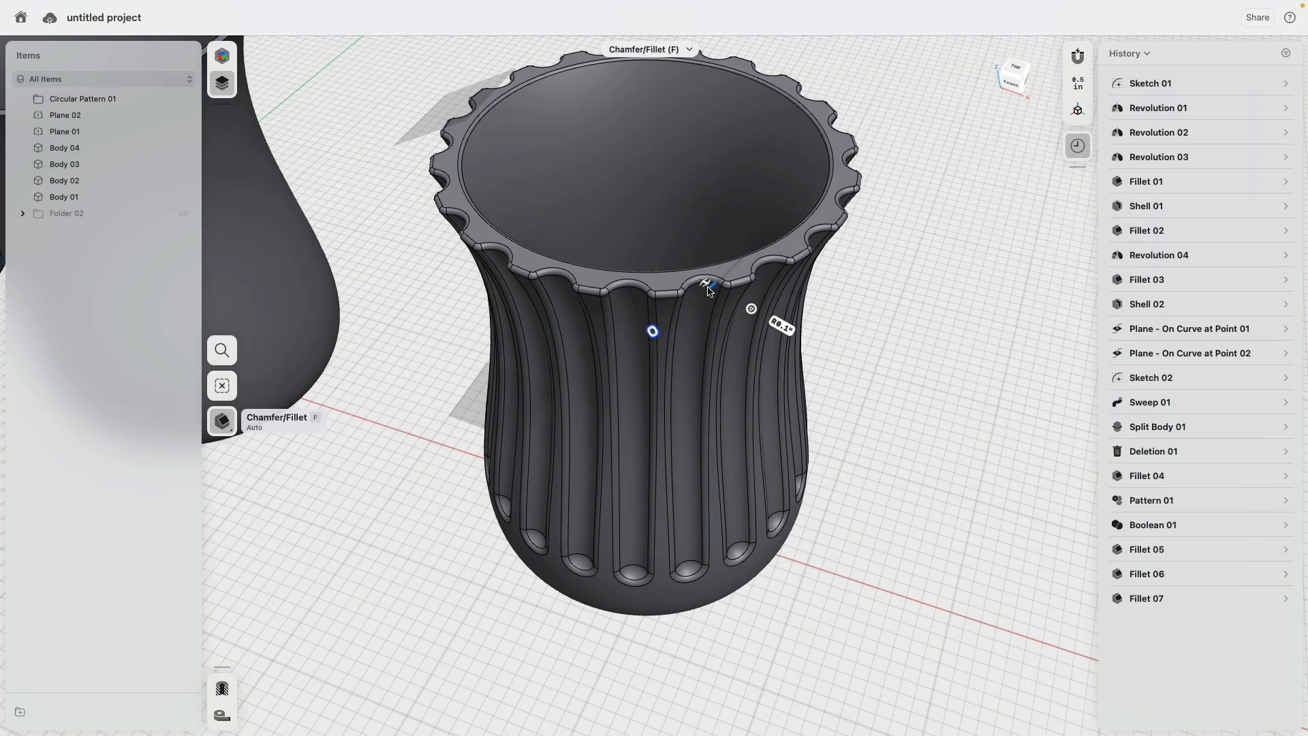
{"action": "right_click_drag", "start_coordinate": [921, 428], "coordinate": [936, 401]}
Step: Expand the hidden sketch folder and open Sketch 01 for editing in the front view
{"action": "scroll", "coordinate": [938, 401], "scroll_direction": "down", "scroll_amount": 5}
{"action": "scroll", "coordinate": [926, 388], "scroll_direction": "down", "scroll_amount": 5}
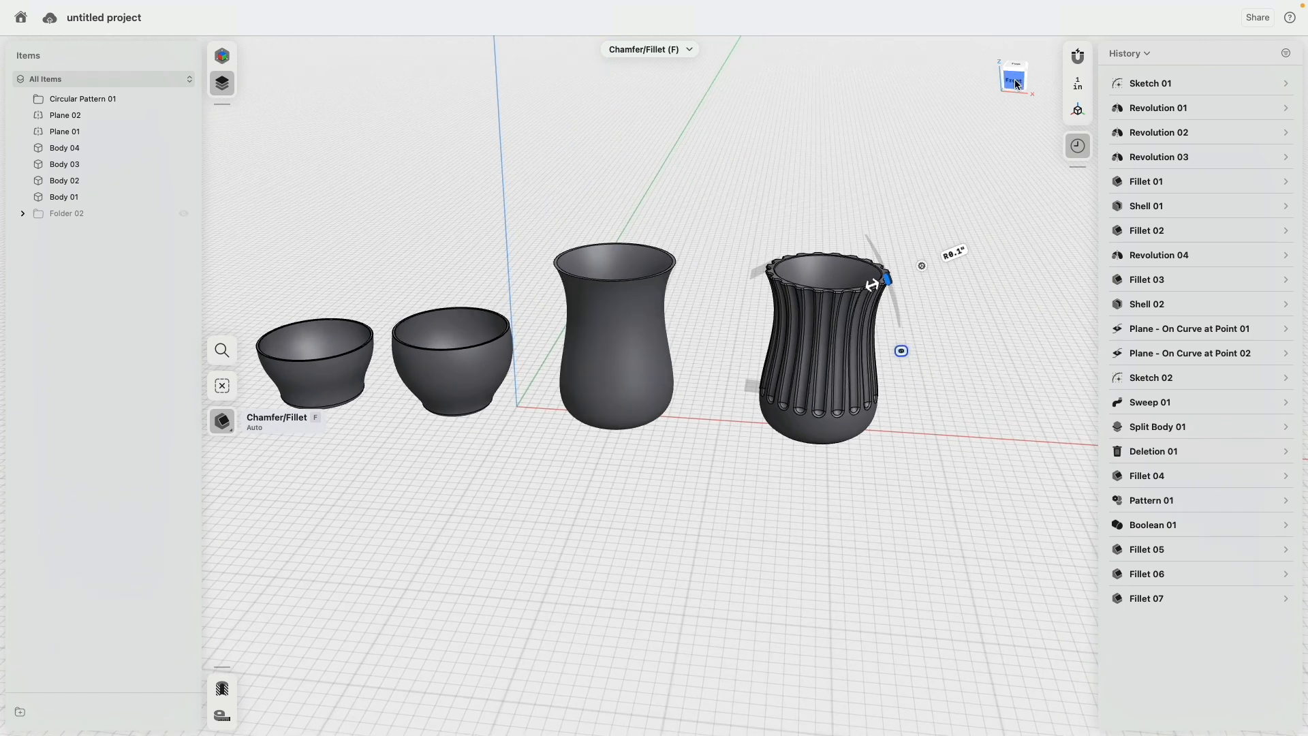
{"action": "left_click", "coordinate": [1016, 83]}
{"action": "scroll", "coordinate": [849, 304], "scroll_direction": "right", "scroll_amount": 3}
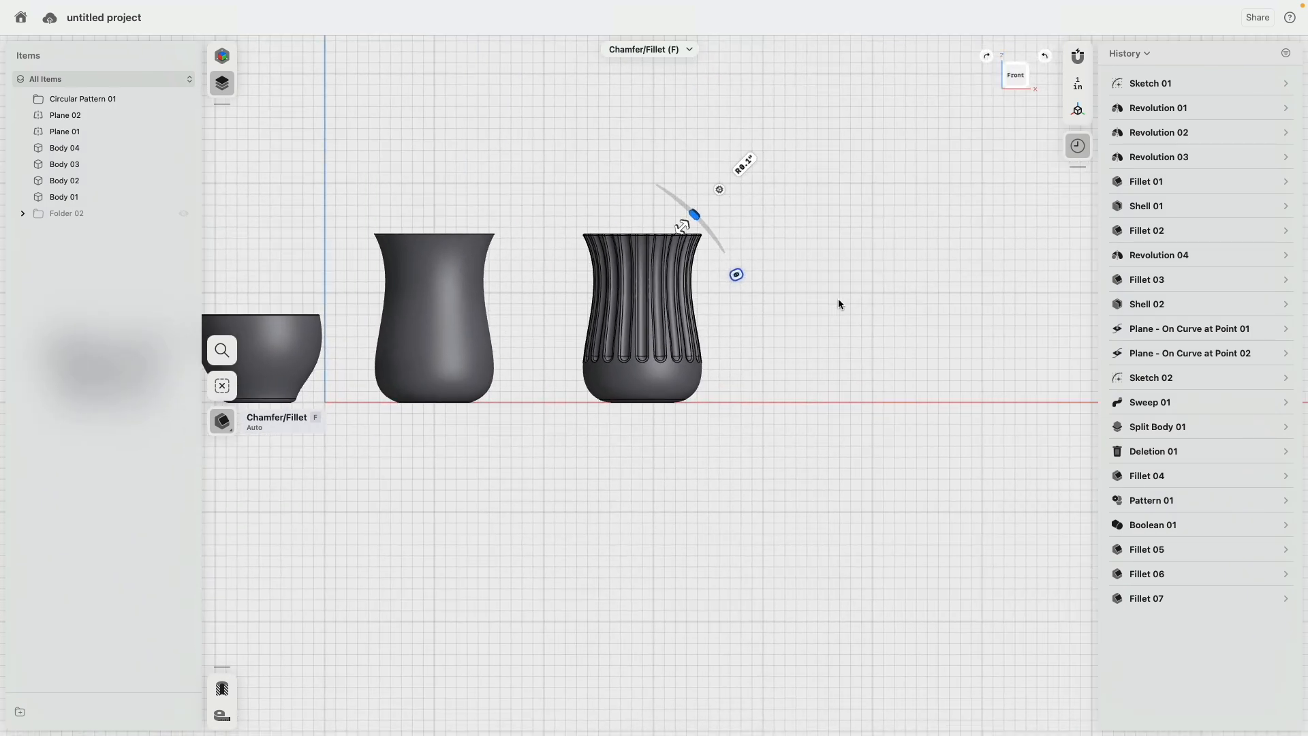
{"action": "left_click", "coordinate": [23, 213]}
{"action": "left_click", "coordinate": [186, 213]}
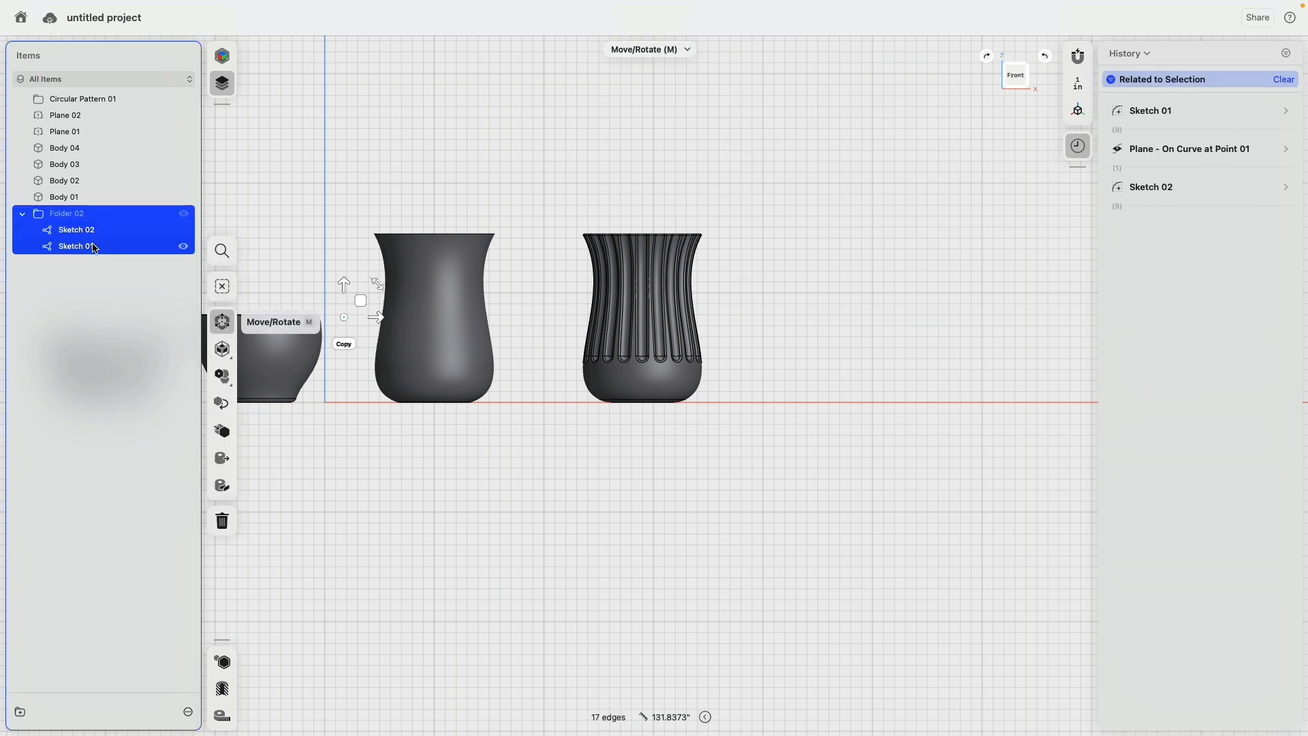
{"action": "double_click", "coordinate": [75, 246]}
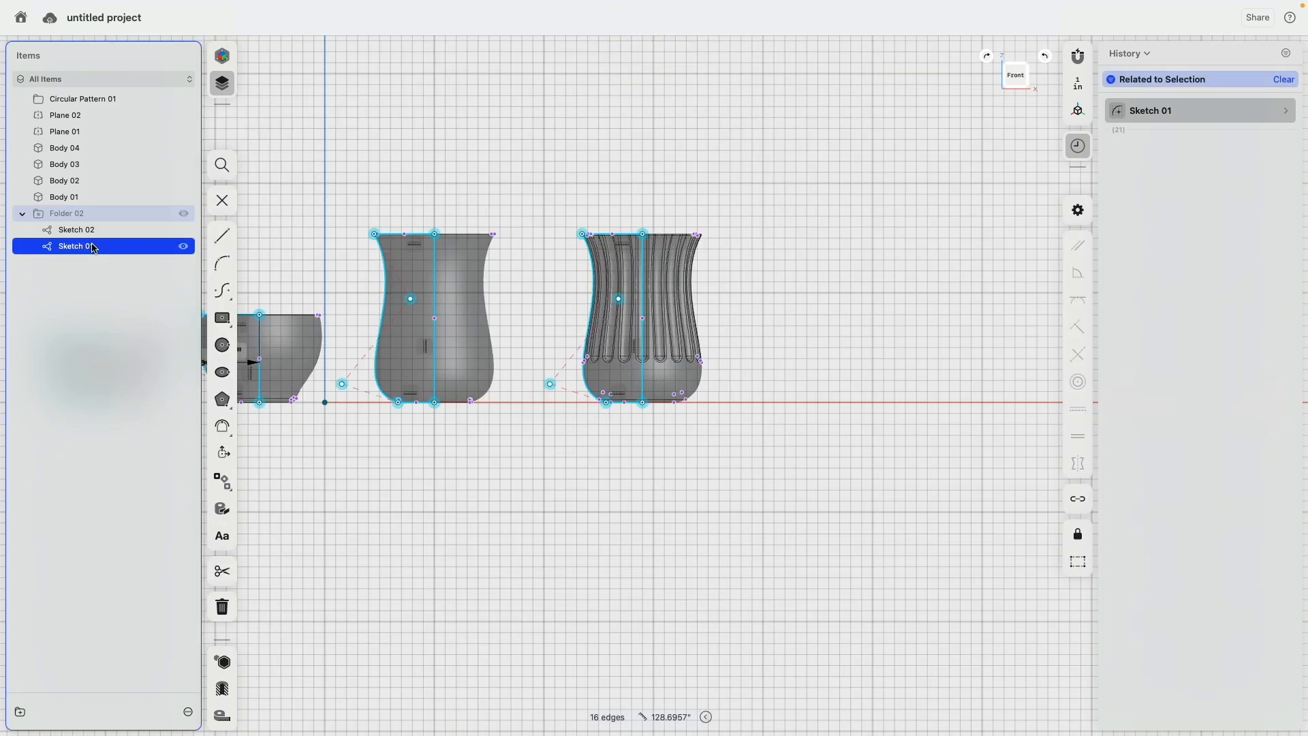
Step: Try to move the fluted vase's profile about 20.6 in horizontally away from the other vase
{"action": "left_click", "coordinate": [550, 385]}
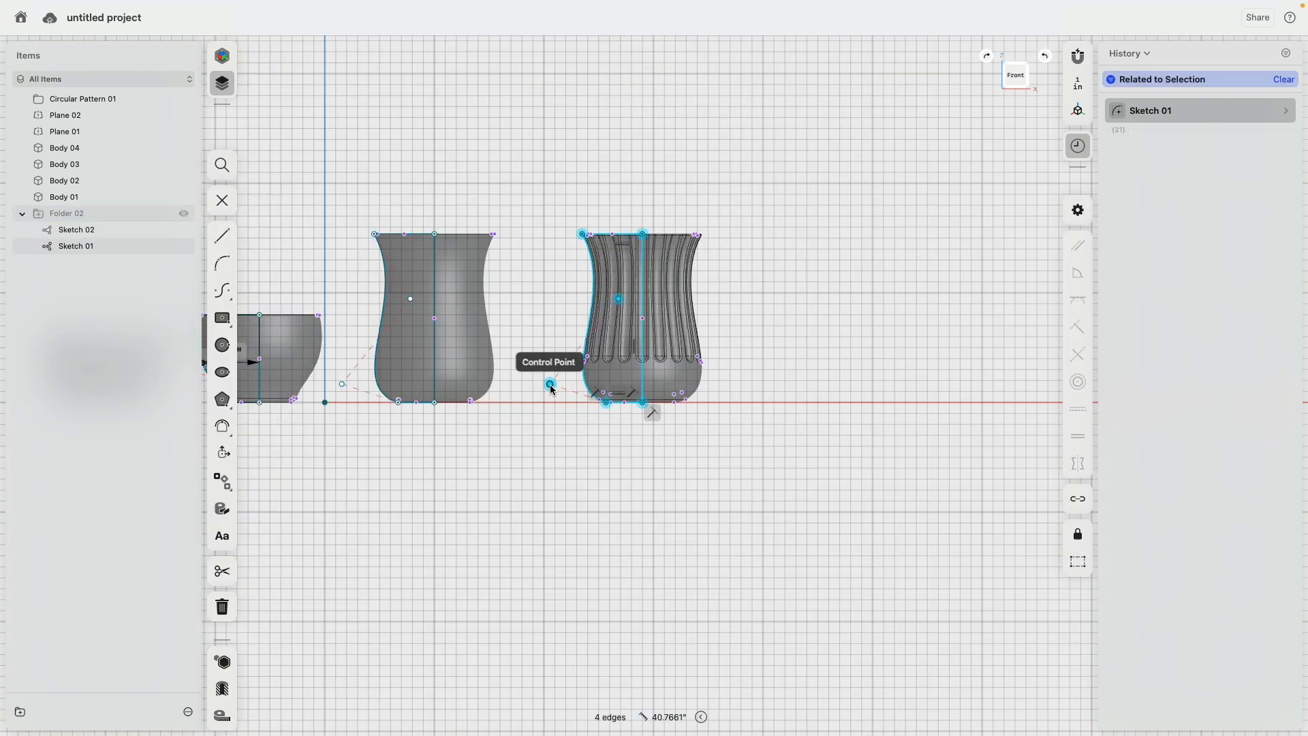
{"action": "left_click", "coordinate": [222, 453]}
{"action": "left_click_drag", "start_coordinate": [635, 322], "coordinate": [860, 332]}
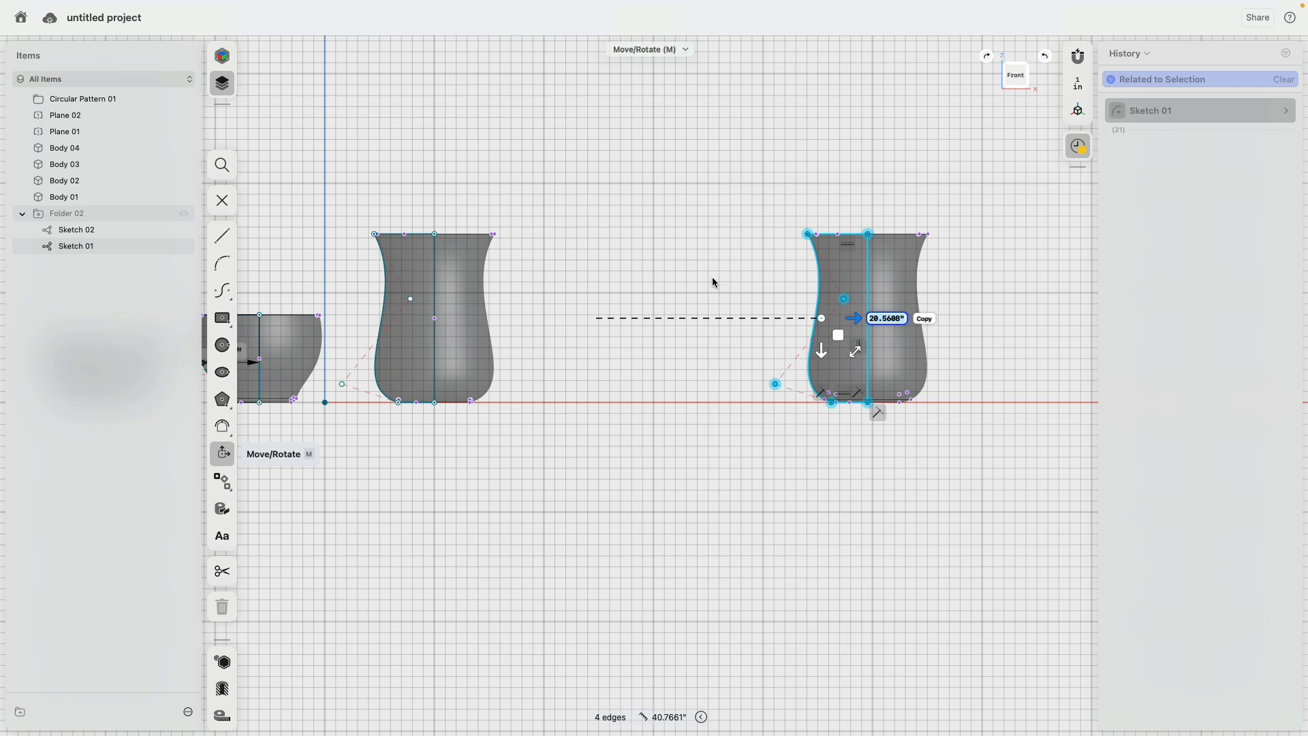
{"action": "key", "text": "ctrl+z"}
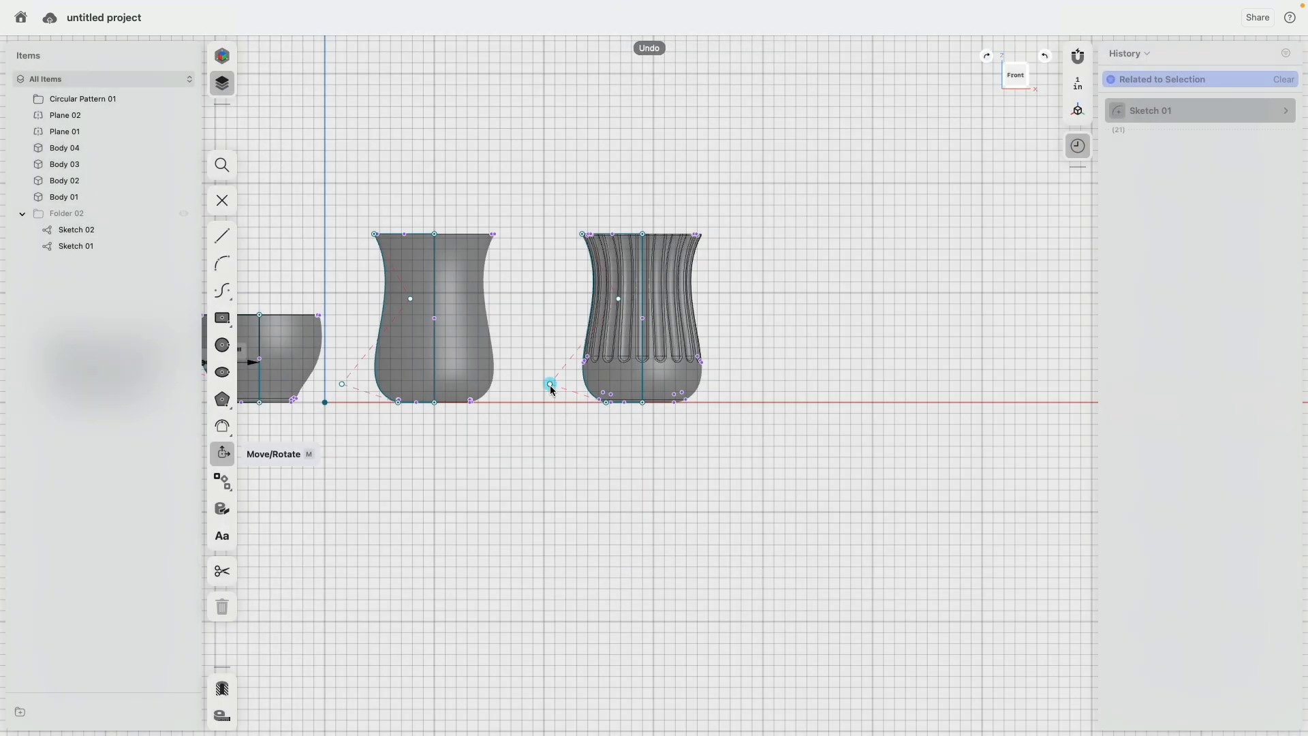
Step: Copy the fluted vase's profile about 21 in horizontally to an empty area beside the vase
{"action": "double_click", "coordinate": [550, 386]}
{"action": "left_click", "coordinate": [599, 384]}
{"action": "left_click_drag", "start_coordinate": [633, 321], "coordinate": [865, 321]}
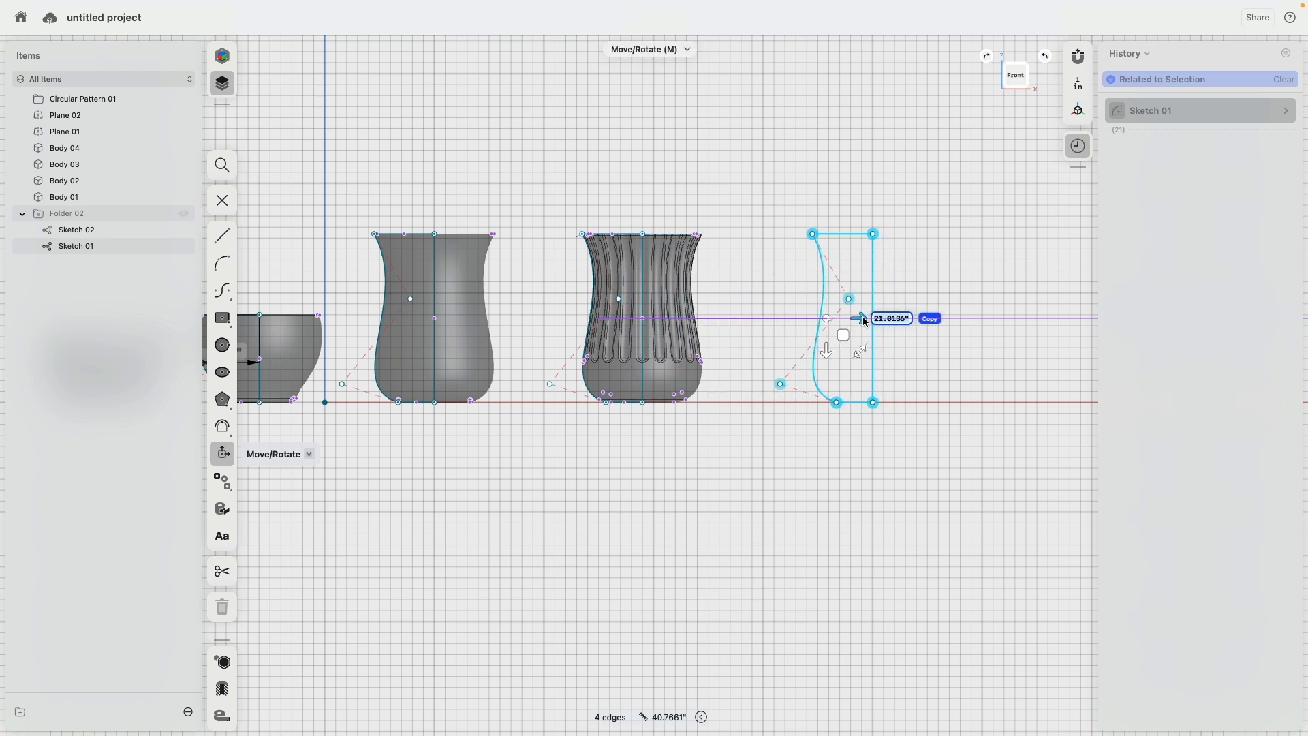
{"action": "left_click", "coordinate": [923, 246]}
Step: Raise the copied profile's top edge, pull the lower spline control point outward and move the upper control point up
{"action": "left_click", "coordinate": [858, 236]}
{"action": "left_click_drag", "start_coordinate": [847, 233], "coordinate": [848, 158]}
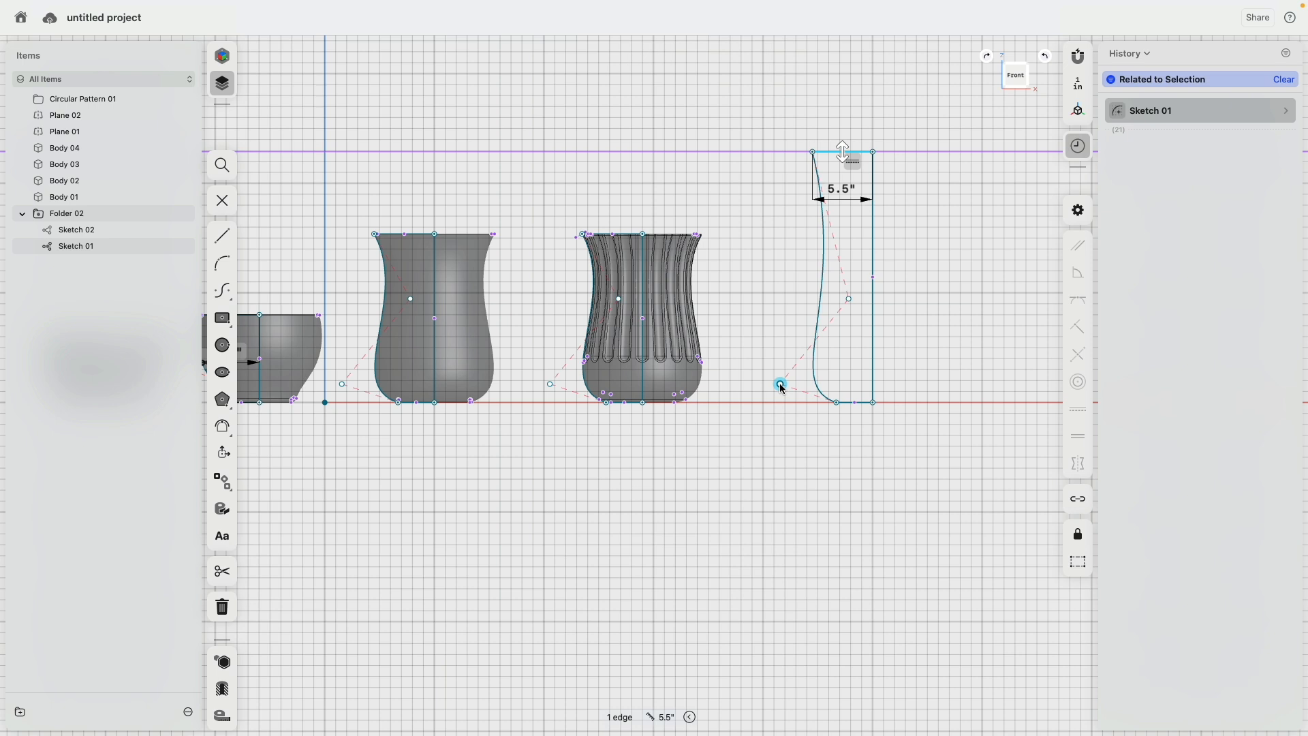
{"action": "left_click_drag", "start_coordinate": [782, 385], "coordinate": [743, 371]}
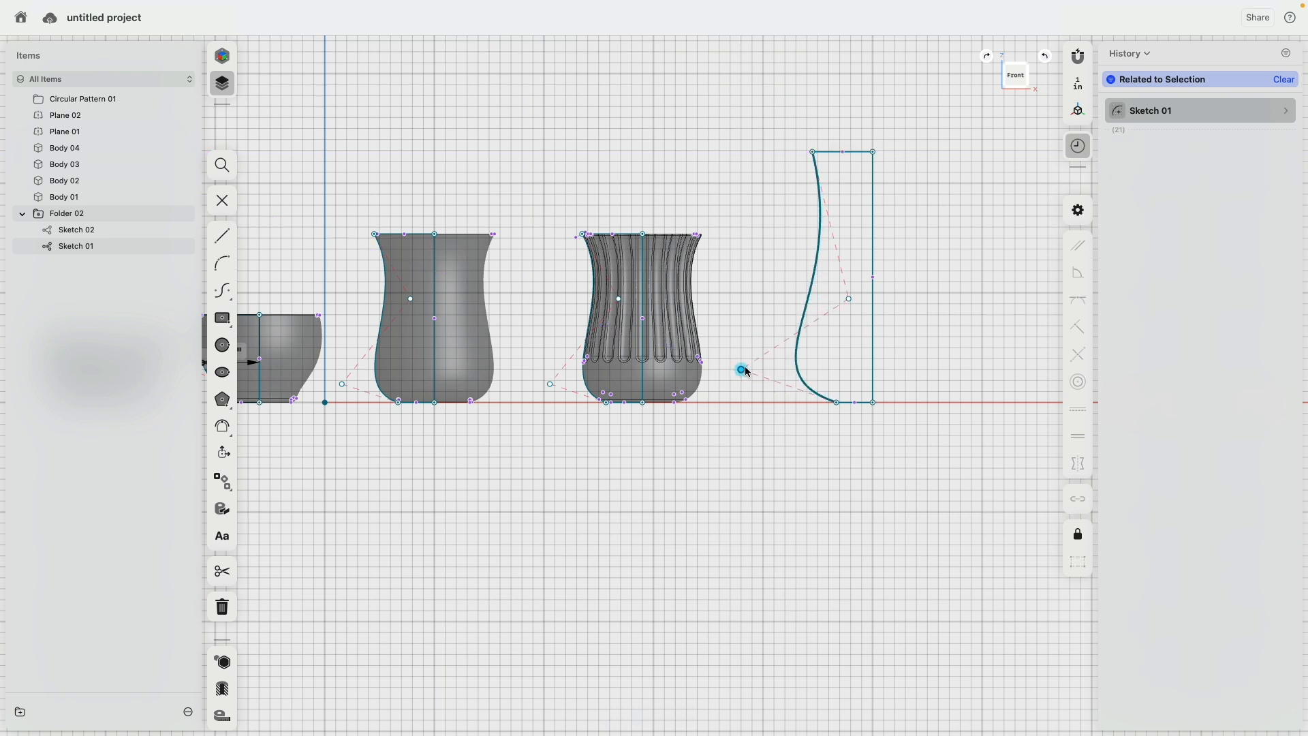
{"action": "mouse_move", "coordinate": [851, 297]}
{"action": "left_mouse_down"}
{"action": "mouse_move", "coordinate": [832, 282]}
{"action": "mouse_move", "coordinate": [851, 259]}
{"action": "mouse_move", "coordinate": [852, 198]}
{"action": "mouse_move", "coordinate": [852, 280]}
{"action": "left_mouse_up"}
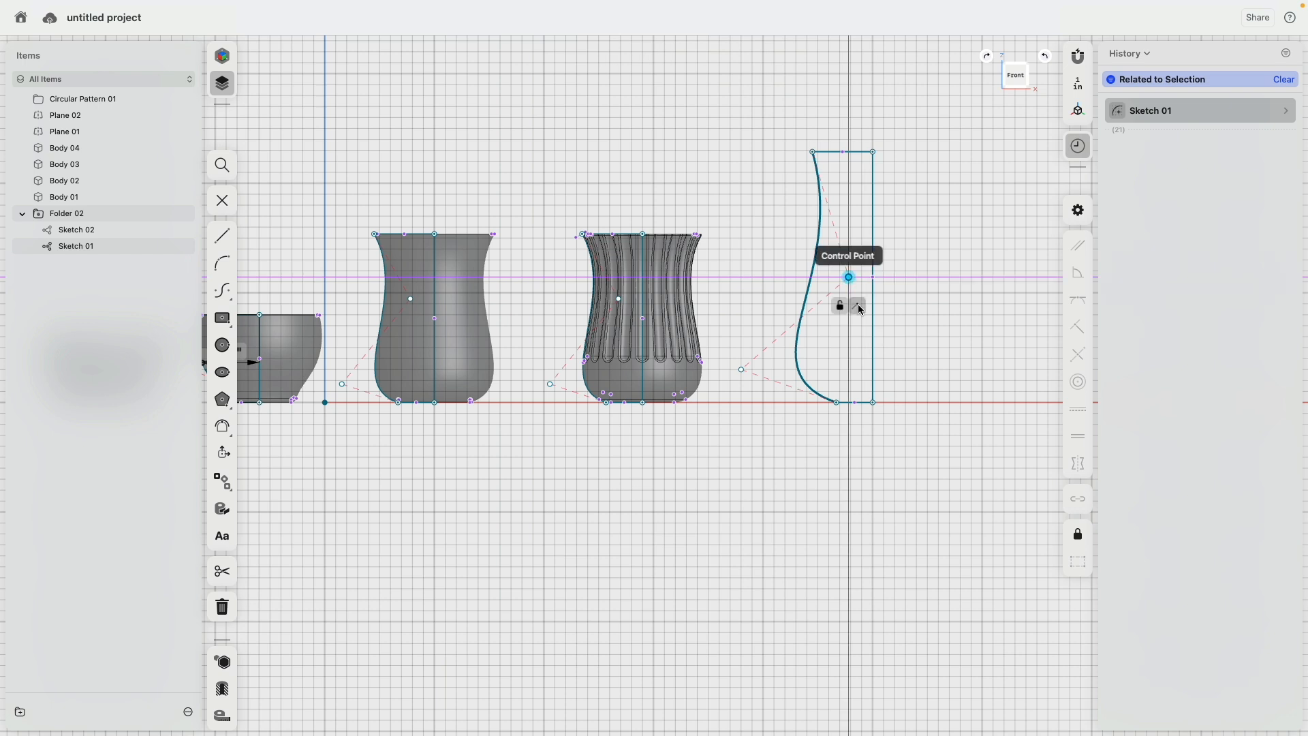
Step: Turn the upper control point into a curve point, disconnect the curve there and move the upper segment's end upward
{"action": "left_click", "coordinate": [859, 308]}
{"action": "left_click", "coordinate": [850, 277]}
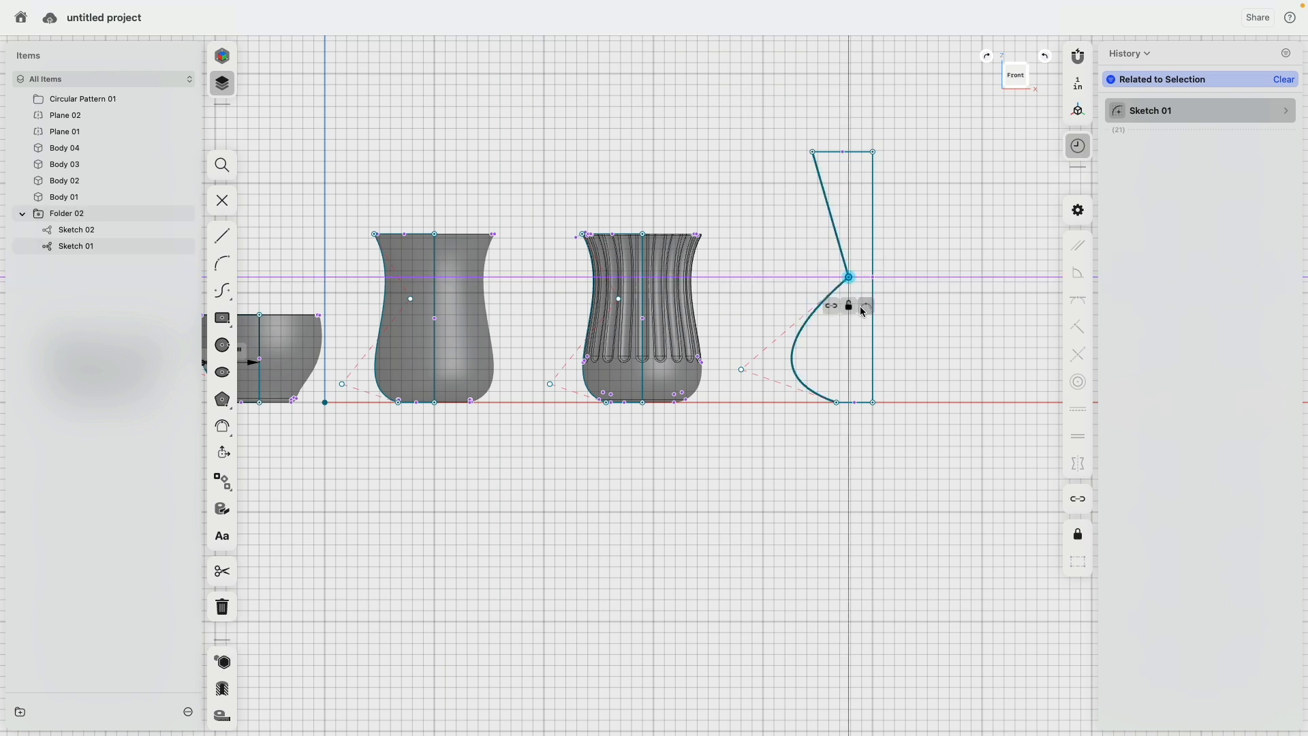
{"action": "left_click", "coordinate": [833, 305]}
{"action": "mouse_move", "coordinate": [851, 286]}
{"action": "left_mouse_down"}
{"action": "mouse_move", "coordinate": [853, 259]}
{"action": "mouse_move", "coordinate": [849, 303]}
{"action": "mouse_move", "coordinate": [850, 206]}
{"action": "left_mouse_up"}
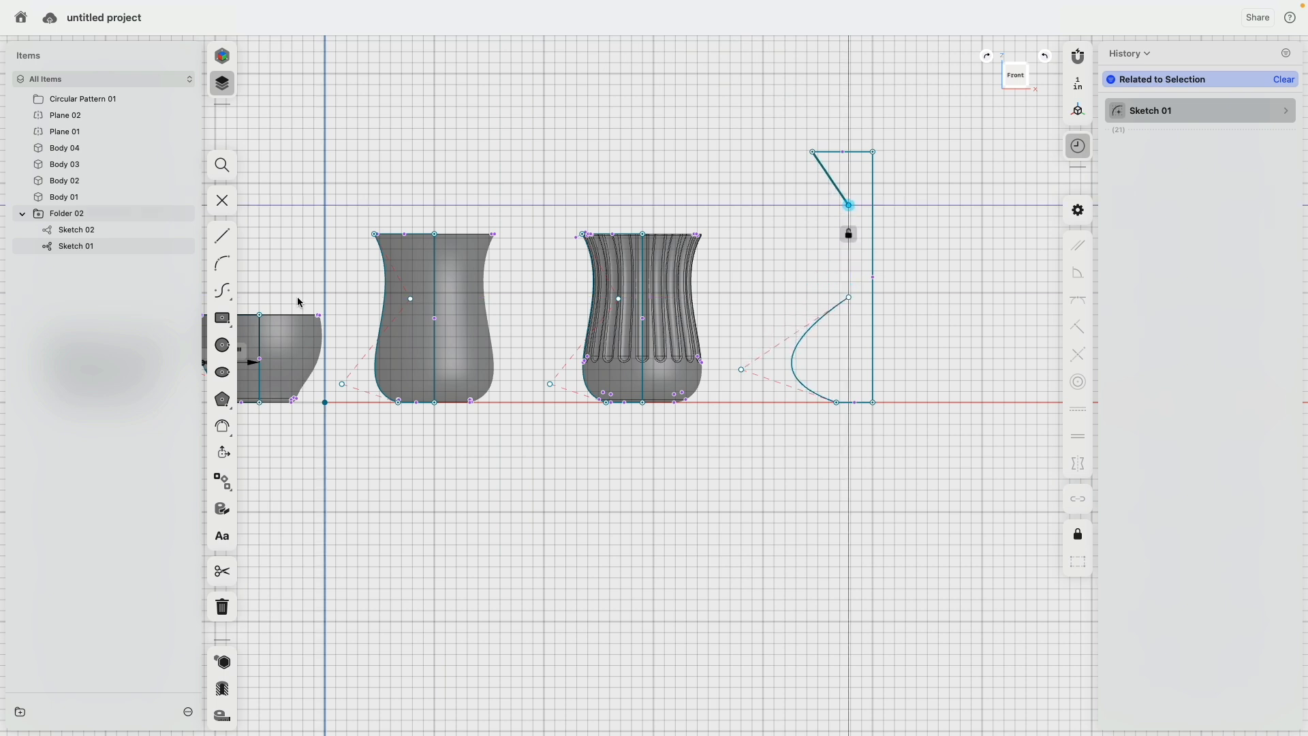
Step: Bridge the gap in the profile with a control point spline between the two disconnected curve ends
{"action": "left_click", "coordinate": [221, 292]}
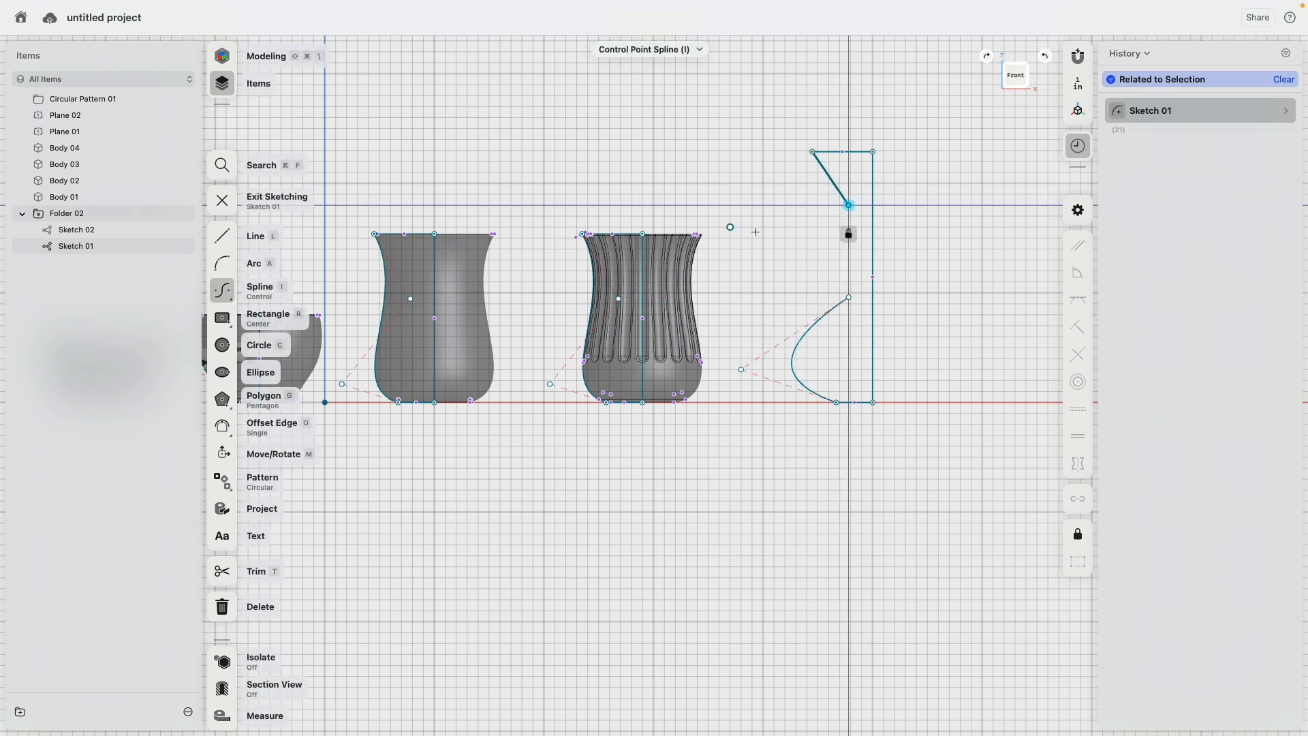
{"action": "left_click", "coordinate": [850, 205]}
{"action": "left_click", "coordinate": [849, 297]}
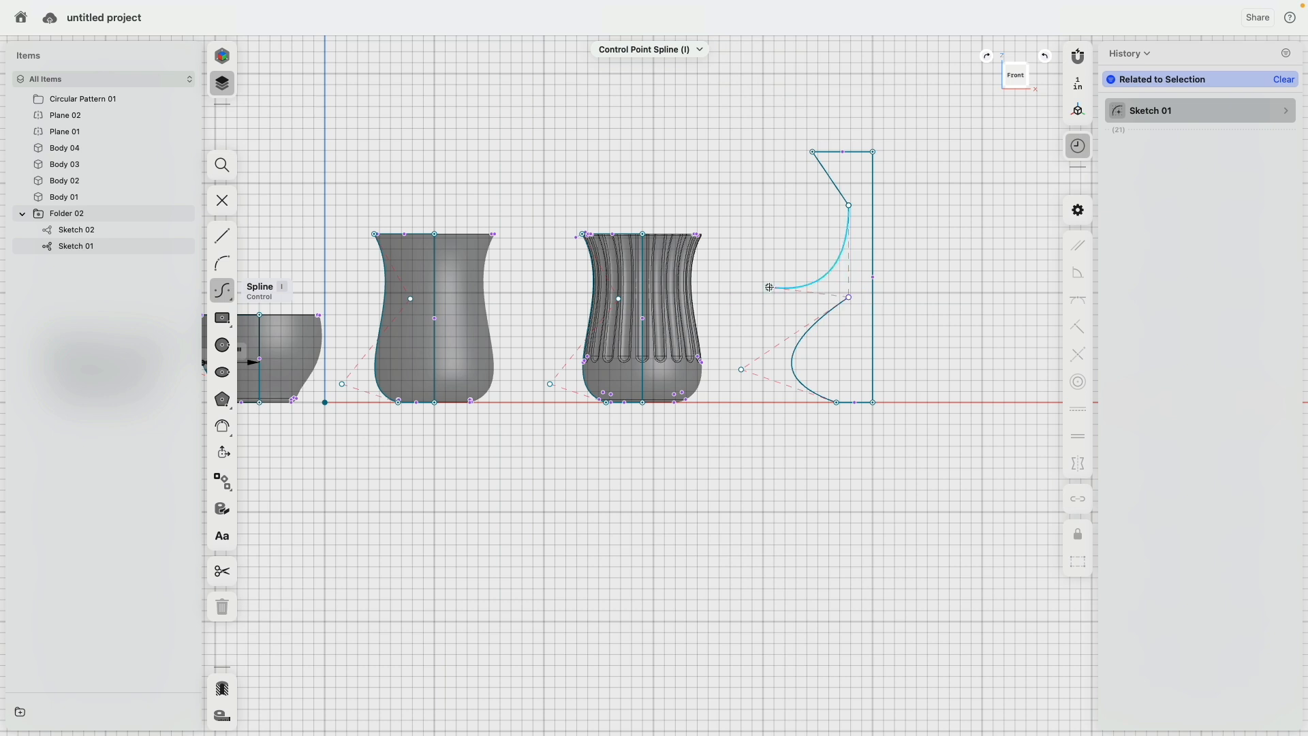
{"action": "key", "text": "Escape"}
Step: Convert both joints of the bridging spline into control points, then pull the upper one outward and nudge the lower one inward and down
{"action": "left_click", "coordinate": [848, 205]}
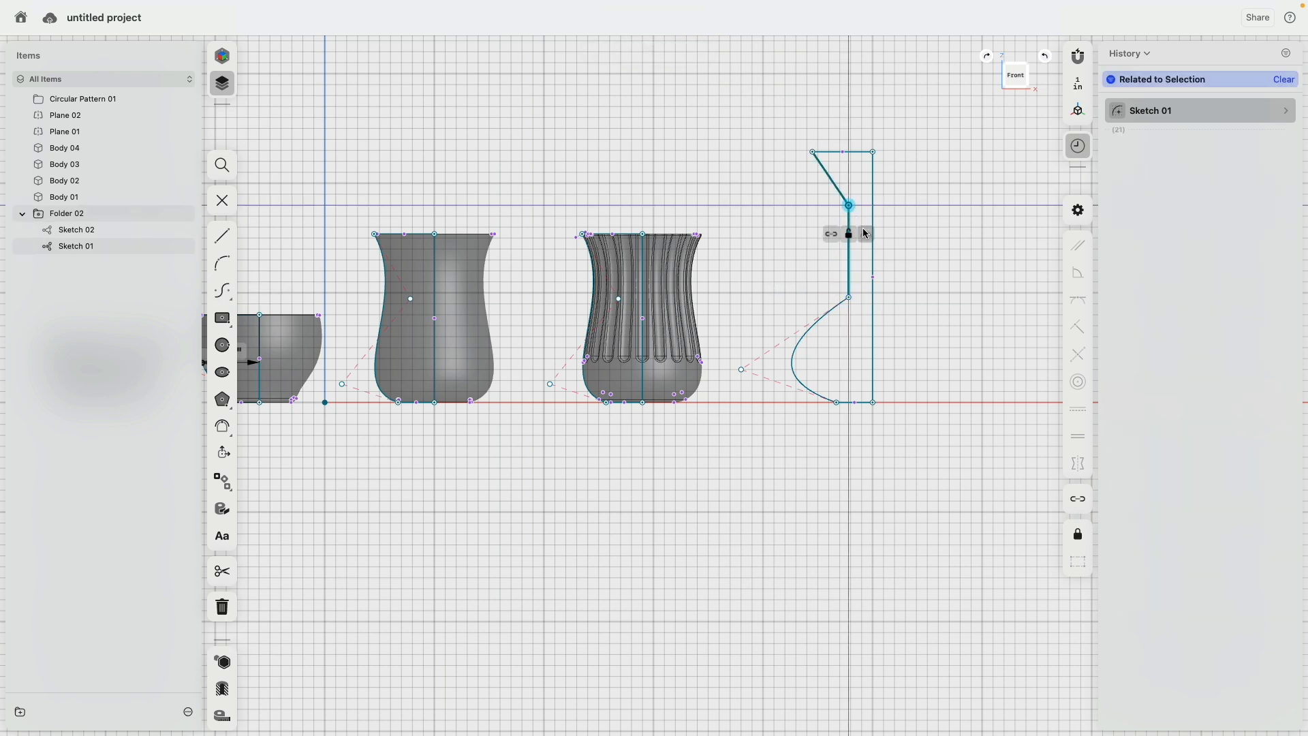
{"action": "left_click", "coordinate": [864, 233]}
{"action": "left_click", "coordinate": [851, 299]}
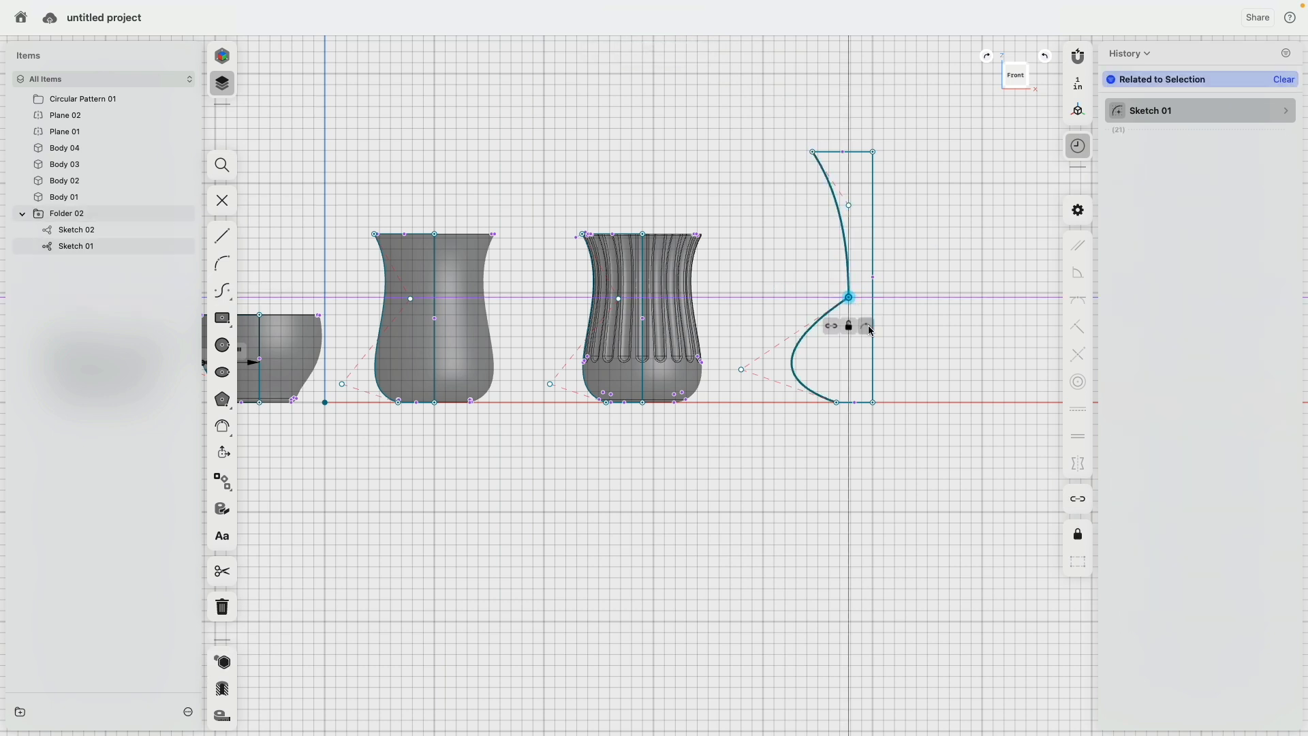
{"action": "left_click", "coordinate": [872, 329]}
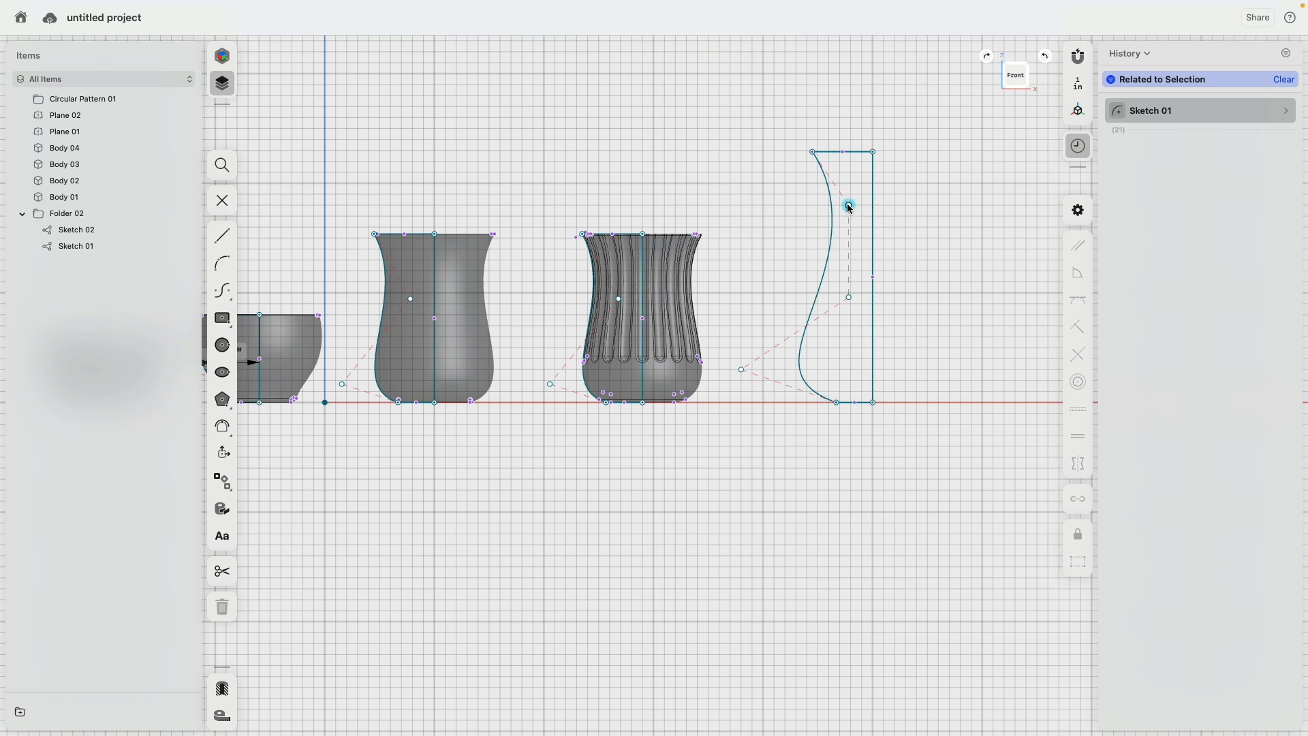
{"action": "mouse_move", "coordinate": [848, 207]}
{"action": "left_mouse_down"}
{"action": "mouse_move", "coordinate": [809, 187]}
{"action": "mouse_move", "coordinate": [829, 185]}
{"action": "mouse_move", "coordinate": [808, 196]}
{"action": "left_mouse_up"}
{"action": "left_click_drag", "start_coordinate": [850, 297], "coordinate": [856, 307]}
Step: Turn the upper control point into a curve point, disconnect the curve there and move the lower segment's end down and inward
{"action": "left_click", "coordinate": [806, 197]}
{"action": "right_click", "coordinate": [807, 197]}
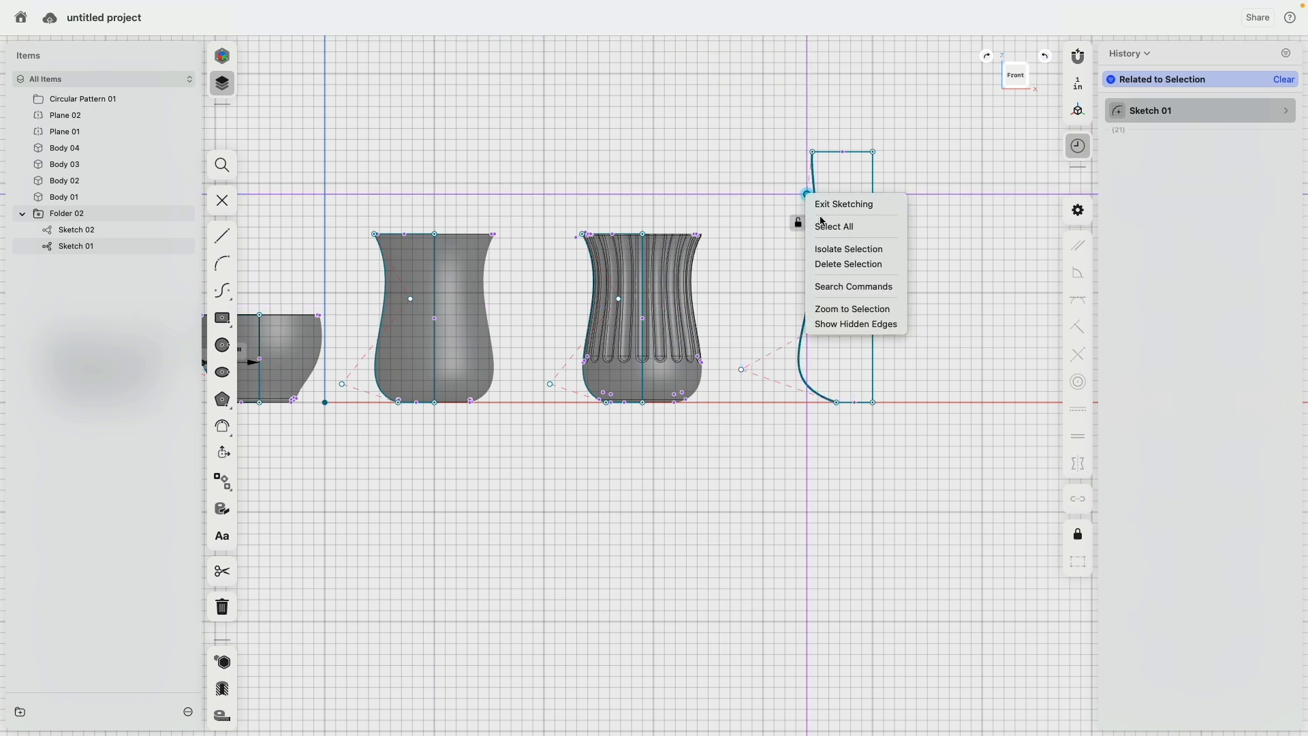
{"action": "left_click", "coordinate": [737, 203]}
{"action": "left_click", "coordinate": [815, 229]}
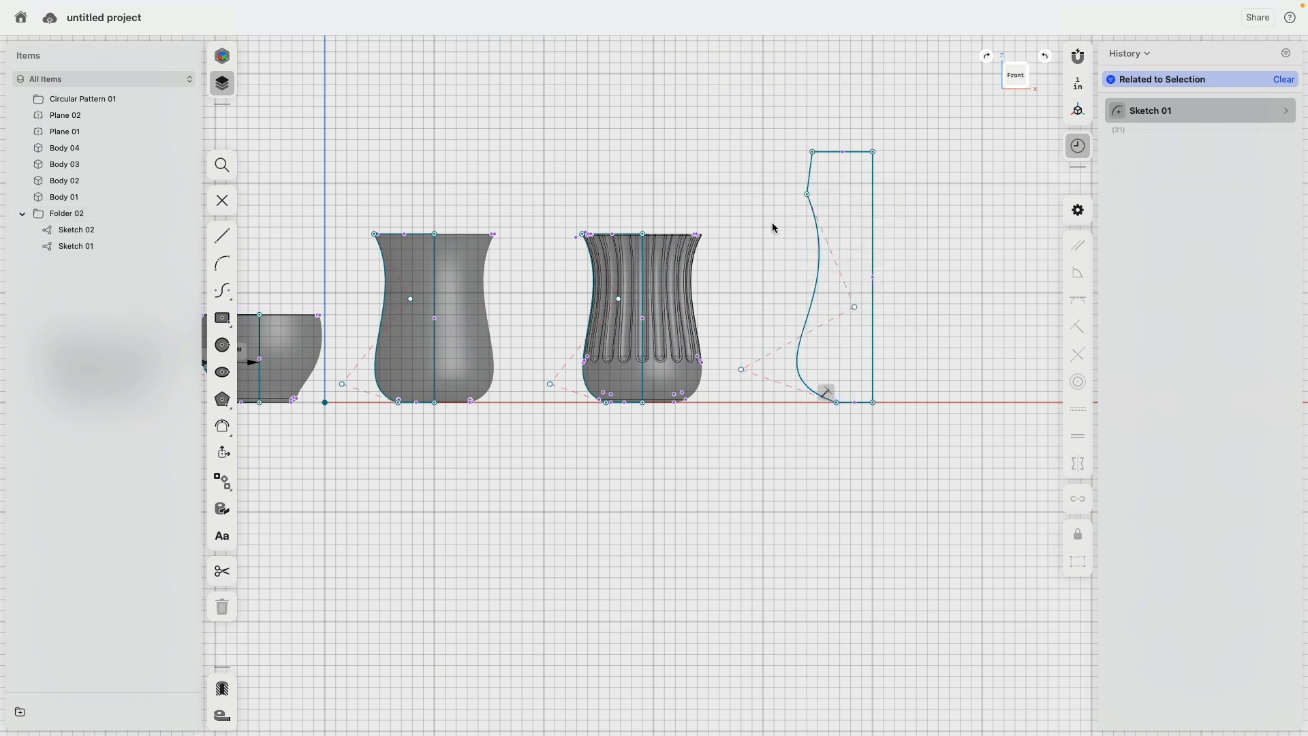
{"action": "left_click", "coordinate": [807, 195]}
{"action": "left_click", "coordinate": [807, 222]}
{"action": "left_click_drag", "start_coordinate": [808, 195], "coordinate": [838, 245]}
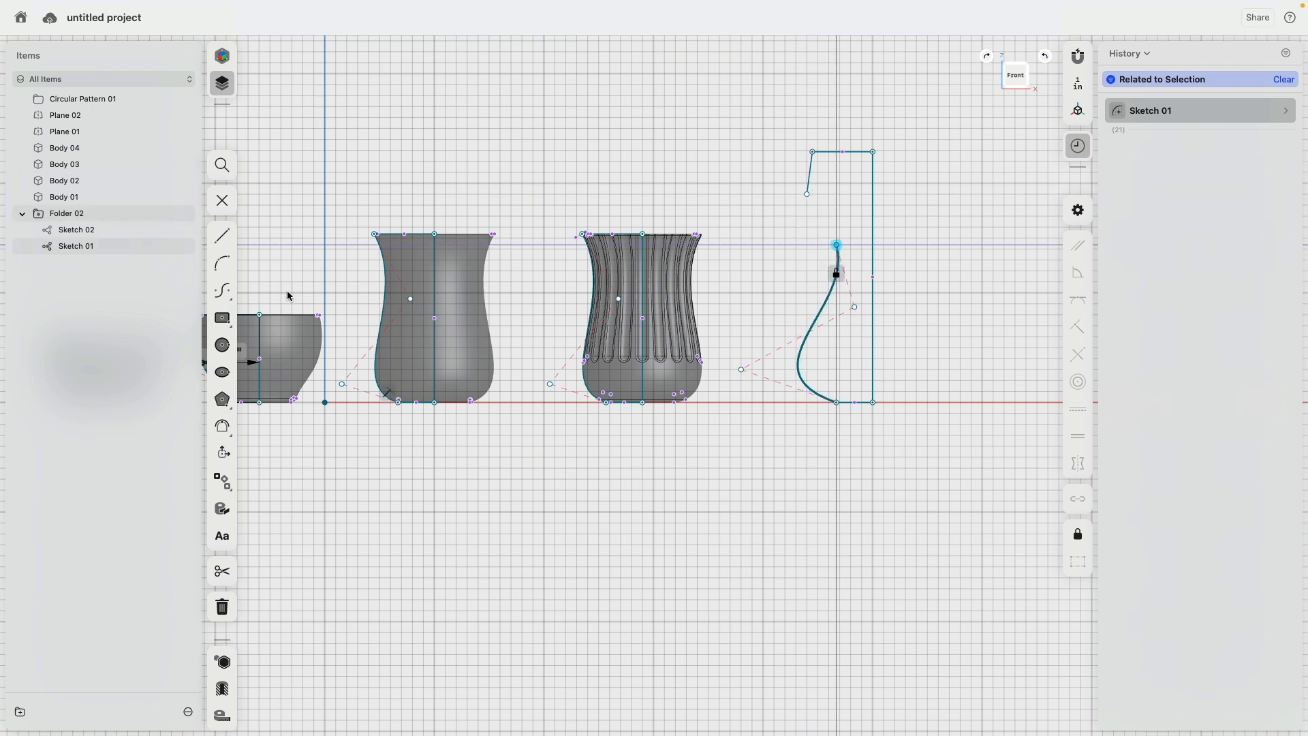
Step: Bridge the neck gap with a control point spline and turn both of its joints into control points
{"action": "left_click", "coordinate": [807, 194]}
{"action": "key", "text": "Escape"}
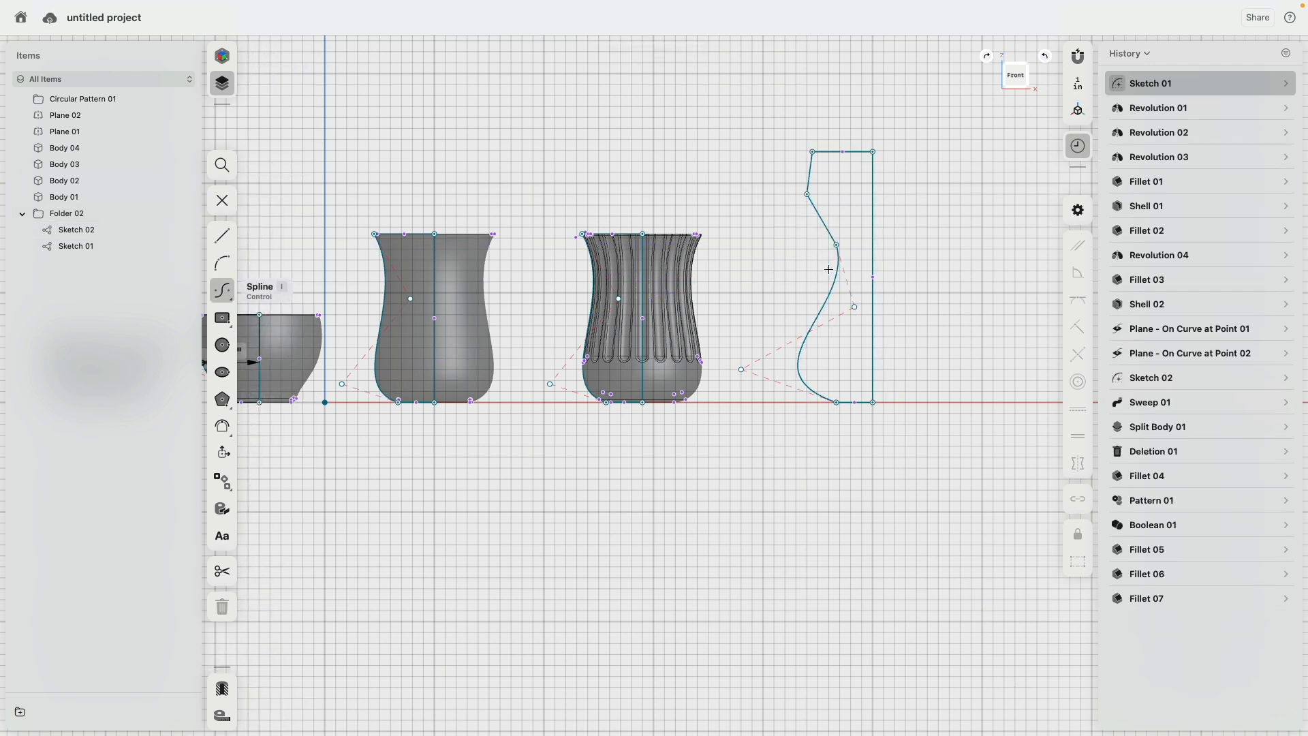
{"action": "left_click", "coordinate": [827, 392]}
{"action": "left_click", "coordinate": [808, 197]}
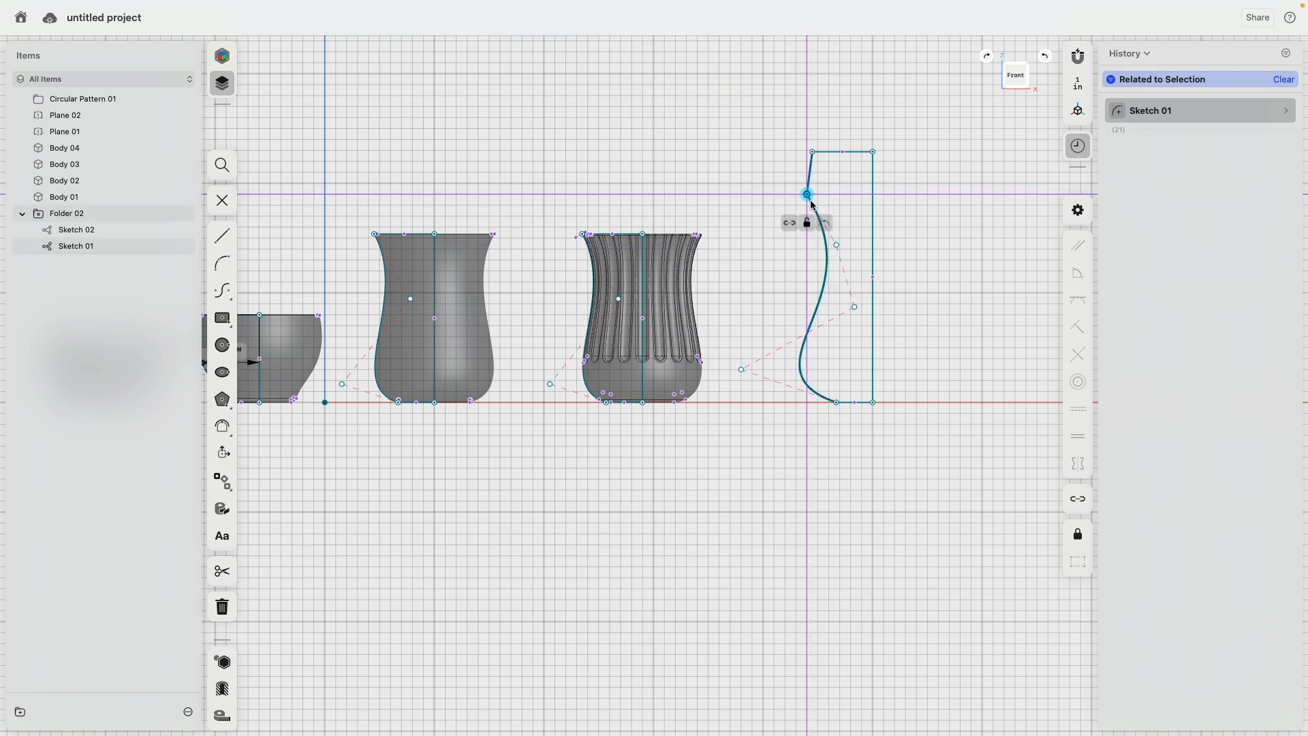
{"action": "left_click", "coordinate": [827, 225]}
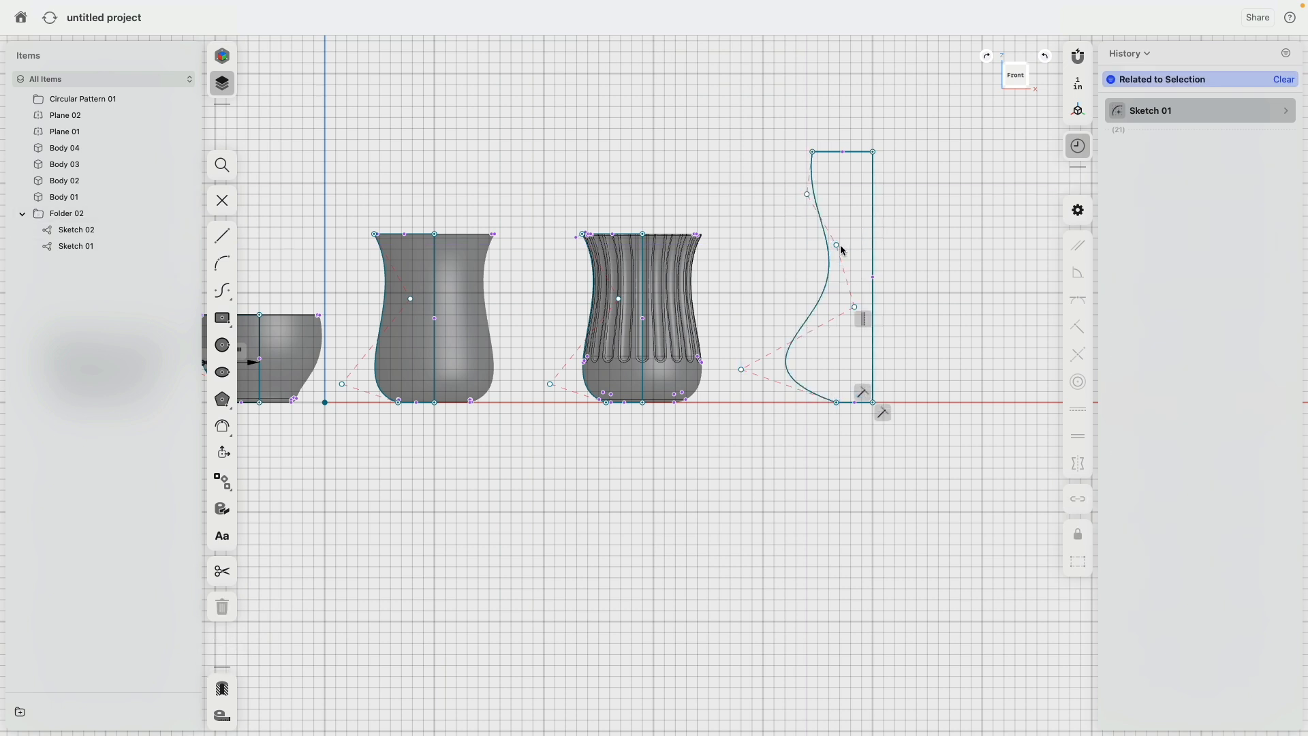
Step: Adjust the two neck control points of the third vase's curve and delete the upper of the two
{"action": "left_click_drag", "start_coordinate": [837, 246], "coordinate": [837, 221]}
{"action": "left_click", "coordinate": [984, 300]}
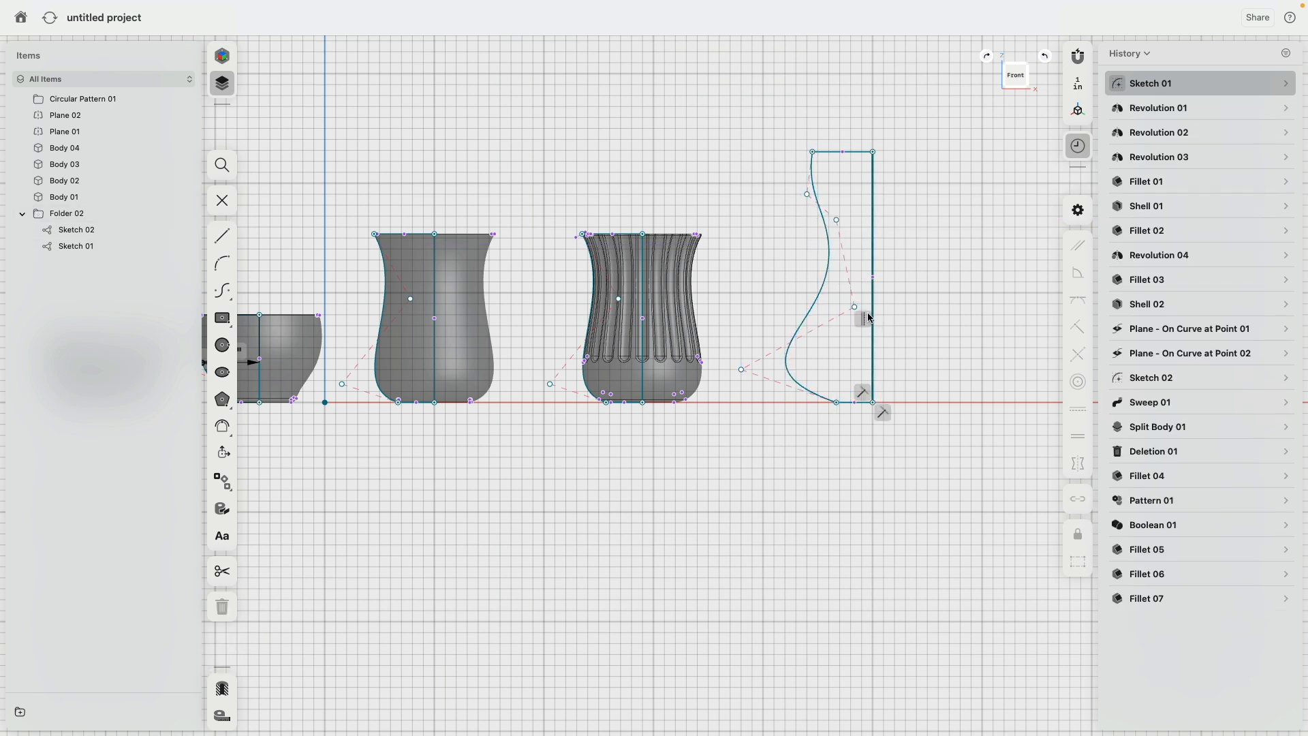
{"action": "left_click_drag", "start_coordinate": [854, 306], "coordinate": [829, 314]}
{"action": "left_click", "coordinate": [897, 233]}
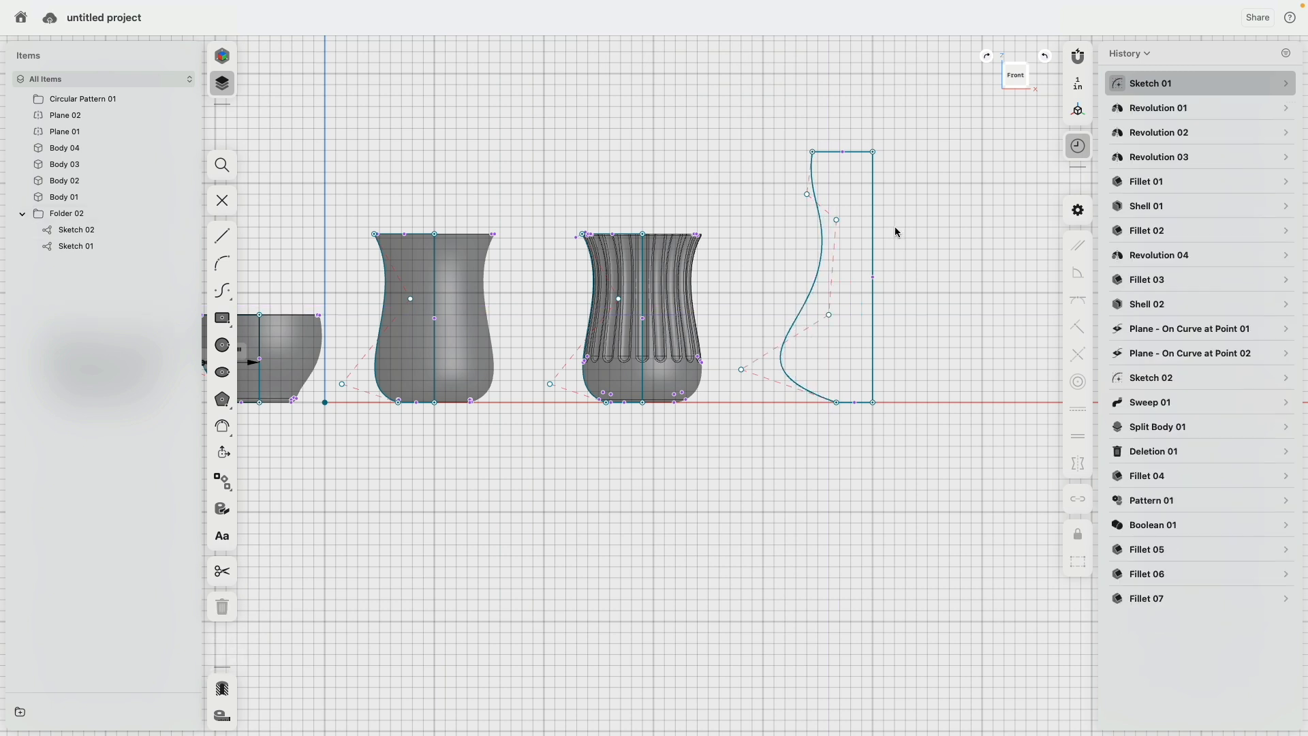
{"action": "left_click", "coordinate": [838, 221]}
{"action": "key", "text": "Delete"}
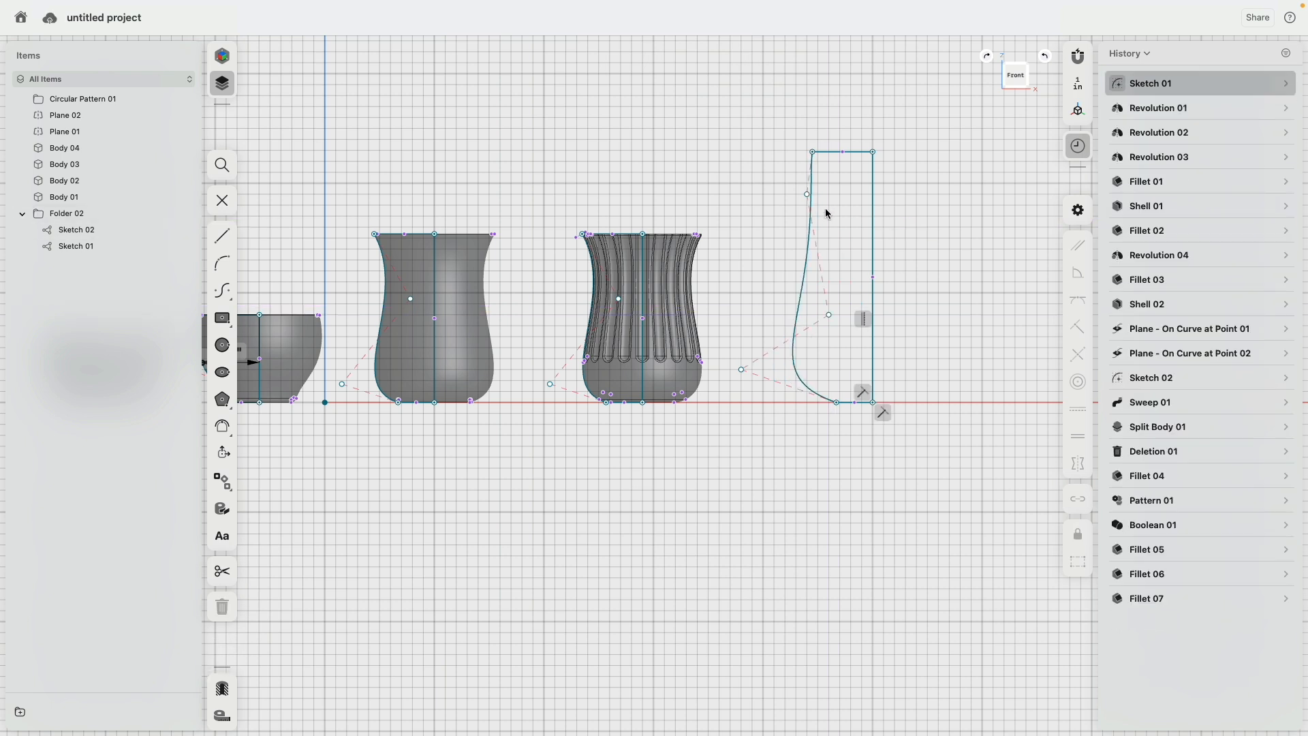
Step: Move the top control point inward and down, raise the middle one, and shift the lowest one up and outward
{"action": "left_click_drag", "start_coordinate": [825, 196], "coordinate": [829, 206]}
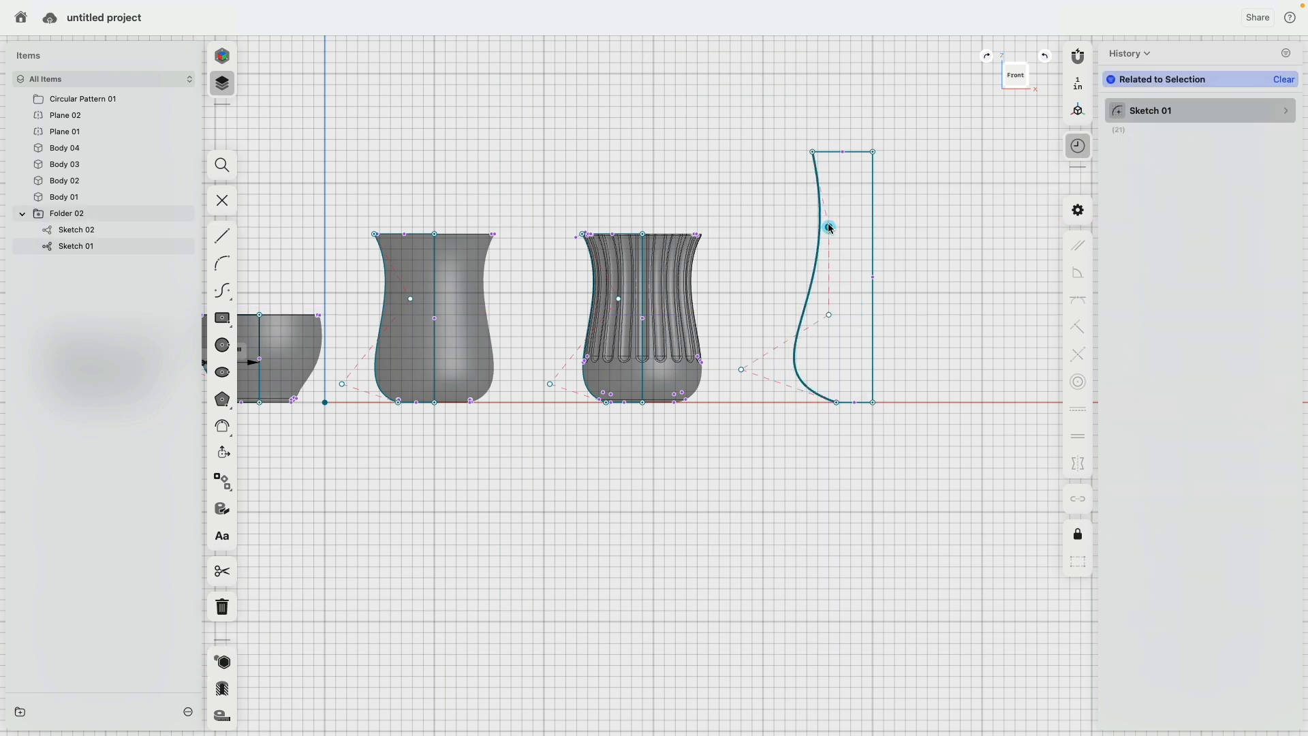
{"action": "left_click_drag", "start_coordinate": [829, 315], "coordinate": [829, 278]}
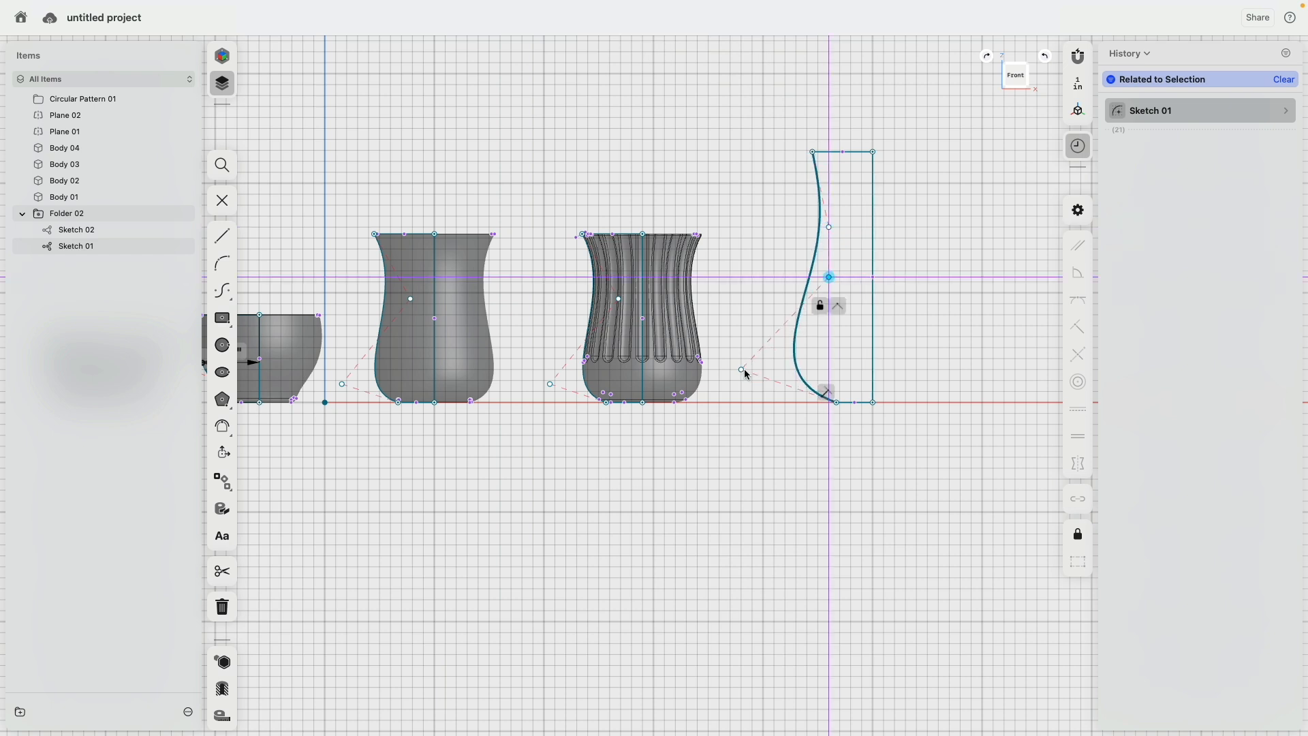
{"action": "left_click_drag", "start_coordinate": [748, 374], "coordinate": [736, 338]}
{"action": "left_click", "coordinate": [831, 144]}
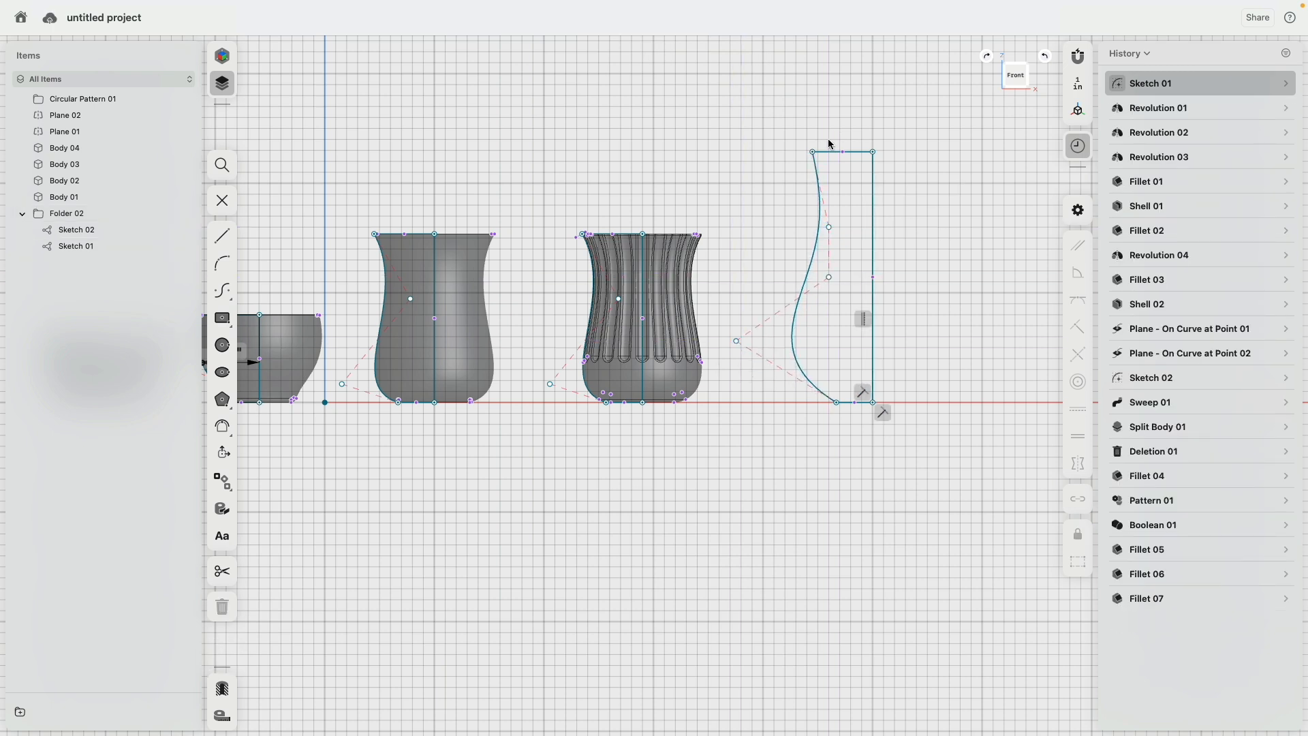
Step: Move the profile's rim corner up and outward and raise the upper neck control point
{"action": "left_click_drag", "start_coordinate": [816, 155], "coordinate": [797, 130]}
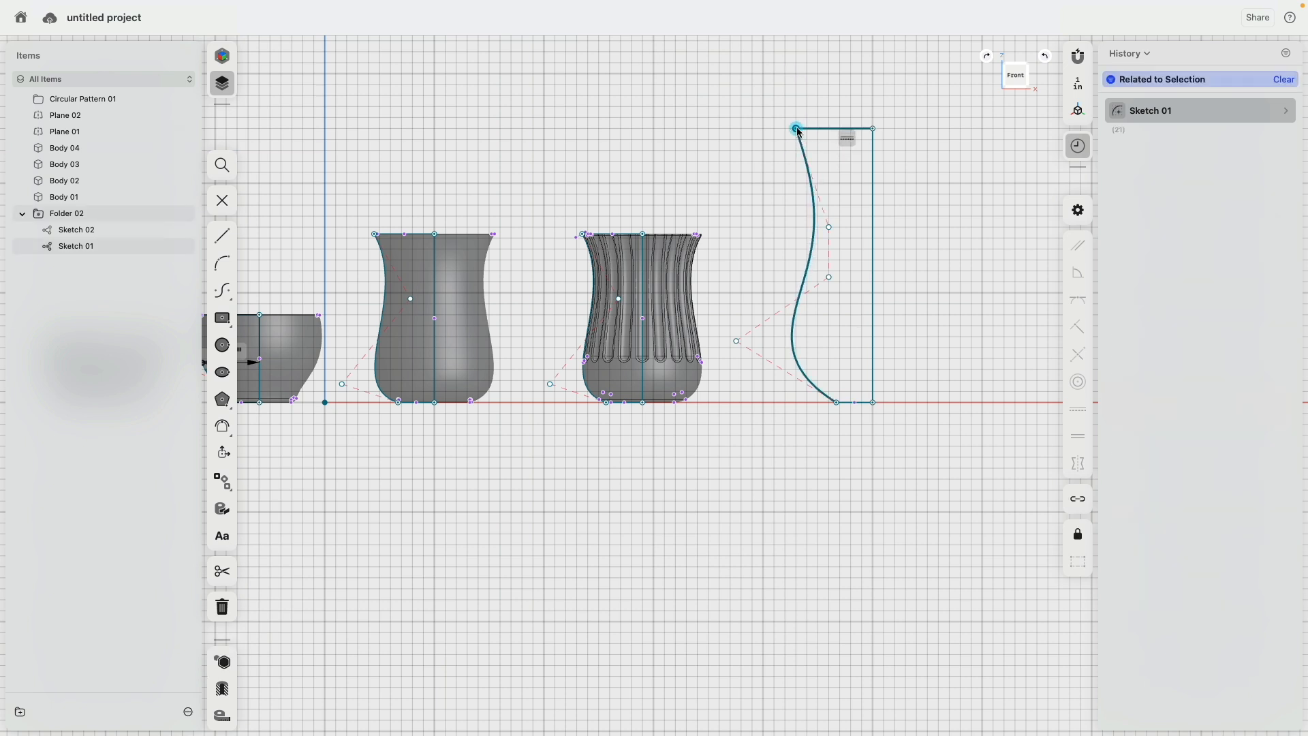
{"action": "left_click", "coordinate": [860, 227]}
{"action": "left_click_drag", "start_coordinate": [834, 227], "coordinate": [835, 198]}
{"action": "left_click", "coordinate": [927, 252]}
Step: Widen the third vase's base by moving the curve's bottom end outward along the baseline
{"action": "right_click_drag", "start_coordinate": [959, 305], "coordinate": [871, 325]}
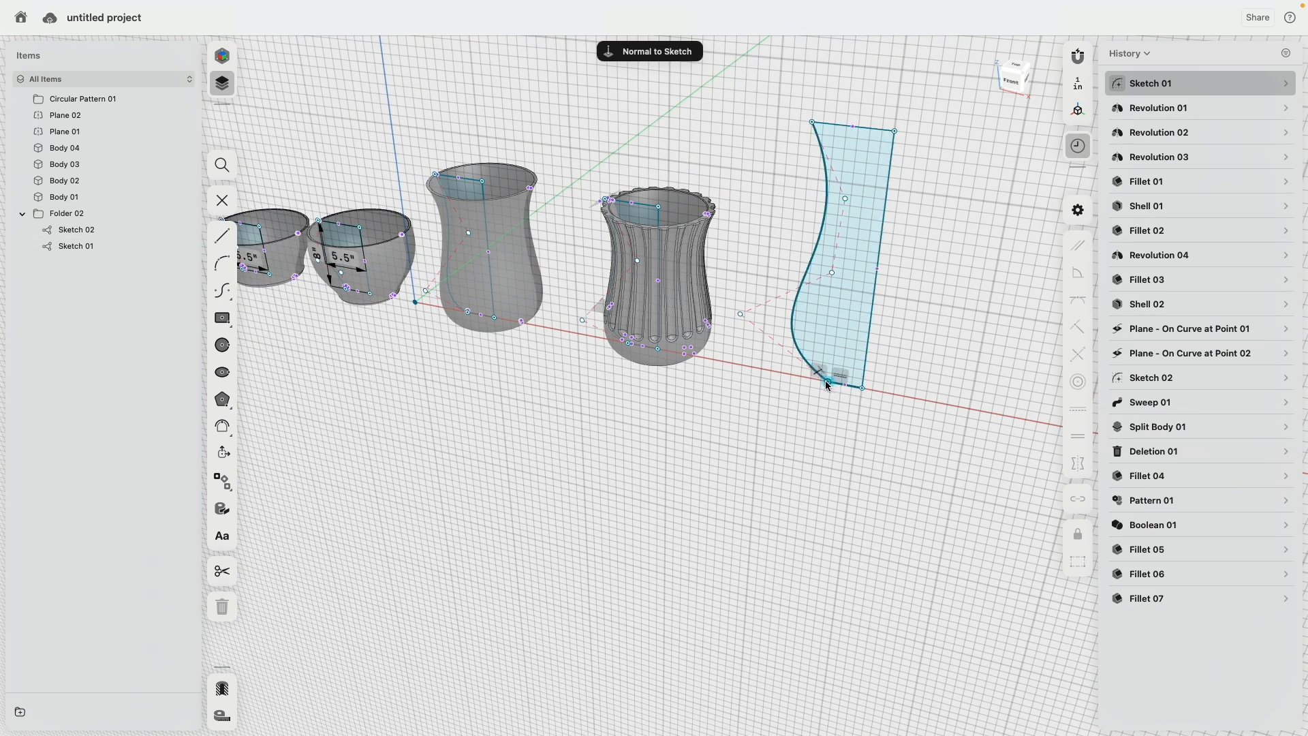
{"action": "left_click_drag", "start_coordinate": [829, 386], "coordinate": [814, 383]}
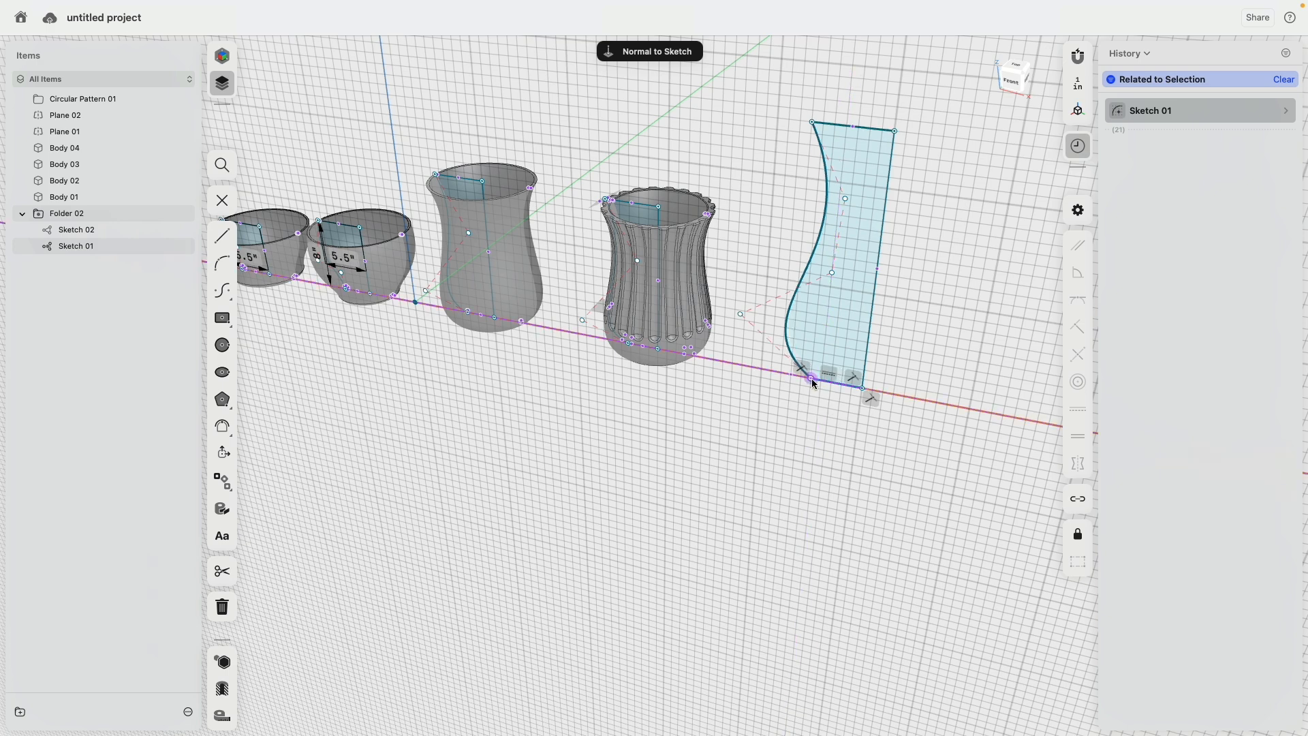
Step: Rotate the third vase's closed profile around its straight vertical centre edge
{"action": "left_click", "coordinate": [857, 305]}
{"action": "left_click", "coordinate": [222, 376]}
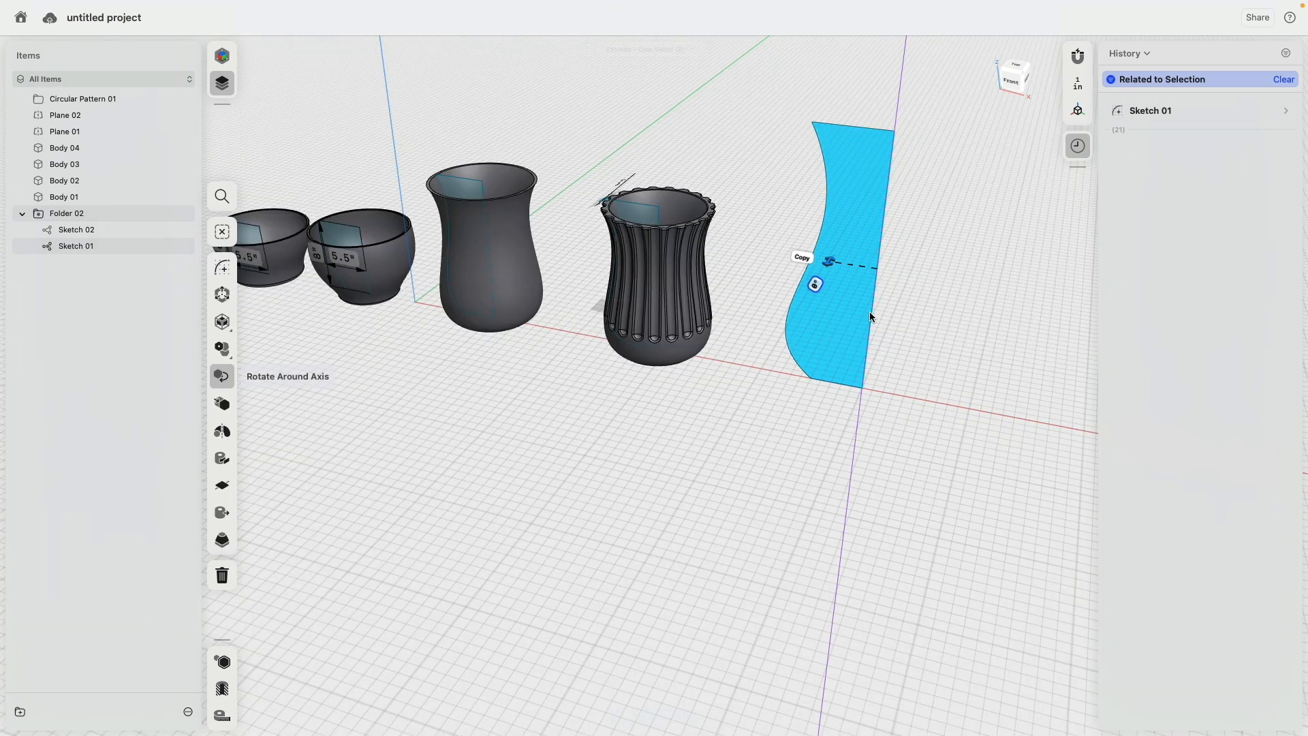
Step: Revolve the tall vase profile 360° around its straight vertical edge
{"action": "left_click", "coordinate": [220, 435]}
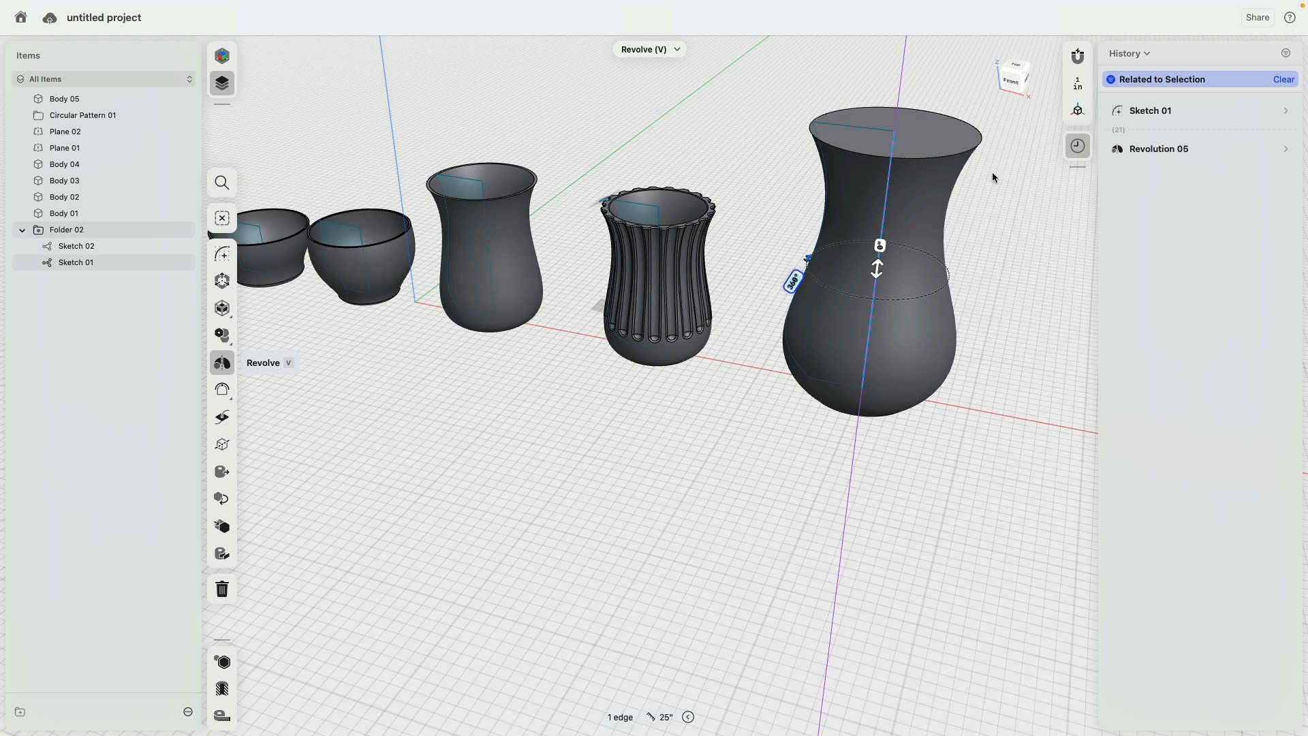
{"action": "right_click_drag", "start_coordinate": [992, 172], "coordinate": [940, 434]}
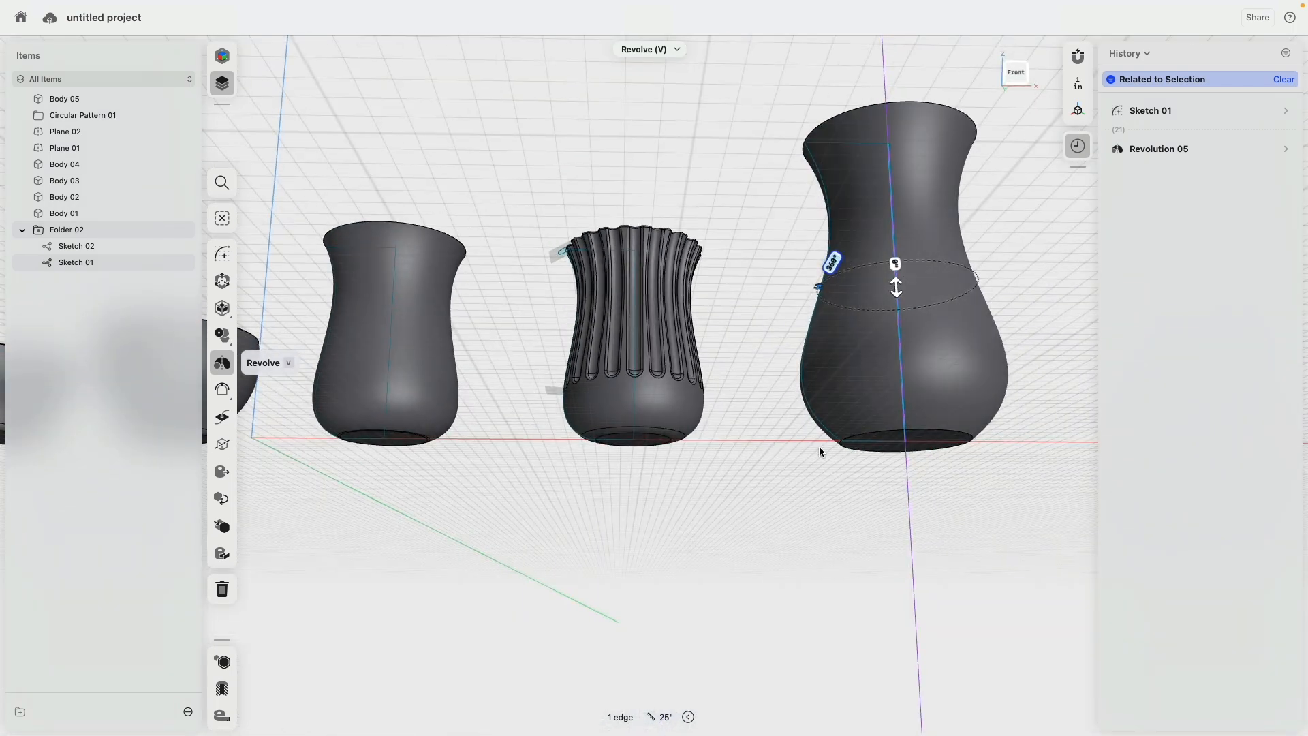
Step: Try to offset the tall vase's bottom face upward and undo the offset
{"action": "left_click", "coordinate": [895, 440]}
{"action": "left_click", "coordinate": [1019, 83]}
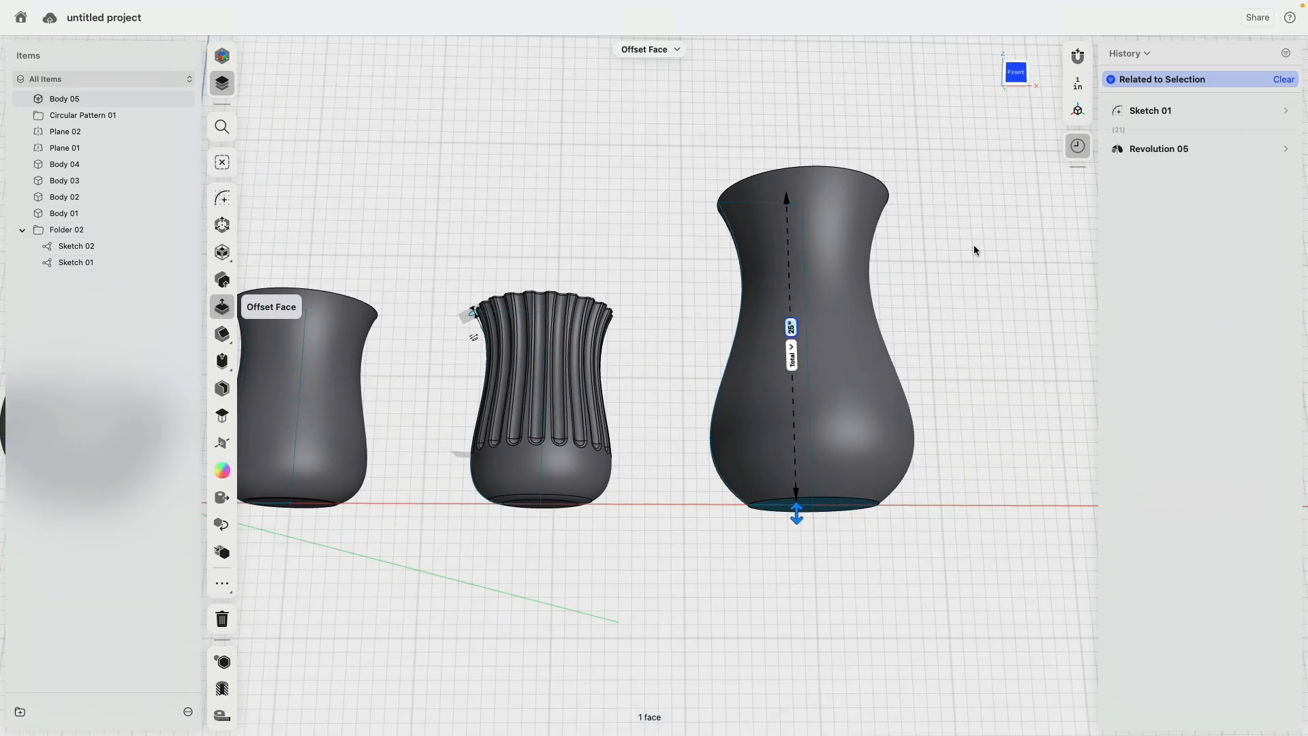
{"action": "scroll", "coordinate": [651, 422], "scroll_direction": "up", "scroll_amount": 5}
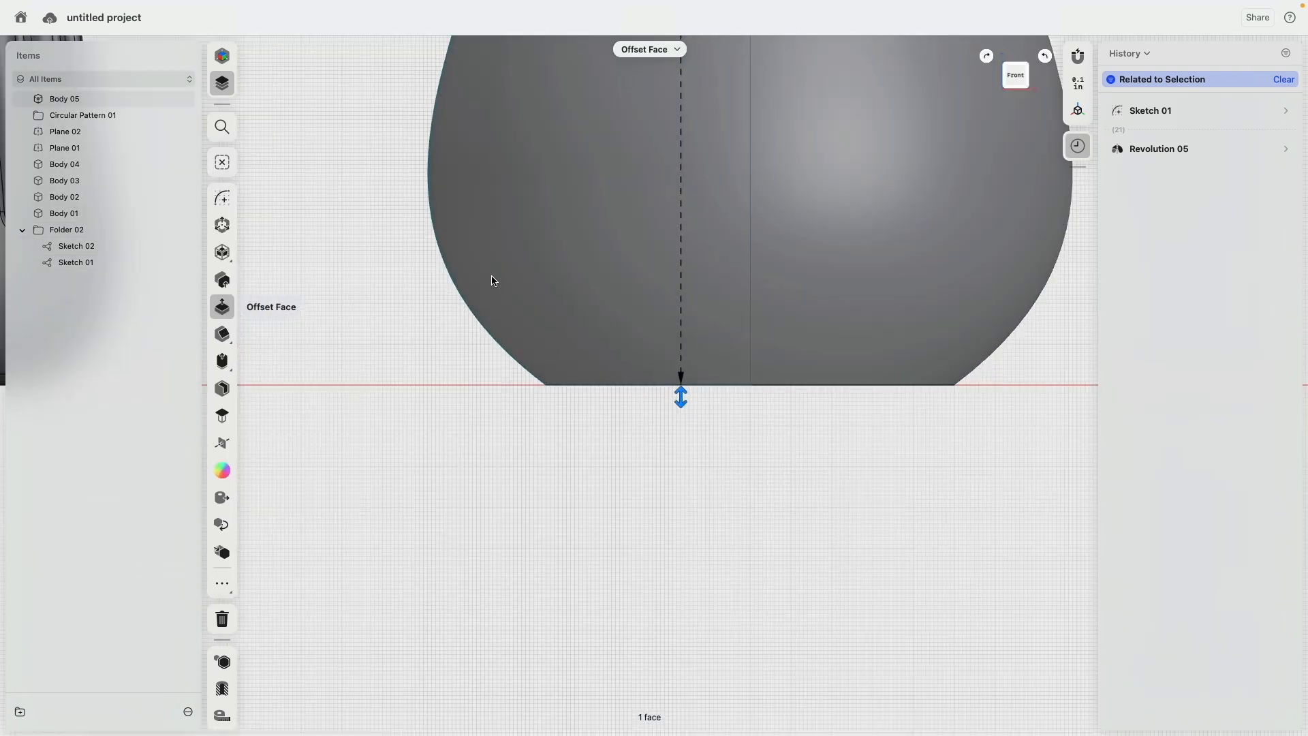
{"action": "left_click_drag", "start_coordinate": [683, 403], "coordinate": [680, 383]}
{"action": "scroll", "coordinate": [684, 449], "scroll_direction": "up", "scroll_amount": 3}
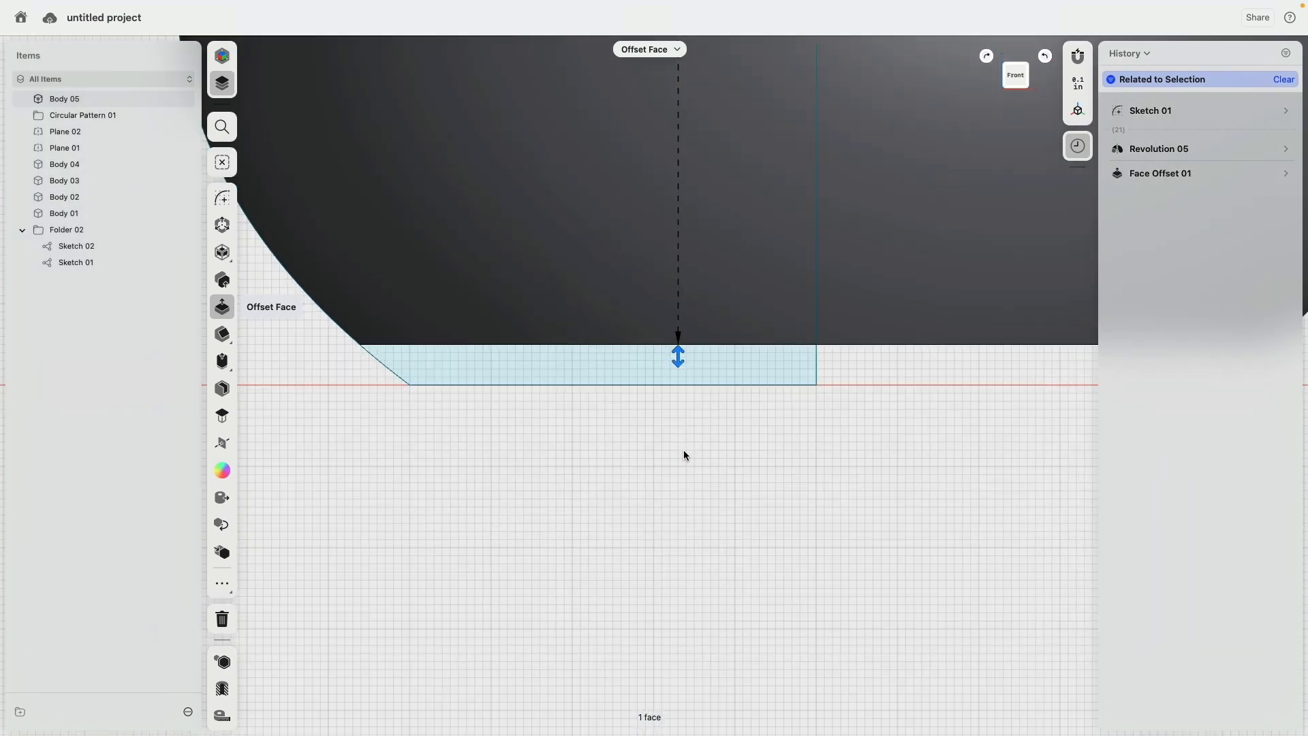
{"action": "key", "text": "super+z"}
Step: Move the tall vase's bottom face slightly upward with Move/Rotate
{"action": "scroll", "coordinate": [685, 454], "scroll_direction": "down", "scroll_amount": 3}
{"action": "right_click_drag", "start_coordinate": [692, 467], "coordinate": [710, 315]}
{"action": "left_click", "coordinate": [709, 316]}
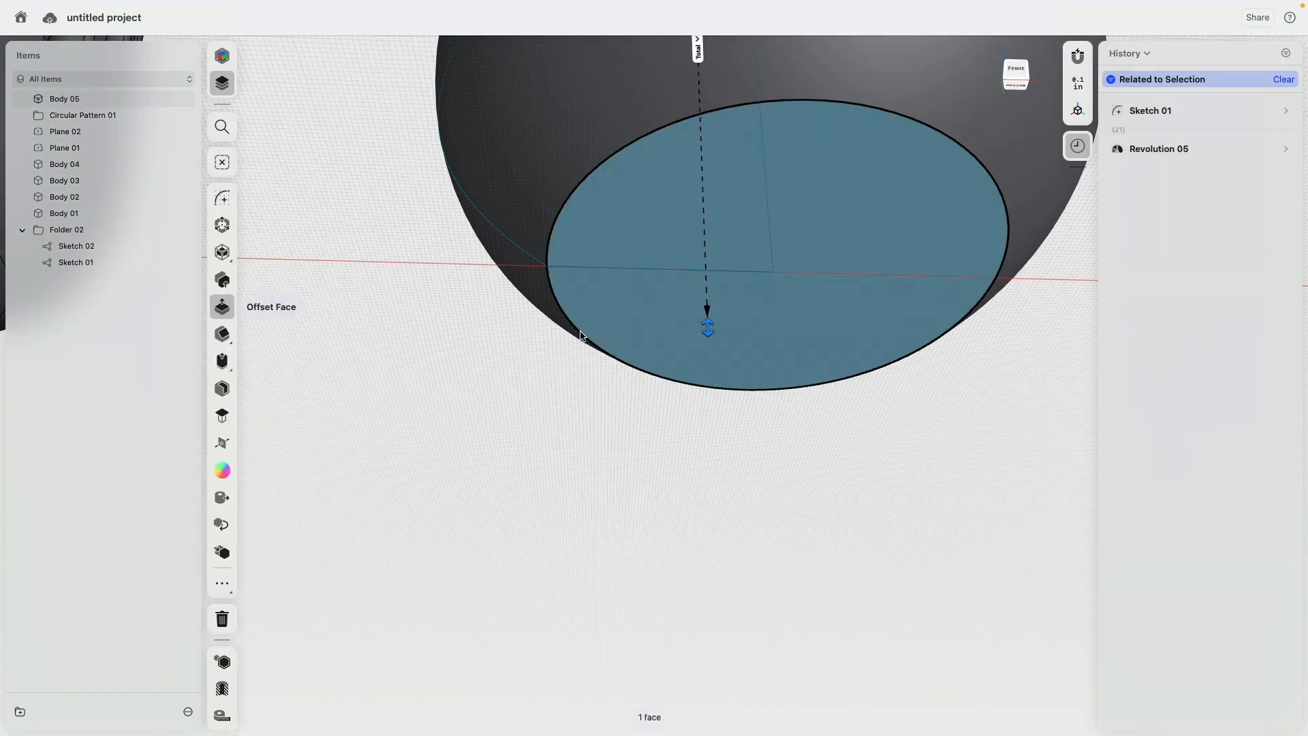
{"action": "left_click", "coordinate": [222, 225]}
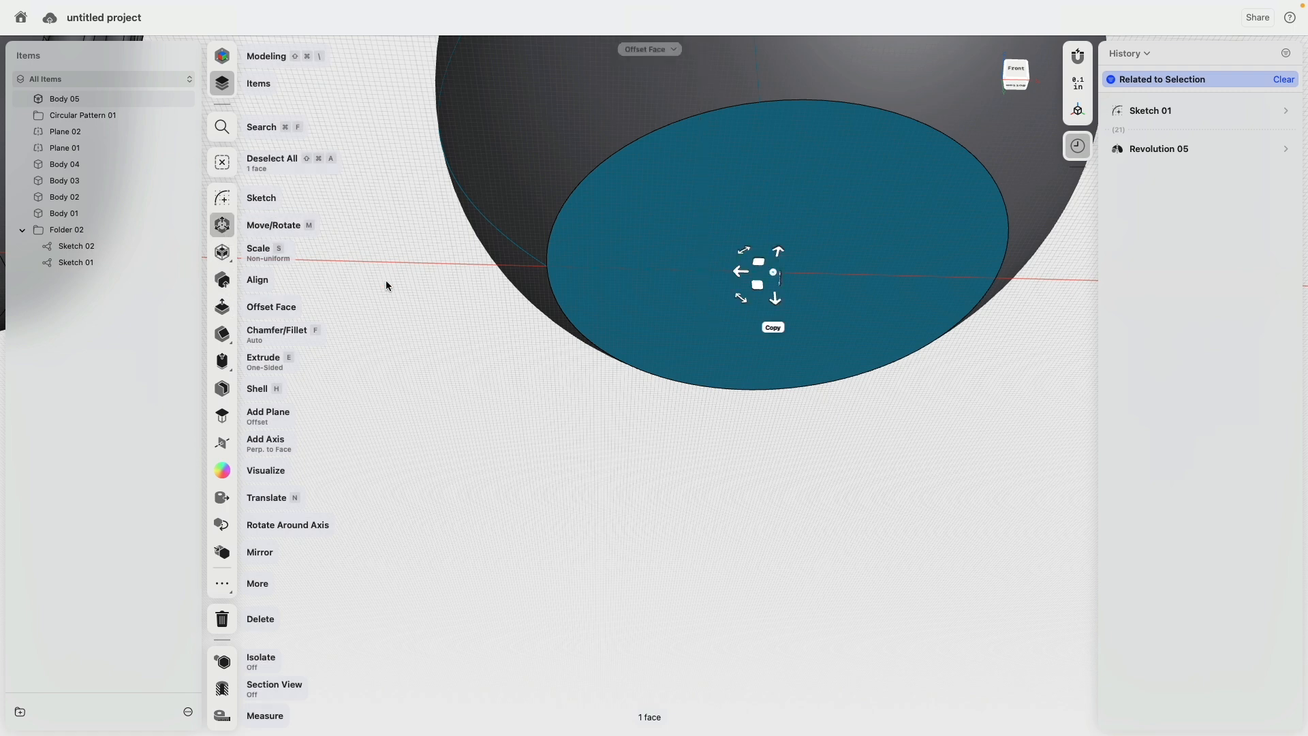
{"action": "right_click_drag", "start_coordinate": [386, 283], "coordinate": [787, 371]}
{"action": "left_click_drag", "start_coordinate": [787, 371], "coordinate": [782, 346]}
{"action": "left_click", "coordinate": [642, 409]}
Step: Extrude the raised bottom face straight down to the ground line to form a short foot
{"action": "left_click", "coordinate": [627, 280]}
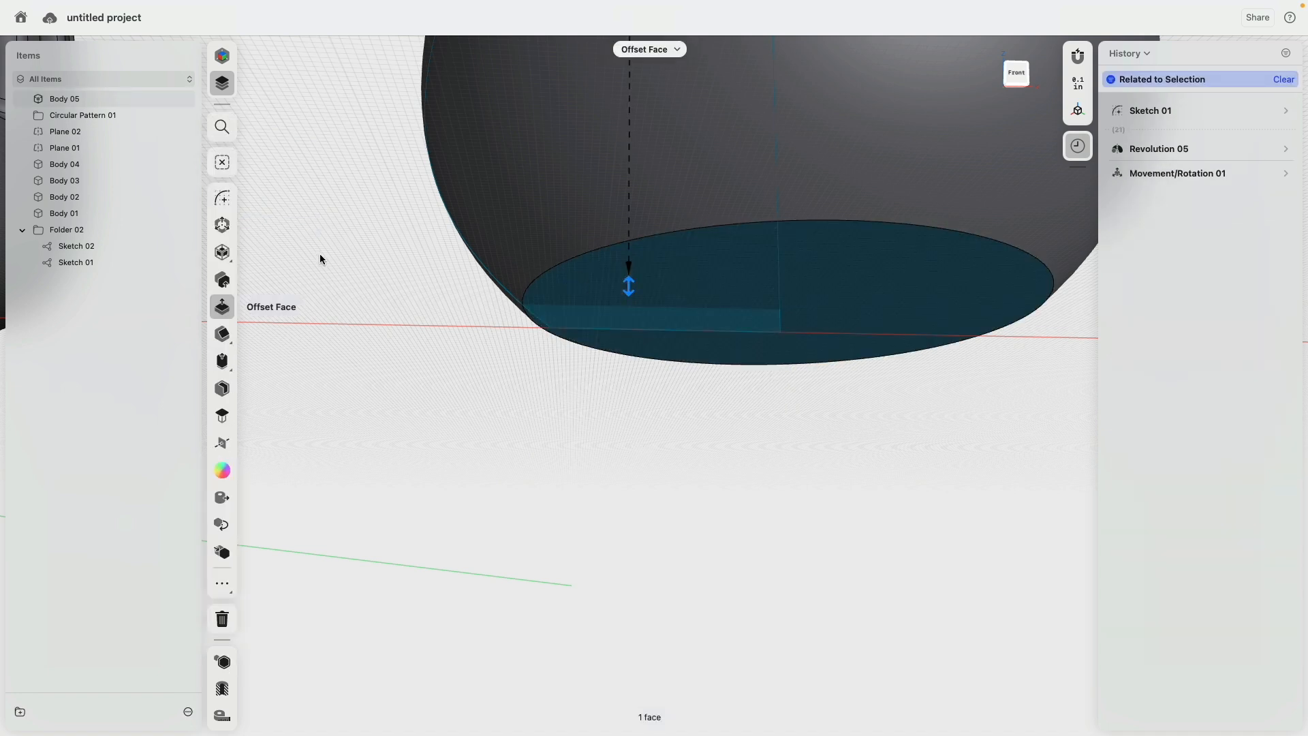
{"action": "left_click", "coordinate": [222, 361]}
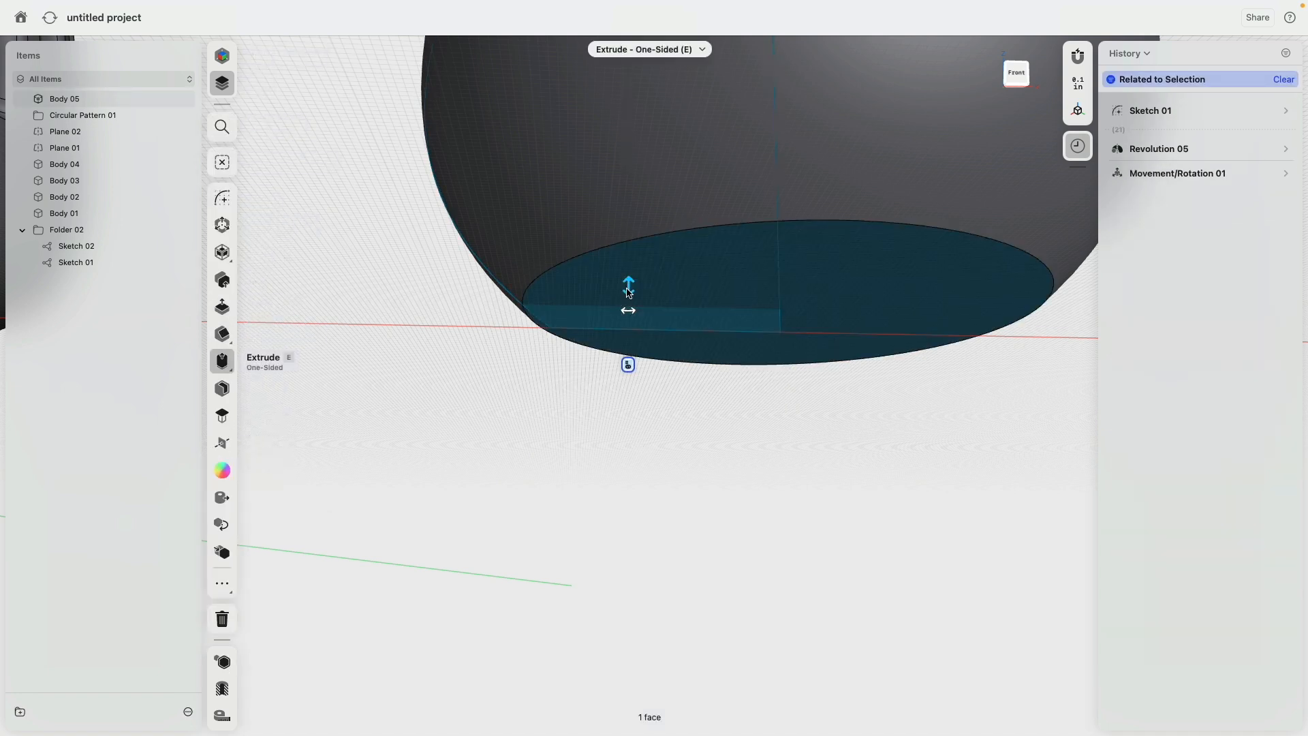
{"action": "left_click_drag", "start_coordinate": [628, 291], "coordinate": [629, 301]}
{"action": "left_click", "coordinate": [533, 408]}
{"action": "right_click_drag", "start_coordinate": [533, 408], "coordinate": [542, 431]}
{"action": "scroll", "coordinate": [542, 431], "scroll_direction": "down", "scroll_amount": 5}
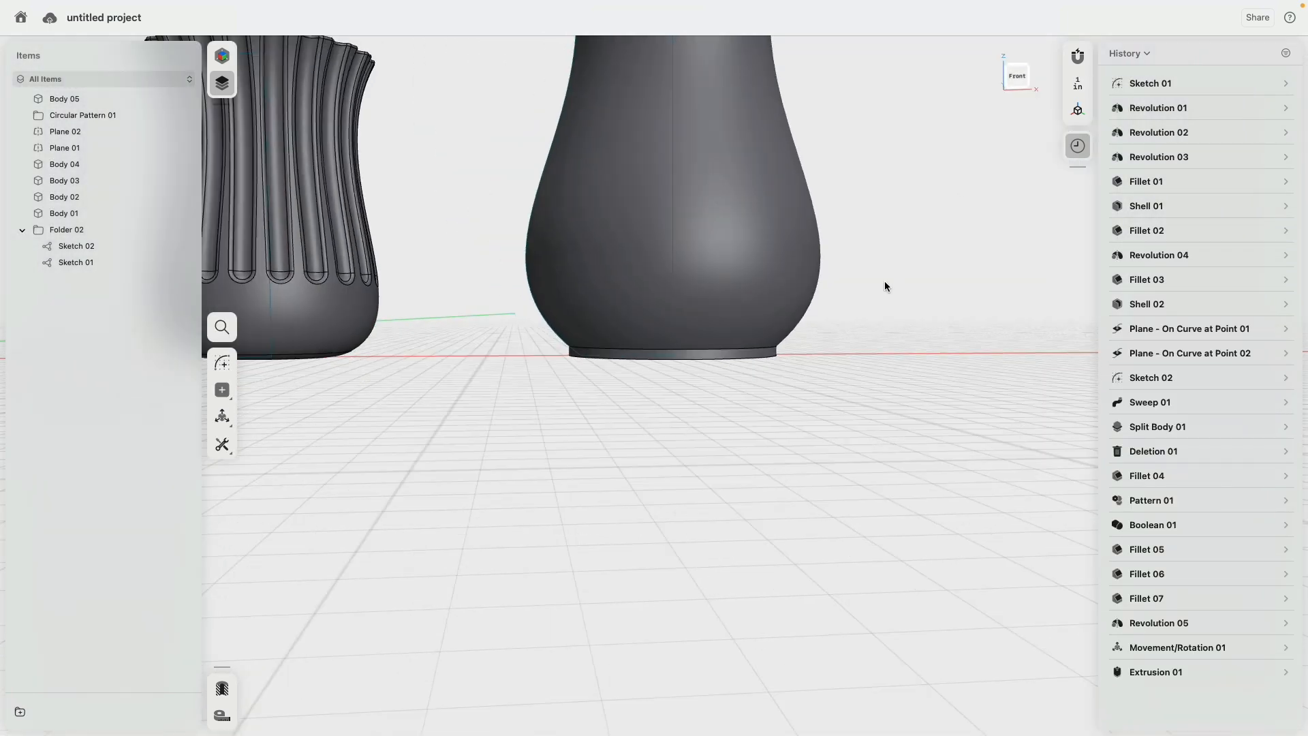
Step: Fillet the edge where the vase body meets the foot about 0.19 in, and slightly fillet the foot's bottom edge
{"action": "scroll", "coordinate": [884, 283], "scroll_direction": "down", "scroll_amount": 2}
{"action": "left_click", "coordinate": [1017, 75]}
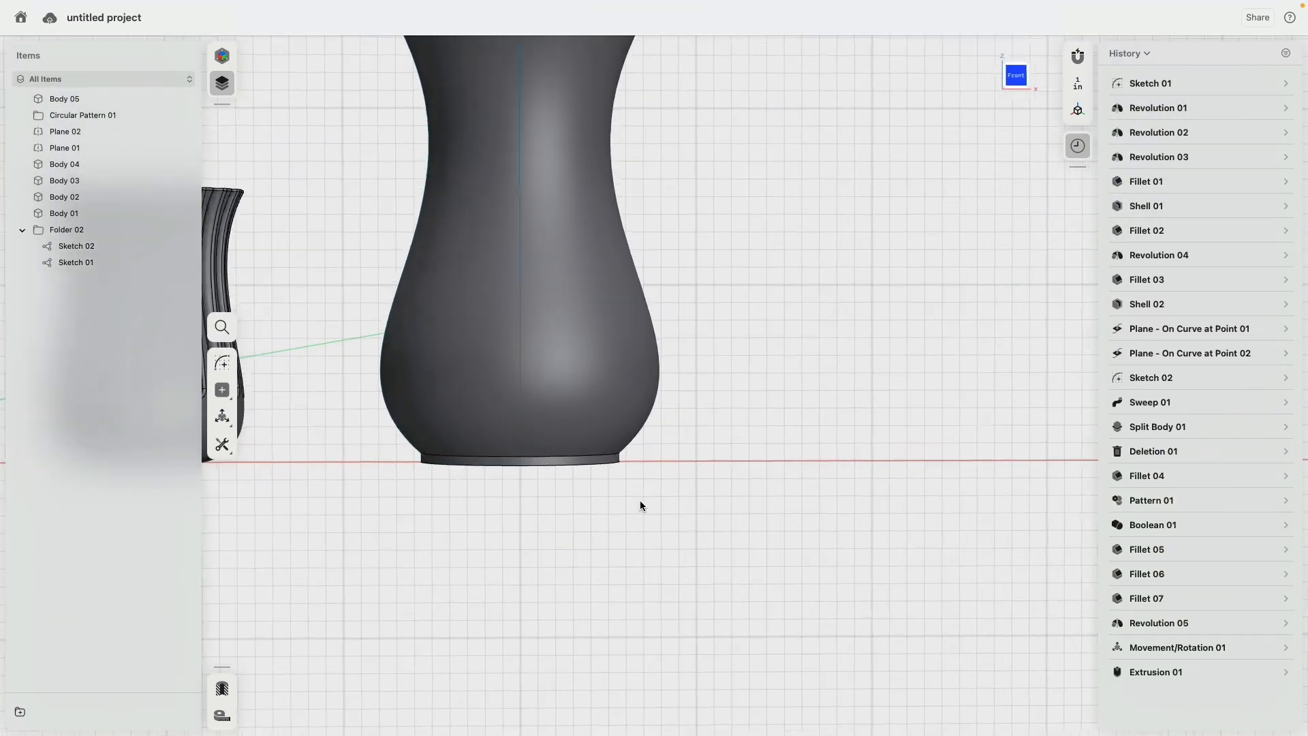
{"action": "scroll", "coordinate": [537, 484], "scroll_direction": "up", "scroll_amount": 4}
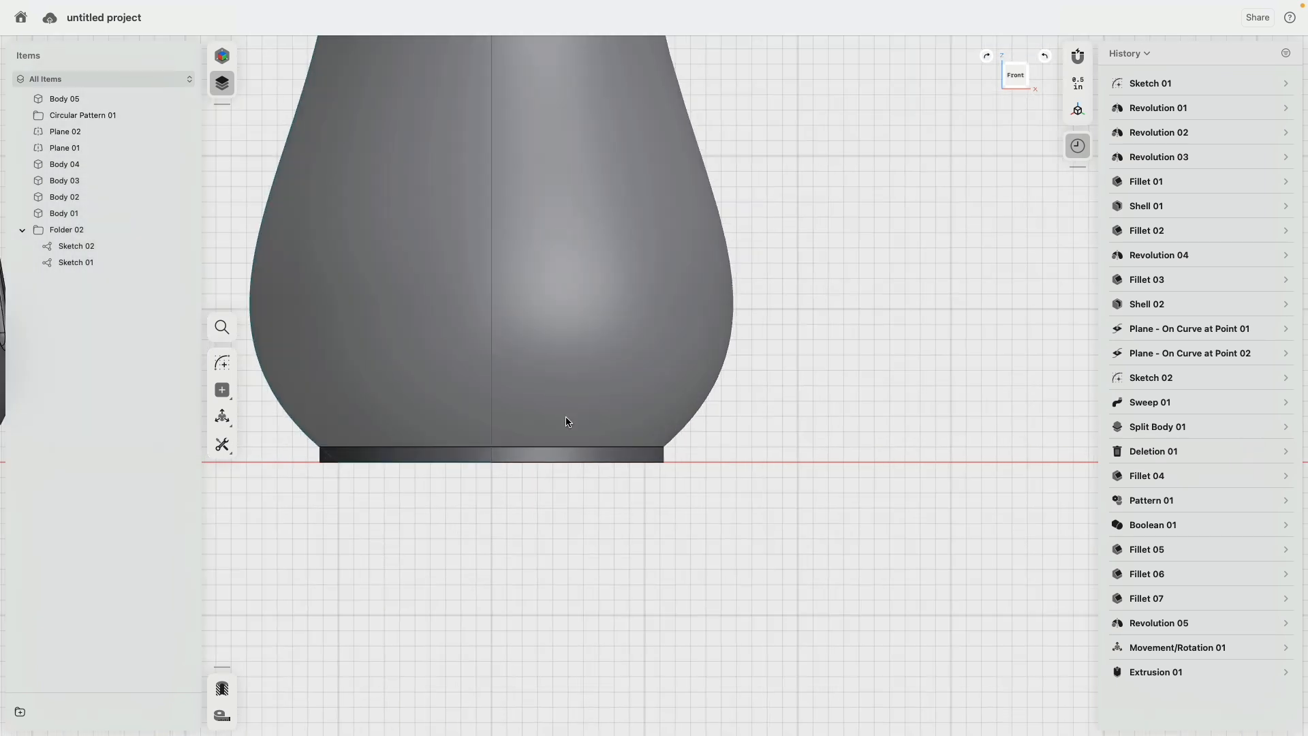
{"action": "left_click", "coordinate": [565, 416]}
{"action": "left_click", "coordinate": [675, 470]}
{"action": "scroll", "coordinate": [704, 477], "scroll_direction": "up", "scroll_amount": 4}
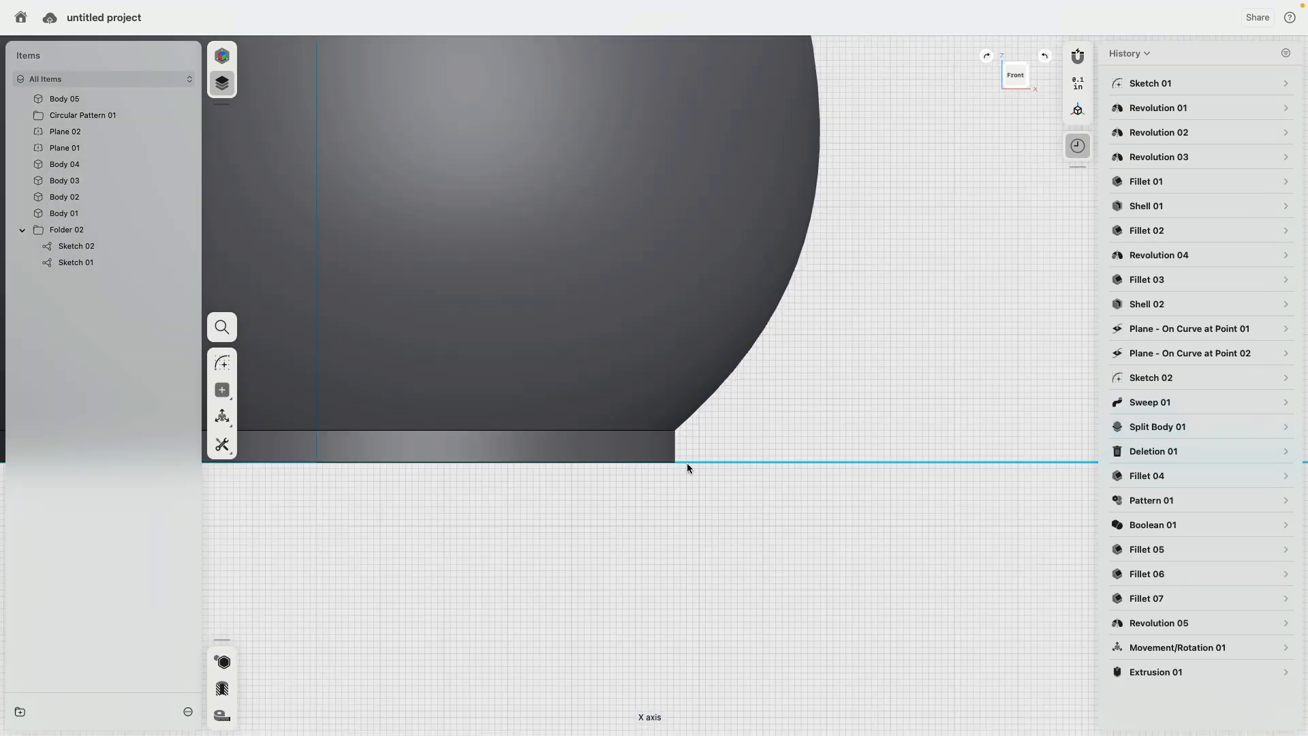
{"action": "left_click", "coordinate": [665, 434]}
{"action": "key", "text": "f"}
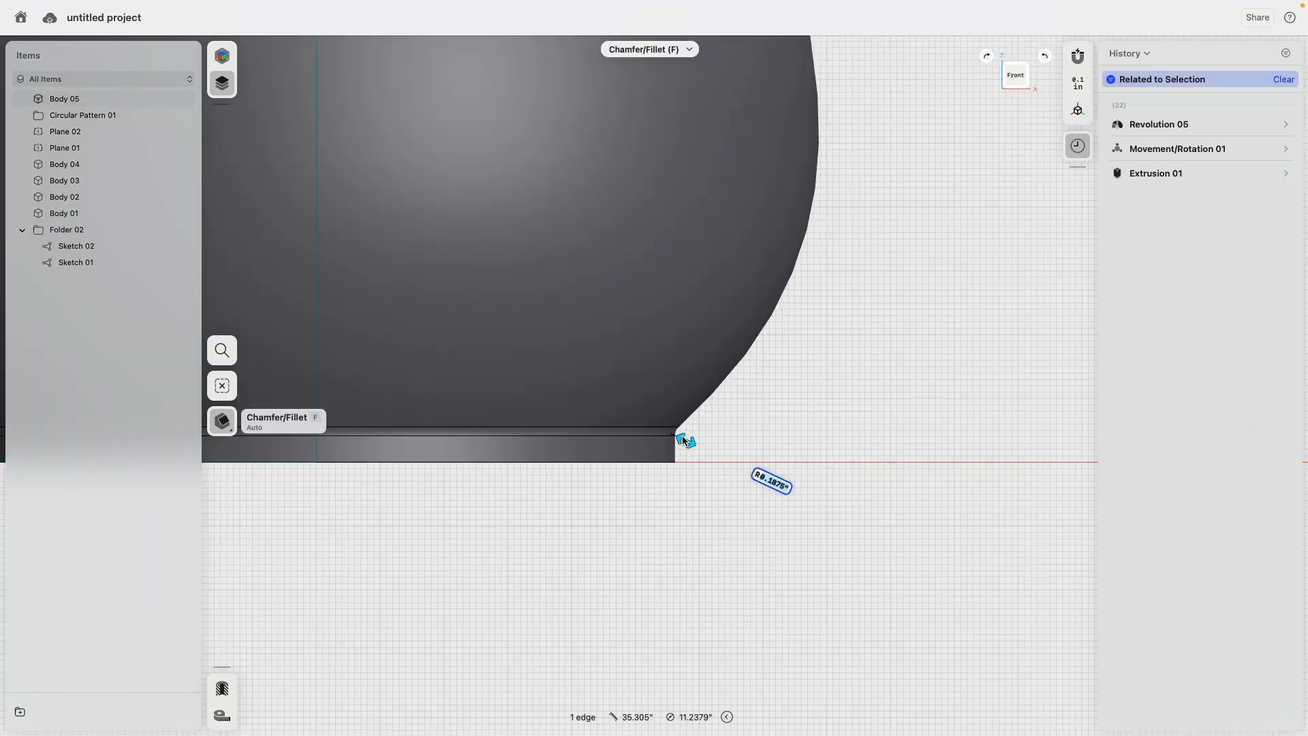
{"action": "left_click", "coordinate": [666, 463]}
{"action": "left_click_drag", "start_coordinate": [674, 470], "coordinate": [681, 477]}
{"action": "left_click", "coordinate": [765, 423]}
Step: Shell the tall vase with a 0.5 in wall, leaving its top face open
{"action": "scroll", "coordinate": [767, 455], "scroll_direction": "down", "scroll_amount": 5}
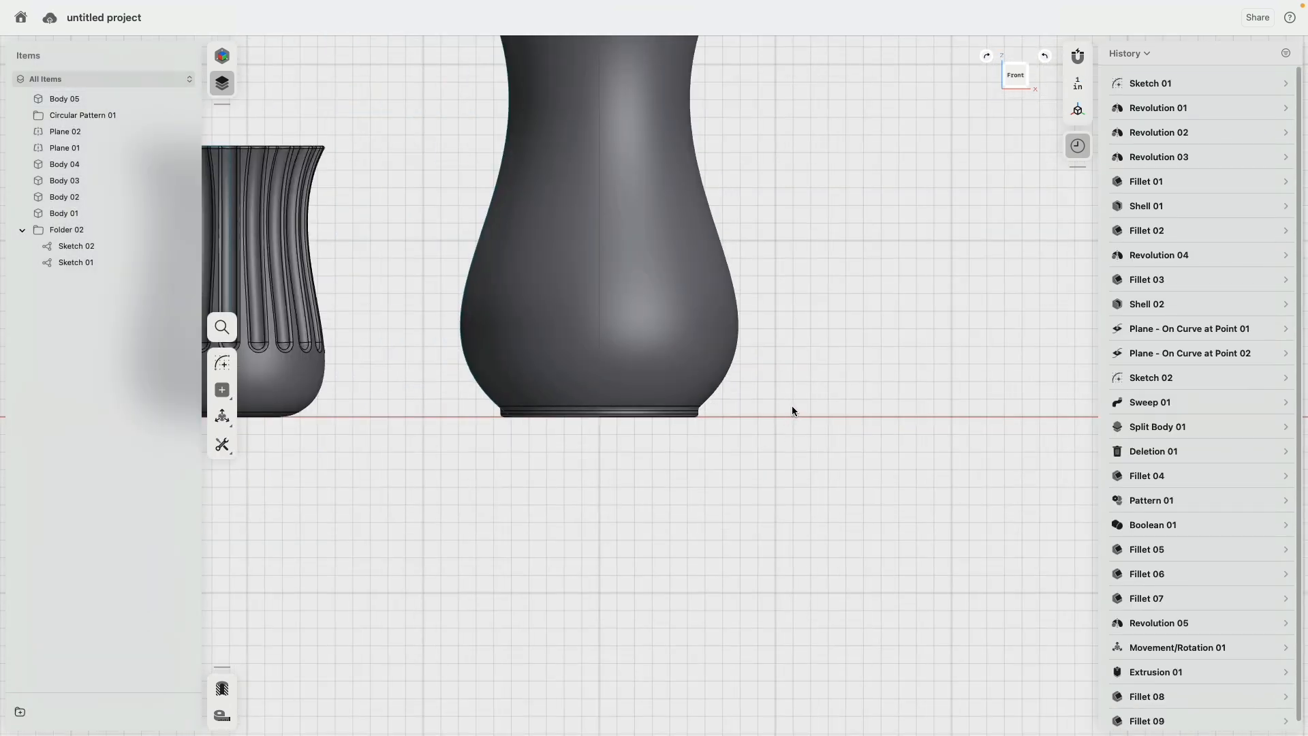
{"action": "scroll", "coordinate": [792, 406], "scroll_direction": "down", "scroll_amount": 1}
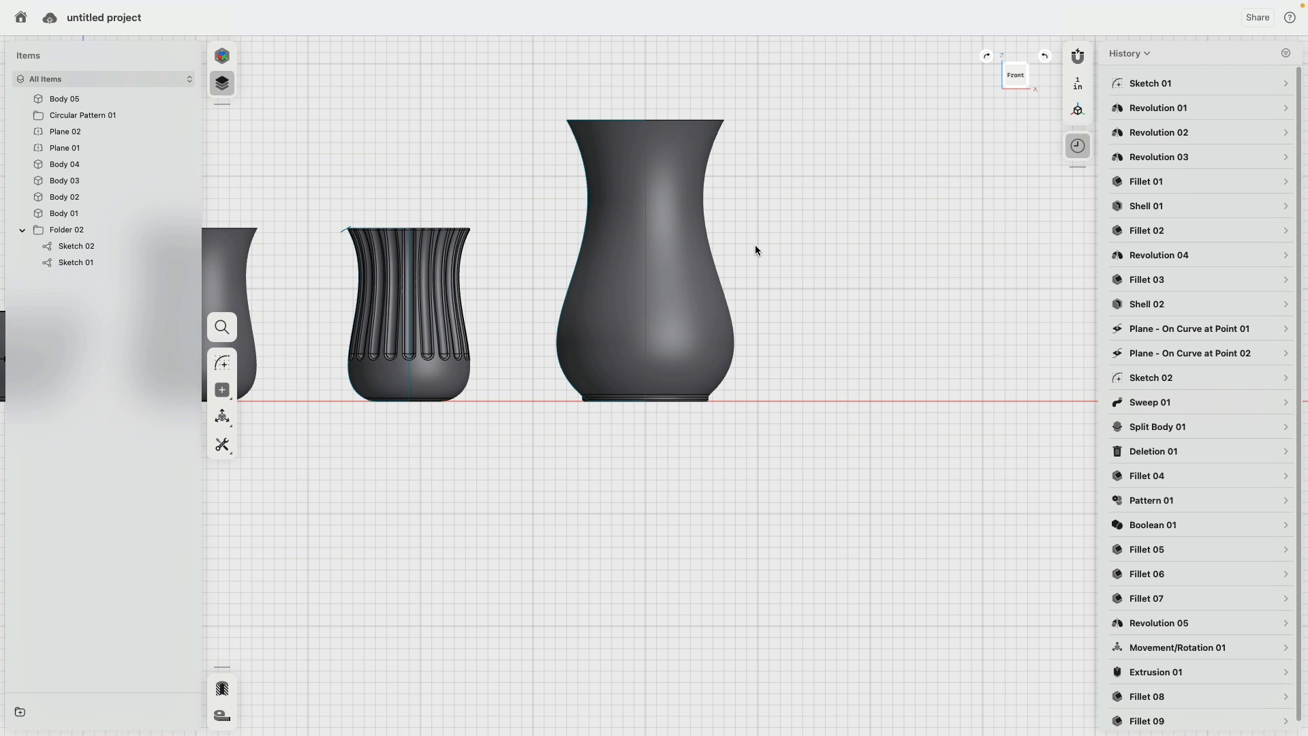
{"action": "right_click_drag", "start_coordinate": [755, 244], "coordinate": [695, 181]}
{"action": "left_click", "coordinate": [670, 141]}
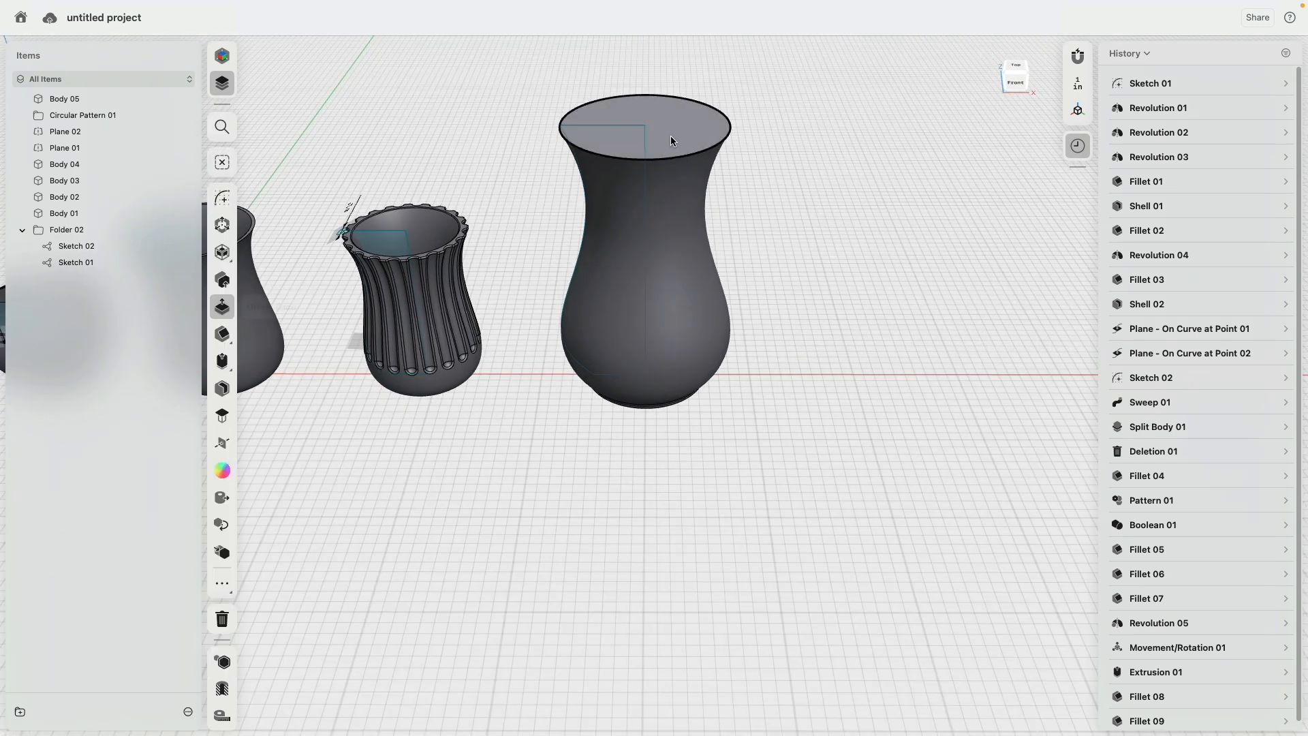
{"action": "key", "text": "h"}
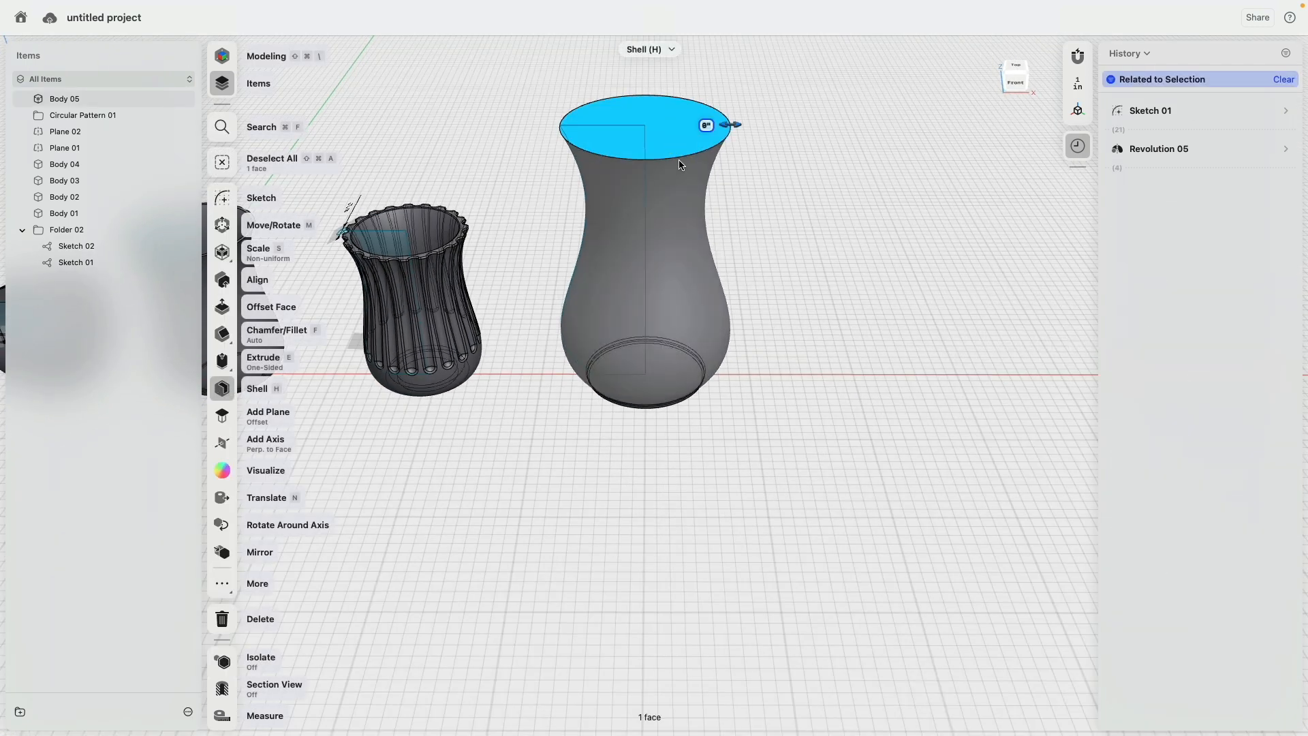
{"action": "left_click_drag", "start_coordinate": [729, 129], "coordinate": [726, 127]}
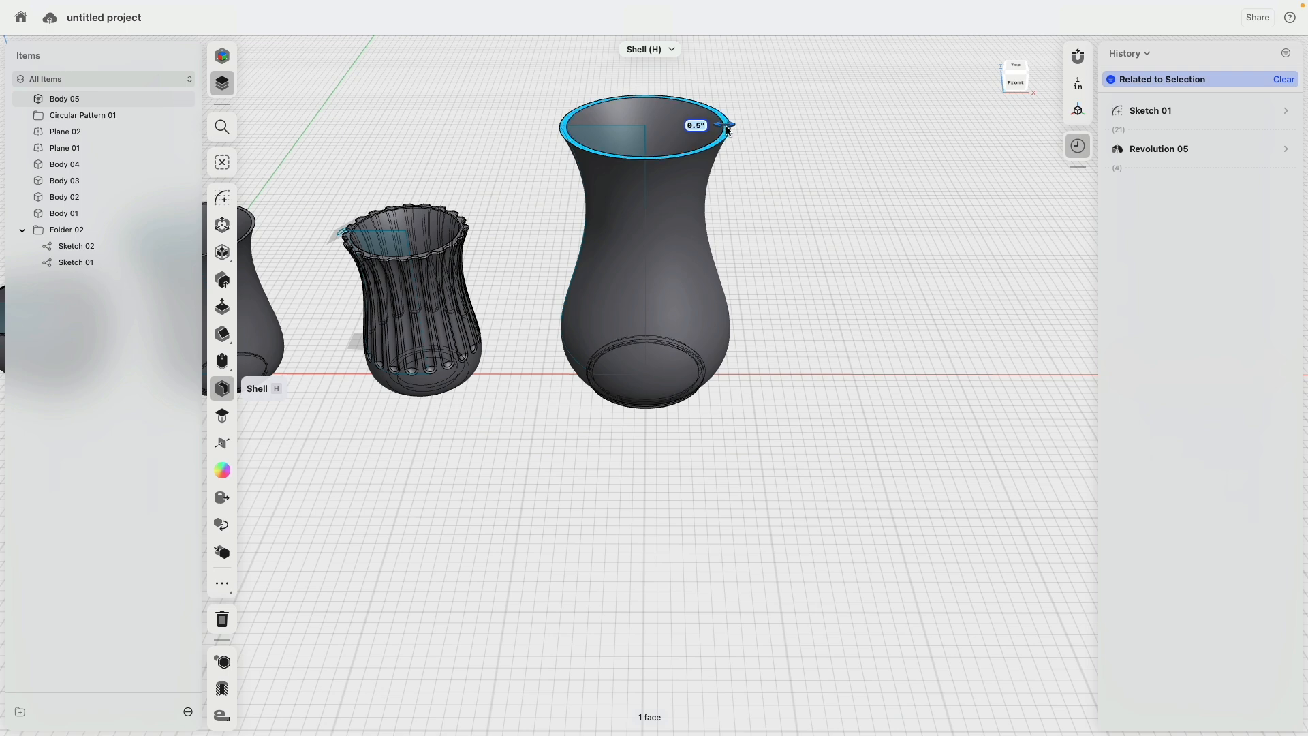
{"action": "left_click", "coordinate": [748, 215]}
{"action": "middle_click_drag", "start_coordinate": [748, 216], "coordinate": [872, 283]}
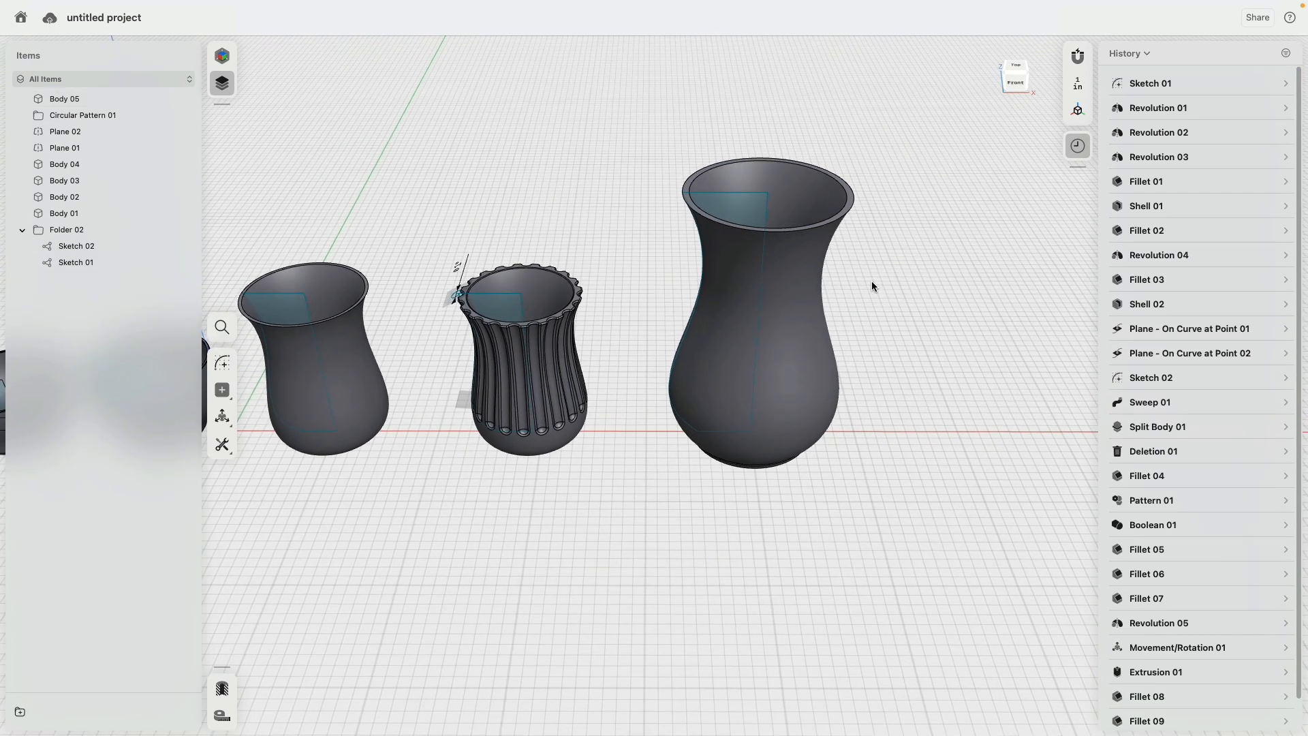
Step: Open Sketch 01 and Sketch 02 in turn, examine which geometry each contains, and exit sketching
{"action": "left_click", "coordinate": [1016, 79]}
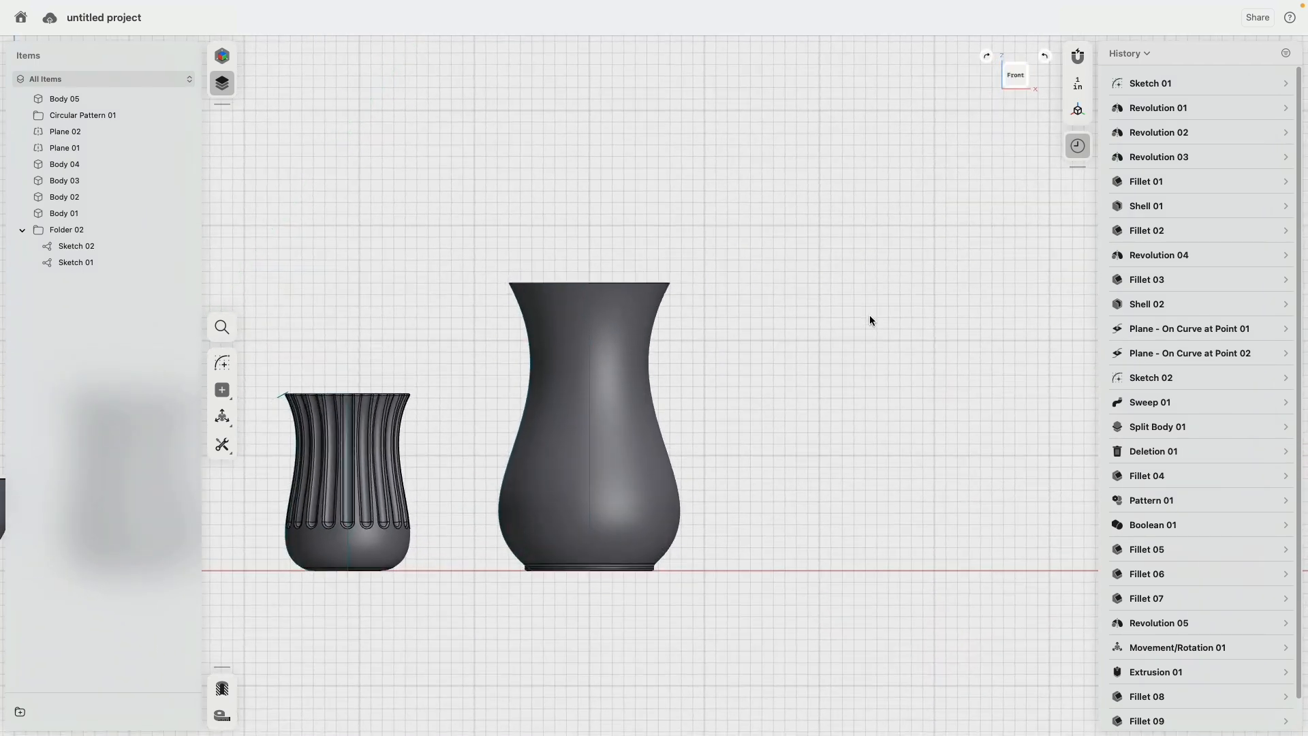
{"action": "left_click", "coordinate": [88, 264]}
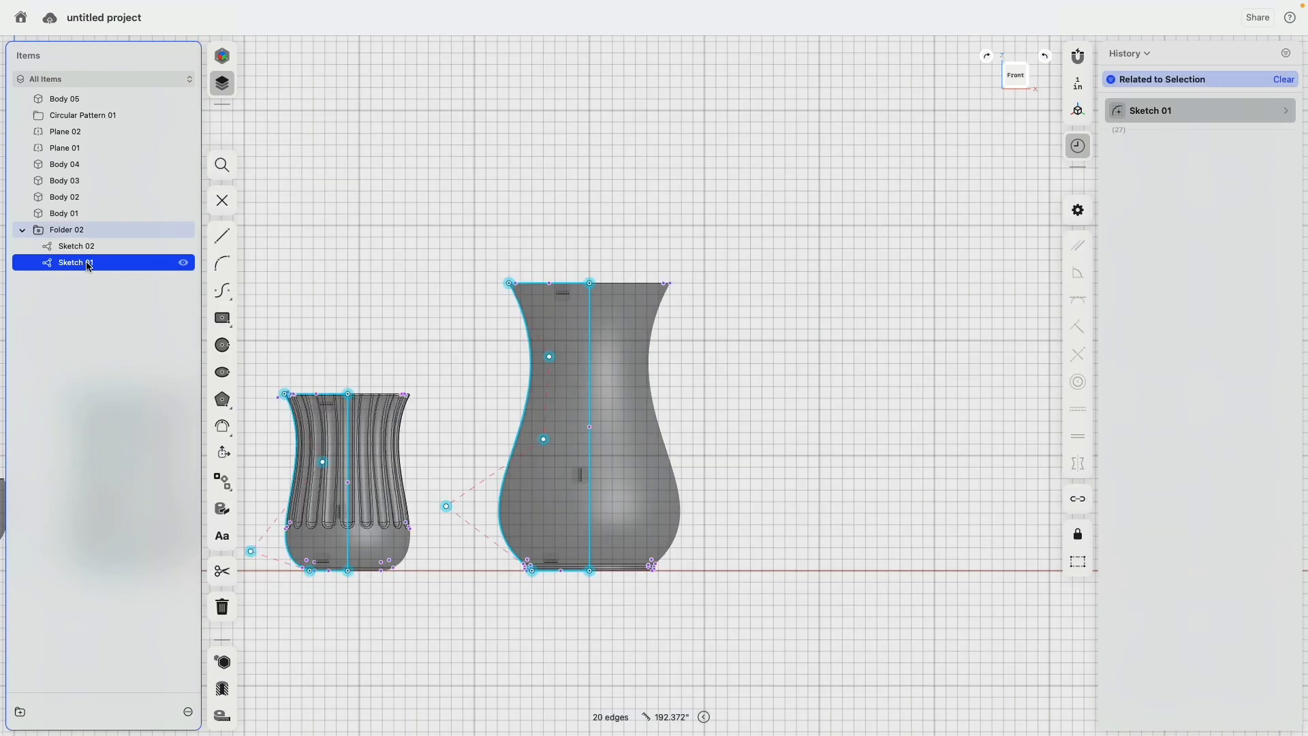
{"action": "middle_click_drag", "start_coordinate": [412, 276], "coordinate": [757, 205]}
{"action": "scroll", "coordinate": [756, 205], "scroll_direction": "down", "scroll_amount": 5}
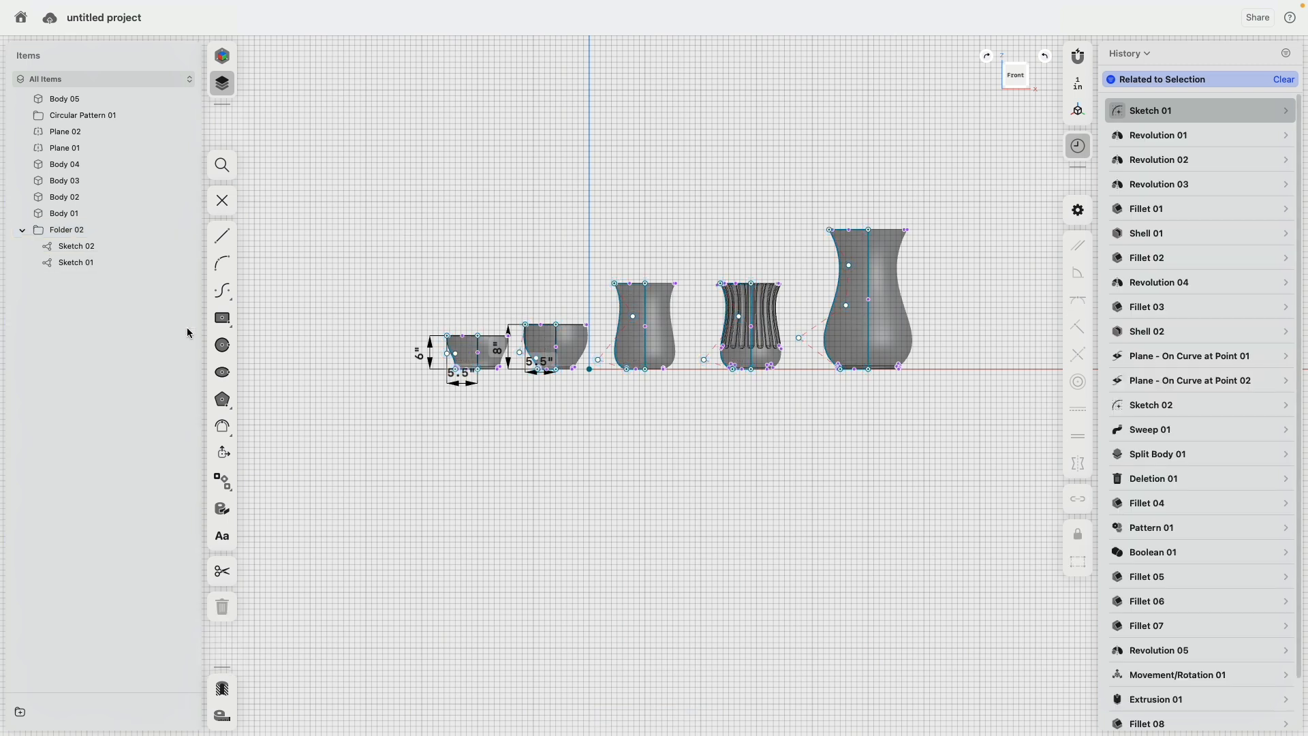
{"action": "left_click", "coordinate": [97, 247]}
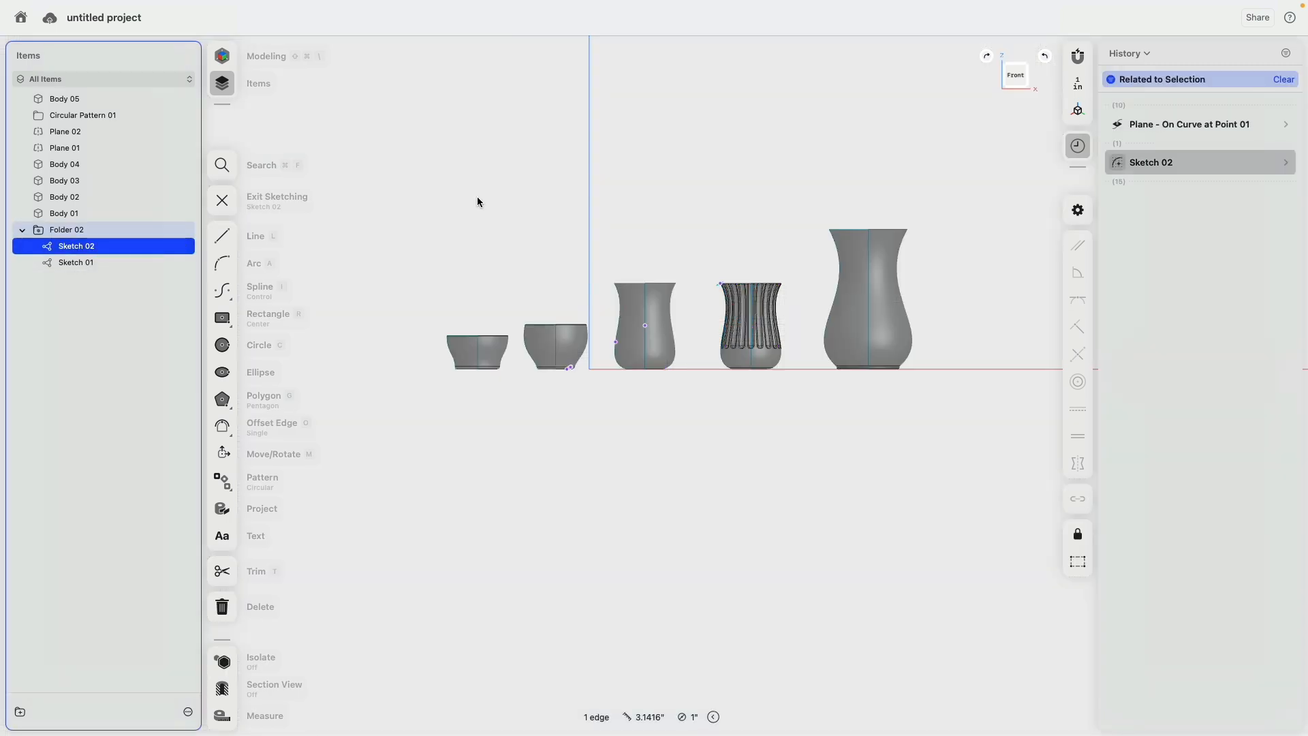
{"action": "right_click_drag", "start_coordinate": [545, 179], "coordinate": [712, 257]}
{"action": "scroll", "coordinate": [713, 257], "scroll_direction": "up", "scroll_amount": 5}
{"action": "left_click", "coordinate": [844, 198]}
{"action": "scroll", "coordinate": [844, 199], "scroll_direction": "down", "scroll_amount": 5}
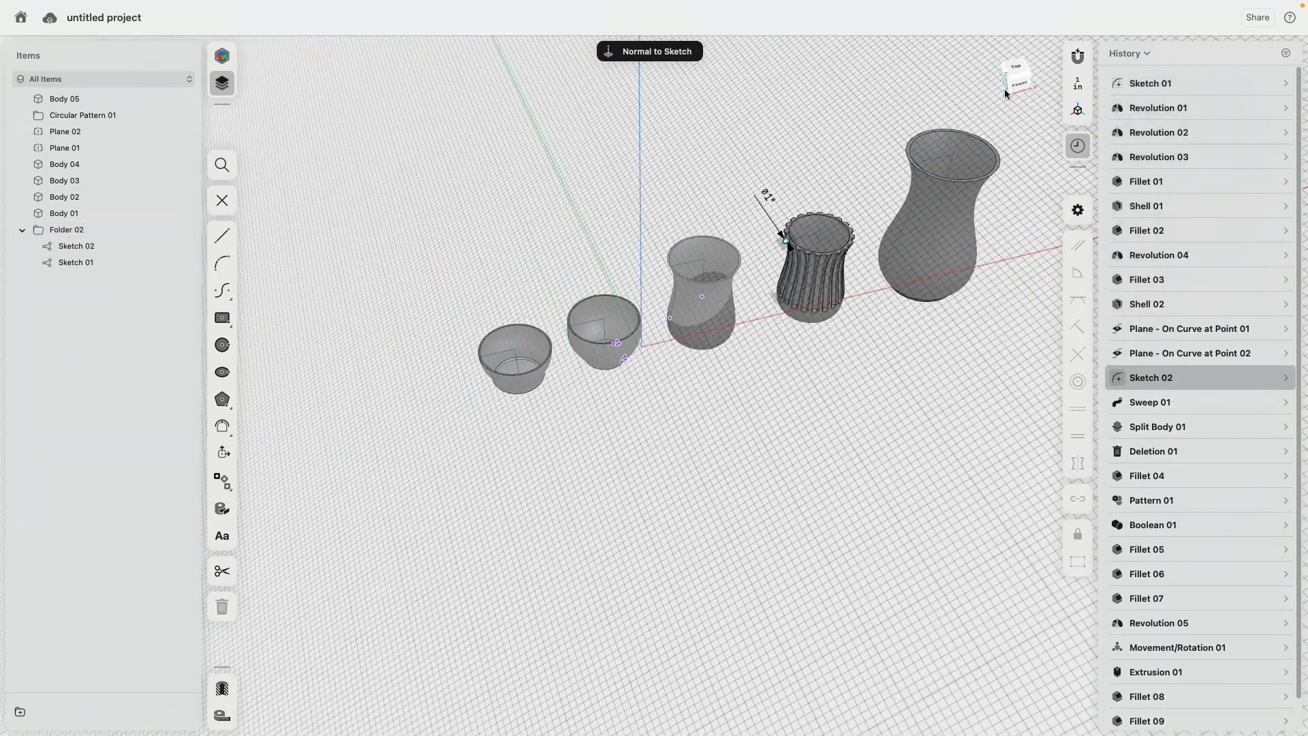
{"action": "left_click", "coordinate": [1018, 83]}
{"action": "left_click", "coordinate": [222, 200]}
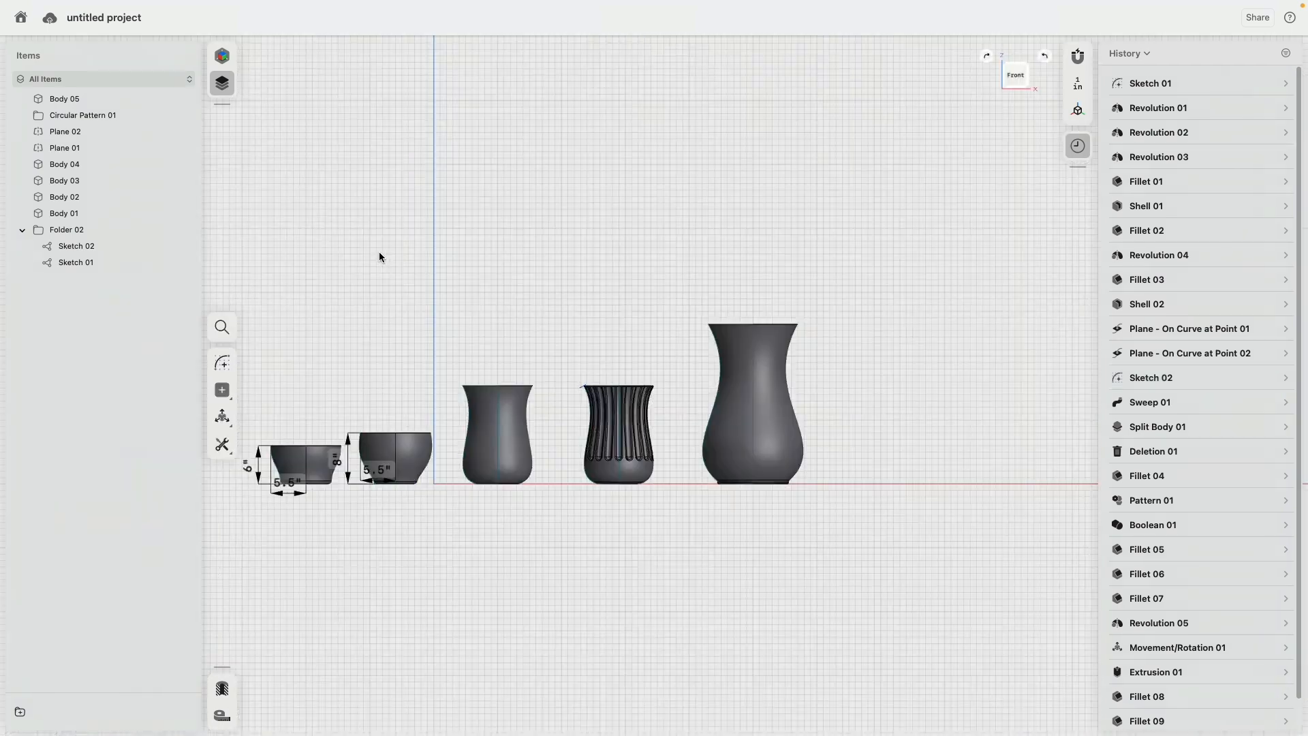
{"action": "left_click", "coordinate": [222, 362]}
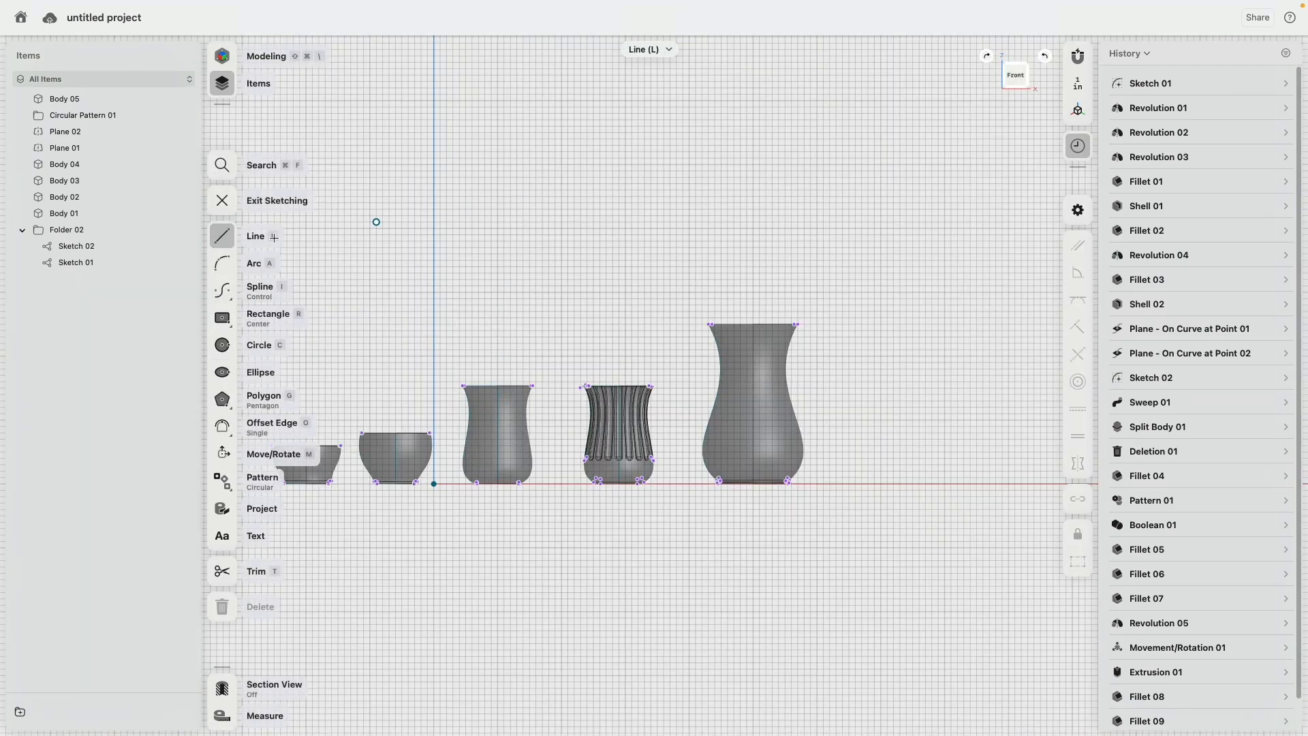
{"action": "scroll", "coordinate": [675, 341], "scroll_direction": "up", "scroll_amount": 3}
{"action": "scroll", "coordinate": [661, 335], "scroll_direction": "up", "scroll_amount": 3}
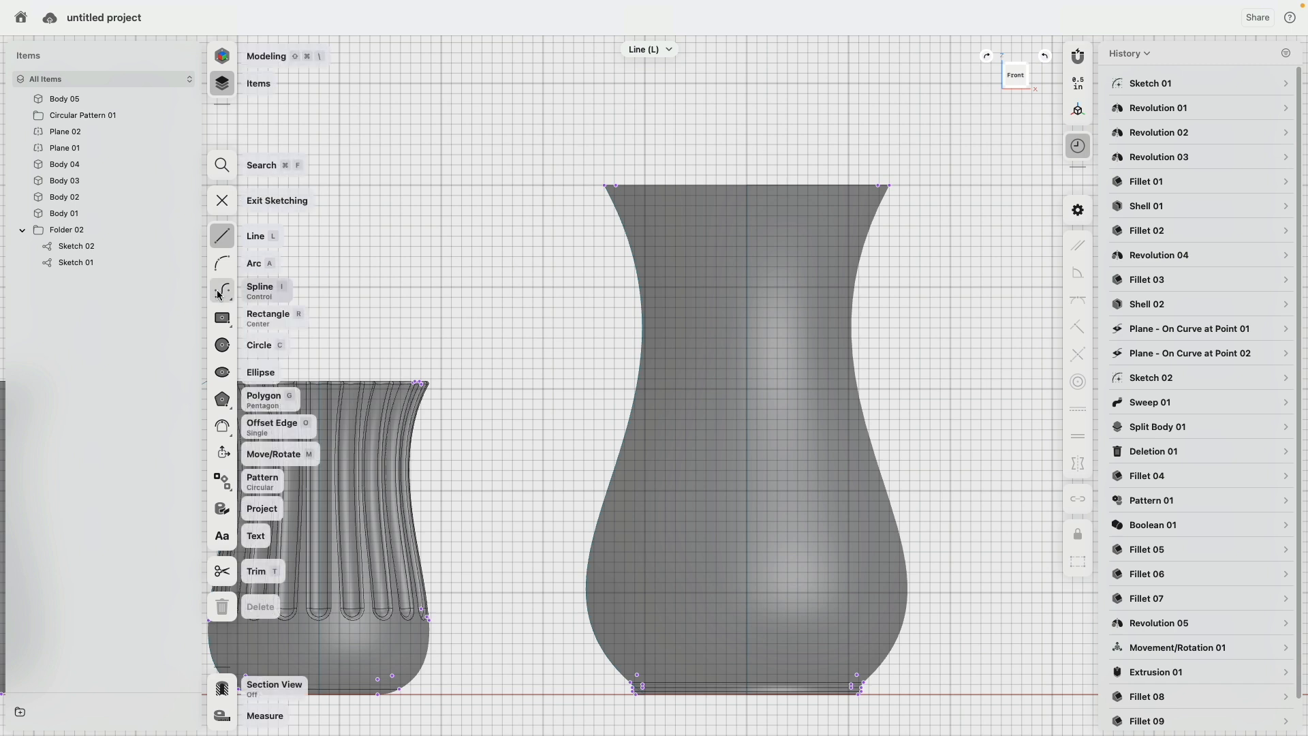
{"action": "left_click", "coordinate": [220, 293]}
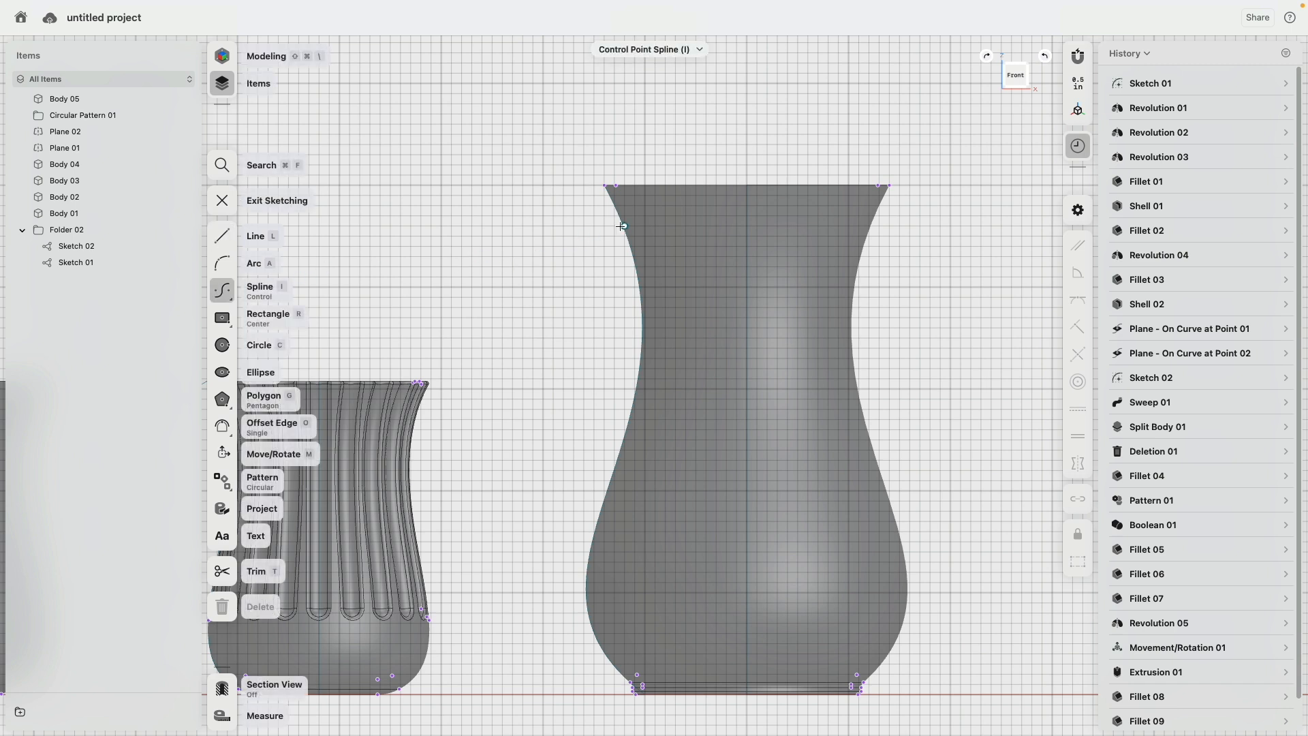
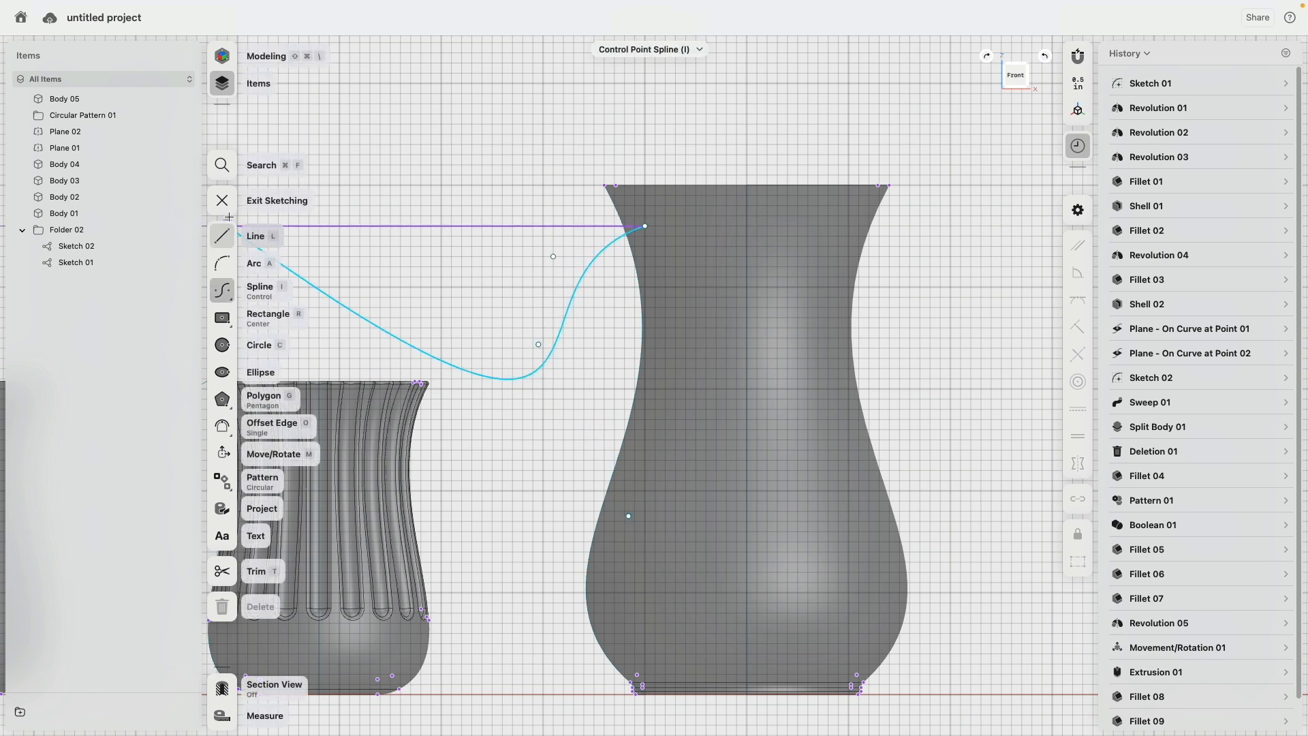
{"action": "left_click", "coordinate": [222, 200]}
Step: In a new front-plane sketch, draw a four-point control spline arching outward beside the tall vase as a handle path, deleting the stray fifth point
{"action": "left_click", "coordinate": [221, 361]}
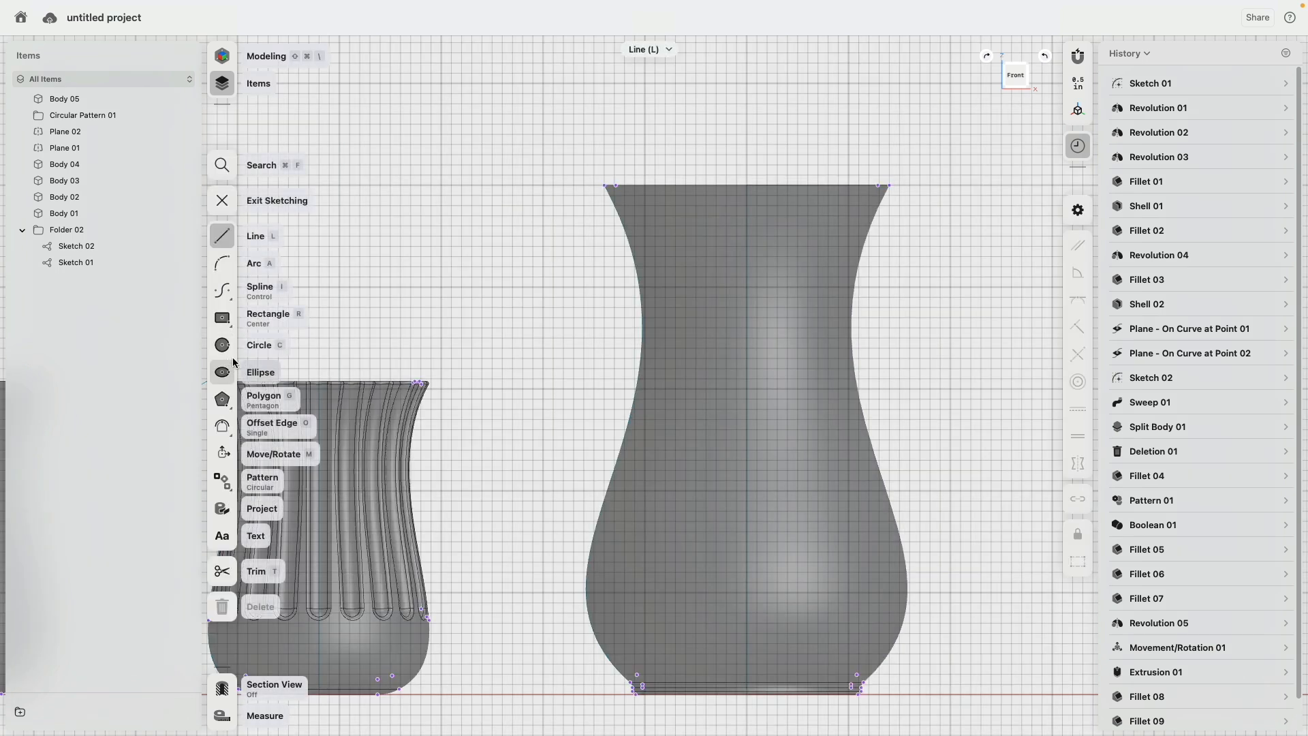
{"action": "left_click", "coordinate": [222, 290]}
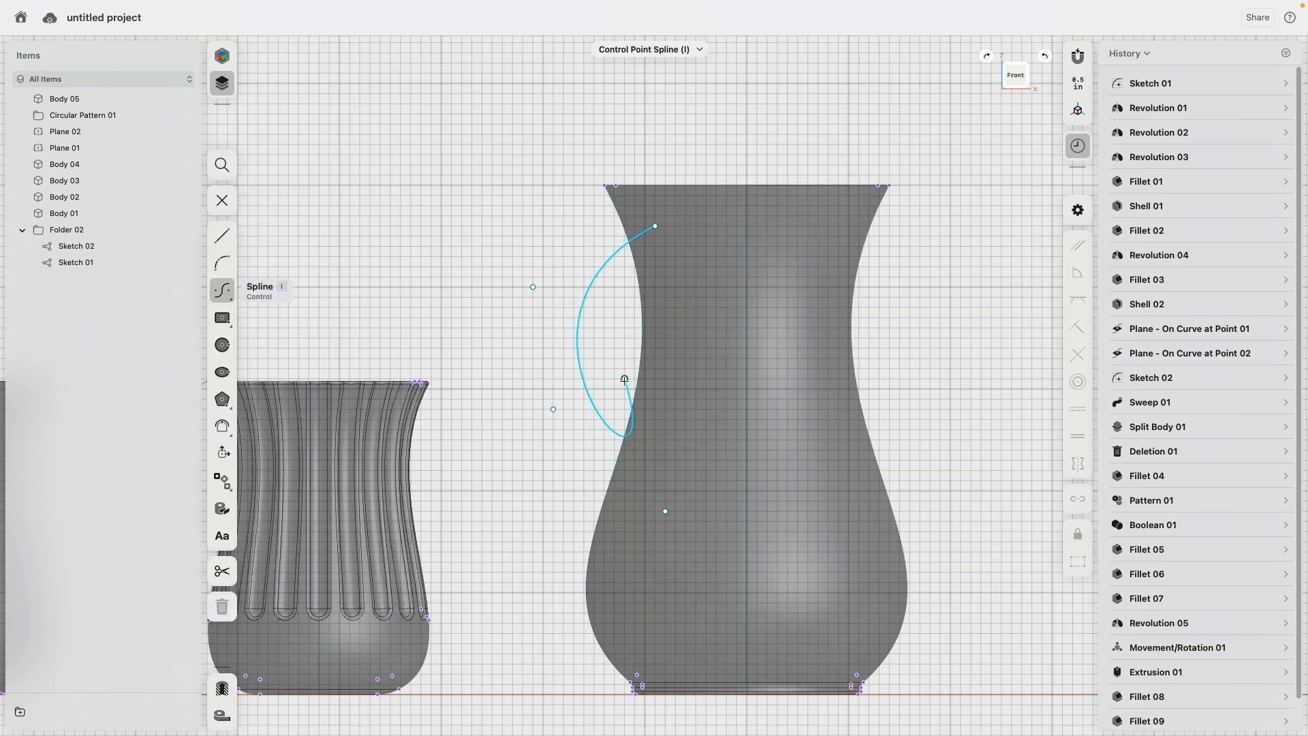
{"action": "double_click", "coordinate": [625, 380]}
{"action": "key", "text": "Escape"}
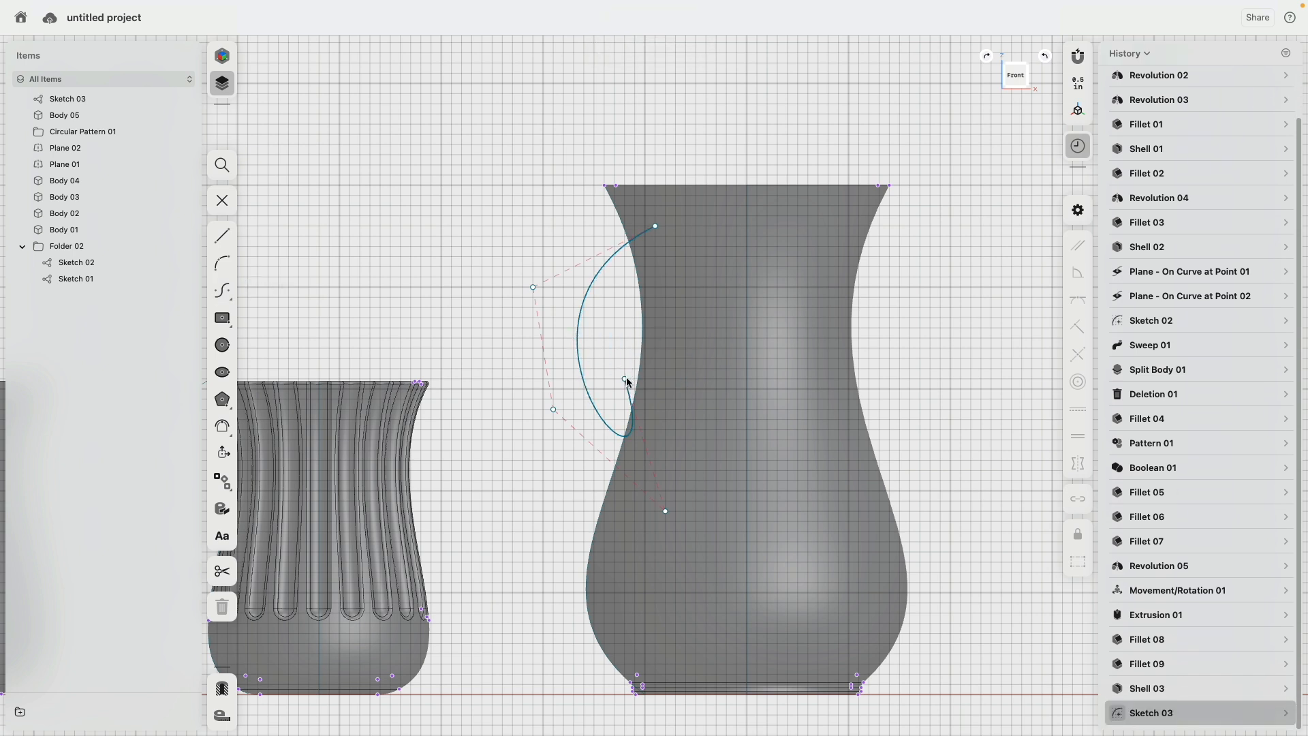
{"action": "left_click", "coordinate": [625, 379]}
{"action": "key", "text": "Delete"}
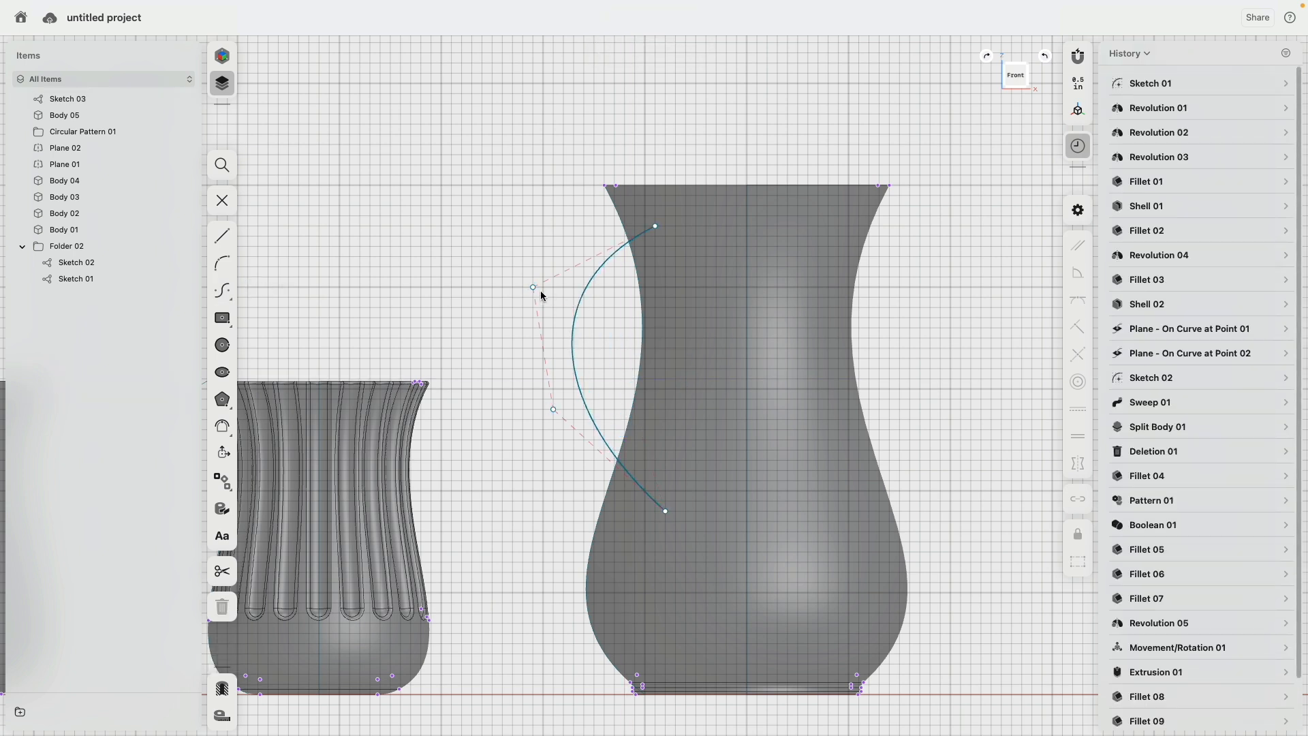
Step: Reshape the handle spline by moving its control points, aligning both ends vertically inside the vase body, and exit the sketch
{"action": "mouse_move", "coordinate": [534, 287]}
{"action": "left_mouse_down"}
{"action": "mouse_move", "coordinate": [522, 259]}
{"action": "mouse_move", "coordinate": [519, 272]}
{"action": "left_mouse_up"}
{"action": "left_click_drag", "start_coordinate": [655, 227], "coordinate": [645, 226]}
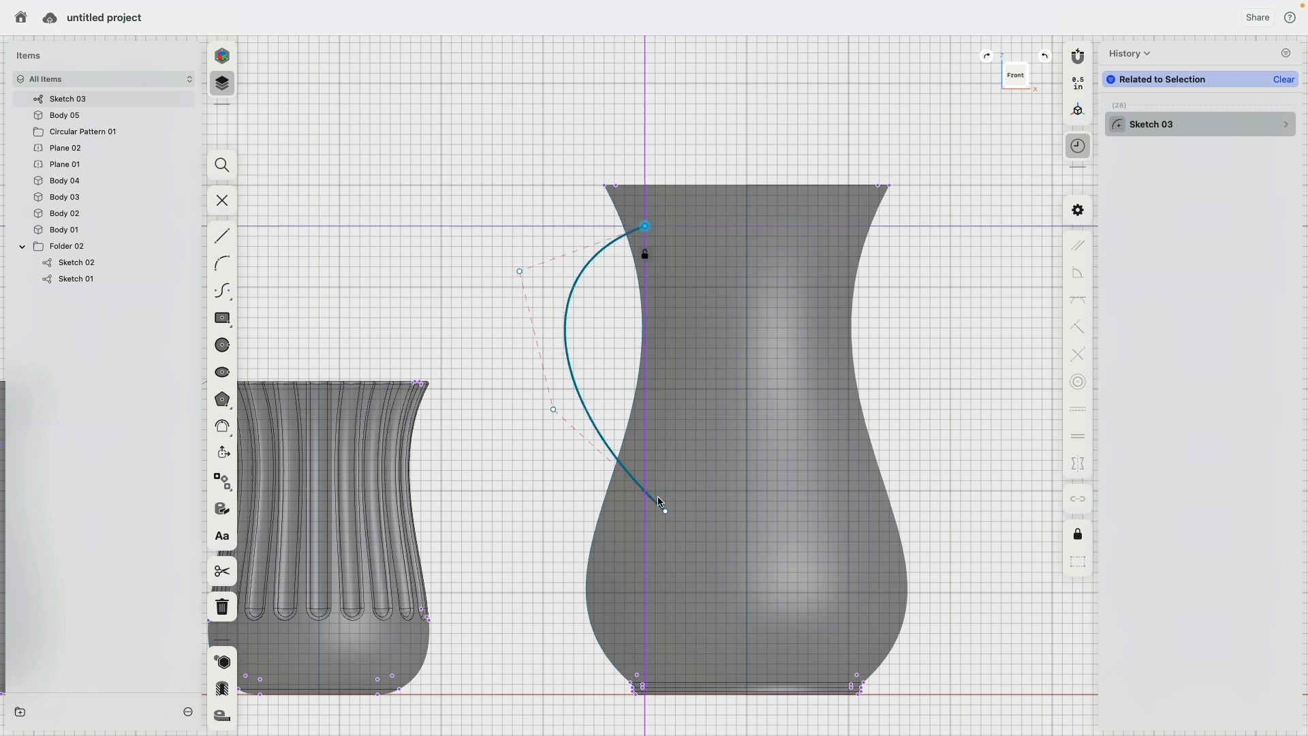
{"action": "left_click_drag", "start_coordinate": [665, 512], "coordinate": [648, 512]}
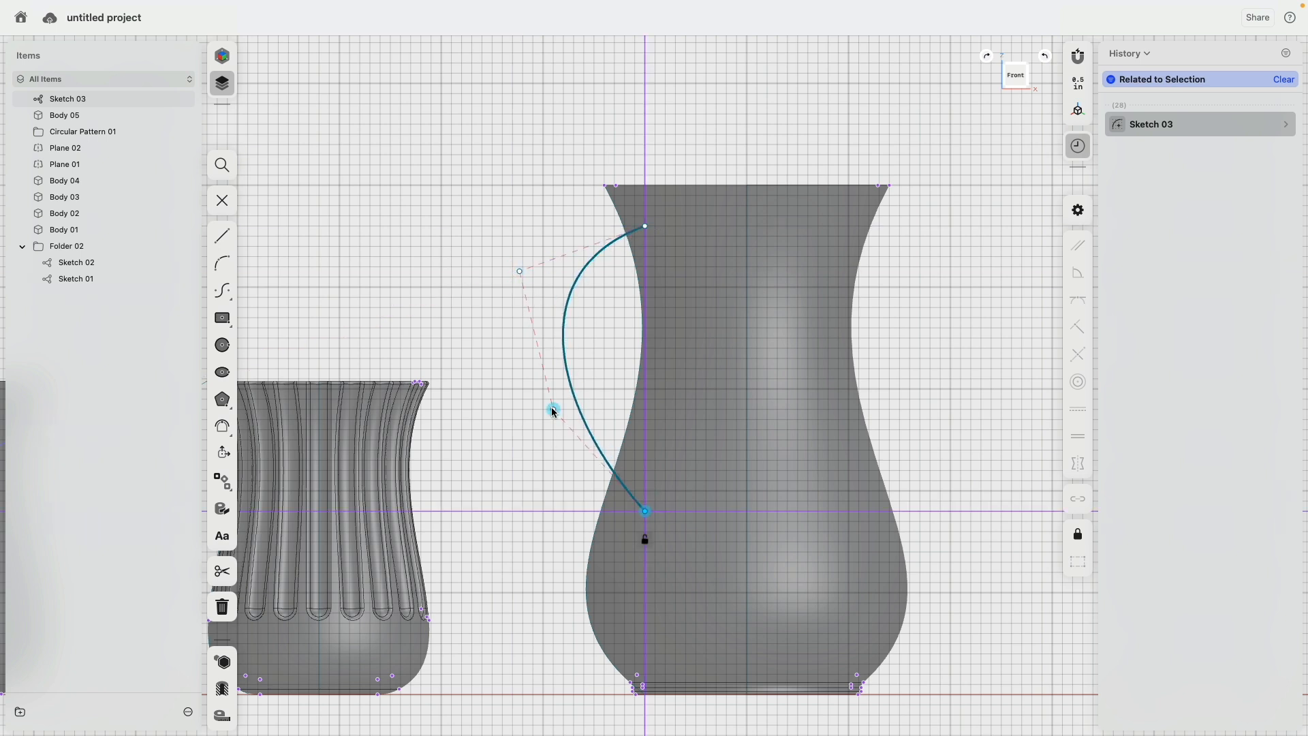
{"action": "left_click_drag", "start_coordinate": [554, 411], "coordinate": [527, 343]}
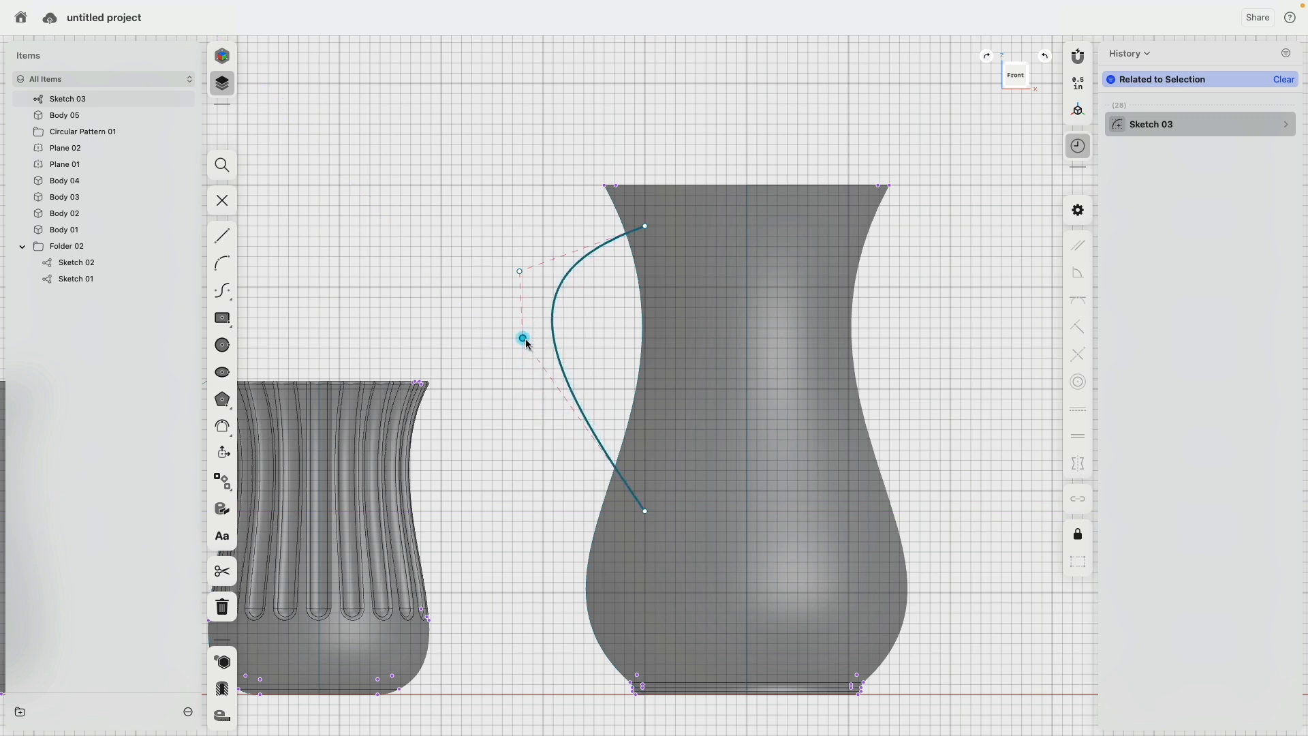
{"action": "left_click_drag", "start_coordinate": [645, 513], "coordinate": [645, 529]}
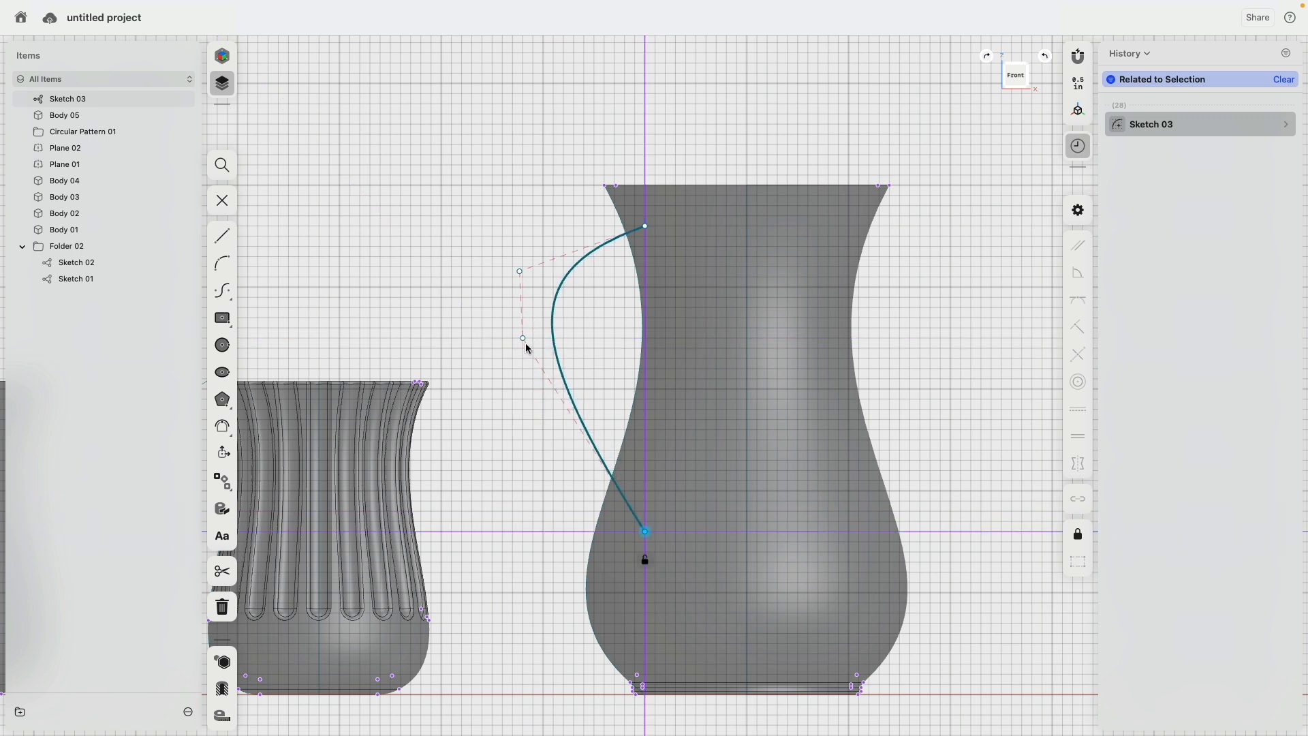
{"action": "left_click_drag", "start_coordinate": [523, 338], "coordinate": [532, 374]}
{"action": "left_click", "coordinate": [503, 210]}
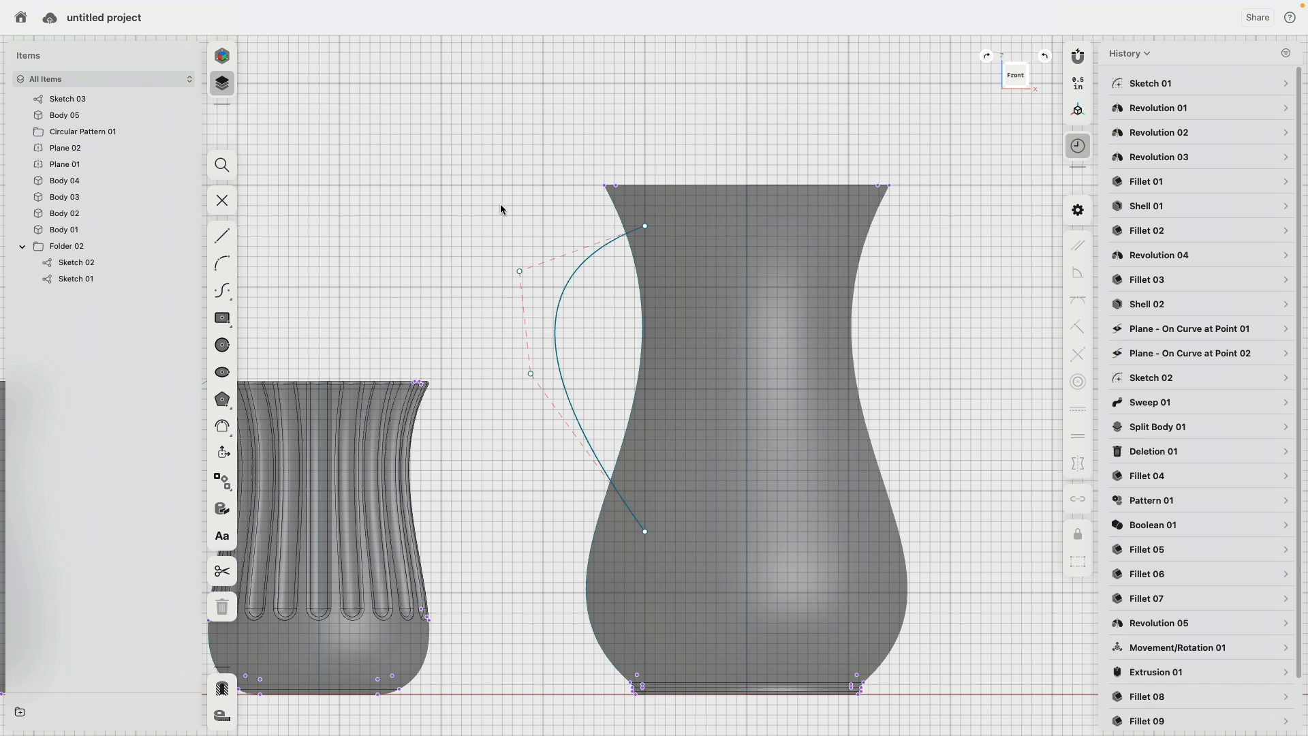
{"action": "left_click", "coordinate": [222, 201]}
Step: Add an On Curve at Point construction plane at the upper end of the handle spline
{"action": "right_click_drag", "start_coordinate": [508, 258], "coordinate": [559, 296]}
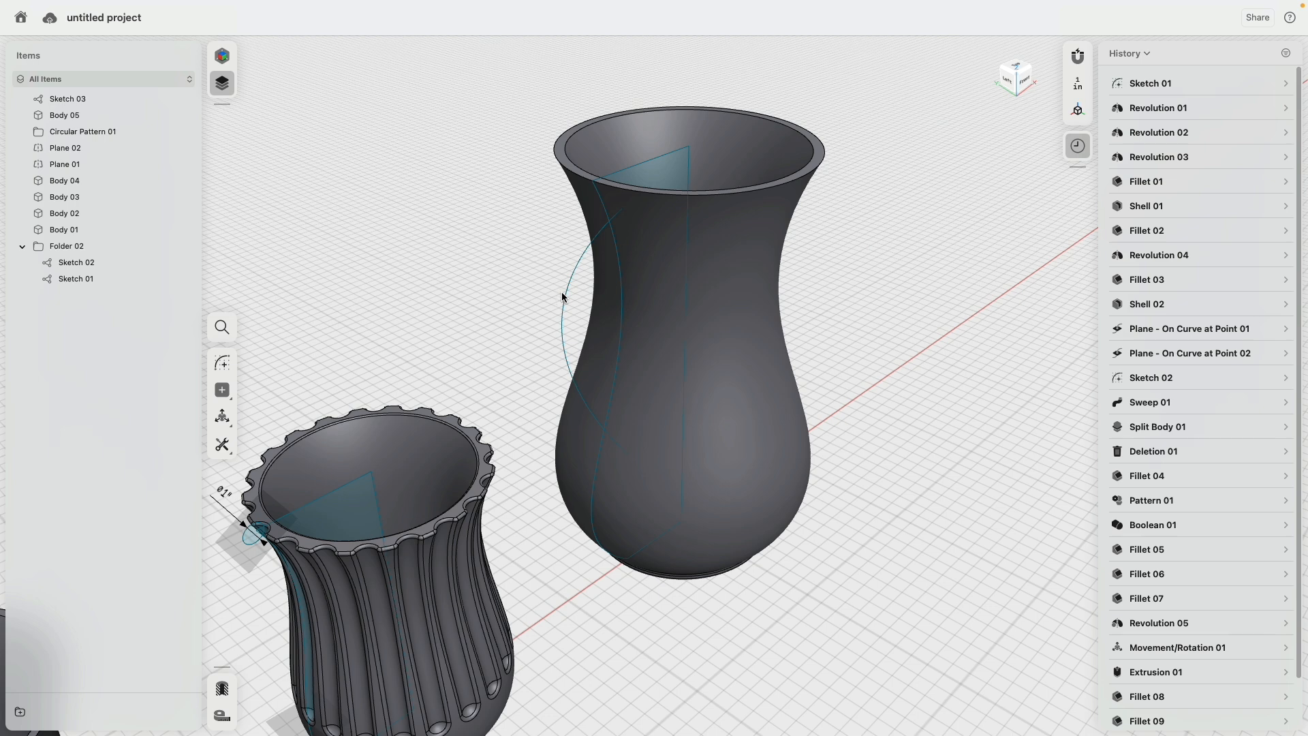
{"action": "left_click", "coordinate": [569, 286]}
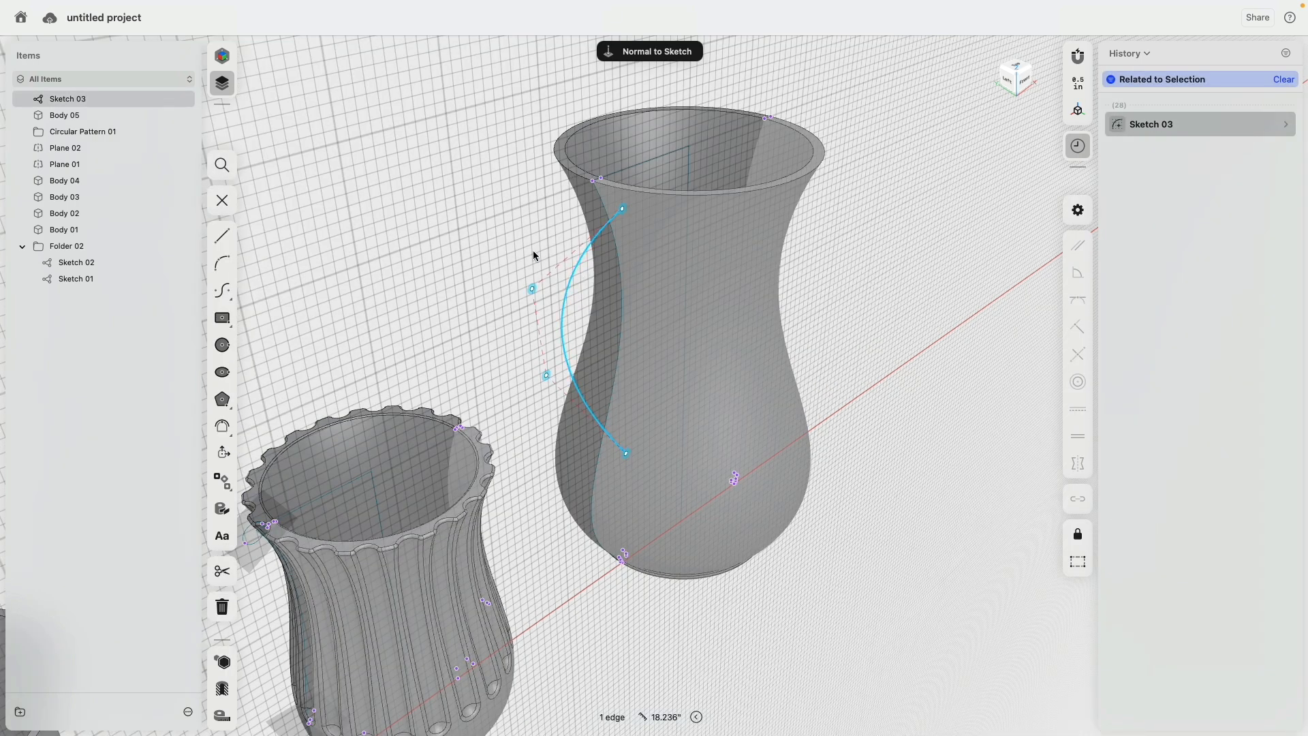
{"action": "left_click", "coordinate": [222, 200]}
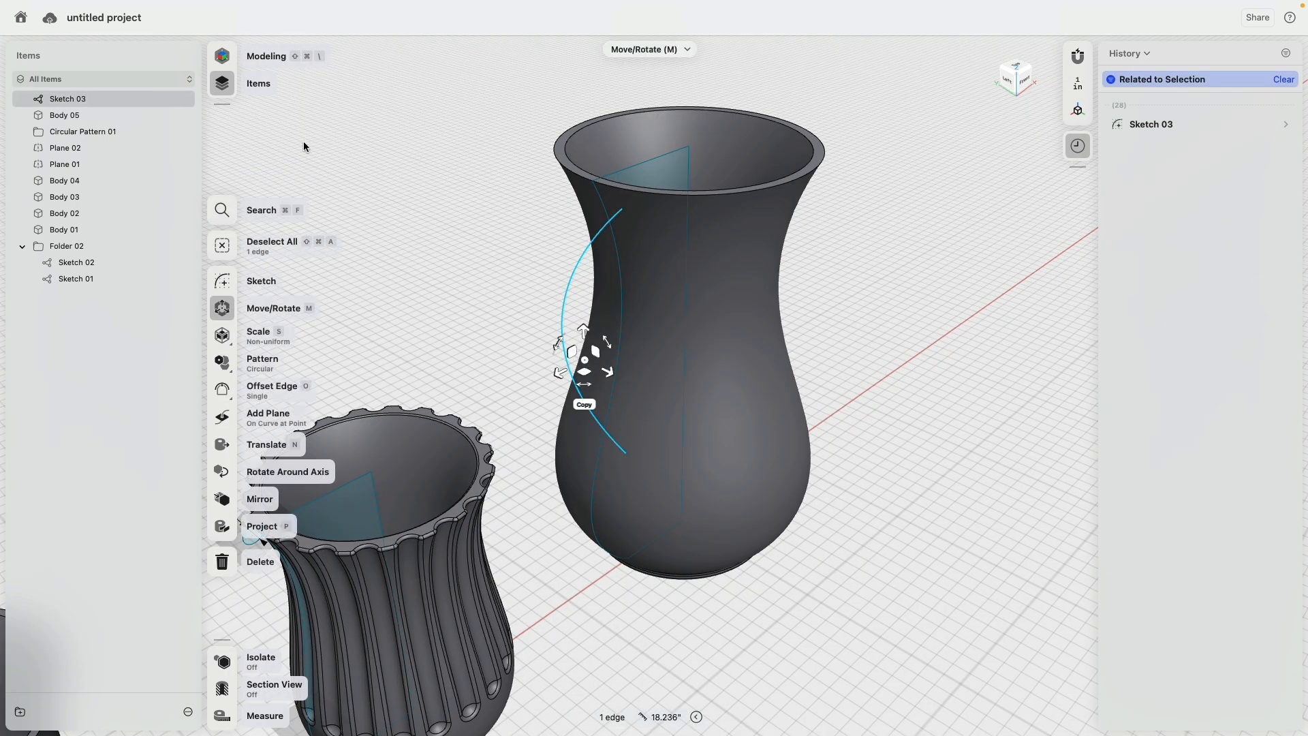
{"action": "left_click", "coordinate": [232, 423]}
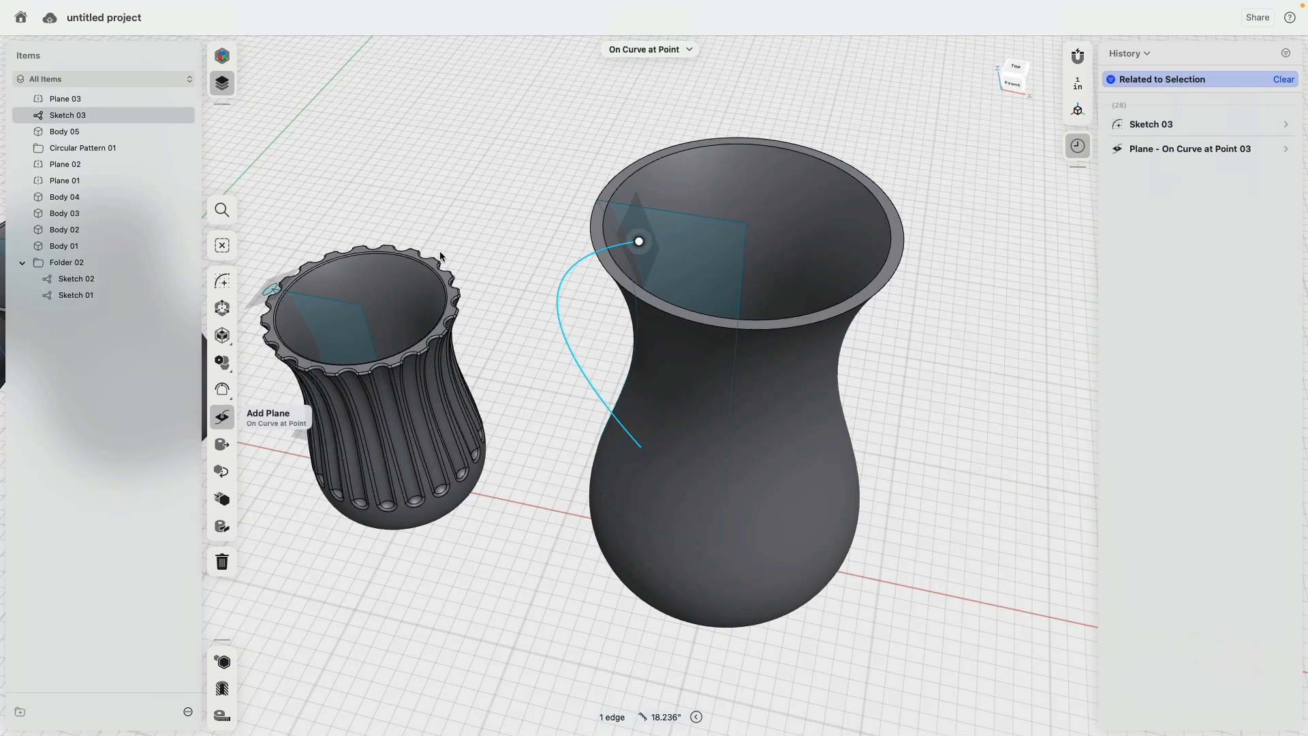
{"action": "right_click_drag", "start_coordinate": [440, 257], "coordinate": [361, 291]}
Step: On the new plane, sketch an ellipse centred on the spline's end with radii about 1.01 in and 0.44 in, and exit the sketch
{"action": "left_click", "coordinate": [603, 297]}
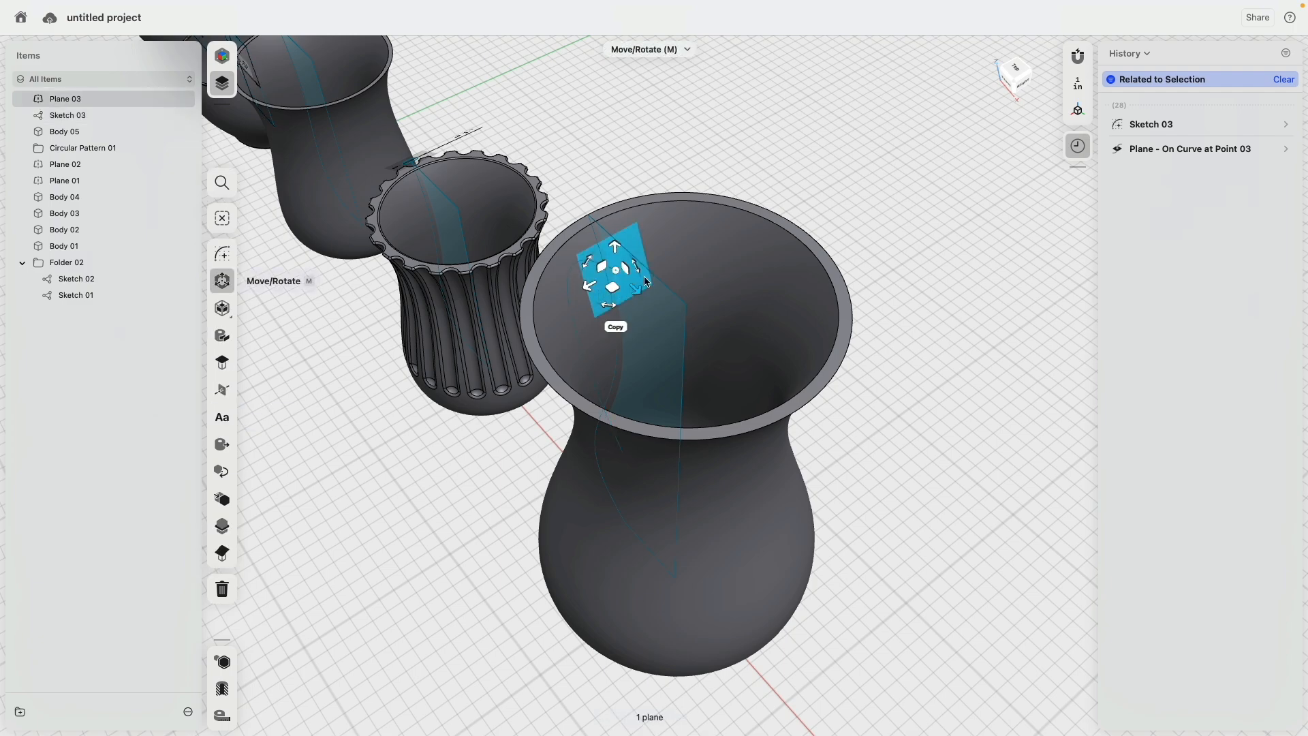
{"action": "left_click", "coordinate": [224, 259]}
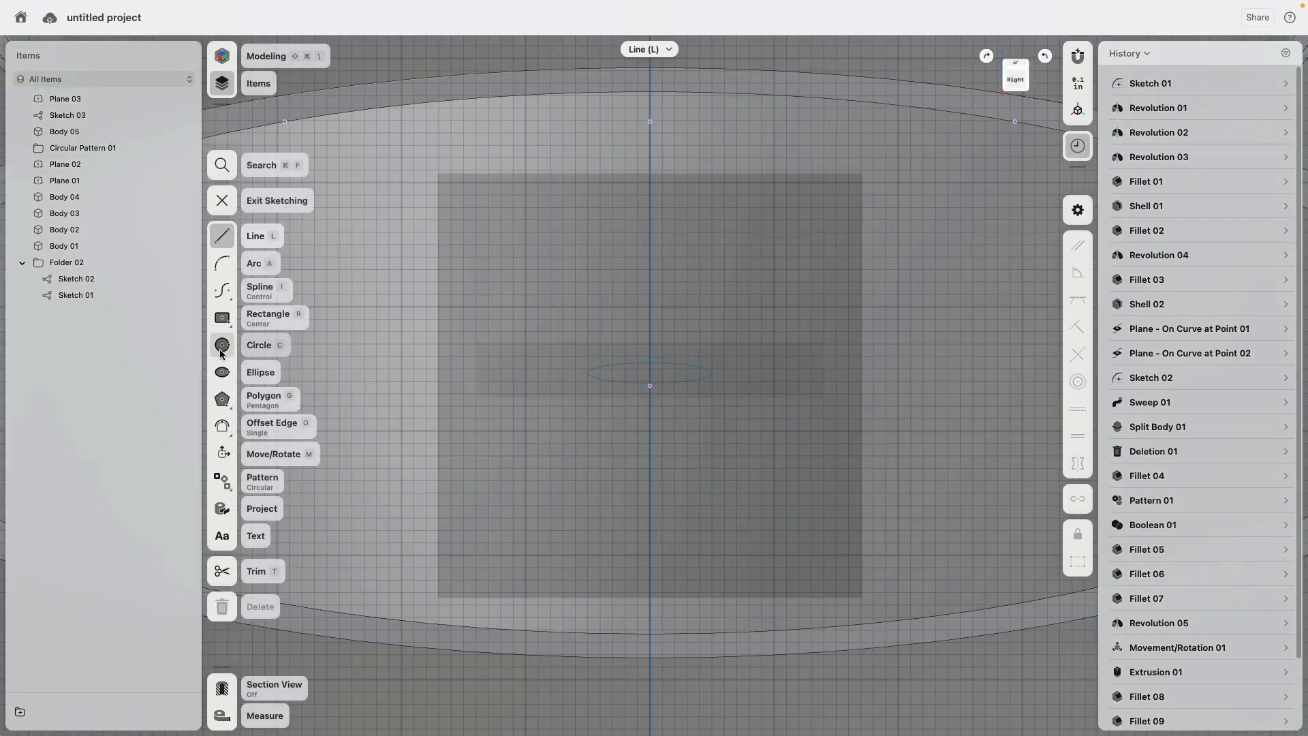
{"action": "left_click", "coordinate": [222, 372]}
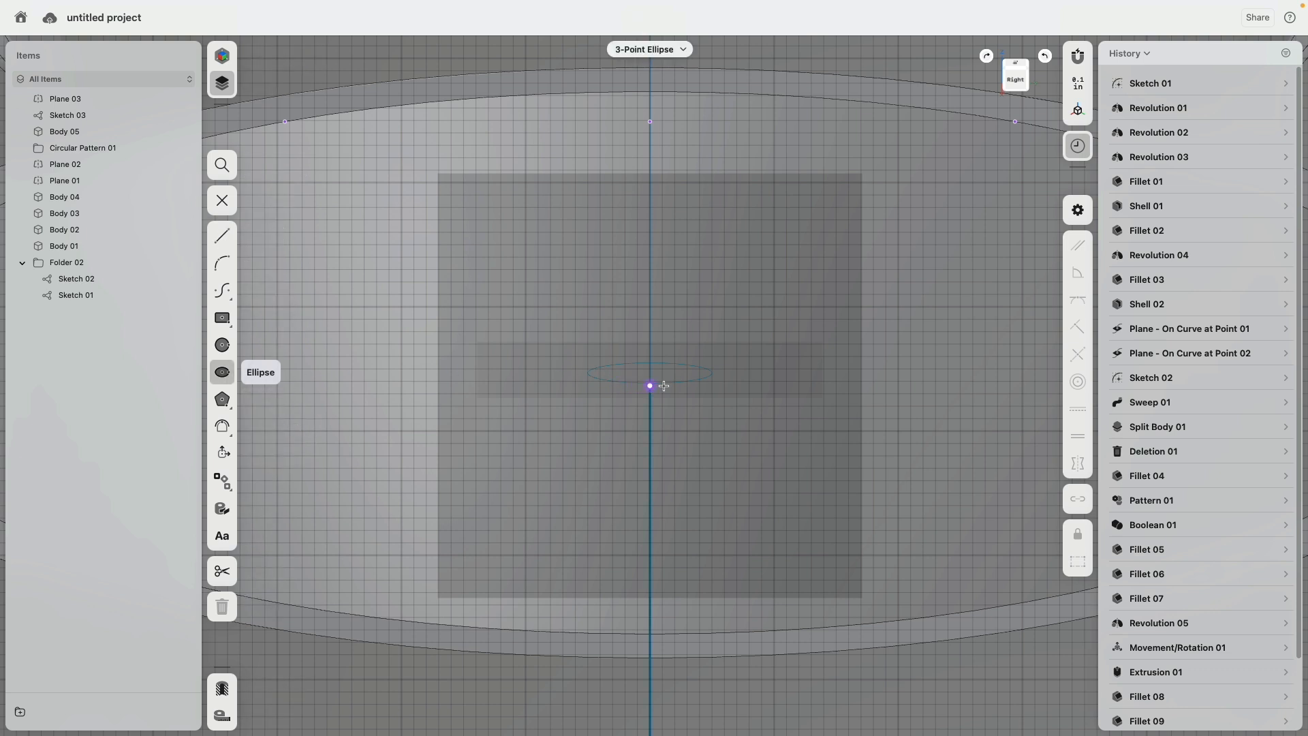
{"action": "left_click", "coordinate": [663, 385]}
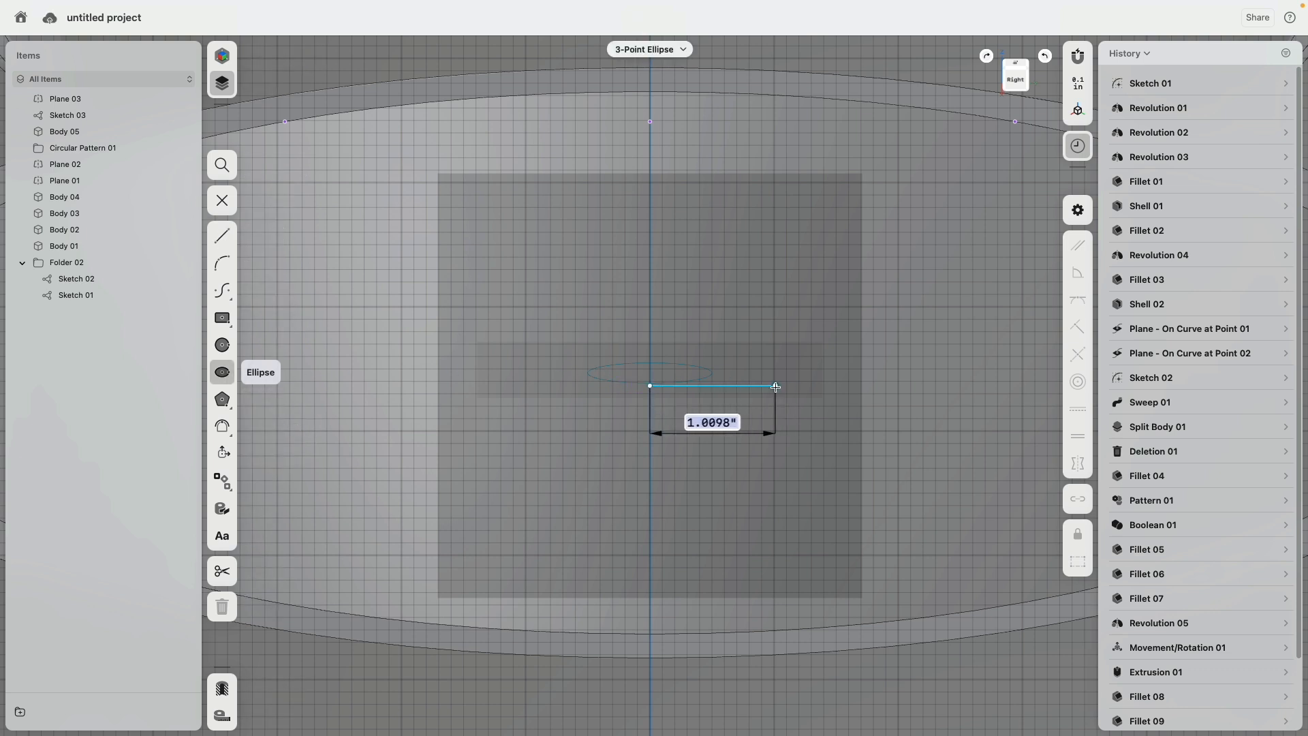
{"action": "left_click", "coordinate": [775, 386]}
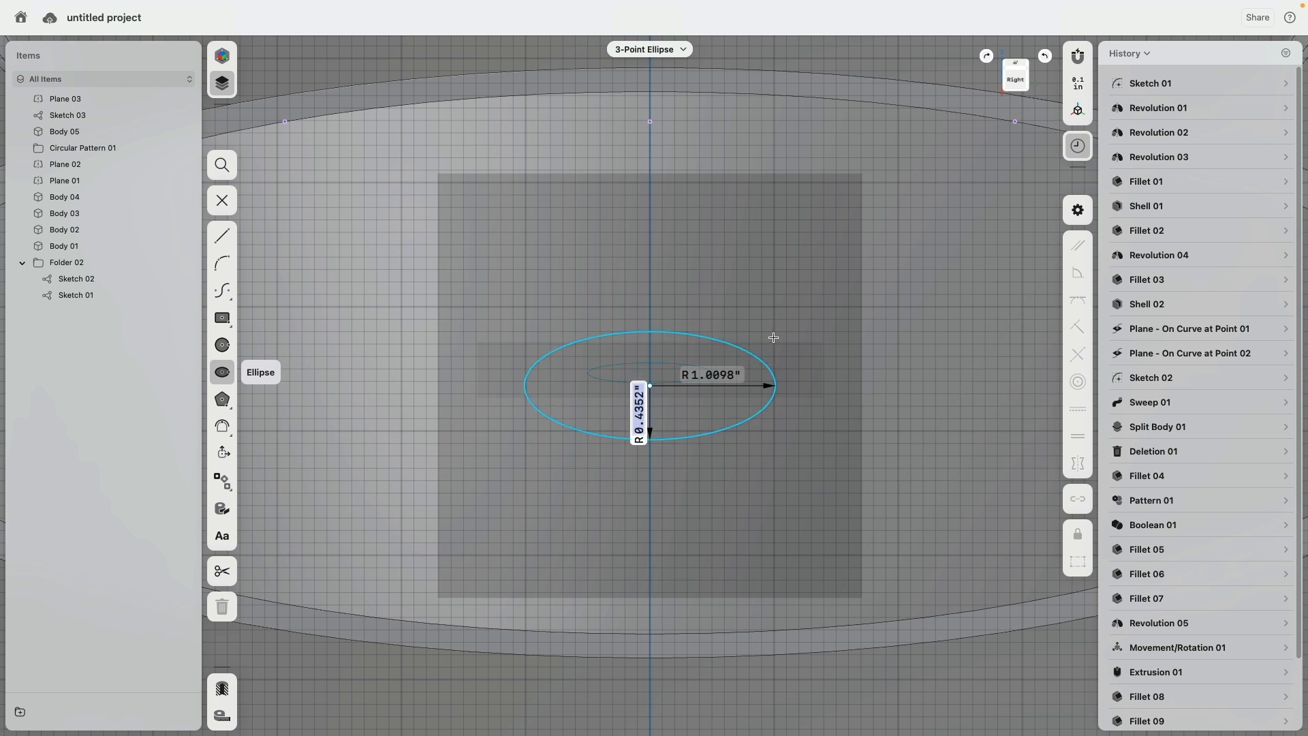
{"action": "left_click", "coordinate": [702, 335]}
{"action": "scroll", "coordinate": [638, 332], "scroll_direction": "down", "scroll_amount": 8}
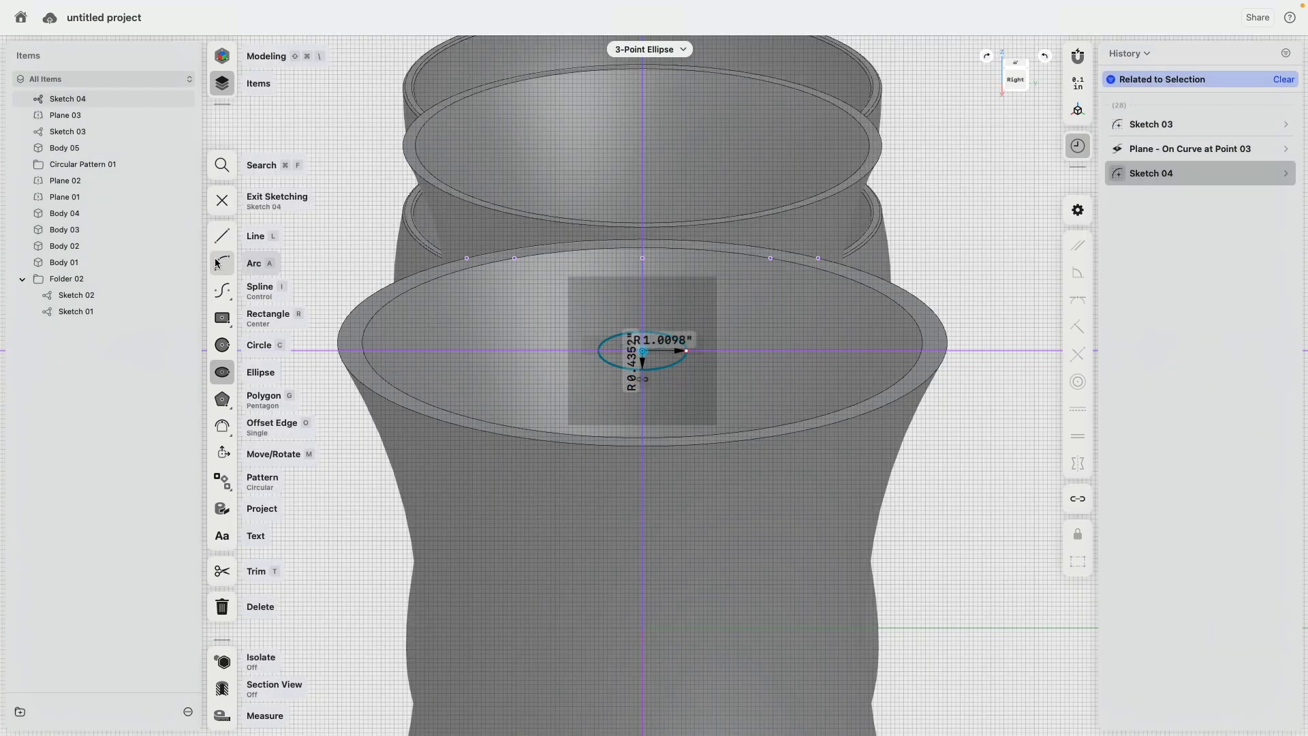
{"action": "left_click", "coordinate": [222, 200]}
Step: Sweep the ellipse along the handle spline to form the handle body
{"action": "left_click", "coordinate": [623, 346]}
{"action": "right_click_drag", "start_coordinate": [502, 313], "coordinate": [714, 356]}
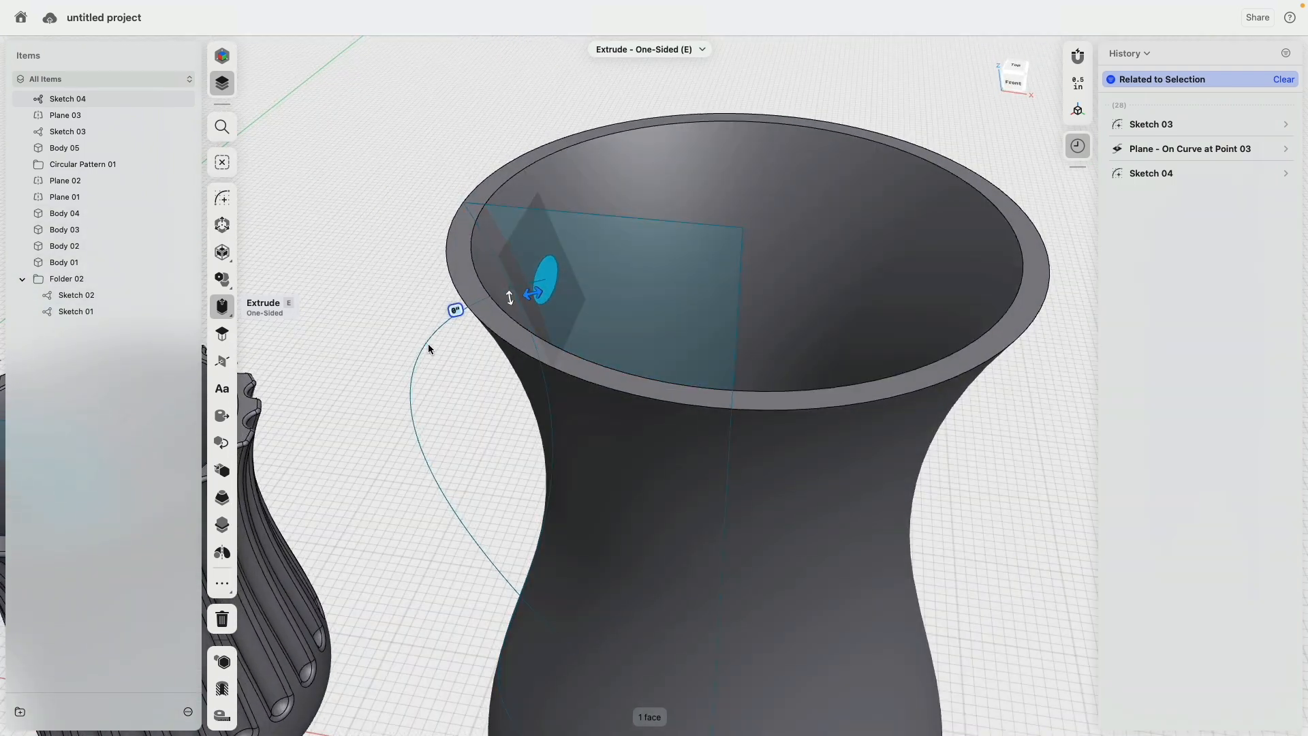
{"action": "left_click", "coordinate": [427, 341]}
{"action": "key", "text": "m"}
{"action": "middle_click_drag", "start_coordinate": [418, 313], "coordinate": [434, 245]}
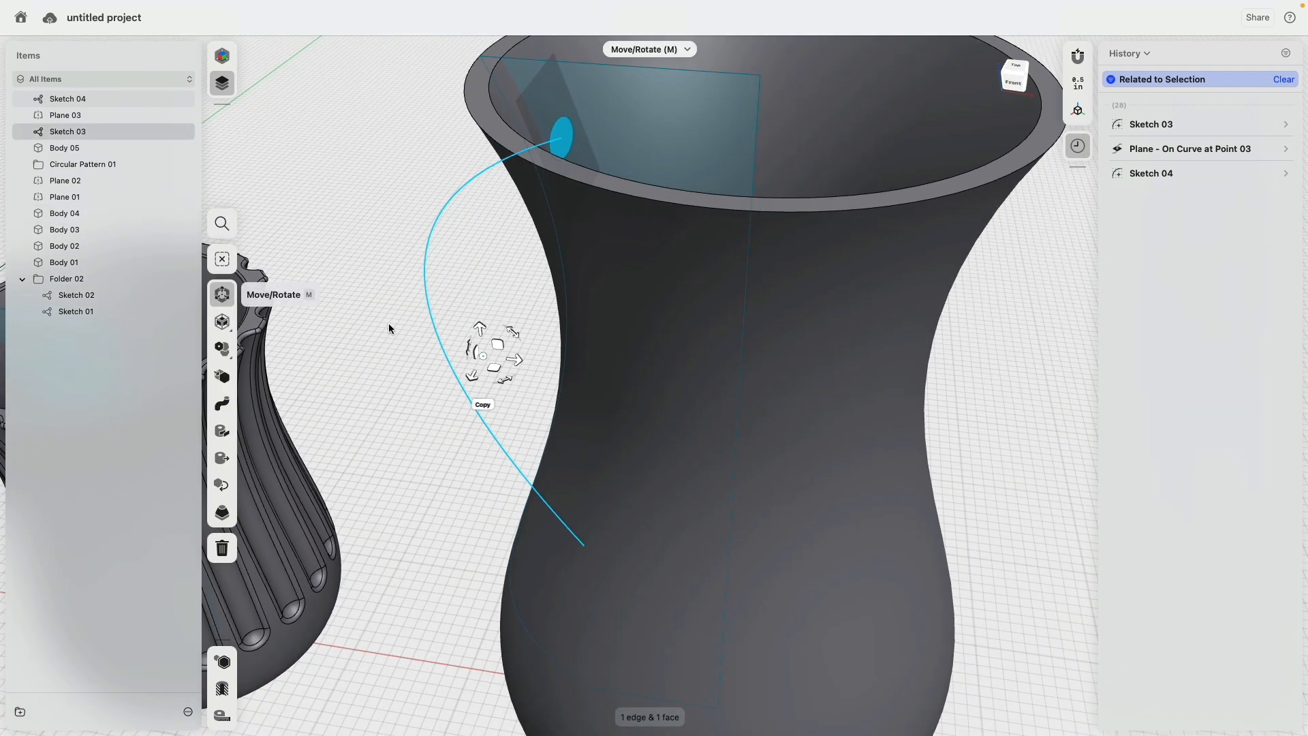
{"action": "left_click", "coordinate": [222, 404]}
{"action": "scroll", "coordinate": [438, 384], "scroll_direction": "down", "scroll_amount": 10}
{"action": "right_click_drag", "start_coordinate": [438, 385], "coordinate": [369, 436]}
{"action": "scroll", "coordinate": [462, 310], "scroll_direction": "up", "scroll_amount": 10}
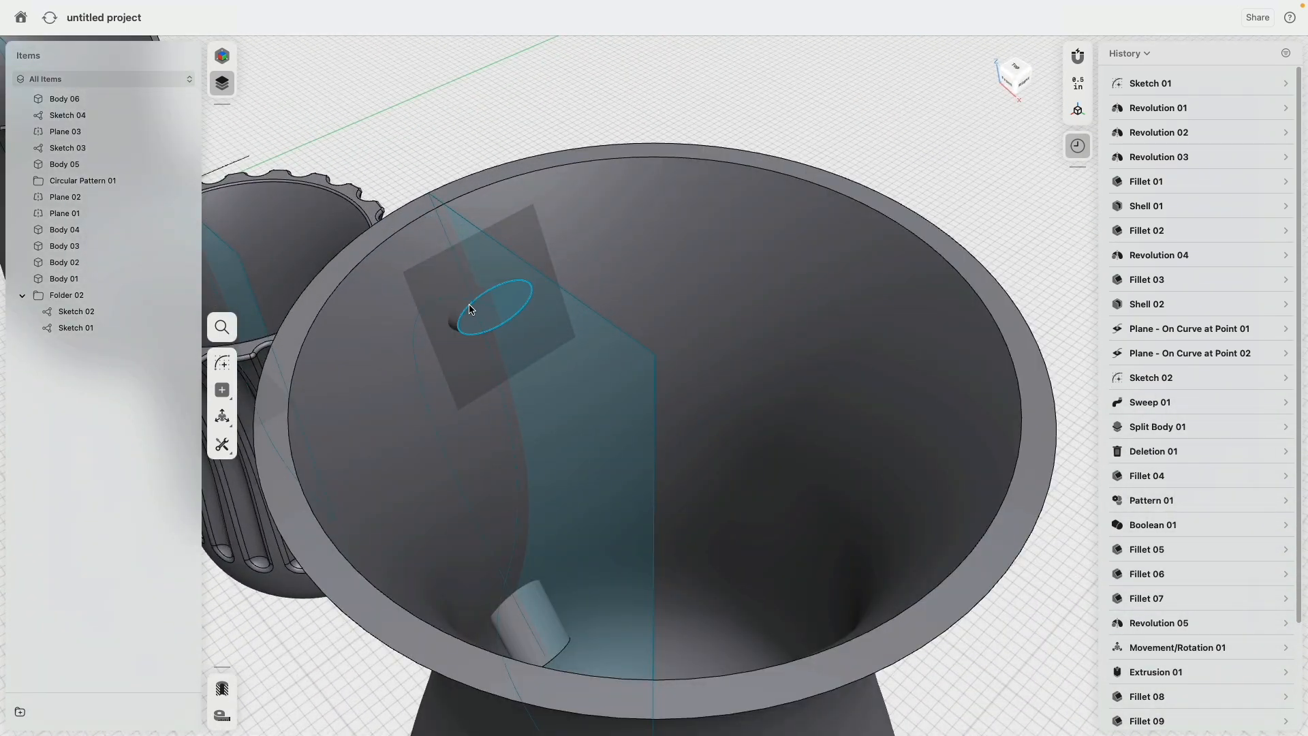
Step: Edit the ellipse profile in Sketch 04, enlarging both of its radii to make the swept handle thicker and rounder
{"action": "left_click", "coordinate": [470, 308]}
{"action": "left_click", "coordinate": [427, 125]}
{"action": "left_click", "coordinate": [104, 116]}
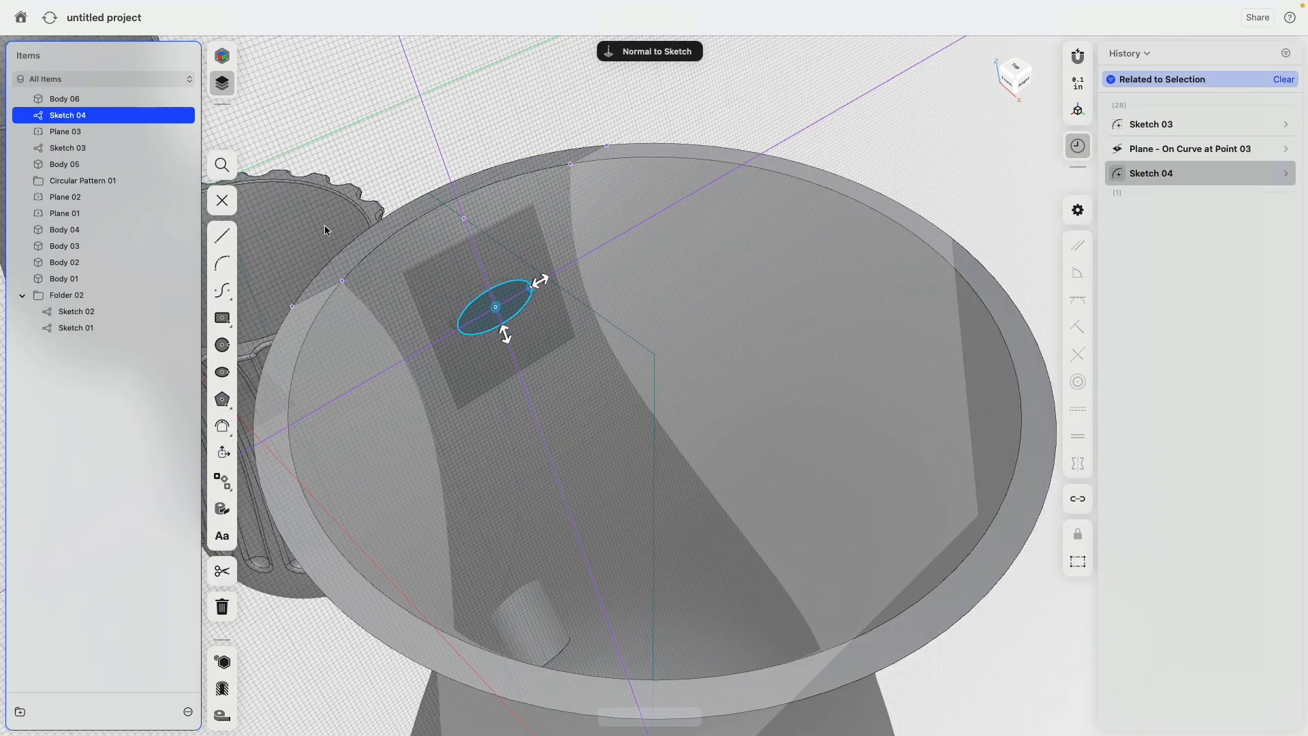
{"action": "left_click_drag", "start_coordinate": [506, 337], "coordinate": [511, 346]}
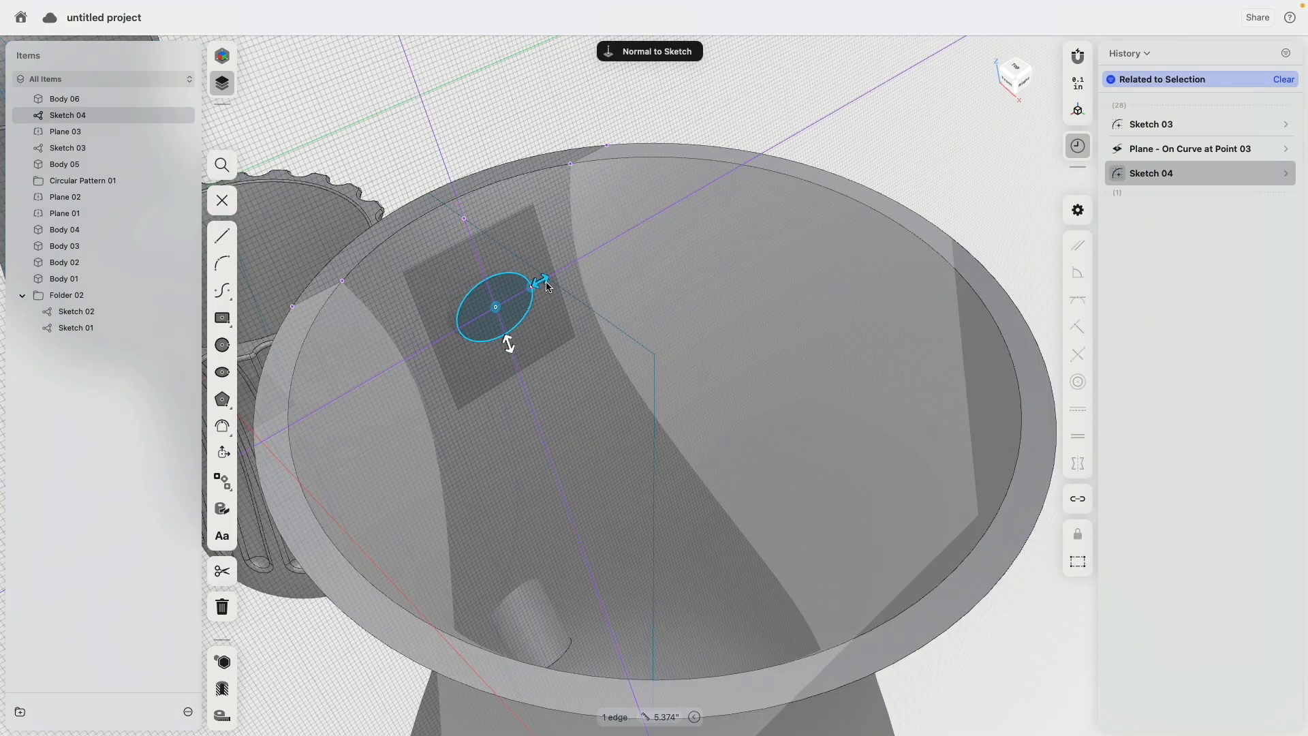
{"action": "left_click_drag", "start_coordinate": [549, 286], "coordinate": [555, 287]}
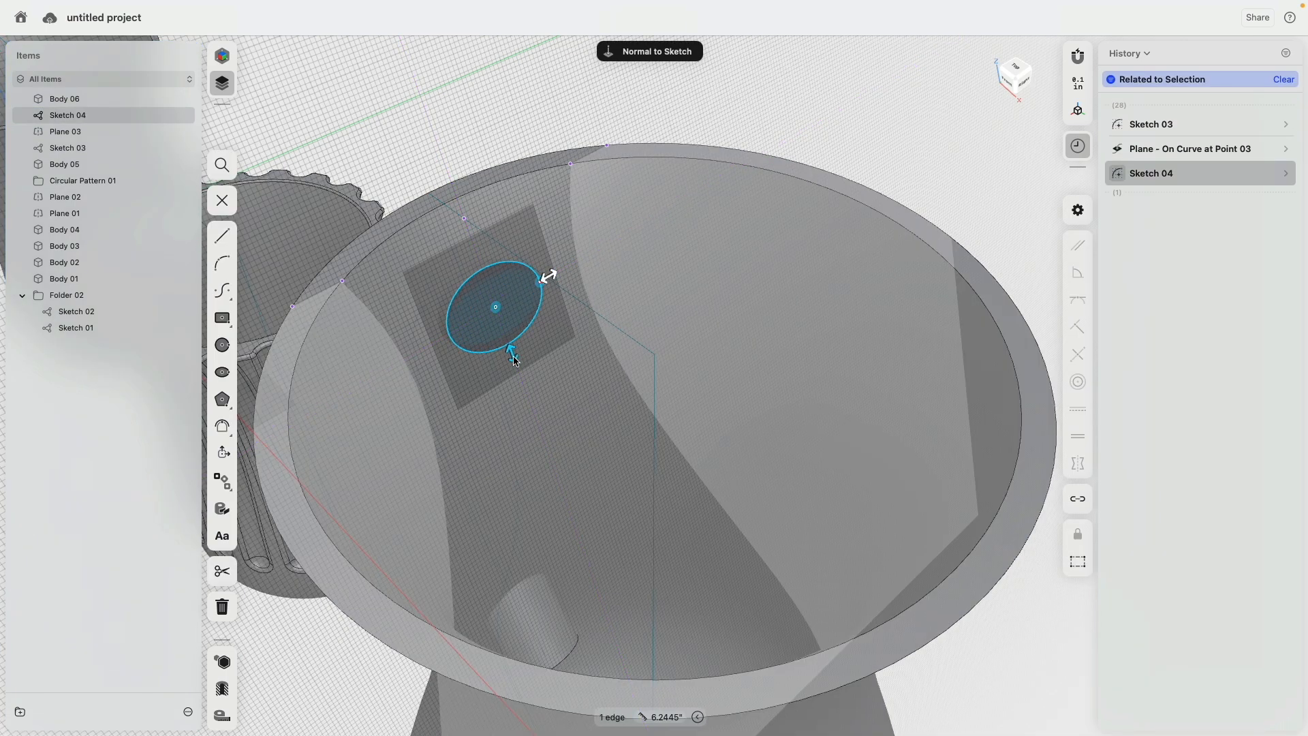
{"action": "scroll", "coordinate": [537, 327], "scroll_direction": "down", "scroll_amount": 8}
{"action": "right_click_drag", "start_coordinate": [590, 322], "coordinate": [504, 355]}
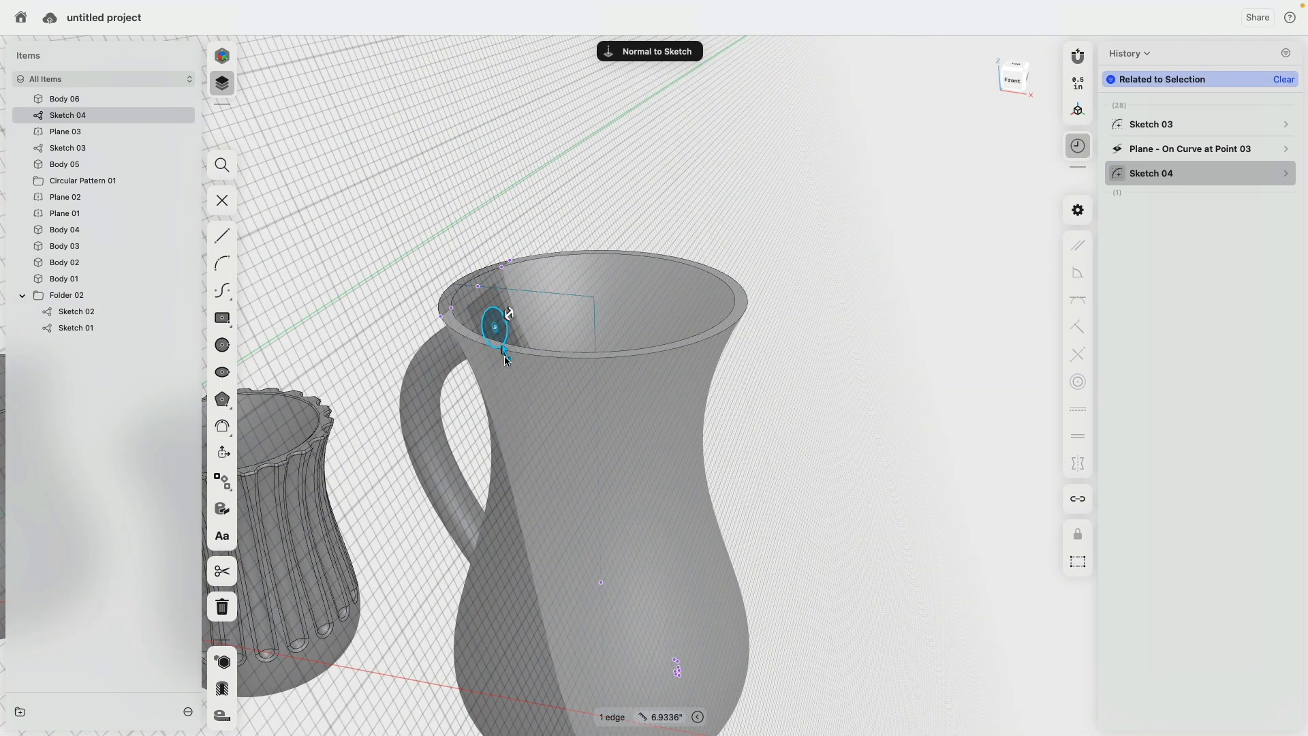
{"action": "left_click_drag", "start_coordinate": [517, 314], "coordinate": [516, 314]}
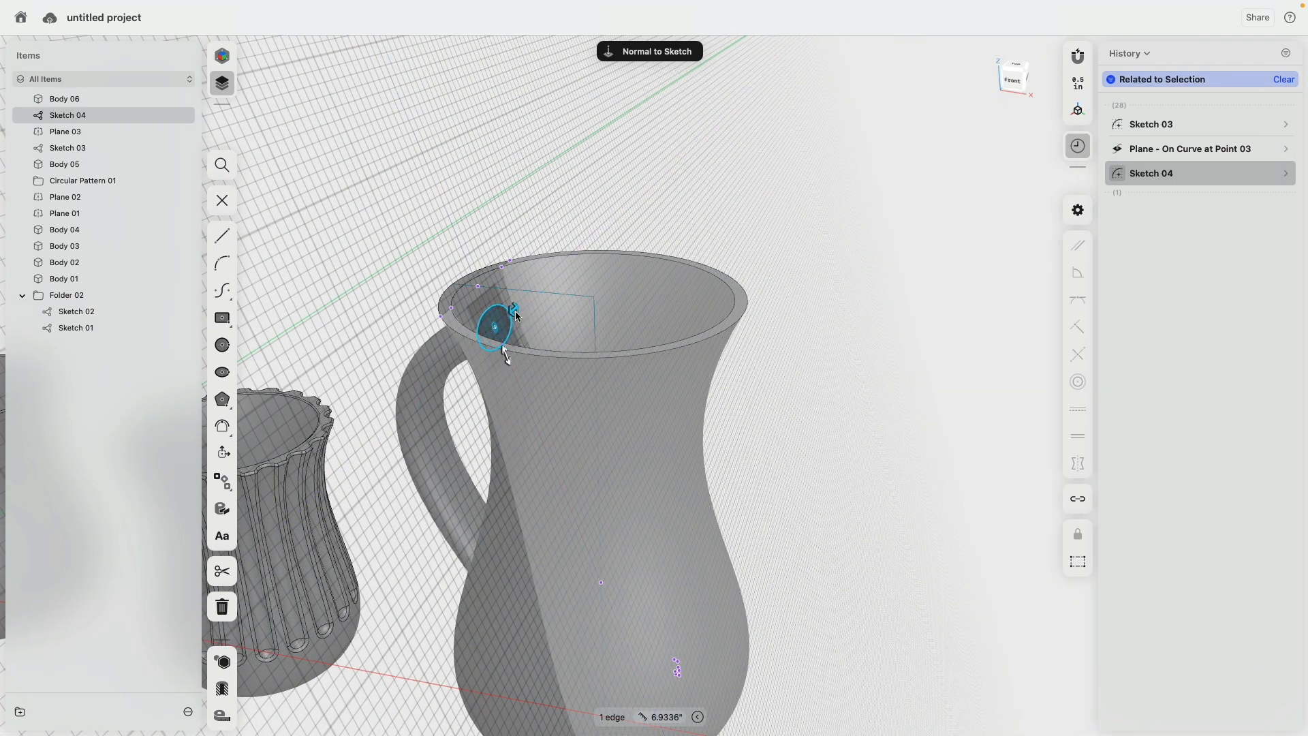
{"action": "left_click", "coordinate": [355, 270]}
Step: Isolate the handle body and bring the end face of its lower end into view
{"action": "mouse_move", "coordinate": [366, 278]}
{"action": "right_mouse_down"}
{"action": "mouse_move", "coordinate": [468, 260]}
{"action": "mouse_move", "coordinate": [787, 350]}
{"action": "mouse_move", "coordinate": [851, 327]}
{"action": "mouse_move", "coordinate": [695, 360]}
{"action": "mouse_move", "coordinate": [592, 431]}
{"action": "mouse_move", "coordinate": [584, 417]}
{"action": "mouse_move", "coordinate": [695, 368]}
{"action": "right_mouse_up"}
{"action": "left_click", "coordinate": [462, 425]}
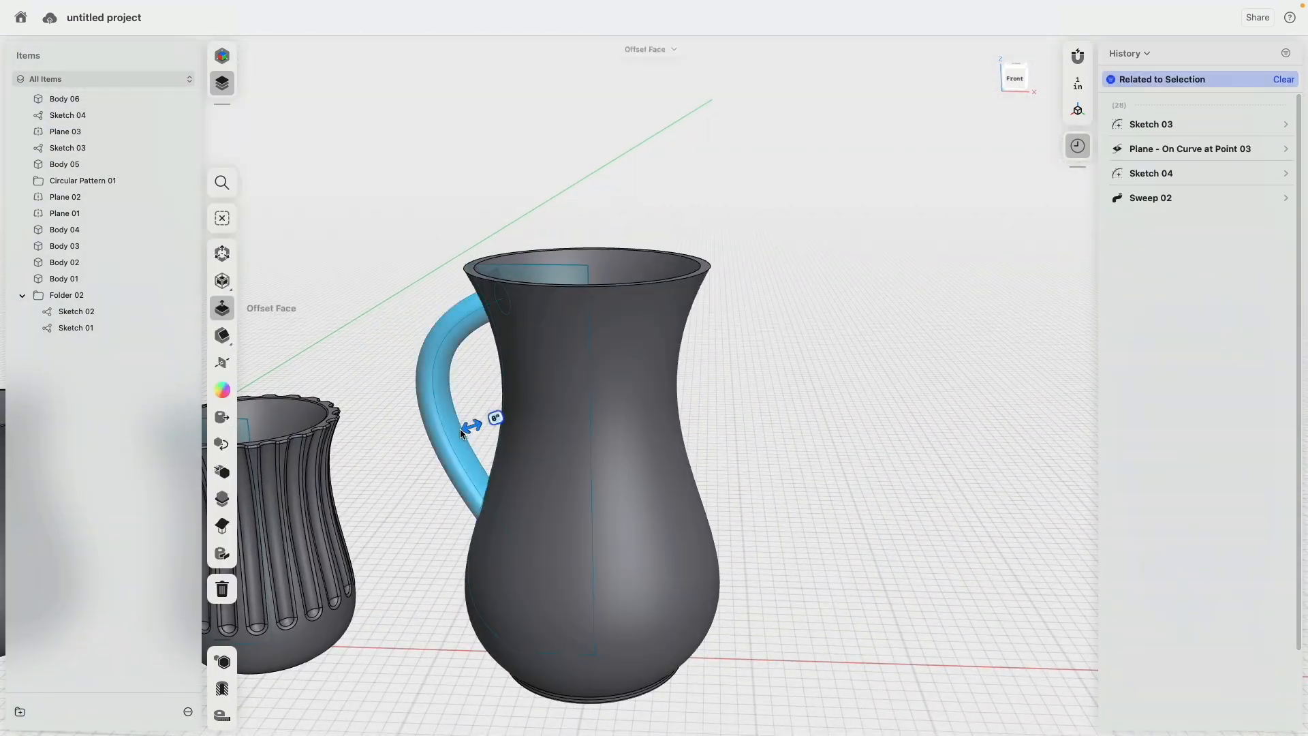
{"action": "left_click", "coordinate": [225, 661]}
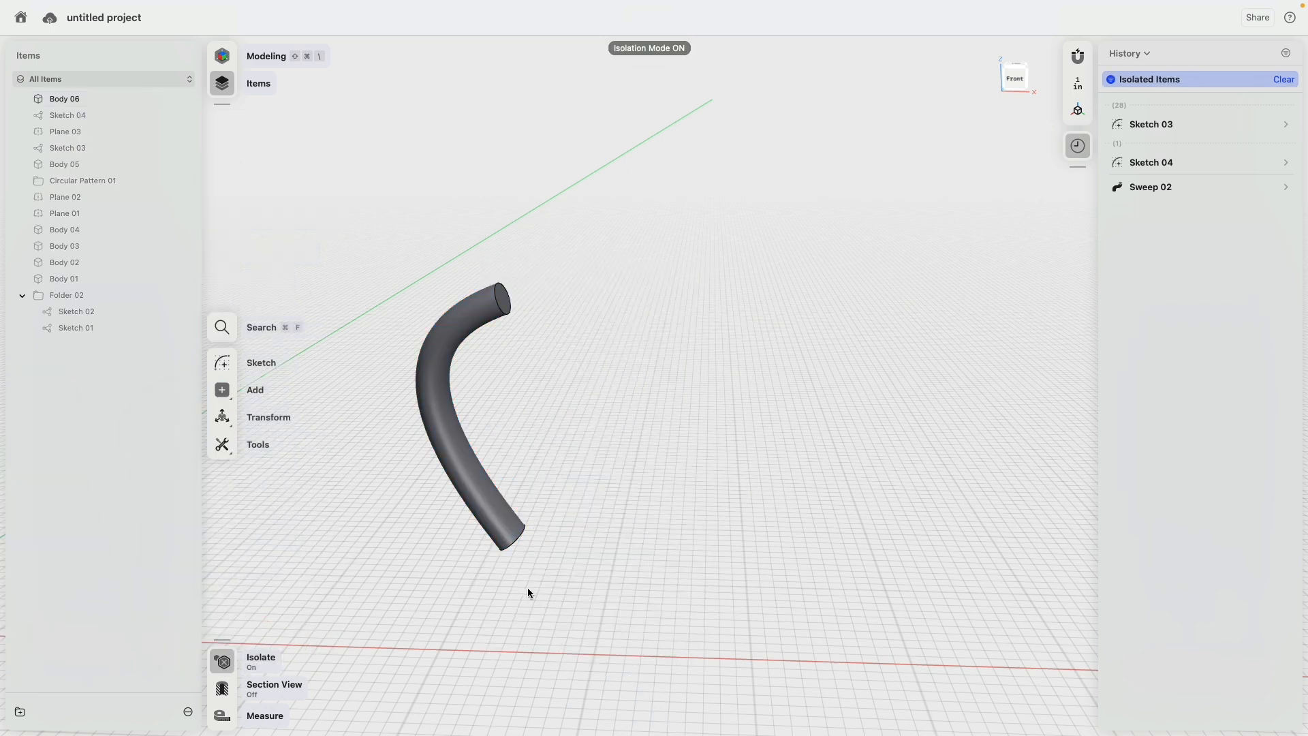
{"action": "right_click_drag", "start_coordinate": [527, 588], "coordinate": [525, 561]}
{"action": "scroll", "coordinate": [525, 561], "scroll_direction": "up", "scroll_amount": 5}
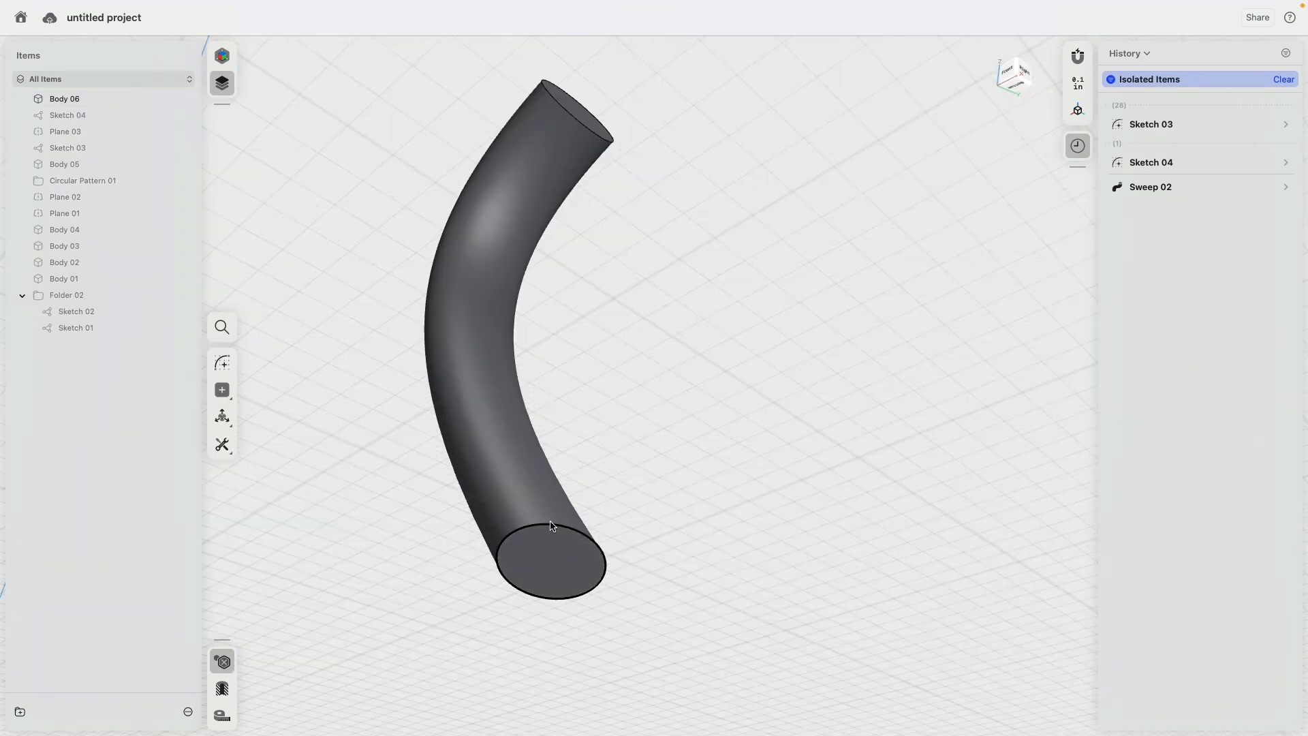
Step: Uniformly scale the edge of the handle's lower end to about 0.55 so the handle tapers downward
{"action": "left_click", "coordinate": [552, 527]}
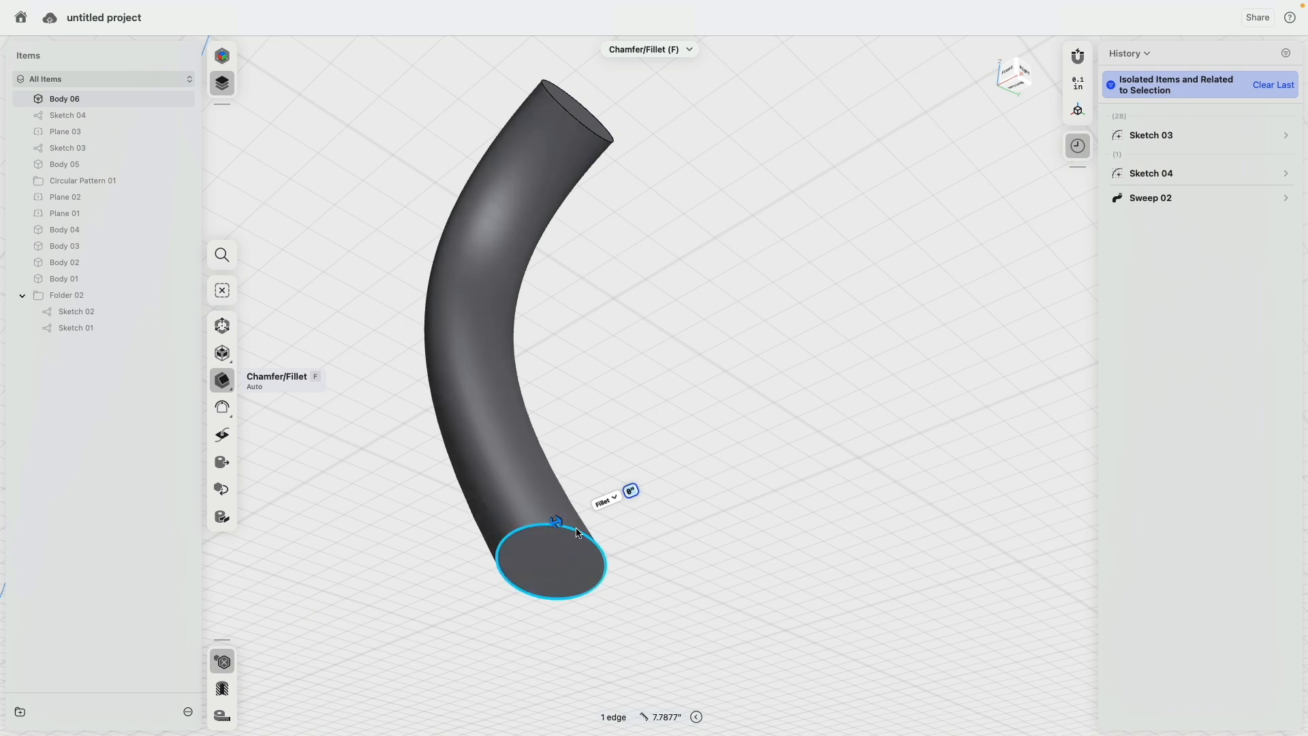
{"action": "left_click", "coordinate": [231, 358]}
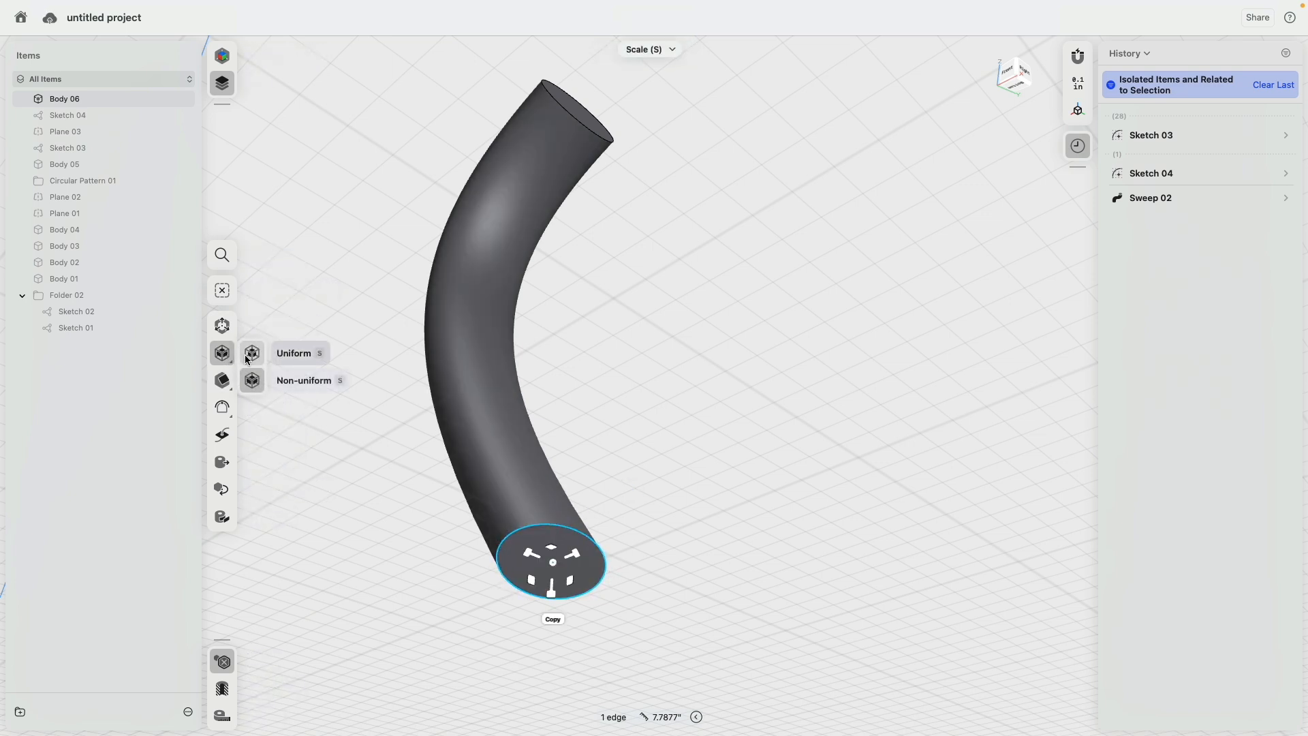
{"action": "left_click", "coordinate": [245, 355]}
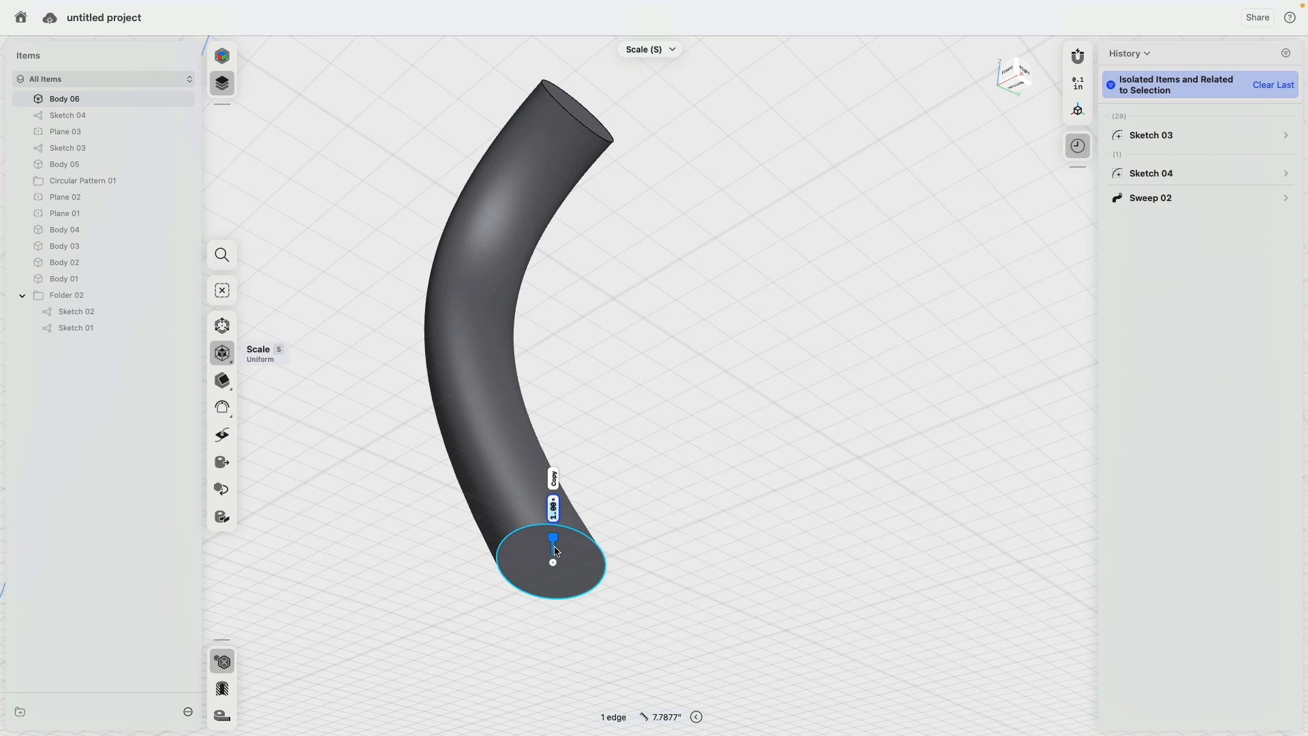
{"action": "left_click_drag", "start_coordinate": [555, 550], "coordinate": [555, 594]}
{"action": "key", "text": "3"}
{"action": "scroll", "coordinate": [614, 395], "scroll_direction": "down", "scroll_amount": 5}
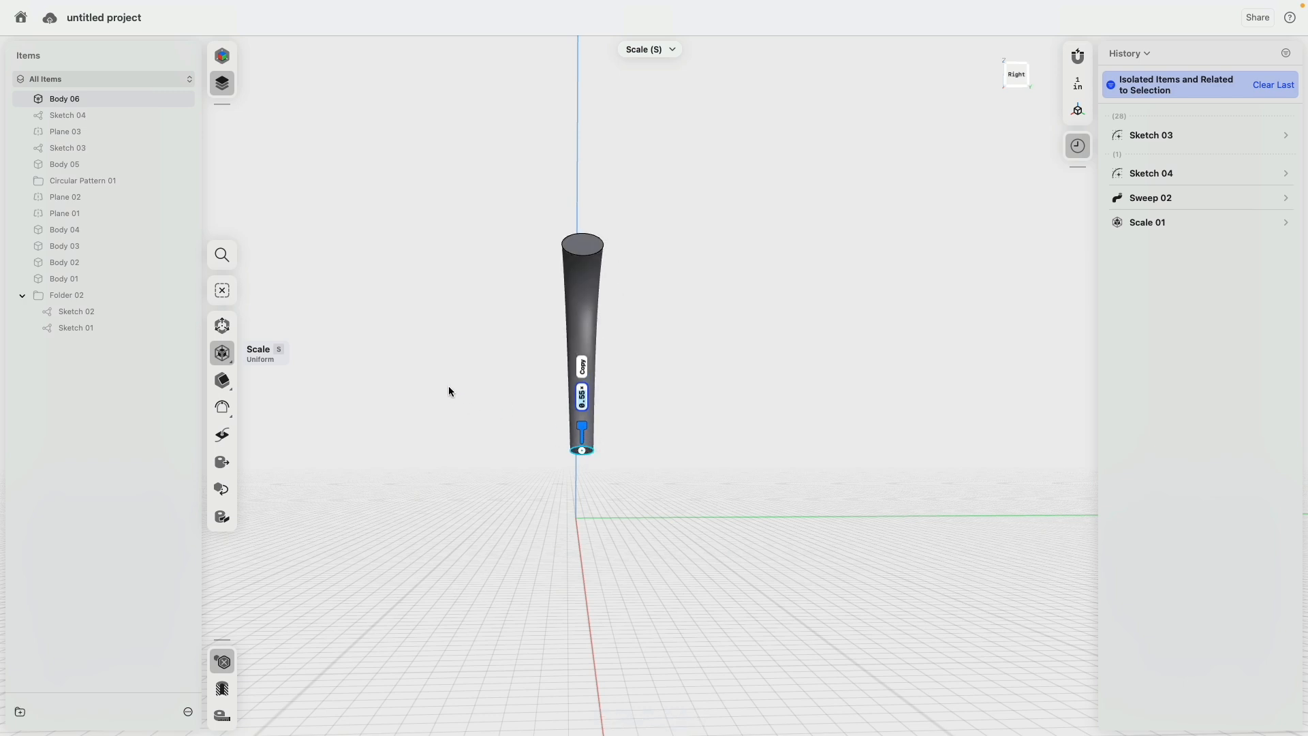
{"action": "left_click", "coordinate": [450, 392]}
Step: Turn off isolation and examine the tapered handle against the tall vase from several sides
{"action": "left_click", "coordinate": [218, 670]}
{"action": "right_click_drag", "start_coordinate": [400, 443], "coordinate": [570, 447]}
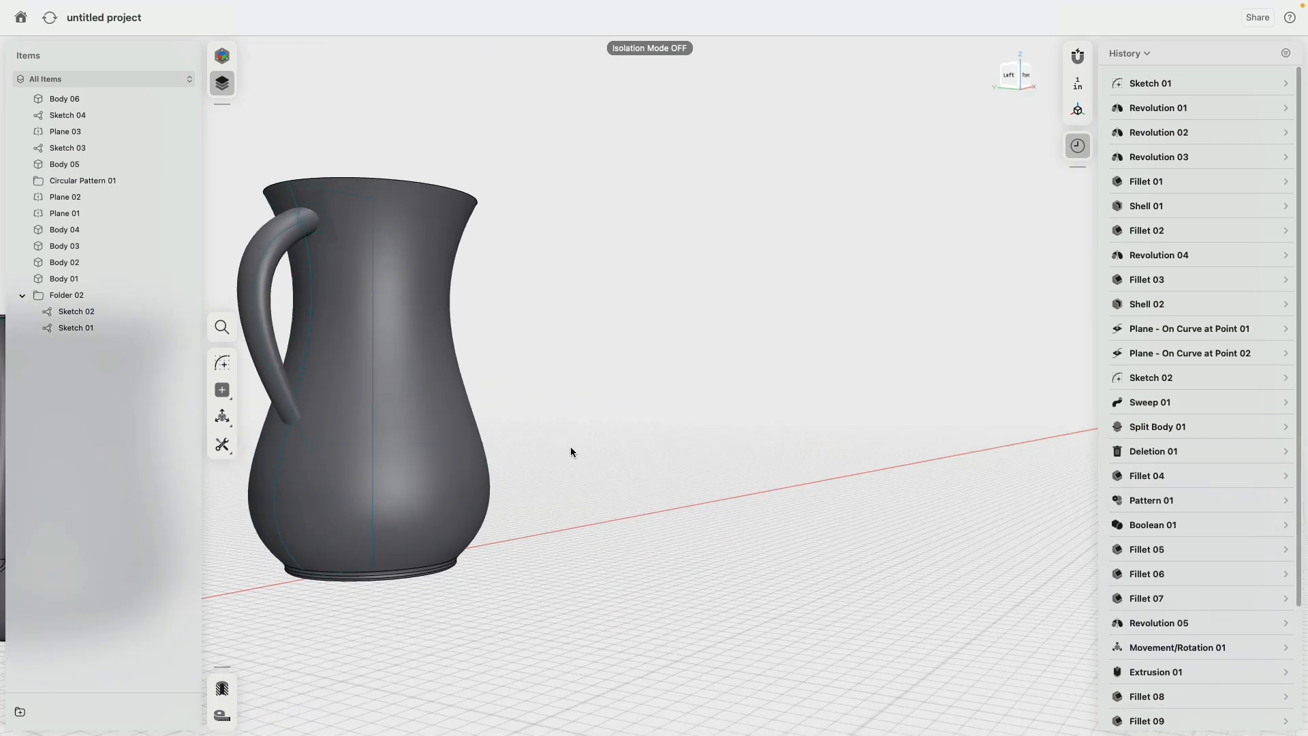
{"action": "right_click_drag", "start_coordinate": [504, 358], "coordinate": [667, 384]}
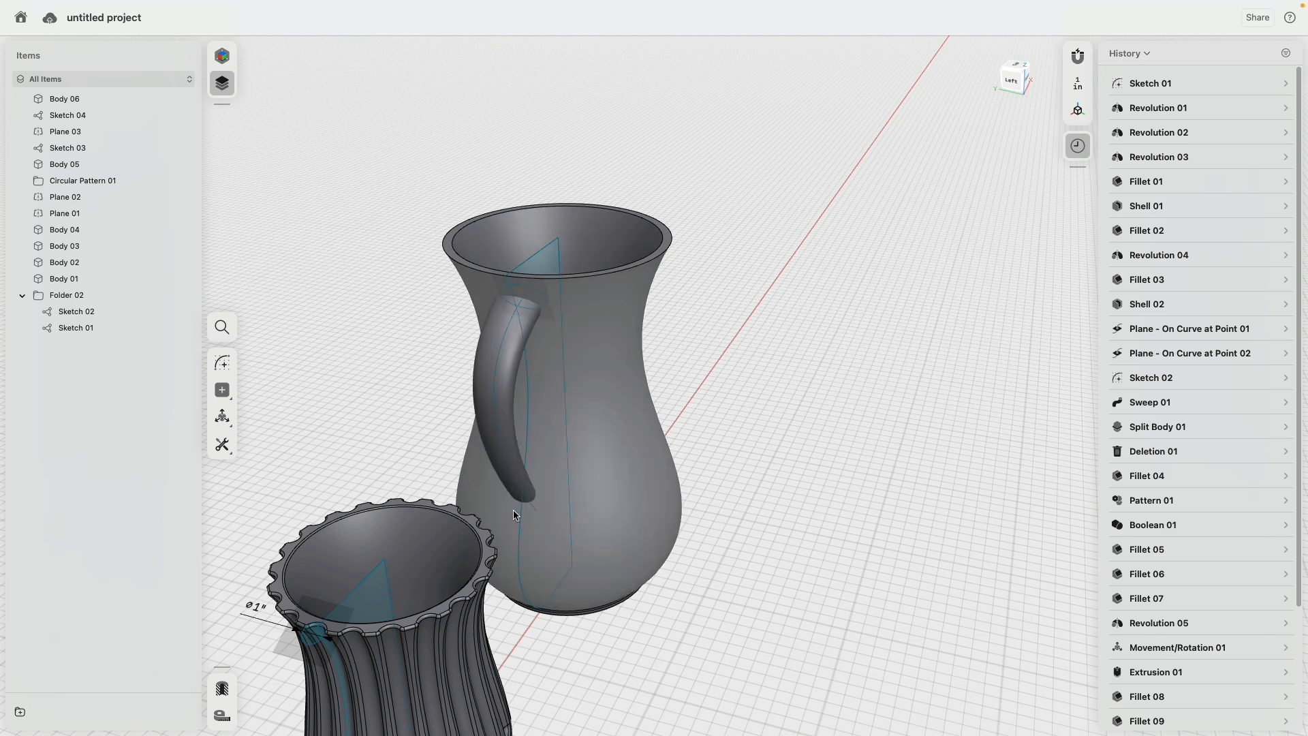
{"action": "scroll", "coordinate": [758, 382], "scroll_direction": "right", "scroll_amount": 10}
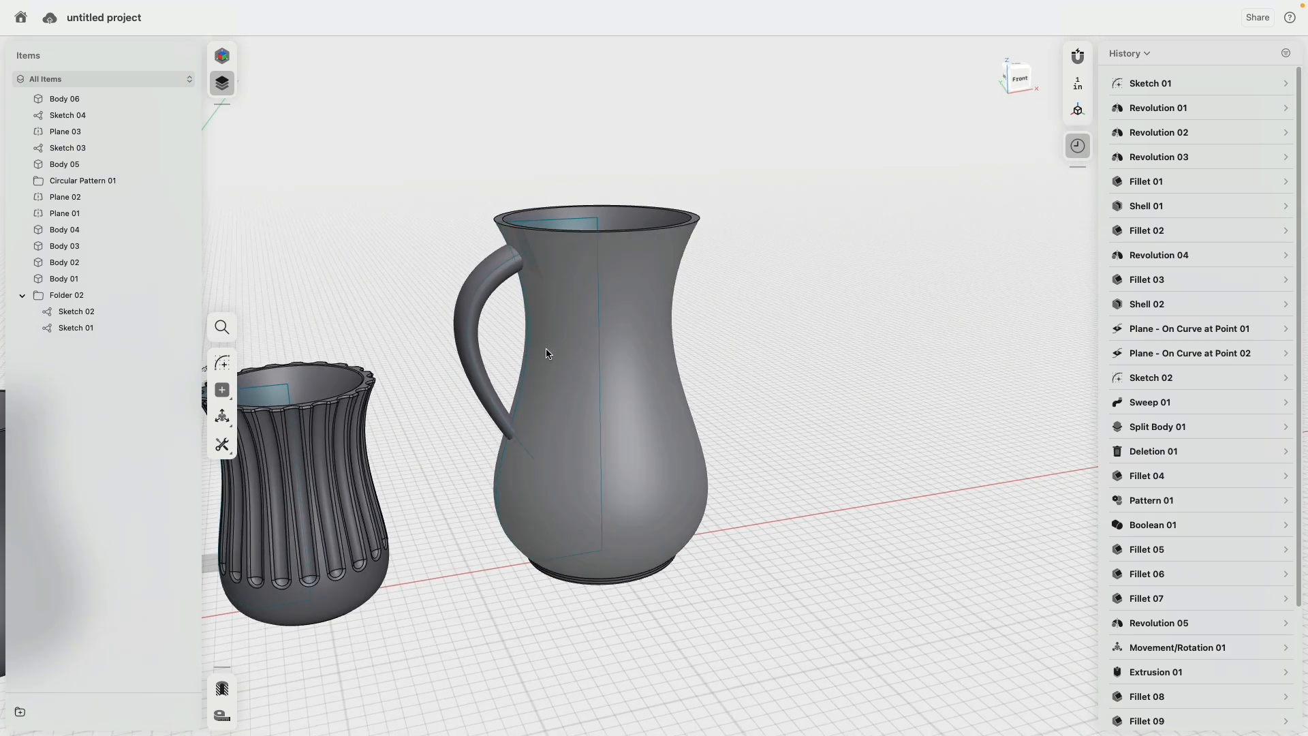
Step: Mirror the handle to the opposite side of the tall vase using its vertical centre line, keeping the original
{"action": "left_click", "coordinate": [491, 288]}
{"action": "key", "text": "m"}
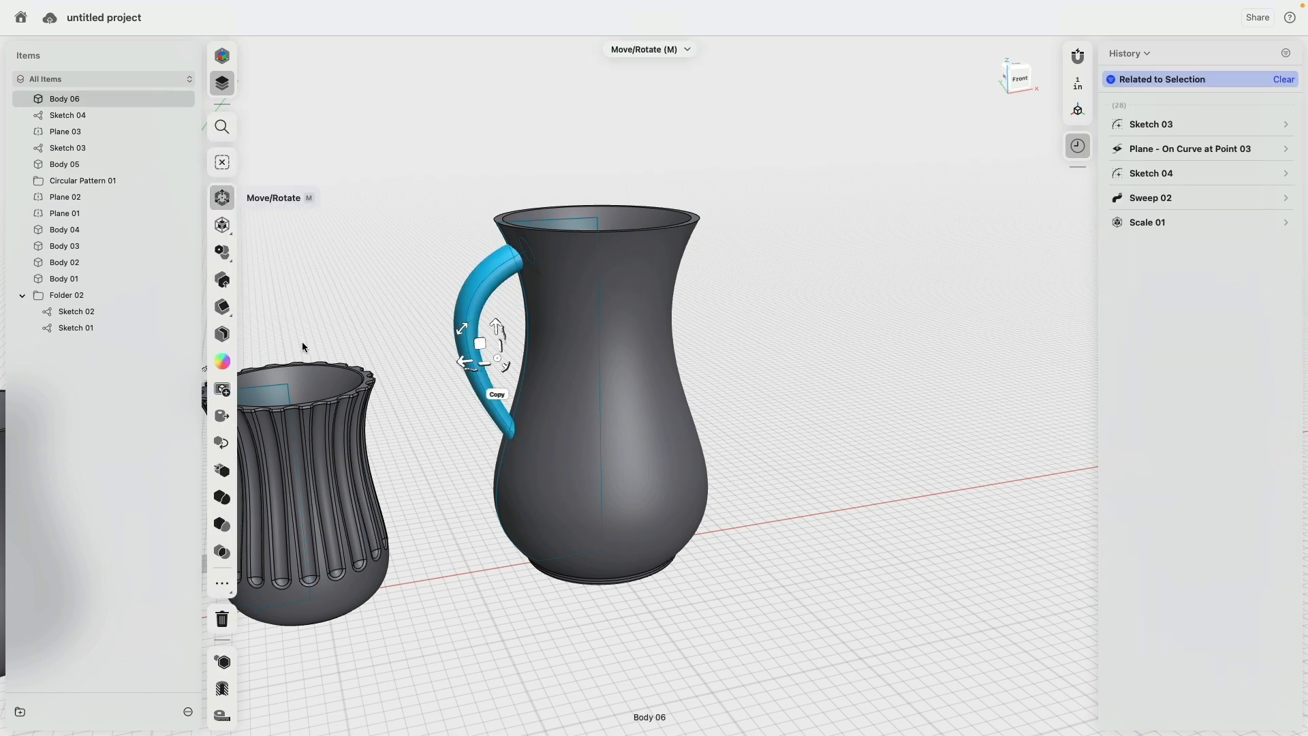
{"action": "scroll", "coordinate": [333, 218], "scroll_direction": "up", "scroll_amount": 5}
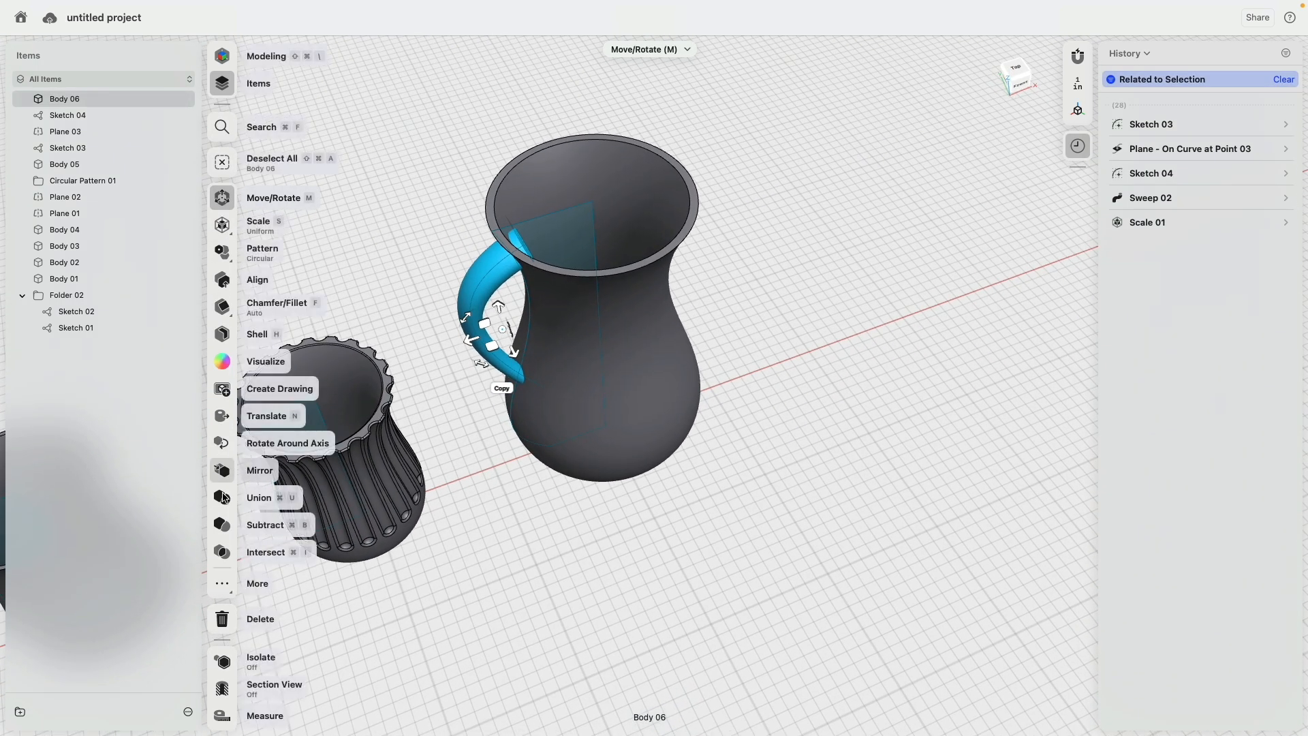
{"action": "left_click", "coordinate": [599, 238]}
{"action": "left_click", "coordinate": [232, 396]}
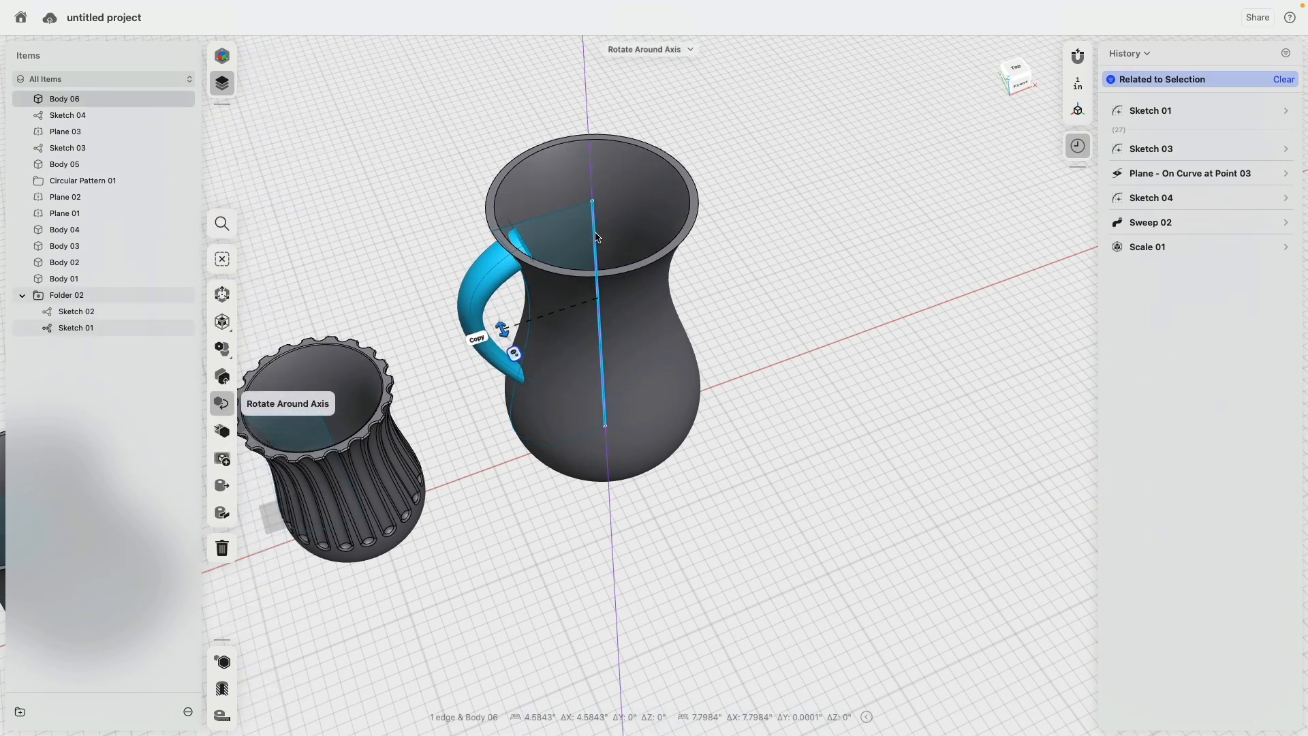
{"action": "left_click", "coordinate": [222, 430]}
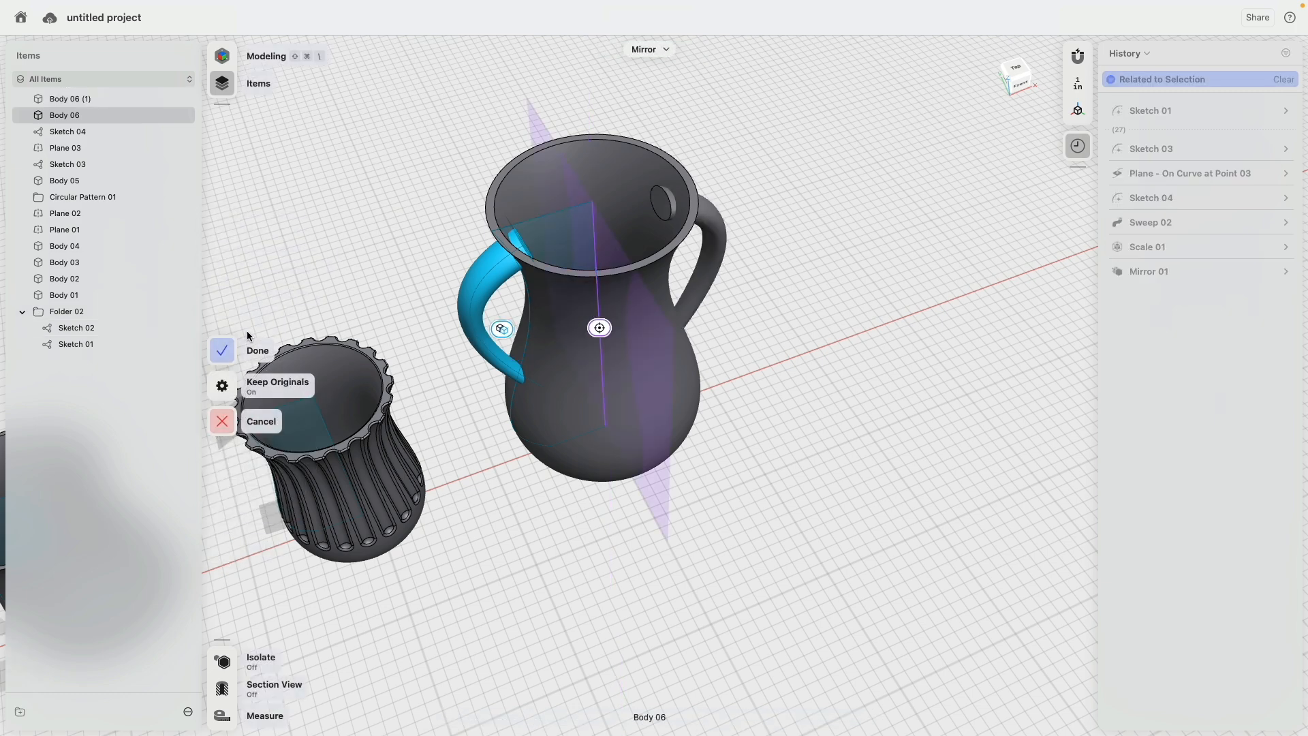
{"action": "left_click", "coordinate": [237, 350]}
Step: Unite both handles with the tall vase body into a single body
{"action": "key", "text": "m"}
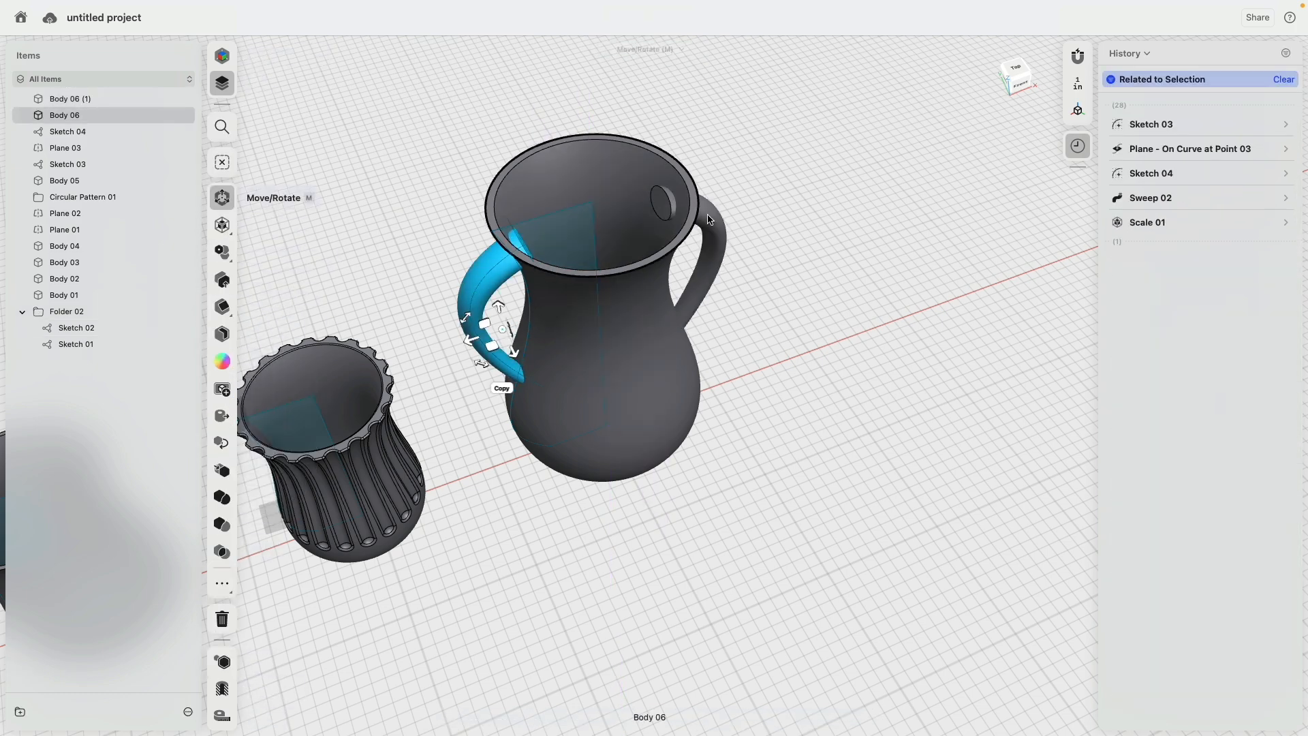
{"action": "left_click", "coordinate": [722, 222]}
{"action": "left_click", "coordinate": [610, 174]}
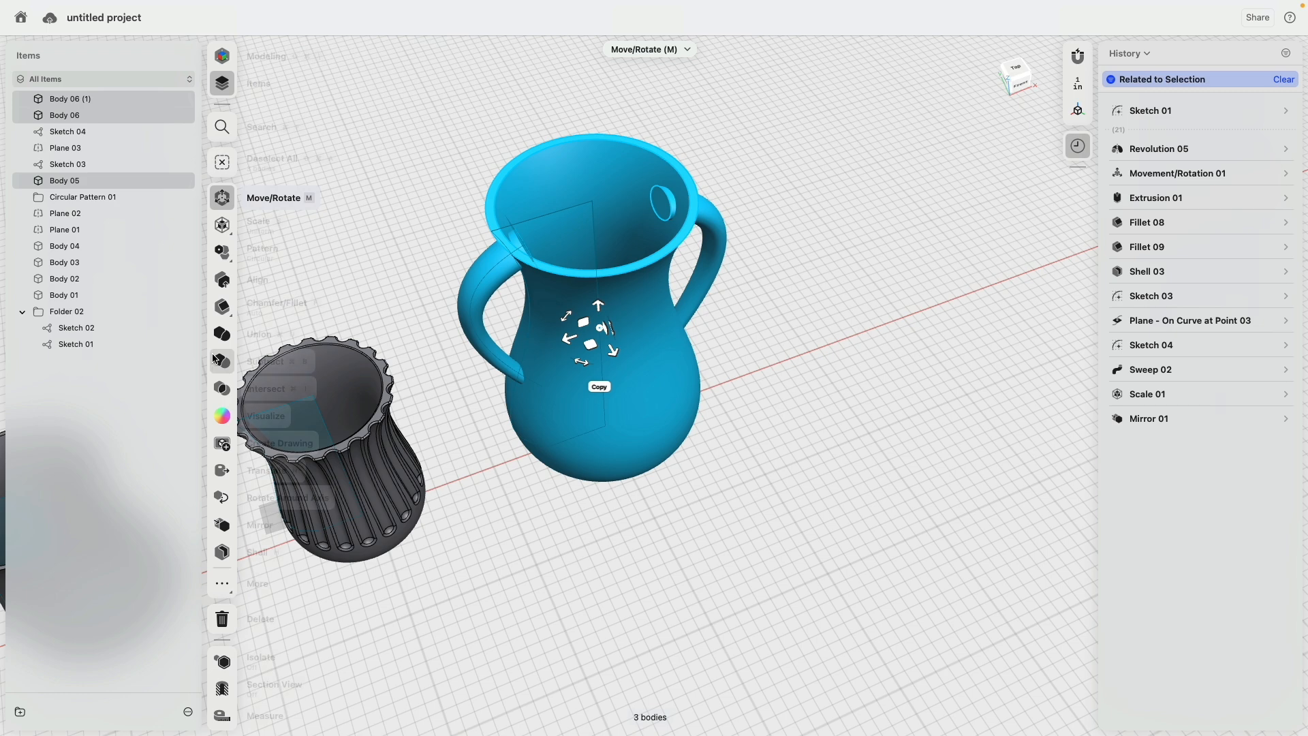
{"action": "left_click", "coordinate": [224, 336]}
{"action": "left_click", "coordinate": [228, 350]}
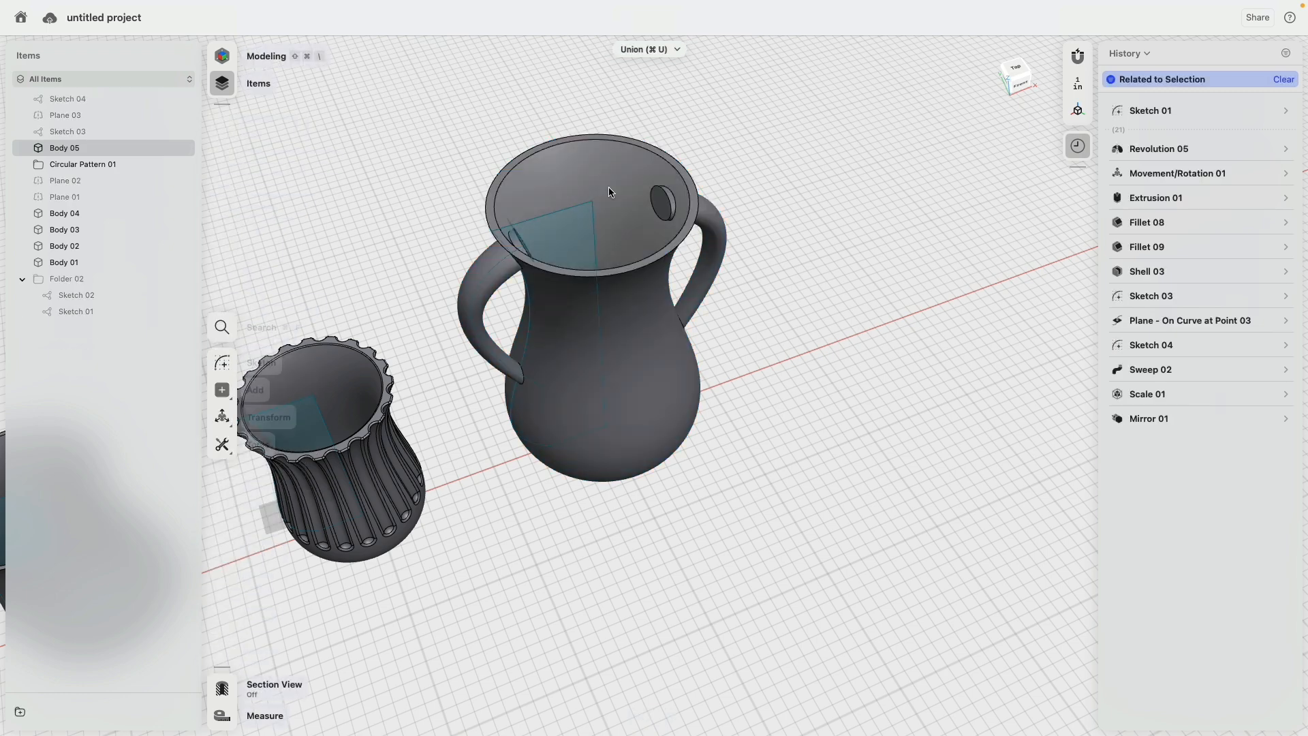
Step: Look into the tall vase at the handle ends and hide Sketch 03, Plane 03 and Sketch 04
{"action": "scroll", "coordinate": [660, 179], "scroll_direction": "up", "scroll_amount": 5}
{"action": "left_click", "coordinate": [634, 232]}
{"action": "right_click_drag", "start_coordinate": [676, 214], "coordinate": [515, 382]}
{"action": "right_click_drag", "start_coordinate": [467, 432], "coordinate": [463, 548]}
{"action": "left_click", "coordinate": [183, 131]}
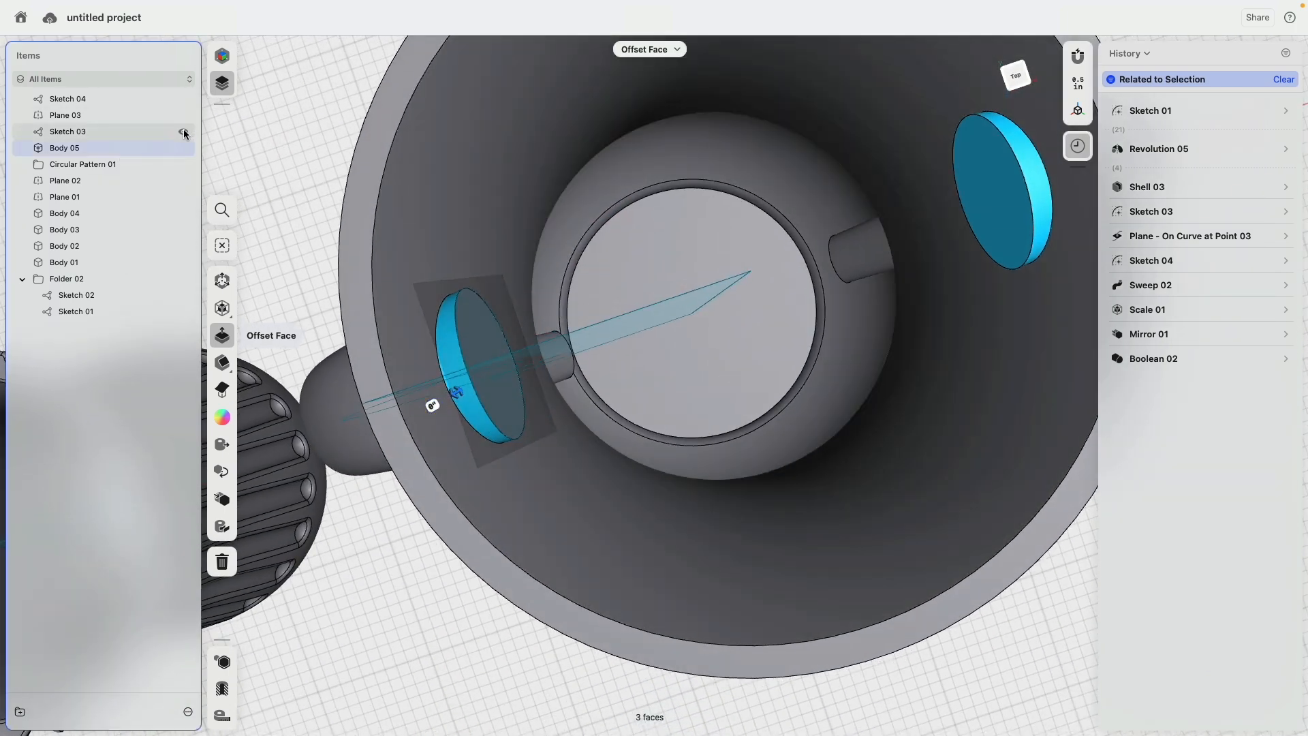
{"action": "left_click", "coordinate": [184, 116]}
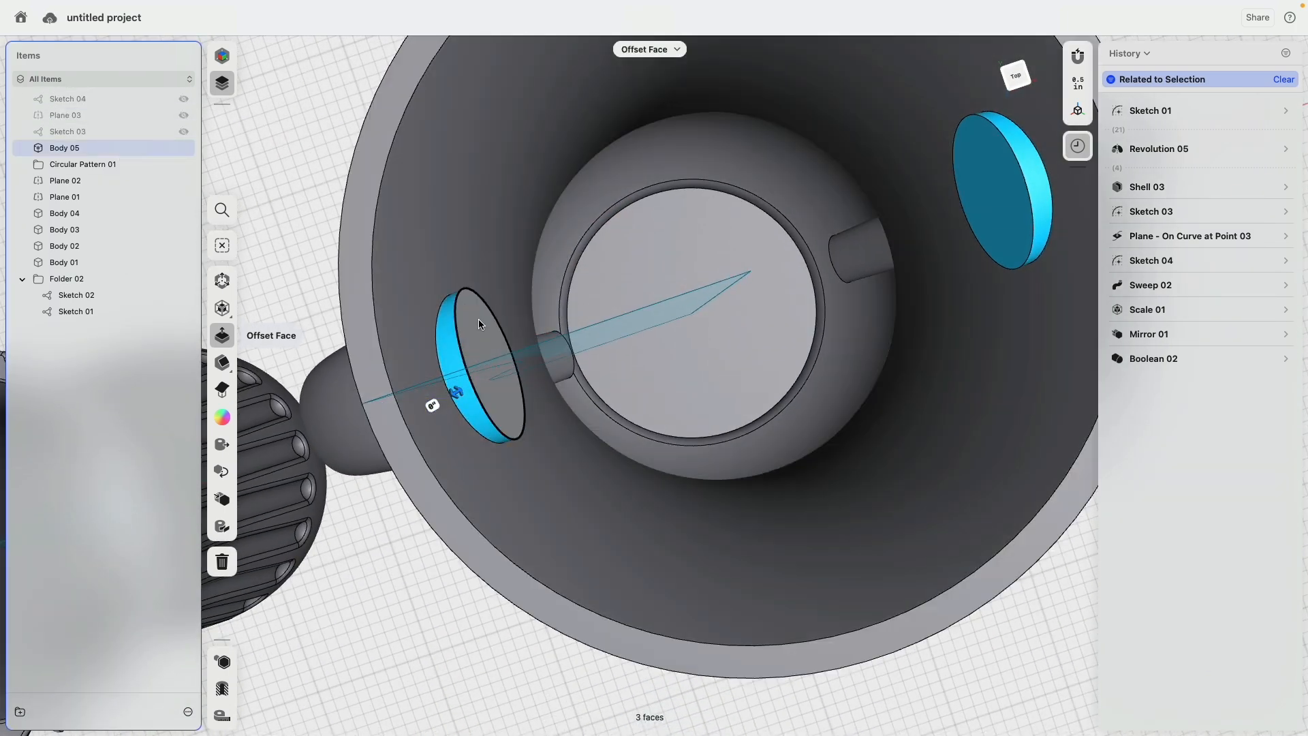
{"action": "left_click", "coordinate": [480, 320]}
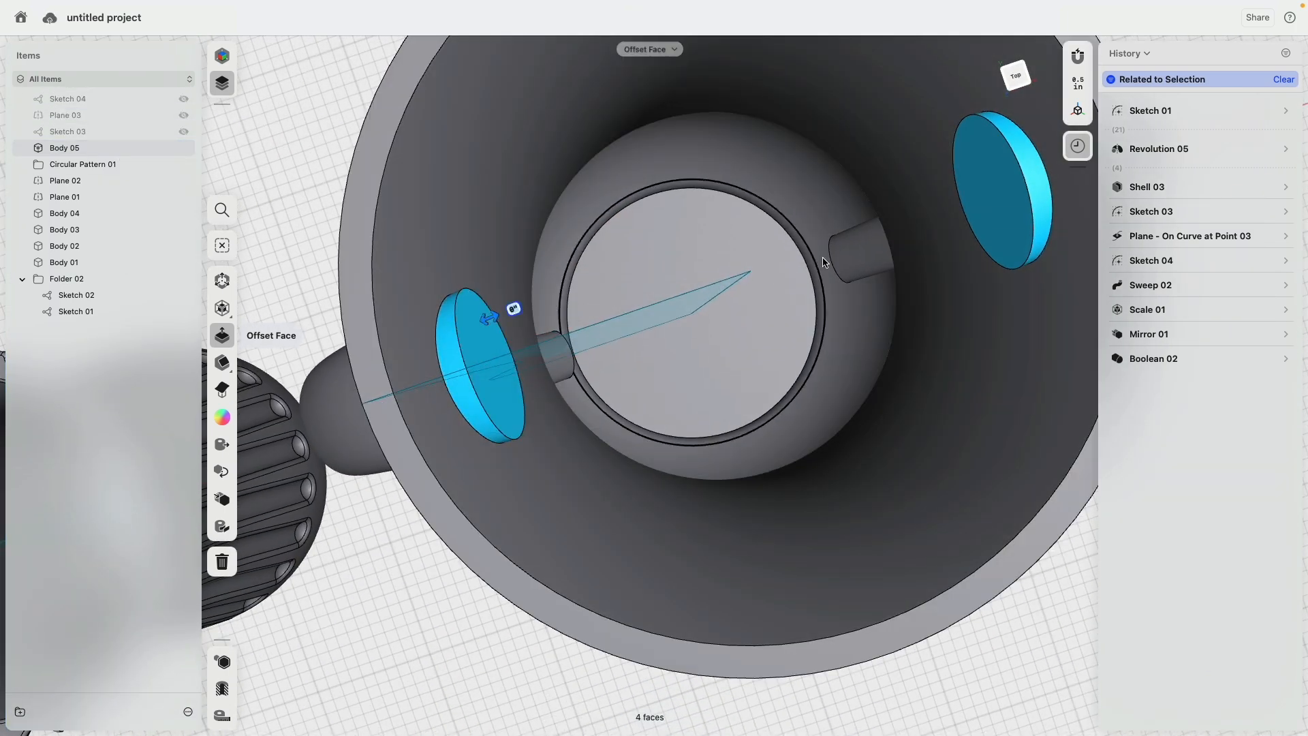
{"action": "left_click", "coordinate": [860, 249]}
{"action": "right_click_drag", "start_coordinate": [741, 231], "coordinate": [827, 179]}
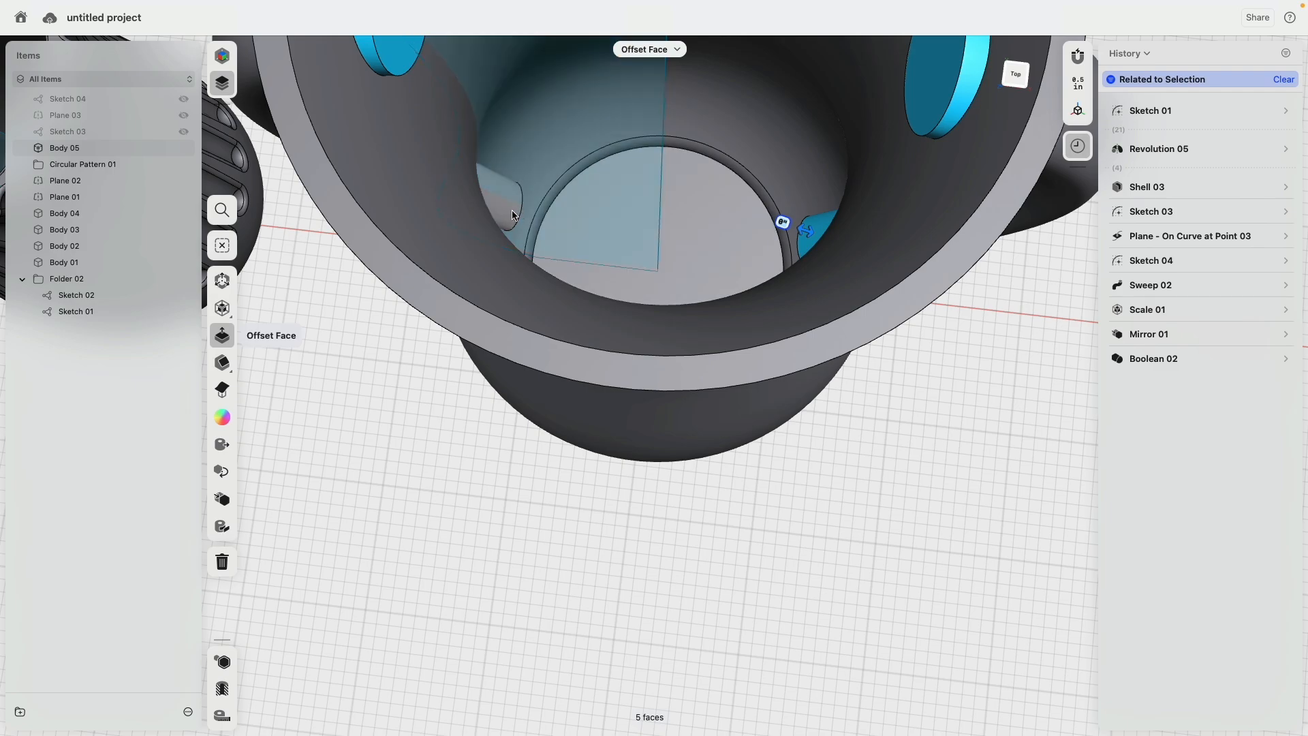
{"action": "left_click", "coordinate": [511, 209]}
{"action": "right_click_drag", "start_coordinate": [596, 227], "coordinate": [726, 169]}
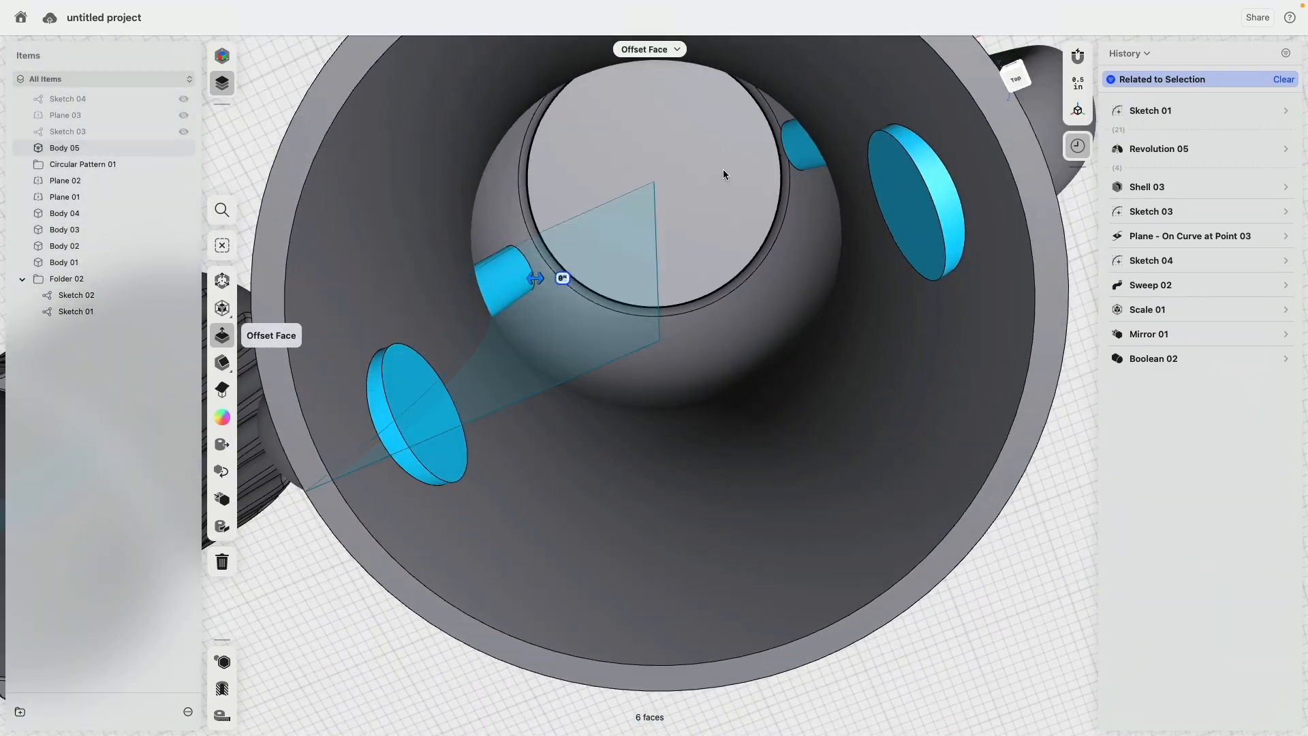
{"action": "scroll", "coordinate": [692, 284], "scroll_direction": "up", "scroll_amount": 6}
{"action": "scroll", "coordinate": [770, 197], "scroll_direction": "down", "scroll_amount": 8}
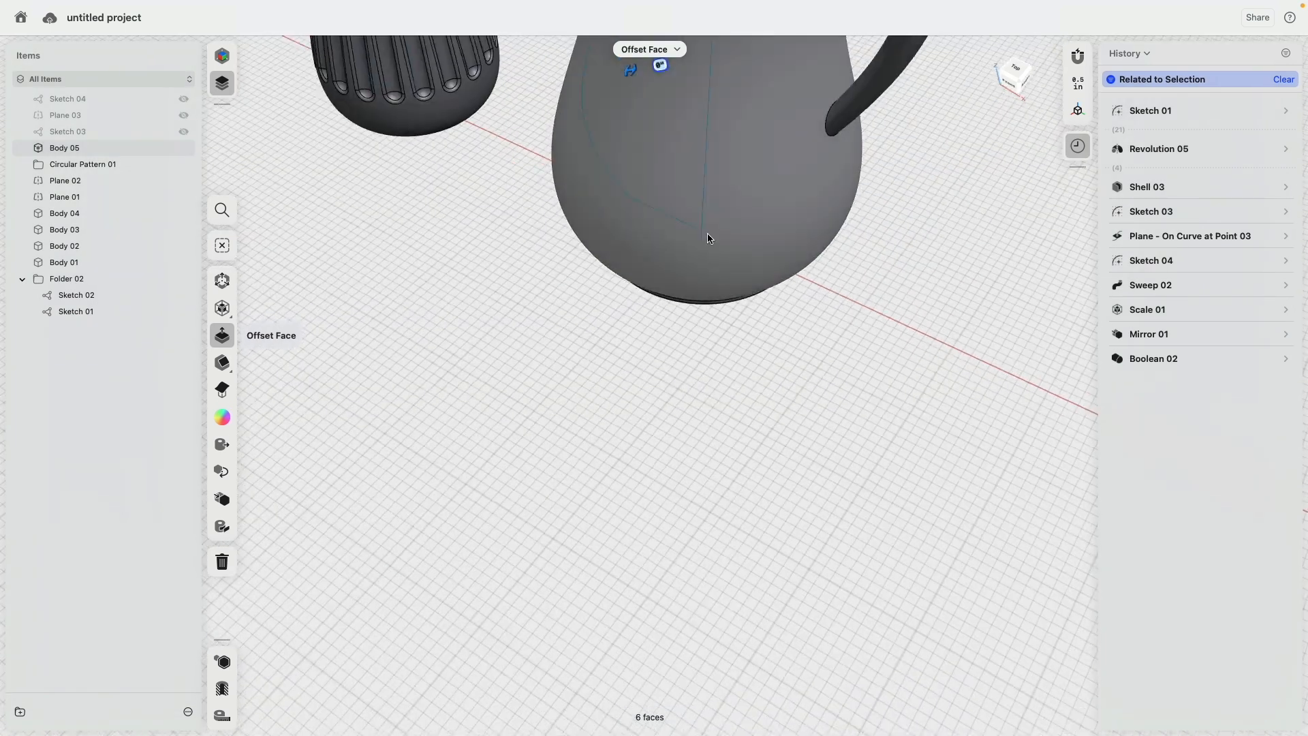
{"action": "right_click_drag", "start_coordinate": [722, 82], "coordinate": [693, 427]}
{"action": "scroll", "coordinate": [551, 219], "scroll_direction": "down", "scroll_amount": 5}
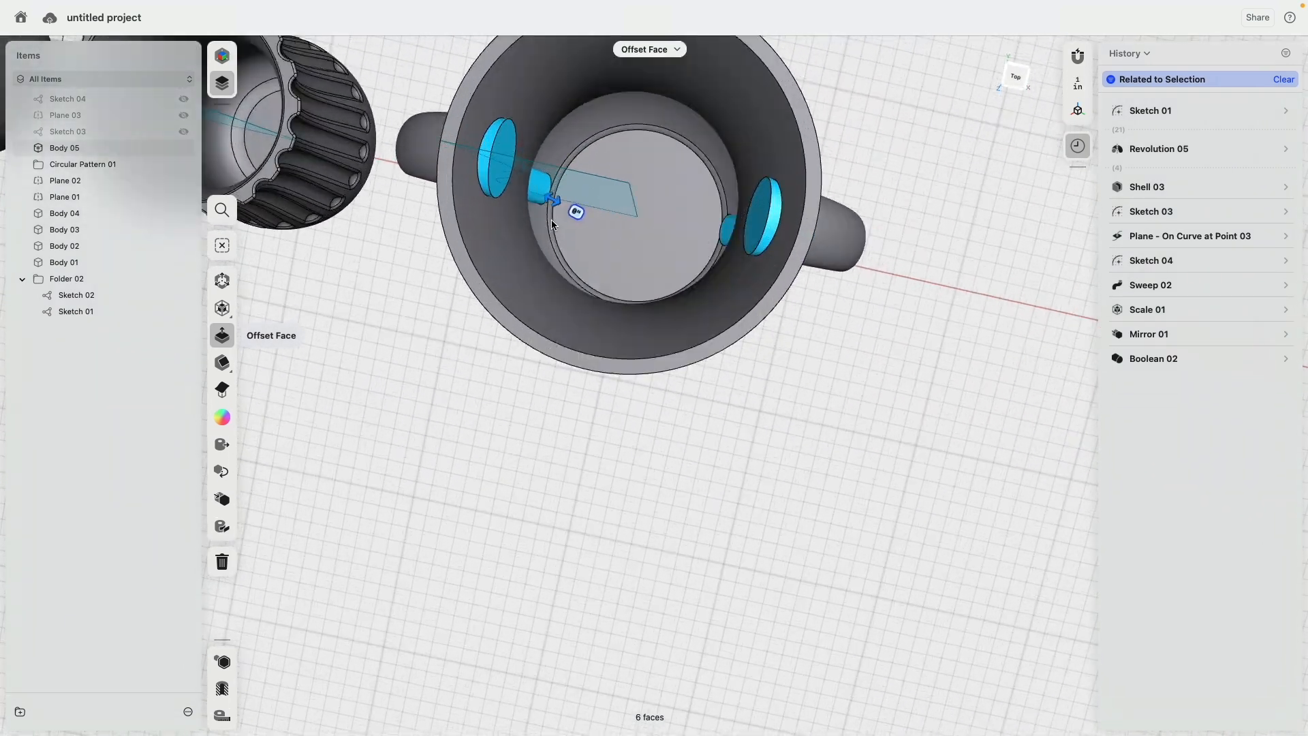
{"action": "scroll", "coordinate": [550, 219], "scroll_direction": "up", "scroll_amount": 5}
{"action": "left_click", "coordinate": [781, 489]}
{"action": "scroll", "coordinate": [784, 485], "scroll_direction": "down", "scroll_amount": 6}
{"action": "right_click_drag", "start_coordinate": [900, 430], "coordinate": [982, 279]}
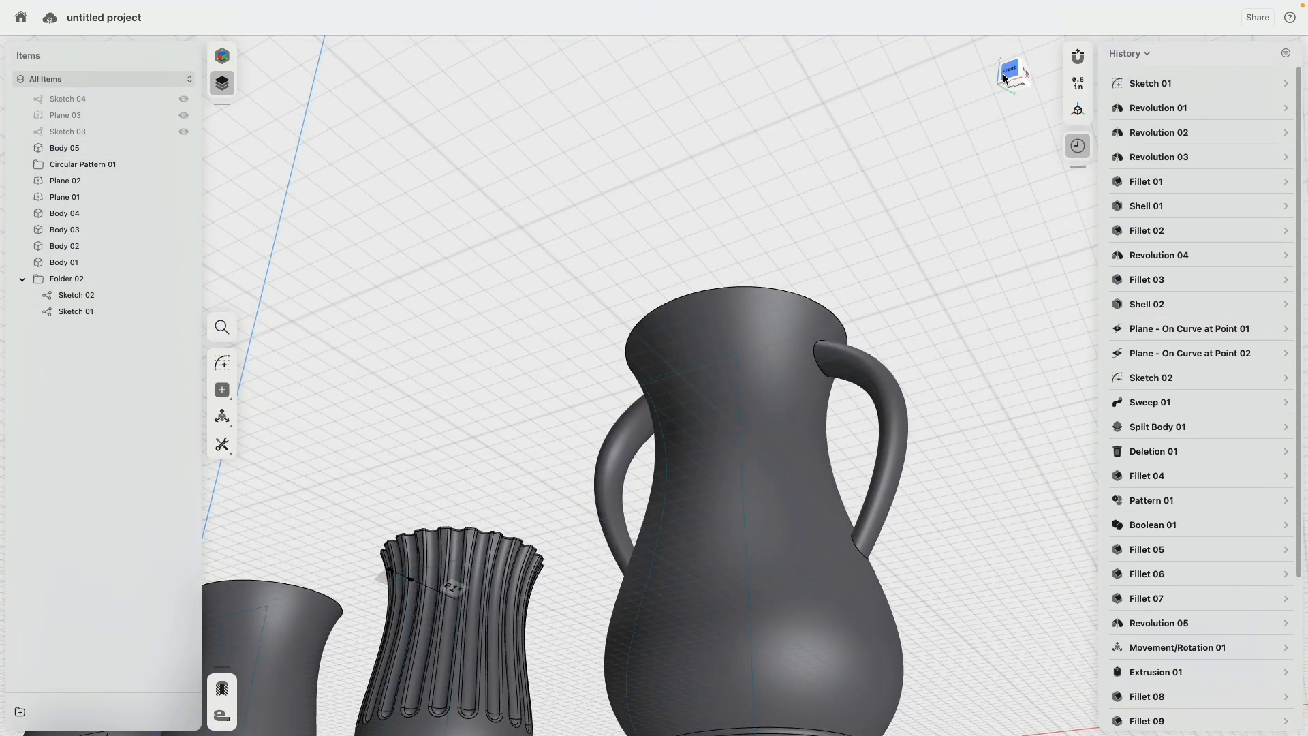
Step: Turn on a section view cut parallel to the front view and hide Folder 02 with its sketches
{"action": "left_click", "coordinate": [1002, 73]}
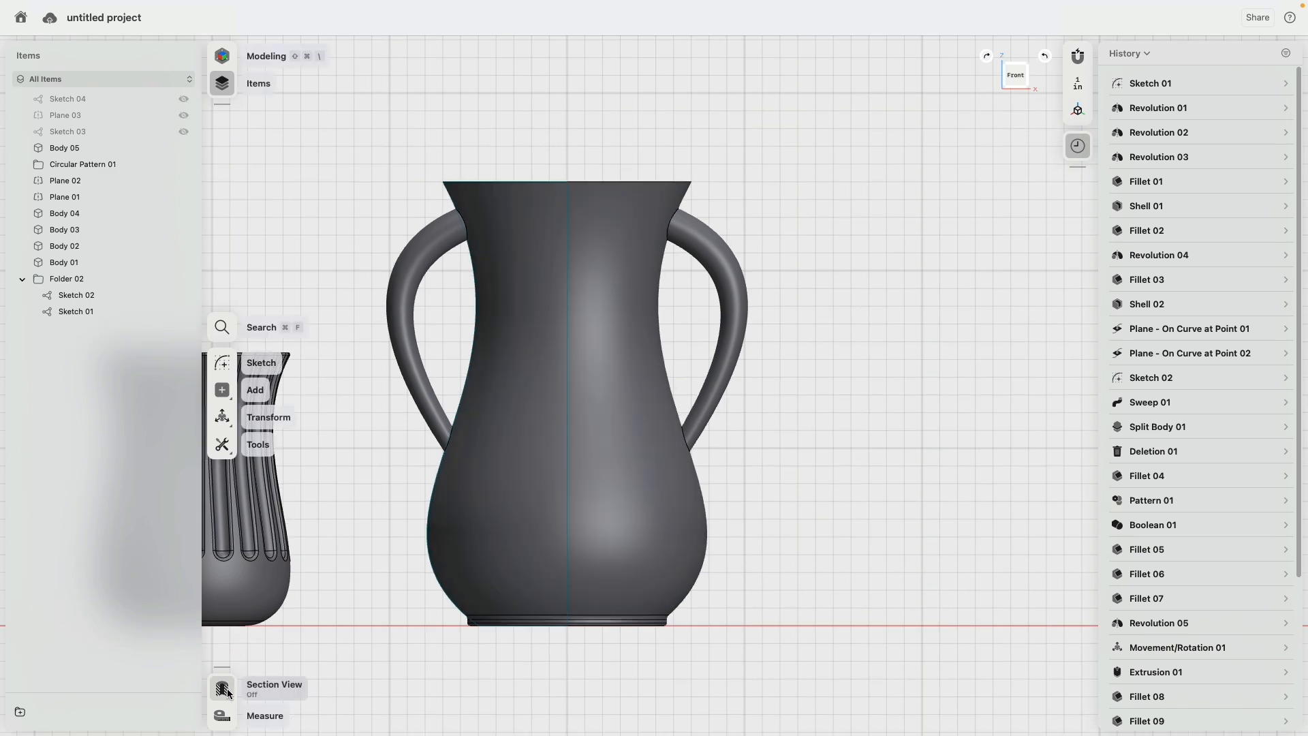
{"action": "left_click", "coordinate": [222, 689]}
{"action": "right_click_drag", "start_coordinate": [775, 203], "coordinate": [651, 335]}
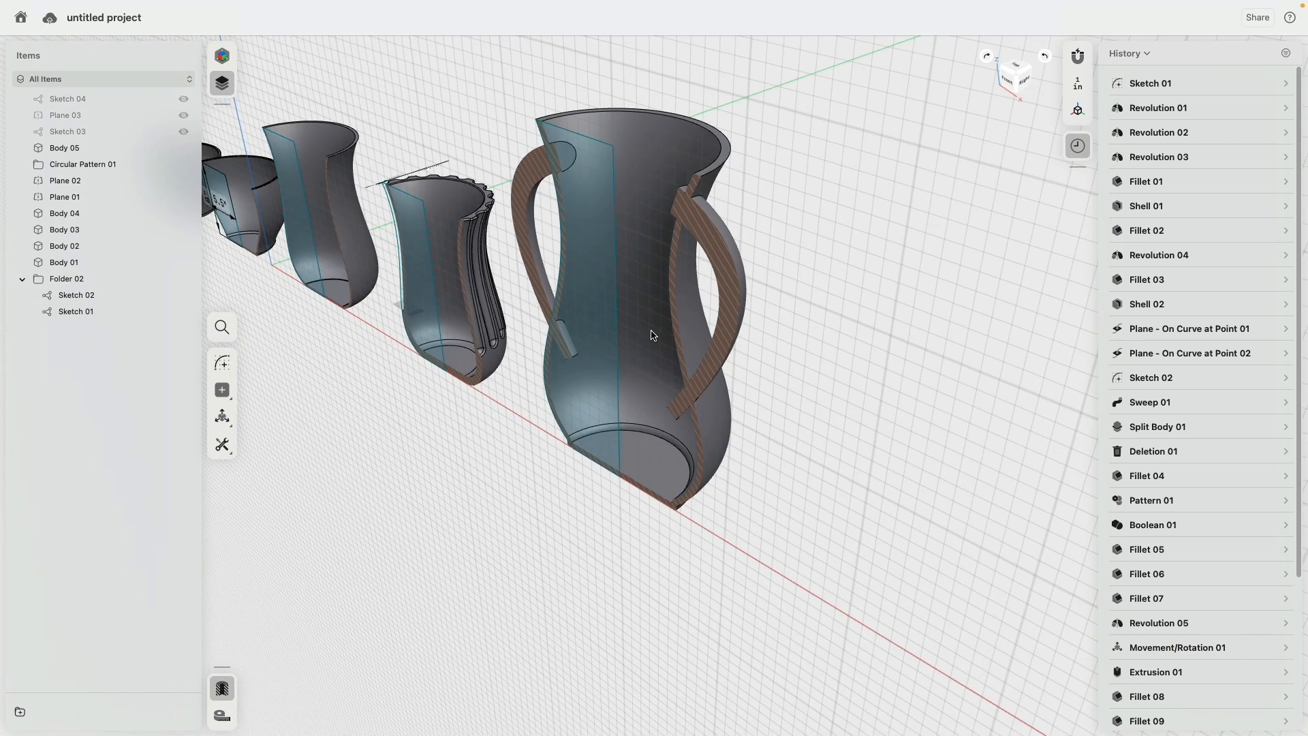
{"action": "scroll", "coordinate": [591, 136], "scroll_direction": "up", "scroll_amount": 5}
{"action": "right_click_drag", "start_coordinate": [736, 136], "coordinate": [587, 168]}
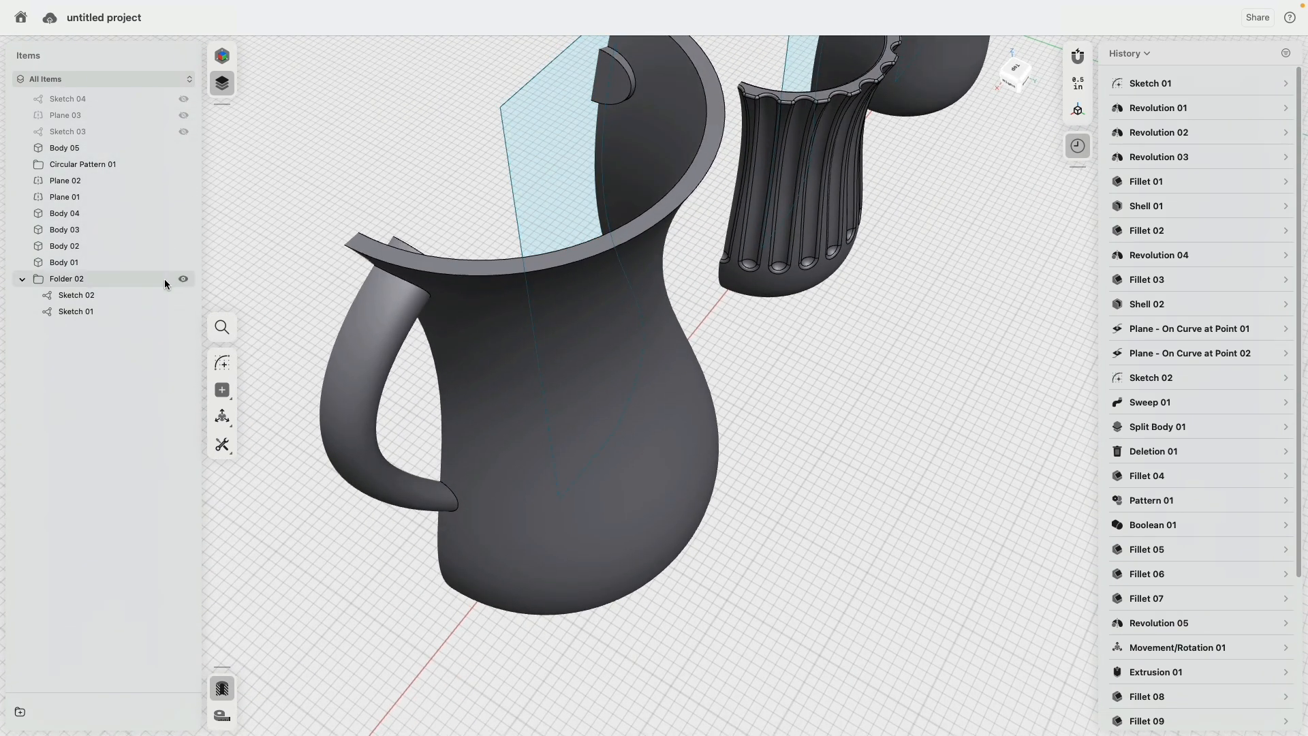
{"action": "left_click", "coordinate": [183, 280]}
Step: Delete the faces of all the handle ends protruding through the wall inside the tall vase
{"action": "left_click", "coordinate": [614, 78]}
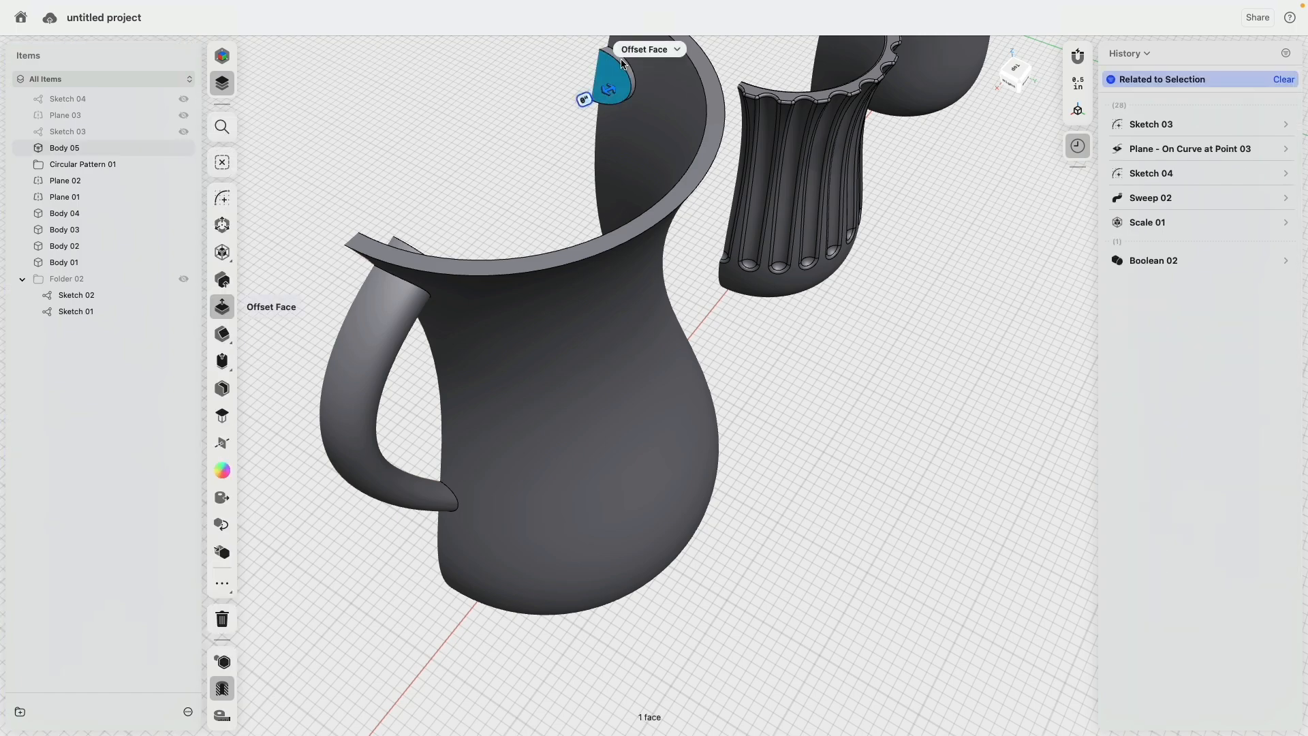
{"action": "right_click_drag", "start_coordinate": [613, 78], "coordinate": [632, 325]}
{"action": "scroll", "coordinate": [632, 325], "scroll_direction": "up", "scroll_amount": 5}
{"action": "left_click", "coordinate": [641, 361]}
{"action": "left_click", "coordinate": [671, 345]}
{"action": "right_click_drag", "start_coordinate": [671, 532], "coordinate": [615, 328]}
{"action": "scroll", "coordinate": [644, 318], "scroll_direction": "up", "scroll_amount": 5}
{"action": "left_click", "coordinate": [650, 306]}
{"action": "left_click", "coordinate": [651, 276]}
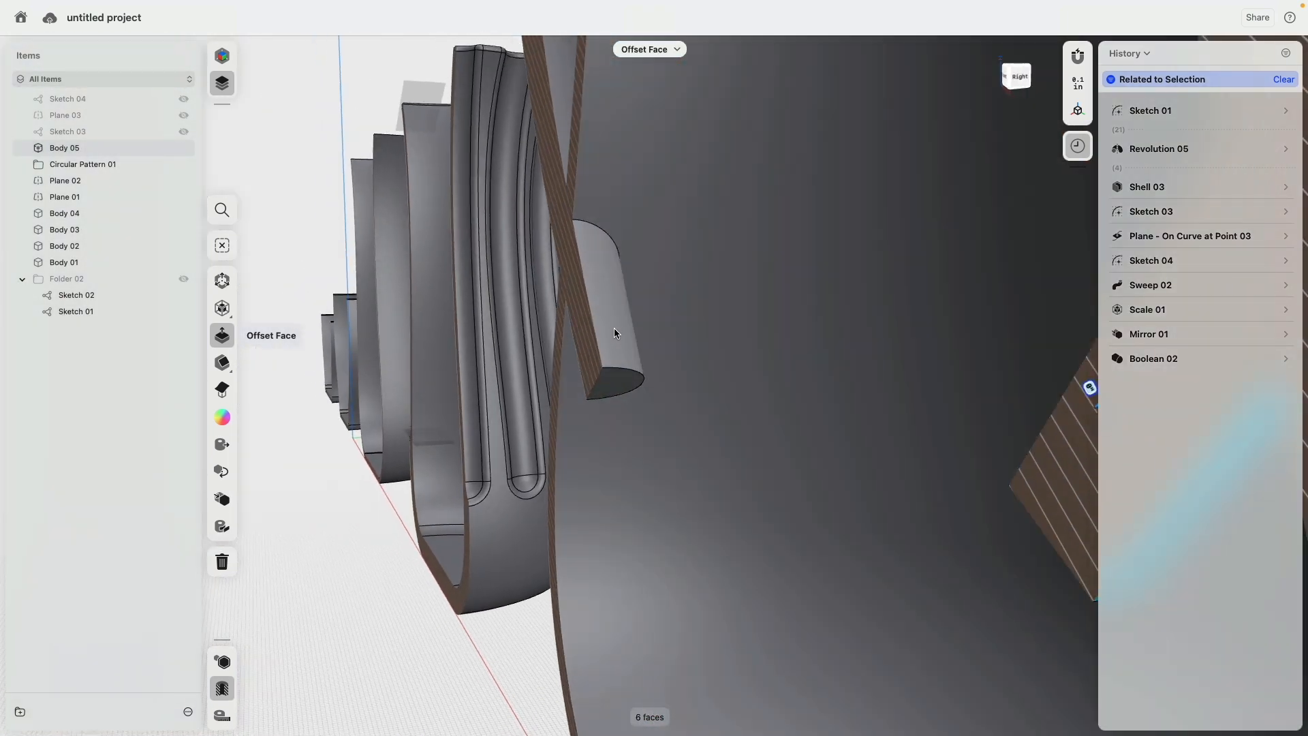
{"action": "left_click", "coordinate": [615, 329]}
{"action": "key", "text": "Delete"}
{"action": "scroll", "coordinate": [575, 438], "scroll_direction": "down", "scroll_amount": 5}
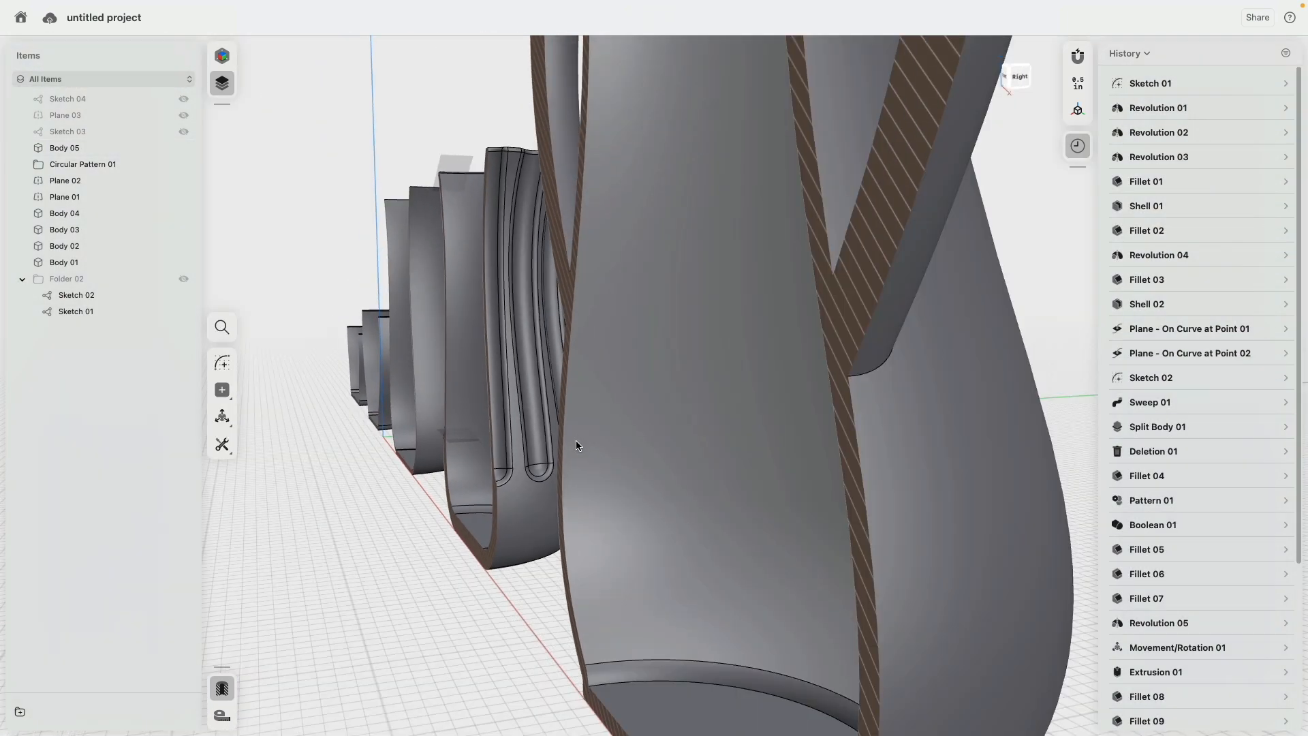
Step: Fillet the four edges where the upper and lower handle ends join the vase's outer wall
{"action": "left_click", "coordinate": [707, 397]}
{"action": "right_click_drag", "start_coordinate": [865, 341], "coordinate": [720, 330]}
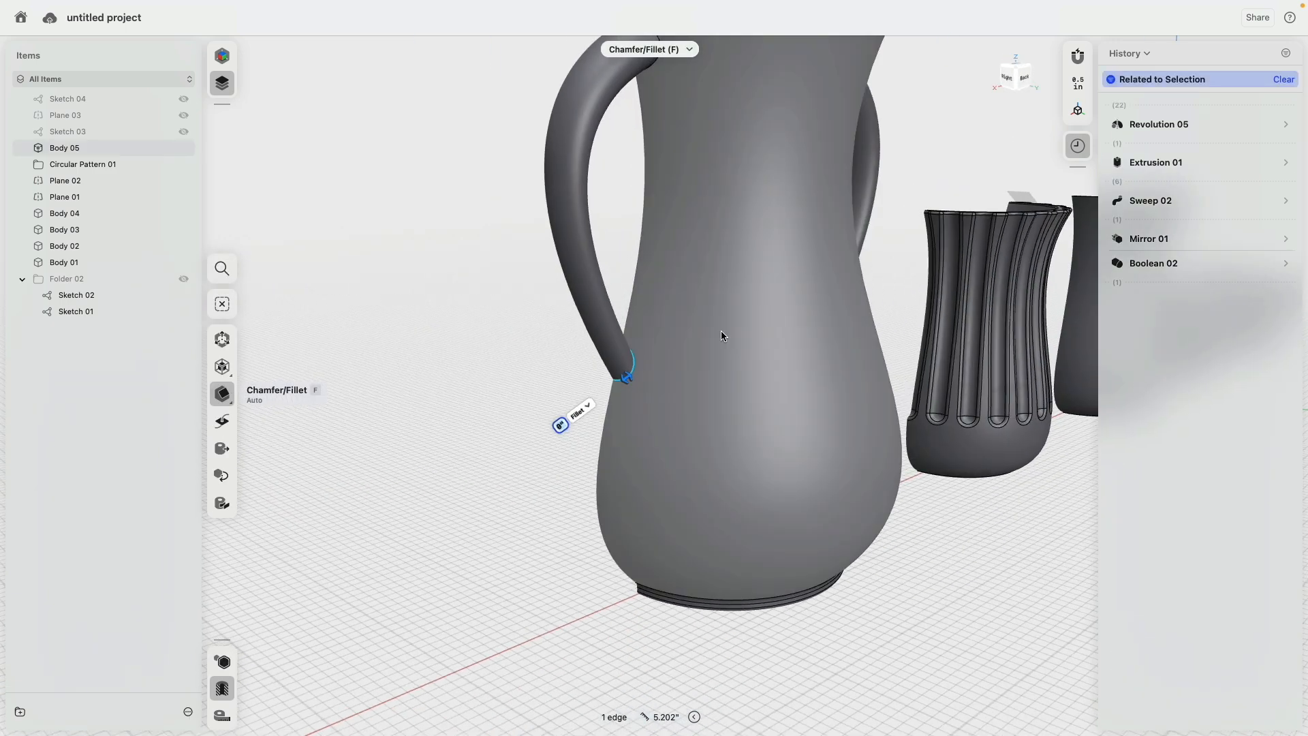
{"action": "middle_click_drag", "start_coordinate": [688, 235], "coordinate": [657, 427]}
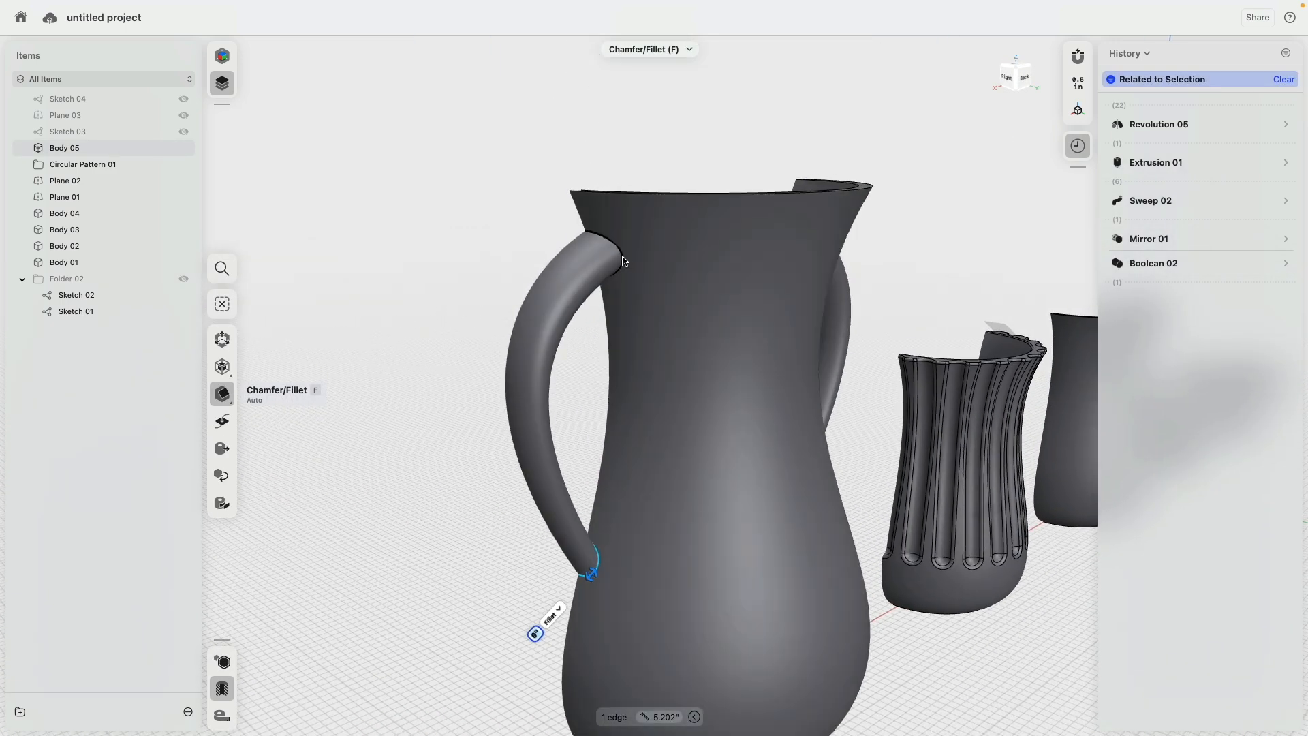
{"action": "left_click", "coordinate": [621, 263]}
{"action": "right_click_drag", "start_coordinate": [621, 263], "coordinate": [874, 233]}
{"action": "left_click", "coordinate": [855, 553]}
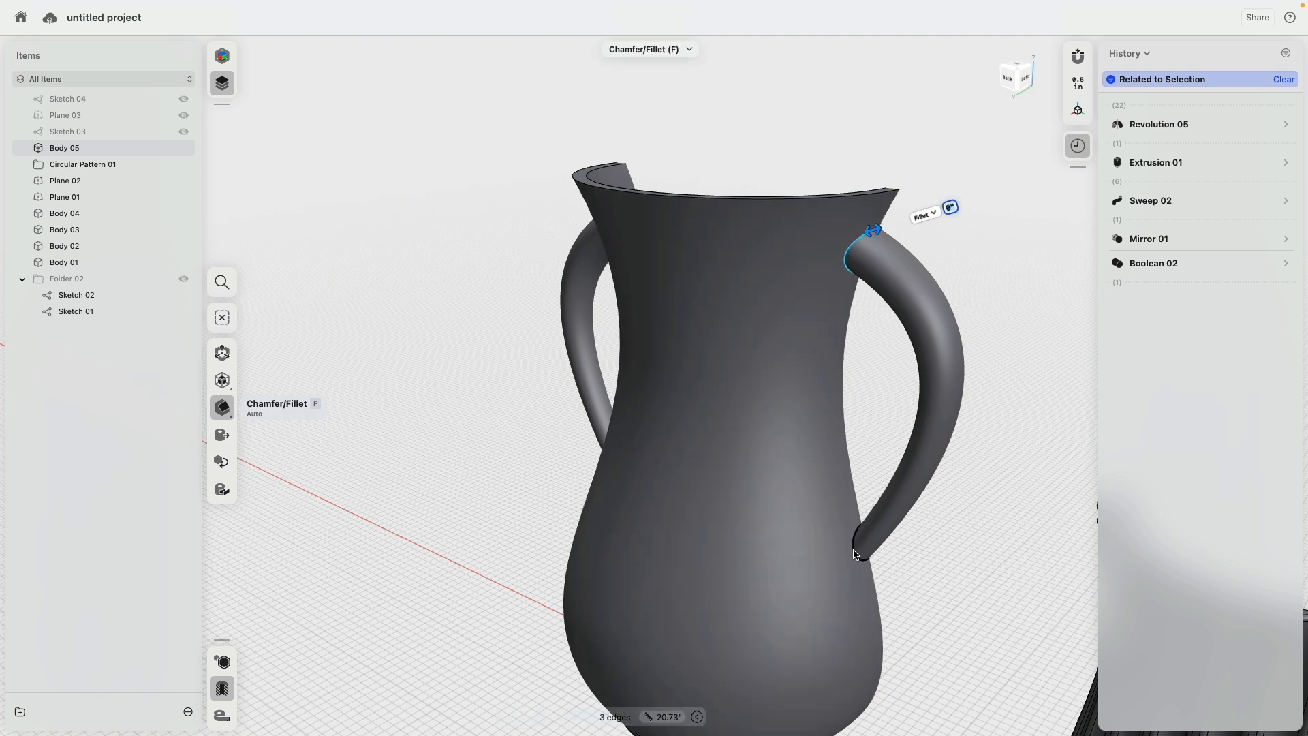
{"action": "left_click_drag", "start_coordinate": [854, 556], "coordinate": [858, 566]}
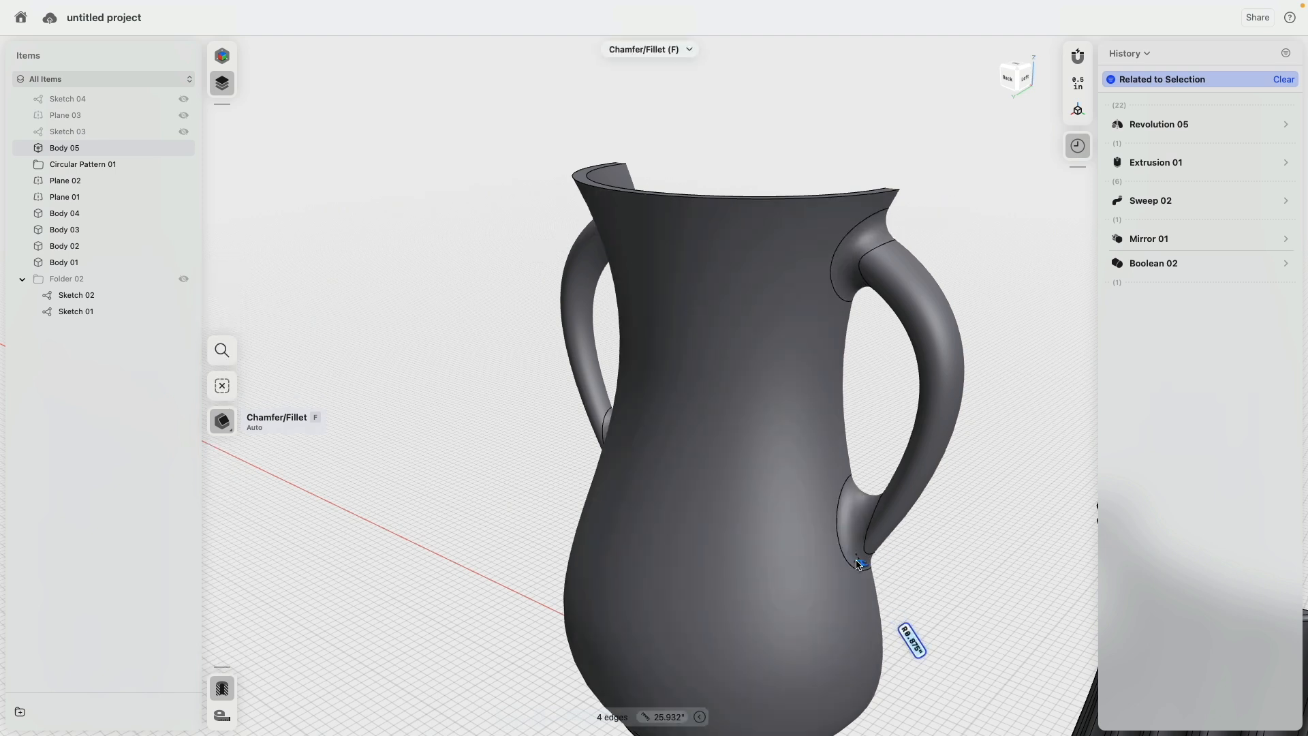
{"action": "left_click", "coordinate": [290, 636]}
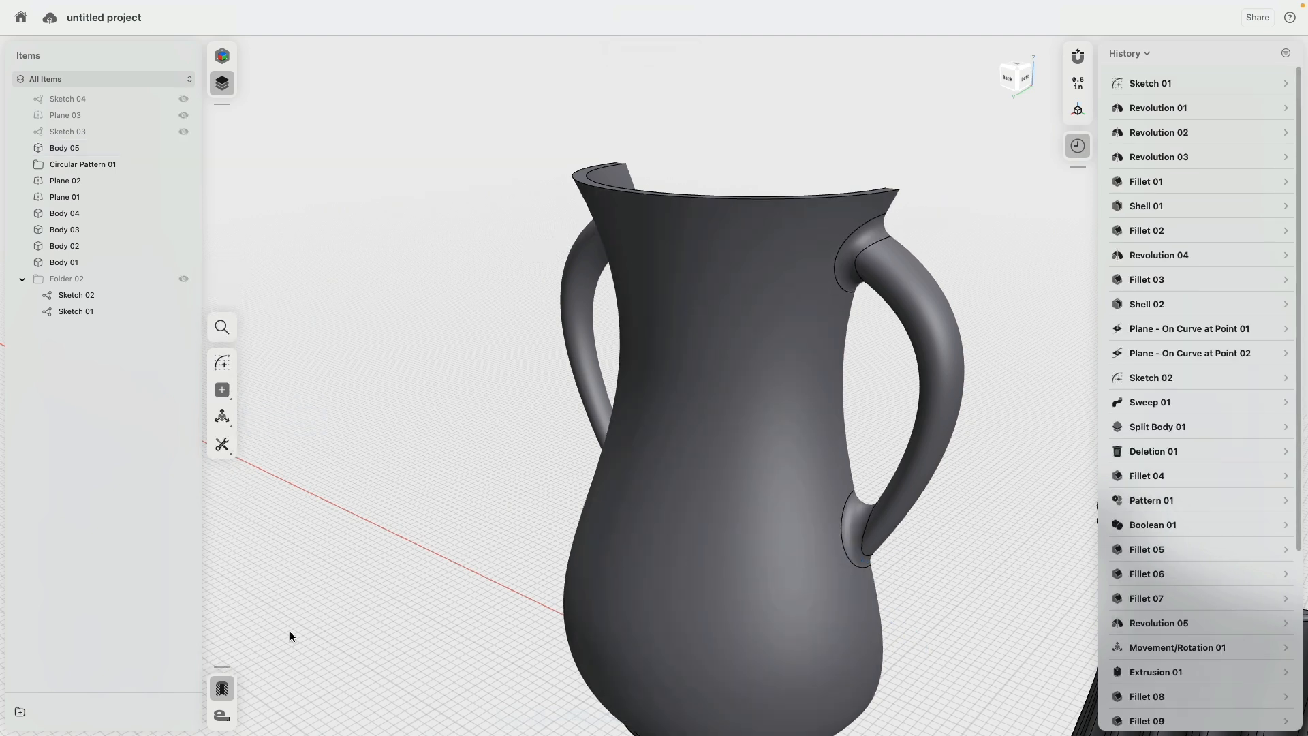
Step: Turn off the section view and bring the whole rim of the tall vase into view
{"action": "left_click", "coordinate": [226, 687]}
{"action": "right_click_drag", "start_coordinate": [370, 592], "coordinate": [663, 546]}
{"action": "middle_click_drag", "start_coordinate": [663, 543], "coordinate": [830, 524]}
{"action": "middle_click_drag", "start_coordinate": [814, 331], "coordinate": [910, 320]}
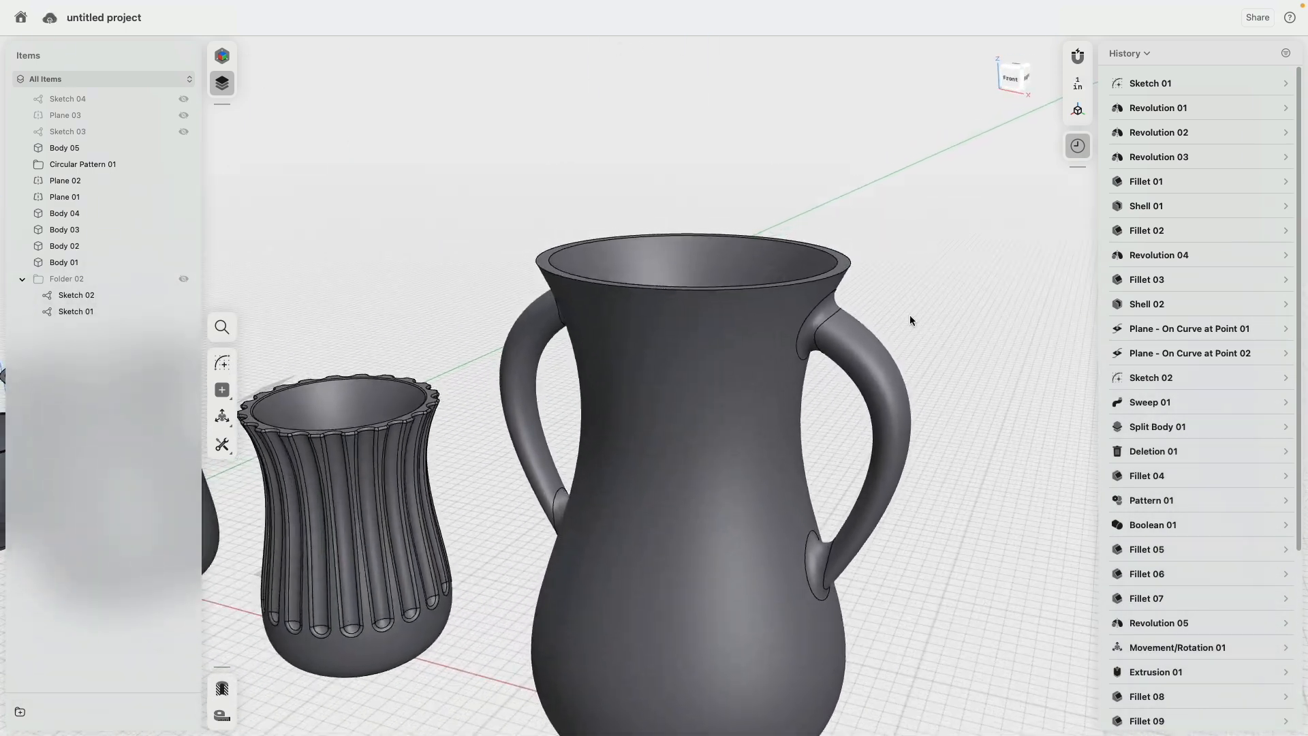
Step: Try a 0.1 in fillet on the inner and outer rim edges of the tall vase, and undo it
{"action": "left_click", "coordinate": [850, 264]}
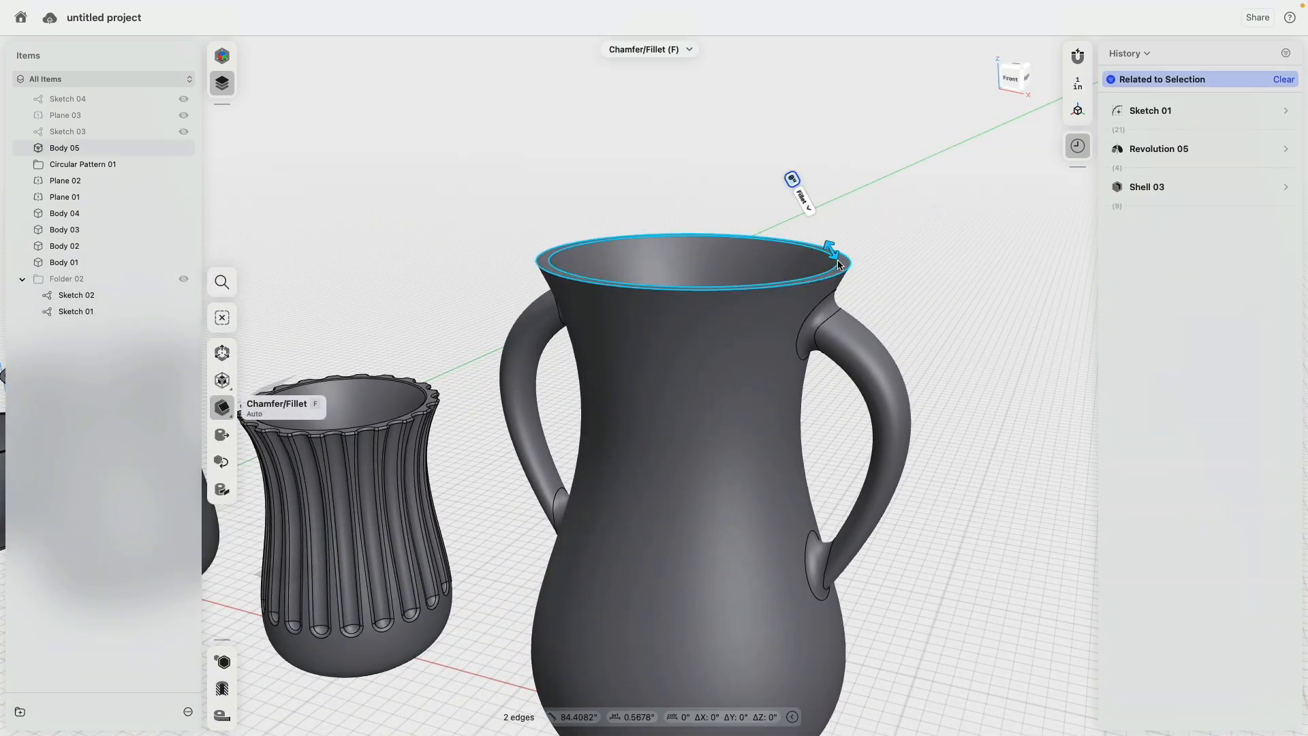
{"action": "left_click", "coordinate": [838, 264]}
{"action": "scroll", "coordinate": [688, 374], "scroll_direction": "down", "scroll_amount": 6}
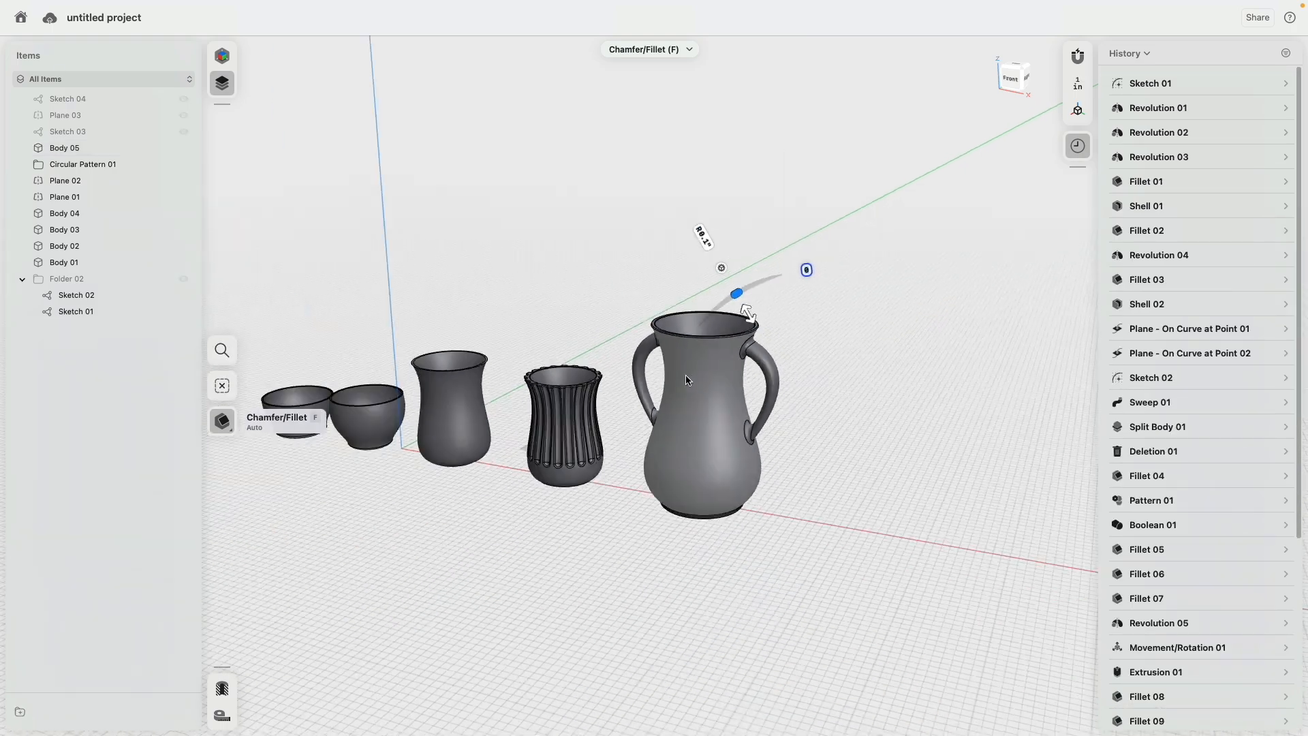
{"action": "right_click_drag", "start_coordinate": [586, 293], "coordinate": [637, 197]}
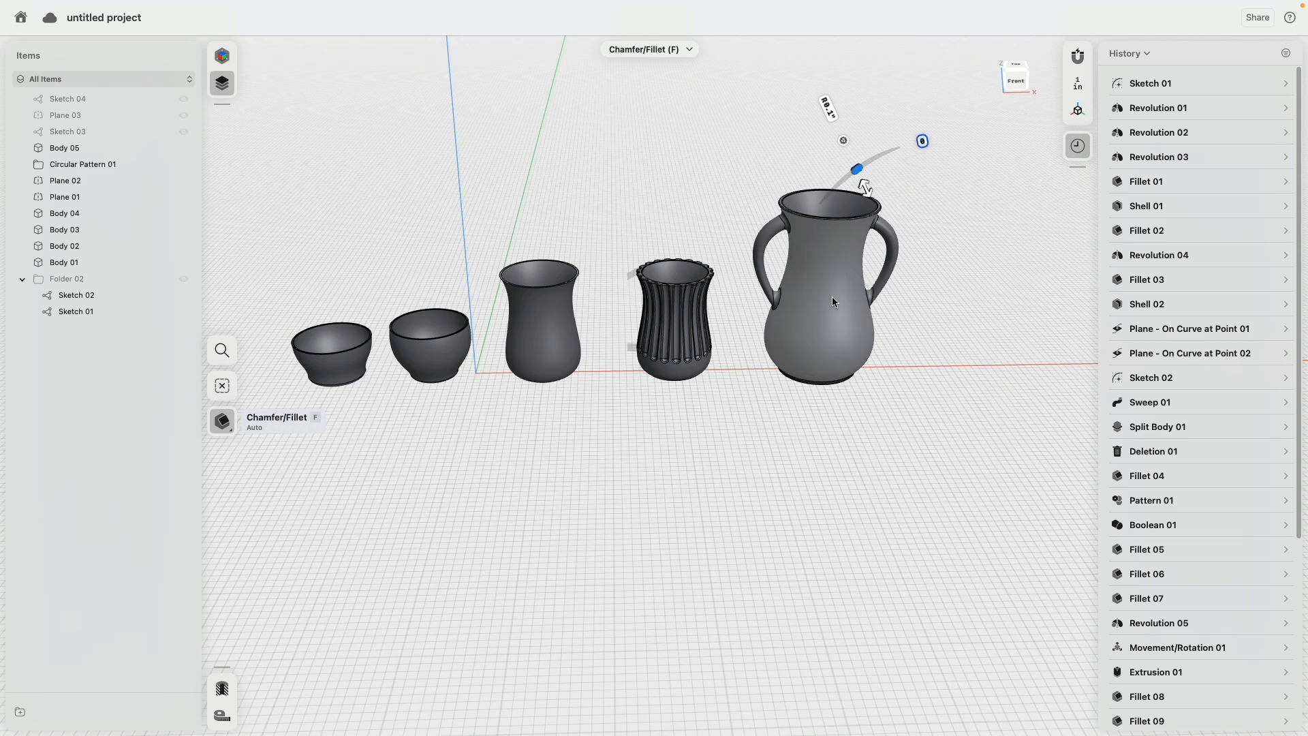
{"action": "middle_click_drag", "start_coordinate": [938, 293], "coordinate": [764, 328]}
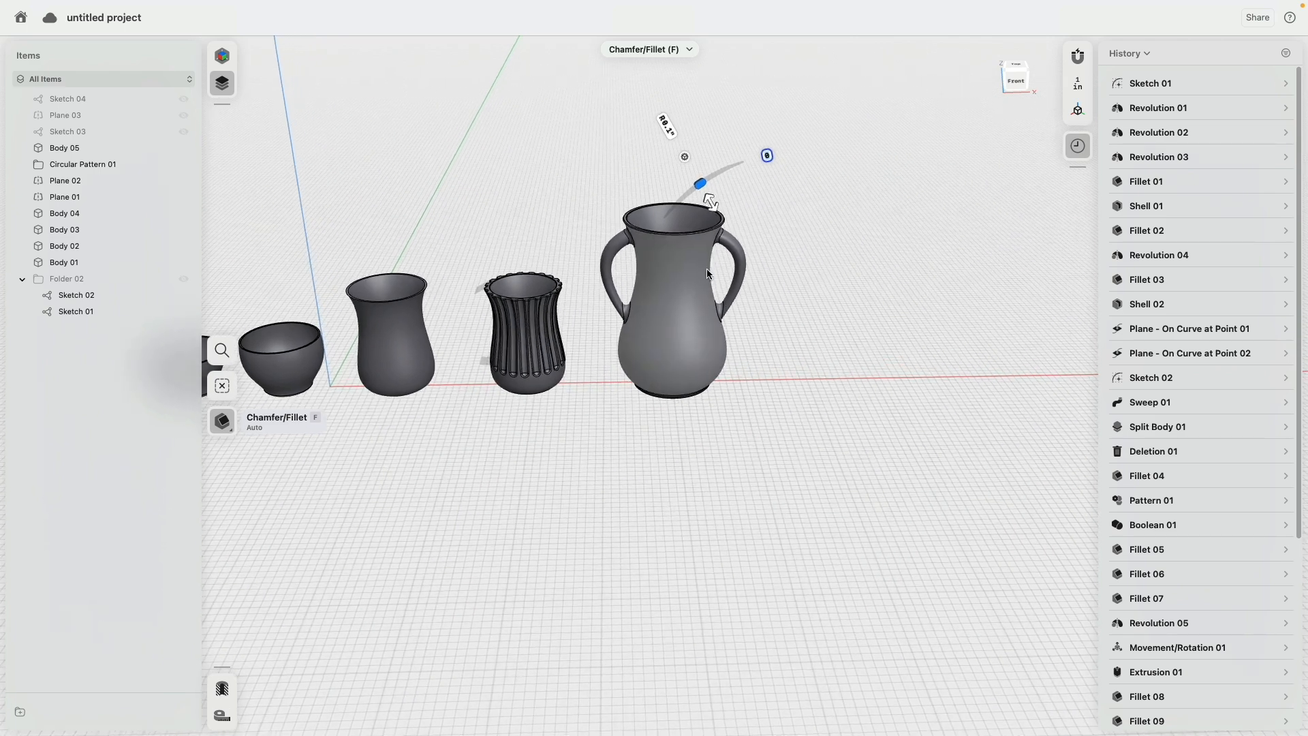
{"action": "scroll", "coordinate": [831, 255], "scroll_direction": "up", "scroll_amount": 5}
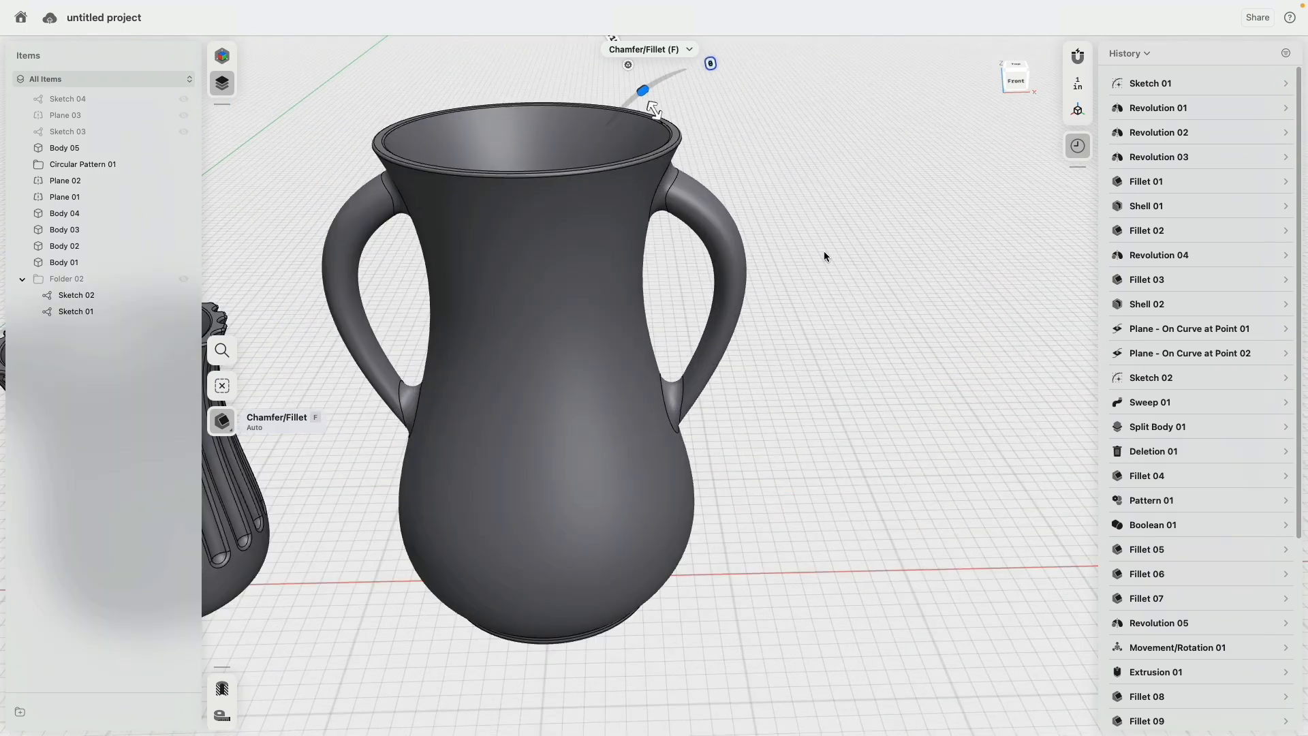
{"action": "key", "text": "ctrl+z"}
Step: Copy the two-handled vase 30 in along the X axis, away from the other vases
{"action": "scroll", "coordinate": [844, 412], "scroll_direction": "down", "scroll_amount": 5}
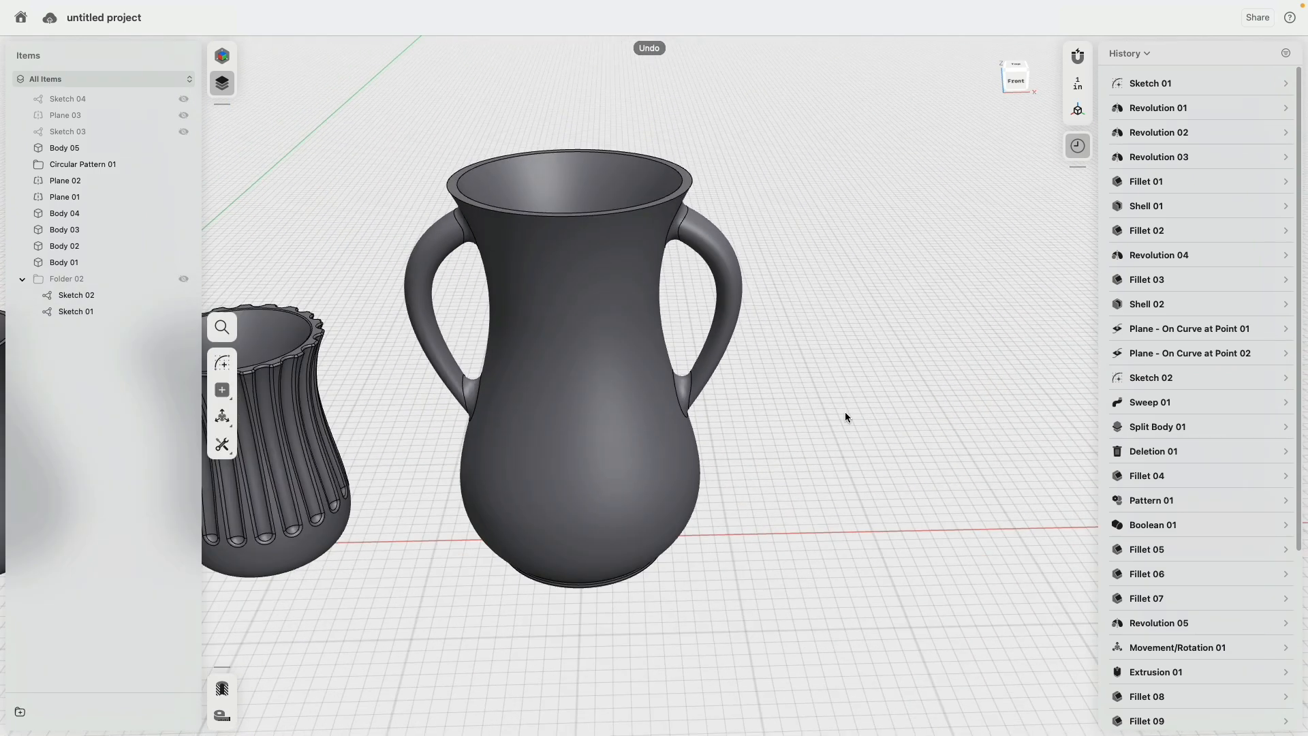
{"action": "left_click", "coordinate": [622, 382]}
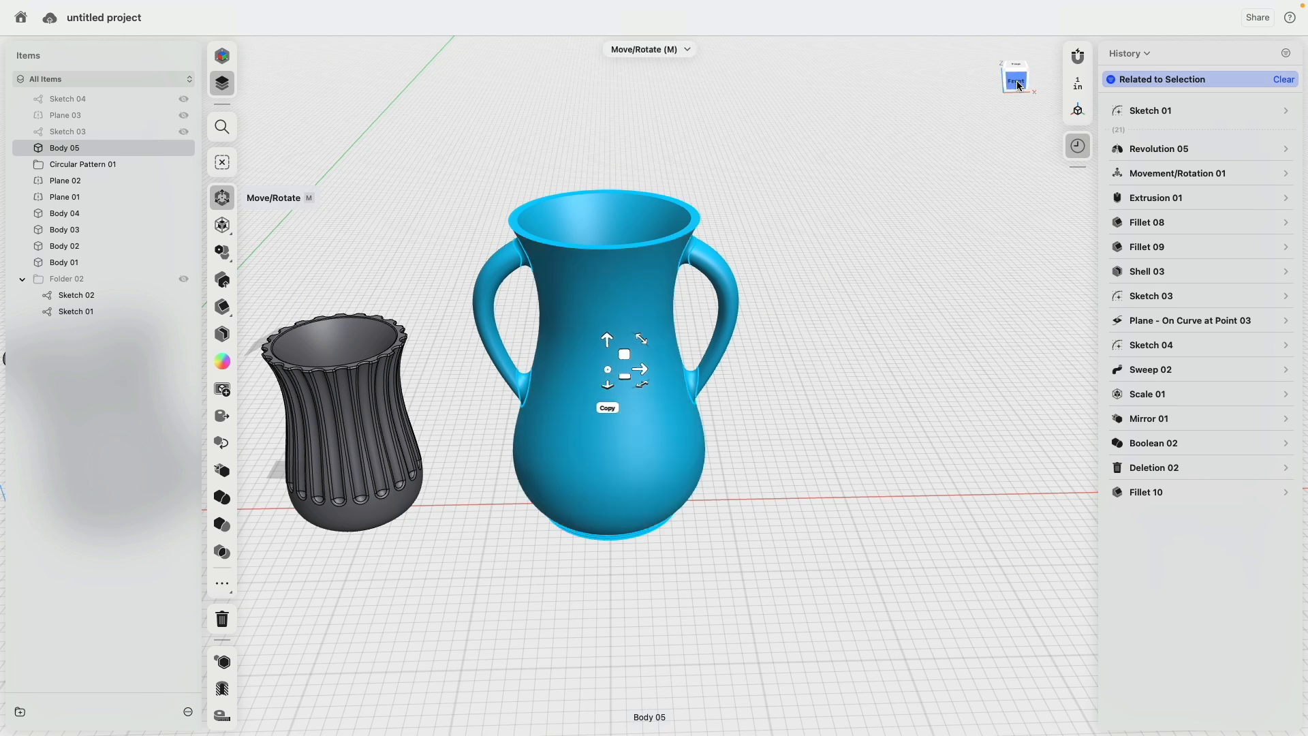
{"action": "left_click", "coordinate": [1016, 86]}
{"action": "left_click", "coordinate": [536, 438]}
{"action": "left_click_drag", "start_coordinate": [566, 408], "coordinate": [980, 423]}
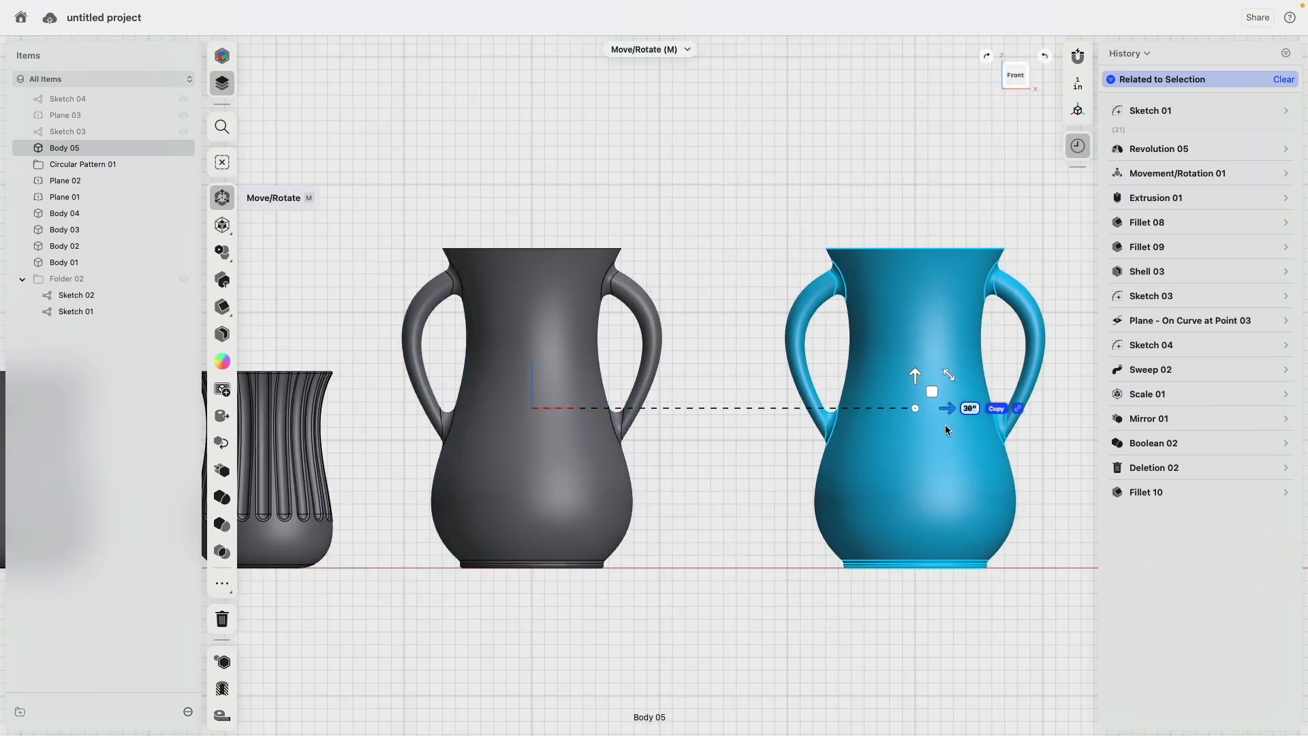
Step: Try to delete the interior wall, floor and rounded floor-edge faces of the copied vase
{"action": "right_click_drag", "start_coordinate": [916, 267], "coordinate": [855, 323]}
{"action": "middle_click_drag", "start_coordinate": [855, 324], "coordinate": [588, 456]}
{"action": "left_click", "coordinate": [577, 426]}
{"action": "scroll", "coordinate": [686, 359], "scroll_direction": "up", "scroll_amount": 10}
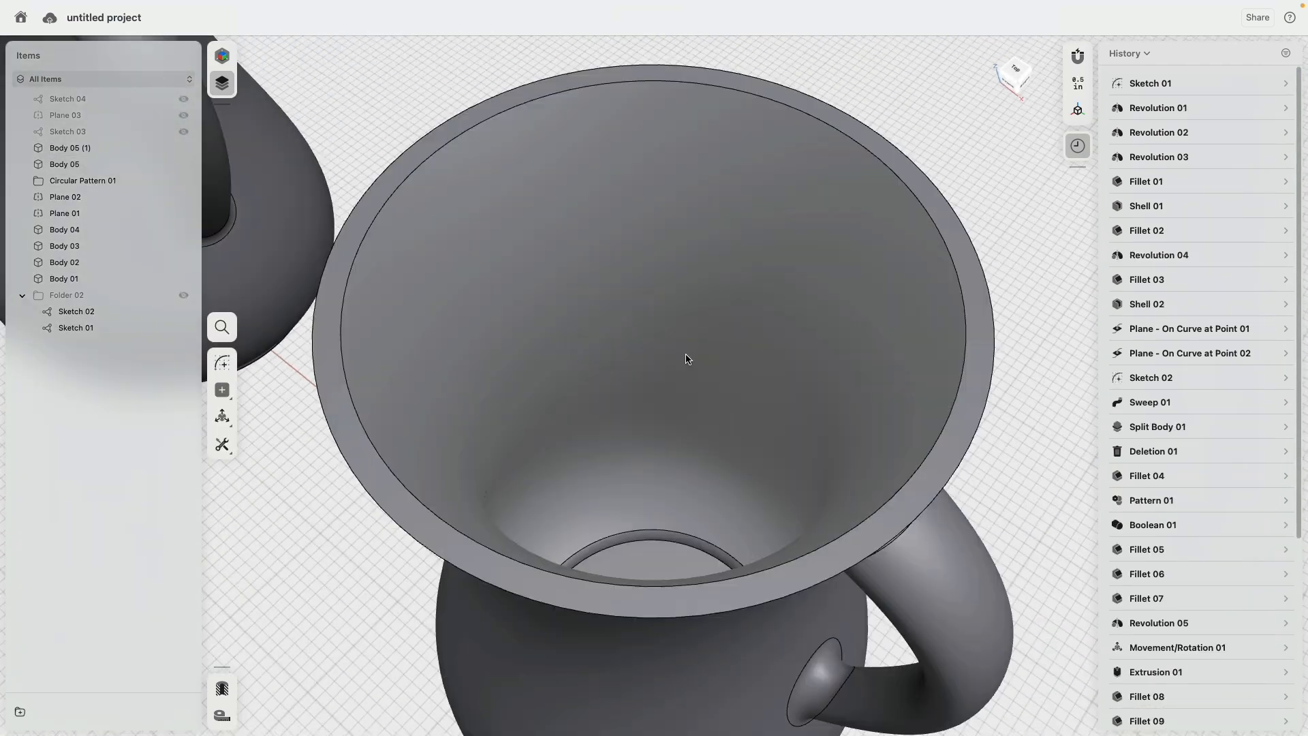
{"action": "scroll", "coordinate": [610, 521], "scroll_direction": "up", "scroll_amount": 3}
{"action": "left_click", "coordinate": [611, 517]}
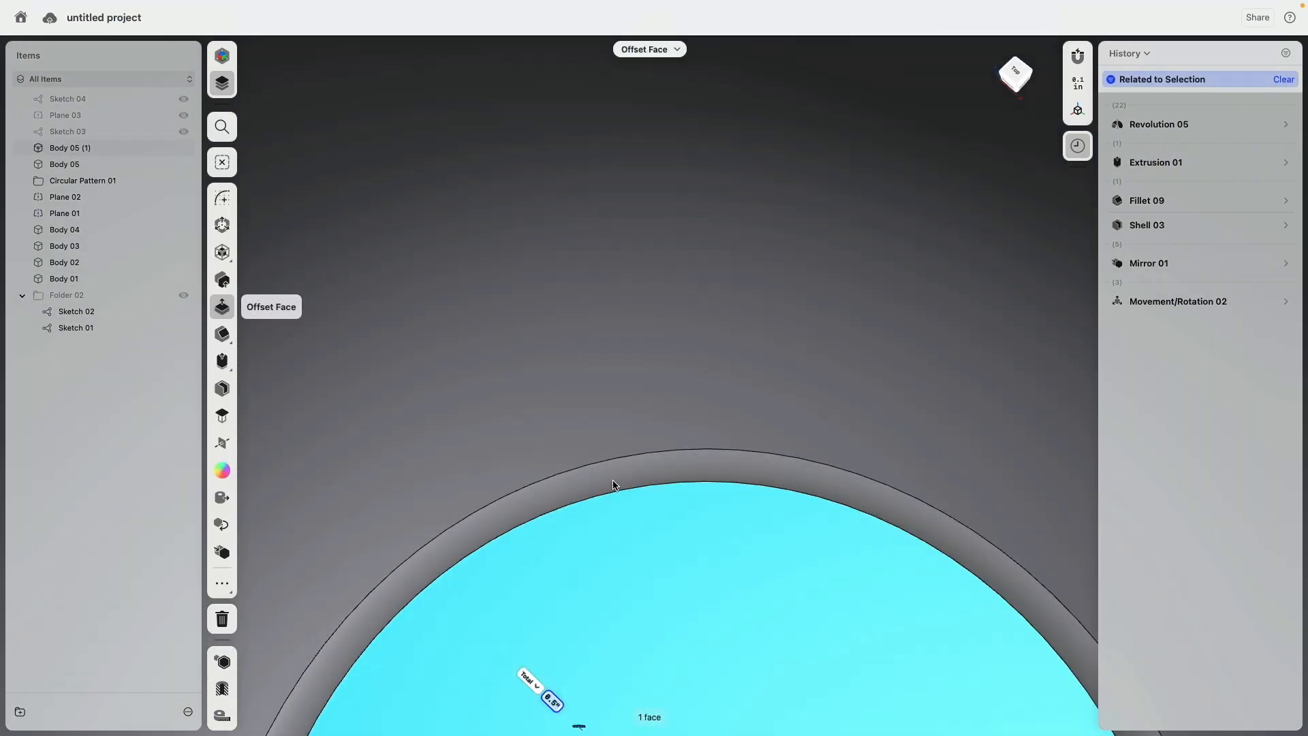
{"action": "scroll", "coordinate": [615, 498], "scroll_direction": "down", "scroll_amount": 6}
{"action": "left_click", "coordinate": [610, 419]}
{"action": "scroll", "coordinate": [610, 419], "scroll_direction": "down", "scroll_amount": 8}
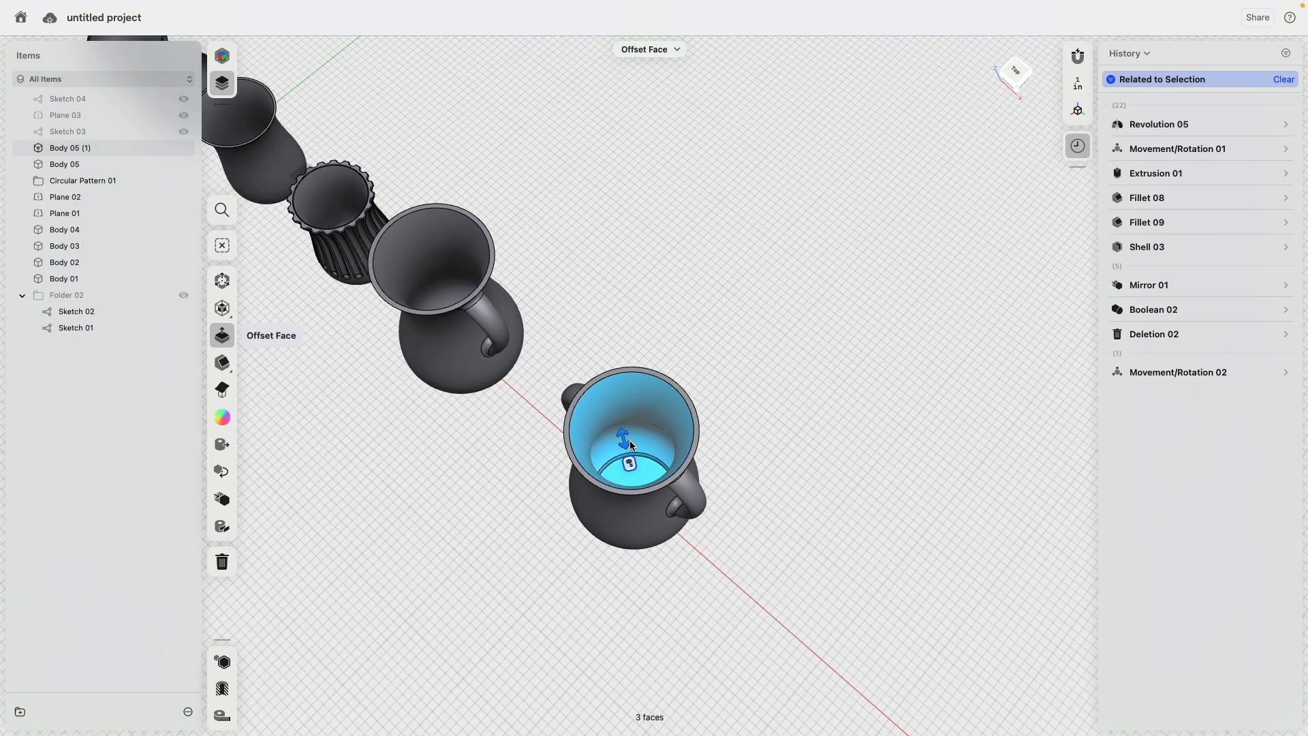
{"action": "key", "text": "Delete"}
{"action": "scroll", "coordinate": [603, 474], "scroll_direction": "up", "scroll_amount": 10}
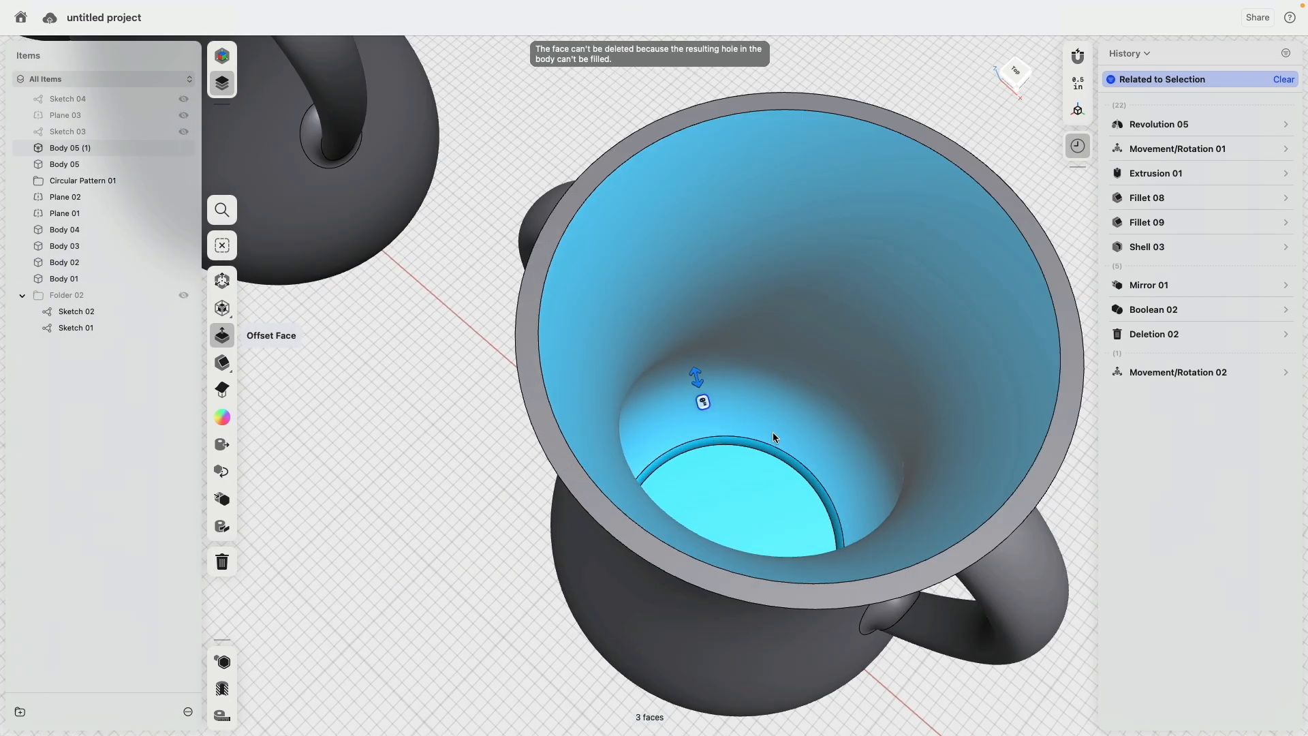
{"action": "right_click_drag", "start_coordinate": [774, 436], "coordinate": [811, 429]}
{"action": "scroll", "coordinate": [553, 500], "scroll_direction": "down", "scroll_amount": 6}
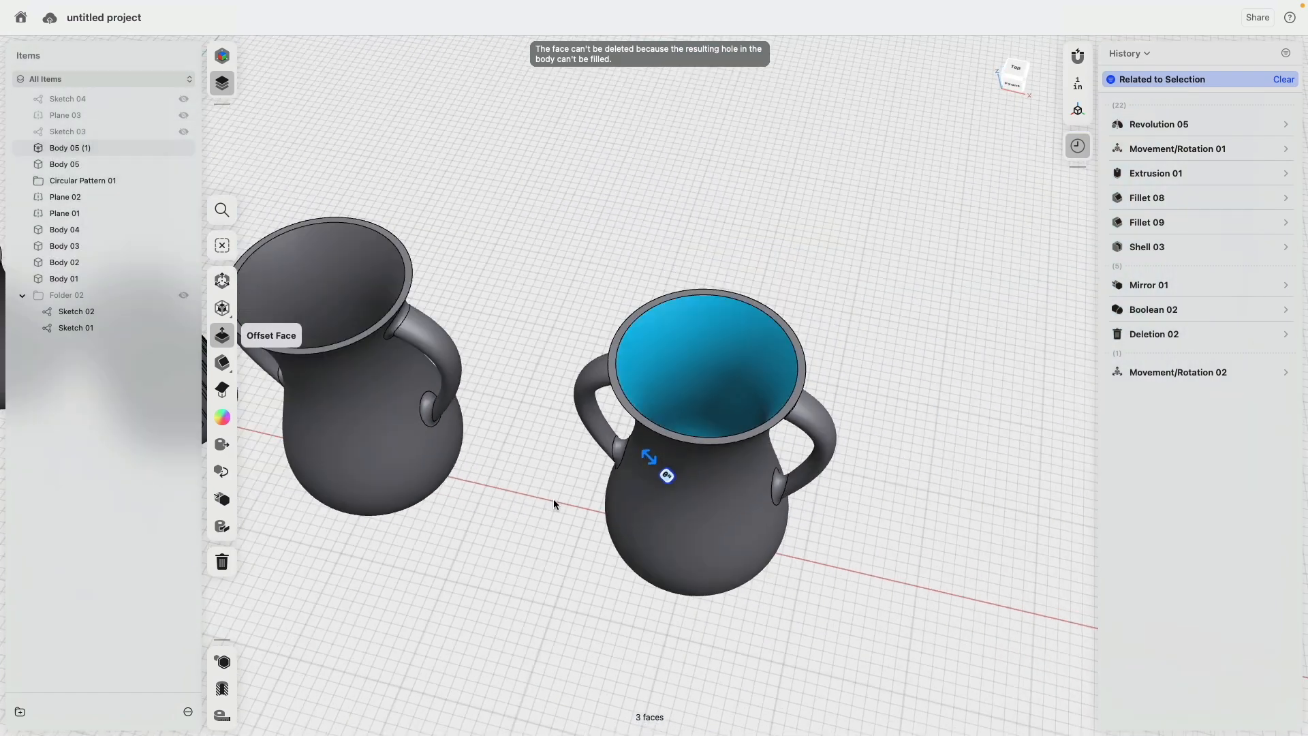
{"action": "left_click", "coordinate": [945, 510]}
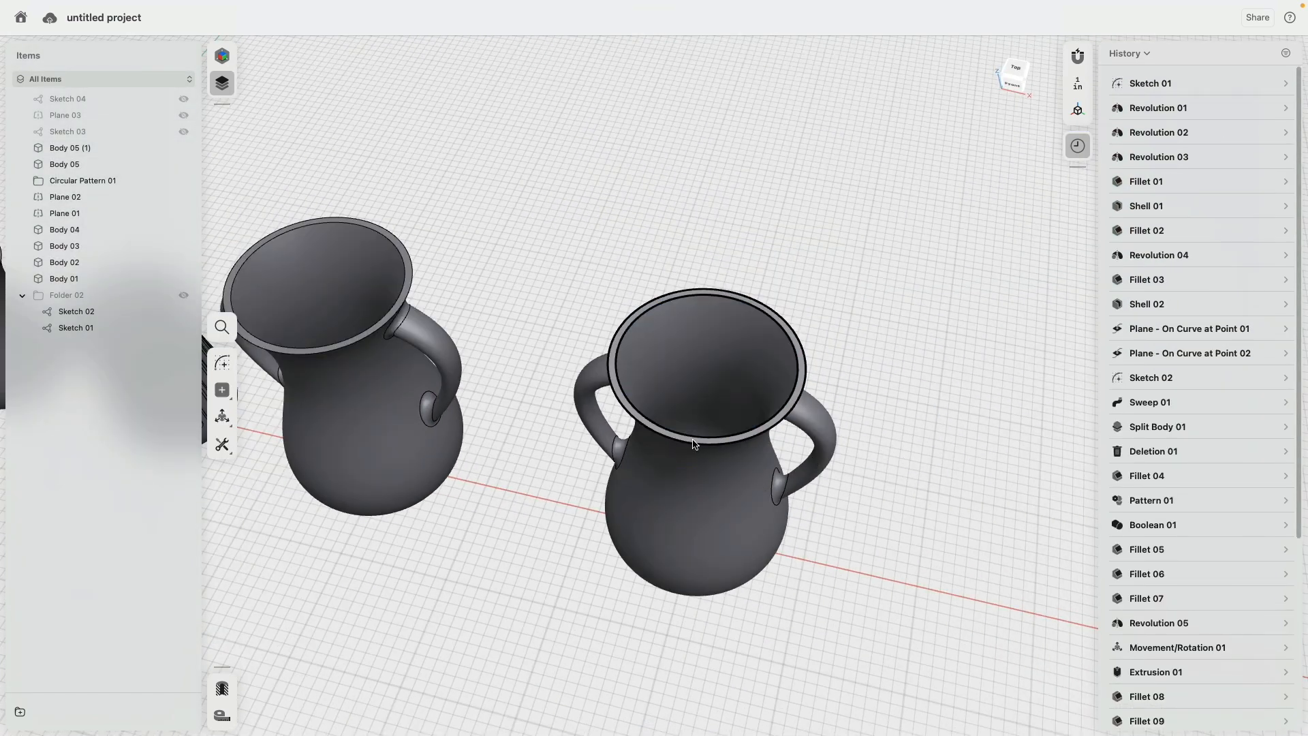
Step: Cut the vases open with a front section view and try again to delete the copied vase's interior faces
{"action": "right_click_drag", "start_coordinate": [934, 452], "coordinate": [914, 342]}
{"action": "scroll", "coordinate": [1125, 500], "scroll_direction": "down", "scroll_amount": 8}
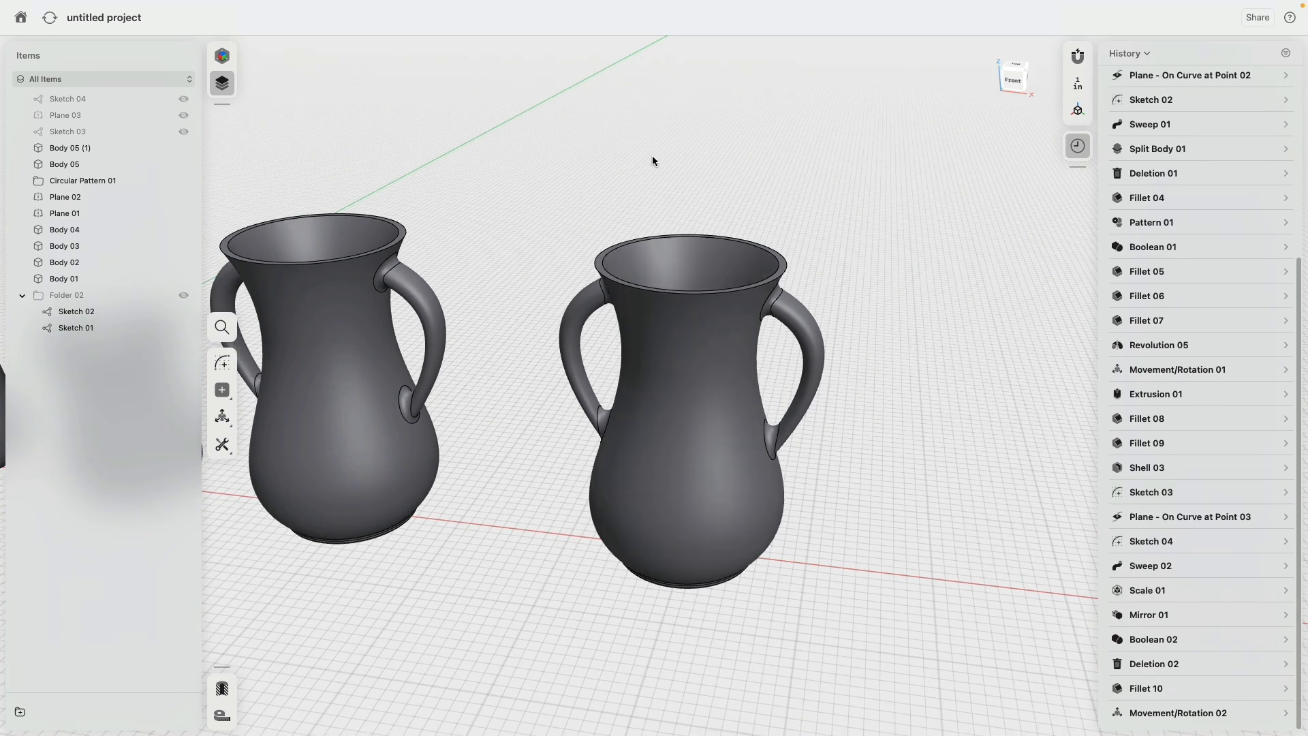
{"action": "right_click_drag", "start_coordinate": [652, 160], "coordinate": [1044, 68]}
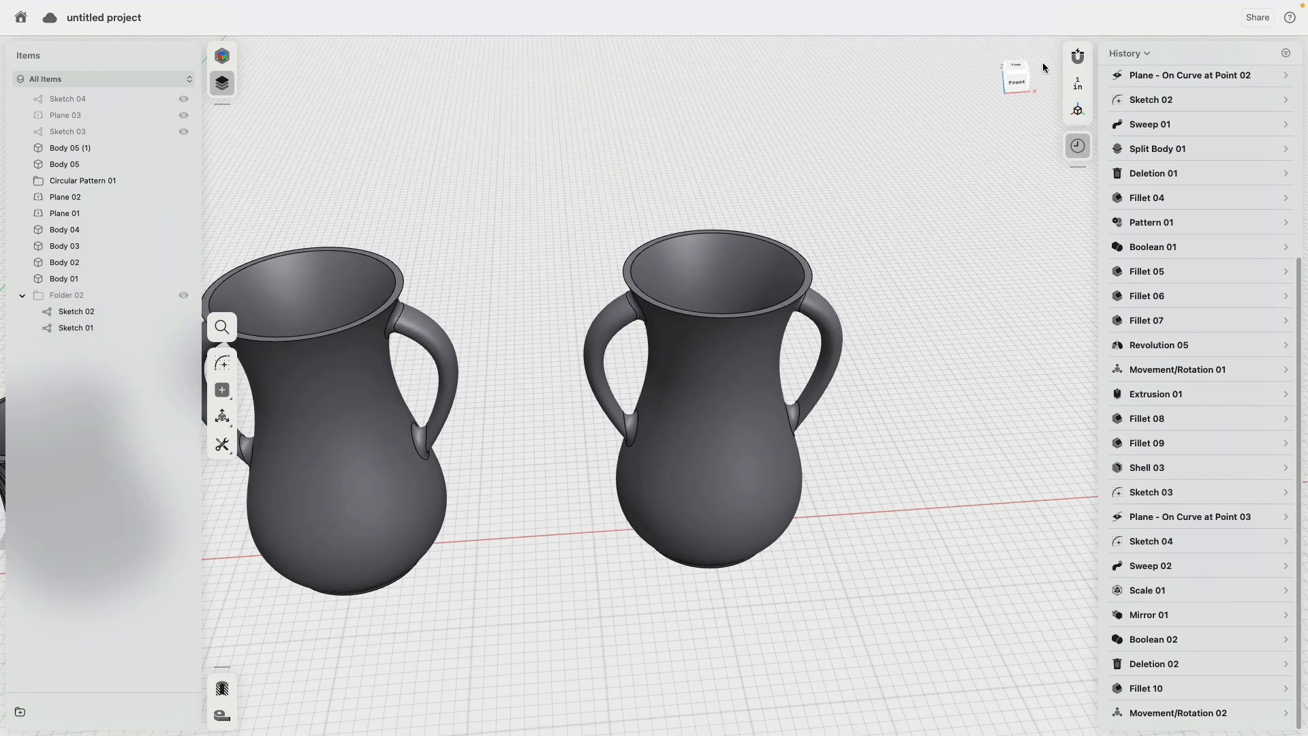
{"action": "left_click", "coordinate": [1019, 90]}
{"action": "left_click", "coordinate": [253, 688]}
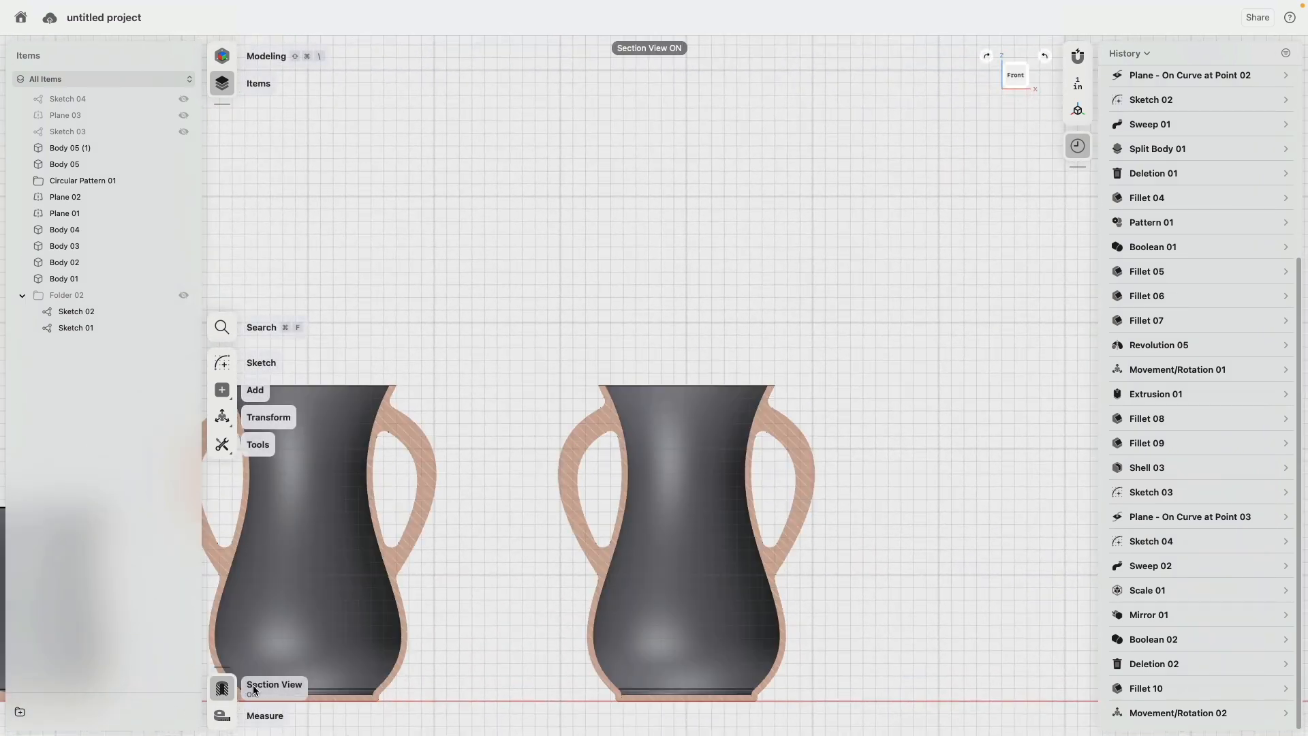
{"action": "left_click", "coordinate": [670, 478]}
{"action": "right_click_drag", "start_coordinate": [659, 534], "coordinate": [647, 485]}
{"action": "scroll", "coordinate": [647, 486], "scroll_direction": "up", "scroll_amount": 5}
{"action": "left_click", "coordinate": [643, 511]}
{"action": "left_click", "coordinate": [648, 510]}
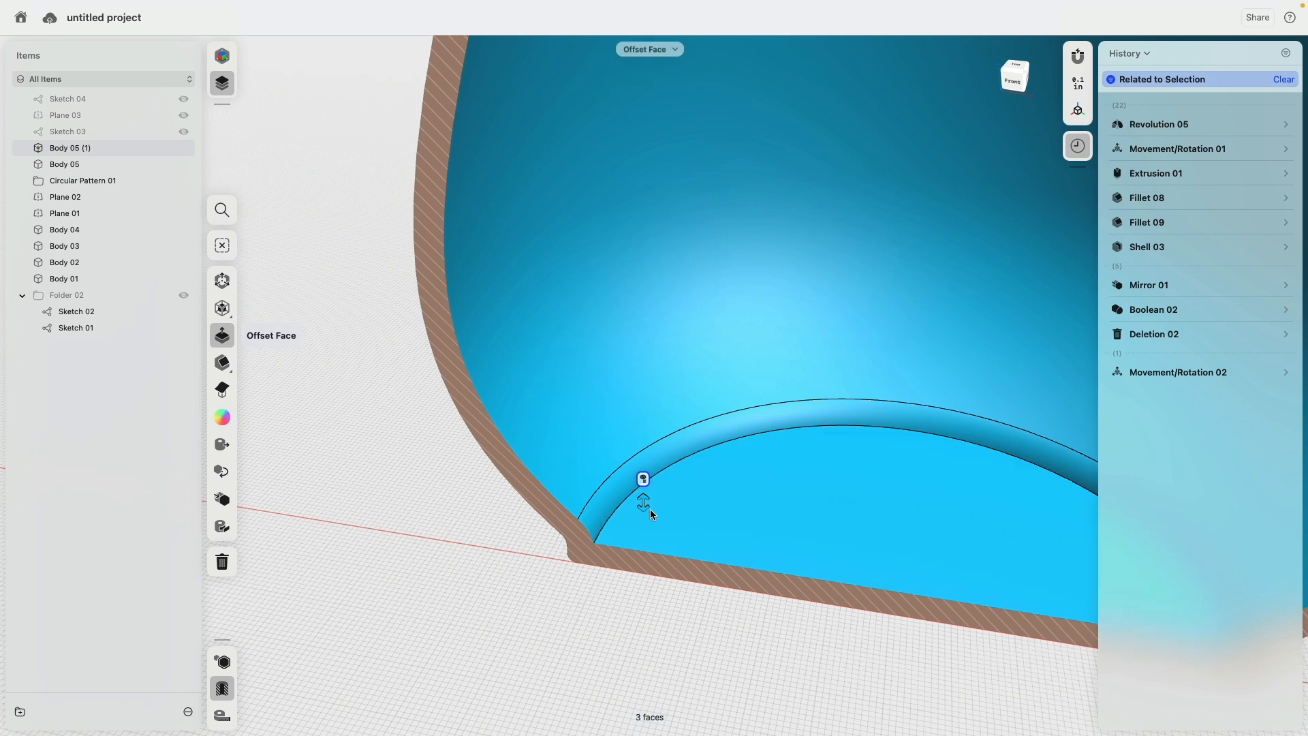
{"action": "scroll", "coordinate": [652, 510], "scroll_direction": "down", "scroll_amount": 3}
{"action": "key", "text": "Delete"}
Step: Try to offset the copied vase's interior floor face and its rounded edge, and clear the selection
{"action": "left_click", "coordinate": [682, 577]}
{"action": "left_click", "coordinate": [701, 508]}
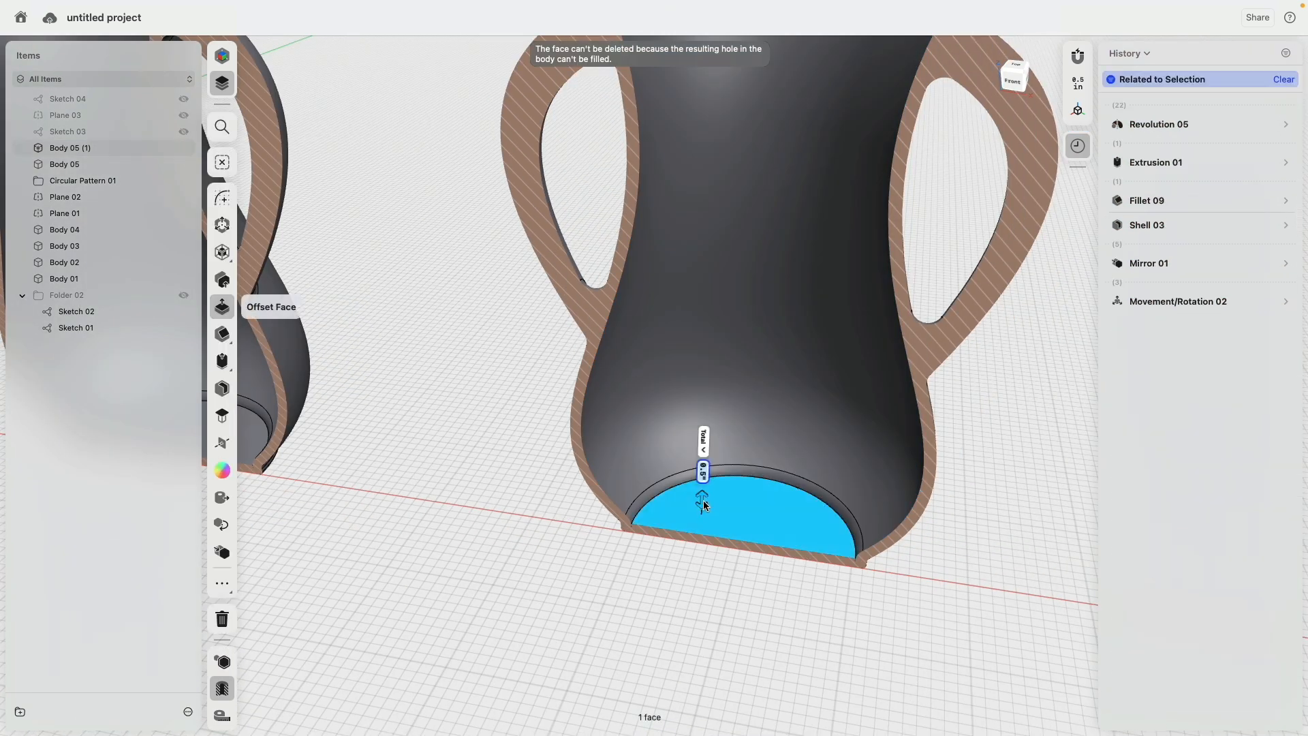
{"action": "left_click", "coordinate": [660, 486]}
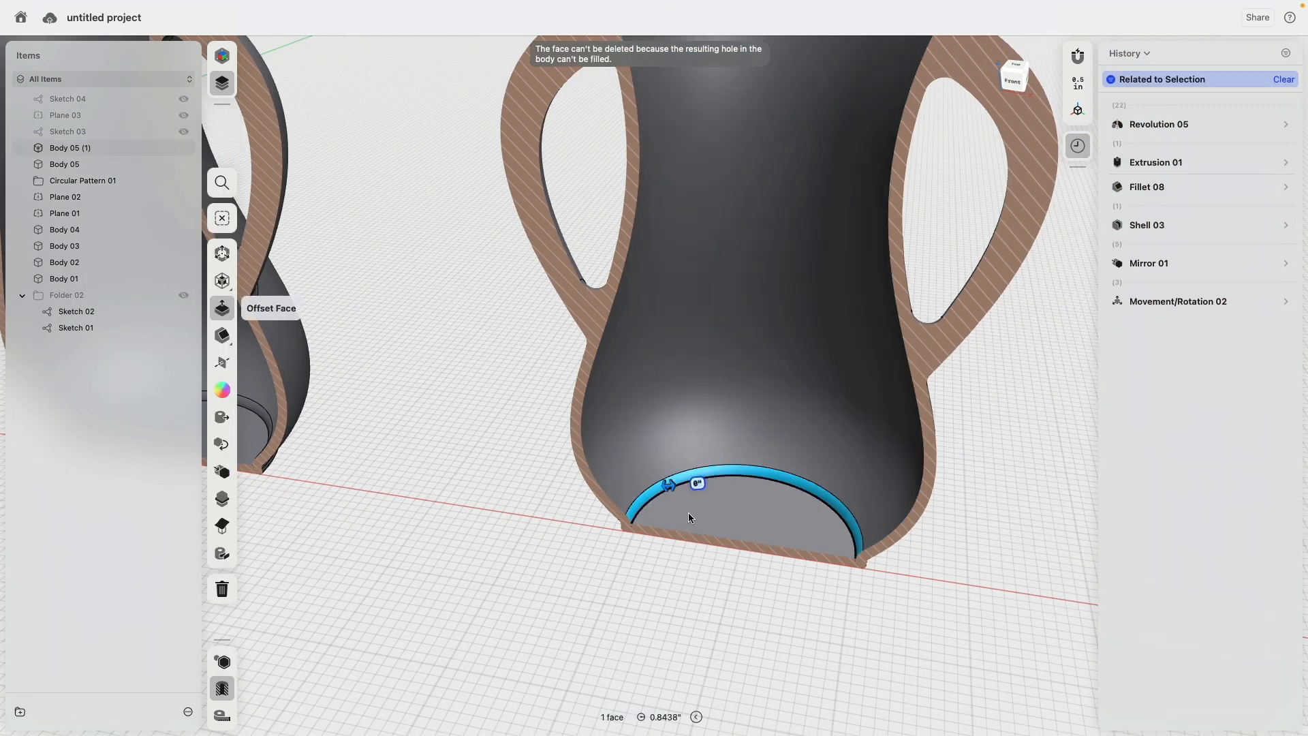
{"action": "left_click", "coordinate": [688, 512]}
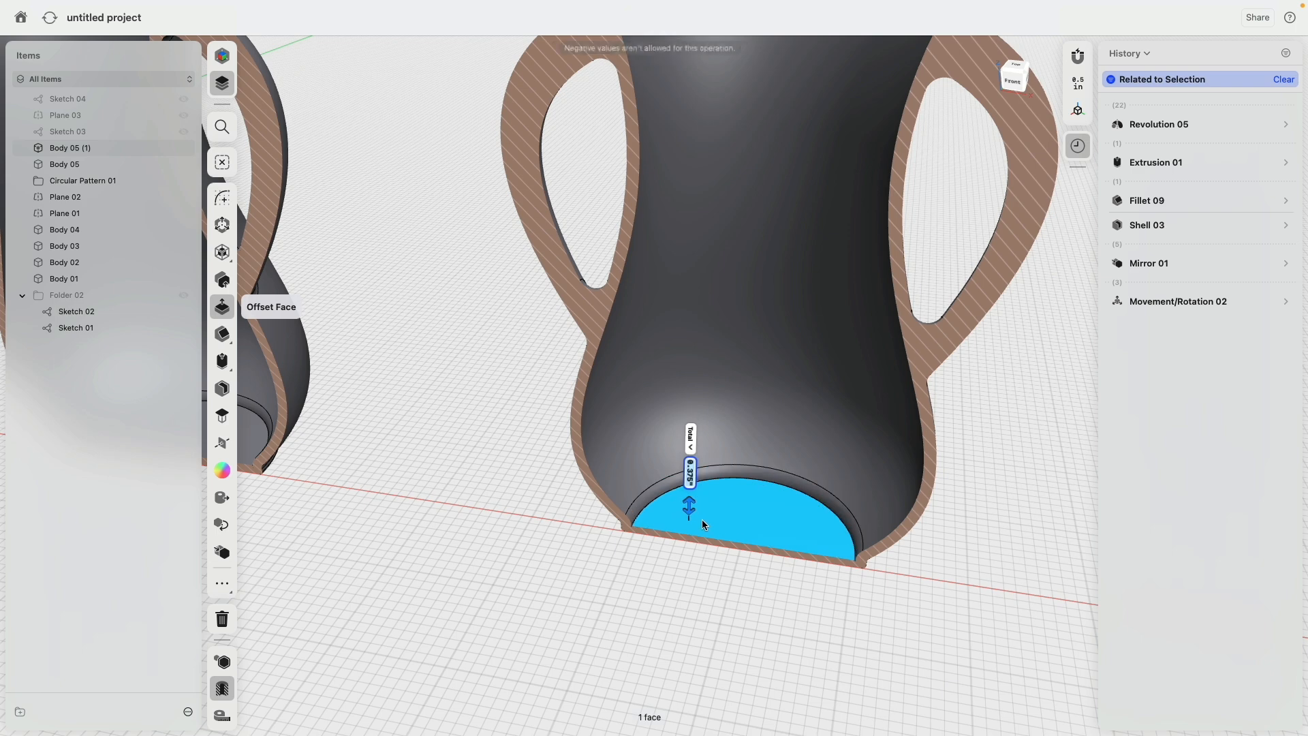
{"action": "left_click", "coordinate": [664, 539]}
Step: Undo the copy of the two-handled vase and turn off the section view
{"action": "scroll", "coordinate": [664, 539], "scroll_direction": "down", "scroll_amount": 5}
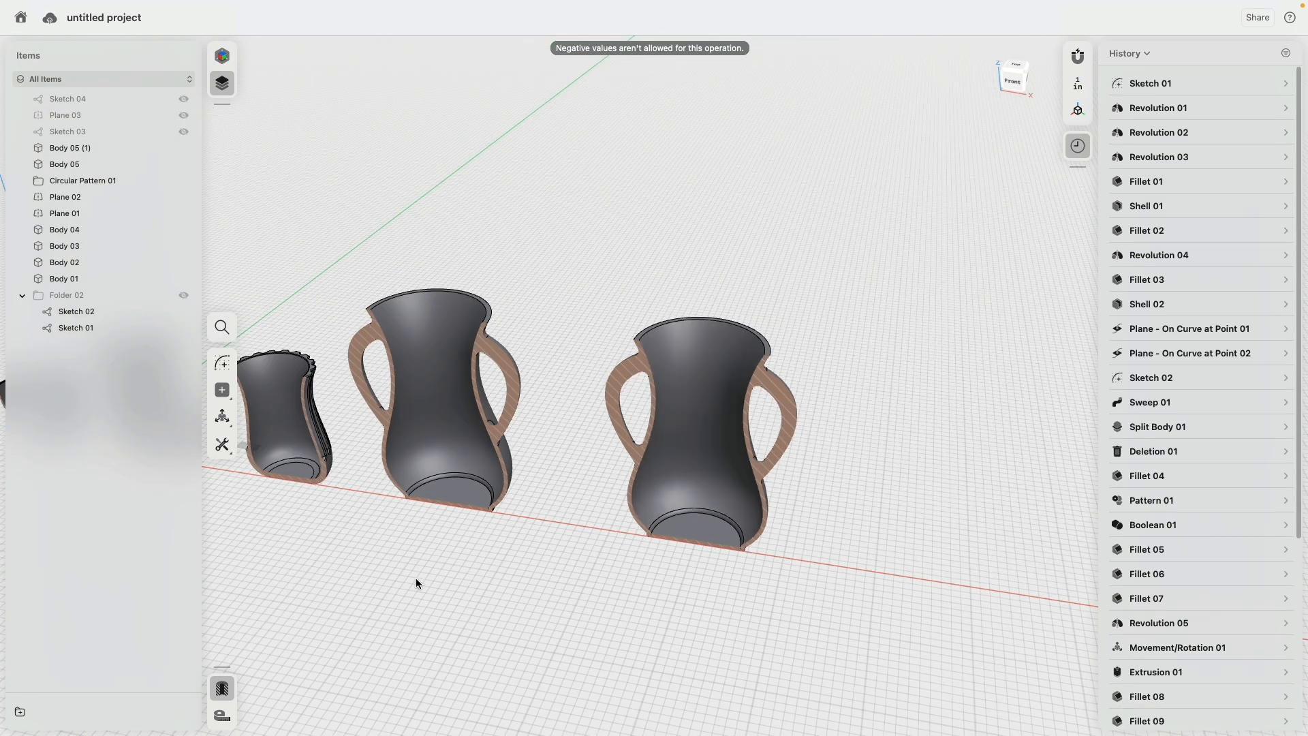
{"action": "scroll", "coordinate": [1191, 660], "scroll_direction": "down", "scroll_amount": 5}
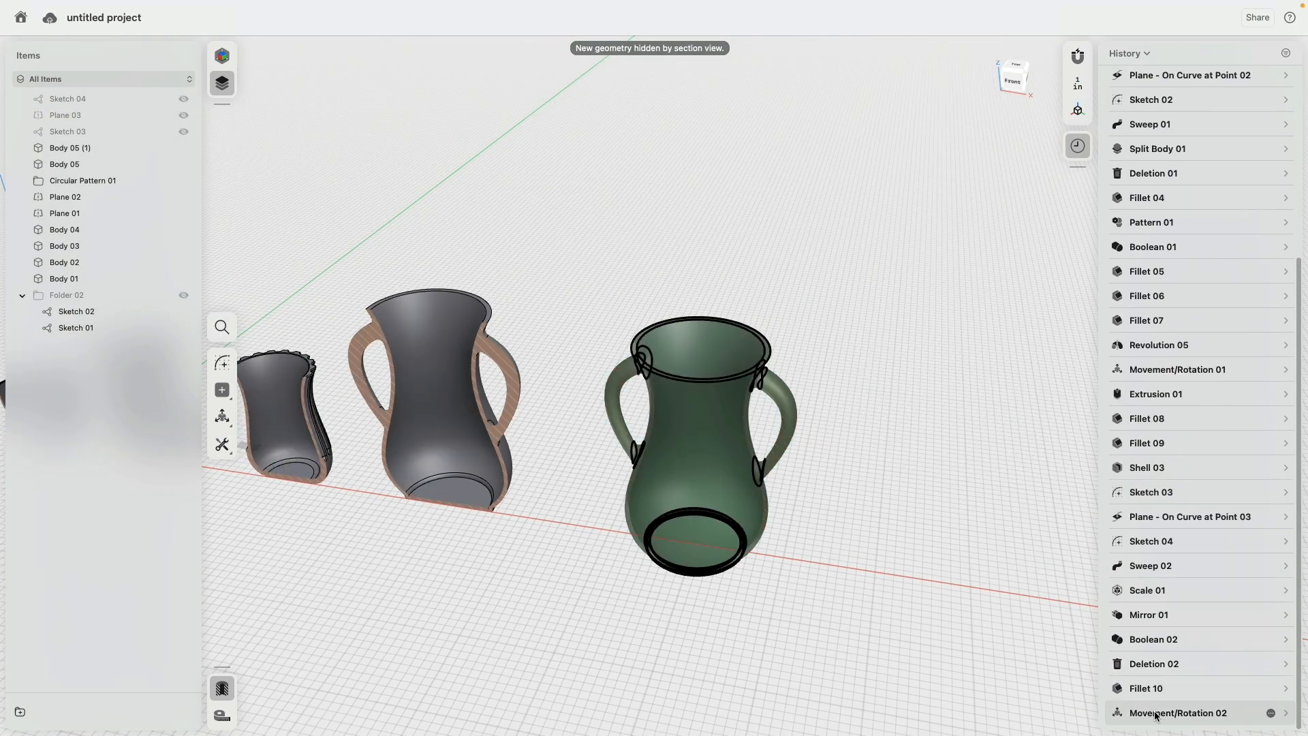
{"action": "right_click", "coordinate": [1155, 712]}
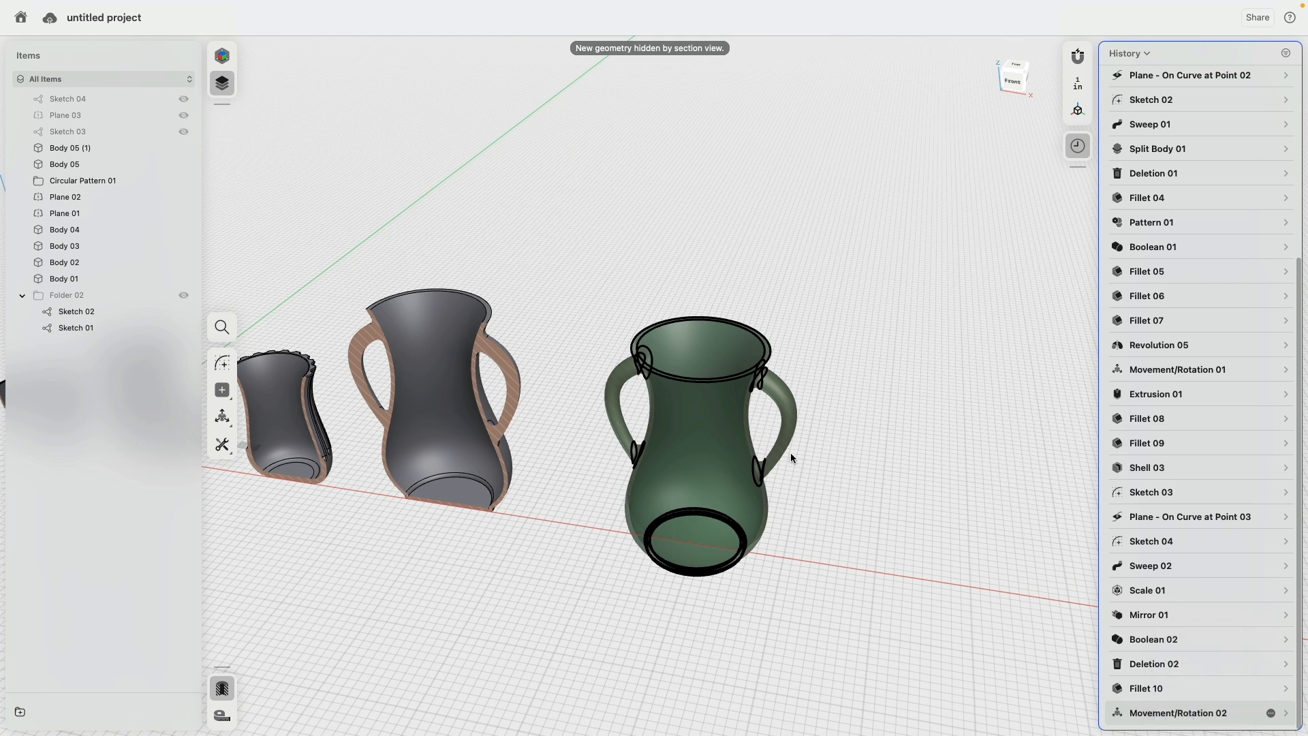
{"action": "key", "text": "ctrl+z"}
{"action": "left_click", "coordinate": [227, 700]}
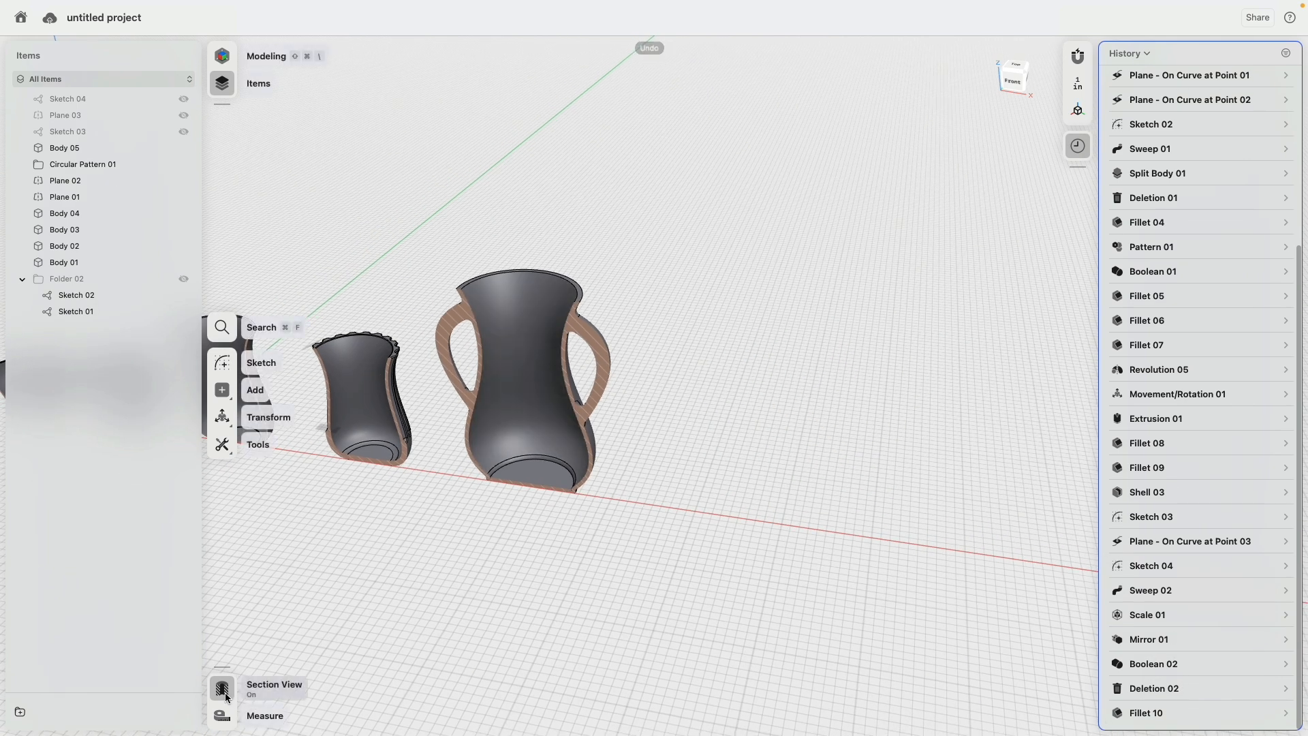
{"action": "right_click_drag", "start_coordinate": [664, 323], "coordinate": [680, 336]}
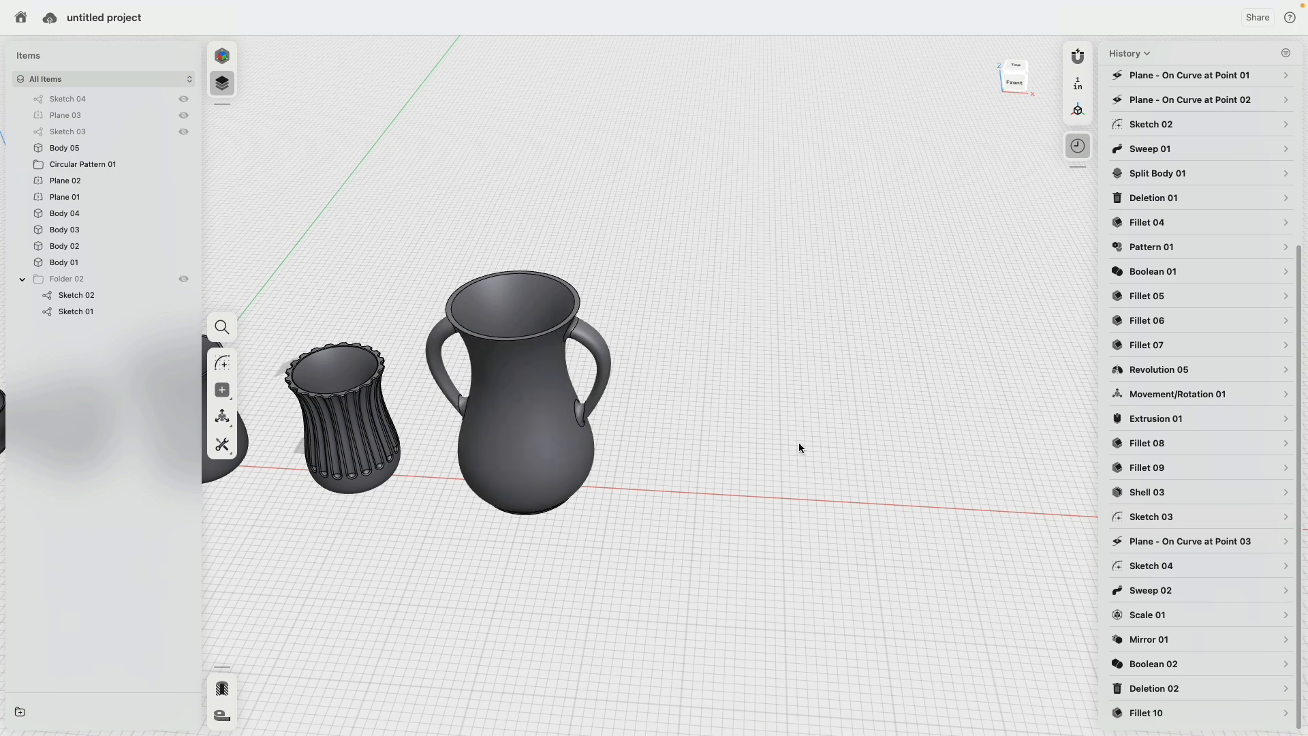
{"action": "scroll", "coordinate": [799, 443], "scroll_direction": "left", "scroll_amount": 5}
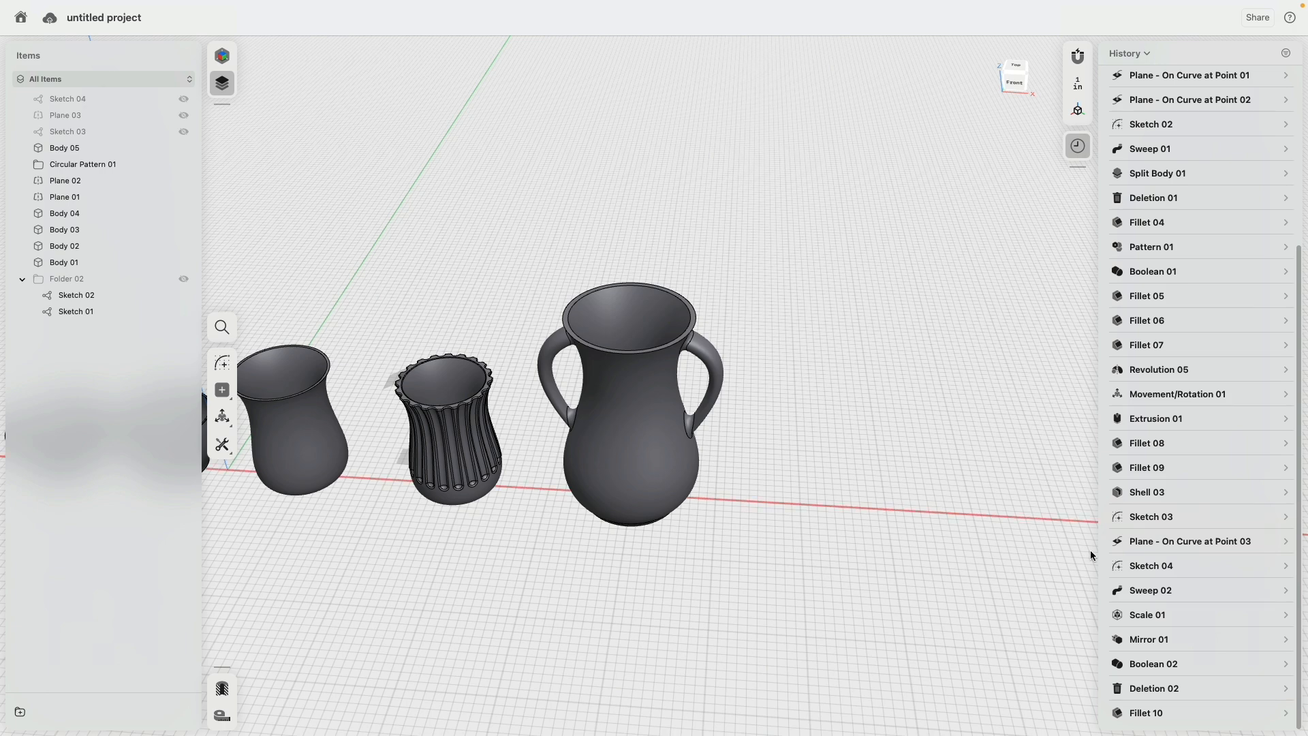
Step: Suppress Shell 03 in the two-handled vase's history and delete the Deletion 02 step
{"action": "right_click", "coordinate": [1149, 499]}
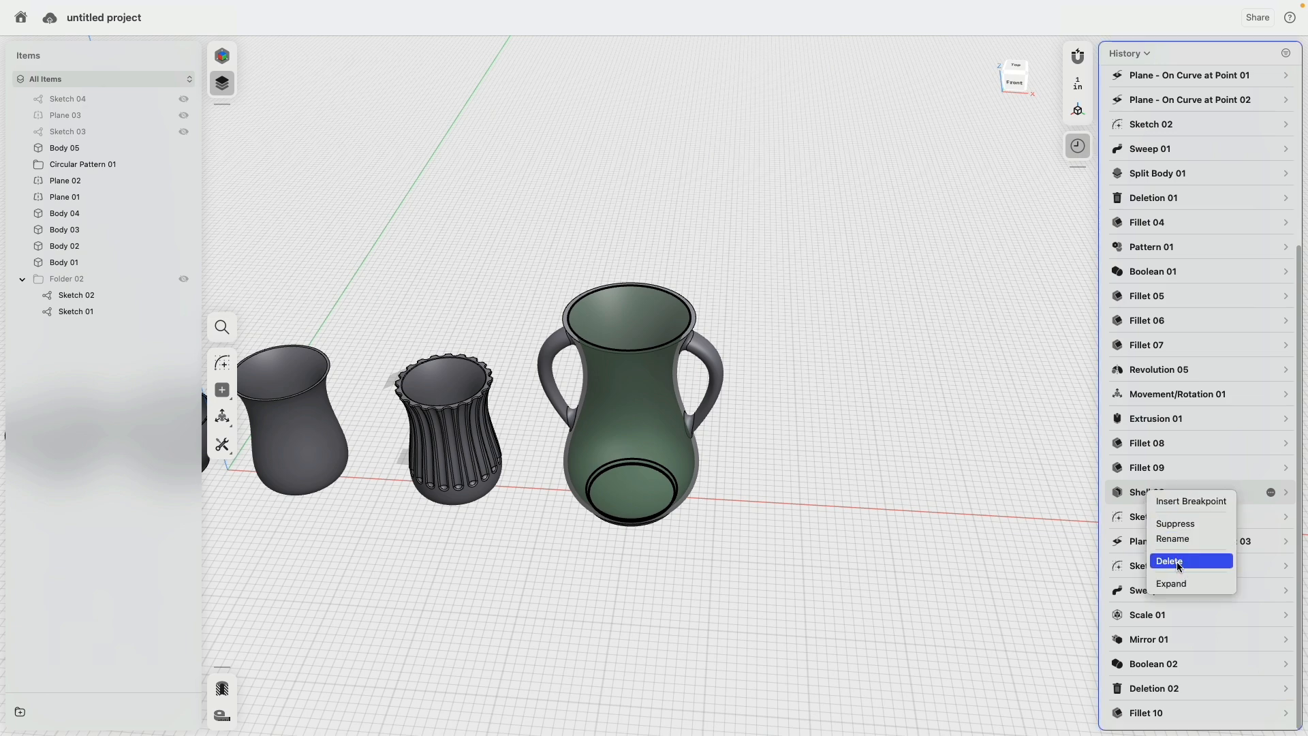
{"action": "left_click", "coordinate": [1184, 523]}
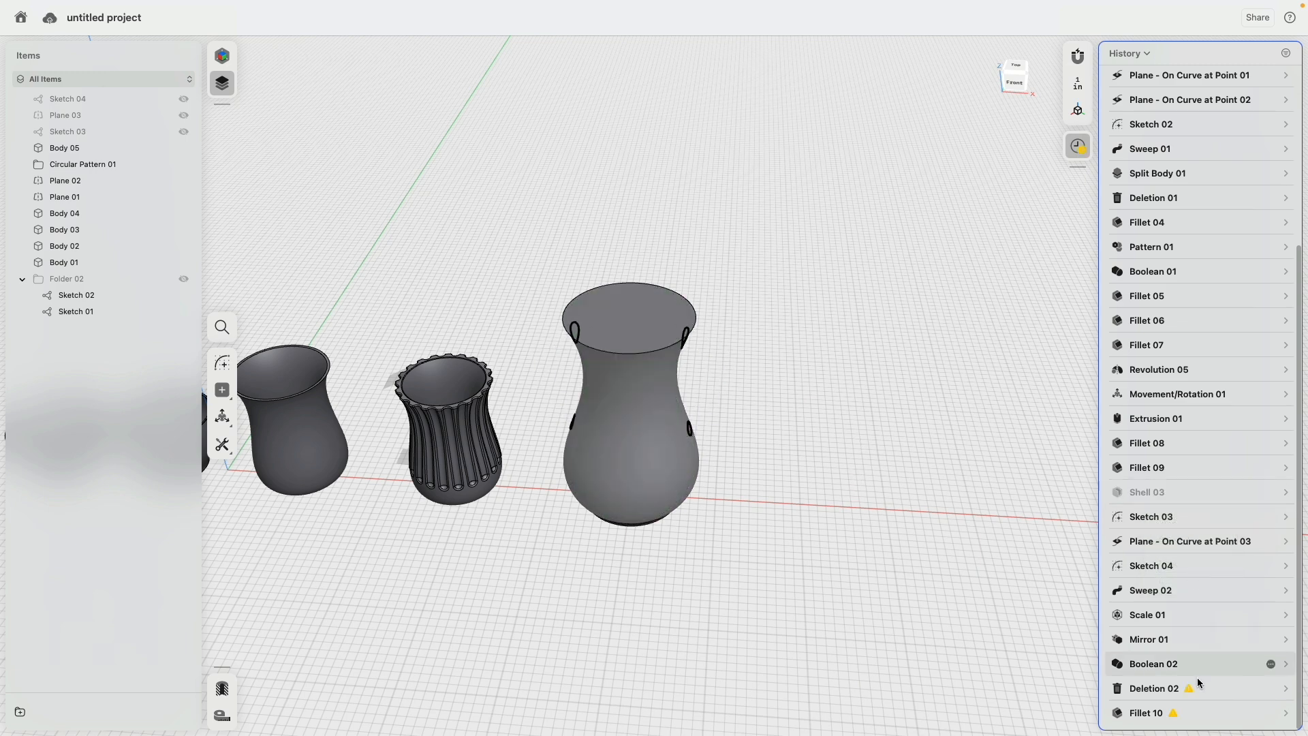
{"action": "right_click", "coordinate": [1149, 694]}
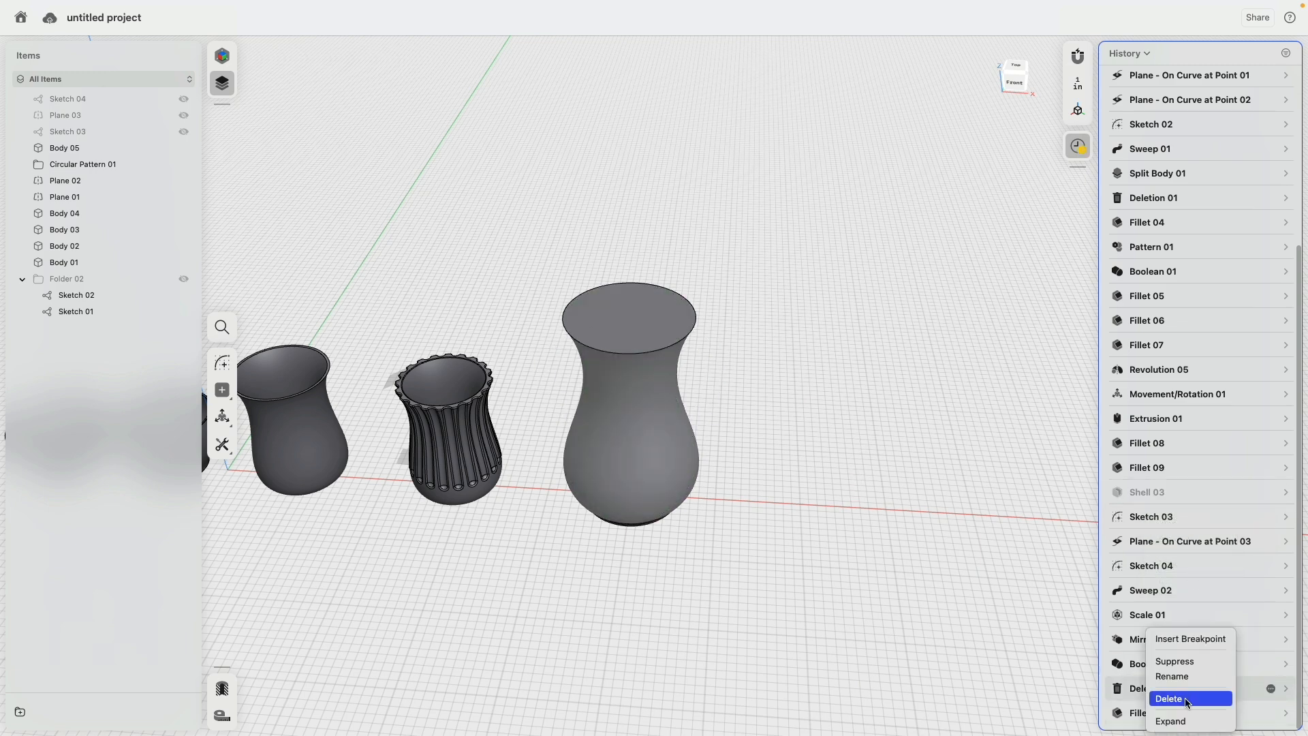
{"action": "left_click", "coordinate": [1186, 700]}
Step: Shell the solid two-handled vase through its top face, trying a 0.5 in wall and settling on 0.25 in
{"action": "right_click_drag", "start_coordinate": [819, 467], "coordinate": [790, 471]}
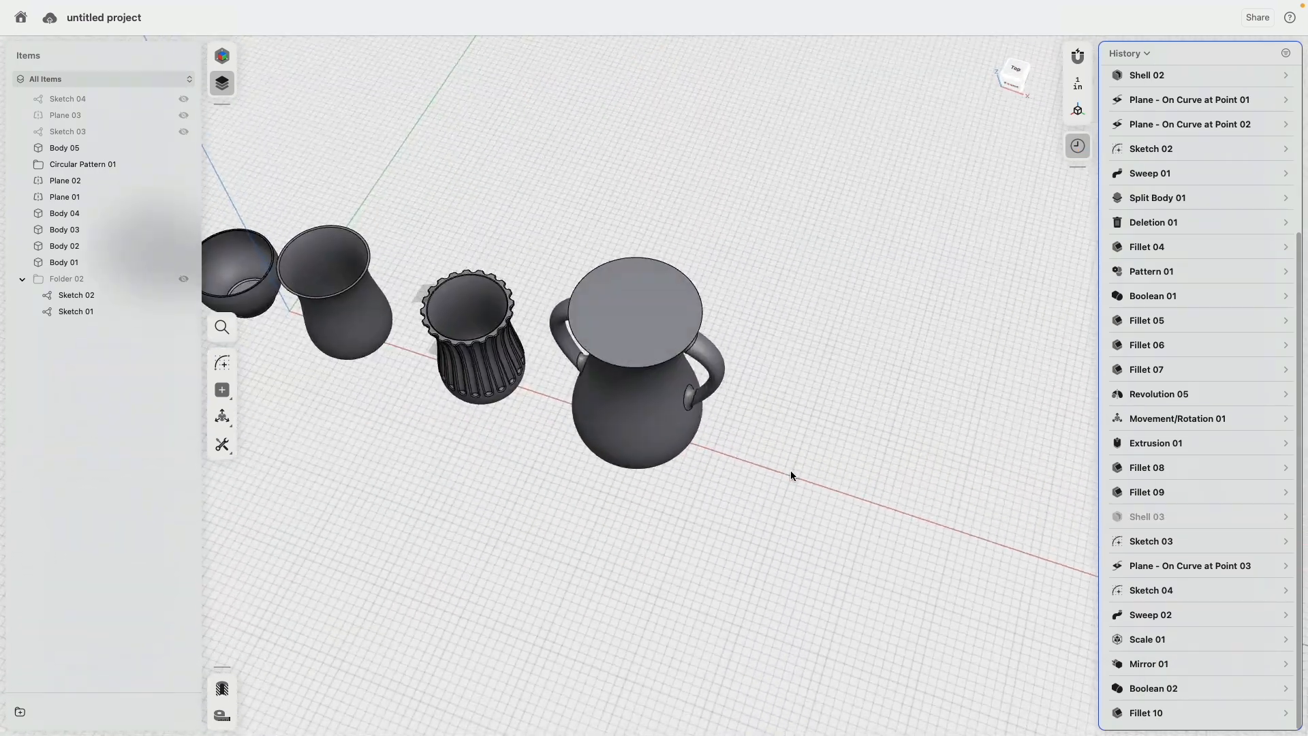
{"action": "left_click", "coordinate": [643, 314]}
{"action": "left_click", "coordinate": [223, 390]}
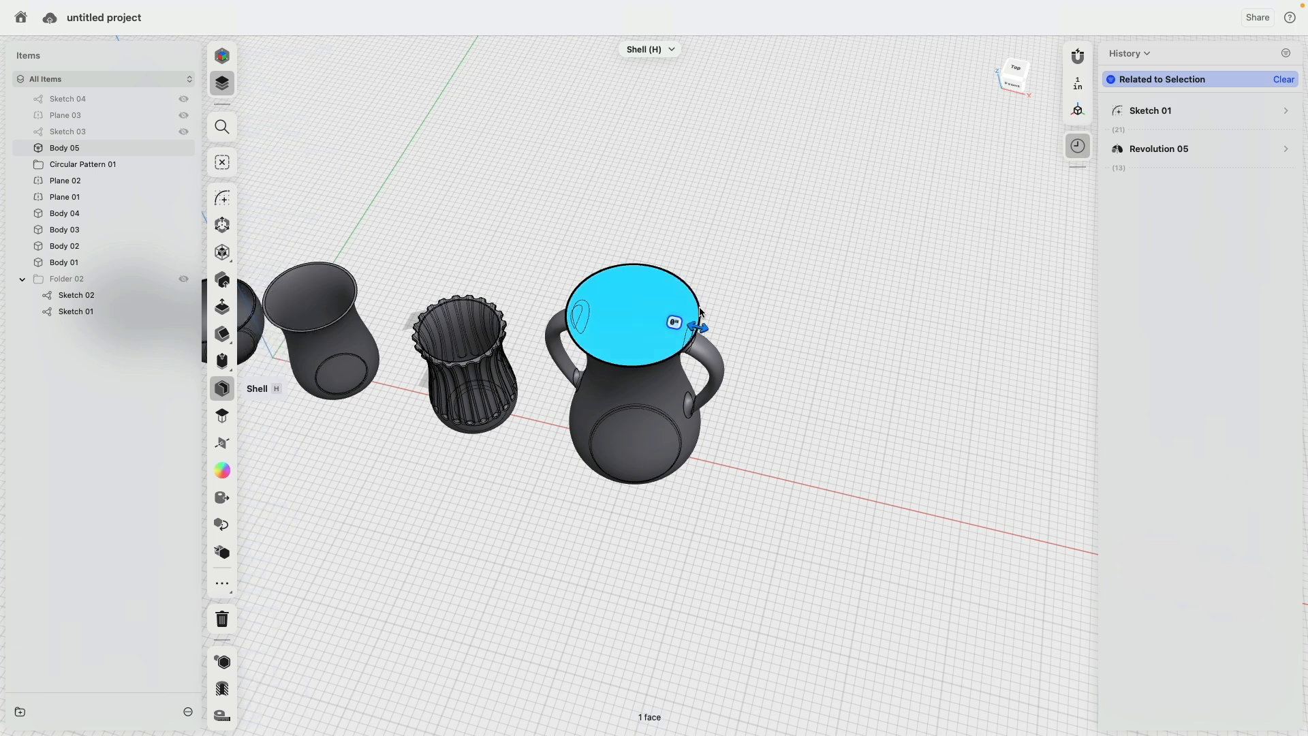
{"action": "type", "text": ".5in"}
{"action": "key", "text": "Return"}
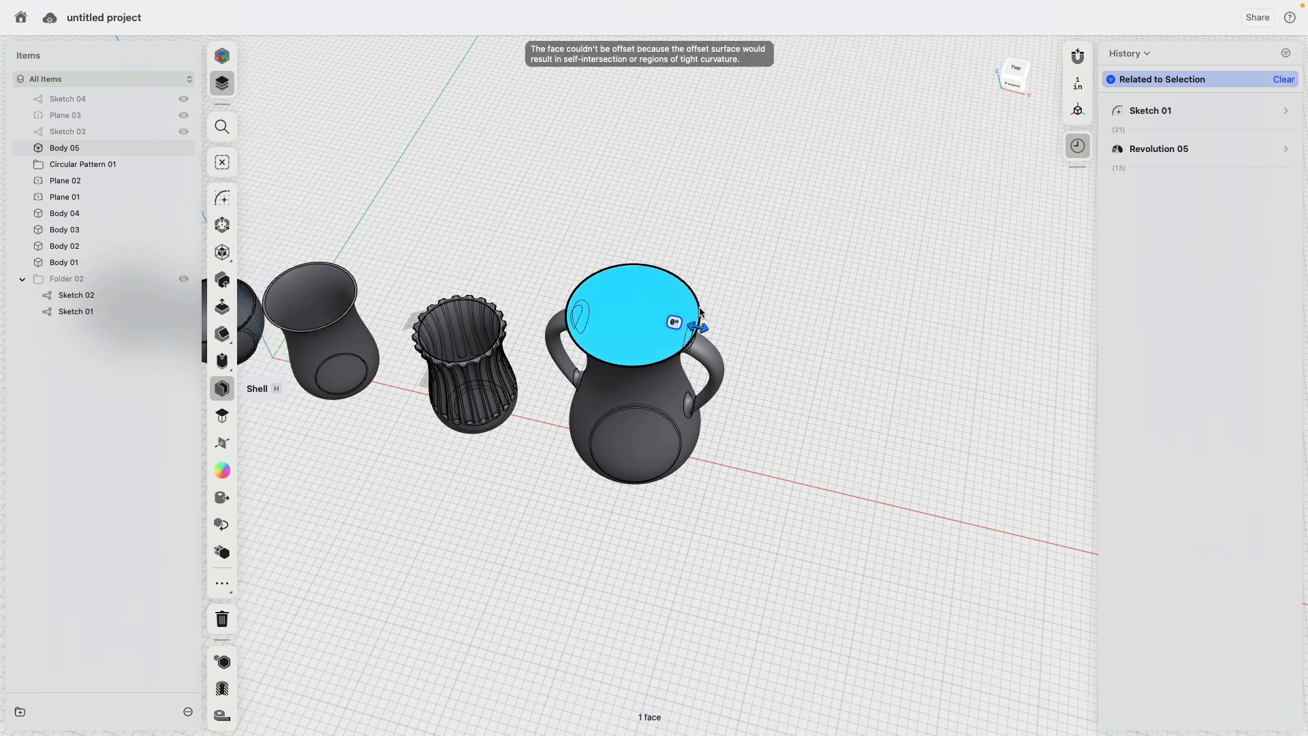
{"action": "type", "text": ".25"}
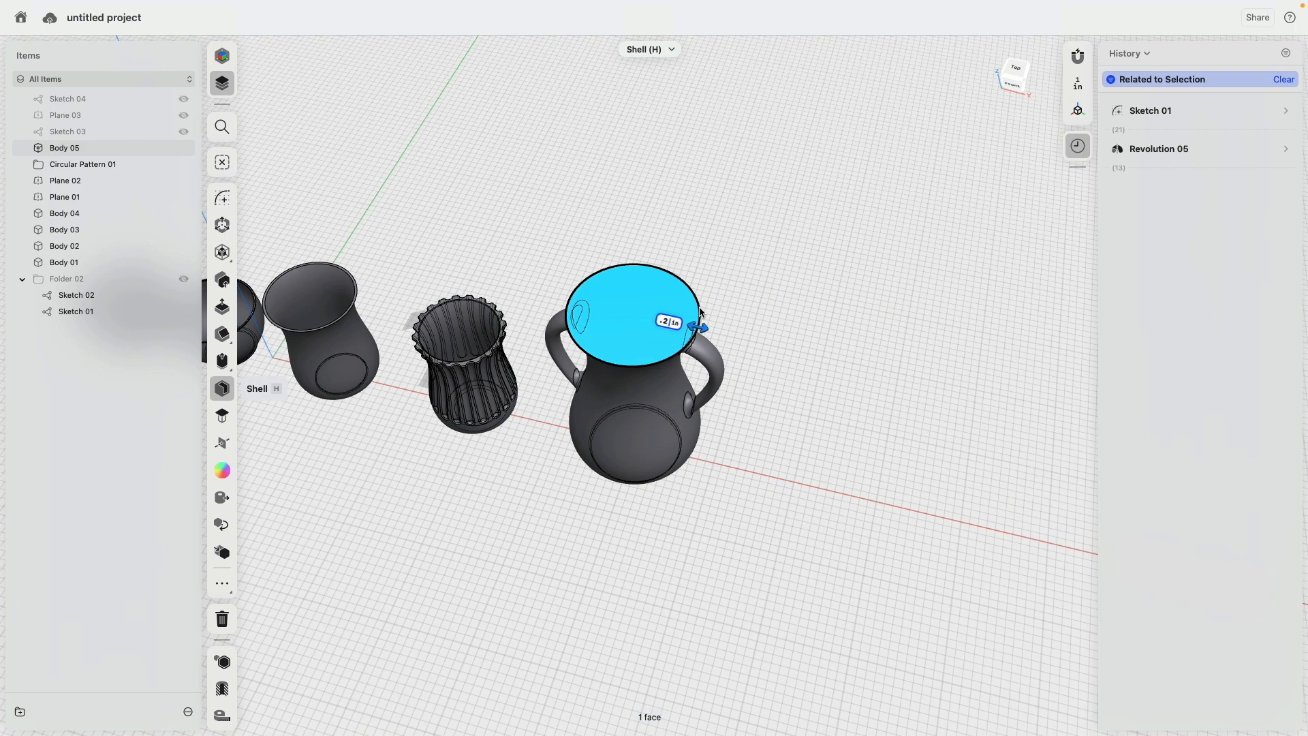
{"action": "key", "text": "Return"}
Step: Delete the recessed faces where the hollow handles open into the vase's interior wall, at their upper and lower ends
{"action": "scroll", "coordinate": [651, 302], "scroll_direction": "up", "scroll_amount": 10}
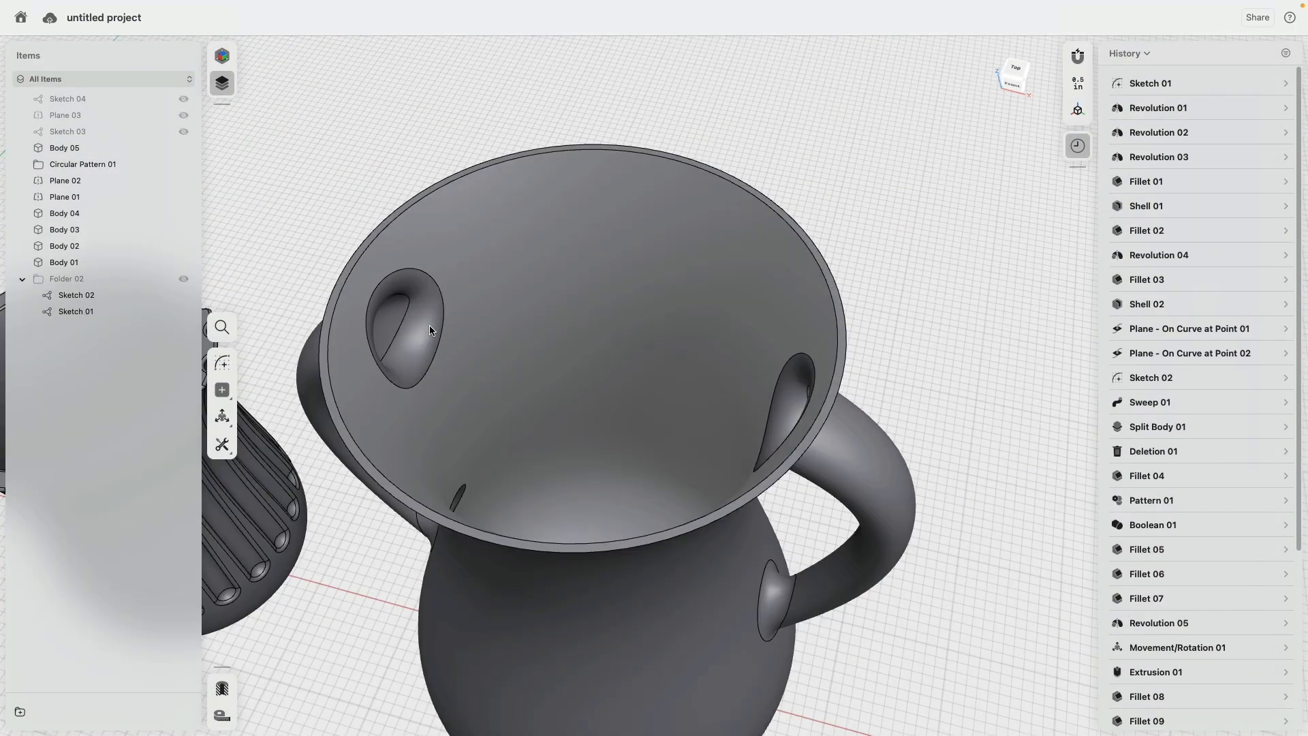
{"action": "left_click", "coordinate": [381, 321]}
{"action": "left_click", "coordinate": [414, 339]}
{"action": "right_click_drag", "start_coordinate": [538, 350], "coordinate": [856, 392]}
{"action": "left_click", "coordinate": [829, 304]}
{"action": "left_click", "coordinate": [845, 301]}
{"action": "scroll", "coordinate": [821, 409], "scroll_direction": "up", "scroll_amount": 10}
{"action": "left_click", "coordinate": [784, 433]}
{"action": "right_click_drag", "start_coordinate": [784, 433], "coordinate": [639, 455]}
{"action": "right_click_drag", "start_coordinate": [522, 432], "coordinate": [766, 531]}
{"action": "scroll", "coordinate": [763, 530], "scroll_direction": "down", "scroll_amount": 10}
{"action": "right_click_drag", "start_coordinate": [674, 426], "coordinate": [572, 437]}
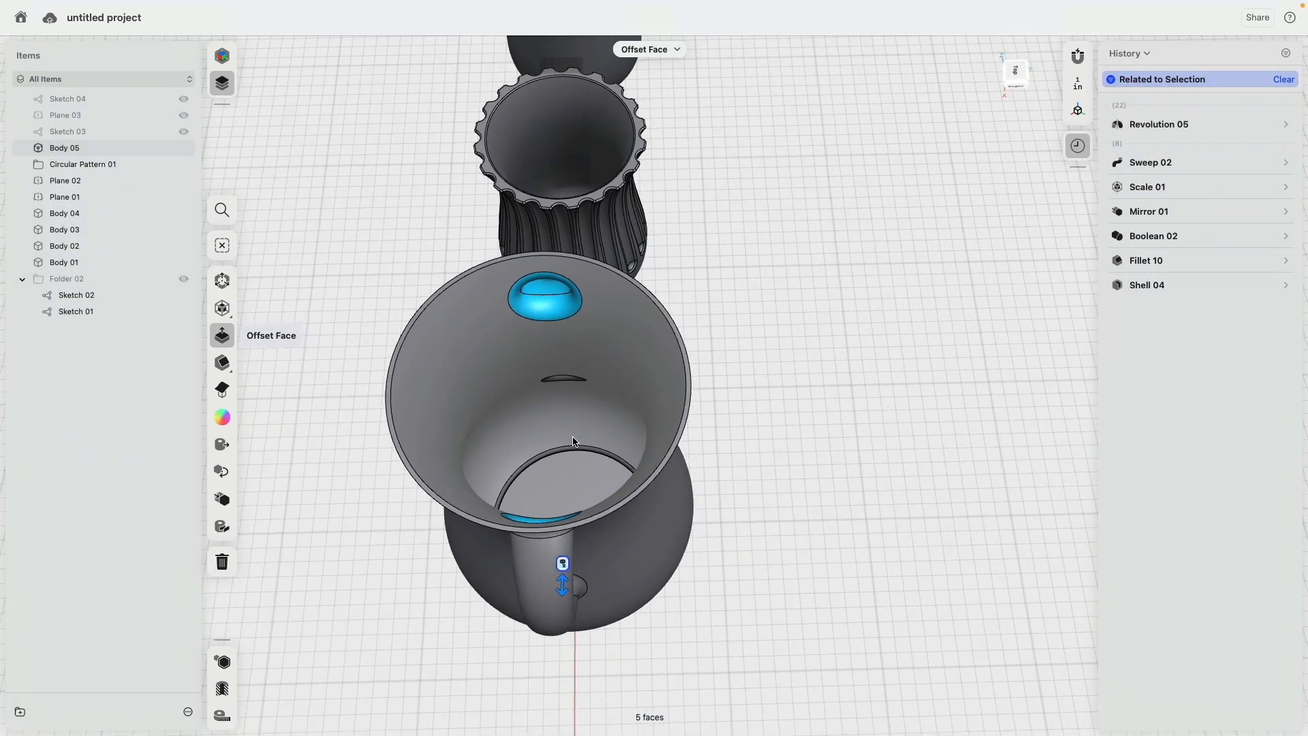
{"action": "scroll", "coordinate": [564, 403], "scroll_direction": "up", "scroll_amount": 10}
{"action": "right_click_drag", "start_coordinate": [576, 380], "coordinate": [583, 370]}
{"action": "left_click", "coordinate": [587, 370]}
{"action": "scroll", "coordinate": [590, 382], "scroll_direction": "down", "scroll_amount": 10}
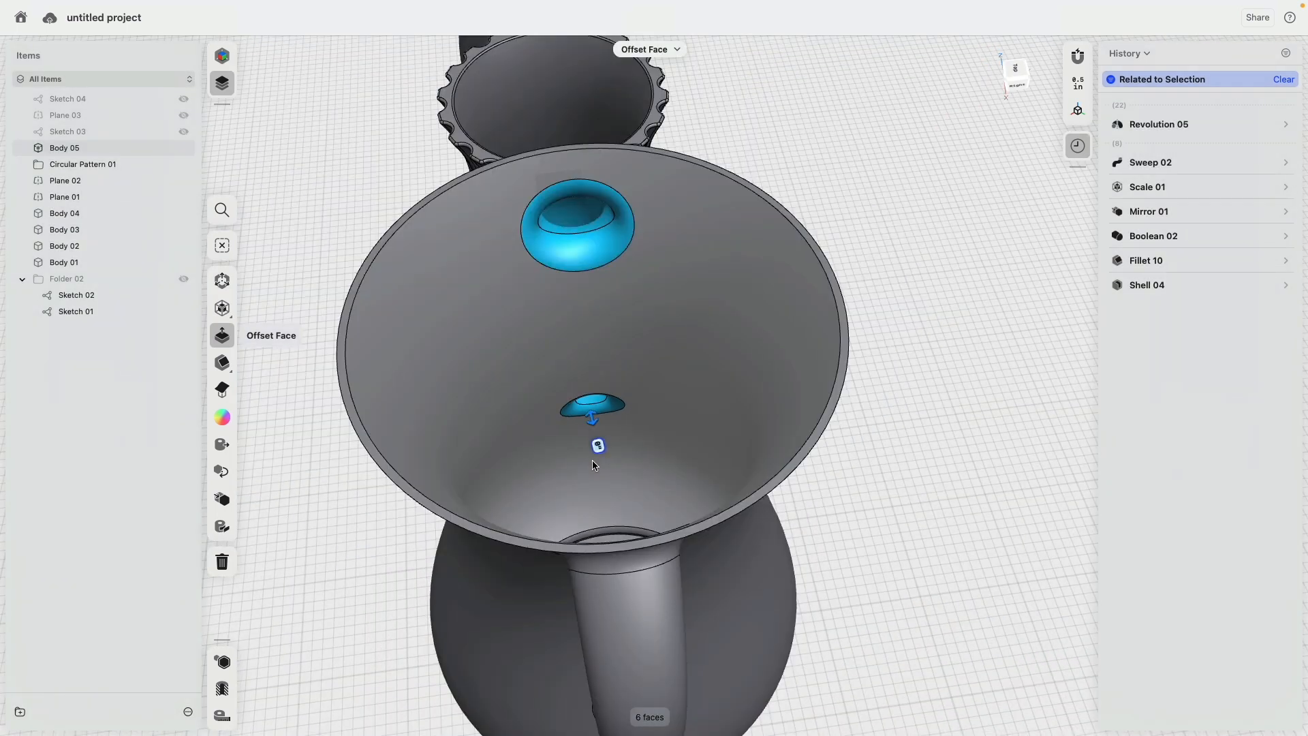
{"action": "key", "text": "Escape"}
Step: Delete the Shell 04 and Deletion 02 steps from the two-handled vase's history
{"action": "right_click_drag", "start_coordinate": [352, 447], "coordinate": [527, 465]}
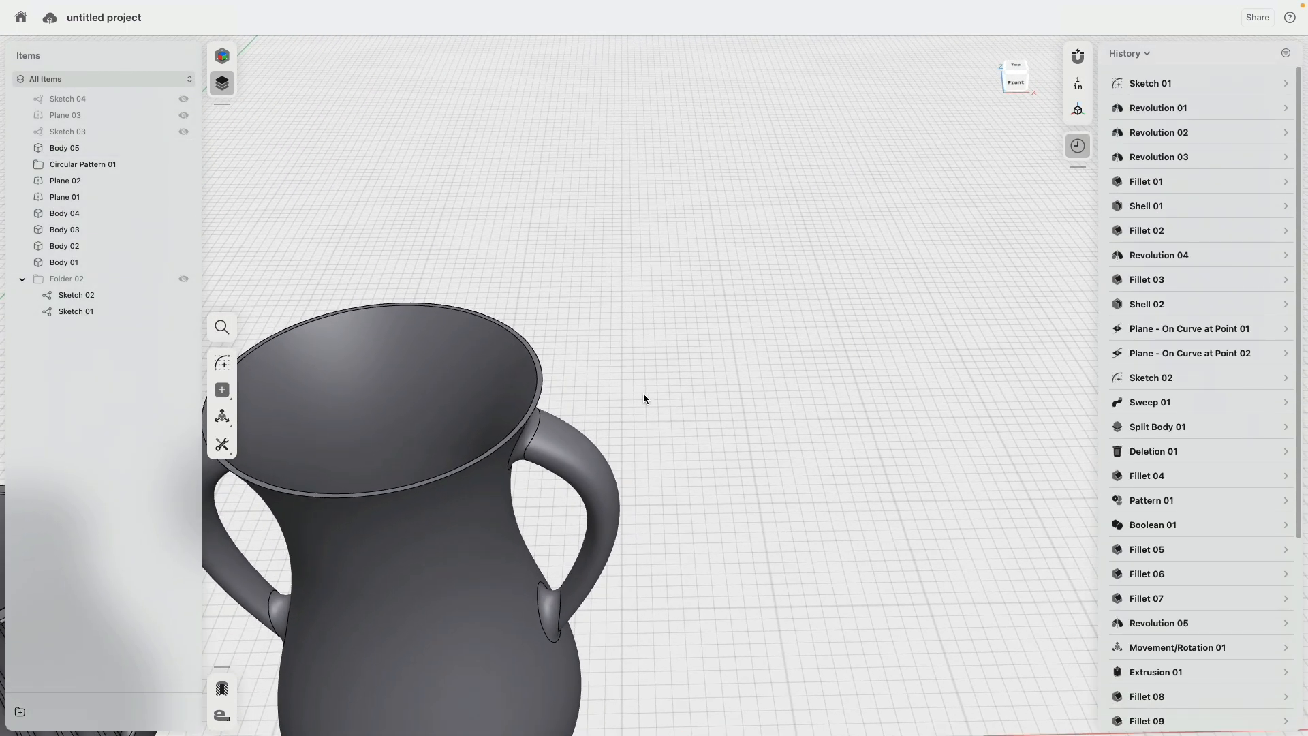
{"action": "middle_click_drag", "start_coordinate": [643, 394], "coordinate": [871, 277]}
{"action": "scroll", "coordinate": [875, 339], "scroll_direction": "down", "scroll_amount": 3}
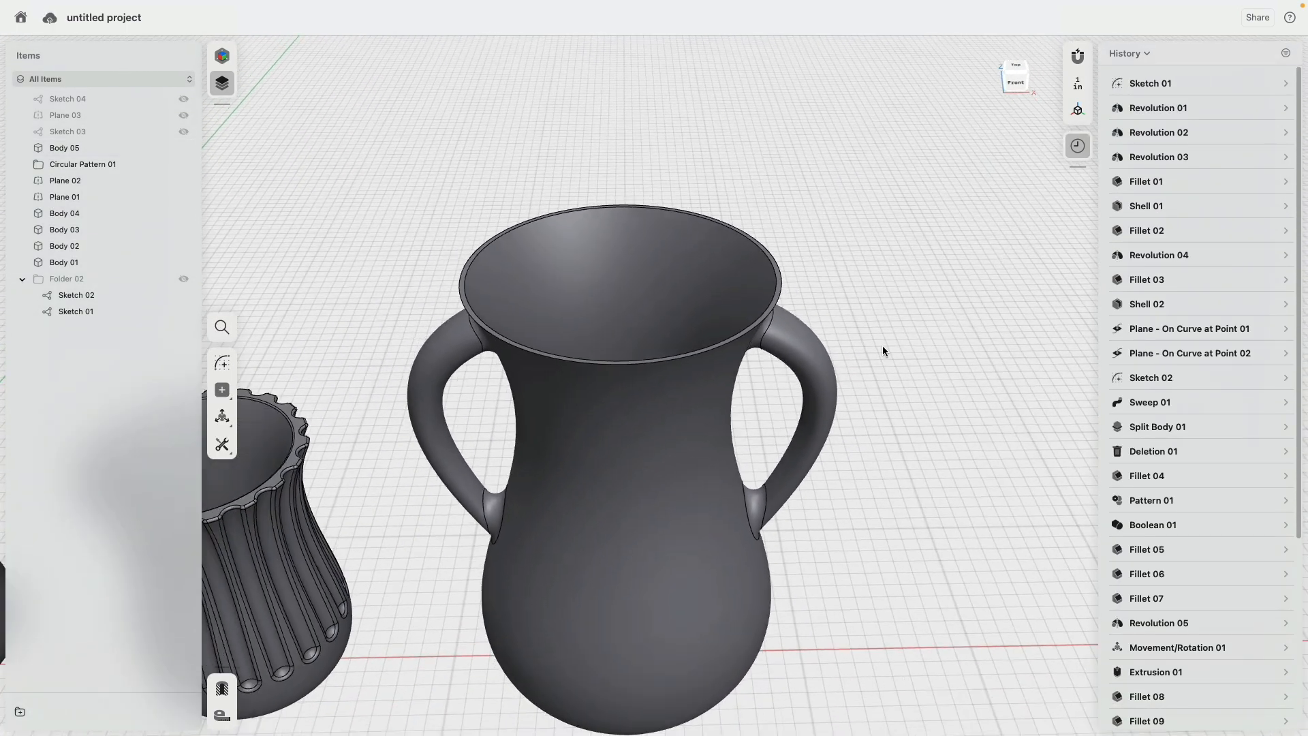
{"action": "scroll", "coordinate": [1213, 470], "scroll_direction": "down", "scroll_amount": 5}
{"action": "scroll", "coordinate": [1211, 474], "scroll_direction": "down", "scroll_amount": 1}
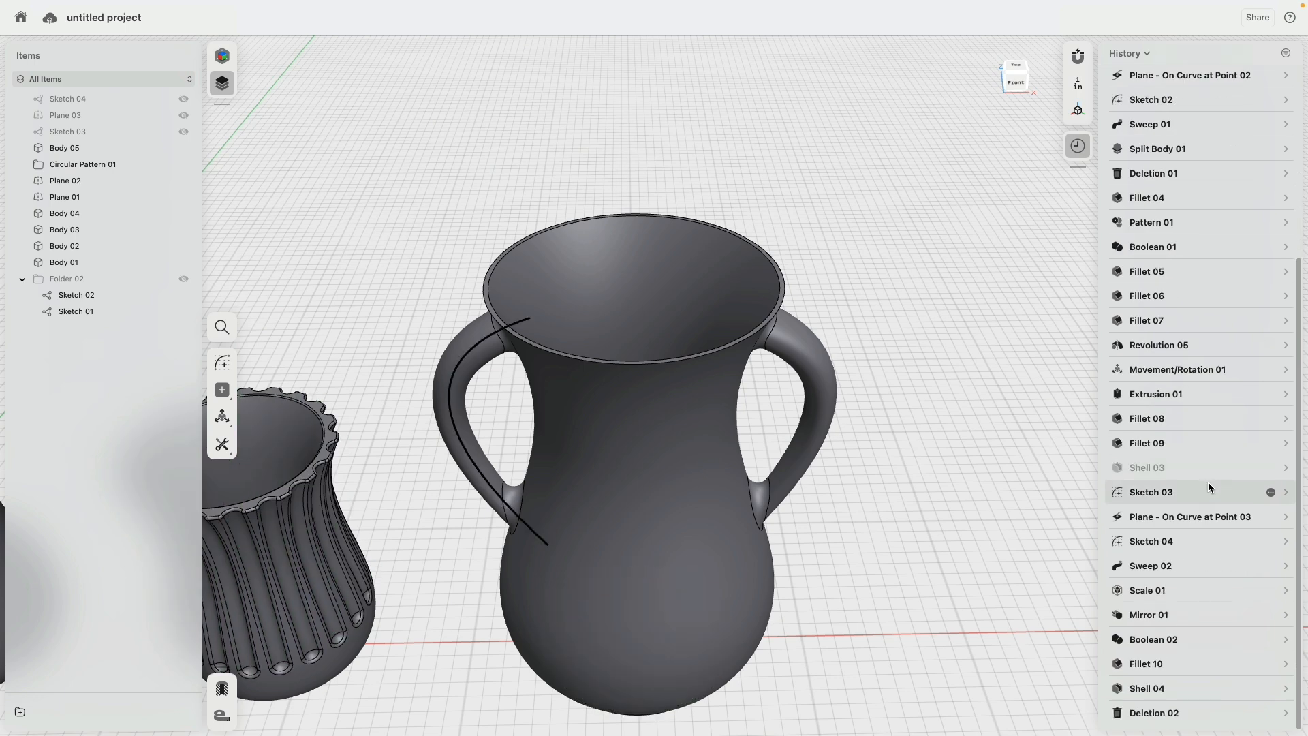
{"action": "left_click", "coordinate": [1167, 713]}
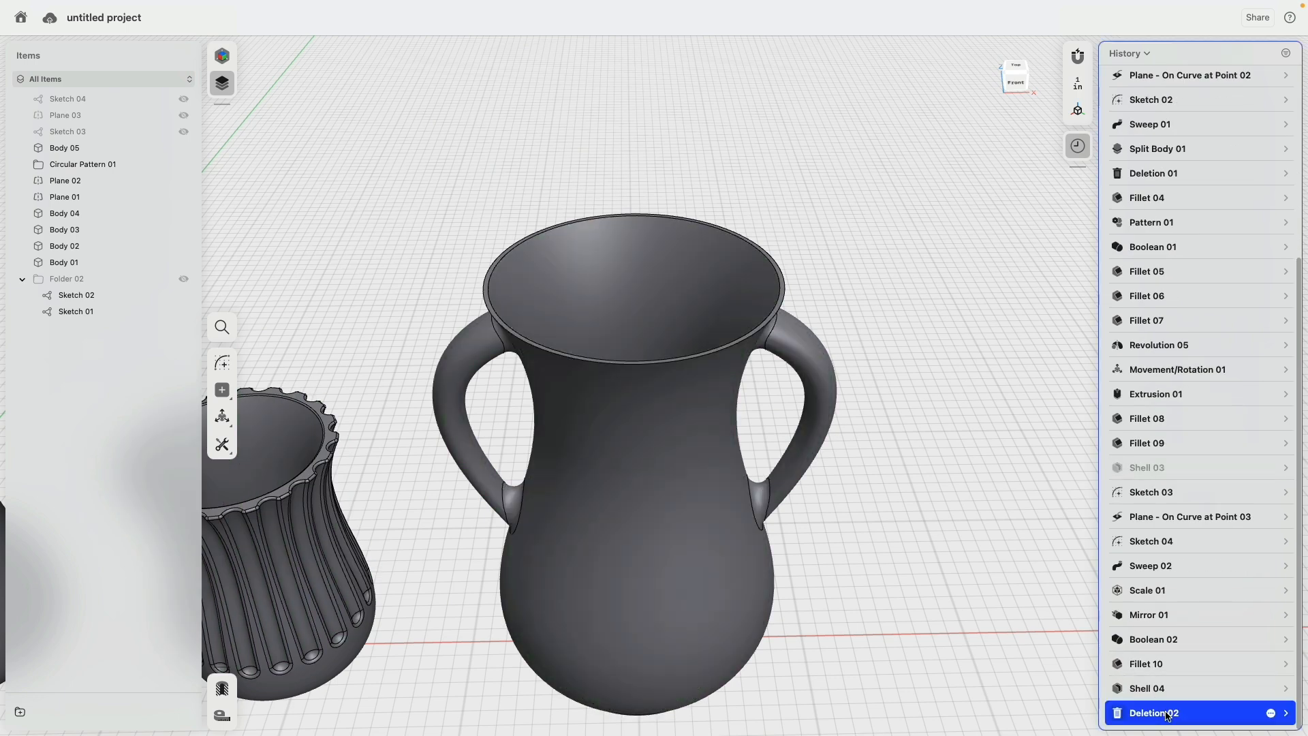
{"action": "left_click", "coordinate": [1141, 689], "text": "shift"}
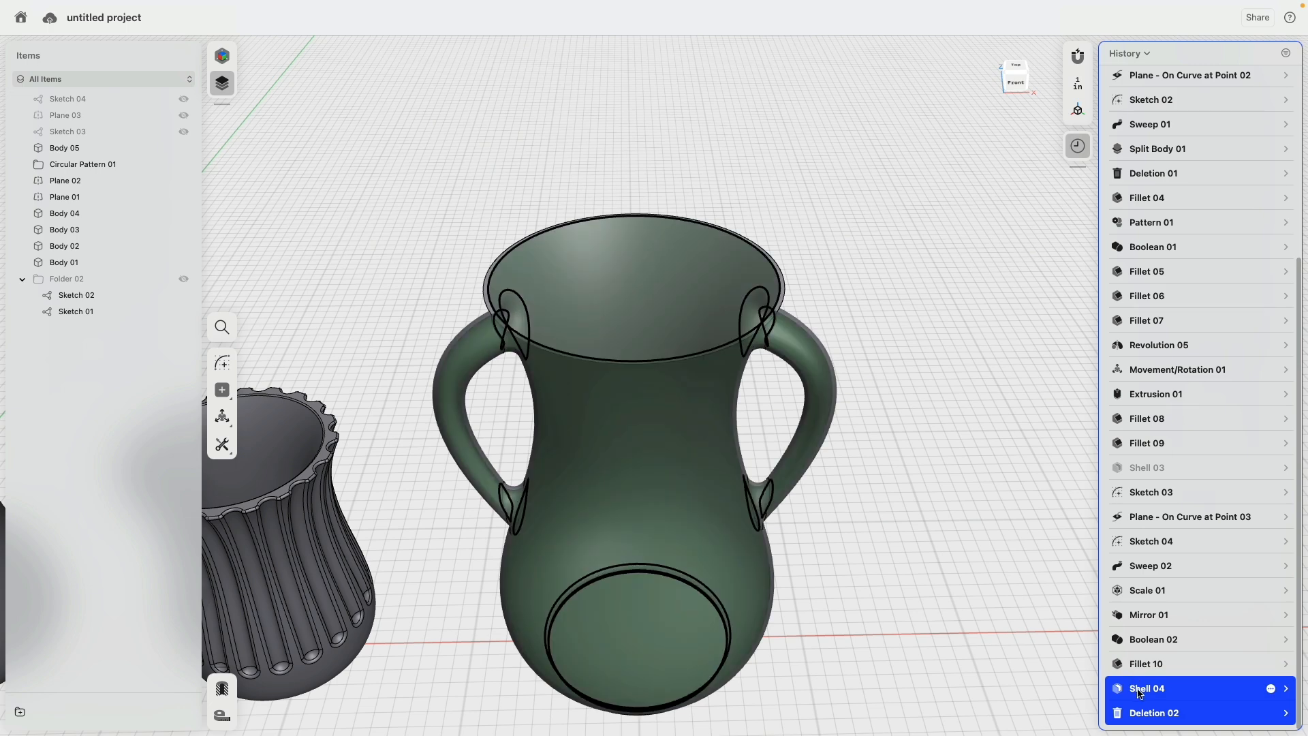
{"action": "right_click", "coordinate": [1141, 691]}
{"action": "left_click", "coordinate": [1151, 696]}
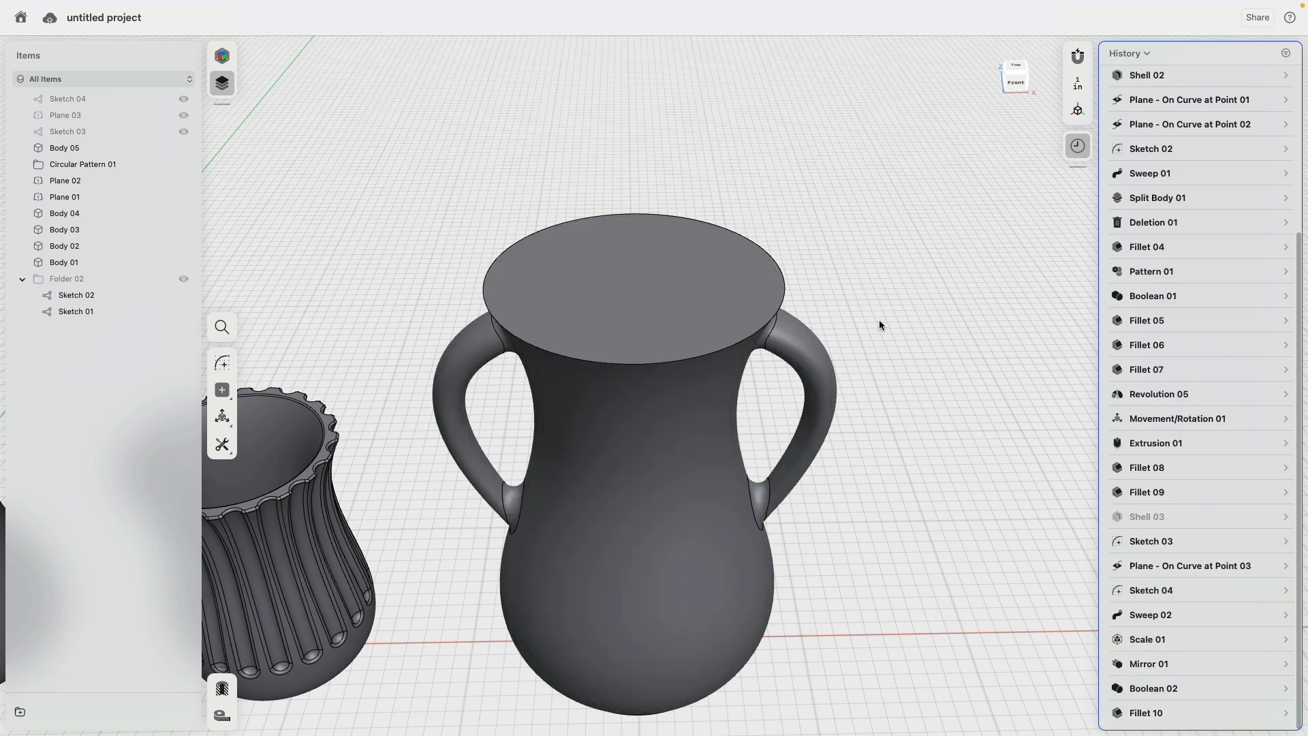
Step: Place a copy of the solid two-handled vase beside the original, along the red X axis on the side away from the fluted vase
{"action": "scroll", "coordinate": [905, 371], "scroll_direction": "down", "scroll_amount": 5}
{"action": "double_click", "coordinate": [752, 494]}
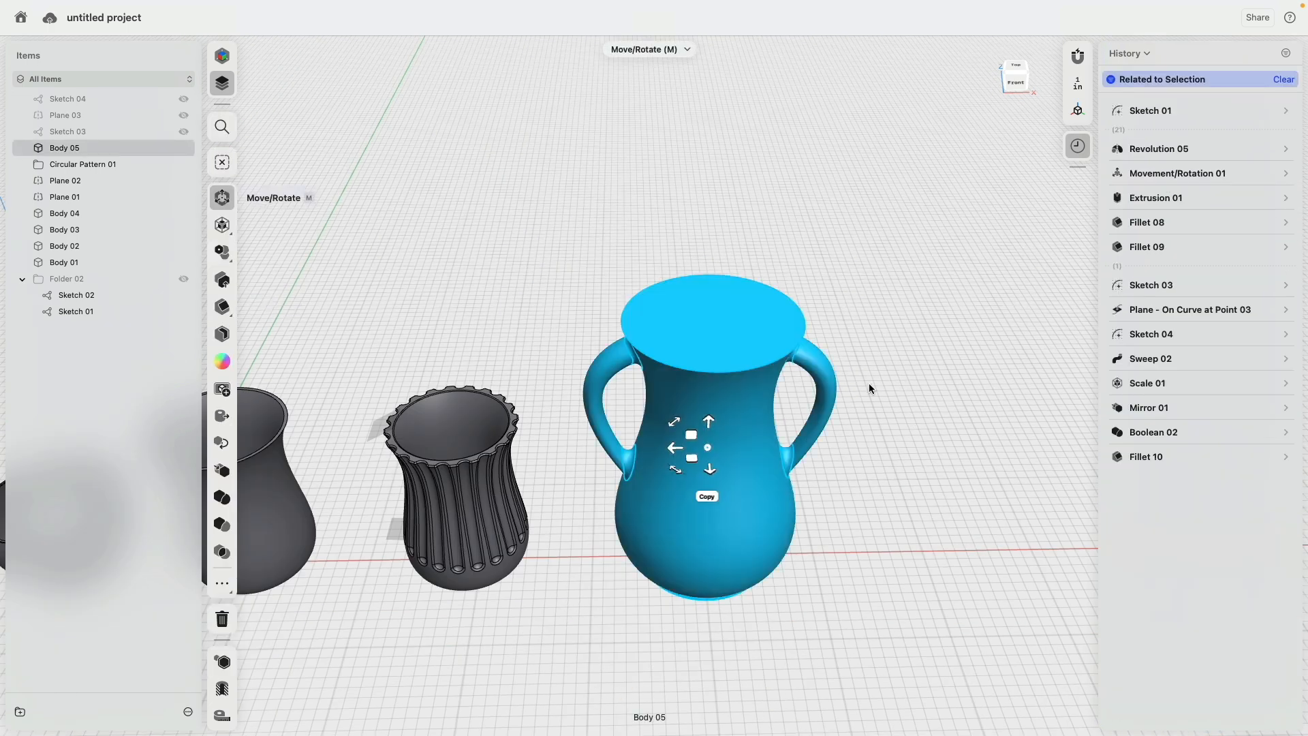
{"action": "middle_click_drag", "start_coordinate": [869, 388], "coordinate": [712, 335]}
{"action": "left_click", "coordinate": [550, 441]}
{"action": "left_click", "coordinate": [583, 395]}
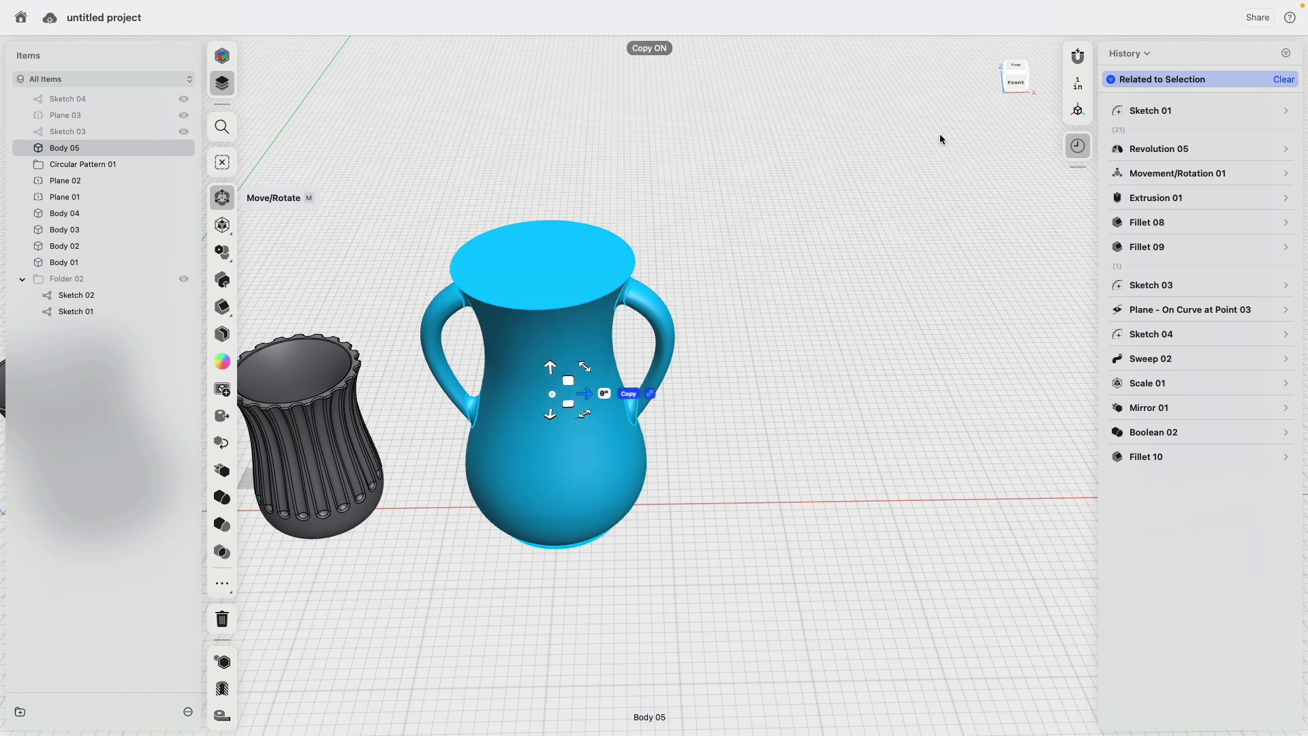
{"action": "left_click", "coordinate": [1015, 82]}
{"action": "left_click_drag", "start_coordinate": [578, 454], "coordinate": [938, 451]}
{"action": "left_click", "coordinate": [840, 210]}
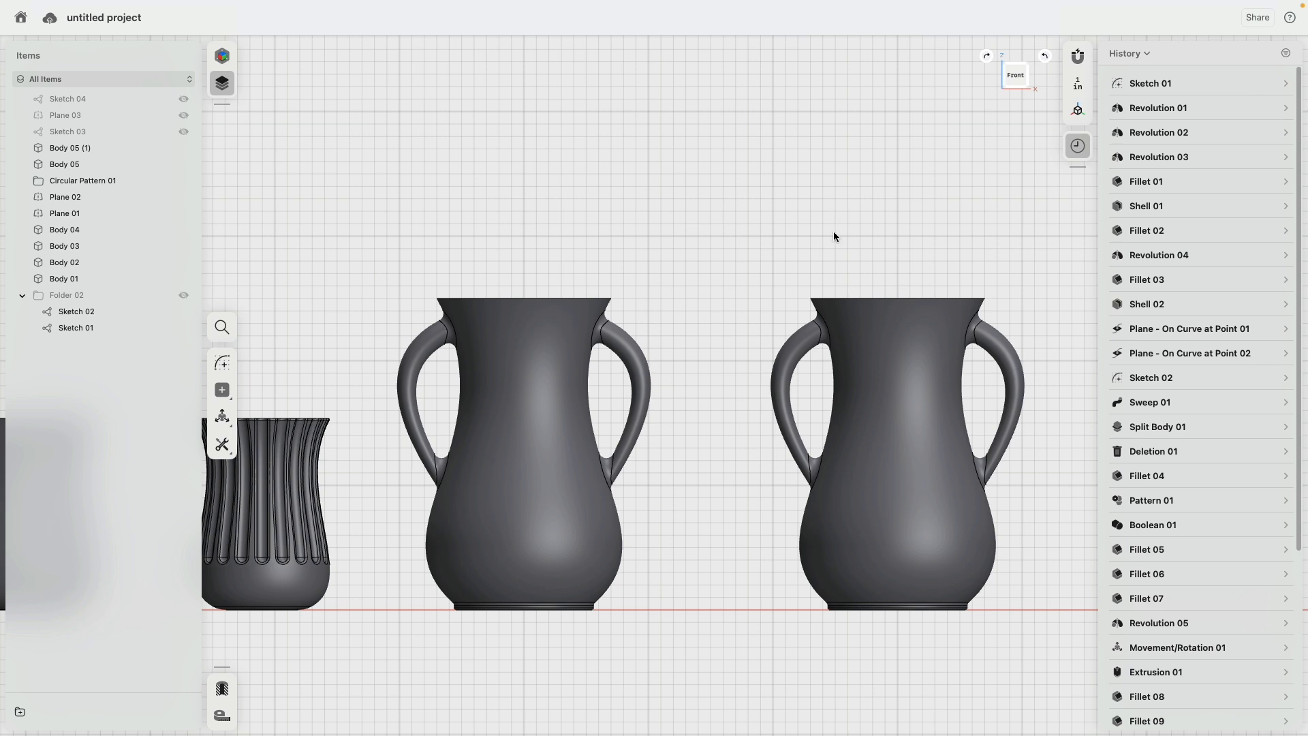
Step: Sketch an 8 in diameter circle on the copied vase's top face, centred on its front-to-back midline and overlapping the front rim
{"action": "right_click_drag", "start_coordinate": [832, 231], "coordinate": [691, 347]}
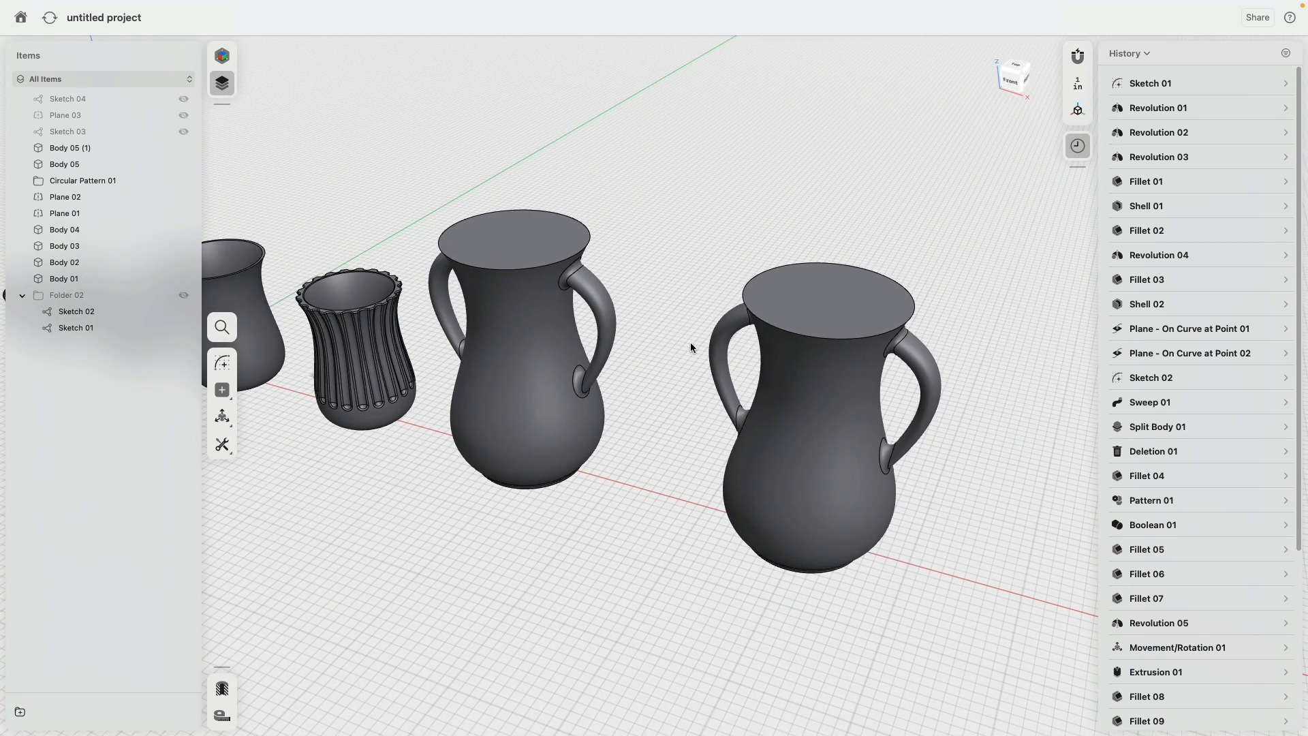
{"action": "left_click", "coordinate": [816, 293]}
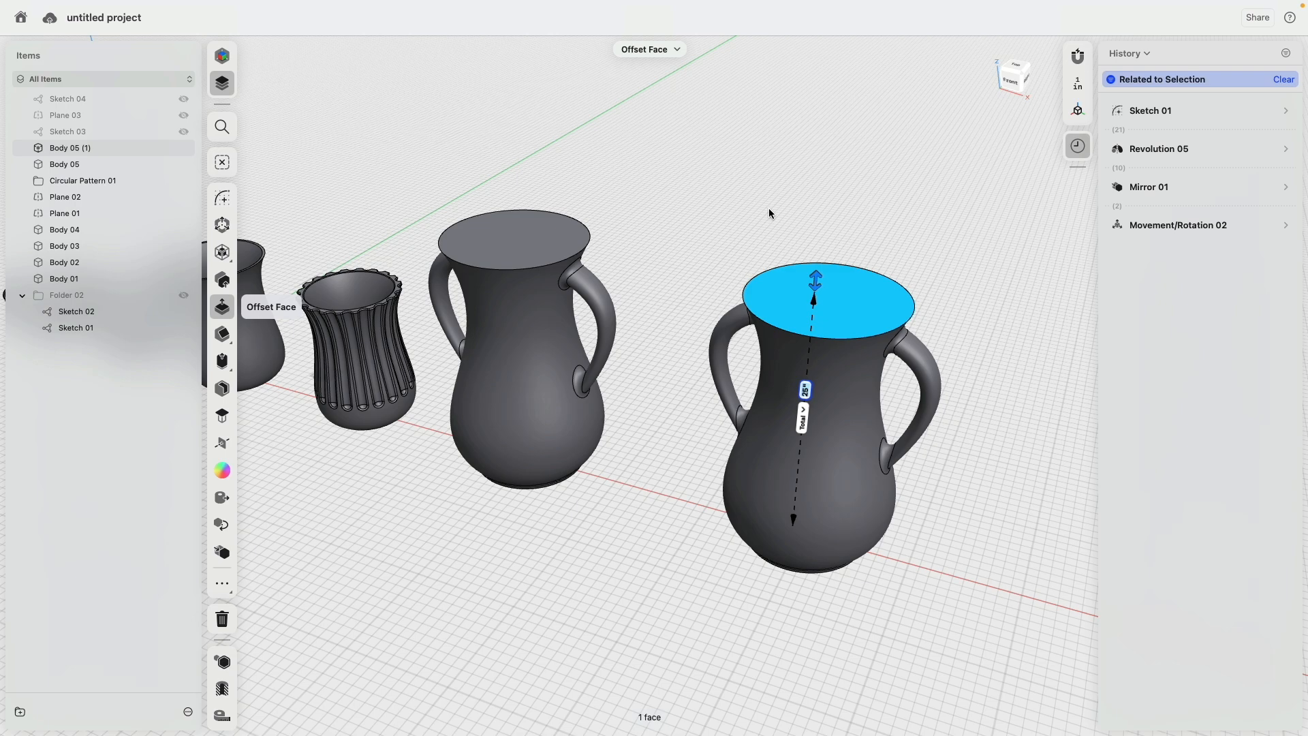
{"action": "left_click", "coordinate": [230, 203]}
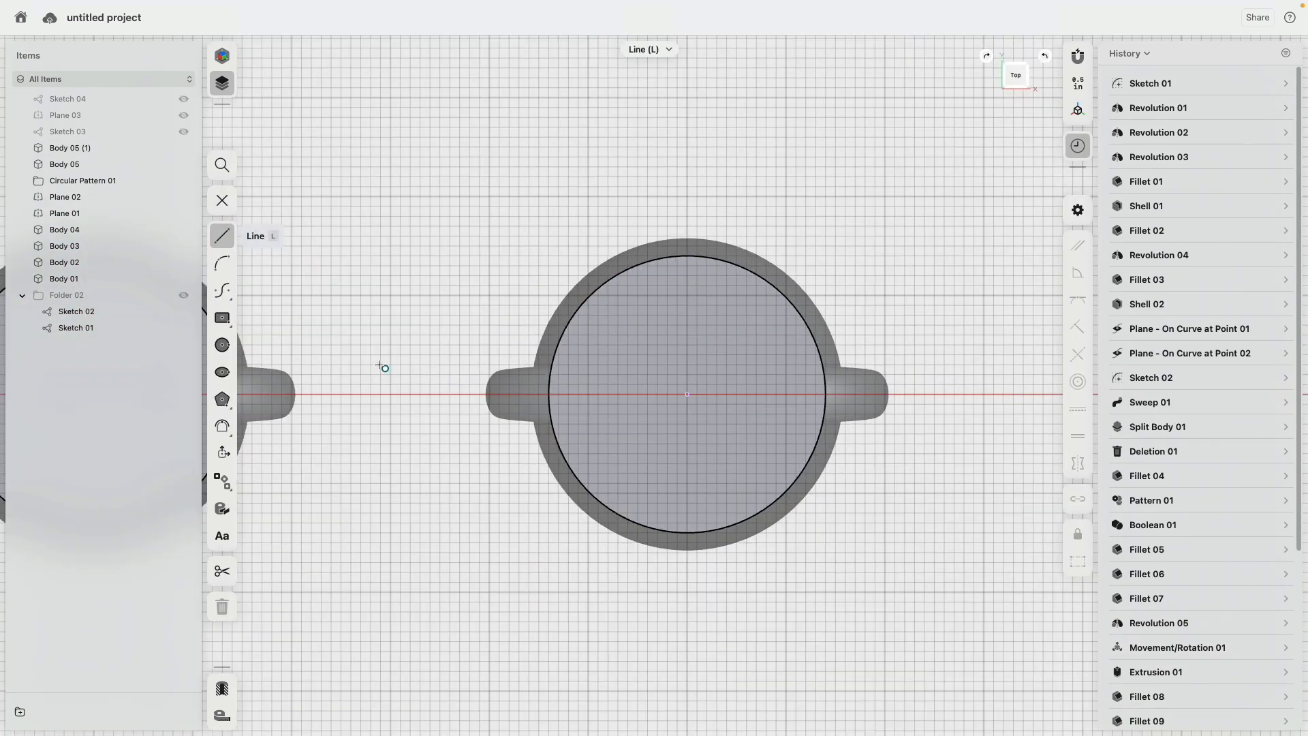
{"action": "mouse_move", "coordinate": [408, 356]}
{"action": "middle_mouse_down"}
{"action": "mouse_move", "coordinate": [379, 266]}
{"action": "mouse_move", "coordinate": [343, 228]}
{"action": "middle_mouse_up"}
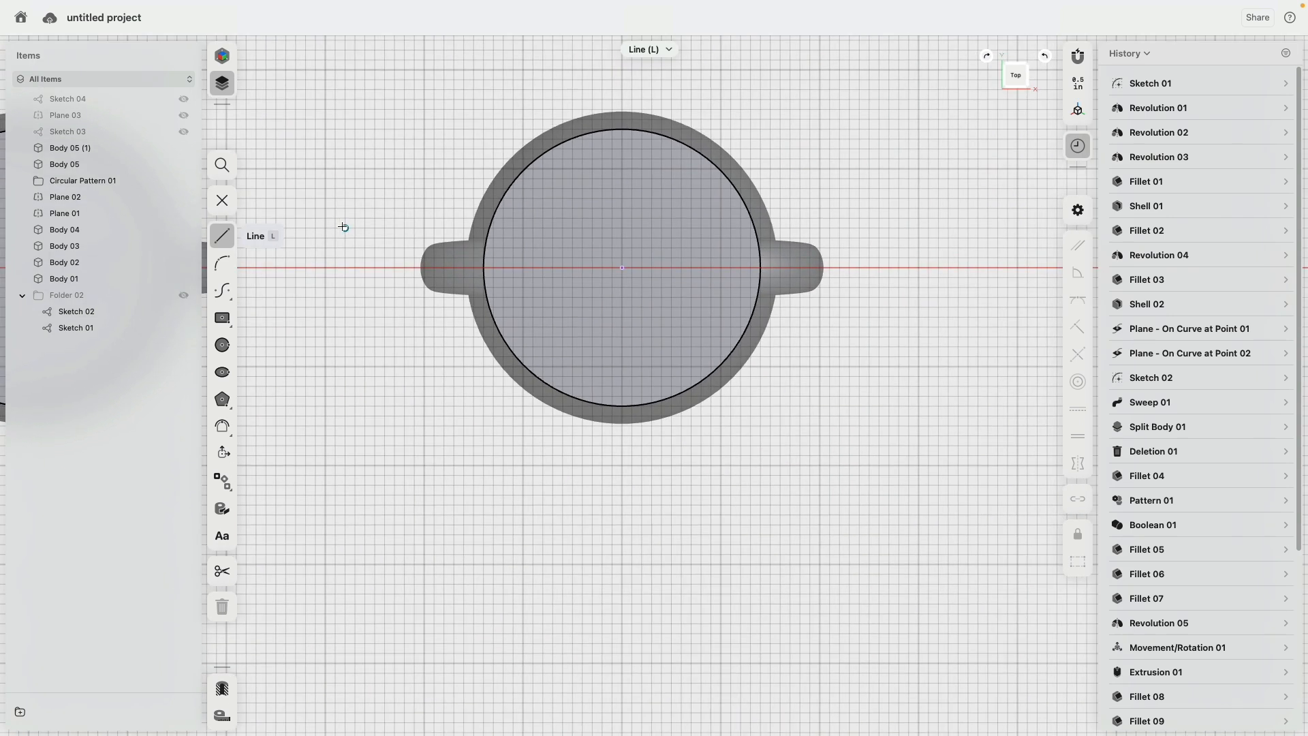
{"action": "left_click", "coordinate": [224, 346]}
{"action": "left_click", "coordinate": [622, 367]}
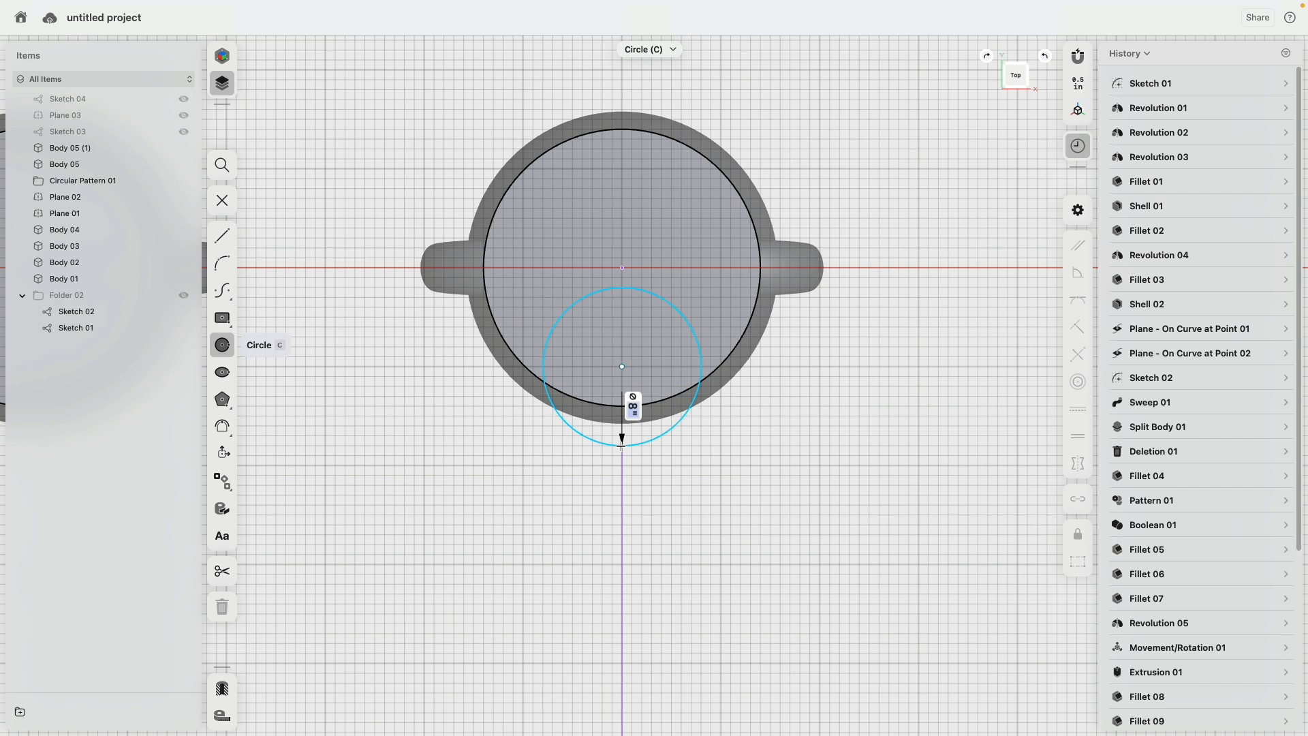
{"action": "left_click", "coordinate": [621, 446]}
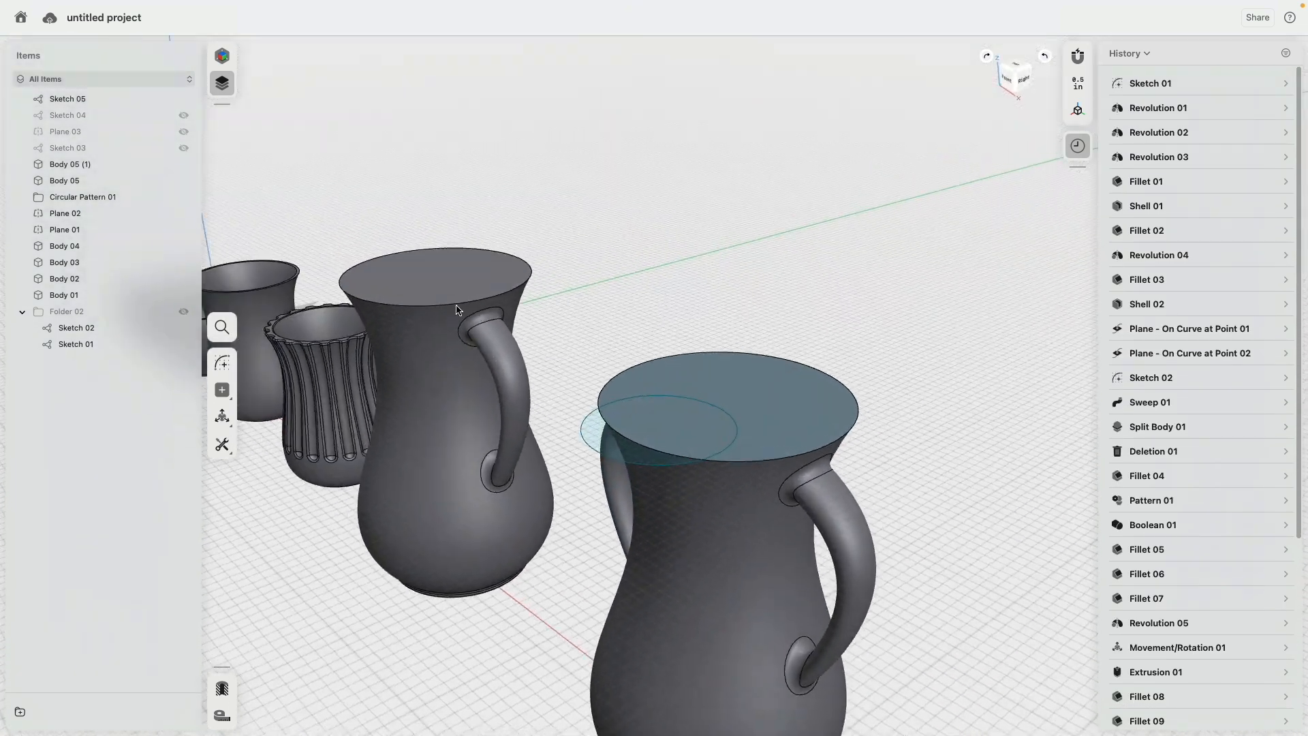
Step: Extrude the whole circle about 6.125 in downward from the copied vase's rim as a separate new body
{"action": "right_click_drag", "start_coordinate": [457, 310], "coordinate": [451, 319]}
{"action": "left_click", "coordinate": [621, 457]}
{"action": "left_click", "coordinate": [648, 429]}
{"action": "middle_click_drag", "start_coordinate": [614, 425], "coordinate": [550, 278]}
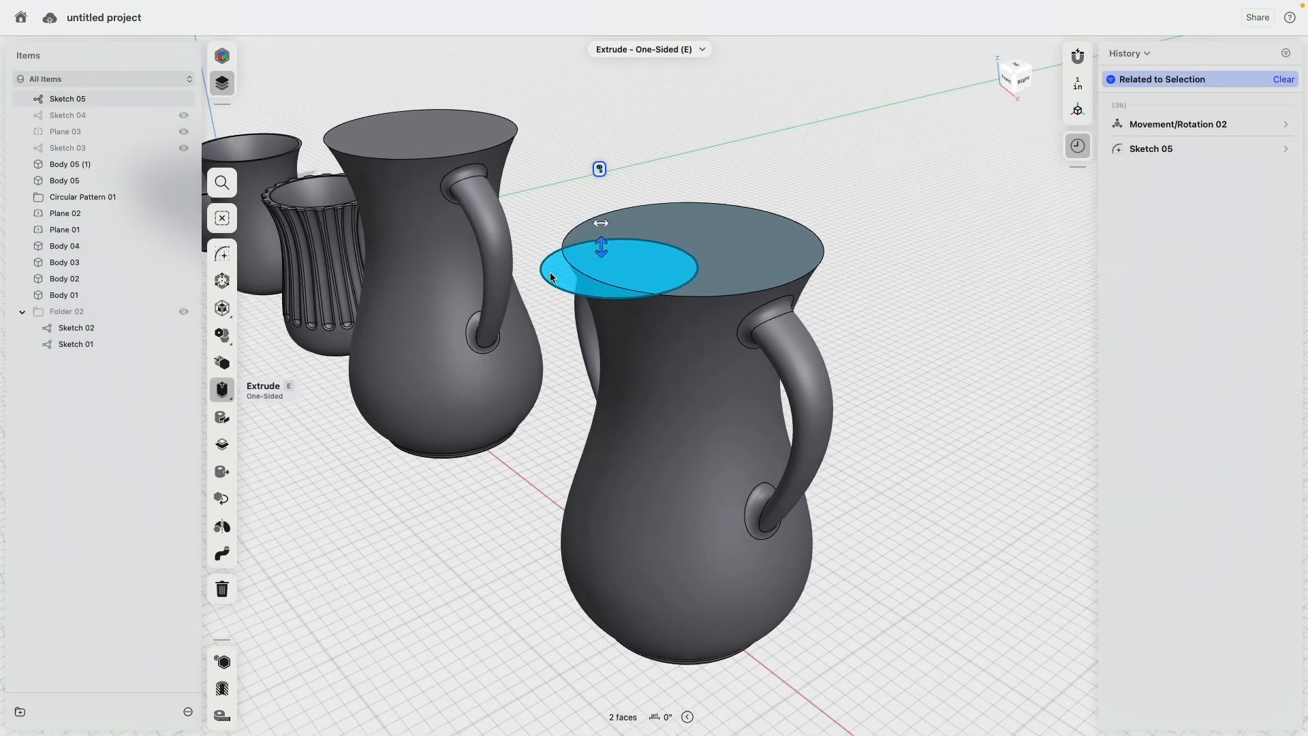
{"action": "left_click_drag", "start_coordinate": [601, 245], "coordinate": [604, 365]}
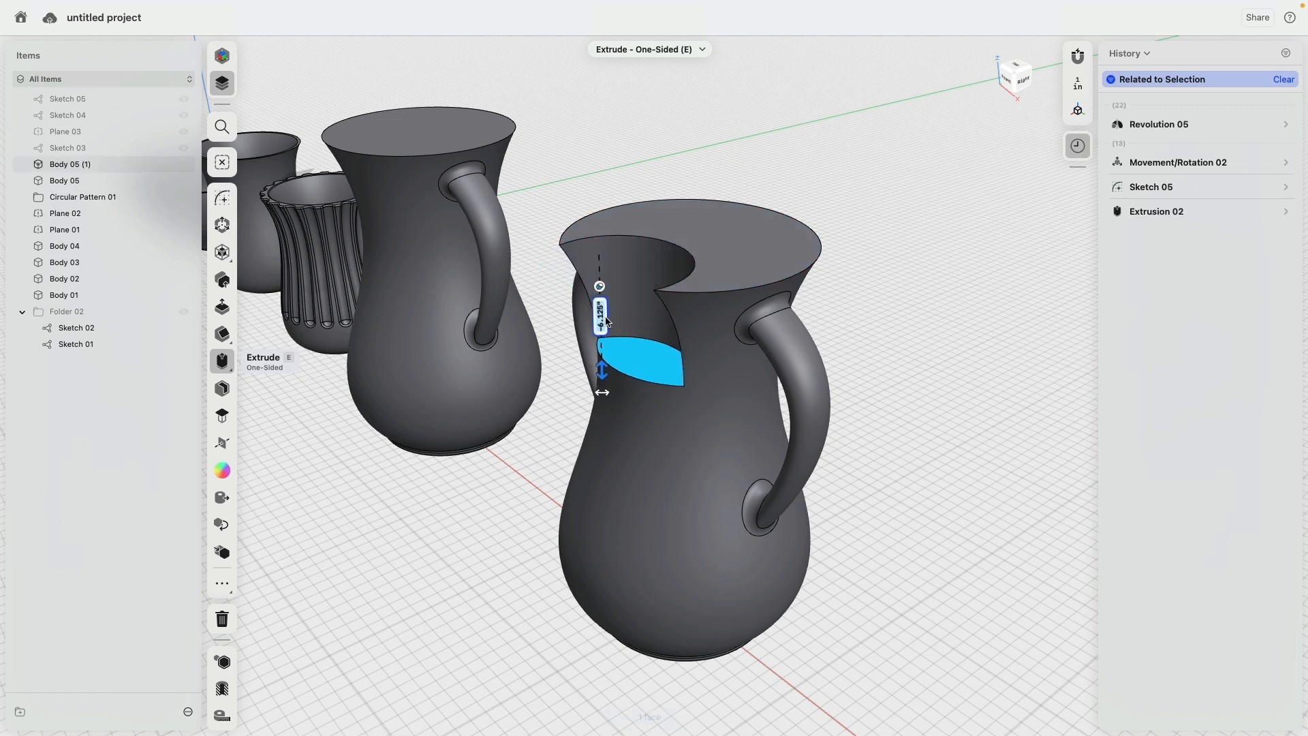
{"action": "left_click", "coordinate": [599, 287]}
{"action": "left_click", "coordinate": [622, 226]}
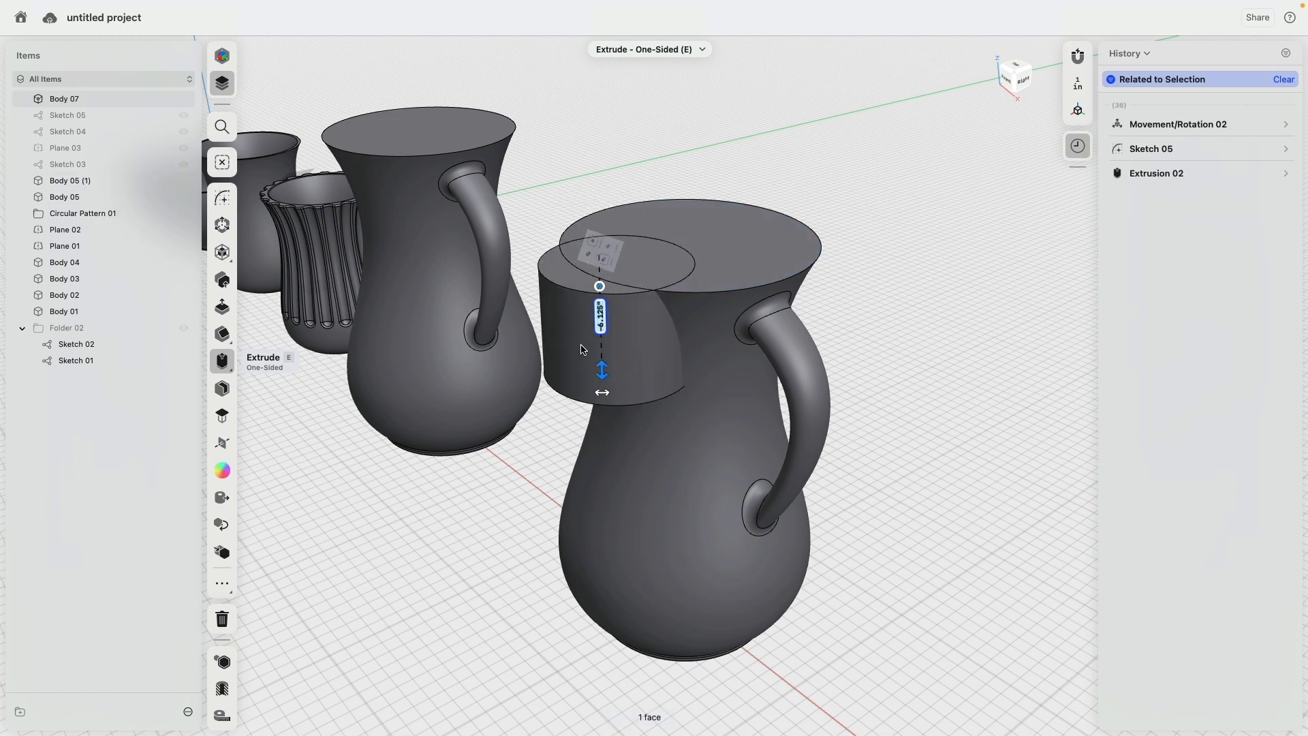
Step: Move the bottom face of the extruded cylinder inward toward the vase so the spout body slopes into the neck
{"action": "right_click_drag", "start_coordinate": [554, 443], "coordinate": [566, 306]}
{"action": "left_click", "coordinate": [476, 302]}
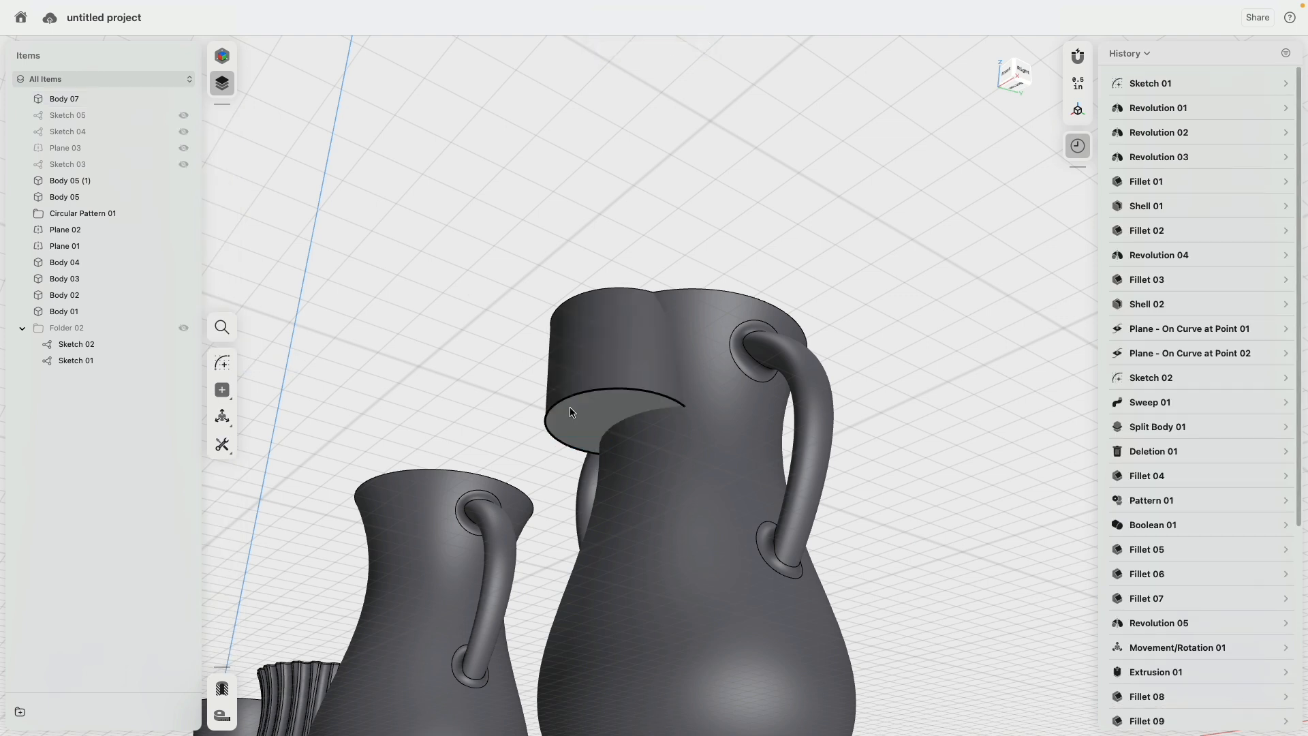
{"action": "left_click", "coordinate": [571, 411]}
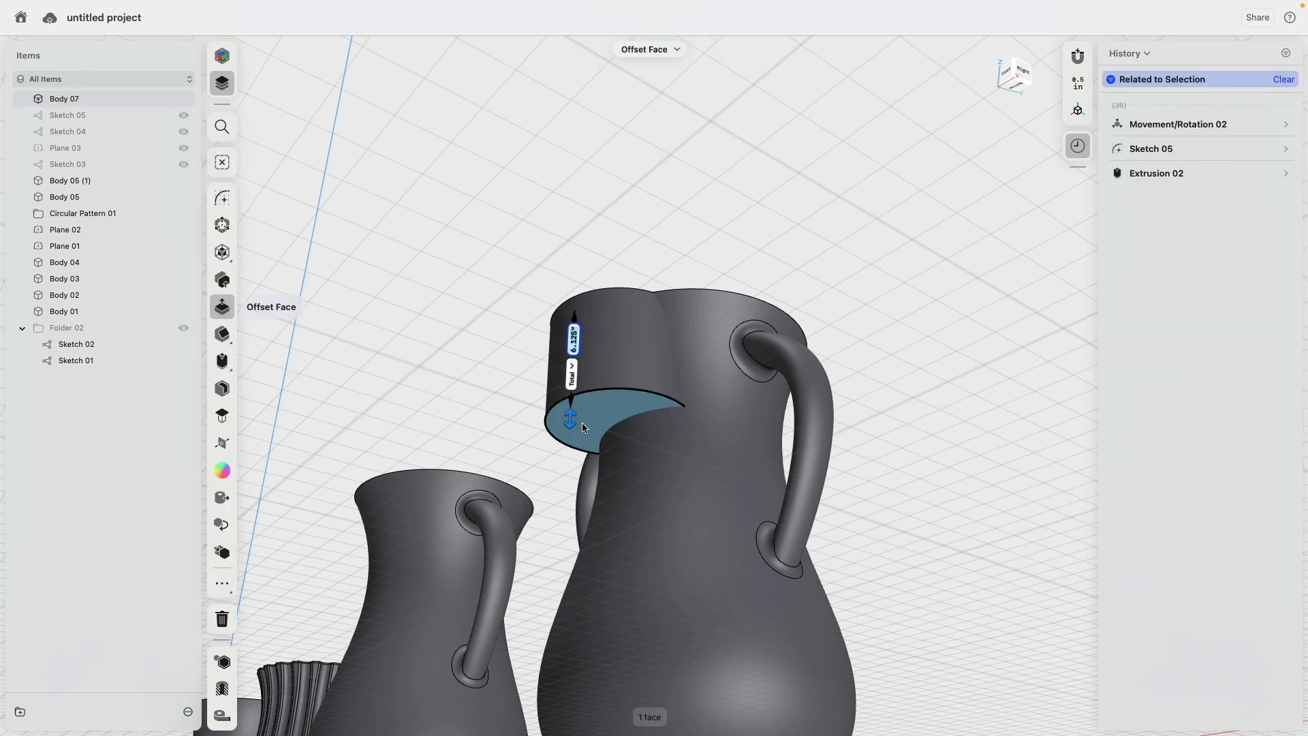
{"action": "left_click", "coordinate": [224, 227]}
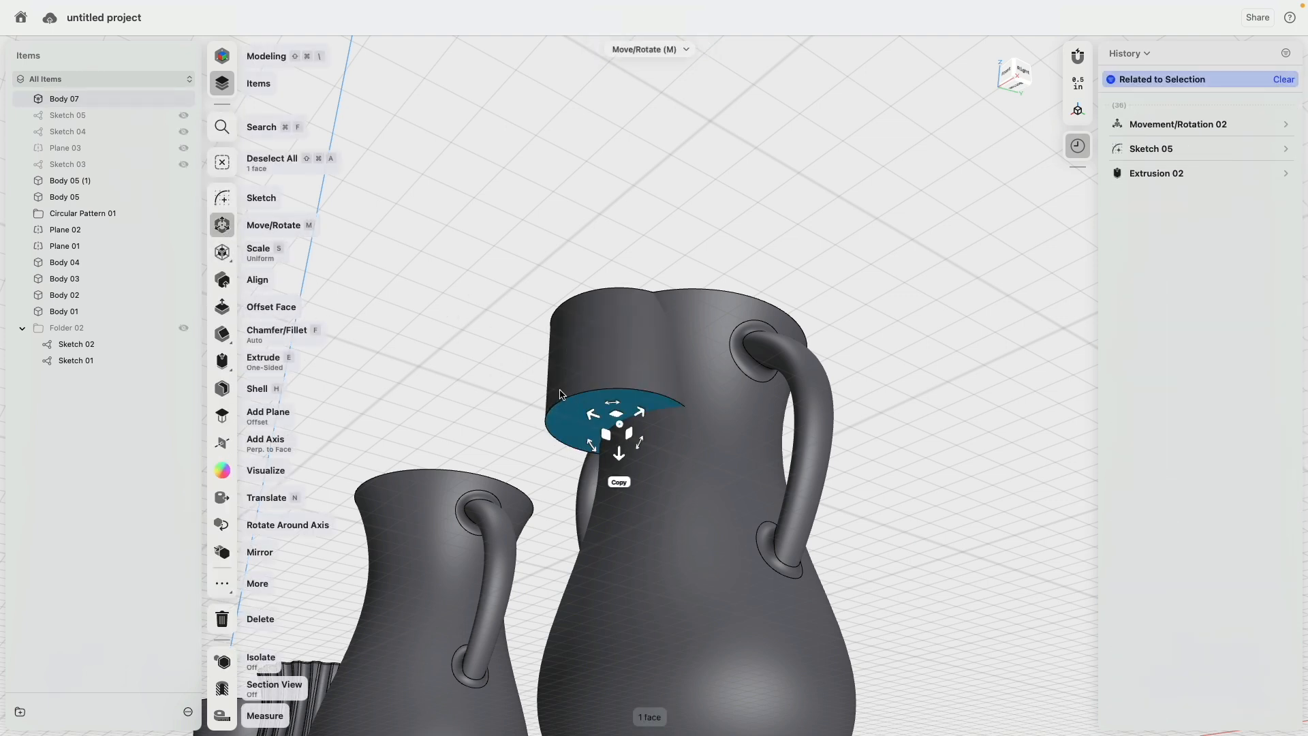
{"action": "mouse_move", "coordinate": [594, 416]}
{"action": "left_mouse_down"}
{"action": "mouse_move", "coordinate": [609, 422]}
{"action": "mouse_move", "coordinate": [583, 398]}
{"action": "left_mouse_up"}
{"action": "right_click_drag", "start_coordinate": [472, 349], "coordinate": [582, 403]}
{"action": "left_click", "coordinate": [857, 275]}
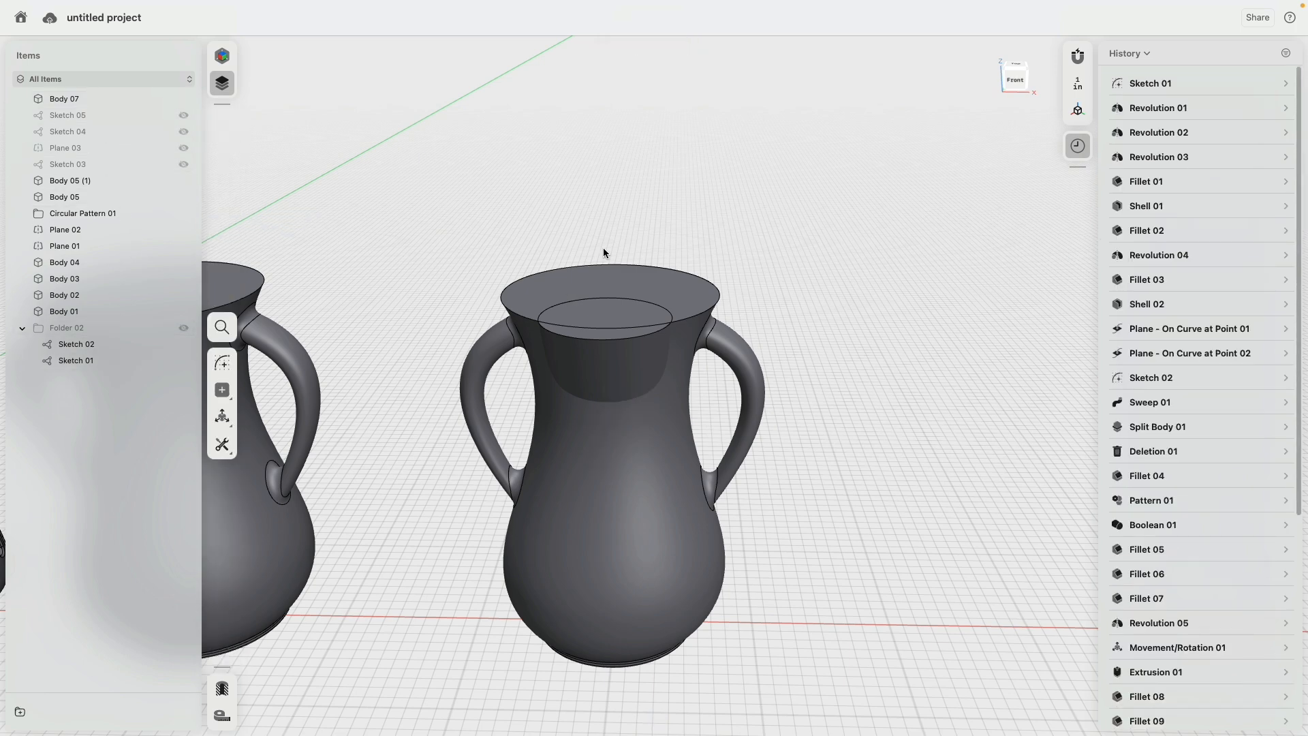
Step: Edit the spout circle in Sketch 05, setting its diameter to 4 in and moving its centre outward to the vase's front rim
{"action": "scroll", "coordinate": [1203, 603], "scroll_direction": "down", "scroll_amount": 5}
{"action": "left_click", "coordinate": [1199, 664]}
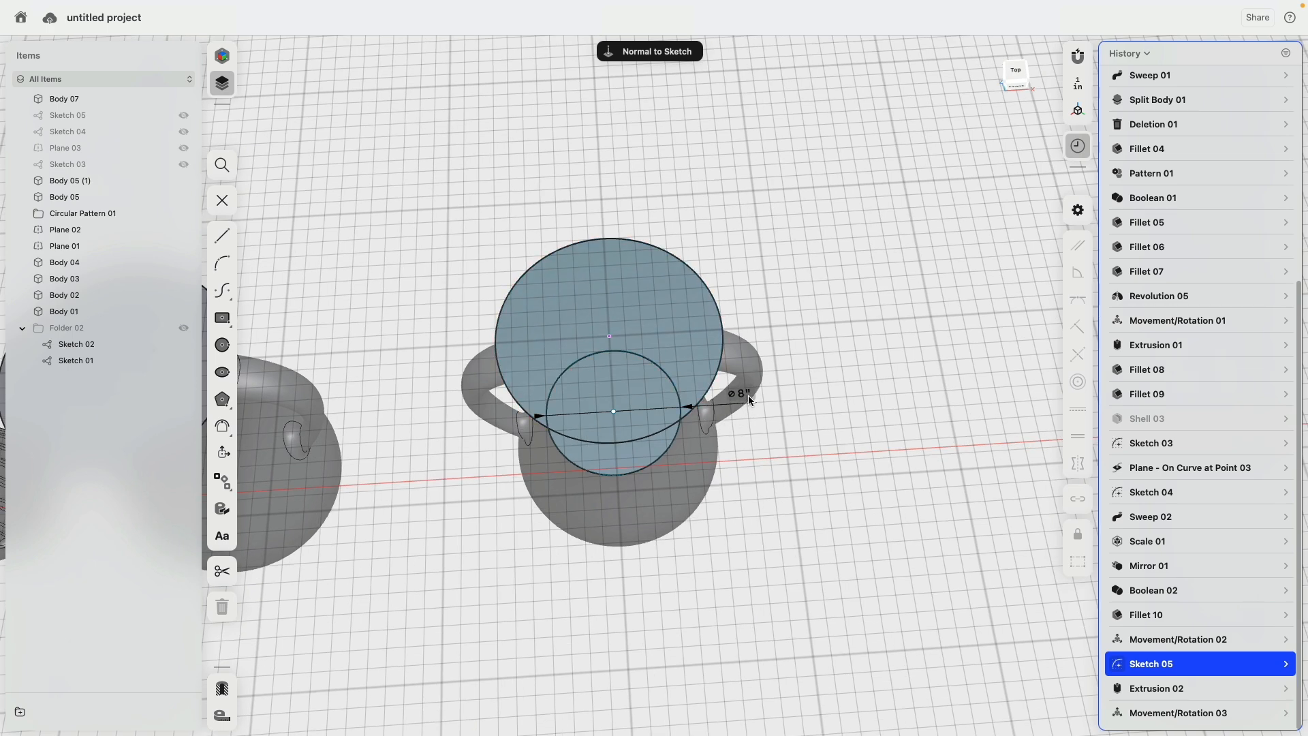
{"action": "left_click", "coordinate": [748, 395]}
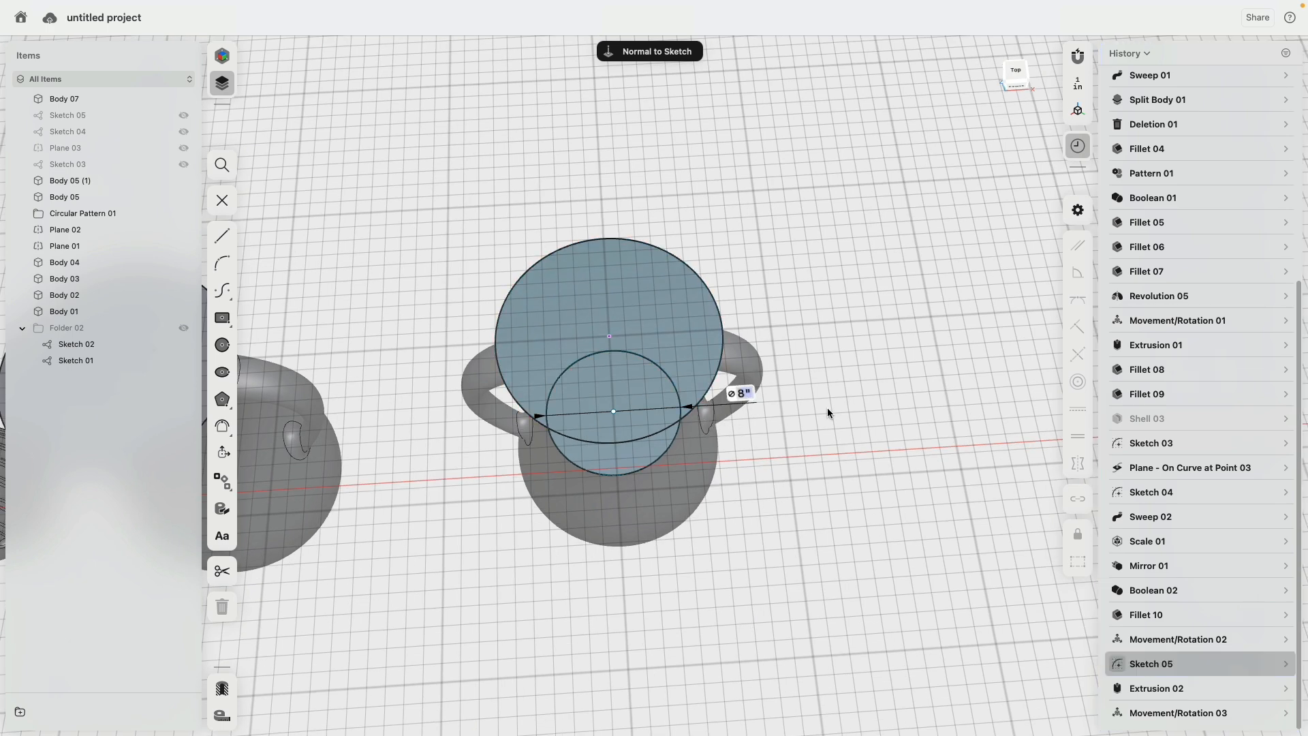
{"action": "type", "text": "4"}
{"action": "key", "text": "Return"}
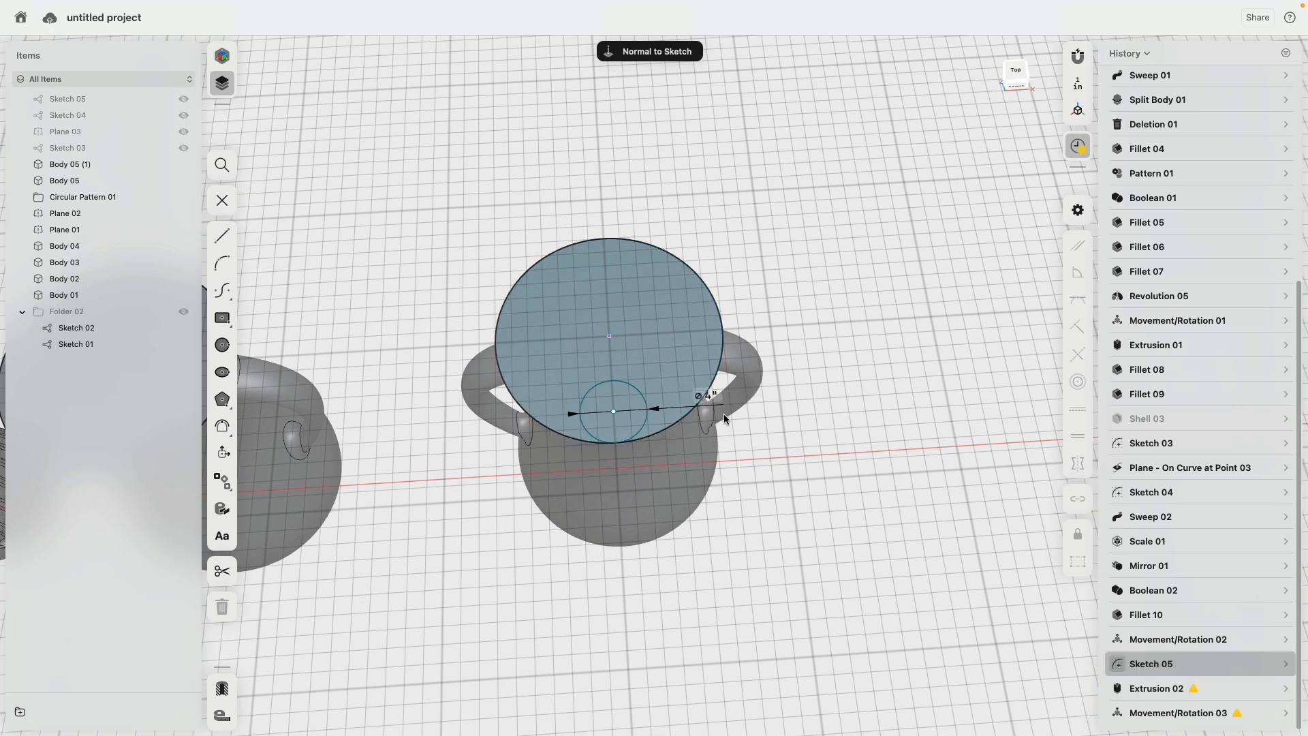
{"action": "left_click_drag", "start_coordinate": [613, 412], "coordinate": [618, 440]}
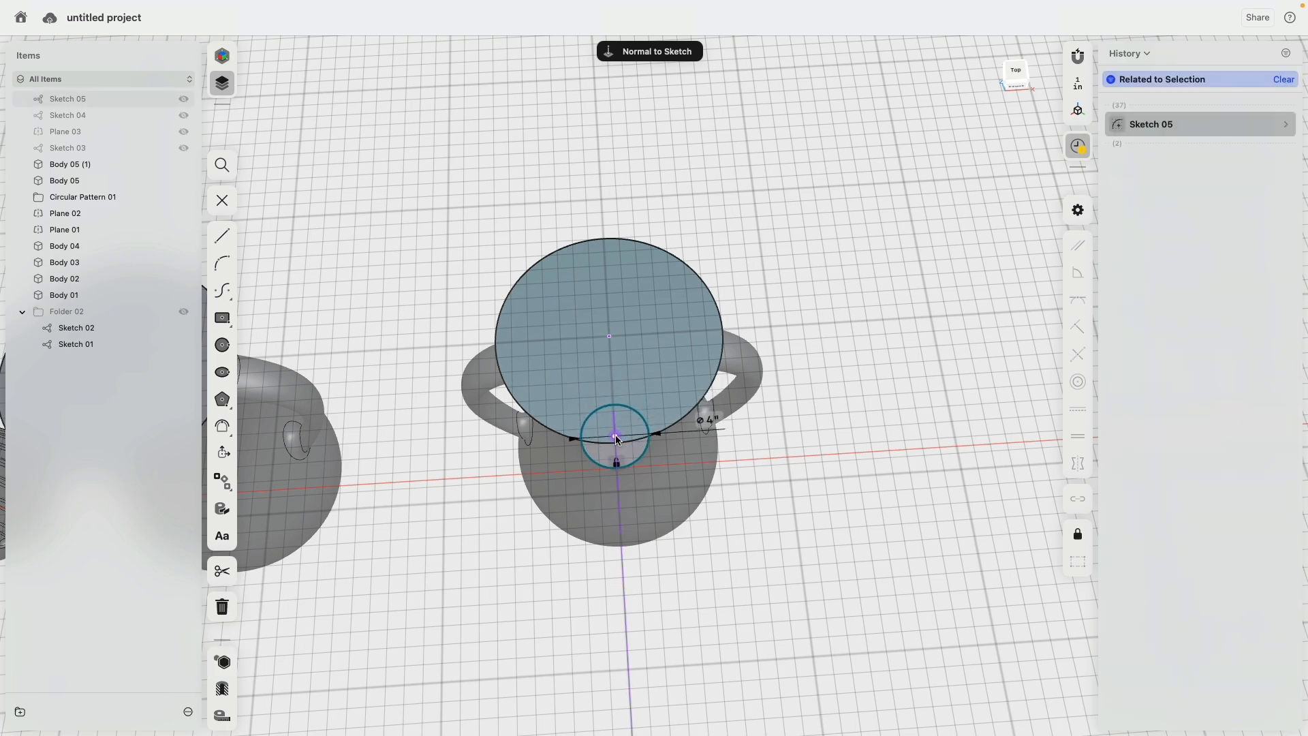
{"action": "left_click", "coordinate": [777, 545]}
{"action": "mouse_move", "coordinate": [777, 545]}
{"action": "right_mouse_down"}
{"action": "mouse_move", "coordinate": [770, 490]}
{"action": "mouse_move", "coordinate": [847, 462]}
{"action": "mouse_move", "coordinate": [761, 444]}
{"action": "mouse_move", "coordinate": [808, 456]}
{"action": "mouse_move", "coordinate": [826, 492]}
{"action": "right_mouse_up"}
{"action": "key", "text": "Escape"}
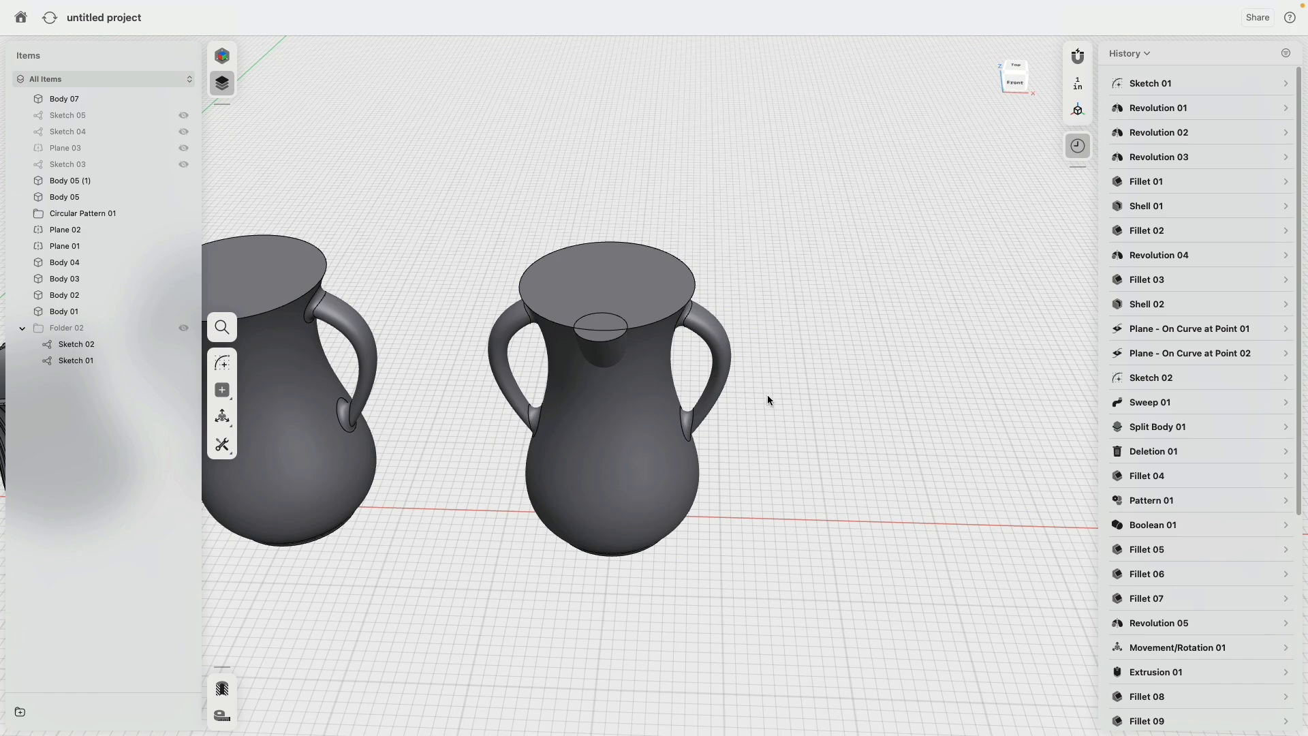
Step: Union the spout body with the copied two-handled vase
{"action": "scroll", "coordinate": [768, 395], "scroll_direction": "up", "scroll_amount": 5}
{"action": "scroll", "coordinate": [768, 394], "scroll_direction": "down", "scroll_amount": 2}
{"action": "right_click_drag", "start_coordinate": [823, 436], "coordinate": [880, 390]}
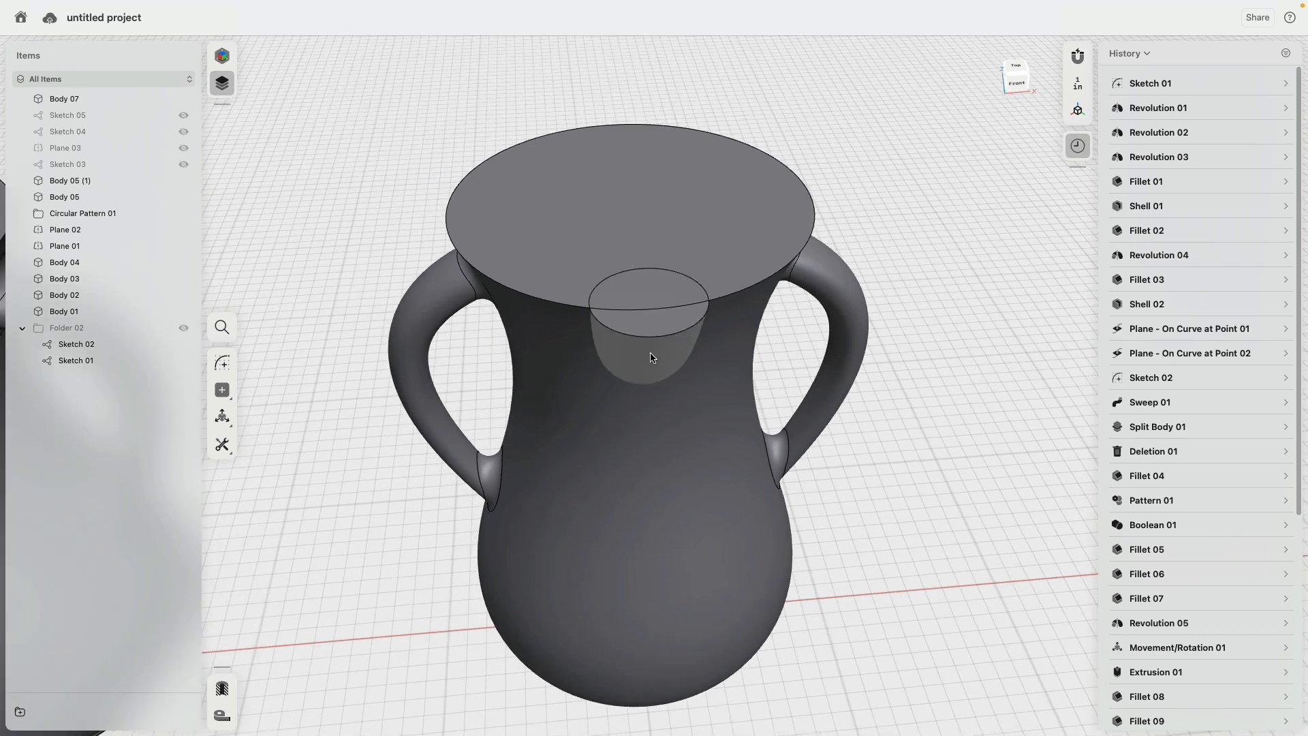
{"action": "left_click", "coordinate": [652, 353]}
{"action": "left_click", "coordinate": [680, 211]}
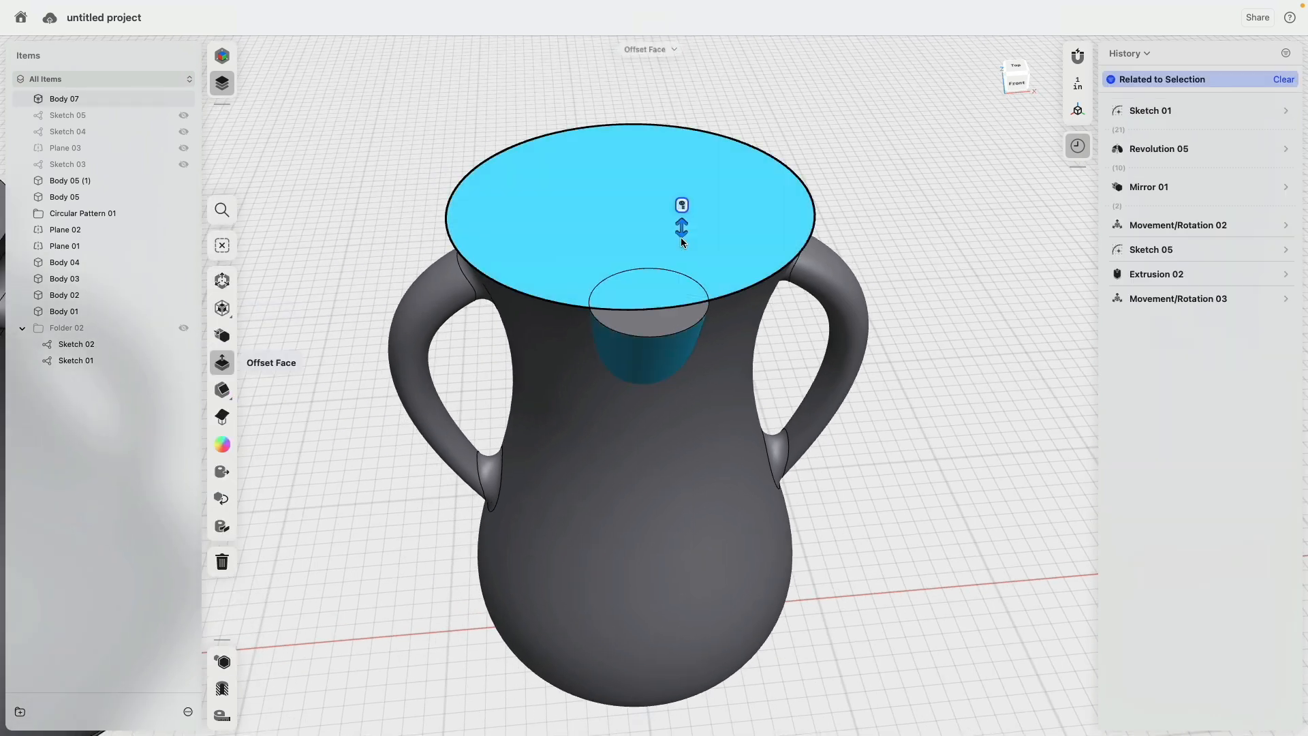
{"action": "key", "text": "m"}
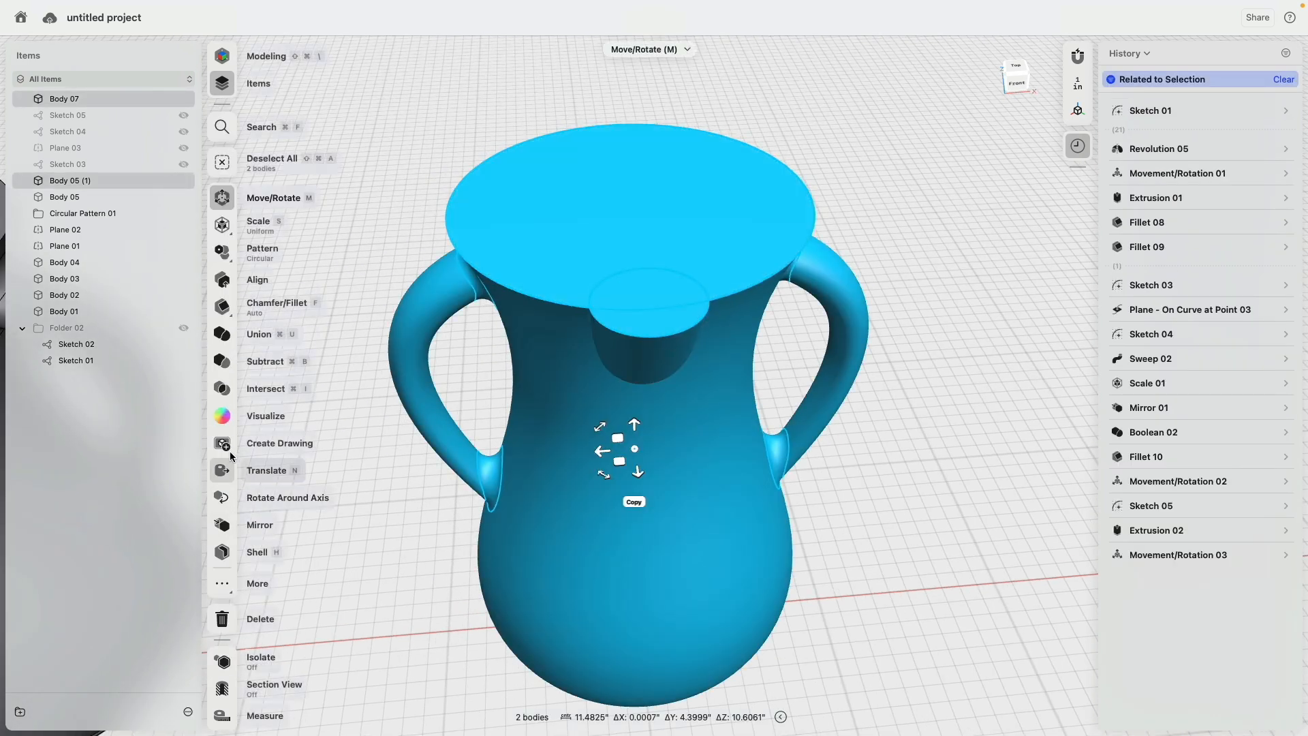
{"action": "left_click", "coordinate": [227, 338]}
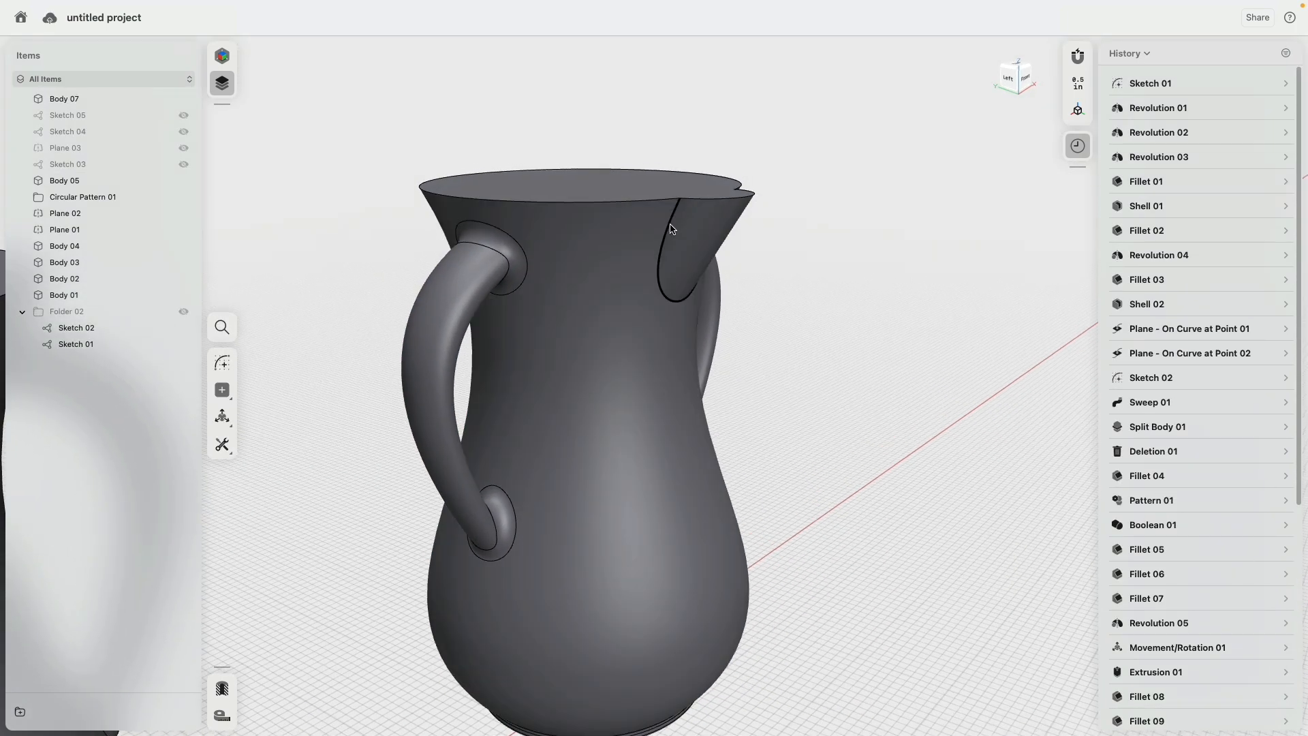
Step: Fillet the edge where the spout meets the vase's neck with a radius of about 2.125 in
{"action": "left_click", "coordinate": [670, 238]}
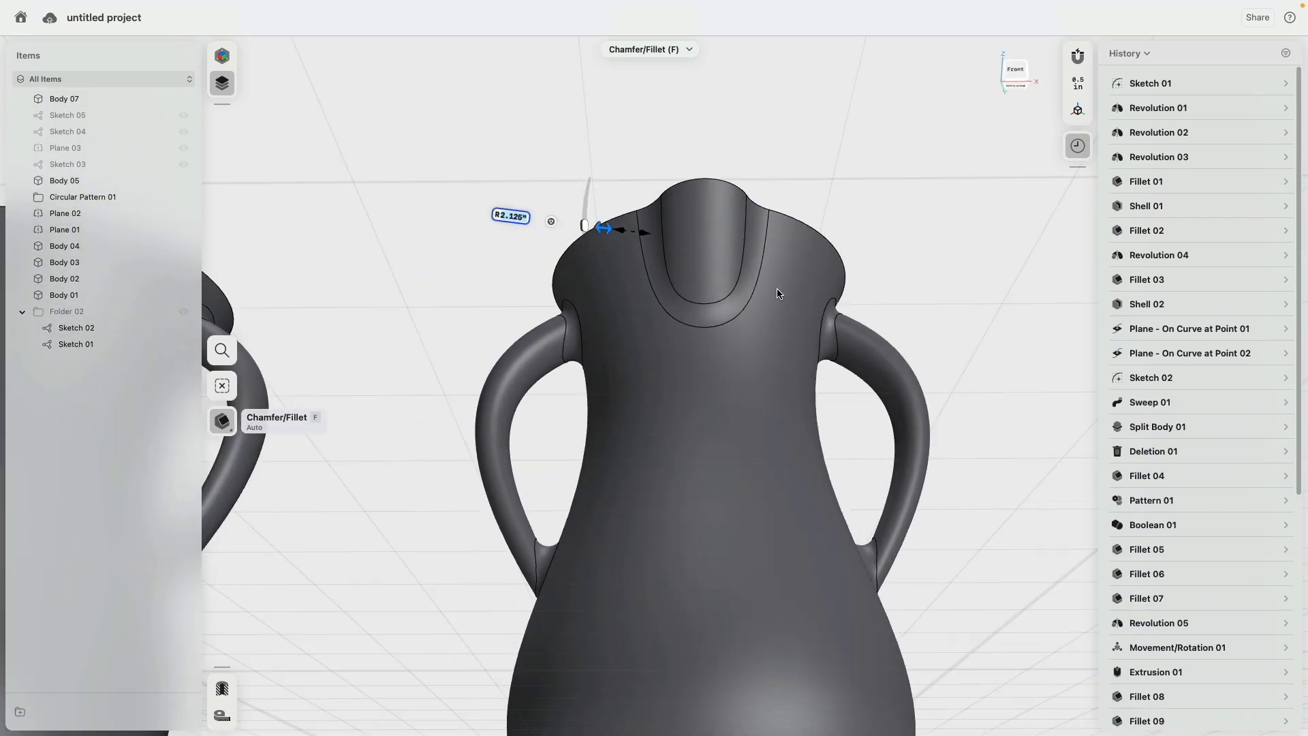
{"action": "scroll", "coordinate": [778, 293], "scroll_direction": "down", "scroll_amount": 5}
{"action": "right_click_drag", "start_coordinate": [777, 294], "coordinate": [743, 443]}
{"action": "left_click", "coordinate": [762, 175]}
Step: Shell the two-handled vase and its spouted copy together through their top faces with a 0.25 in wall
{"action": "right_click_drag", "start_coordinate": [543, 452], "coordinate": [488, 451]}
{"action": "scroll", "coordinate": [488, 451], "scroll_direction": "down", "scroll_amount": 5}
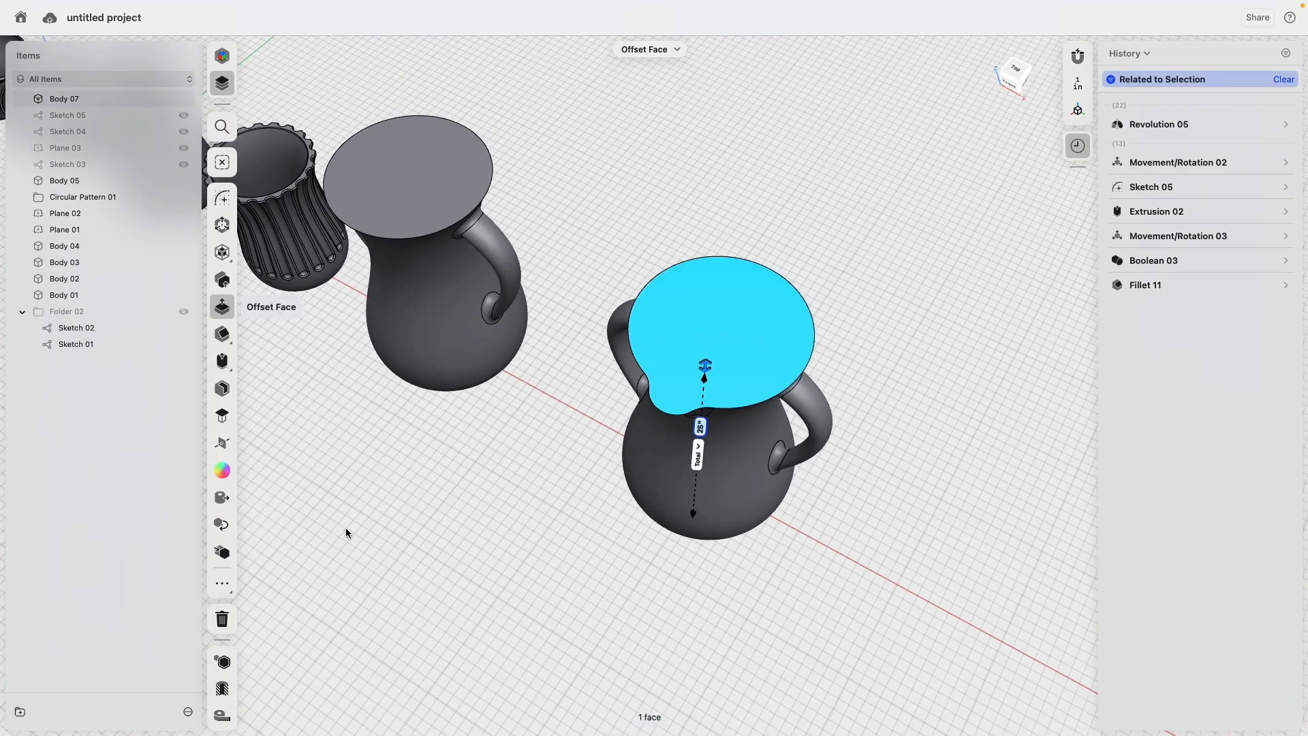
{"action": "left_click", "coordinate": [371, 207]}
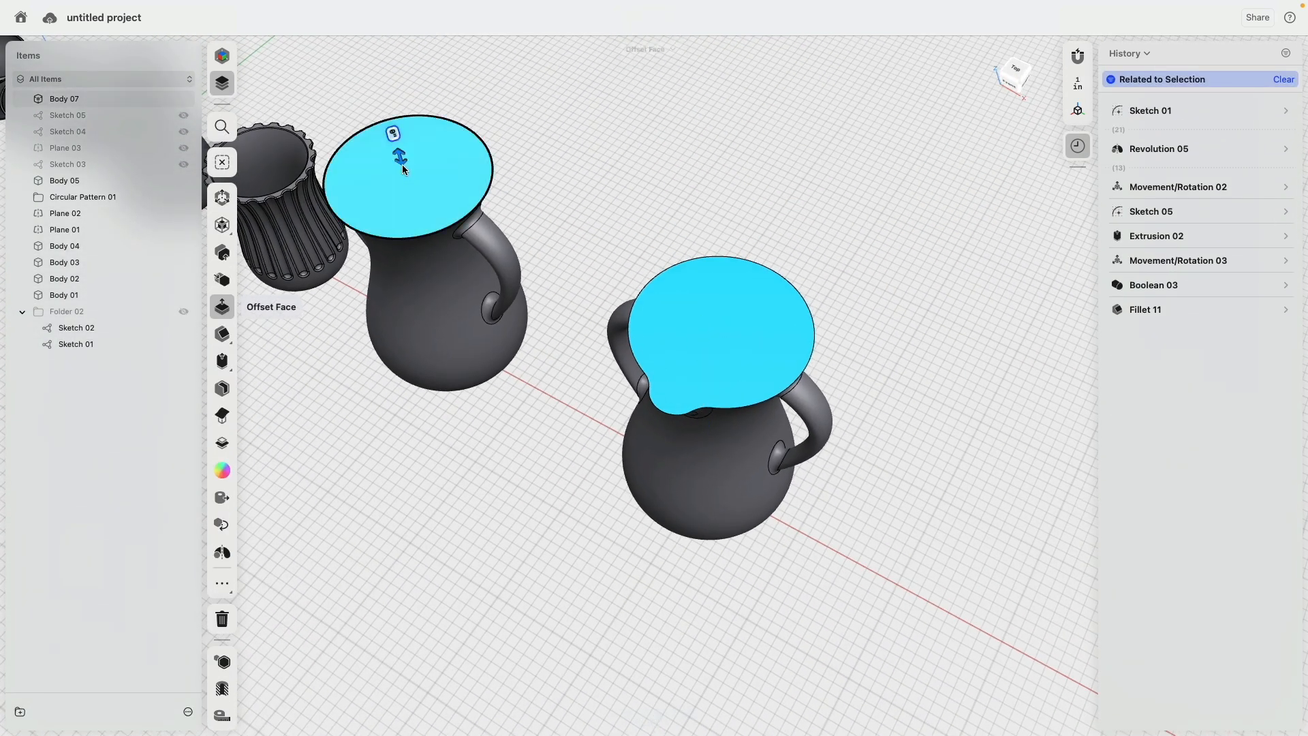
{"action": "left_click", "coordinate": [225, 390]}
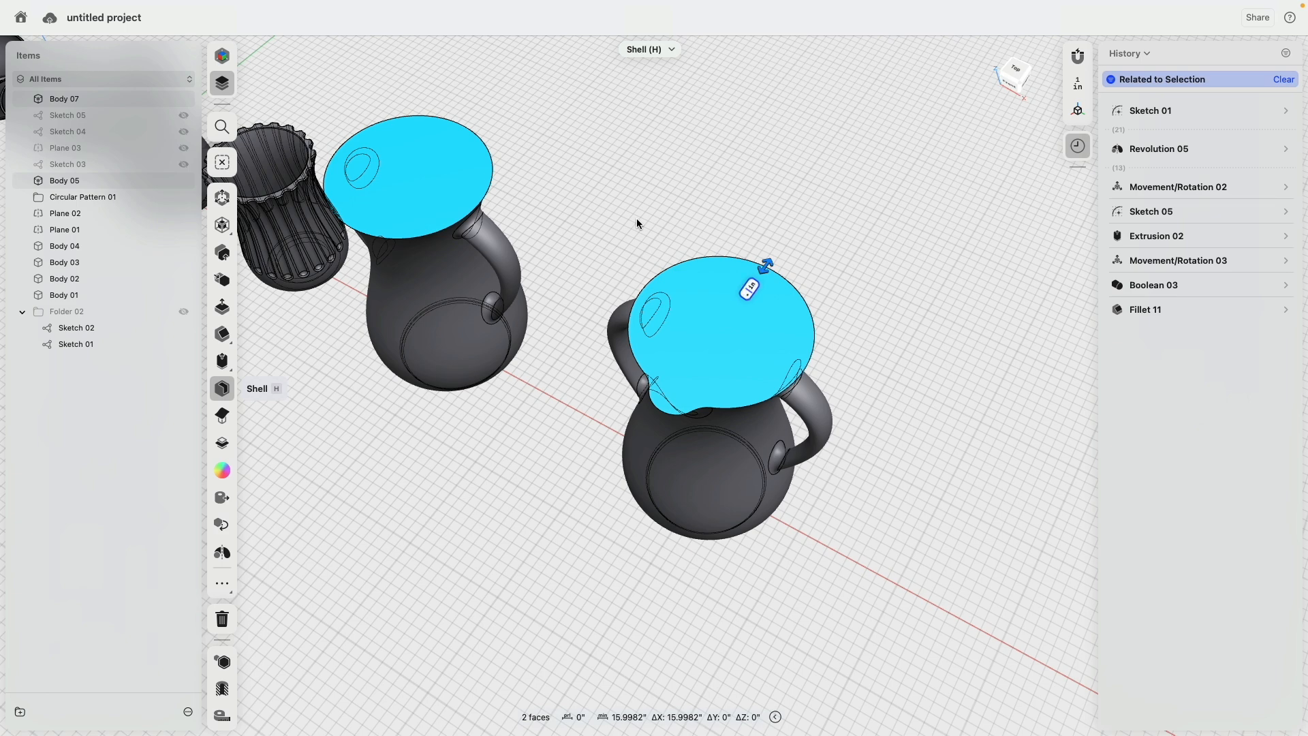
{"action": "type", "text": "25"}
{"action": "key", "text": "Return"}
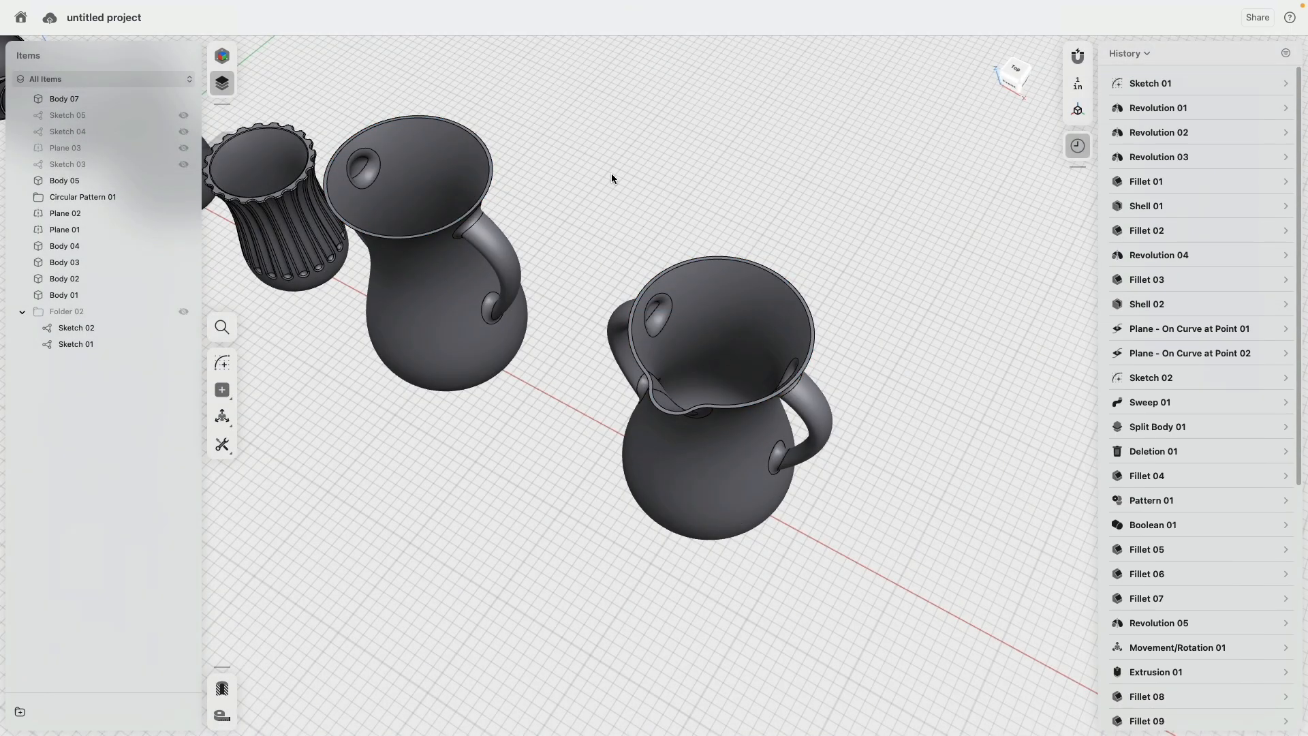
Step: Delete the hollow handle-opening faces on the inner walls of both the two-handled vase and the spouted pitcher
{"action": "scroll", "coordinate": [369, 161], "scroll_direction": "up", "scroll_amount": 5}
{"action": "left_click", "coordinate": [379, 195]}
{"action": "scroll", "coordinate": [429, 363], "scroll_direction": "up", "scroll_amount": 4}
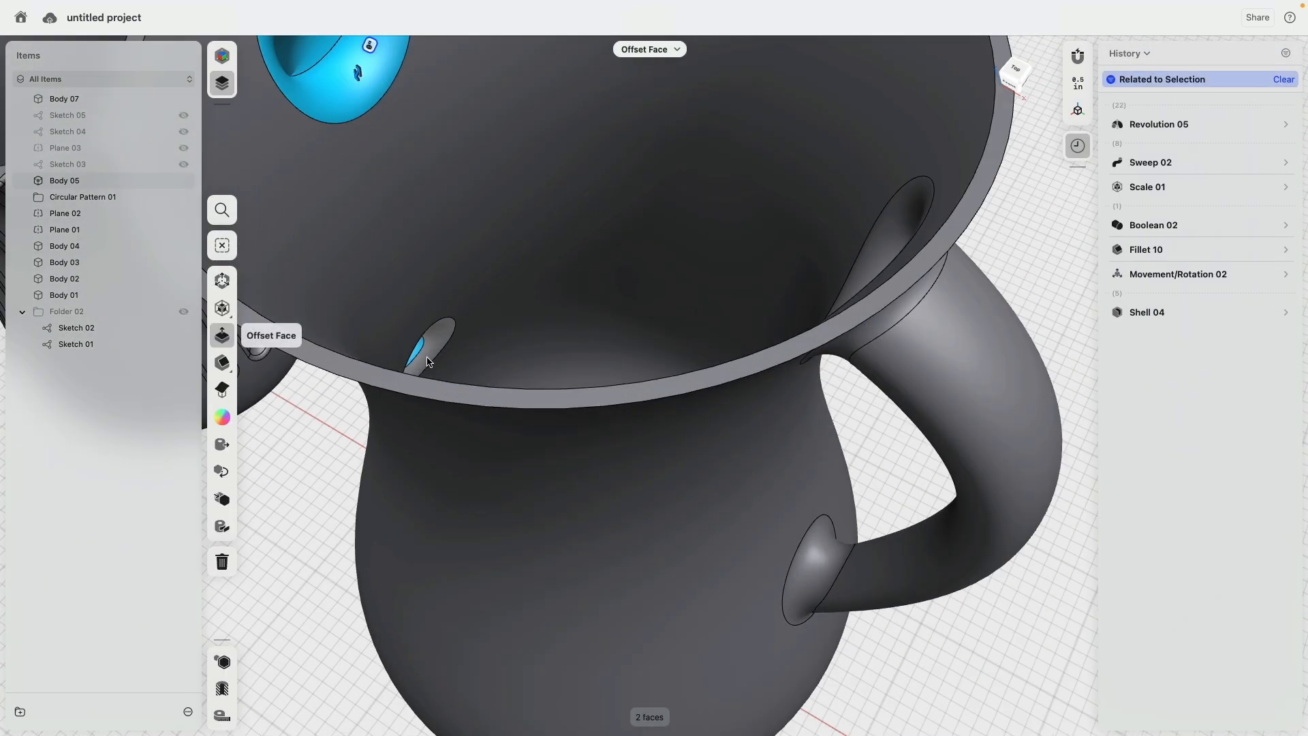
{"action": "scroll", "coordinate": [436, 348], "scroll_direction": "down", "scroll_amount": 10}
{"action": "right_click_drag", "start_coordinate": [436, 347], "coordinate": [579, 283]}
{"action": "scroll", "coordinate": [586, 280], "scroll_direction": "up", "scroll_amount": 6}
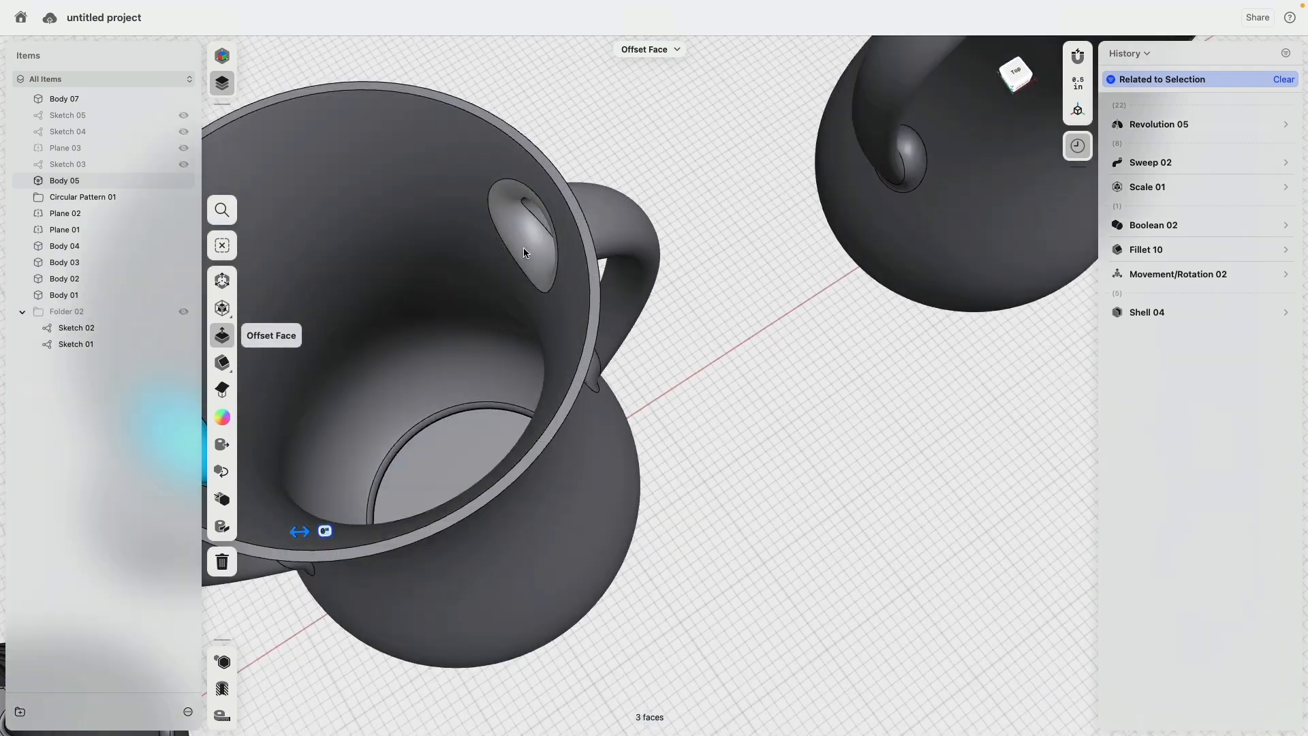
{"action": "left_click", "coordinate": [537, 217]}
{"action": "scroll", "coordinate": [575, 204], "scroll_direction": "down", "scroll_amount": 5}
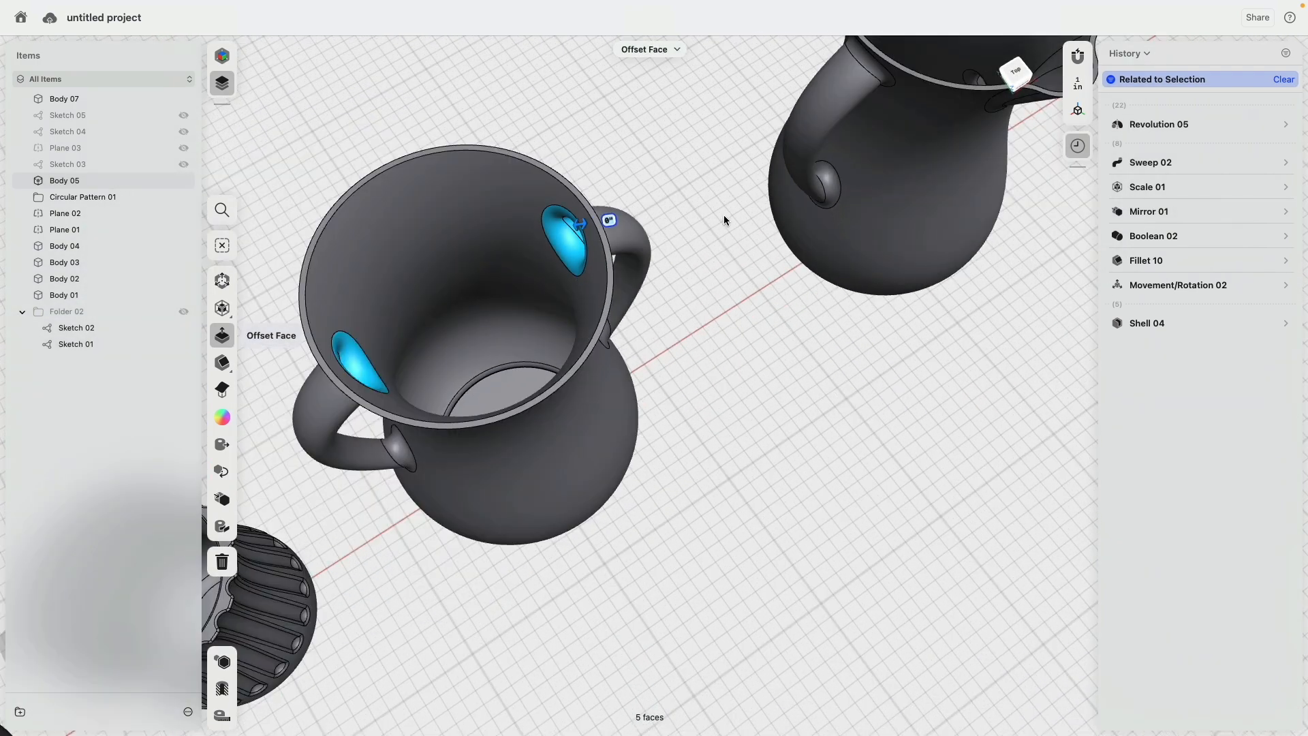
{"action": "right_click_drag", "start_coordinate": [724, 214], "coordinate": [423, 511]}
{"action": "scroll", "coordinate": [682, 289], "scroll_direction": "up", "scroll_amount": 6}
{"action": "left_click", "coordinate": [821, 185]}
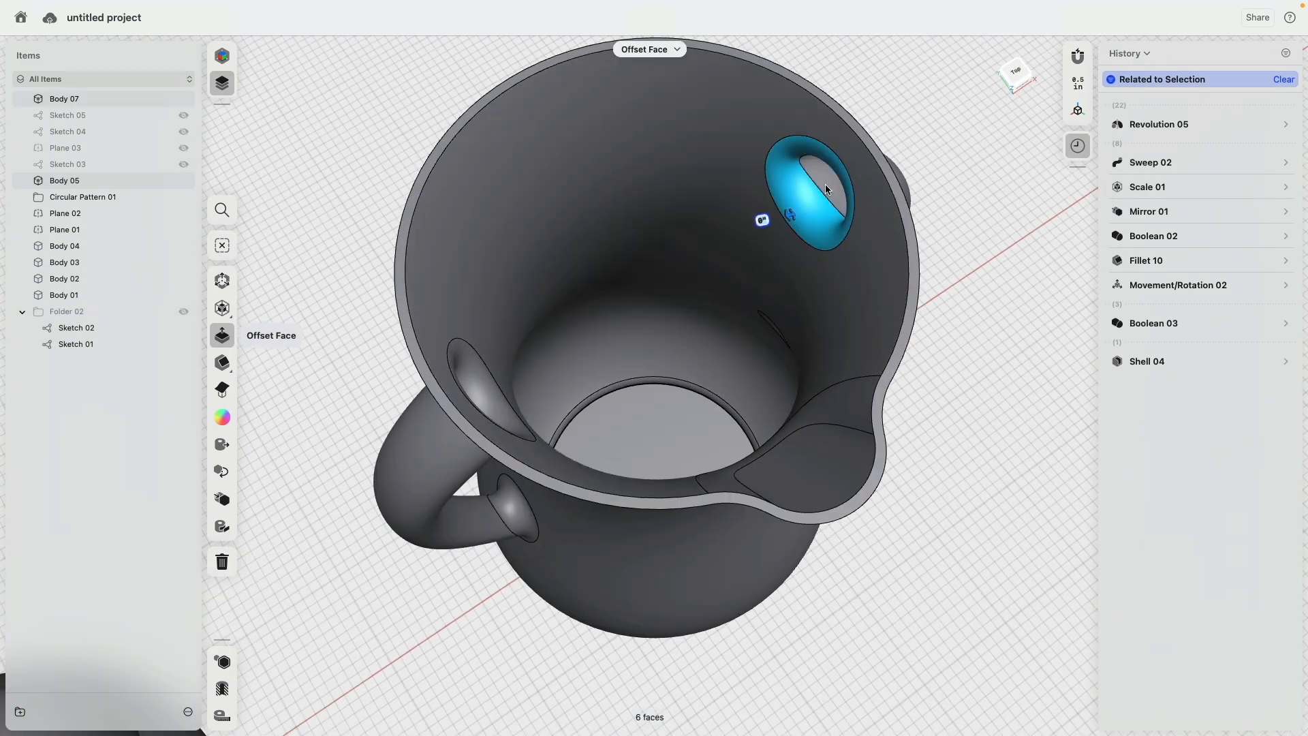
{"action": "right_click_drag", "start_coordinate": [824, 184], "coordinate": [671, 224]}
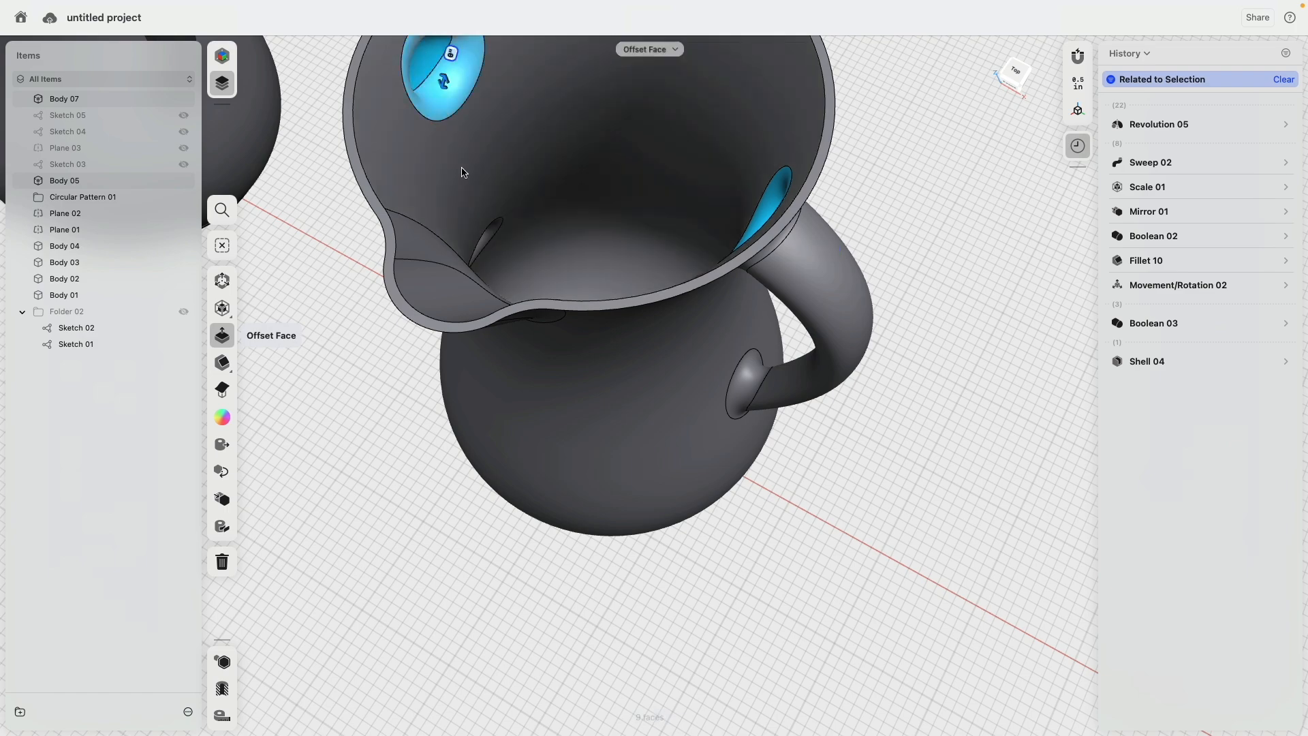
{"action": "key", "text": "f"}
{"action": "left_click", "coordinate": [500, 204]}
{"action": "right_click_drag", "start_coordinate": [501, 206], "coordinate": [728, 325]}
{"action": "left_click", "coordinate": [832, 139]}
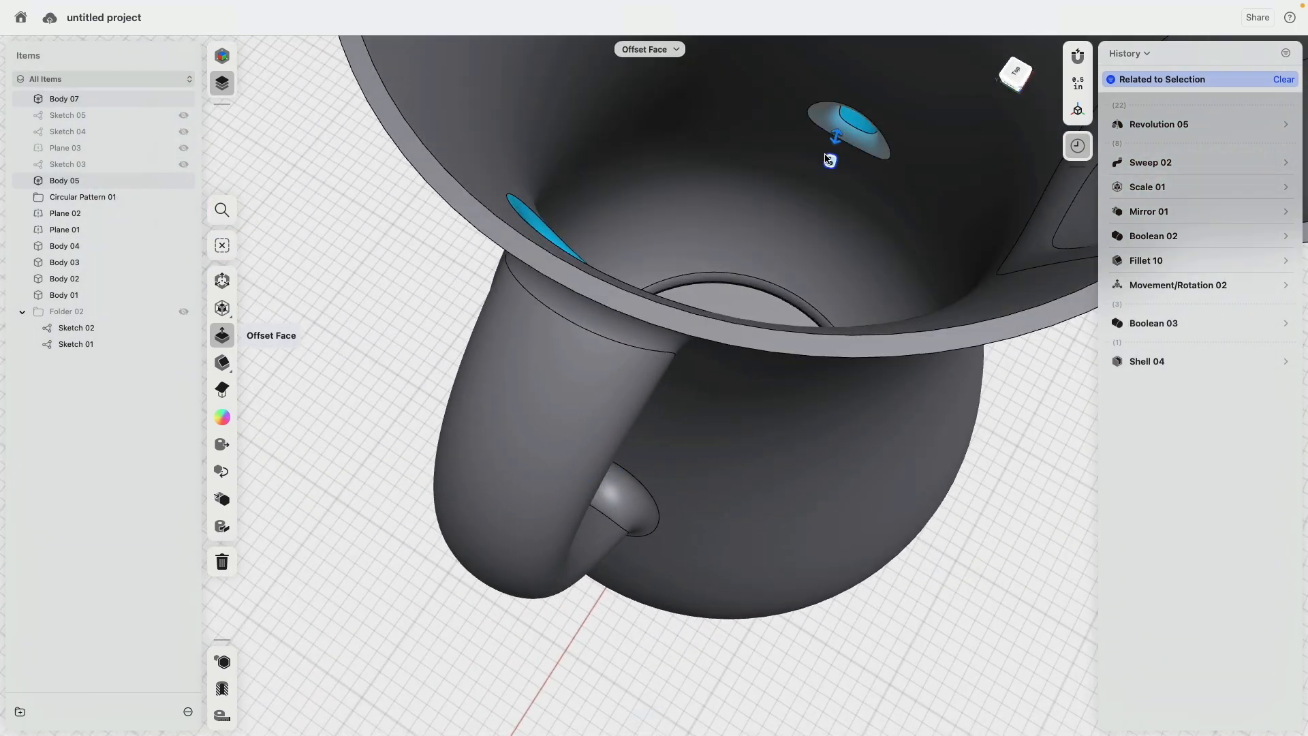
{"action": "scroll", "coordinate": [718, 381], "scroll_direction": "down", "scroll_amount": 5}
{"action": "right_click_drag", "start_coordinate": [718, 395], "coordinate": [583, 388]}
{"action": "scroll", "coordinate": [582, 388], "scroll_direction": "down", "scroll_amount": 5}
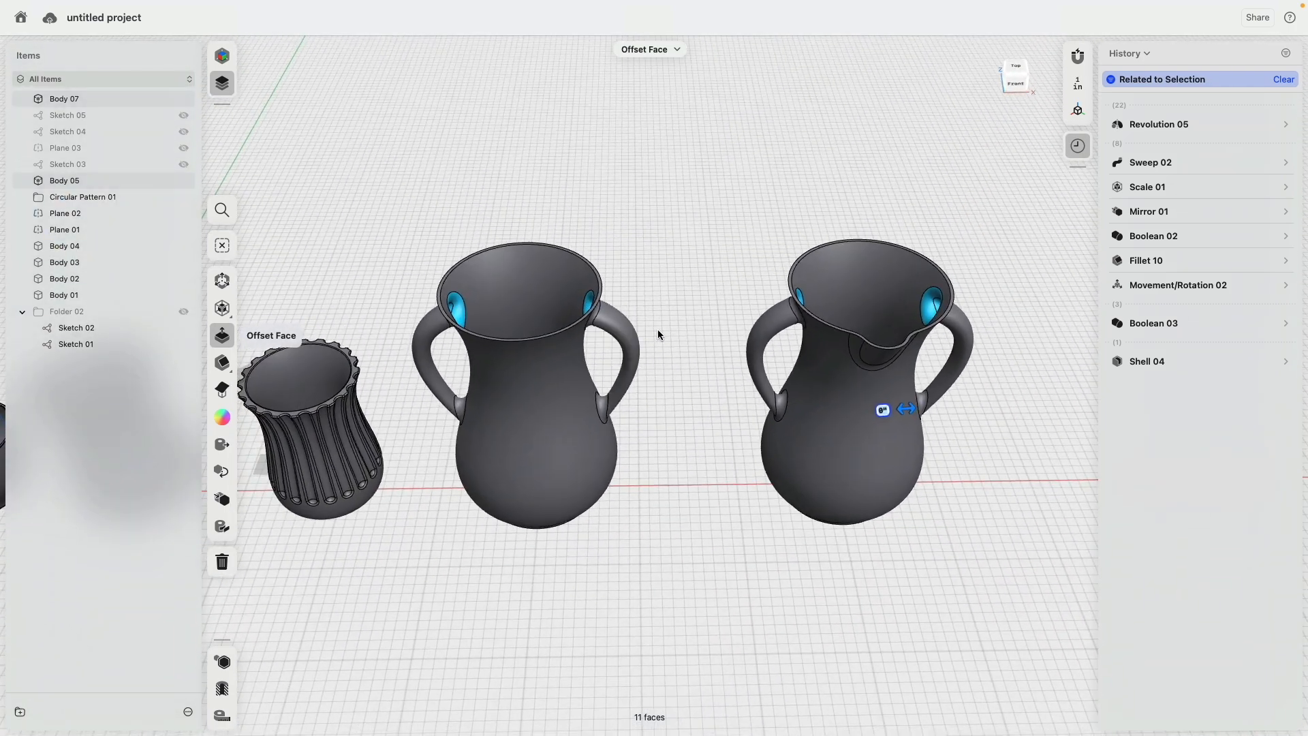
{"action": "right_click_drag", "start_coordinate": [657, 329], "coordinate": [807, 262]}
{"action": "scroll", "coordinate": [630, 372], "scroll_direction": "up", "scroll_amount": 5}
{"action": "left_click", "coordinate": [623, 374]}
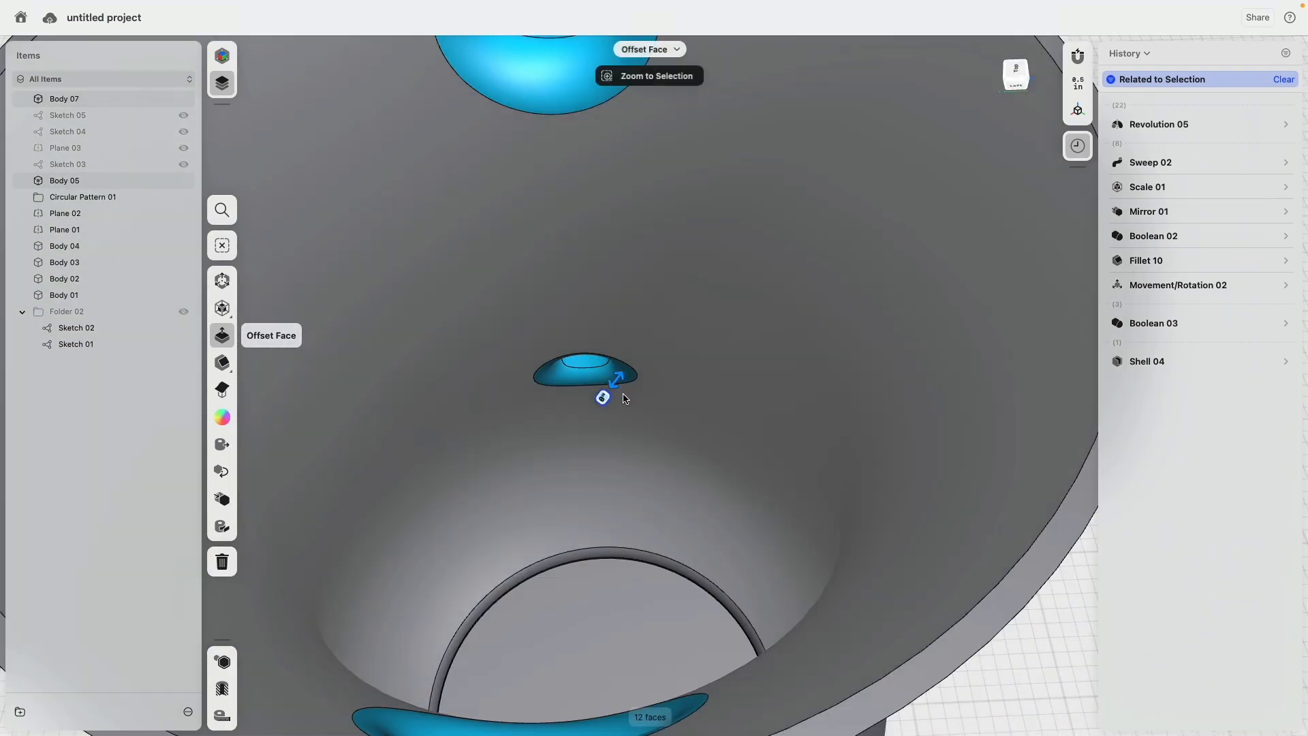
{"action": "scroll", "coordinate": [627, 397], "scroll_direction": "down", "scroll_amount": 5}
{"action": "left_click", "coordinate": [791, 312]}
{"action": "right_click_drag", "start_coordinate": [791, 312], "coordinate": [552, 312]}
Step: Thicken the two-handled vase's wall by offsetting its main inner face inward
{"action": "left_click", "coordinate": [438, 459]}
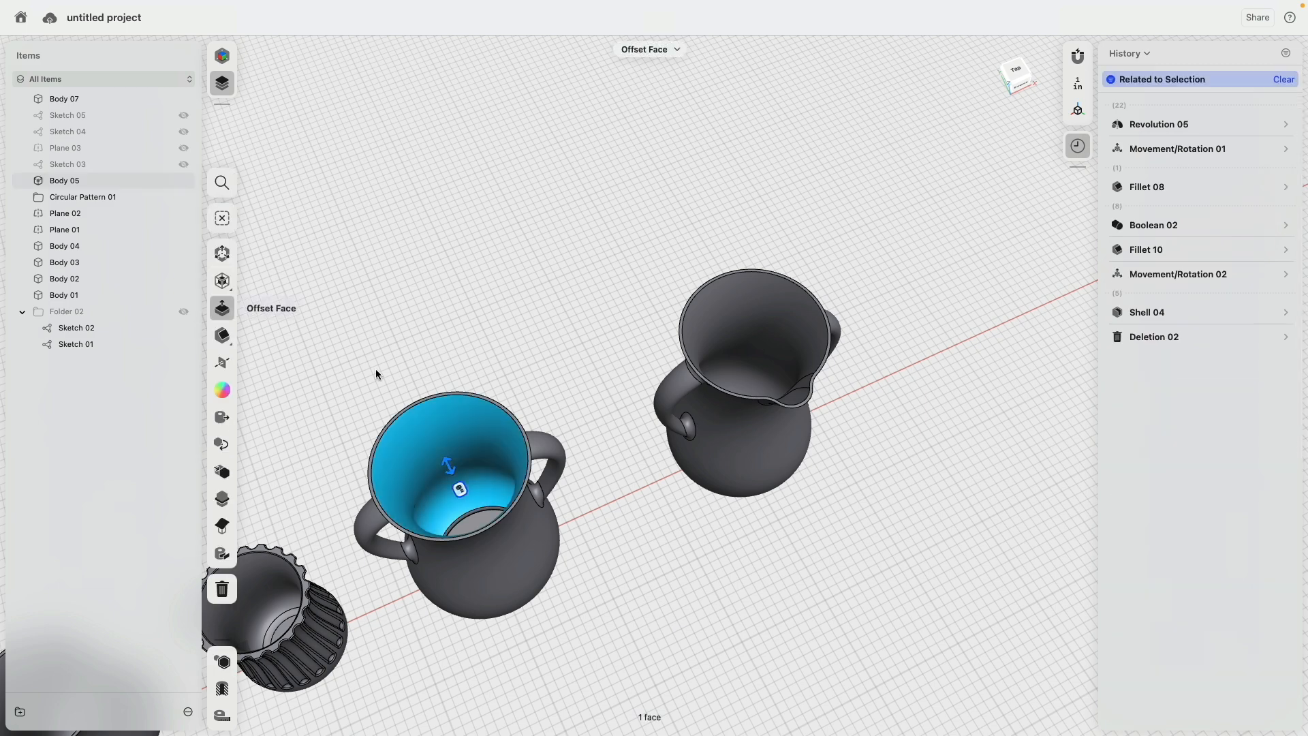
{"action": "scroll", "coordinate": [438, 488], "scroll_direction": "up", "scroll_amount": 2}
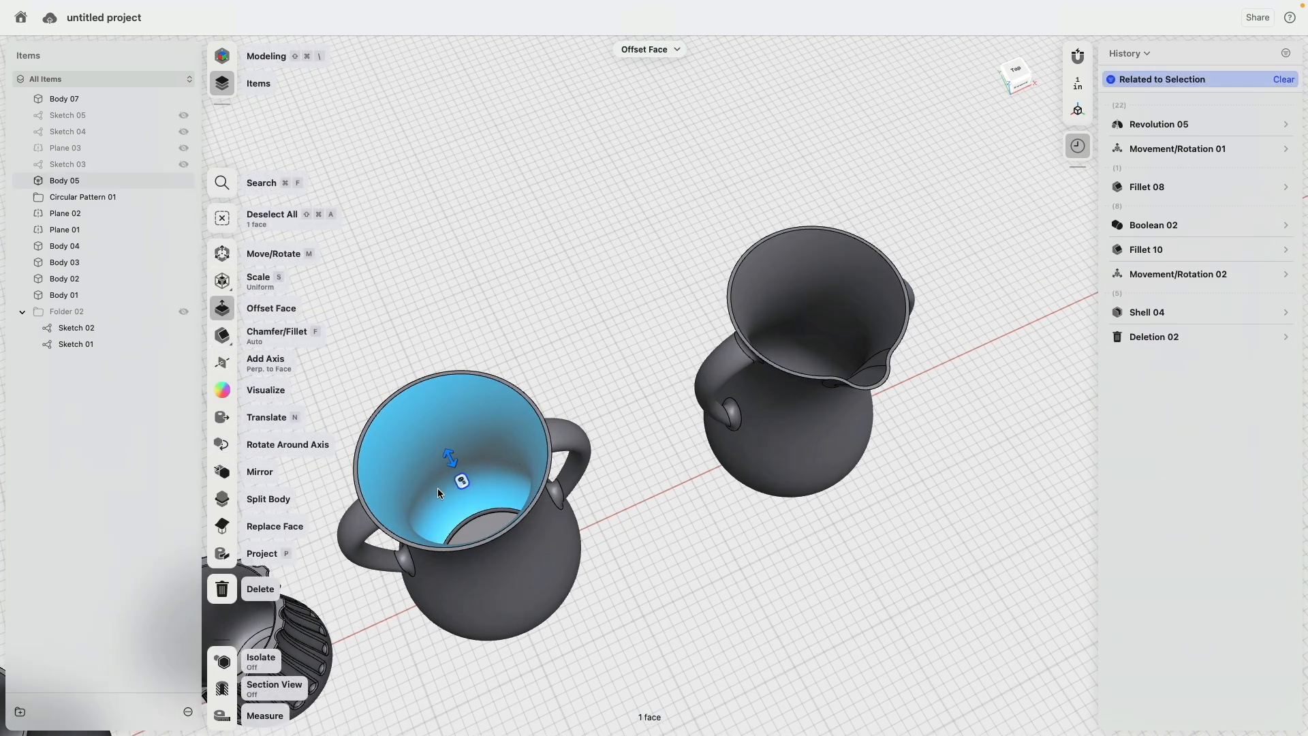
{"action": "left_click_drag", "start_coordinate": [455, 470], "coordinate": [456, 470]}
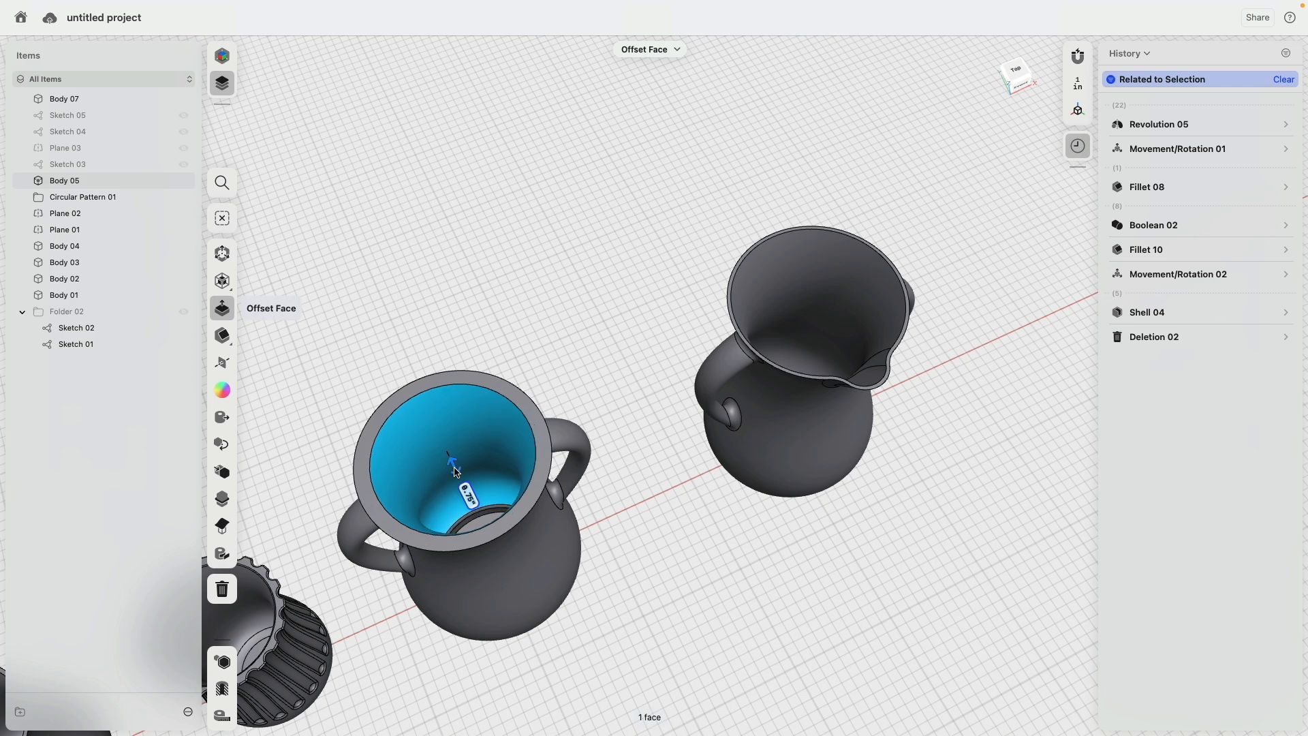
Step: Offset the spouted pitcher's main inner face inward by 0.5 in to thicken its wall
{"action": "left_click", "coordinate": [814, 297]}
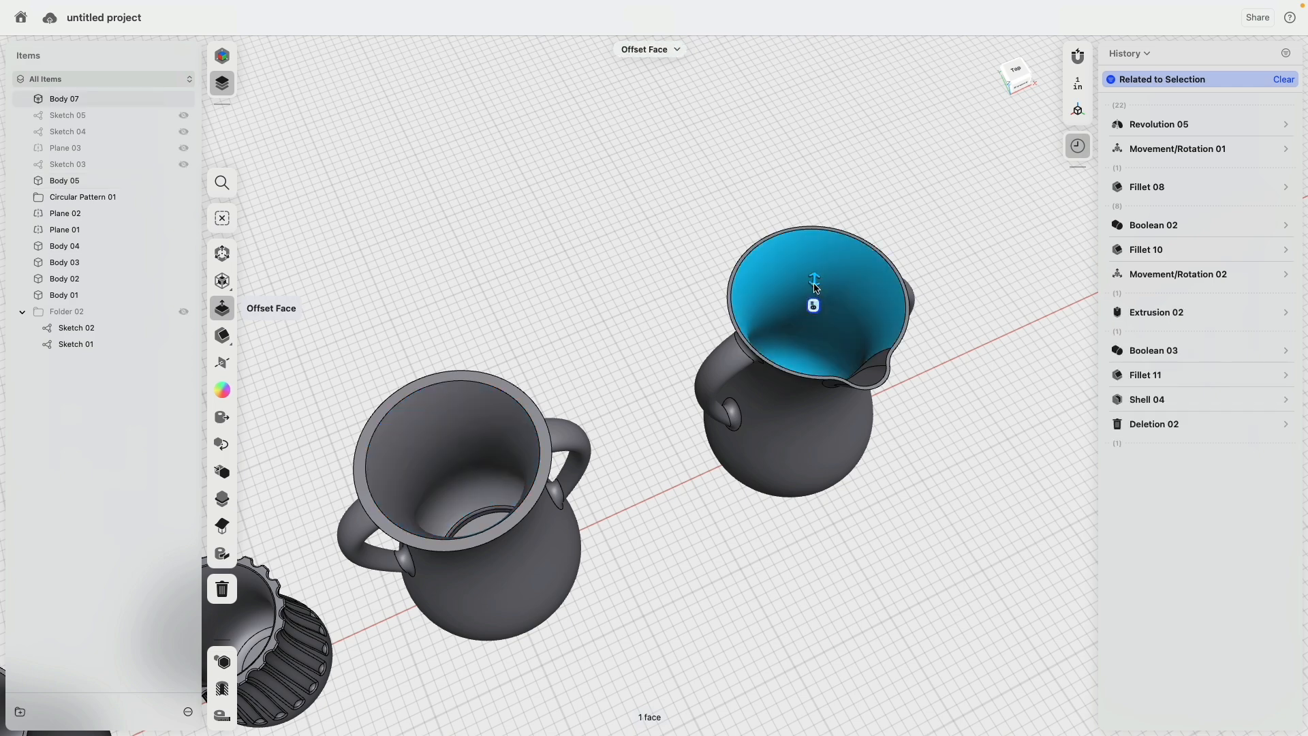
{"action": "left_click_drag", "start_coordinate": [816, 291], "coordinate": [814, 289]}
{"action": "scroll", "coordinate": [878, 362], "scroll_direction": "up", "scroll_amount": 5}
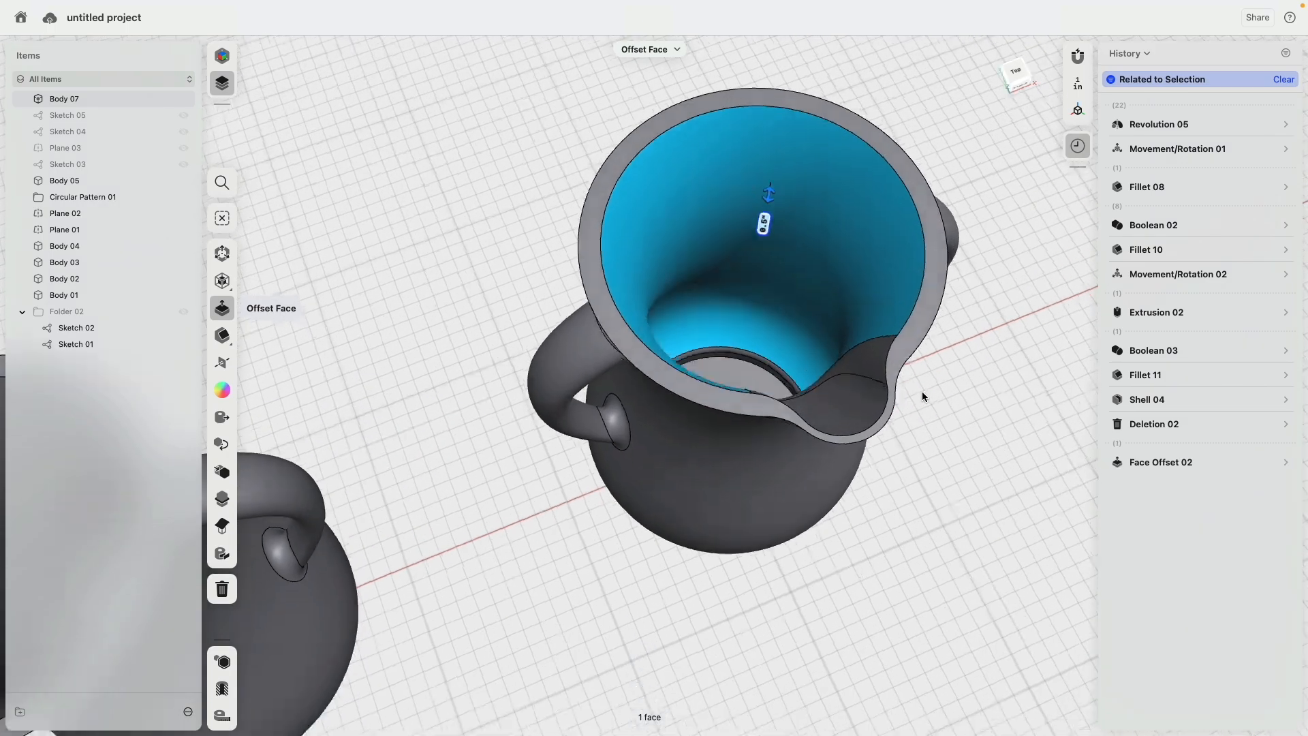
{"action": "right_click_drag", "start_coordinate": [921, 391], "coordinate": [914, 416]}
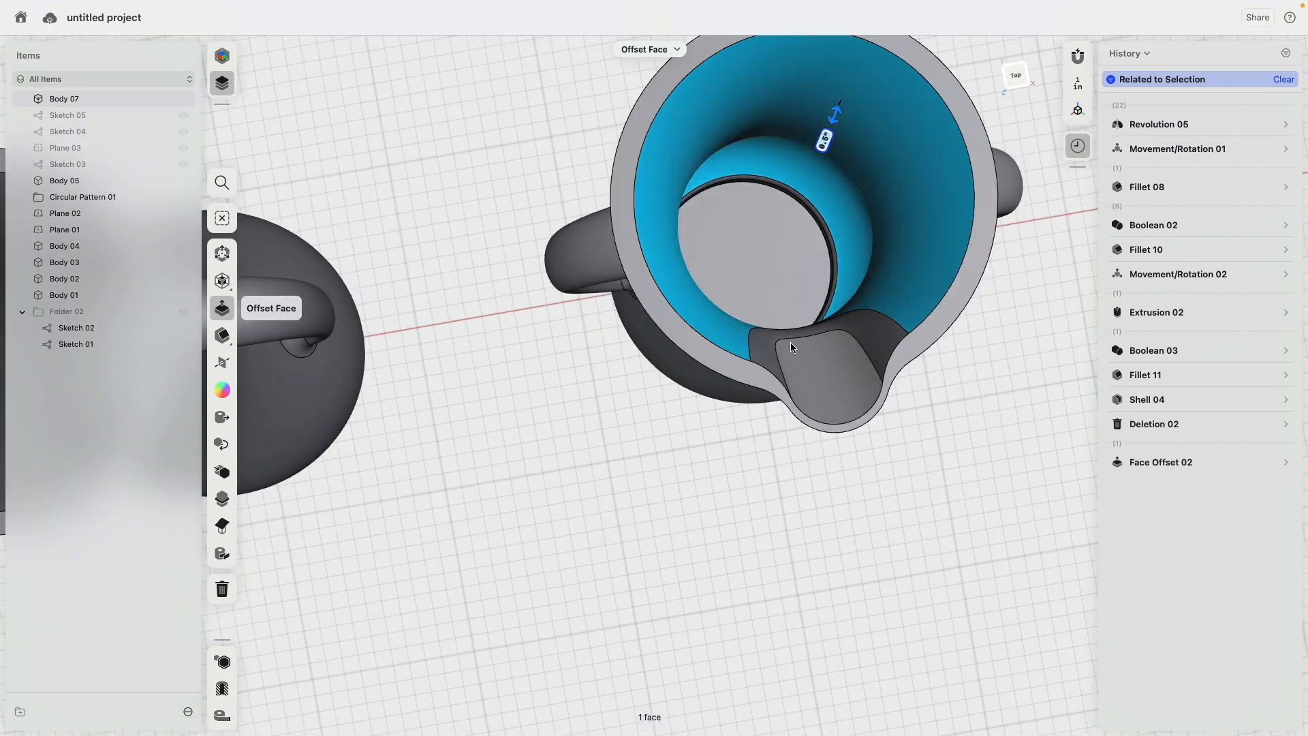
{"action": "right_click_drag", "start_coordinate": [821, 512], "coordinate": [926, 127]}
Step: Switch to the front view and turn on a section view cutting through the vases
{"action": "scroll", "coordinate": [664, 485], "scroll_direction": "down", "scroll_amount": 5}
{"action": "left_click", "coordinate": [1023, 91]}
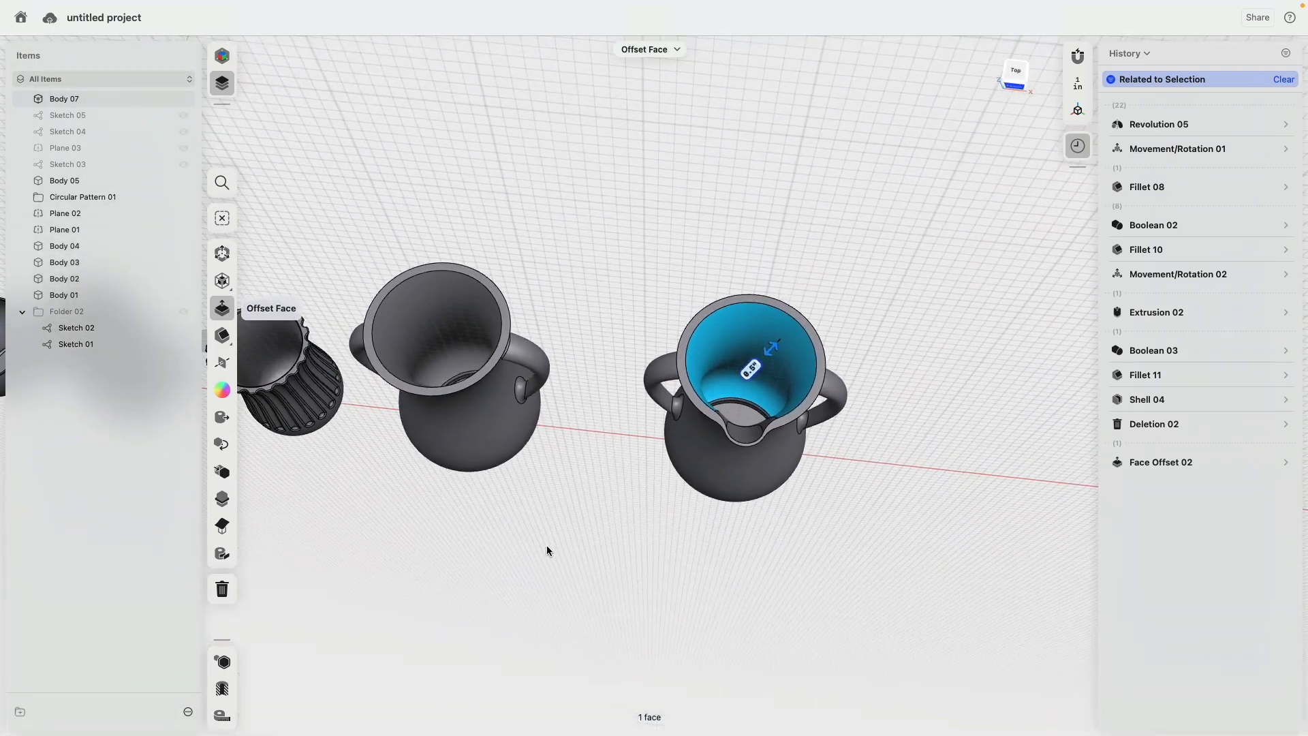
{"action": "left_click", "coordinate": [224, 688]}
{"action": "left_click", "coordinate": [563, 613]}
{"action": "left_click", "coordinate": [244, 692]}
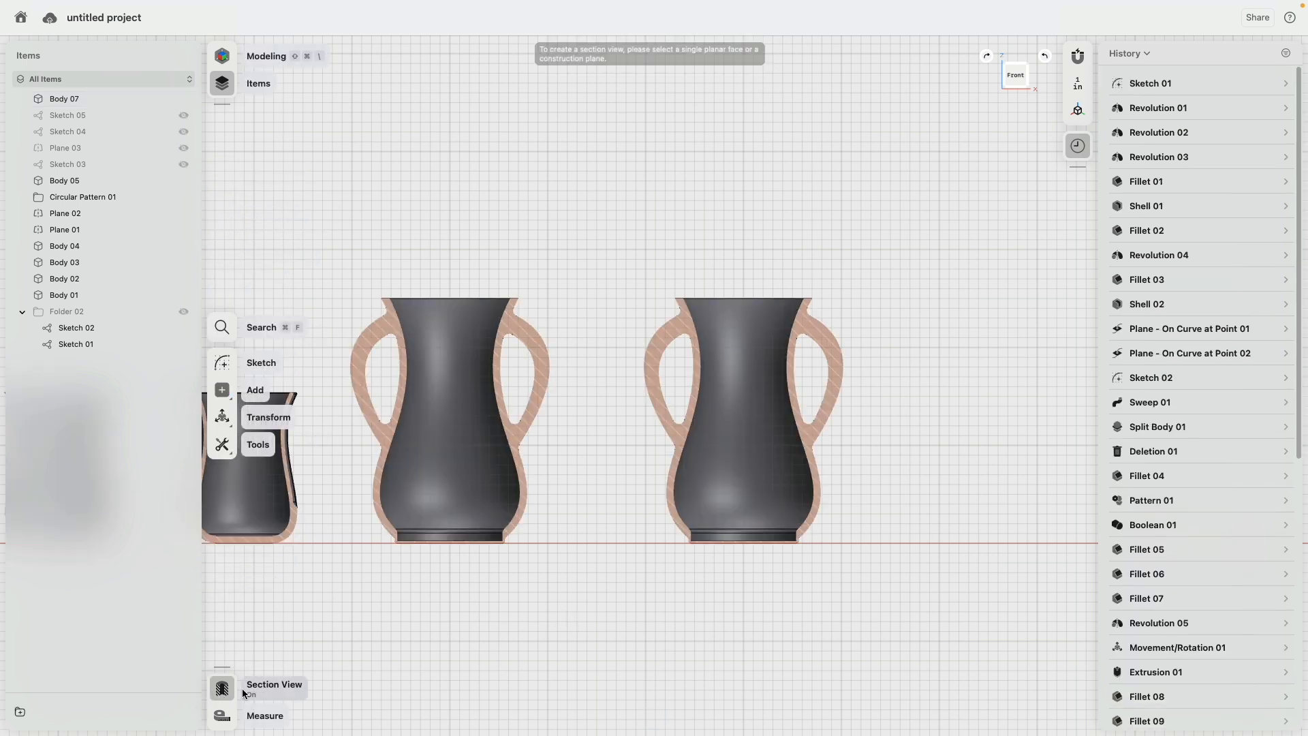
Step: Inside the two-handled vase's base, offset the vertical ring face to a 9.9879 in diameter and the floor to a 0.375 in total thickness
{"action": "scroll", "coordinate": [469, 592], "scroll_direction": "up", "scroll_amount": 5}
{"action": "right_click_drag", "start_coordinate": [312, 577], "coordinate": [493, 551]}
{"action": "left_click", "coordinate": [461, 507]}
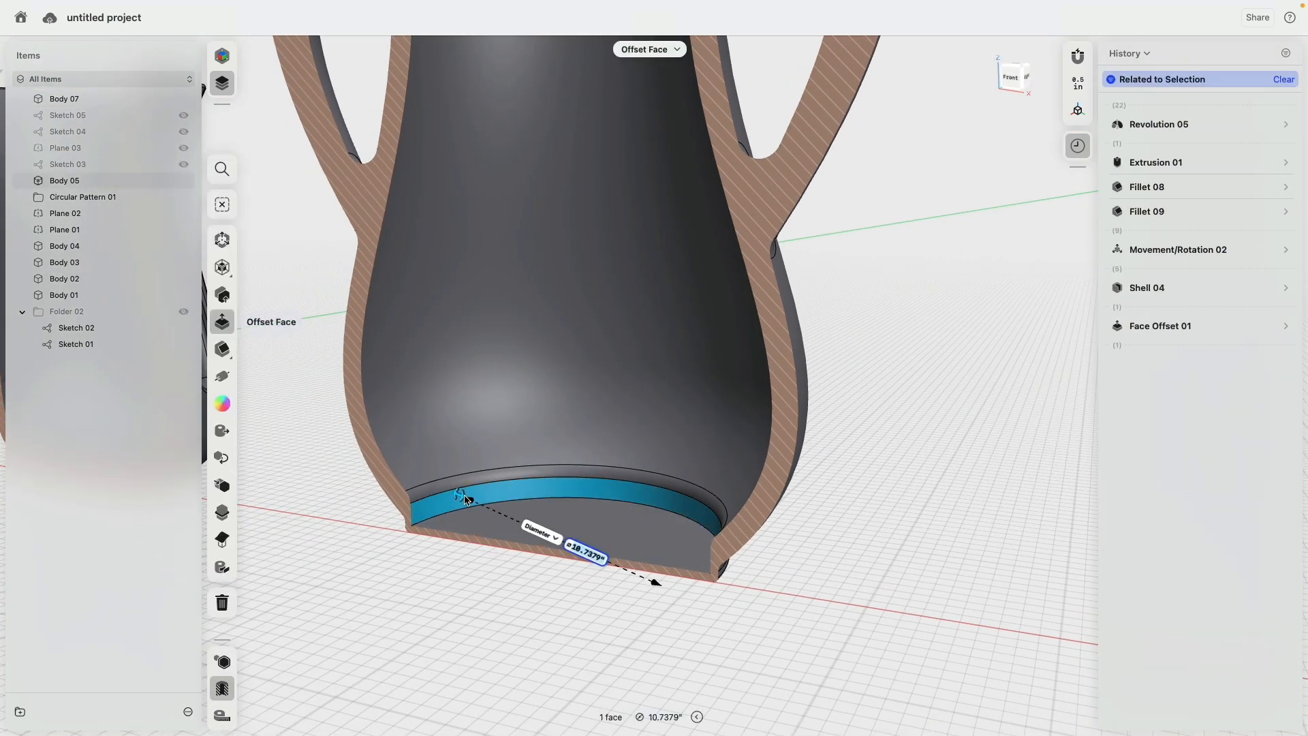
{"action": "left_click_drag", "start_coordinate": [466, 499], "coordinate": [474, 501]}
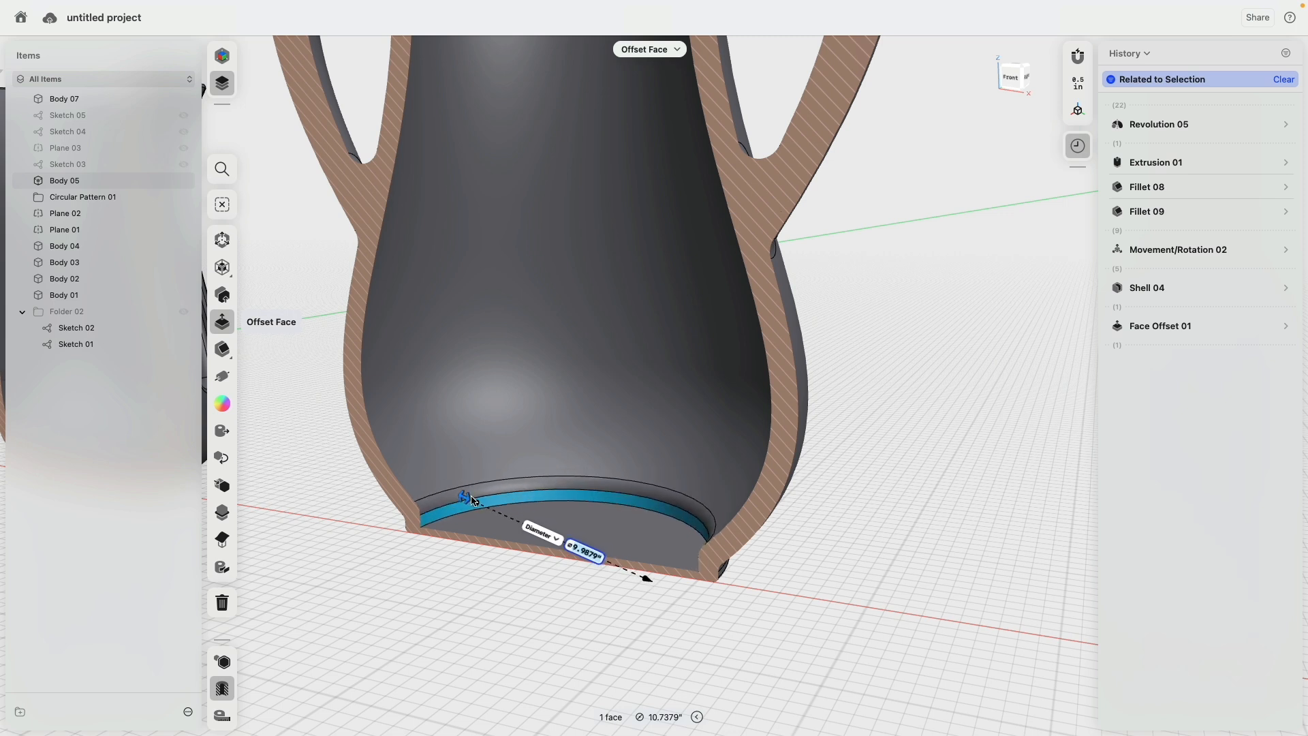
{"action": "right_click_drag", "start_coordinate": [471, 498], "coordinate": [525, 506]}
{"action": "left_click", "coordinate": [526, 524]}
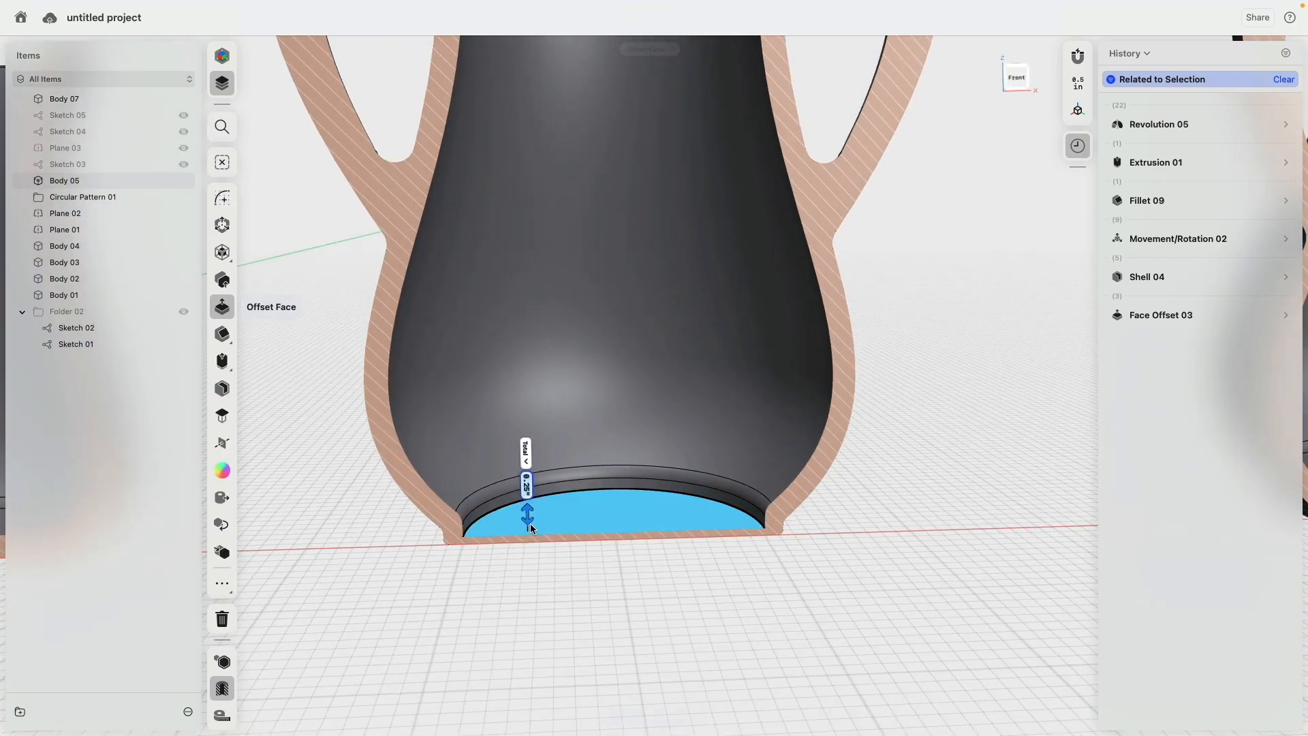
{"action": "left_click_drag", "start_coordinate": [529, 511], "coordinate": [529, 512]}
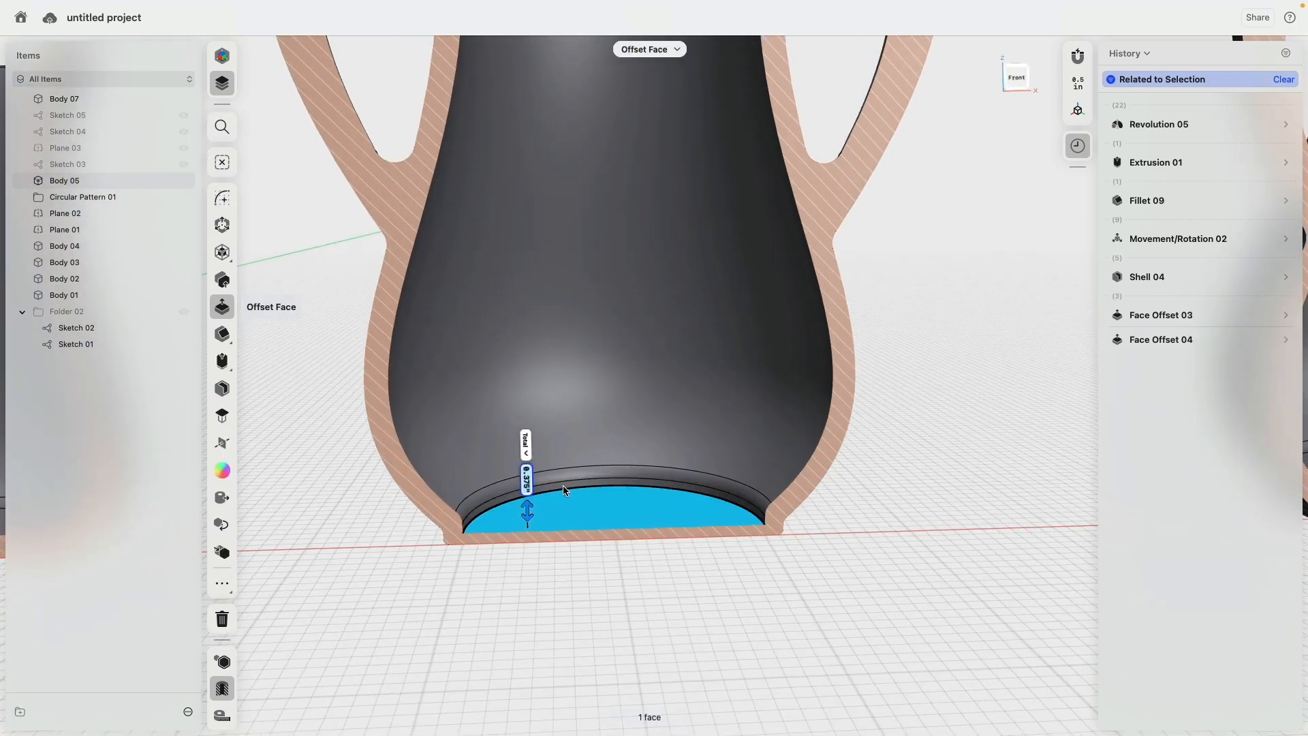
Step: Delete the narrow vertical ring face around the two-handled vase's inner floor
{"action": "scroll", "coordinate": [562, 489], "scroll_direction": "up", "scroll_amount": 3}
{"action": "left_click", "coordinate": [558, 485]}
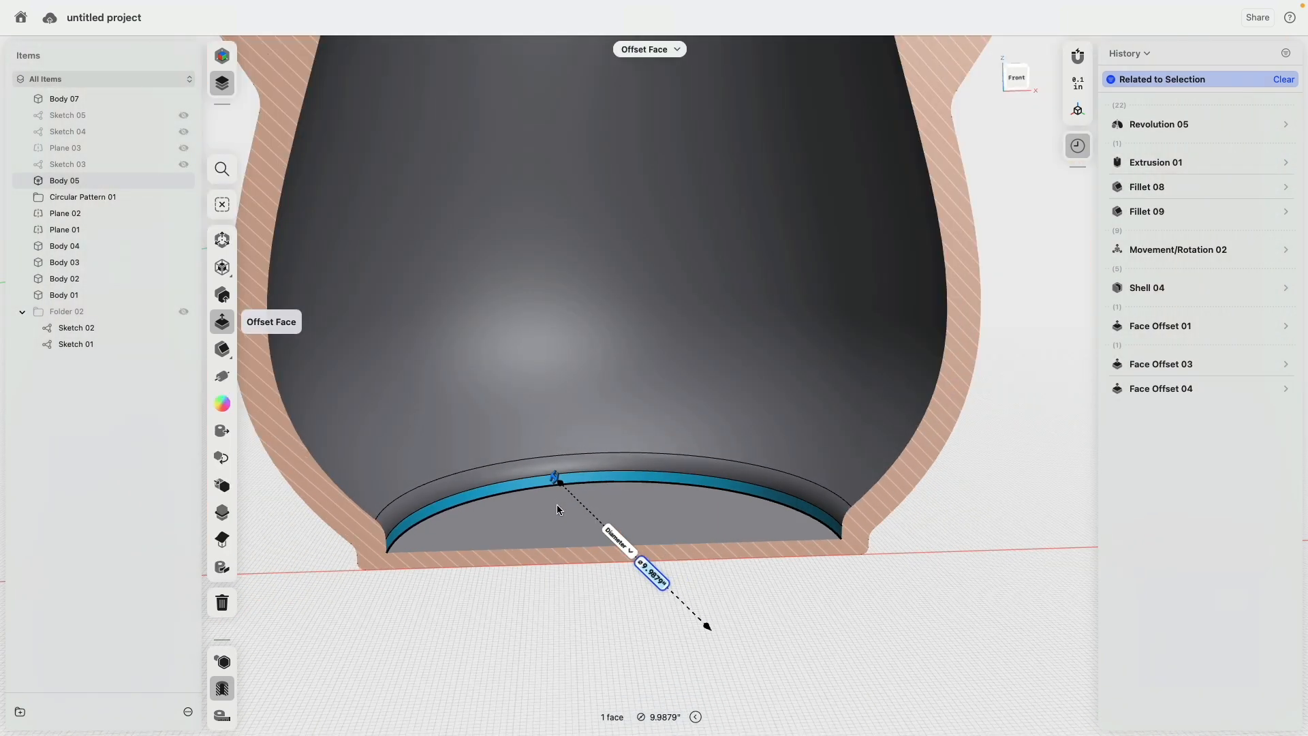
{"action": "left_click", "coordinate": [506, 521]}
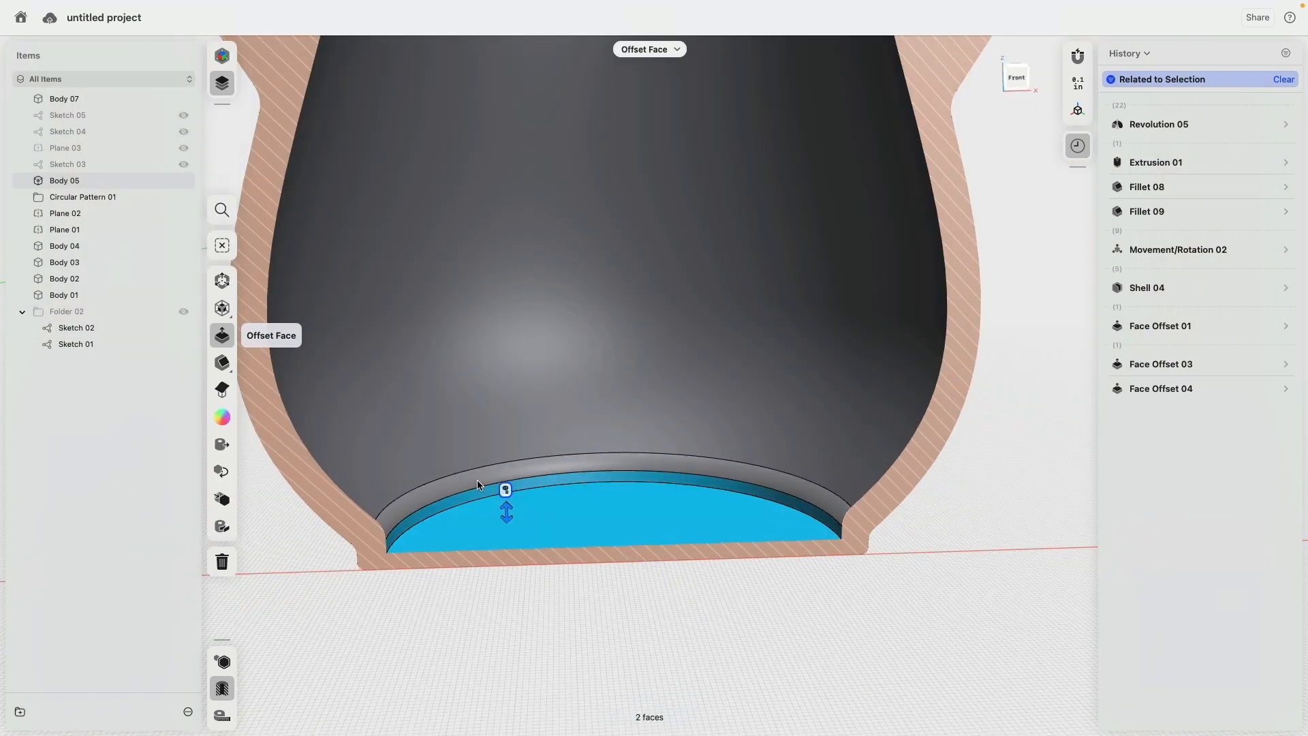
{"action": "left_click", "coordinate": [477, 481]}
{"action": "key", "text": "Delete"}
{"action": "left_click", "coordinate": [505, 521]}
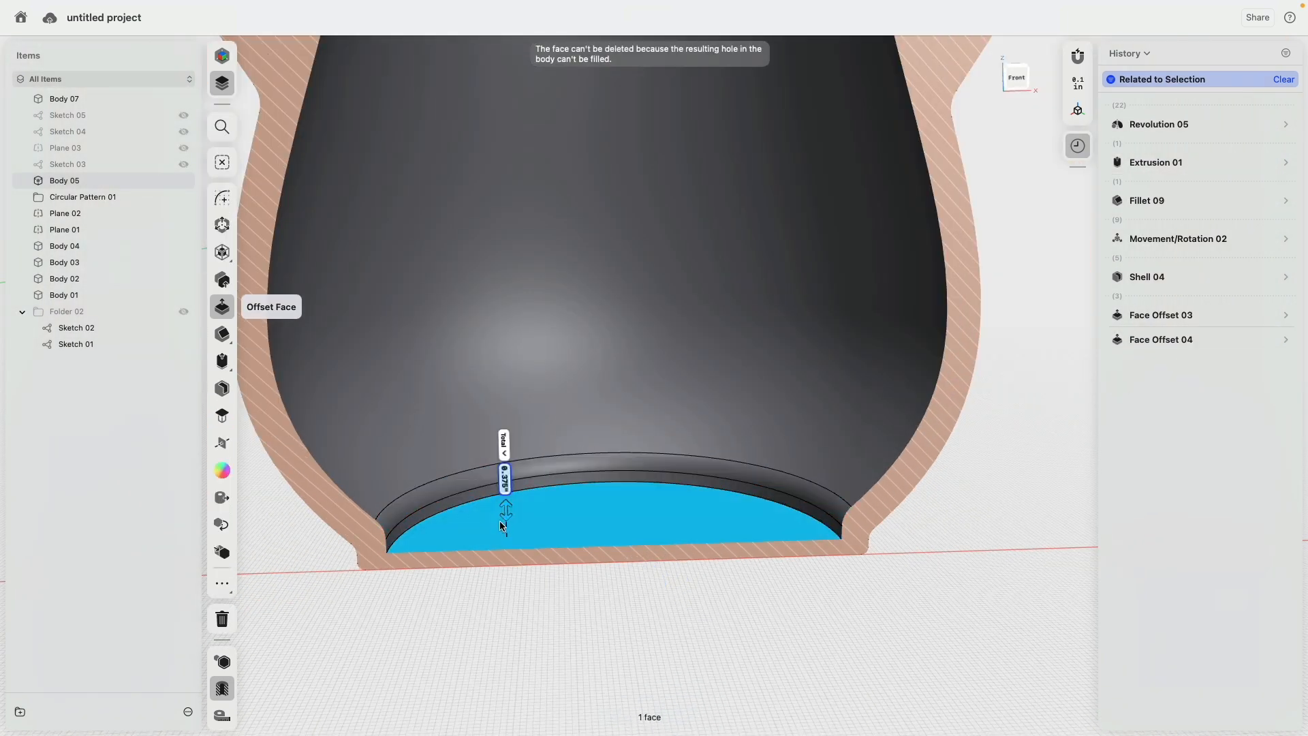
{"action": "left_click", "coordinate": [455, 504]}
{"action": "key", "text": "Escape"}
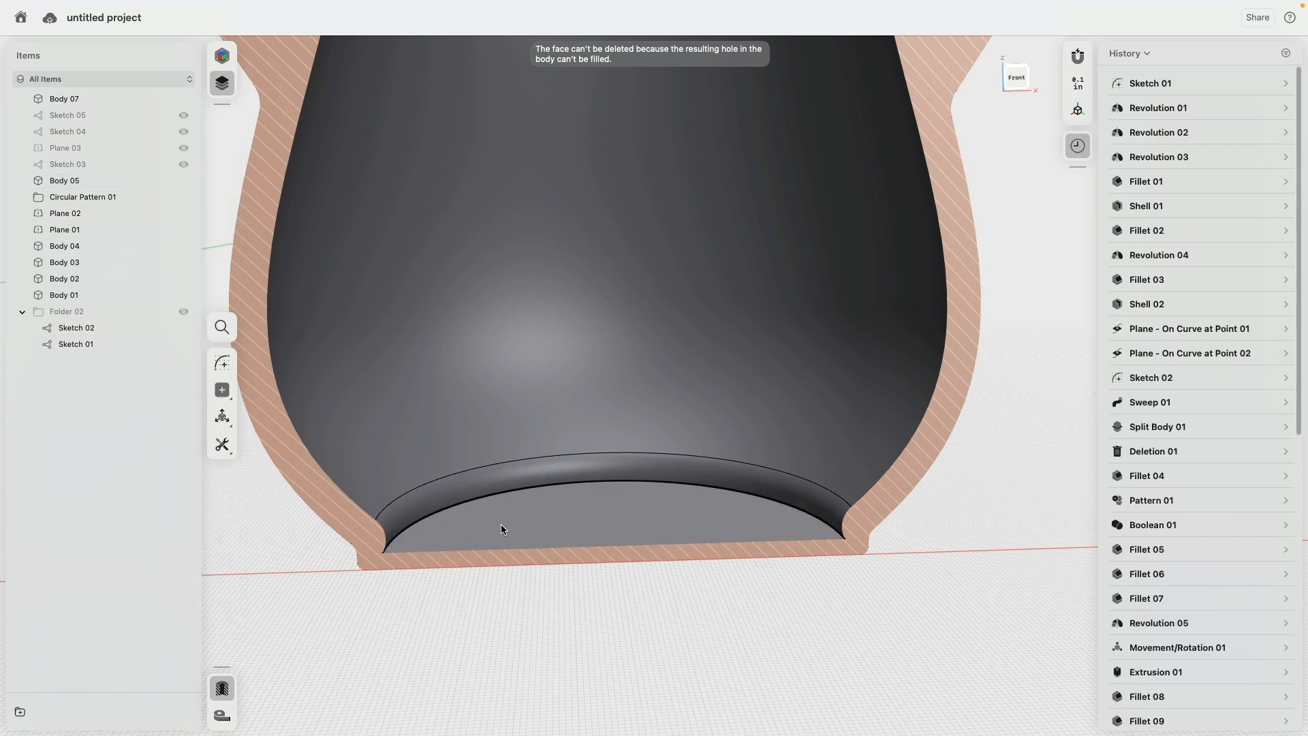
Step: Raise the two-handled vase's inner floor with Offset Face and delete the remaining rounded ring face around it
{"action": "scroll", "coordinate": [476, 524], "scroll_direction": "up", "scroll_amount": 5}
{"action": "left_click", "coordinate": [399, 510]}
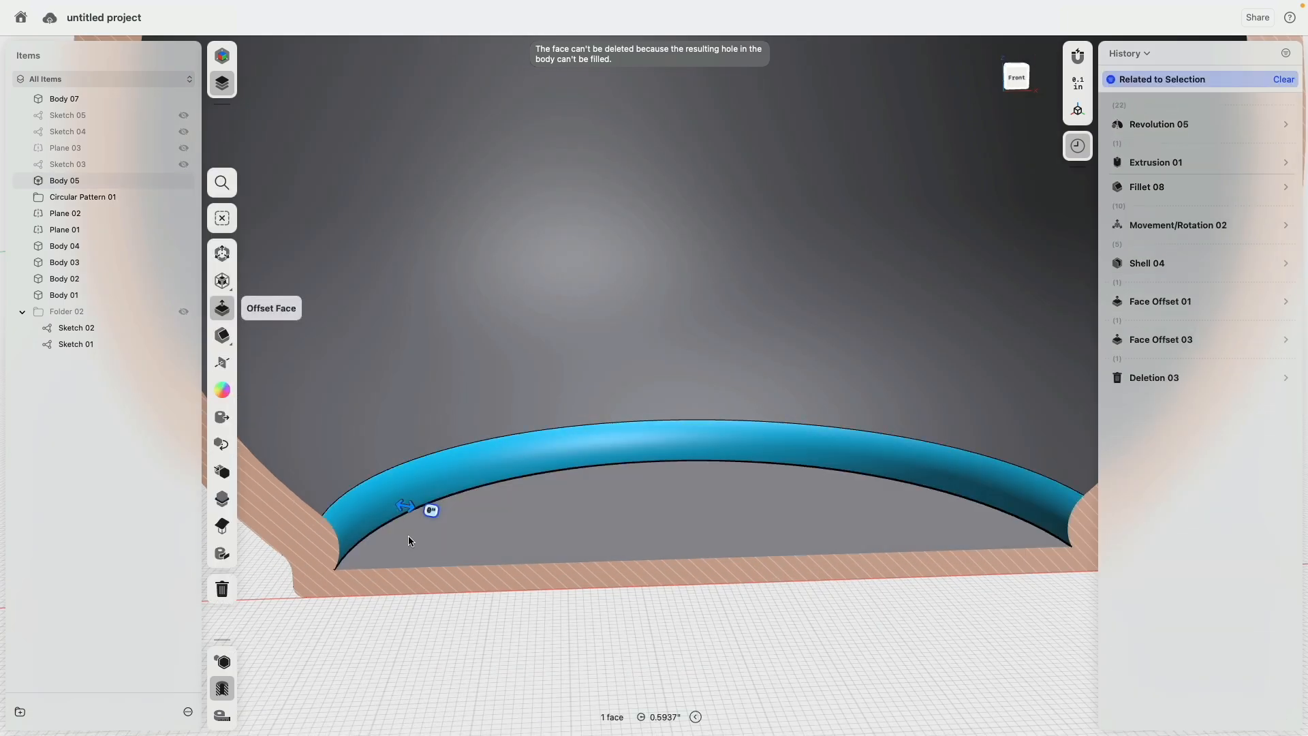
{"action": "left_click", "coordinate": [408, 535]}
{"action": "left_click_drag", "start_coordinate": [412, 526], "coordinate": [419, 482]}
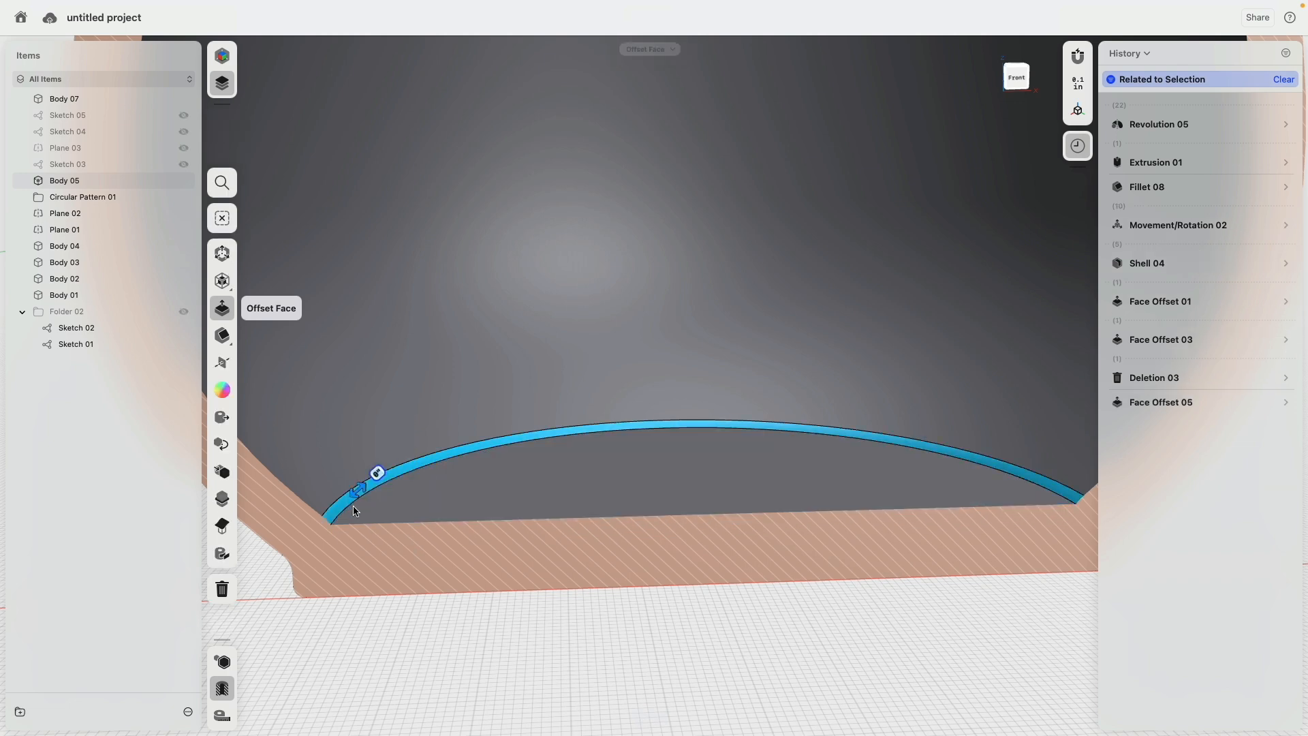
{"action": "key", "text": "Escape"}
Step: Raise the spouted pitcher's inner floor with Offset Face to a total thickness of 1 in
{"action": "scroll", "coordinate": [656, 515], "scroll_direction": "down", "scroll_amount": 8}
{"action": "scroll", "coordinate": [656, 515], "scroll_direction": "up", "scroll_amount": 10}
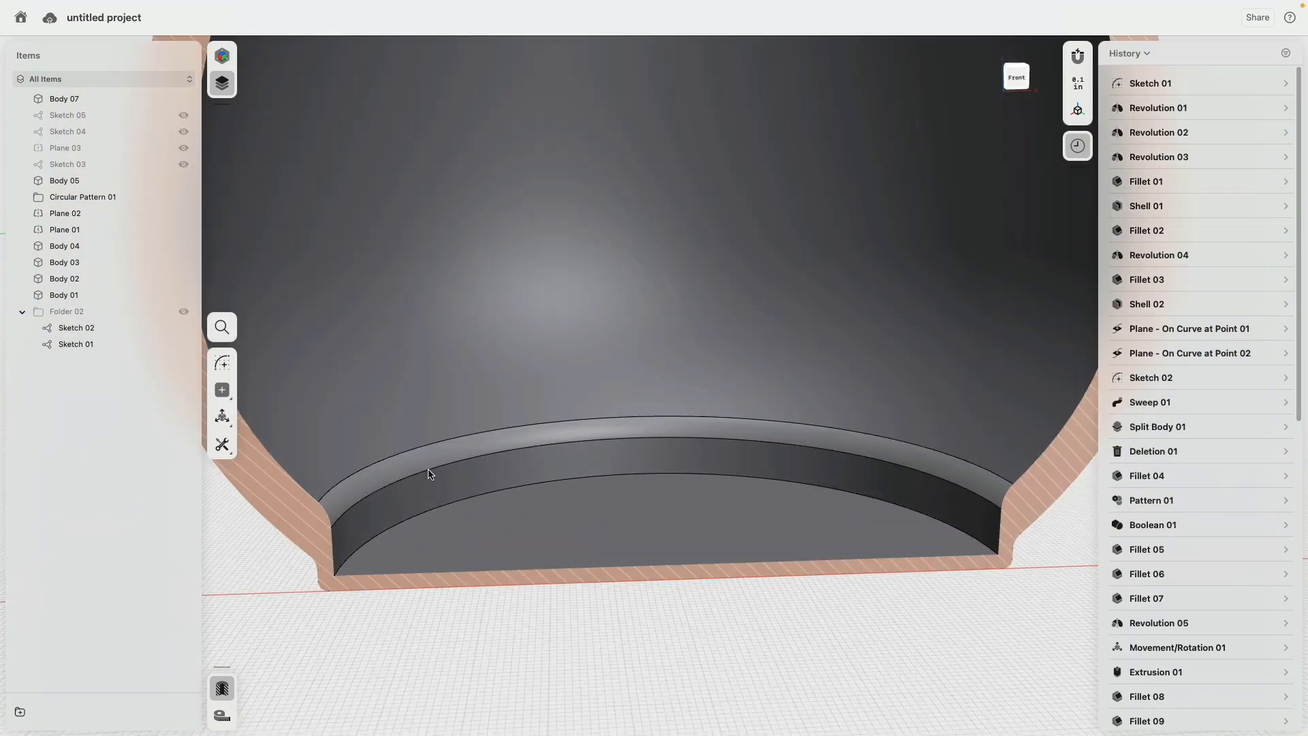
{"action": "left_click", "coordinate": [430, 474]}
{"action": "key", "text": "Delete"}
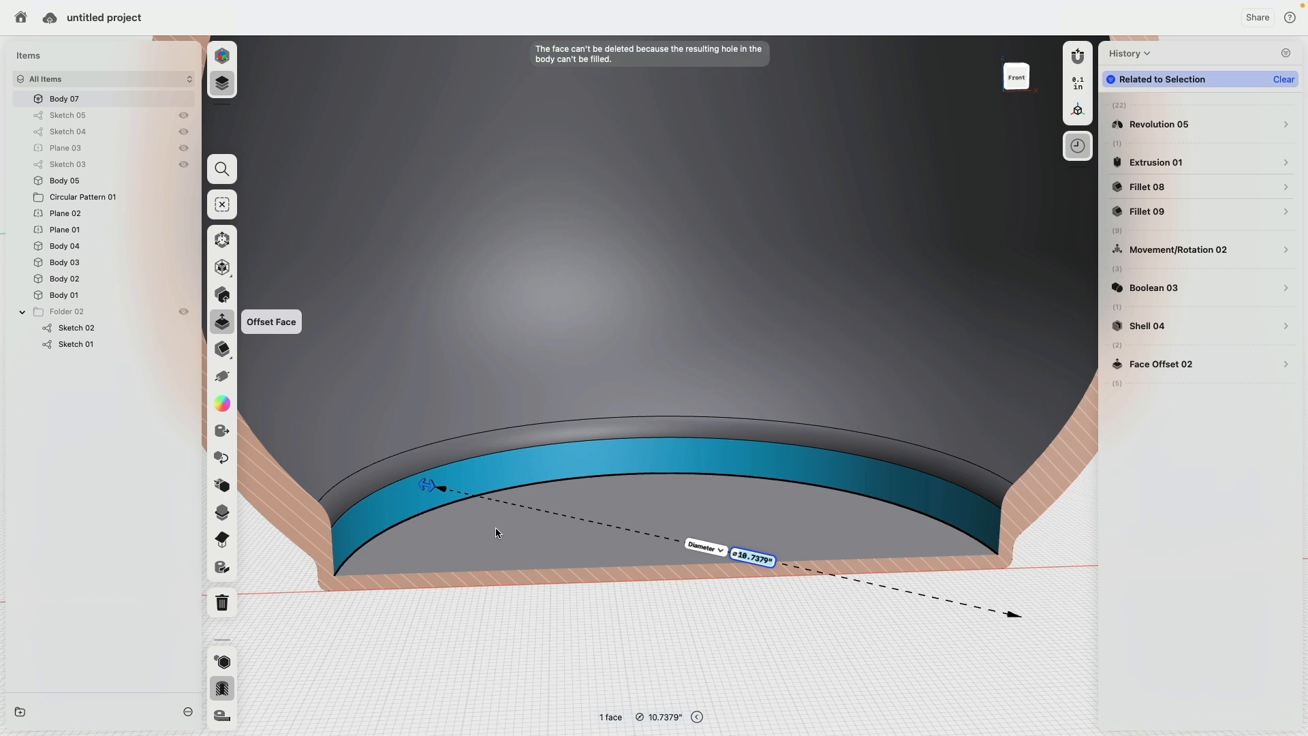
{"action": "left_click", "coordinate": [495, 527]}
{"action": "left_click_drag", "start_coordinate": [496, 521], "coordinate": [498, 470]}
Step: Delete the thin vertical and rounded ring faces around the pitcher's inner floor, and lower the floor to a 0.6875 in total thickness
{"action": "scroll", "coordinate": [391, 485], "scroll_direction": "up", "scroll_amount": 8}
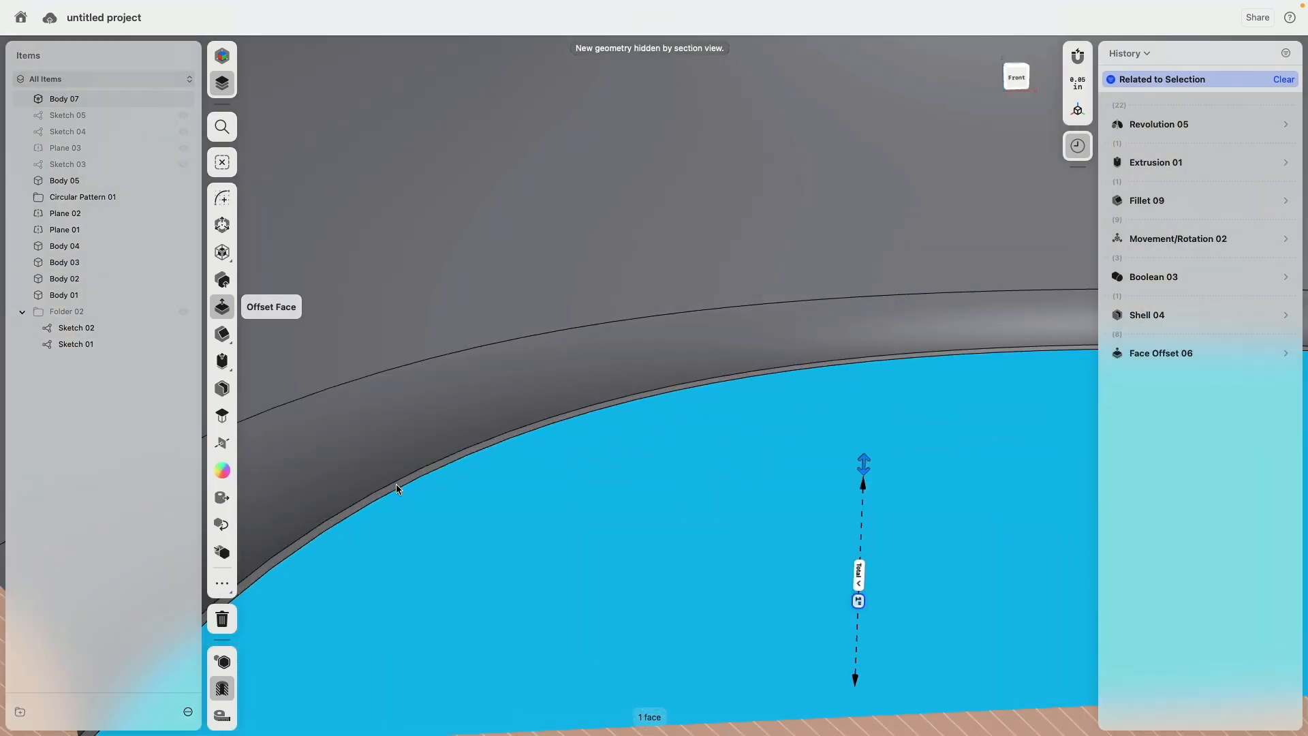
{"action": "left_click", "coordinate": [395, 484]}
{"action": "scroll", "coordinate": [407, 504], "scroll_direction": "down", "scroll_amount": 5}
{"action": "key", "text": "Delete"}
{"action": "left_click", "coordinate": [429, 480]}
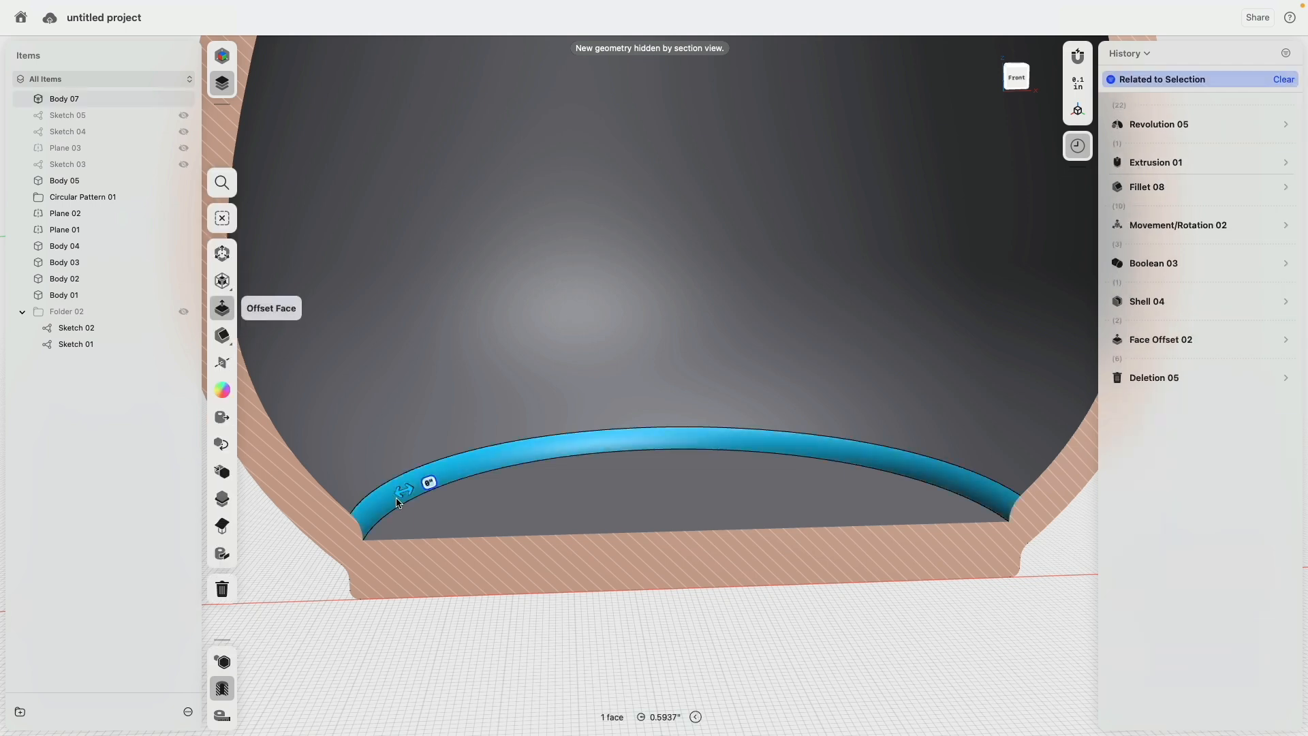
{"action": "key", "text": "Delete"}
{"action": "left_click", "coordinate": [518, 509]}
{"action": "left_click_drag", "start_coordinate": [521, 501], "coordinate": [524, 519]}
Step: Fillet the inner floor edges of the two-handled vase and the spouted pitcher together
{"action": "scroll", "coordinate": [513, 511], "scroll_direction": "down", "scroll_amount": 6}
{"action": "middle_click_drag", "start_coordinate": [346, 536], "coordinate": [676, 465]}
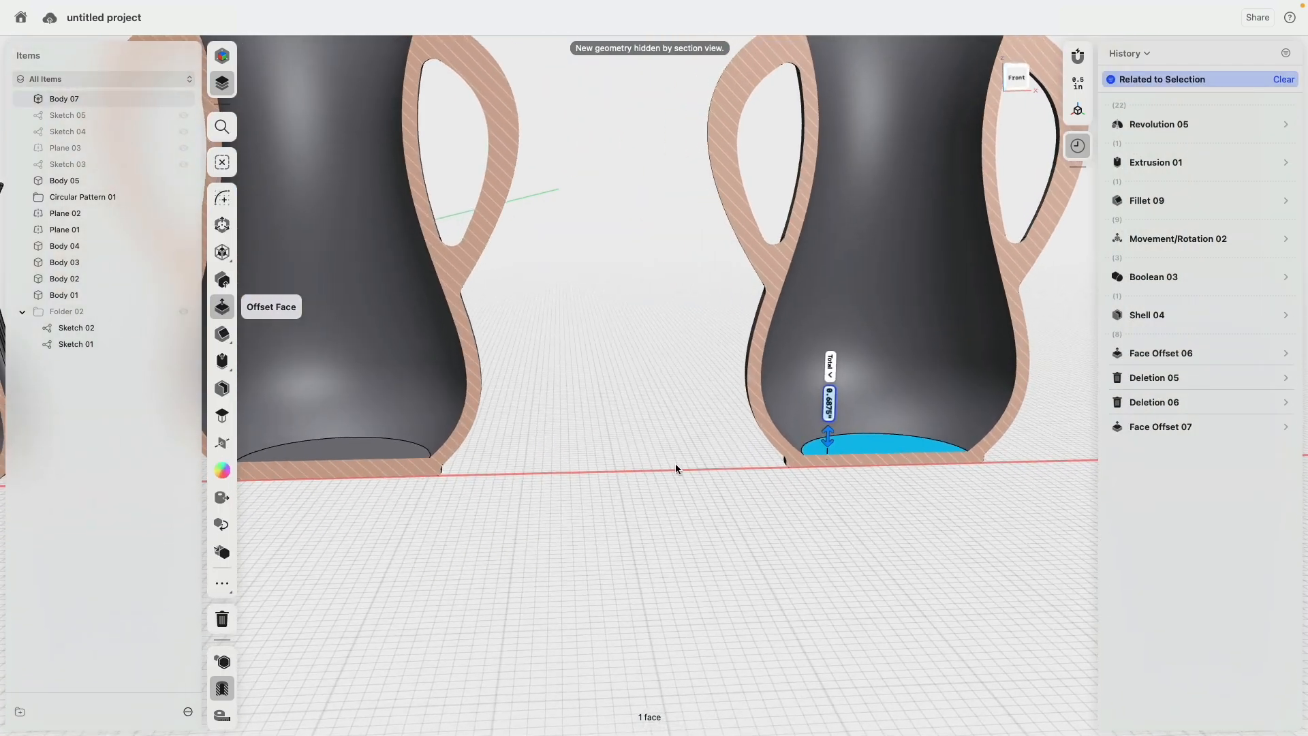
{"action": "key", "text": "f"}
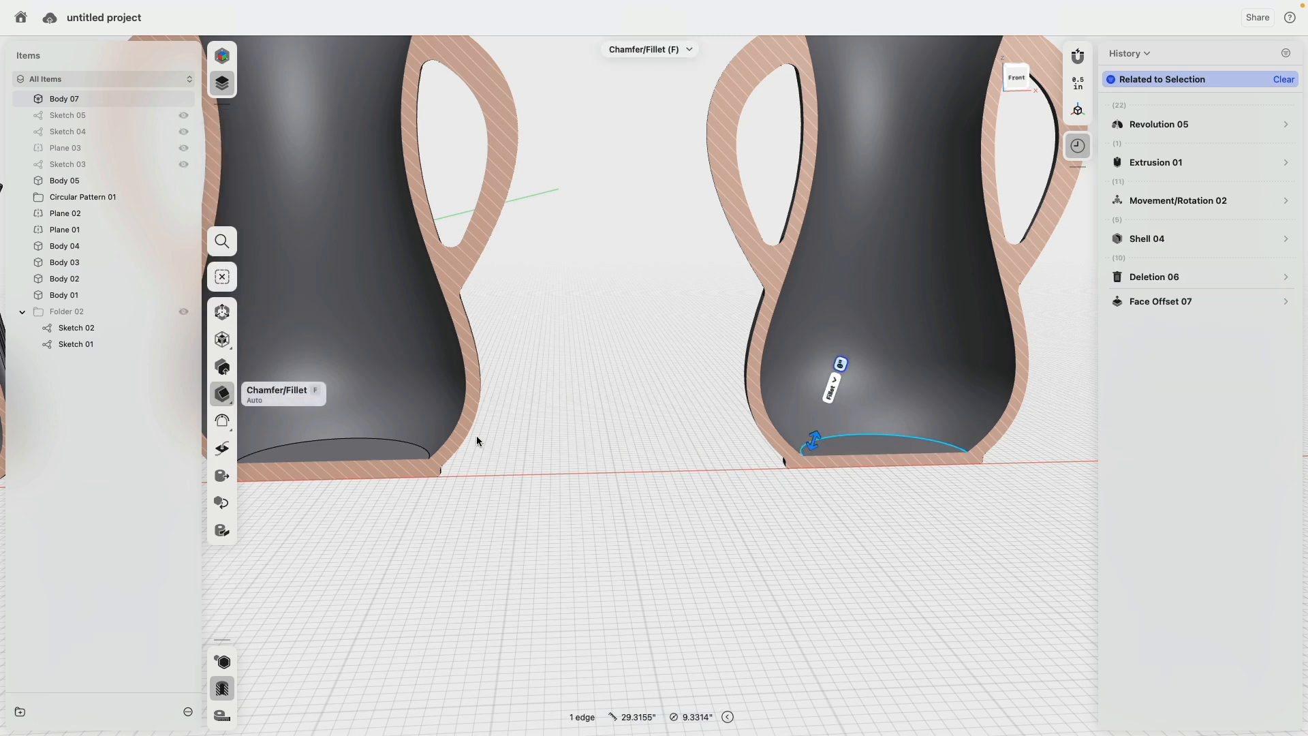
{"action": "left_click", "coordinate": [423, 452]}
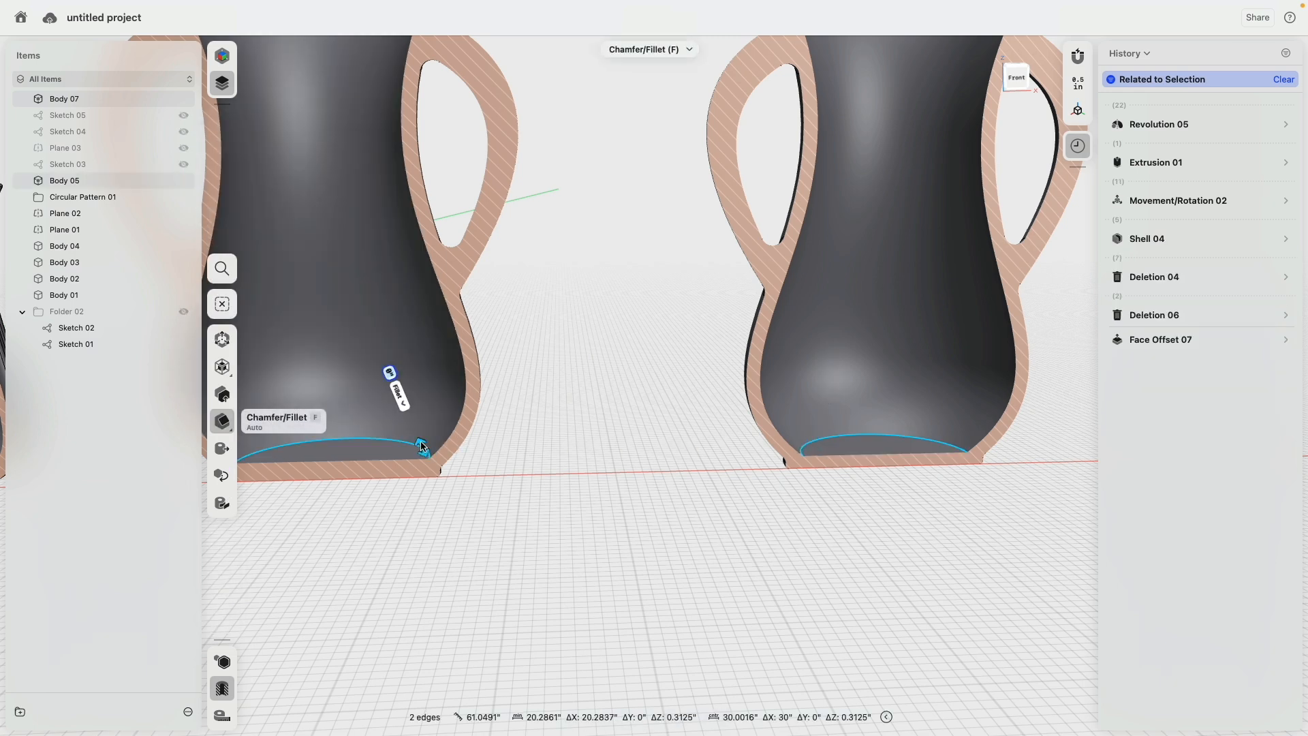
{"action": "left_click_drag", "start_coordinate": [423, 447], "coordinate": [414, 422]}
Step: Clear the selection and turn off the section view to show the complete vases
{"action": "left_click", "coordinate": [594, 569]}
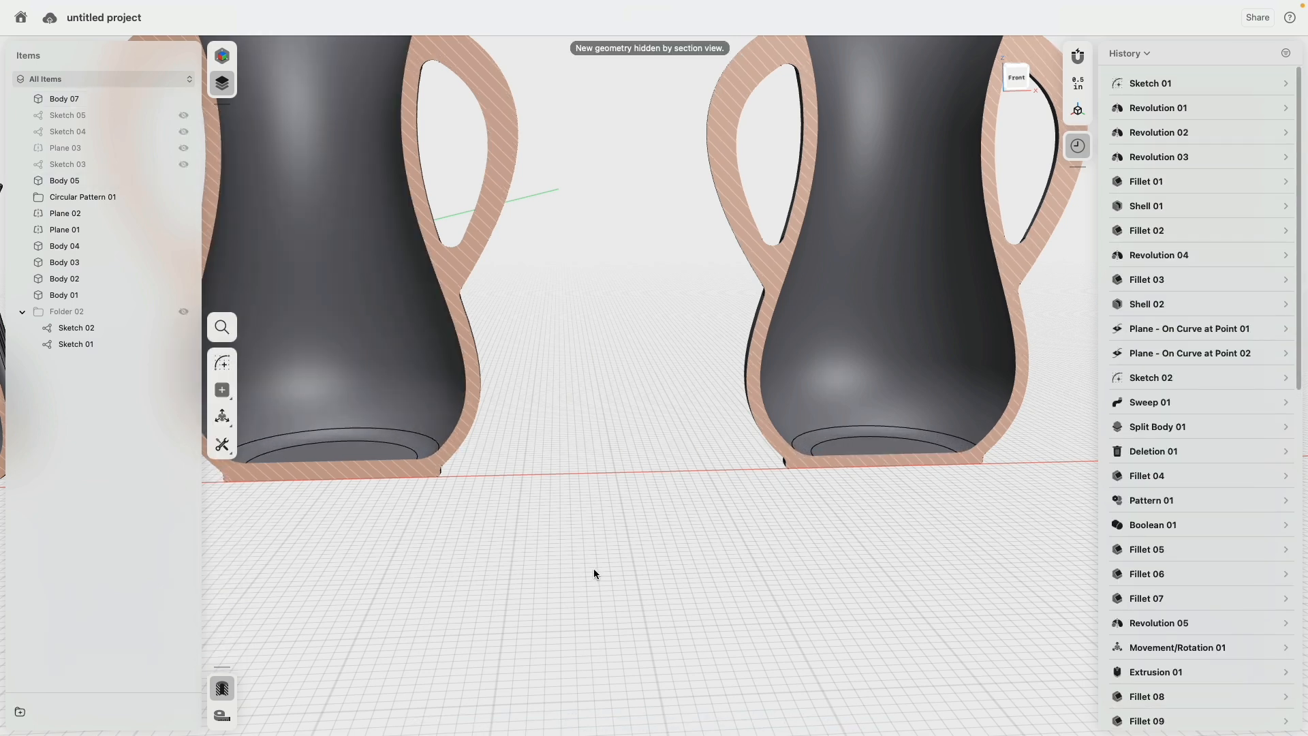
{"action": "scroll", "coordinate": [594, 568], "scroll_direction": "down", "scroll_amount": 5}
{"action": "left_click", "coordinate": [222, 689]}
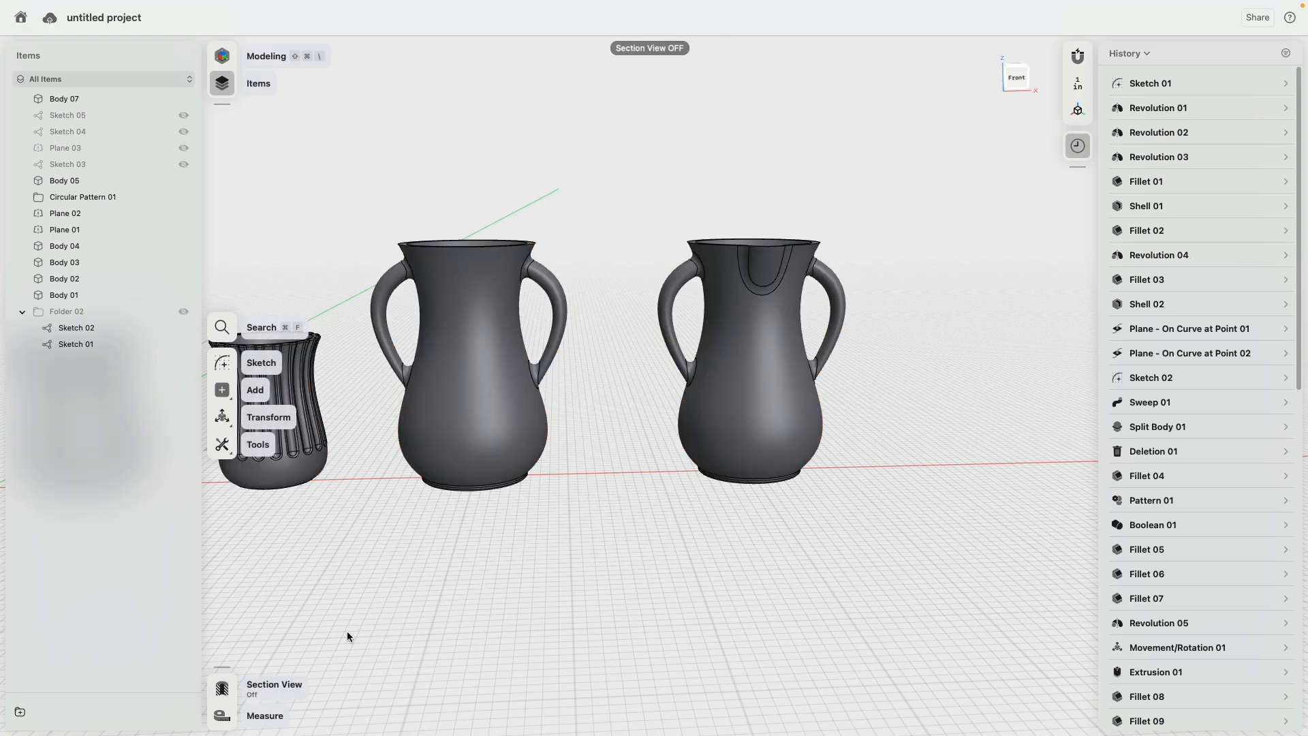
Step: Fillet the inner and outer rim edges of the two-handled vase and the spouted pitcher together with a 0.1 in radius
{"action": "right_click_drag", "start_coordinate": [346, 633], "coordinate": [724, 607]}
{"action": "scroll", "coordinate": [533, 287], "scroll_direction": "up", "scroll_amount": 5}
{"action": "left_click", "coordinate": [541, 205]}
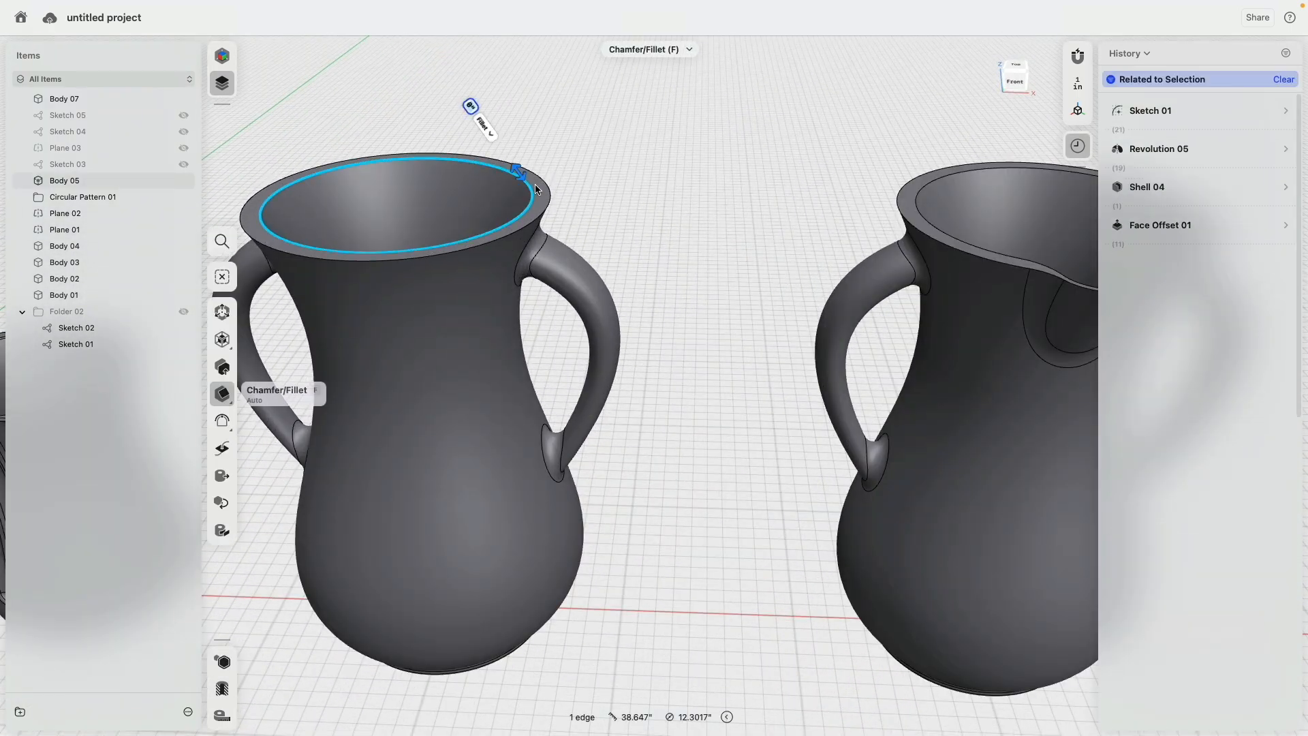
{"action": "middle_click_drag", "start_coordinate": [677, 192], "coordinate": [450, 242]}
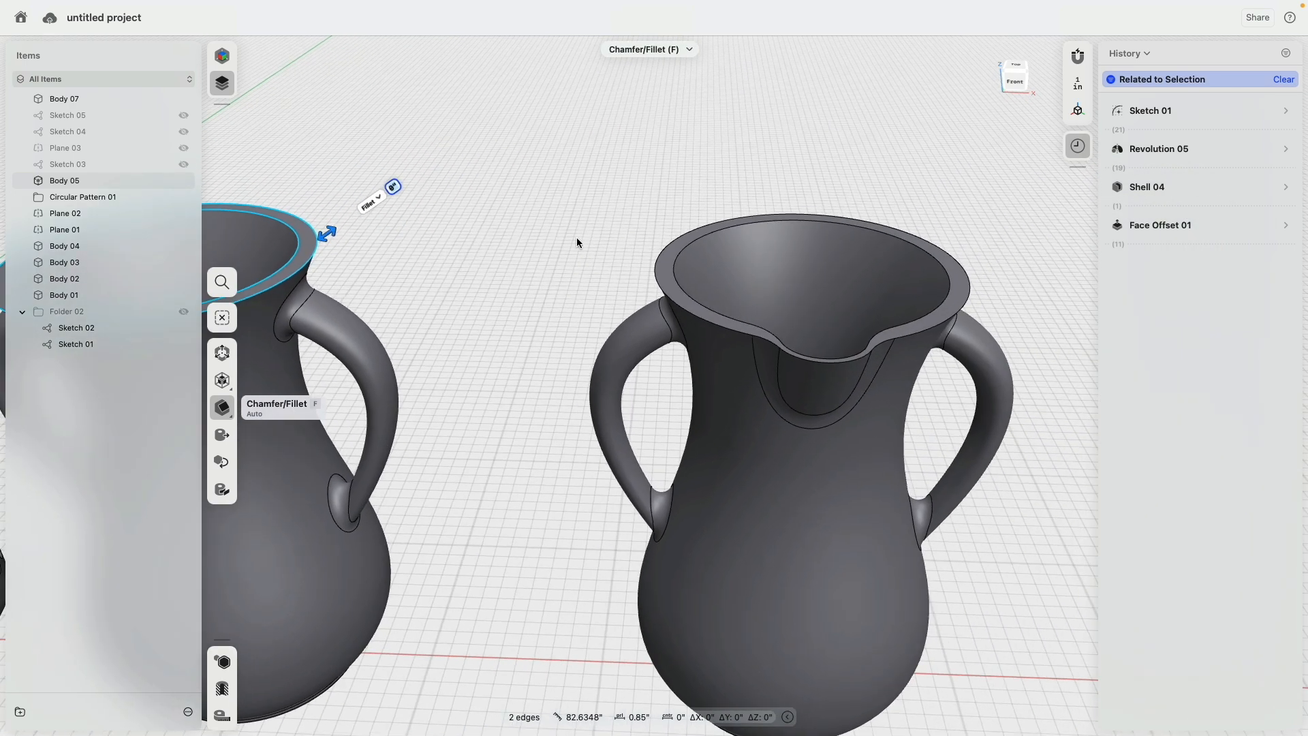
{"action": "left_click", "coordinate": [686, 242]}
{"action": "left_click", "coordinate": [682, 238]}
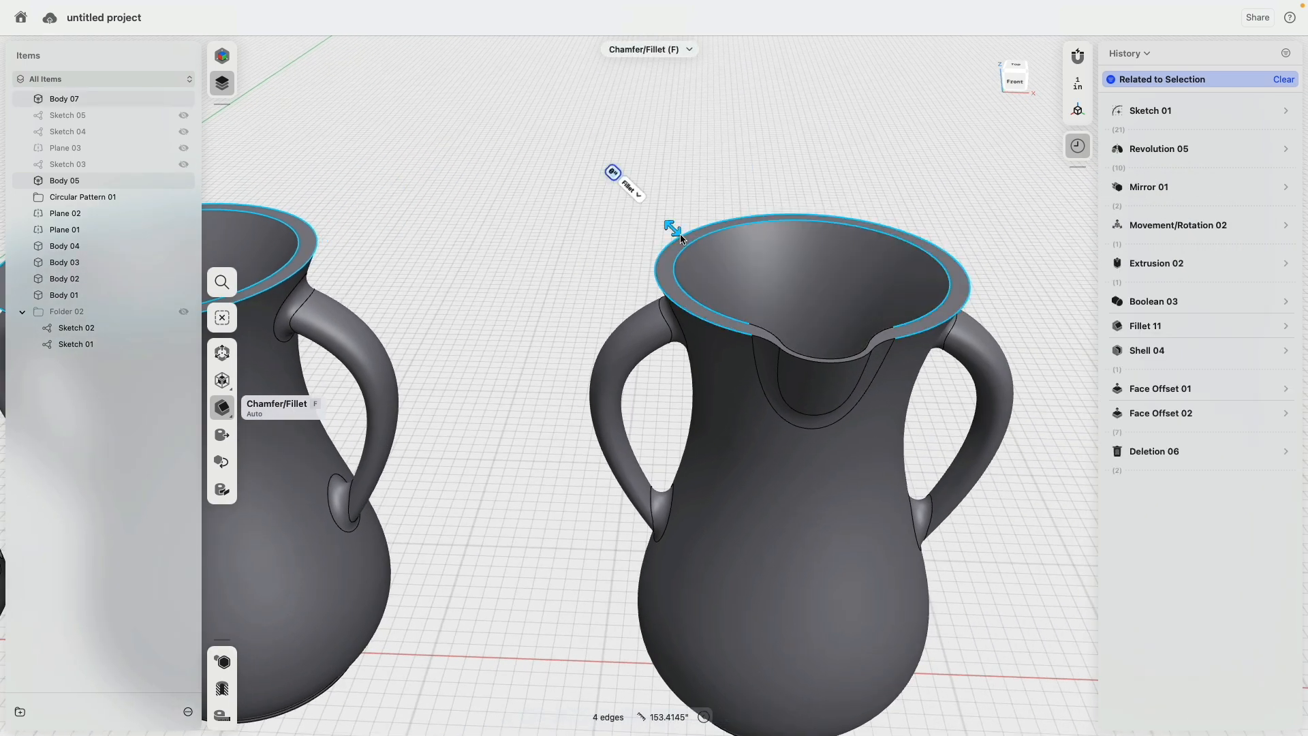
{"action": "left_click", "coordinate": [680, 236]}
Step: Examine the filleted rim around the pitcher's spout up close and in the full row of vases
{"action": "right_click_drag", "start_coordinate": [811, 317], "coordinate": [898, 430]}
{"action": "scroll", "coordinate": [865, 400], "scroll_direction": "up", "scroll_amount": 10}
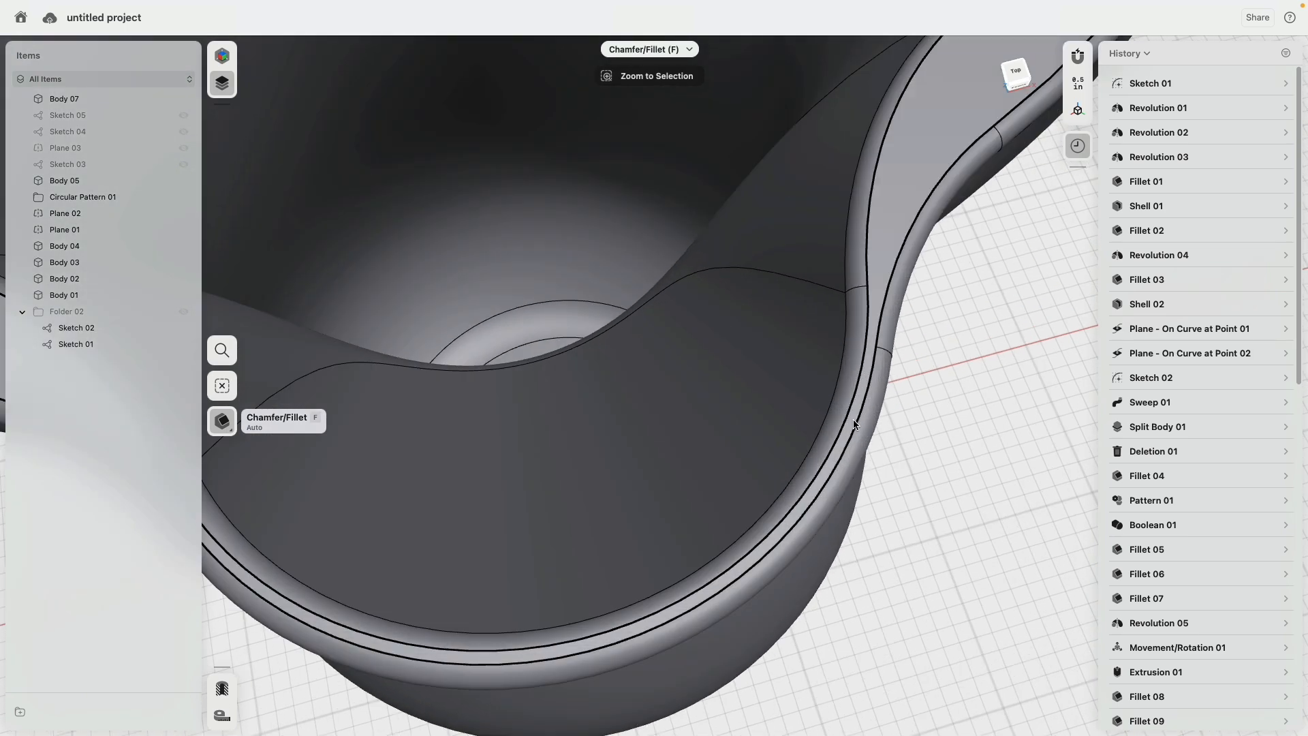
{"action": "left_click", "coordinate": [856, 432]}
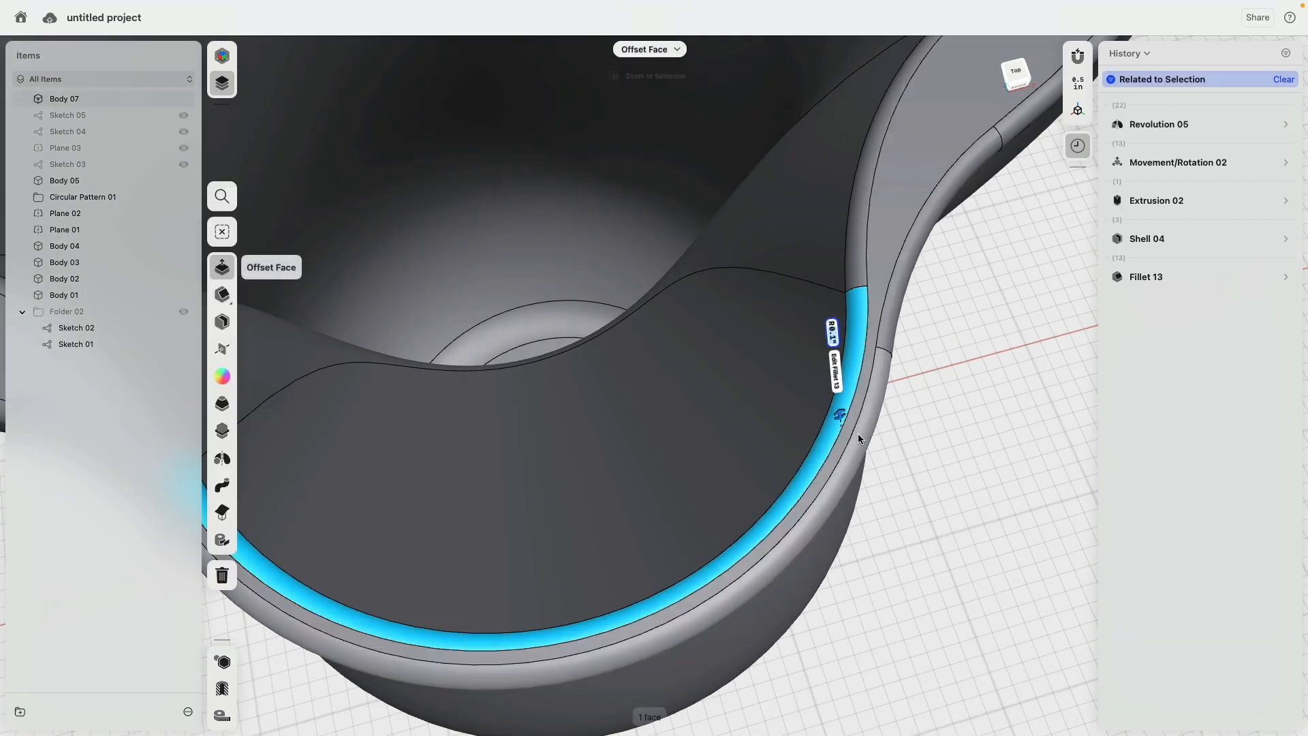
{"action": "scroll", "coordinate": [907, 455], "scroll_direction": "down", "scroll_amount": 3}
{"action": "left_click", "coordinate": [925, 464]}
{"action": "scroll", "coordinate": [932, 473], "scroll_direction": "down", "scroll_amount": 10}
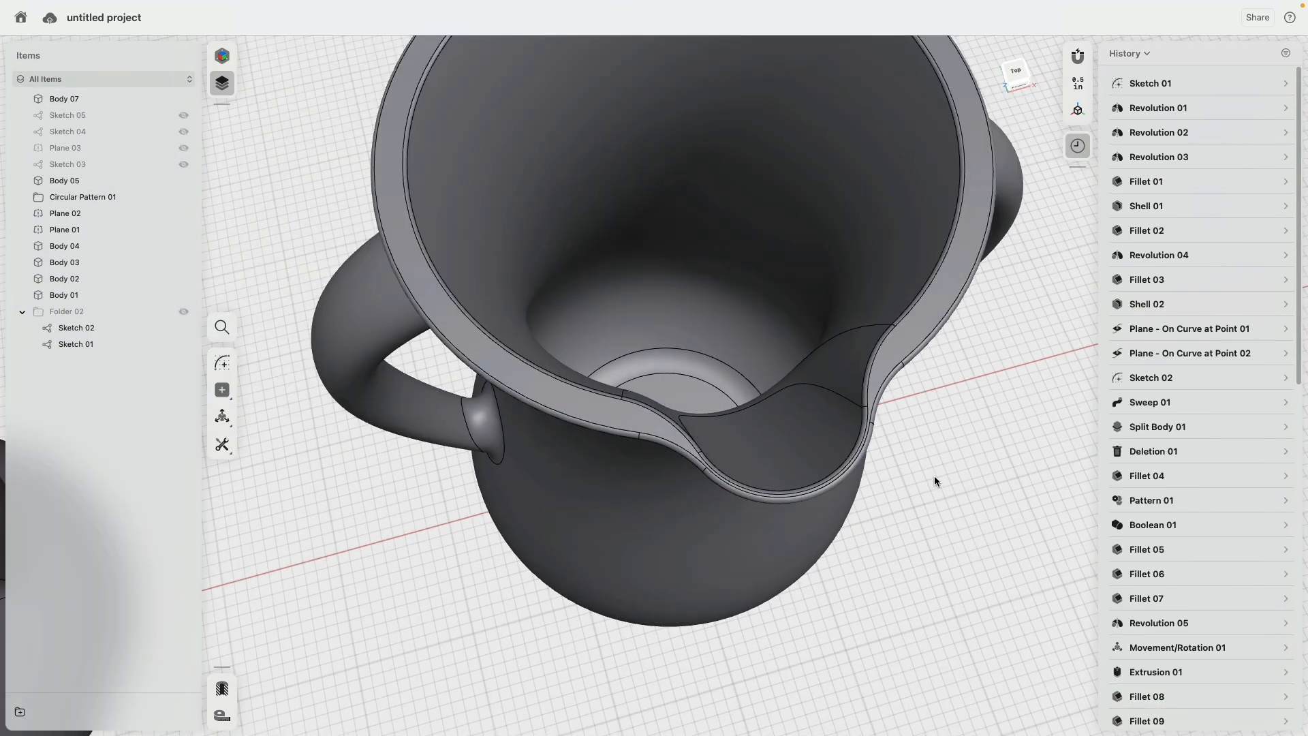
{"action": "right_click_drag", "start_coordinate": [931, 472], "coordinate": [880, 466]}
{"action": "scroll", "coordinate": [879, 468], "scroll_direction": "down", "scroll_amount": 5}
{"action": "middle_click_drag", "start_coordinate": [619, 383], "coordinate": [715, 281]}
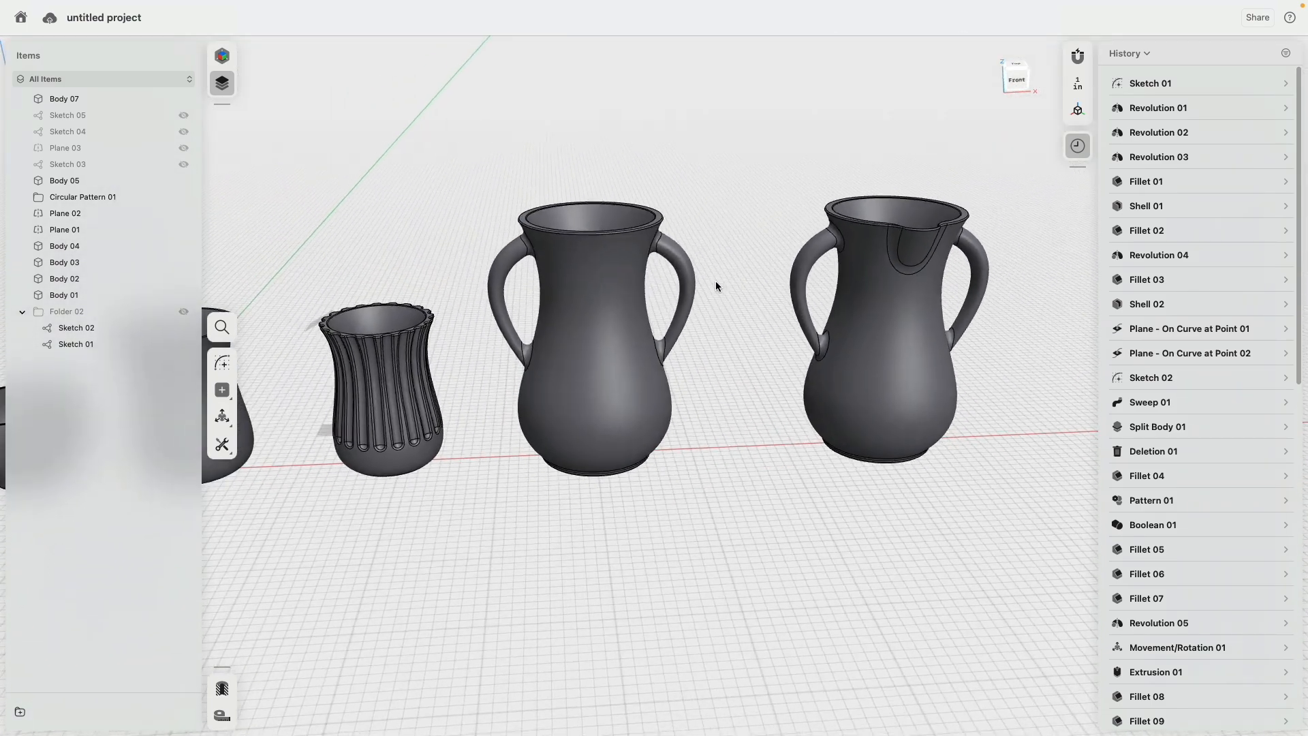
Step: Switch to the Visualization workspace and filter the material library to Stone
{"action": "left_click", "coordinate": [222, 60]}
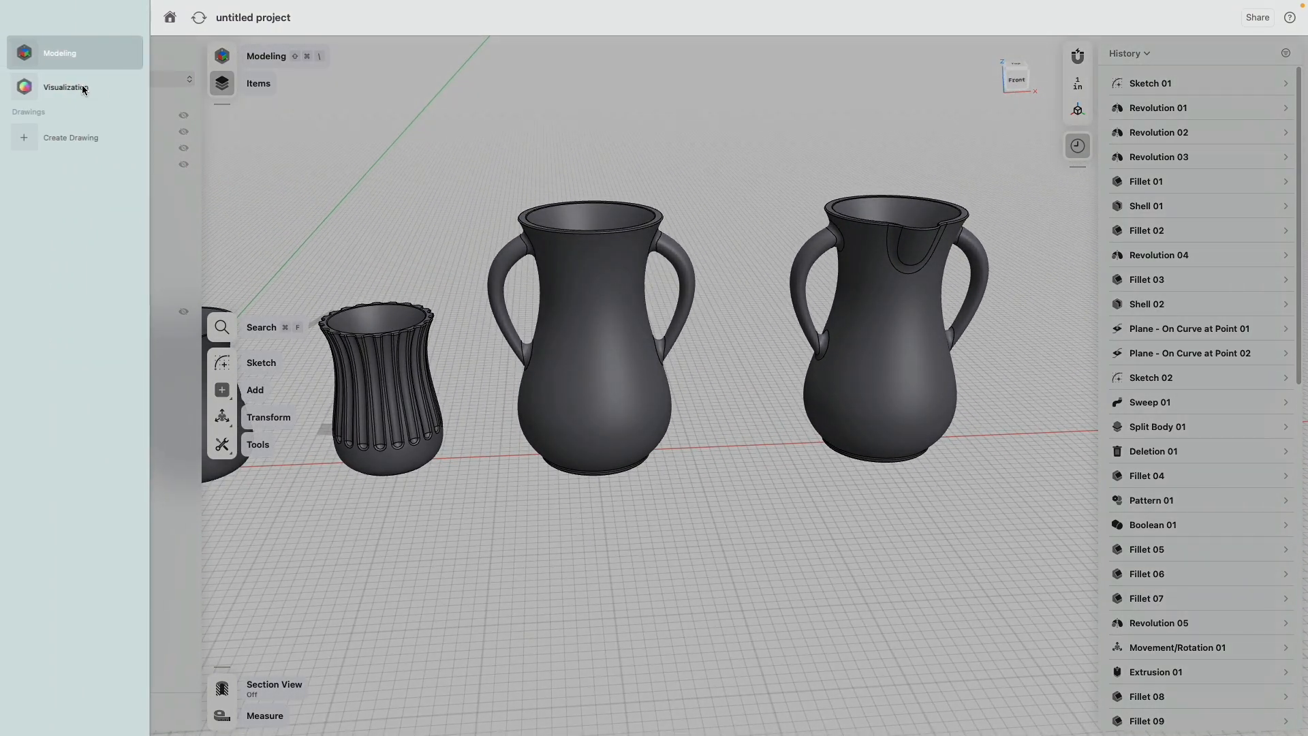
{"action": "left_click", "coordinate": [51, 88]}
{"action": "left_click", "coordinate": [1149, 154]}
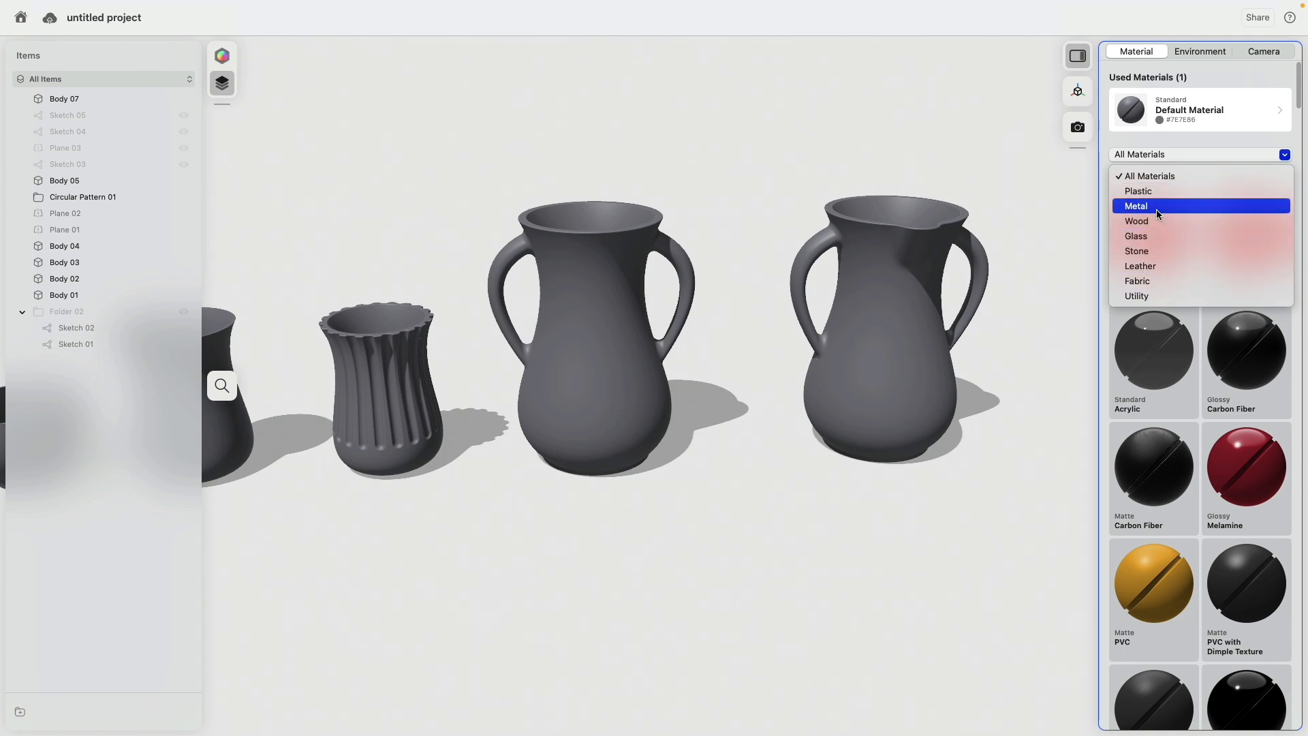
{"action": "left_click", "coordinate": [1158, 251]}
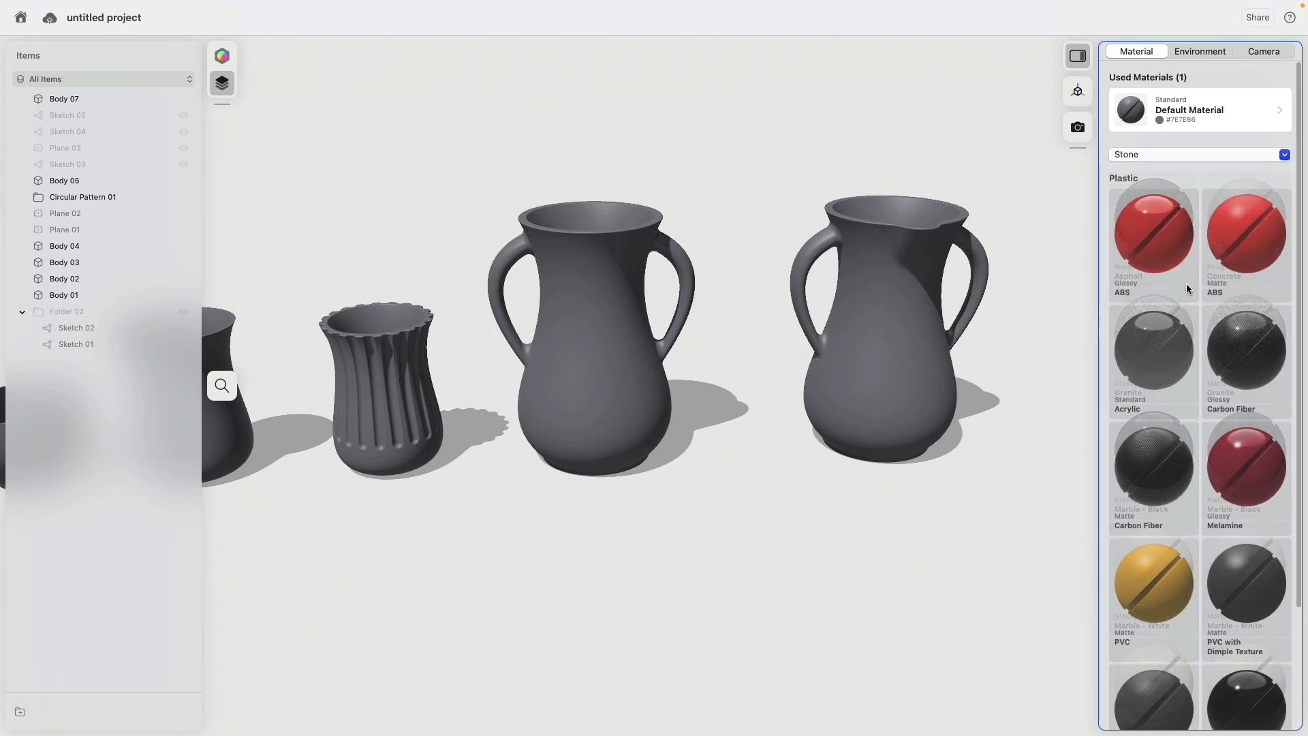
{"action": "scroll", "coordinate": [1237, 428], "scroll_direction": "down", "scroll_amount": 5}
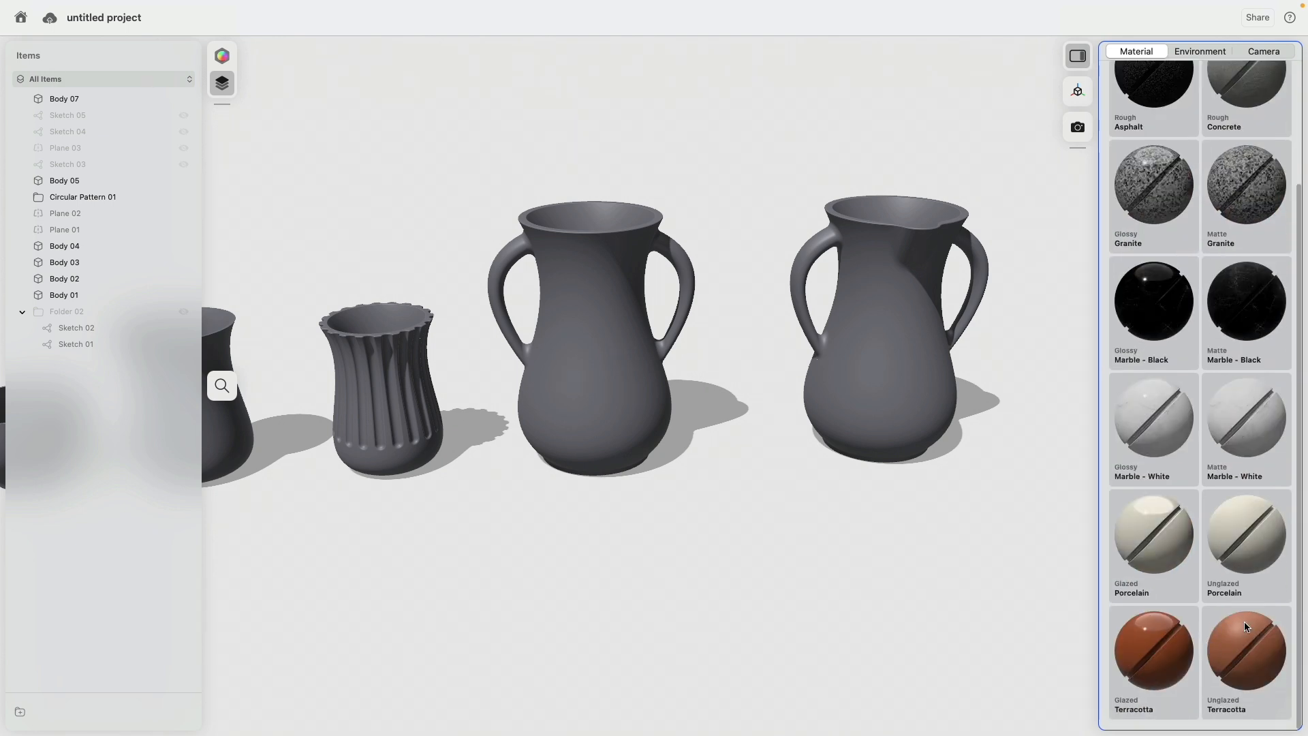
Step: Try Glazed Terracotta on the spouted pitcher and the two-handled vase, and give both Unglazed Terracotta instead
{"action": "left_click_drag", "start_coordinate": [994, 455], "coordinate": [913, 381]}
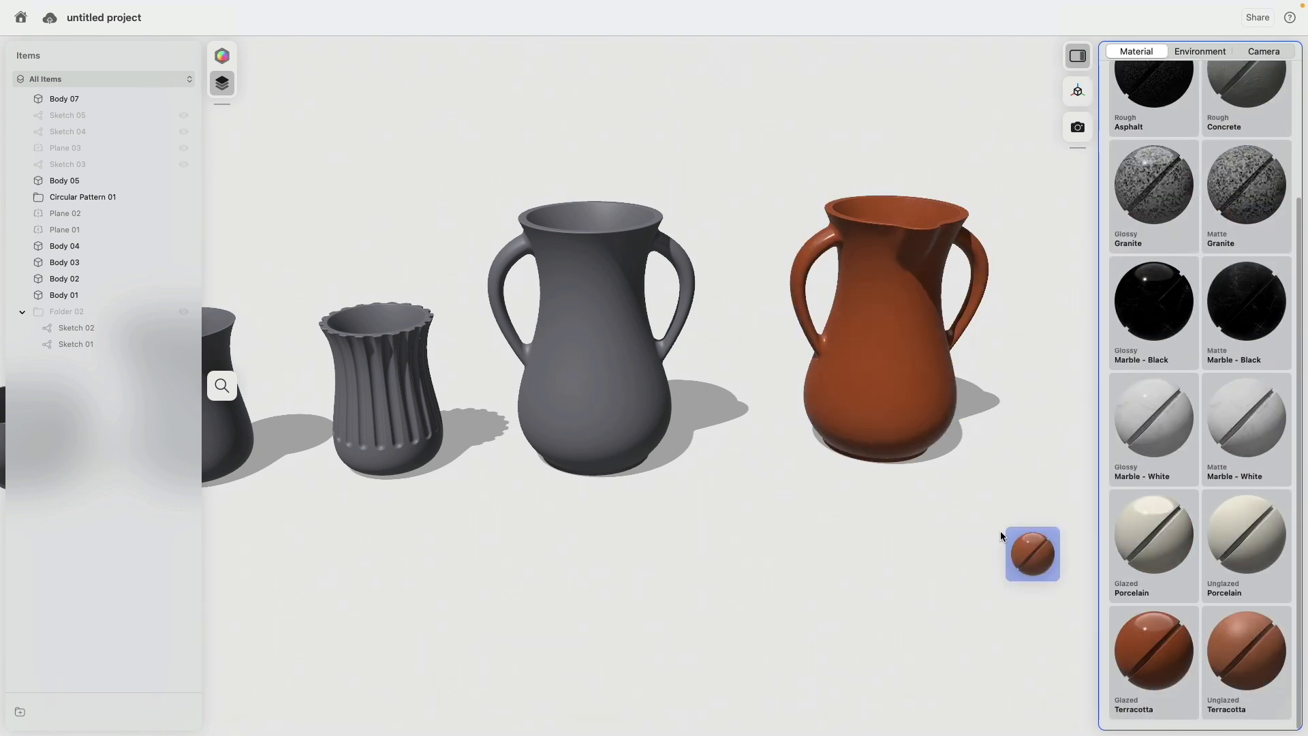
{"action": "left_click_drag", "start_coordinate": [1000, 532], "coordinate": [620, 377]}
{"action": "left_click_drag", "start_coordinate": [1240, 647], "coordinate": [916, 414]}
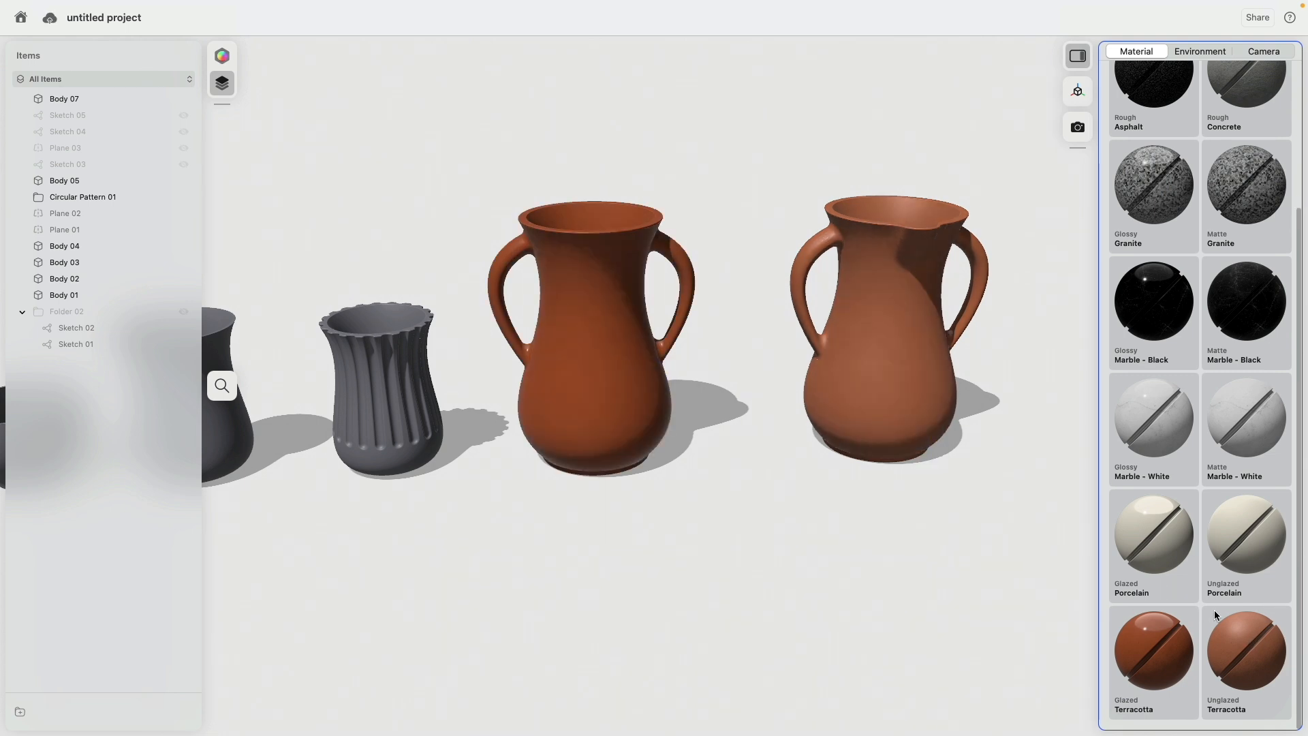
{"action": "left_click_drag", "start_coordinate": [726, 414], "coordinate": [571, 360]}
Step: Apply Unglazed Terracotta to the fluted vase, the plain vase and the two bowls
{"action": "middle_click_drag", "start_coordinate": [453, 527], "coordinate": [909, 462]}
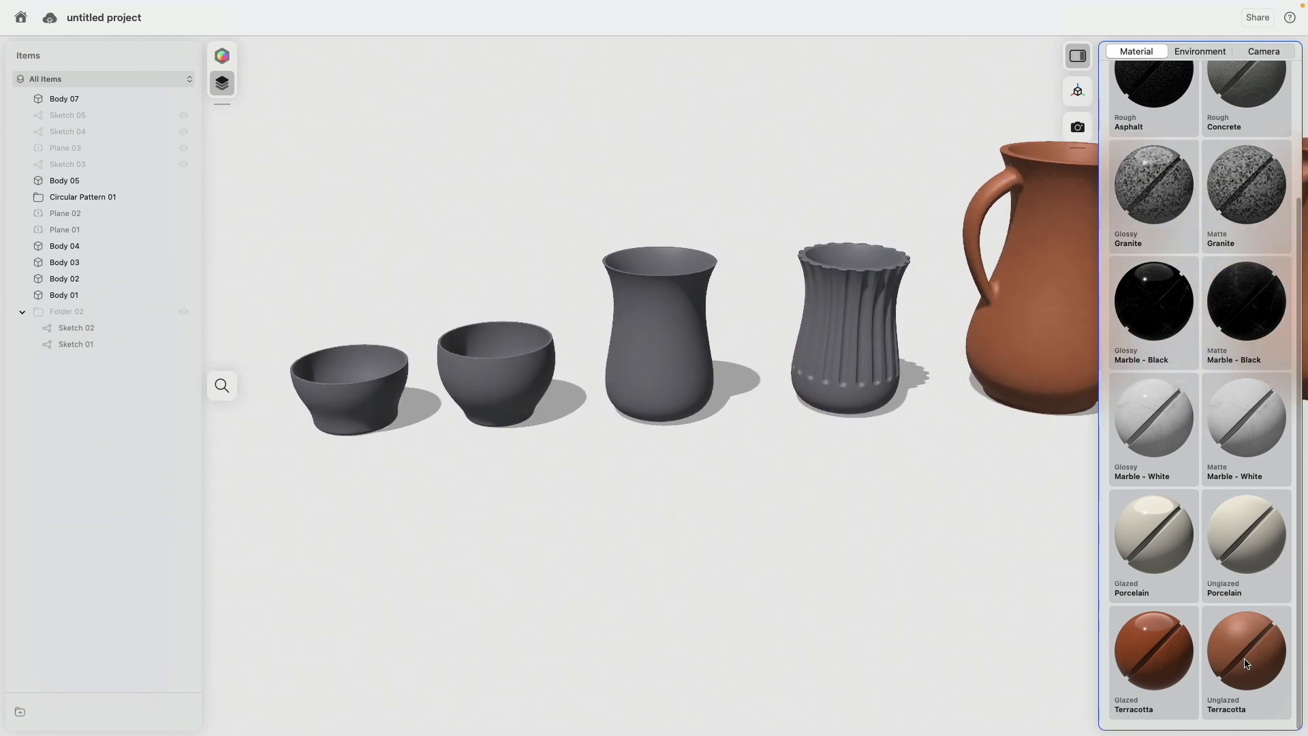
{"action": "left_click_drag", "start_coordinate": [1245, 662], "coordinate": [831, 341]}
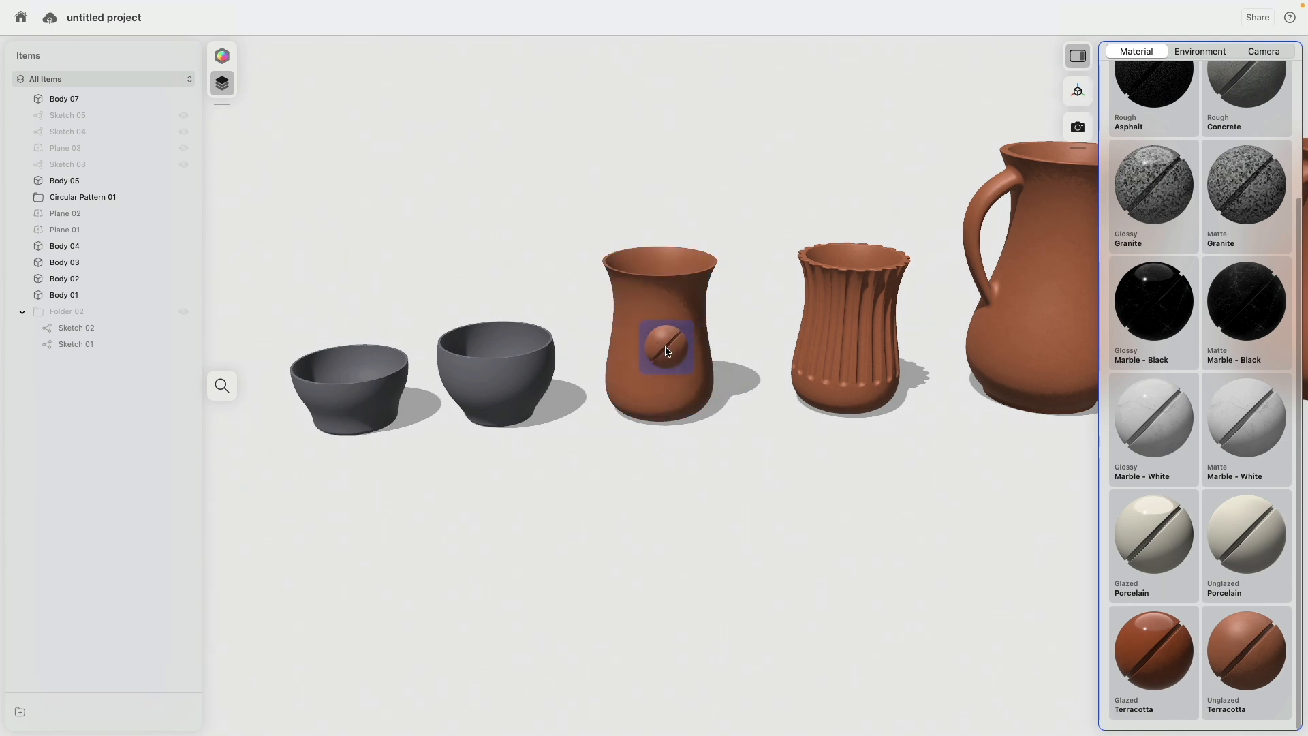
{"action": "left_click_drag", "start_coordinate": [495, 423], "coordinate": [496, 406]}
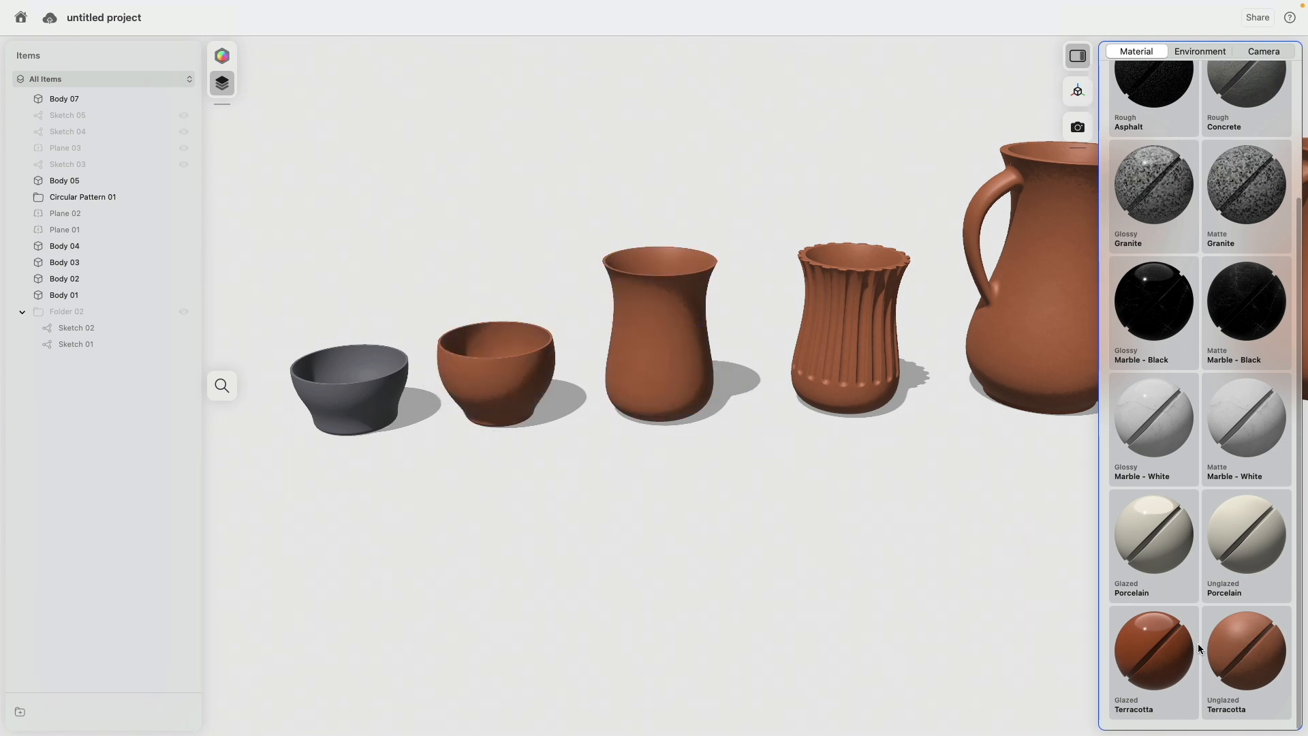
{"action": "left_click_drag", "start_coordinate": [640, 540], "coordinate": [365, 417]}
Step: Change the outer surfaces of the two bowls and the plain vase to Glazed Terracotta and clear the selection
{"action": "left_click", "coordinate": [363, 411]}
{"action": "right_click_drag", "start_coordinate": [401, 452], "coordinate": [389, 385]}
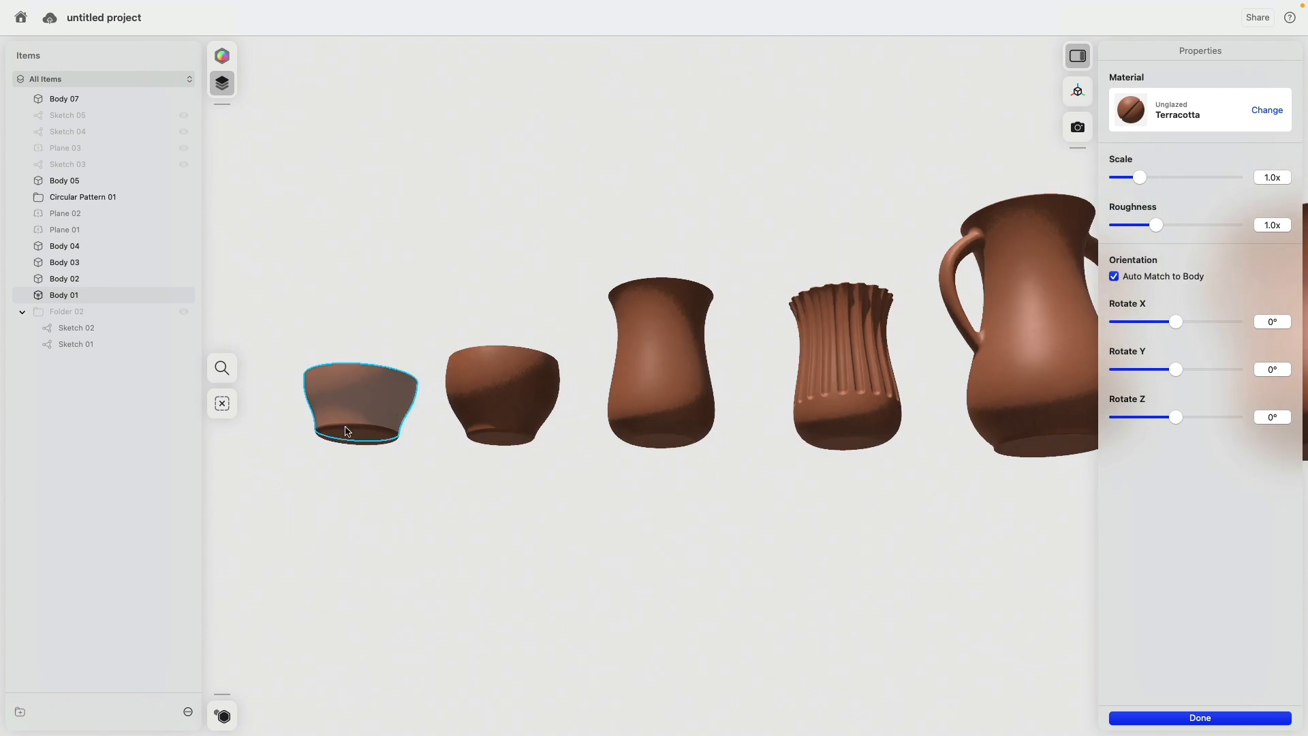
{"action": "scroll", "coordinate": [345, 431], "scroll_direction": "up", "scroll_amount": 10}
{"action": "scroll", "coordinate": [525, 411], "scroll_direction": "down", "scroll_amount": 10}
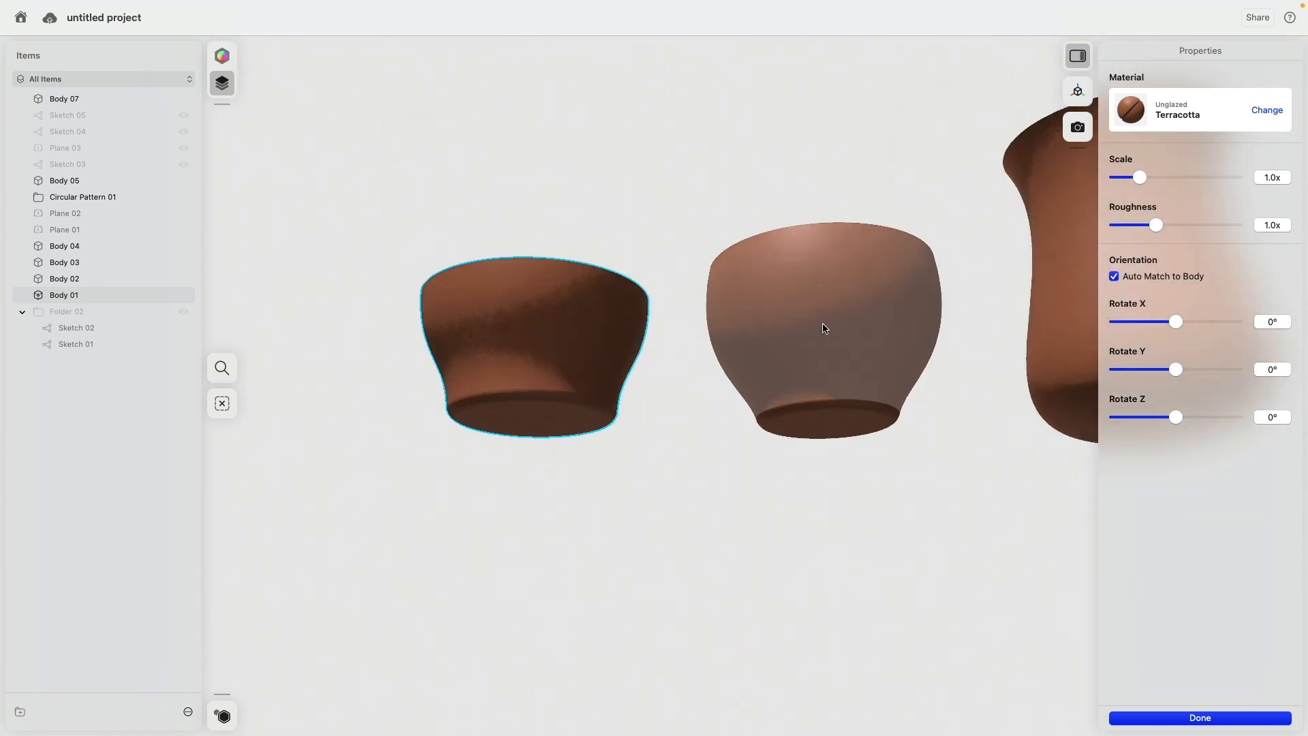
{"action": "left_click", "coordinate": [824, 327], "text": "shift"}
{"action": "scroll", "coordinate": [783, 409], "scroll_direction": "up", "scroll_amount": 10}
{"action": "scroll", "coordinate": [782, 407], "scroll_direction": "down", "scroll_amount": 15}
{"action": "middle_click_drag", "start_coordinate": [954, 368], "coordinate": [351, 433]}
{"action": "left_click", "coordinate": [639, 375], "text": "shift"}
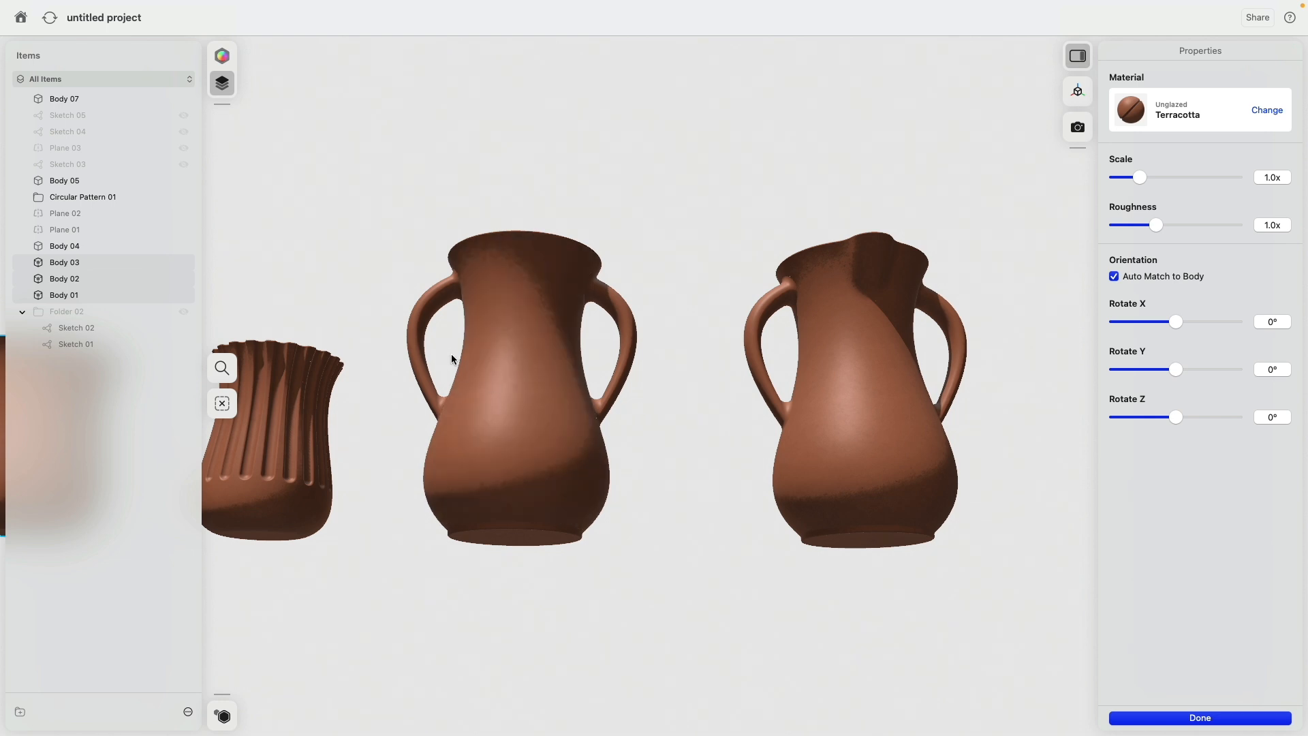
{"action": "middle_click_drag", "start_coordinate": [309, 254], "coordinate": [860, 206]}
{"action": "left_click", "coordinate": [1255, 111]}
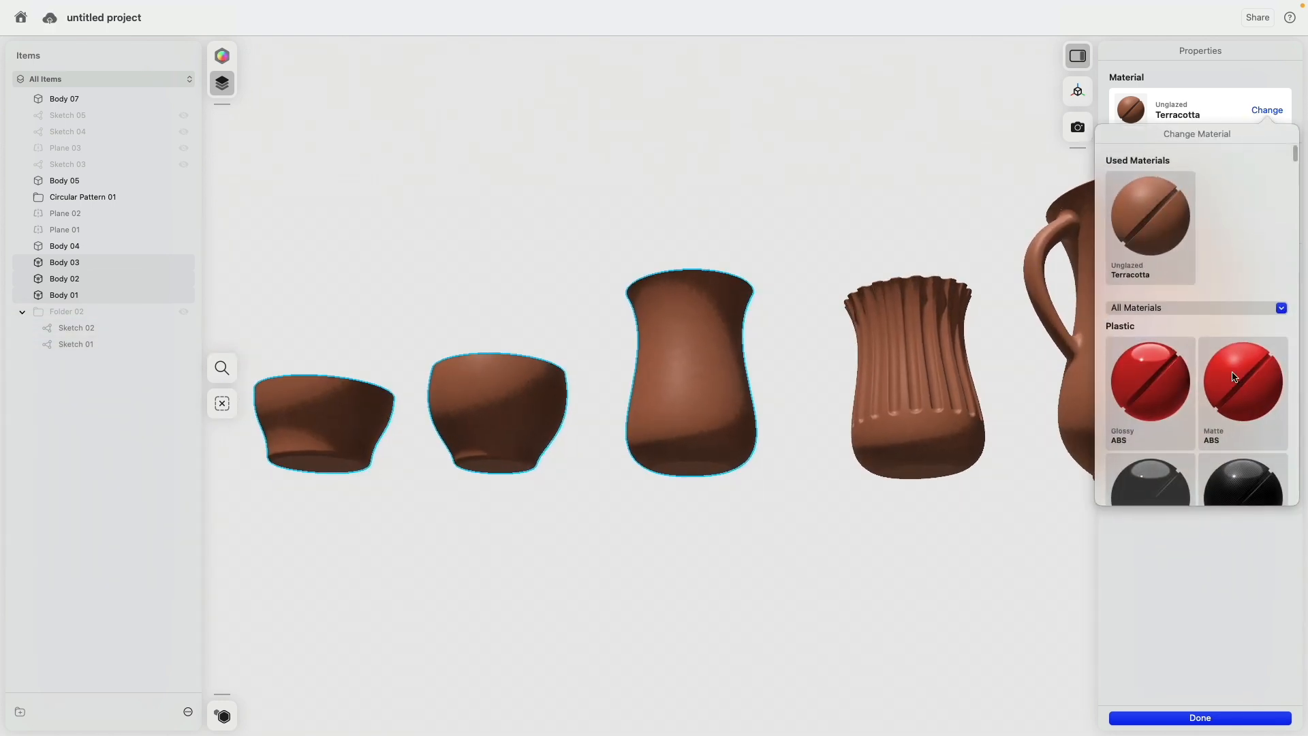
{"action": "left_click", "coordinate": [1194, 307]}
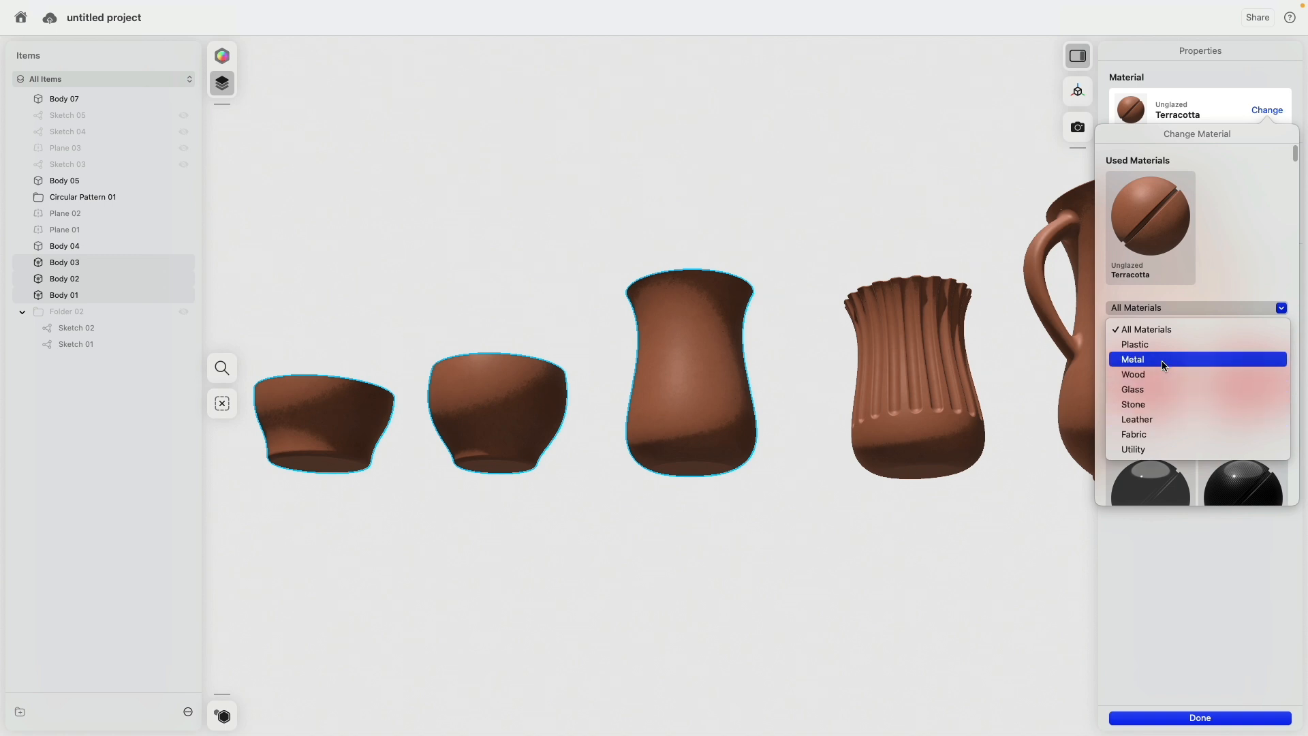
{"action": "left_click", "coordinate": [1171, 409]}
{"action": "scroll", "coordinate": [1172, 426], "scroll_direction": "down", "scroll_amount": 15}
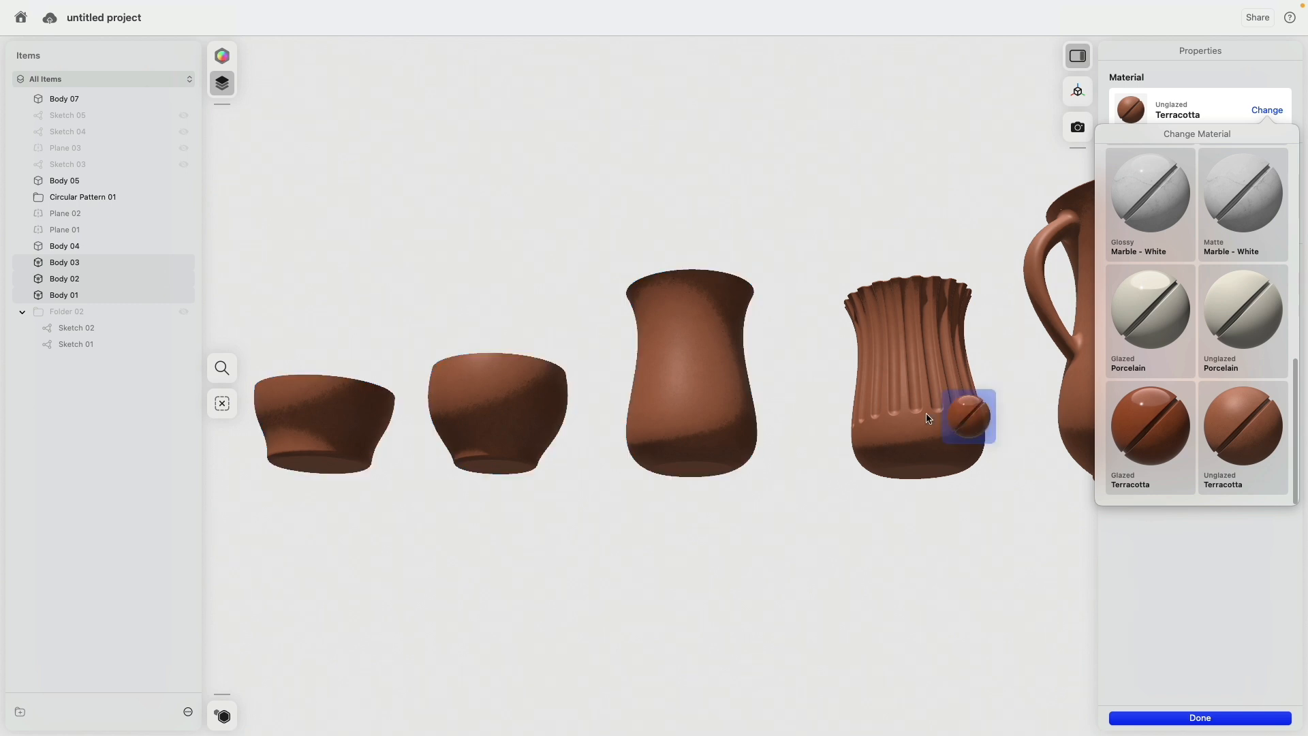
{"action": "left_click_drag", "start_coordinate": [927, 418], "coordinate": [681, 392]}
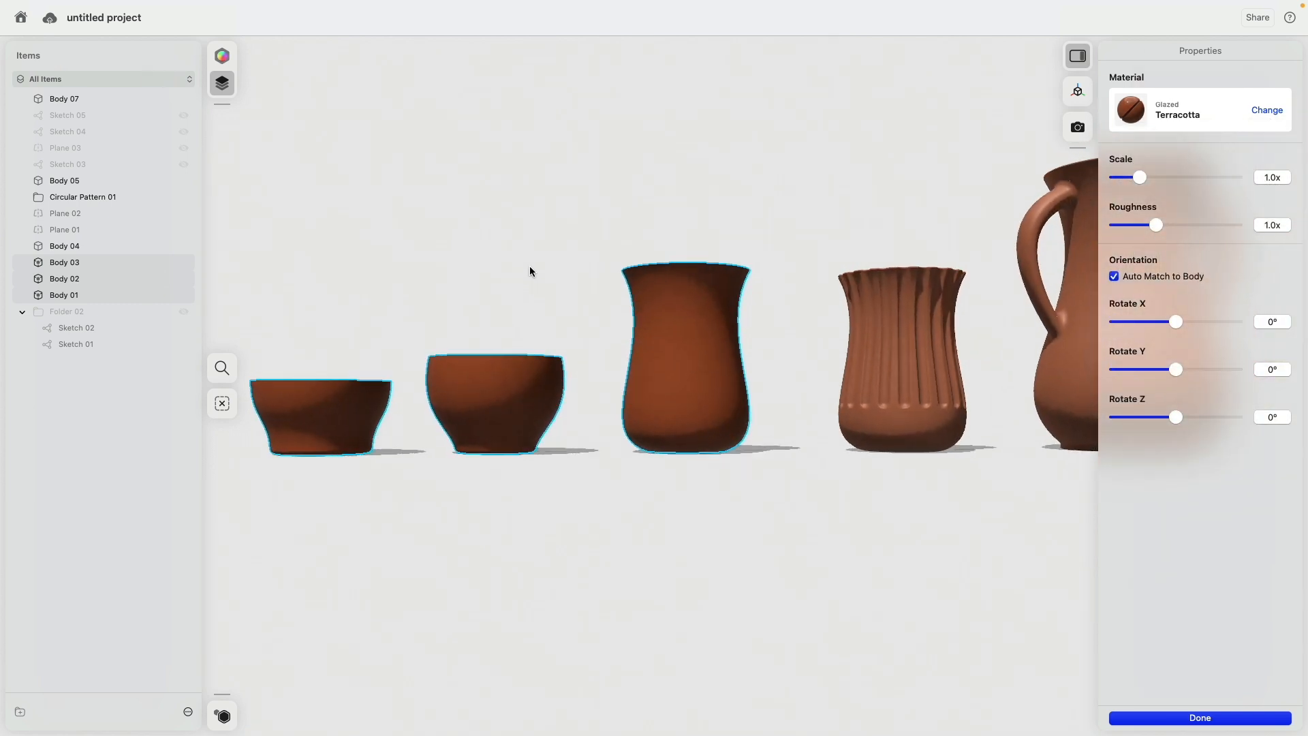
{"action": "left_click", "coordinate": [531, 269]}
{"action": "right_click_drag", "start_coordinate": [533, 263], "coordinate": [526, 327]}
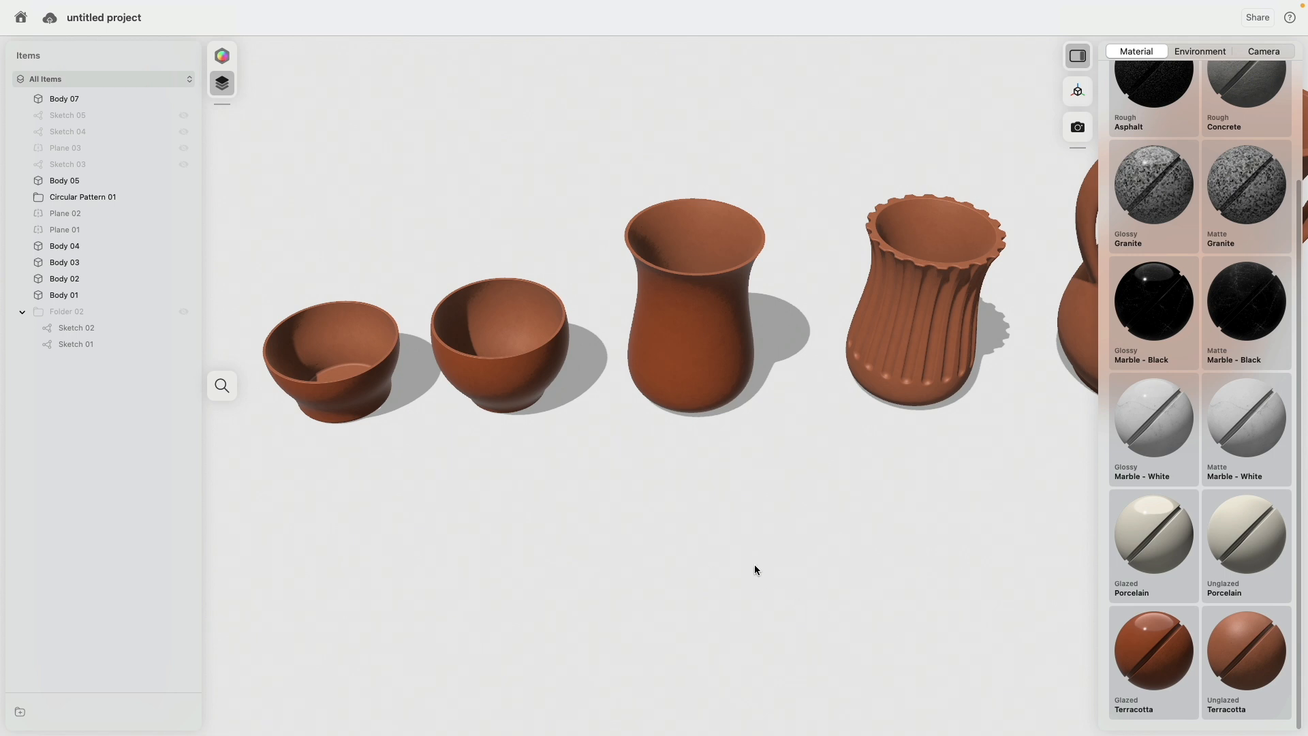
Step: Change the inner surfaces of the two-handled vase and the spouted pitcher to the matte Granite stone material
{"action": "right_click_drag", "start_coordinate": [755, 570], "coordinate": [475, 608]}
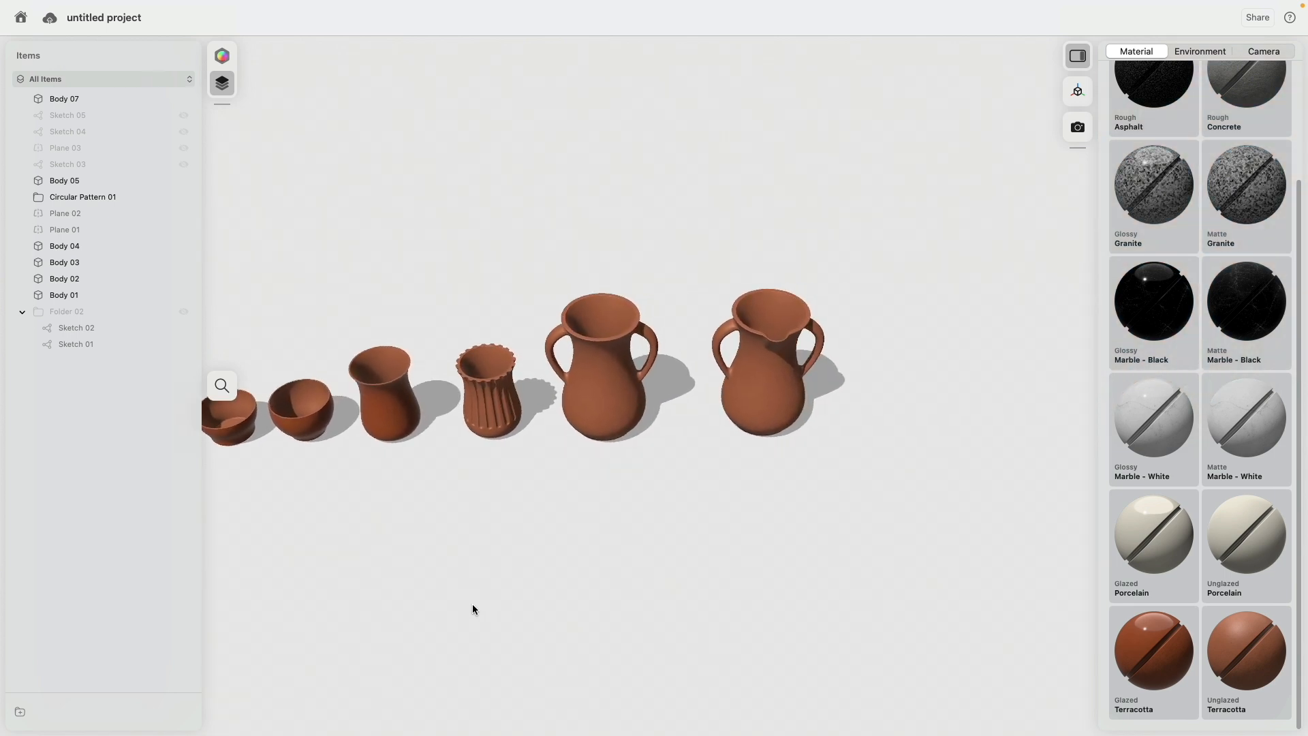
{"action": "right_click_drag", "start_coordinate": [675, 348], "coordinate": [607, 339]}
{"action": "left_click", "coordinate": [575, 324]}
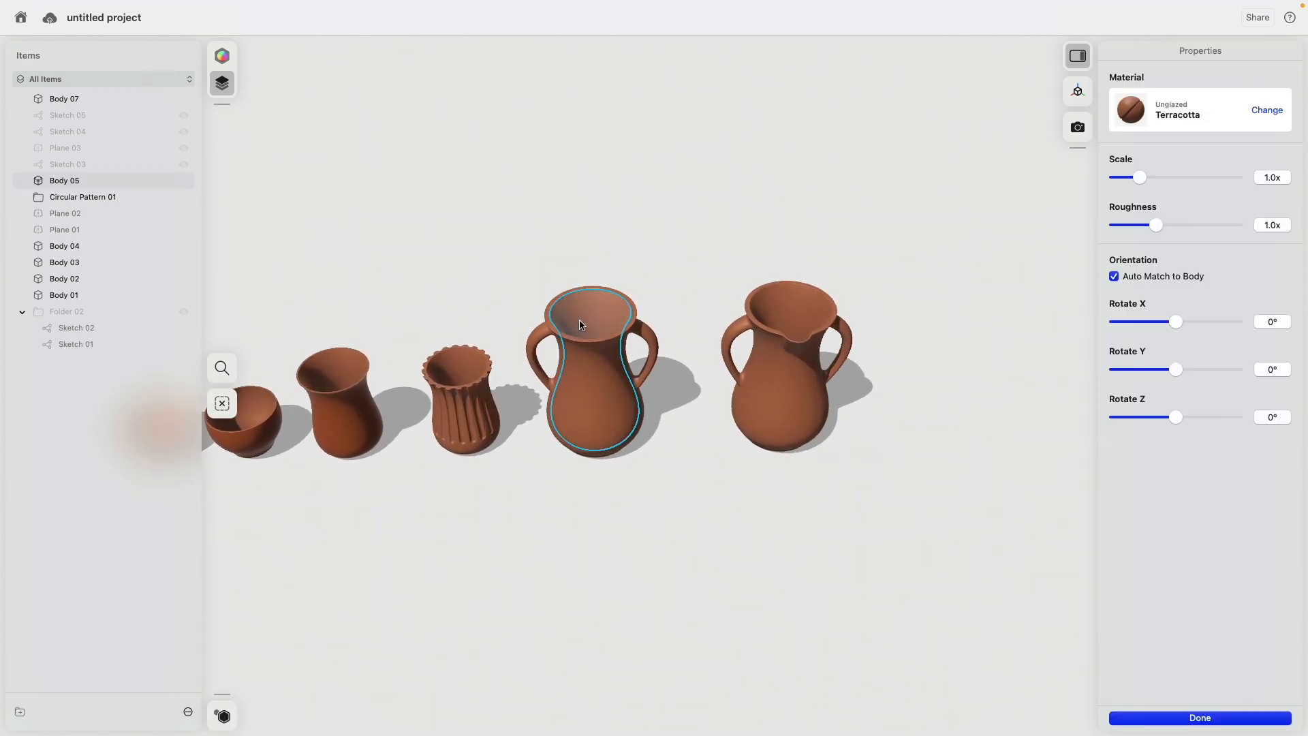
{"action": "scroll", "coordinate": [575, 325], "scroll_direction": "up", "scroll_amount": 3}
{"action": "left_click", "coordinate": [872, 300]}
{"action": "left_click", "coordinate": [1267, 110]}
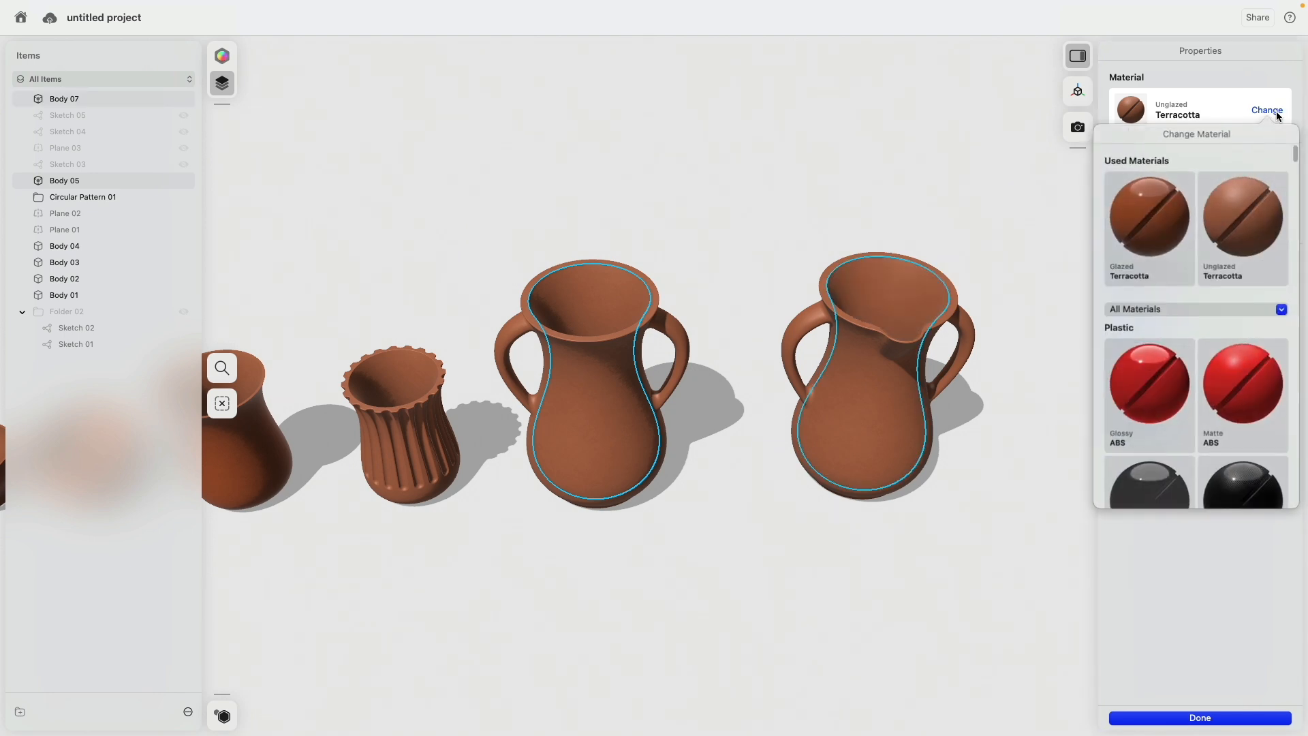
{"action": "left_click", "coordinate": [1246, 307]}
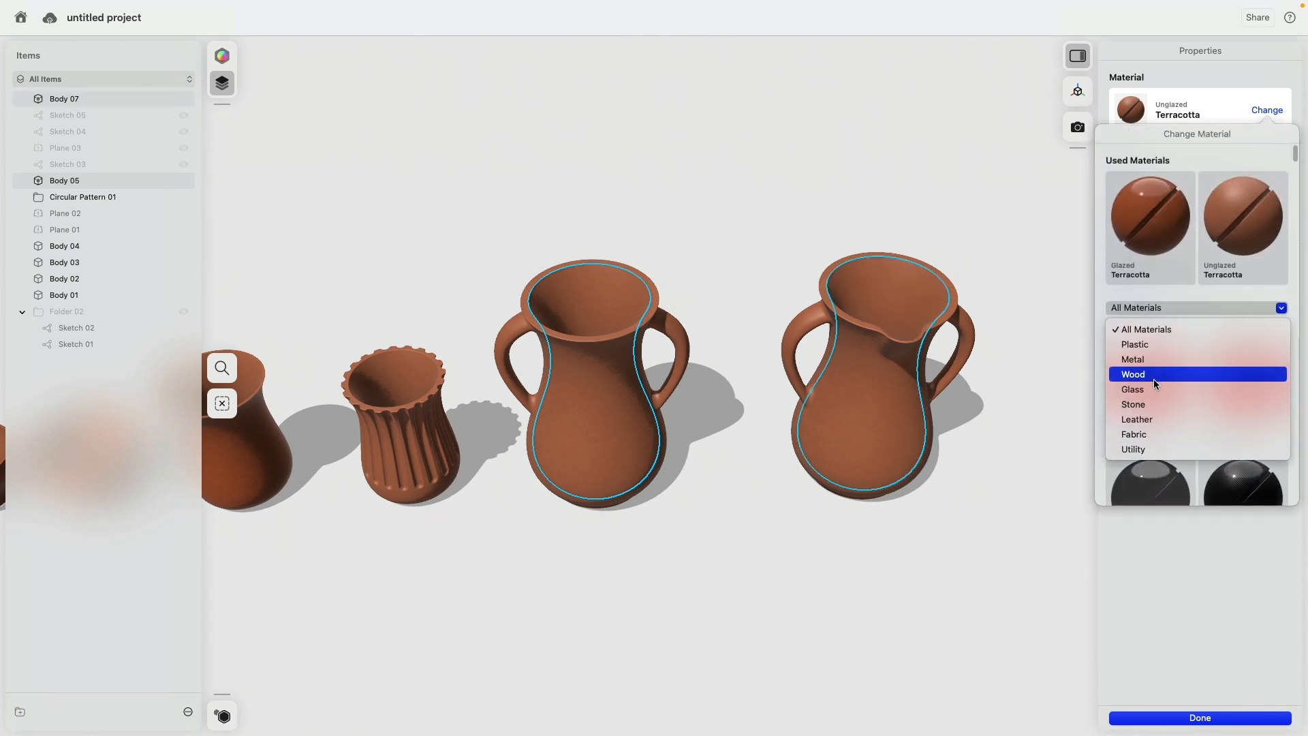
{"action": "left_click", "coordinate": [1158, 405]}
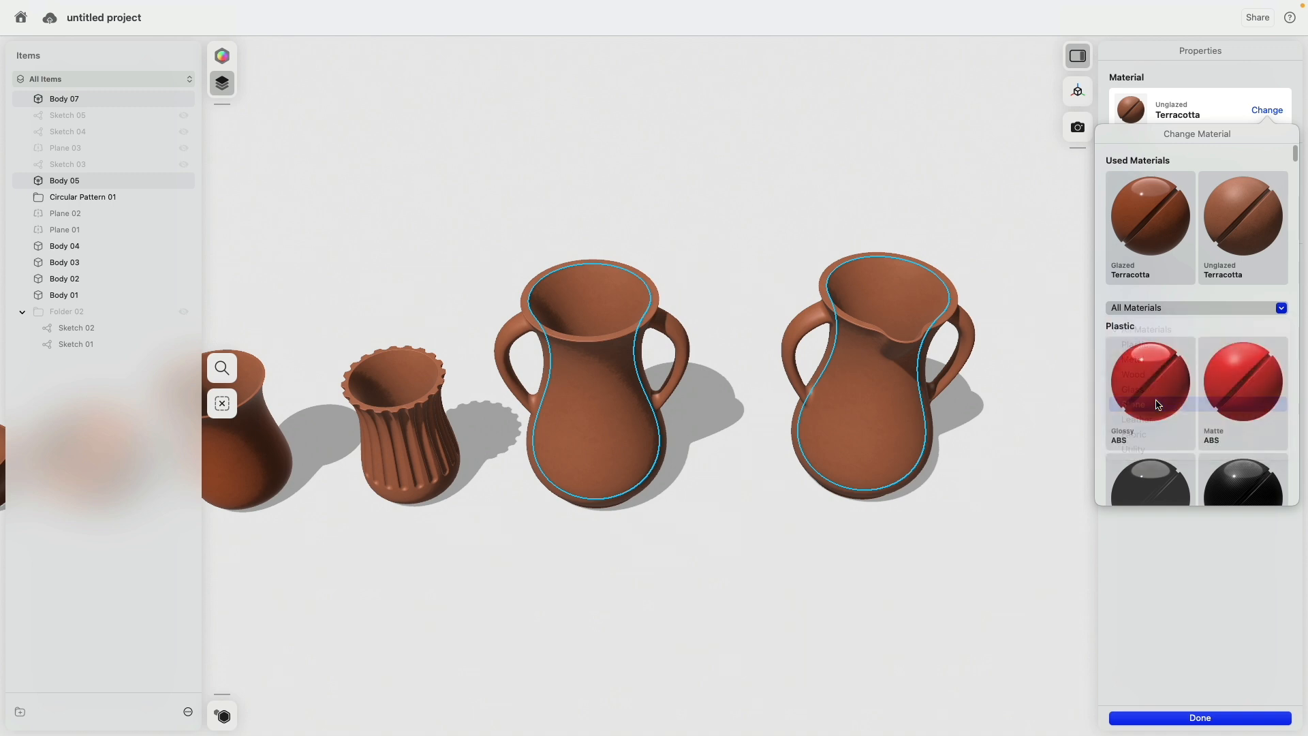
{"action": "scroll", "coordinate": [1213, 434], "scroll_direction": "down", "scroll_amount": 5}
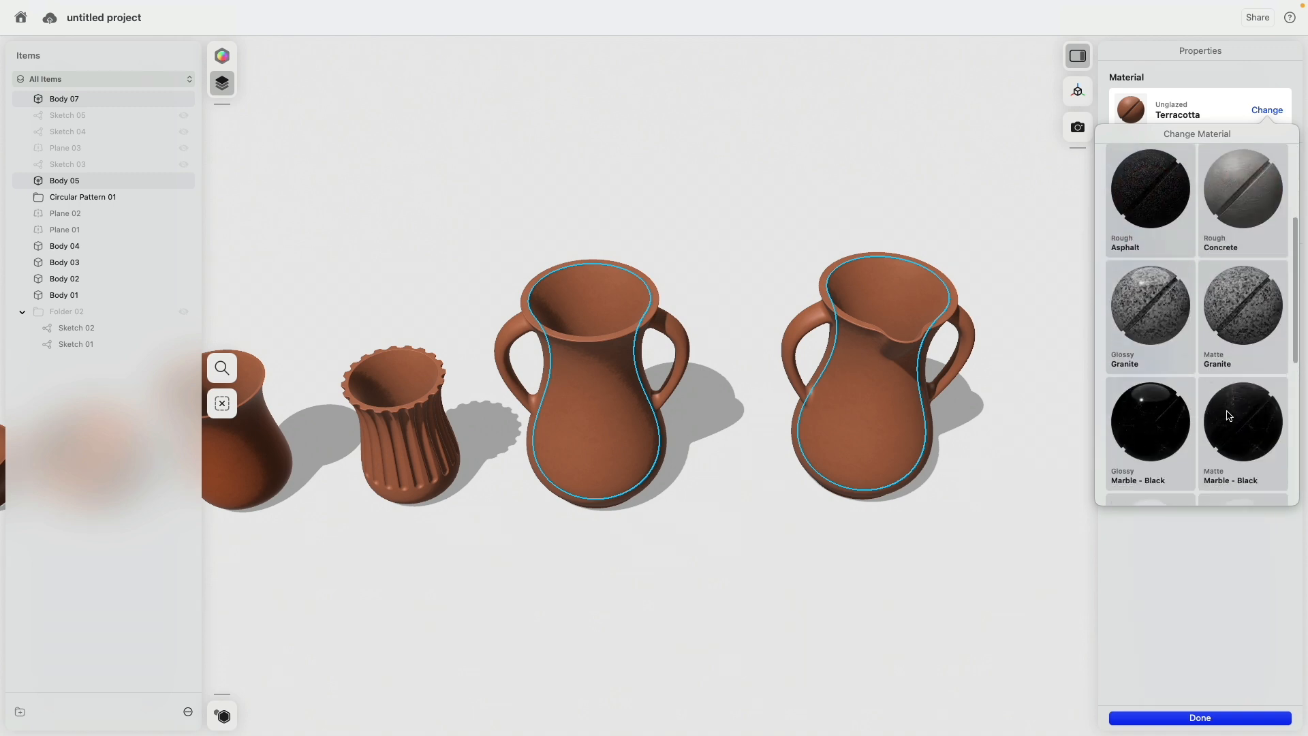
{"action": "left_click_drag", "start_coordinate": [1250, 325], "coordinate": [912, 308]}
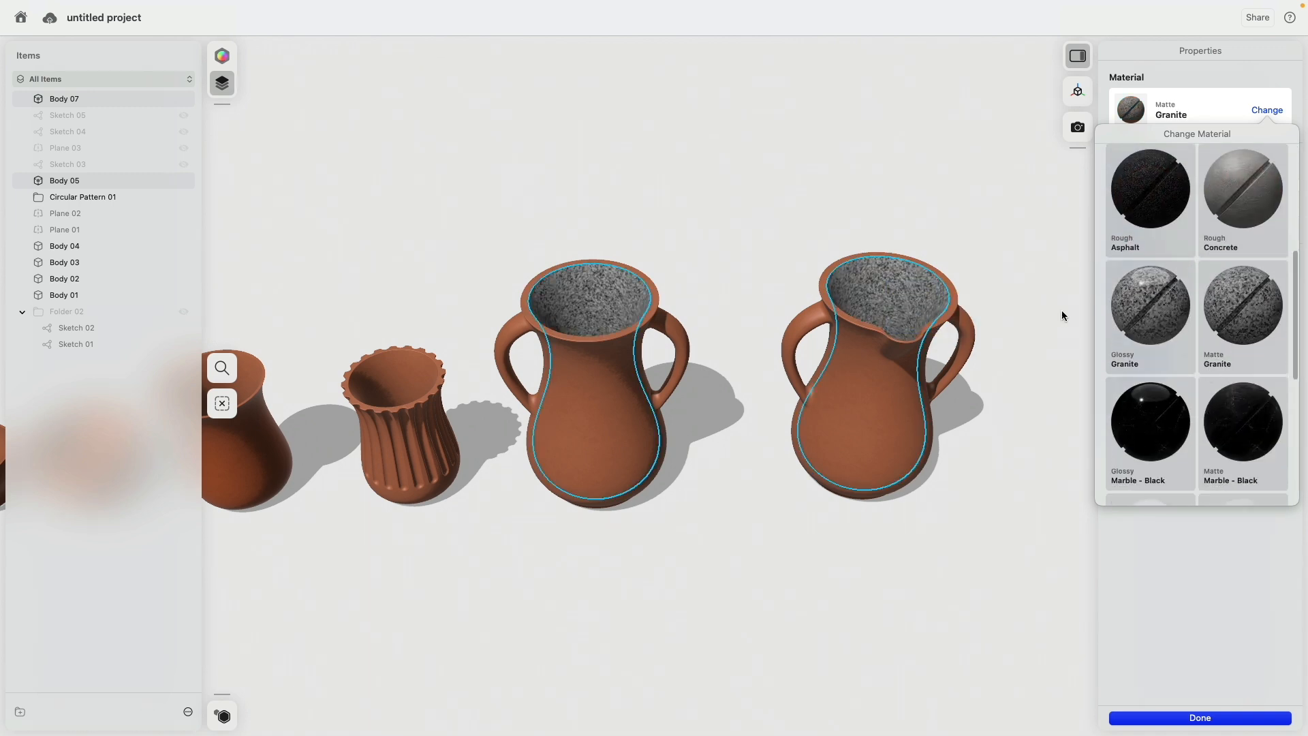
Step: Try Unglazed Porcelain on the same inner surfaces, replace it with matte Marble - White, and clear the selection
{"action": "scroll", "coordinate": [1251, 322], "scroll_direction": "down", "scroll_amount": 5}
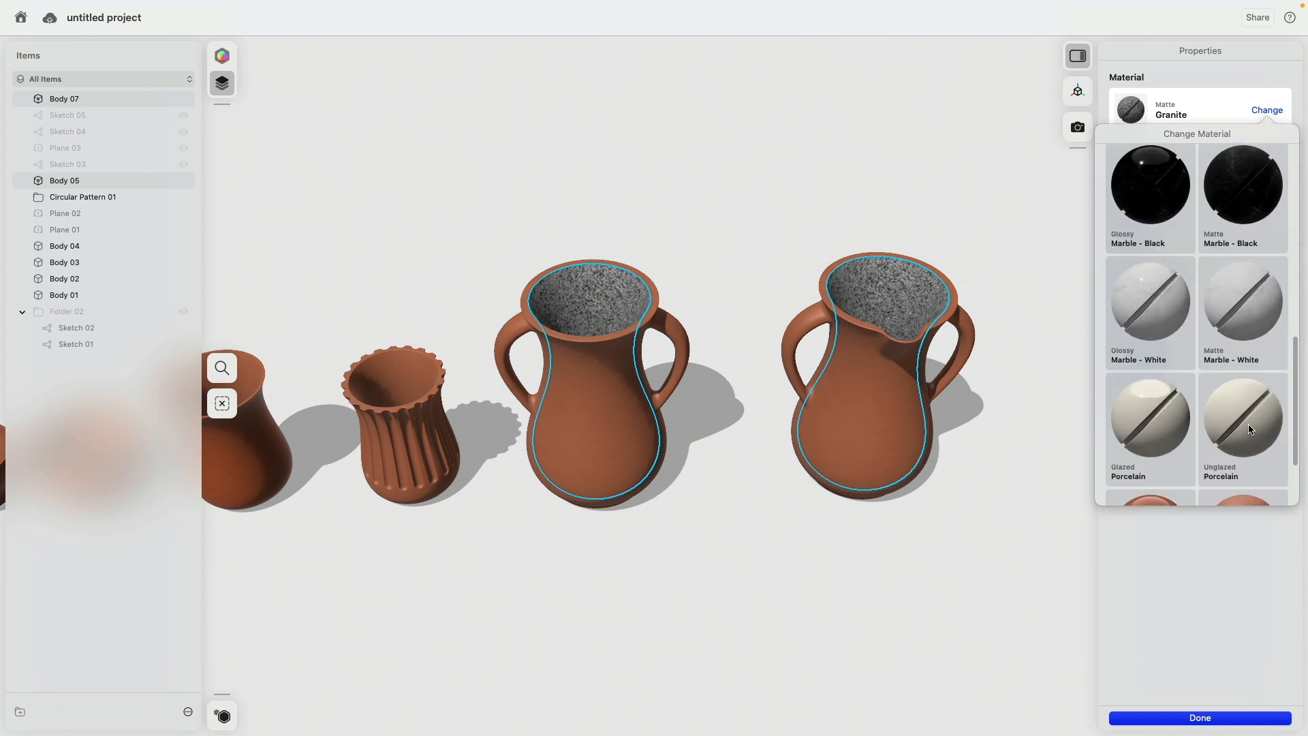
{"action": "left_click_drag", "start_coordinate": [1250, 429], "coordinate": [880, 304]}
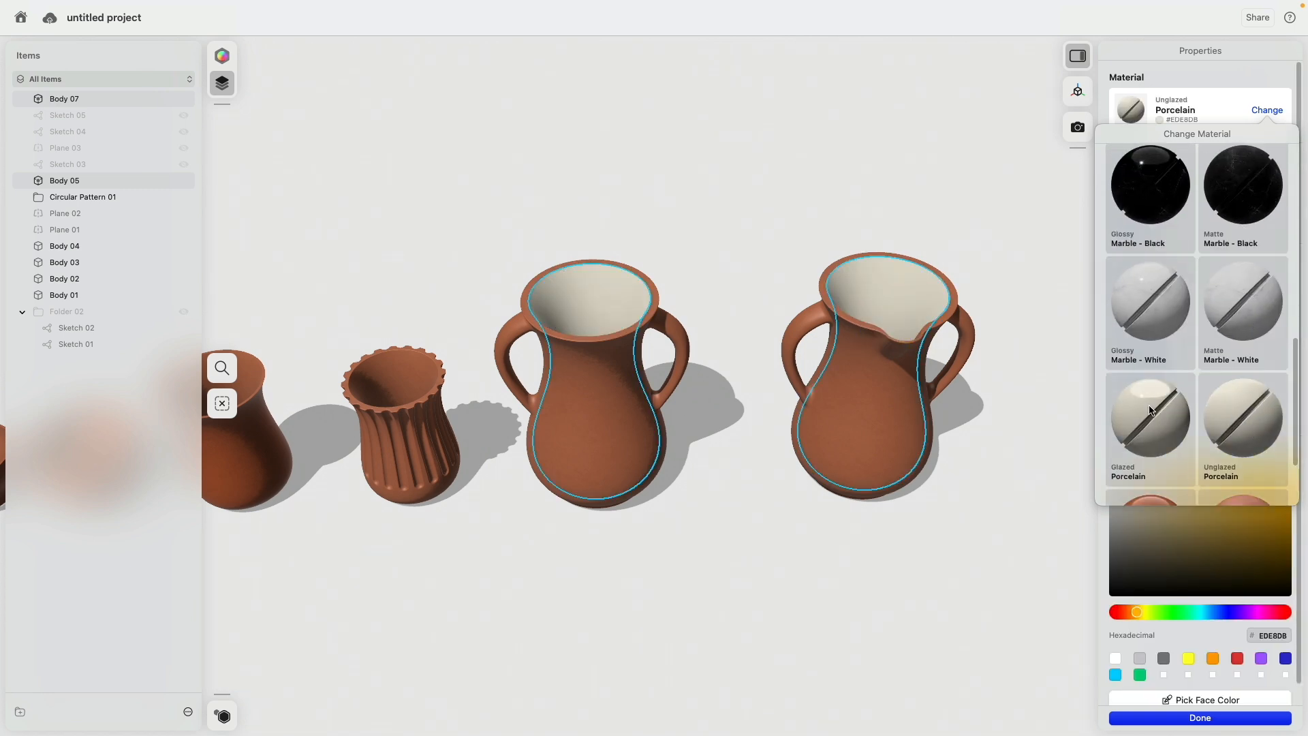
{"action": "left_click_drag", "start_coordinate": [1219, 291], "coordinate": [860, 295]}
{"action": "left_click", "coordinate": [745, 509]}
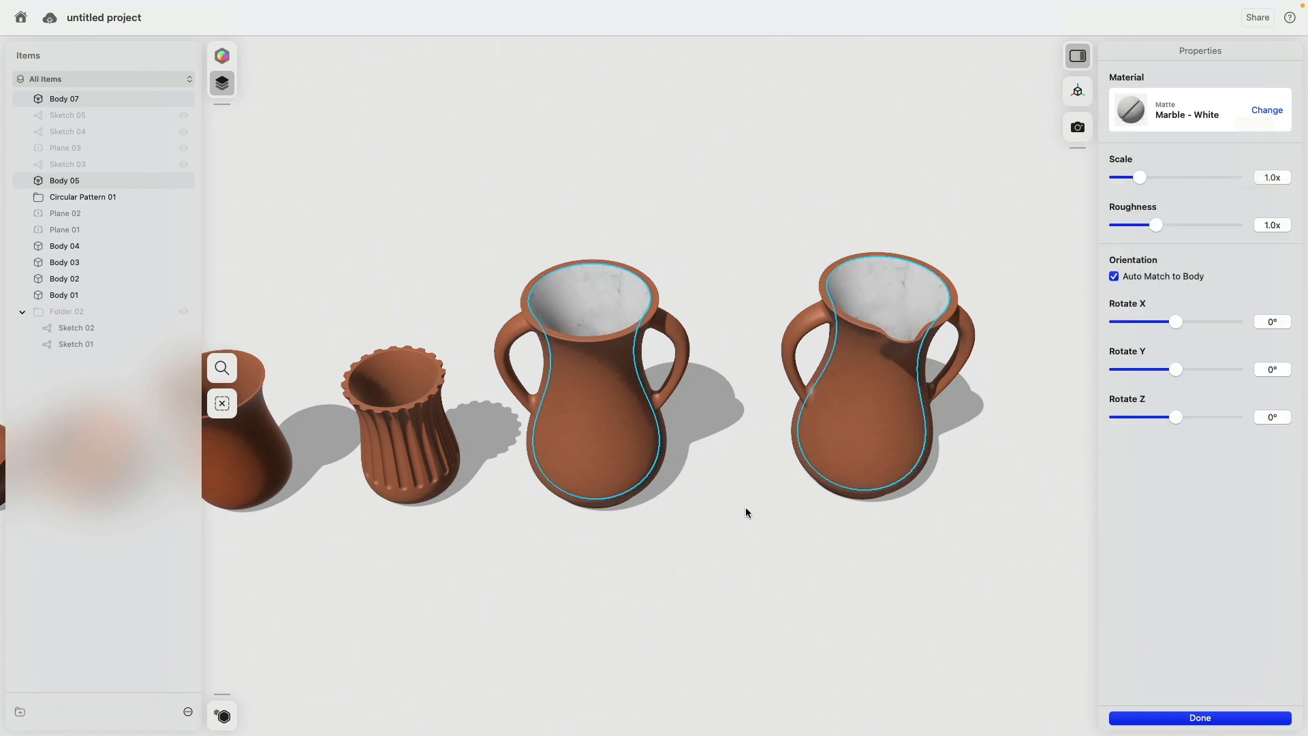
{"action": "left_click", "coordinate": [746, 493]}
Step: Apply Brushed Gold to the spouted pitcher's inner surfaces, including the spout faces, and clear the selection
{"action": "right_click_drag", "start_coordinate": [801, 577], "coordinate": [783, 506]}
{"action": "right_click_drag", "start_coordinate": [669, 582], "coordinate": [579, 577]}
{"action": "scroll", "coordinate": [898, 436], "scroll_direction": "up", "scroll_amount": 5}
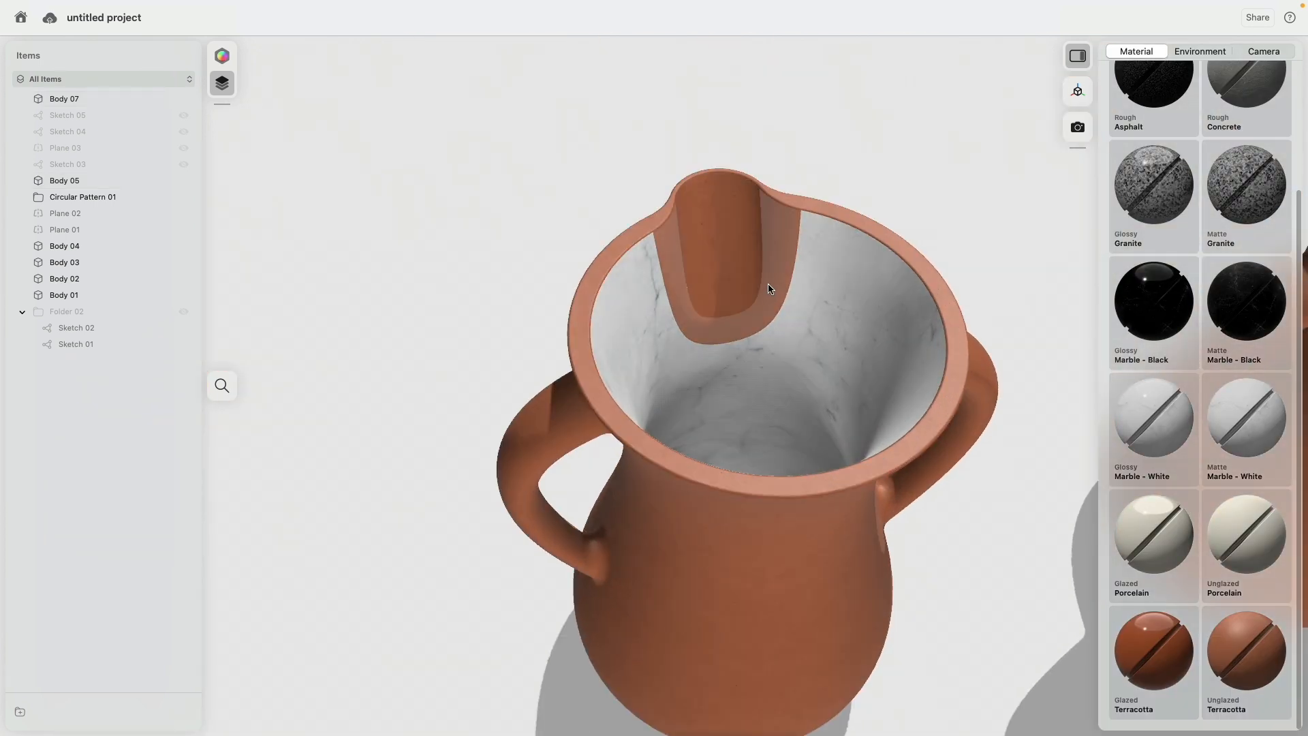
{"action": "left_click", "coordinate": [765, 283]}
{"action": "left_click", "coordinate": [742, 255]}
{"action": "left_click", "coordinate": [783, 375]}
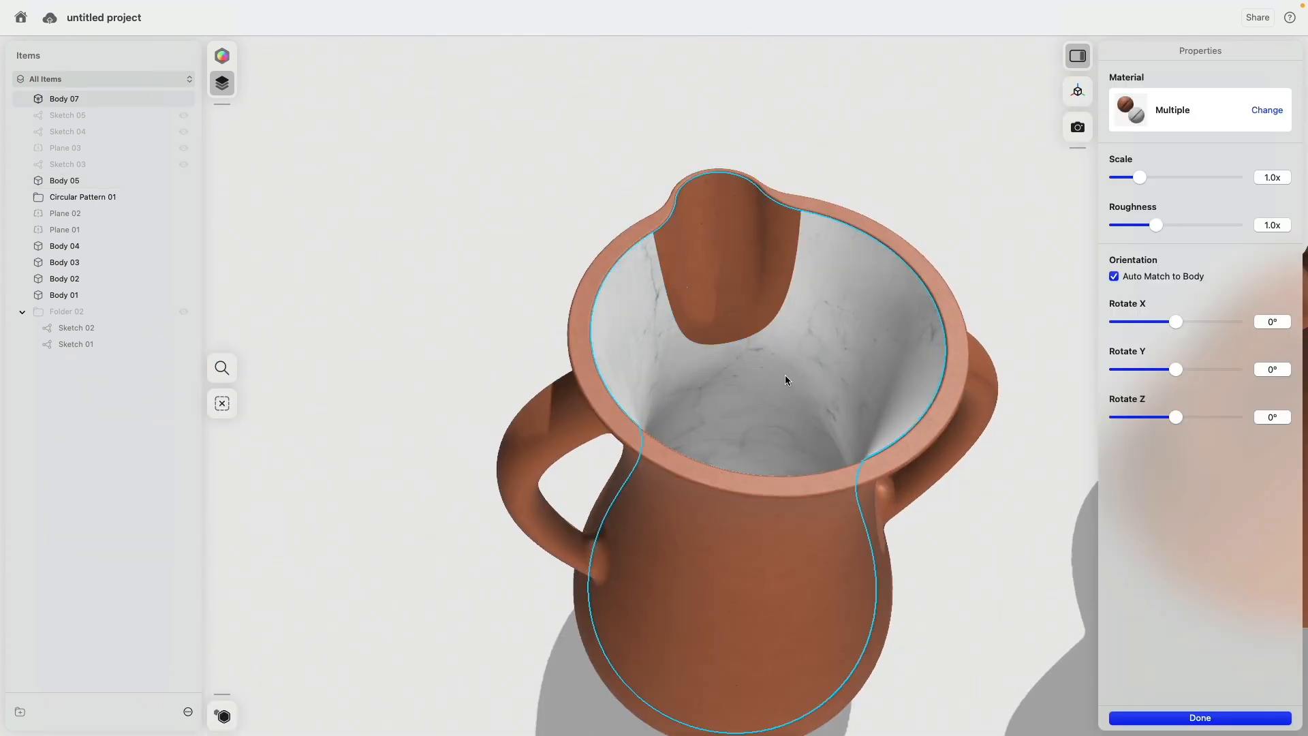
{"action": "left_click", "coordinate": [1267, 110]}
{"action": "left_click", "coordinate": [1164, 424]}
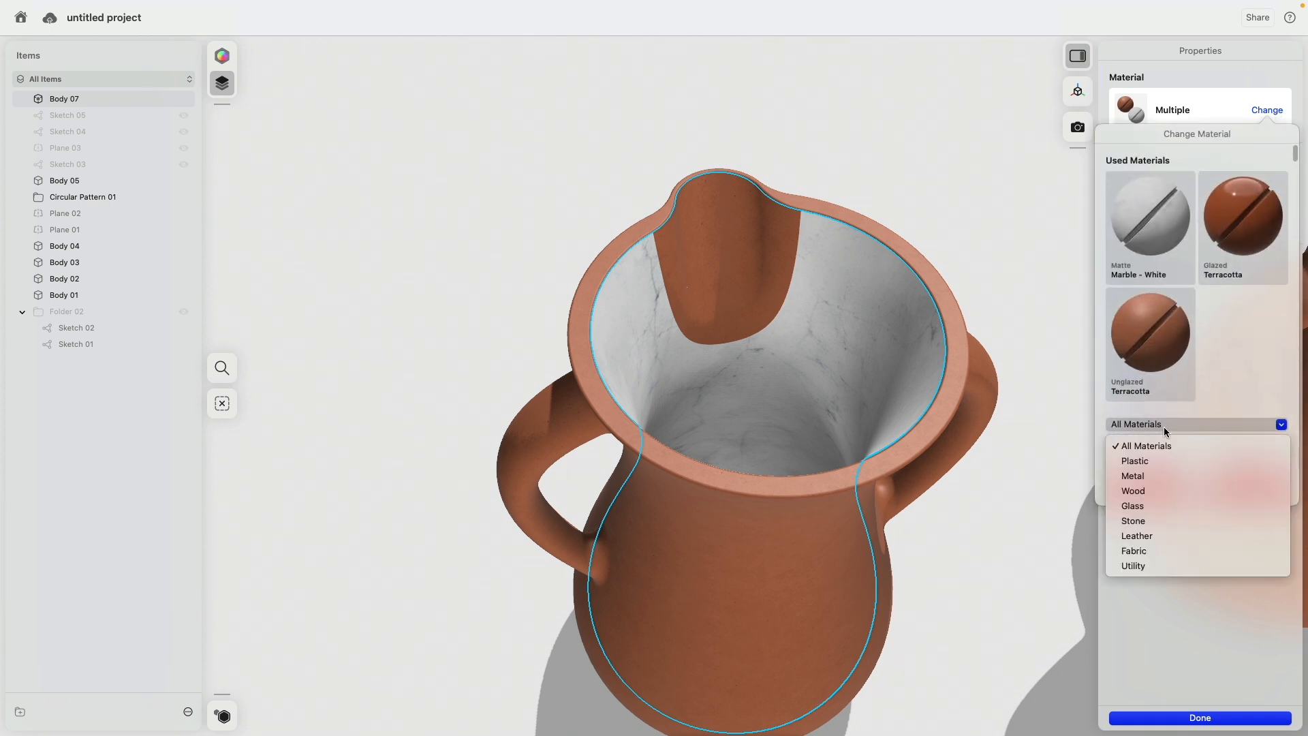
{"action": "left_click", "coordinate": [1180, 477]}
{"action": "scroll", "coordinate": [1208, 390], "scroll_direction": "down", "scroll_amount": 3}
{"action": "scroll", "coordinate": [1207, 390], "scroll_direction": "down", "scroll_amount": 10}
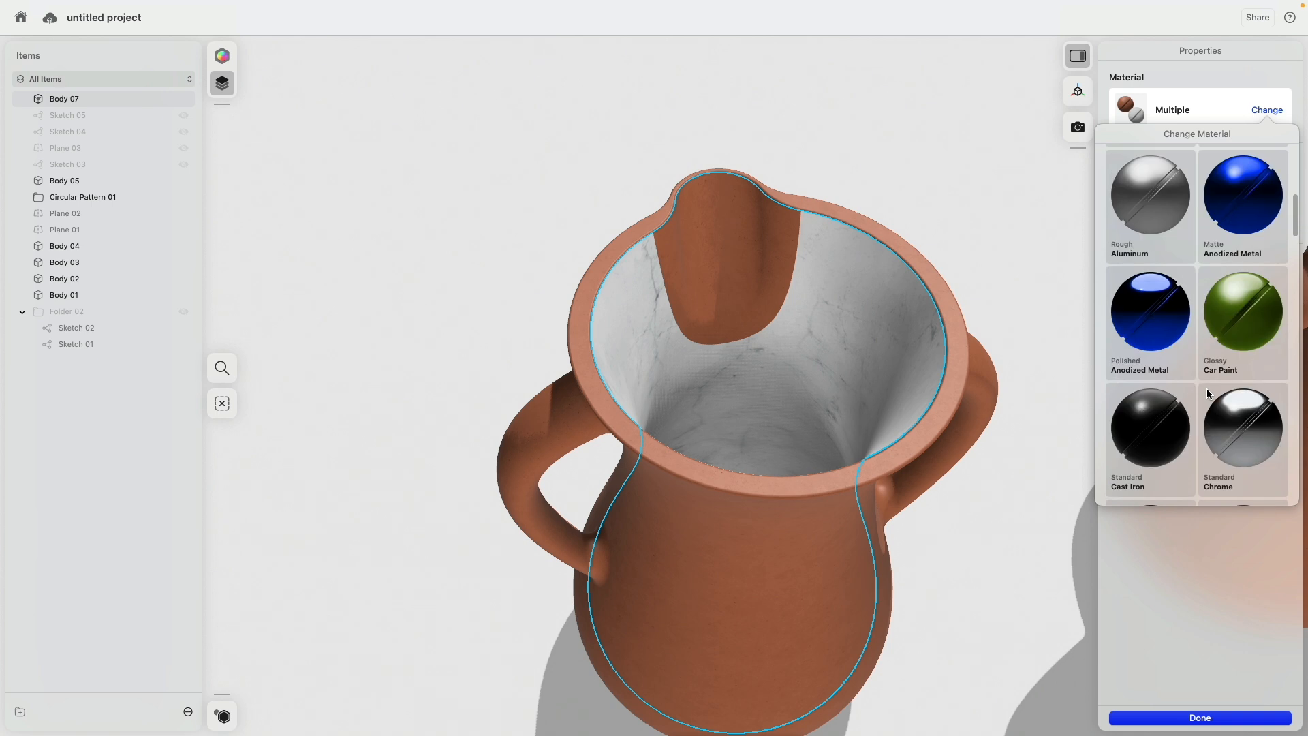
{"action": "left_click", "coordinate": [1174, 384]}
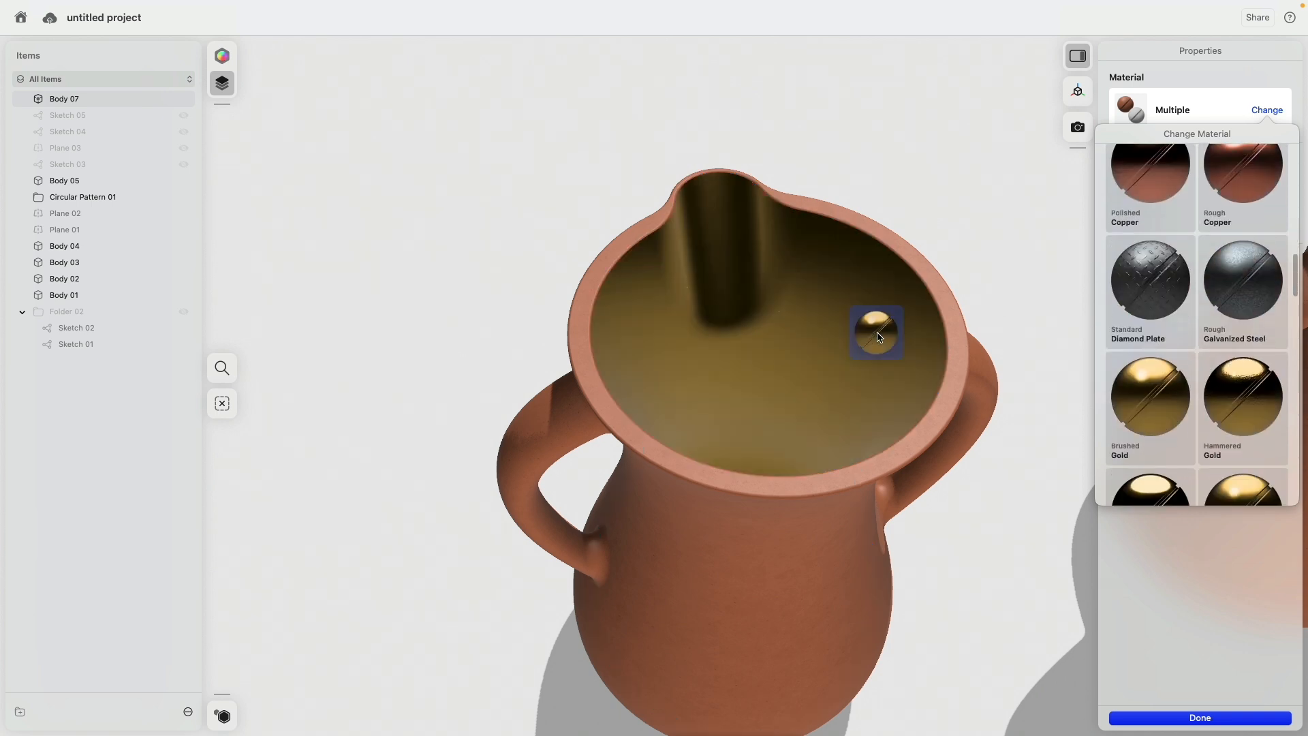
{"action": "left_click", "coordinate": [493, 287]}
{"action": "left_click", "coordinate": [410, 414]}
Step: Change the inner surface of the two-handled vase to Brushed Gold and clear the selection
{"action": "scroll", "coordinate": [410, 409], "scroll_direction": "down", "scroll_amount": 5}
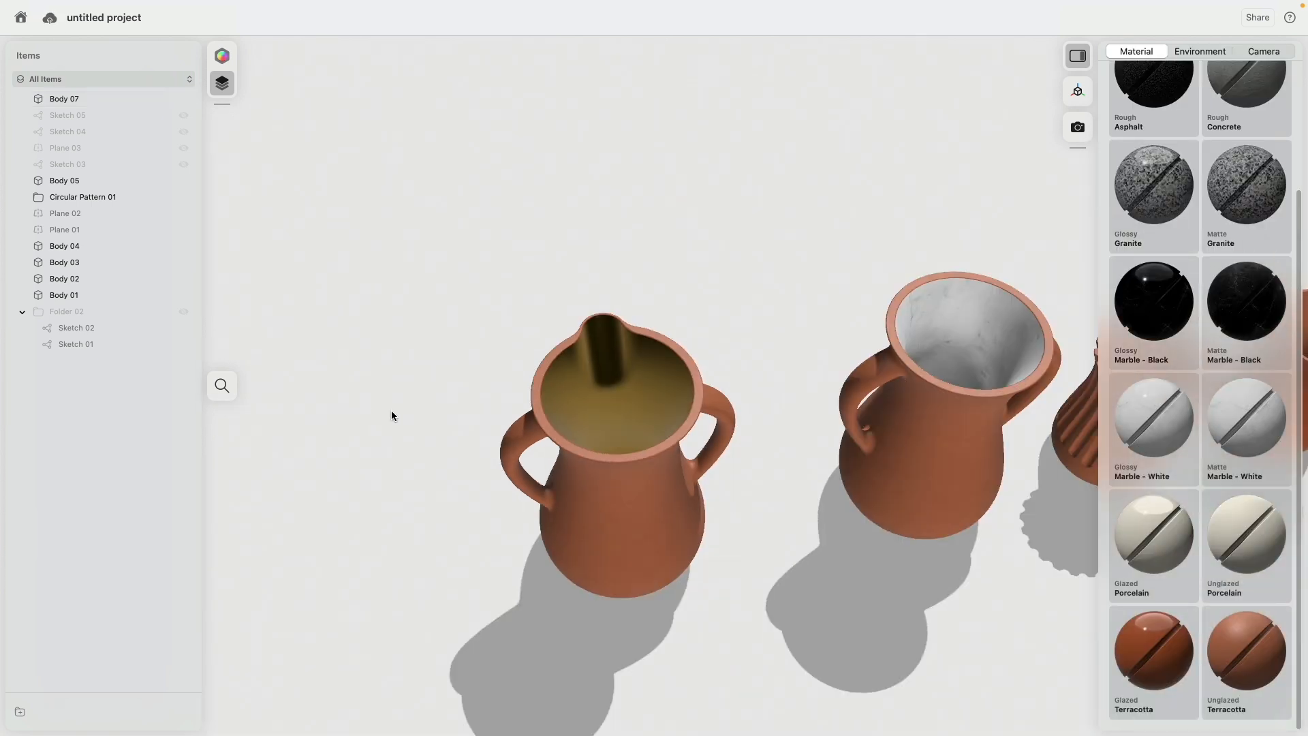
{"action": "right_click_drag", "start_coordinate": [391, 413], "coordinate": [554, 403]}
{"action": "middle_click_drag", "start_coordinate": [554, 403], "coordinate": [1007, 269]}
{"action": "left_click", "coordinate": [570, 284]}
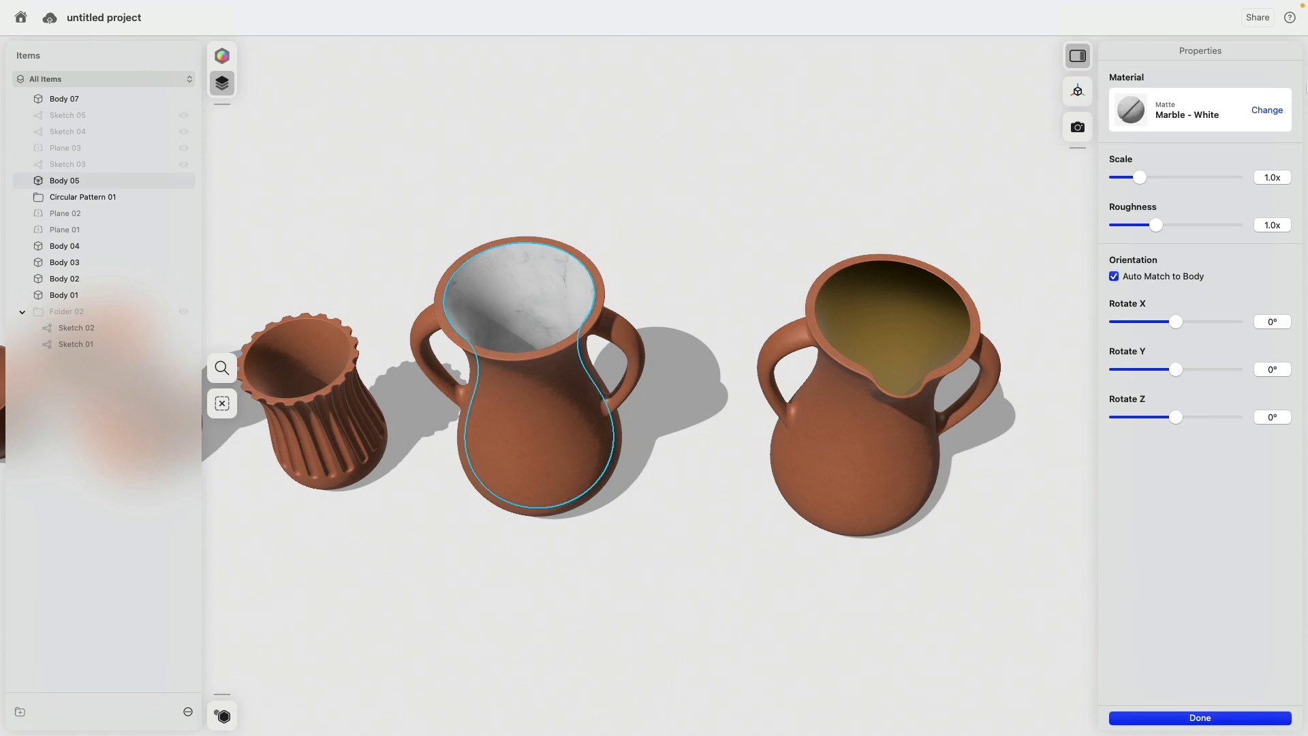
{"action": "left_click", "coordinate": [1267, 111]}
{"action": "left_click", "coordinate": [1172, 270]}
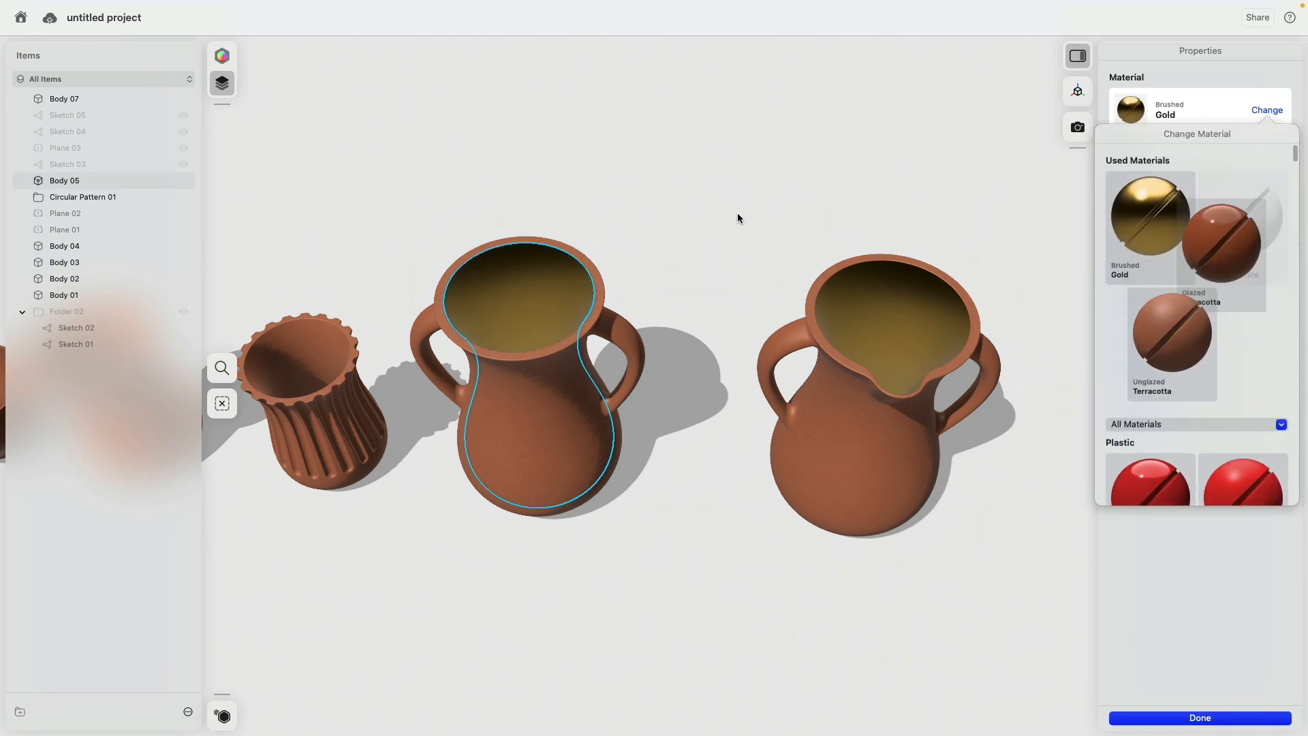
{"action": "scroll", "coordinate": [714, 426], "scroll_direction": "down", "scroll_amount": 5}
{"action": "right_click_drag", "start_coordinate": [713, 427], "coordinate": [690, 459]}
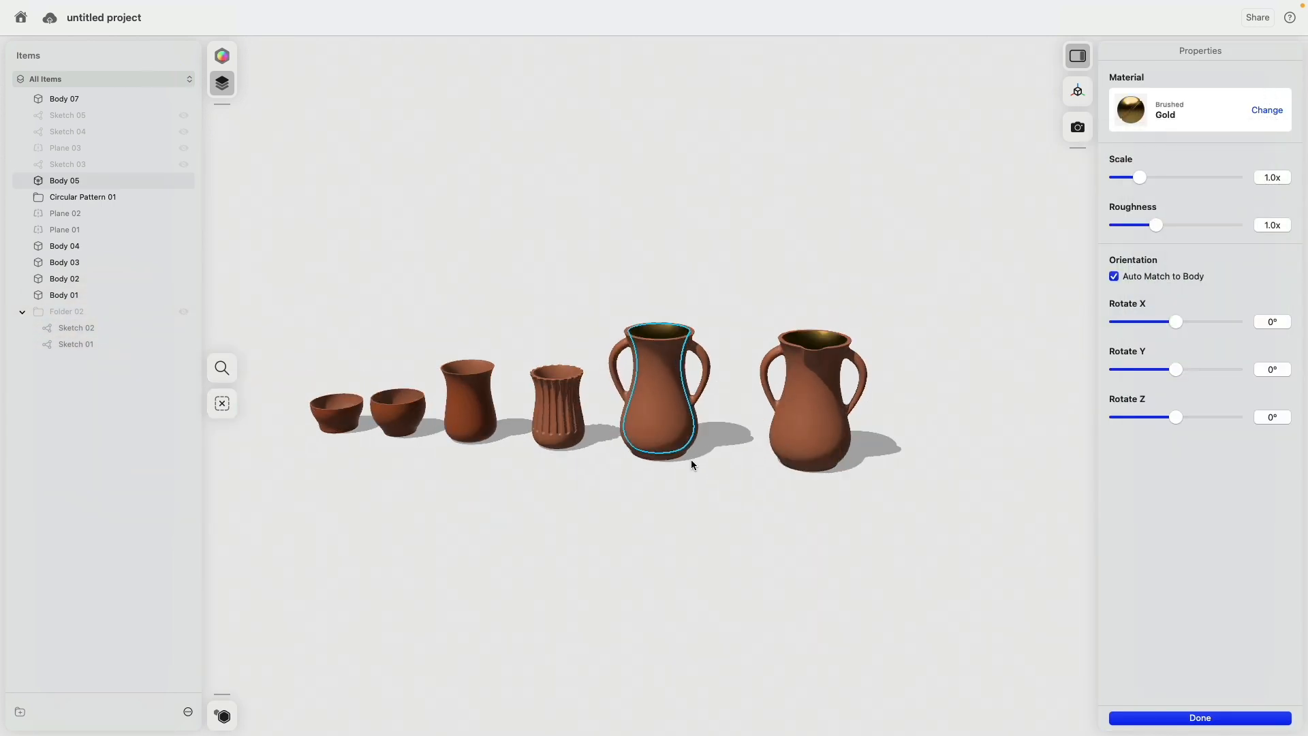
{"action": "left_click", "coordinate": [941, 297]}
Step: Set the visualization environment to the Colored Mood studio
{"action": "left_click", "coordinate": [1212, 53]}
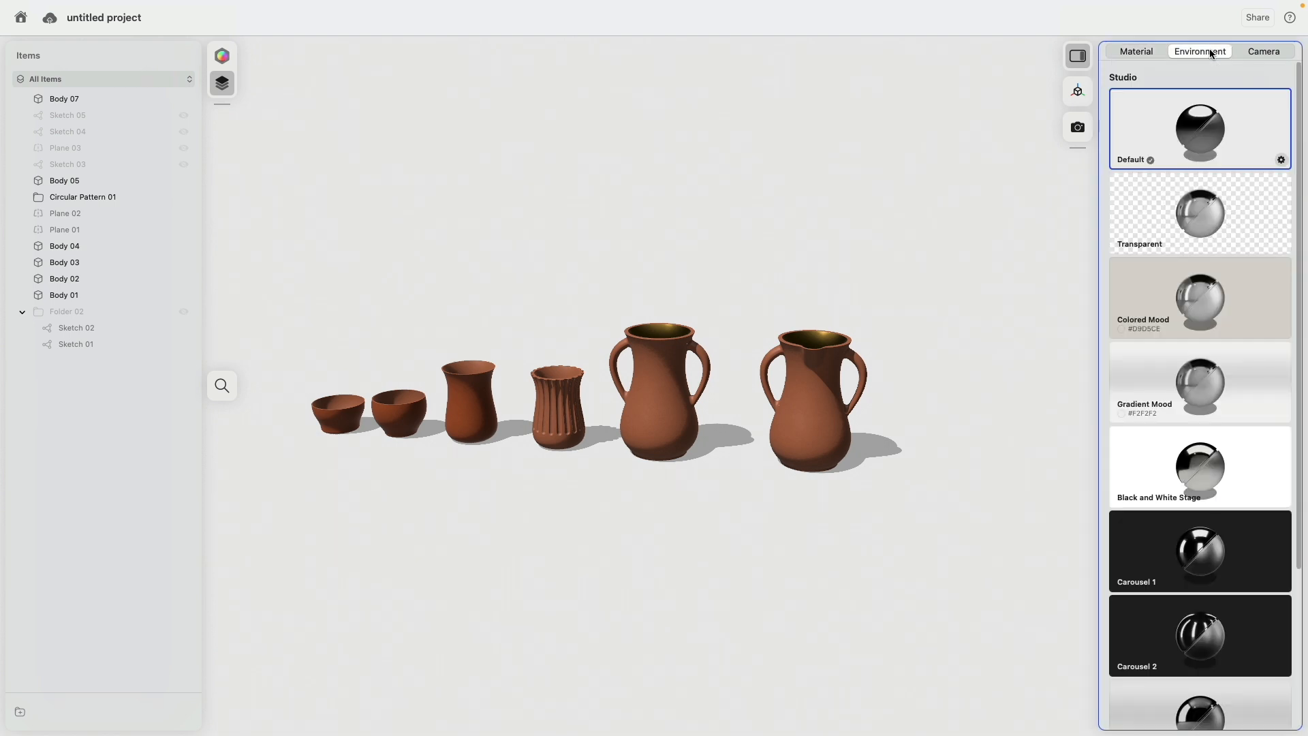
{"action": "left_click", "coordinate": [1191, 265]}
{"action": "right_click_drag", "start_coordinate": [742, 307], "coordinate": [781, 237]}
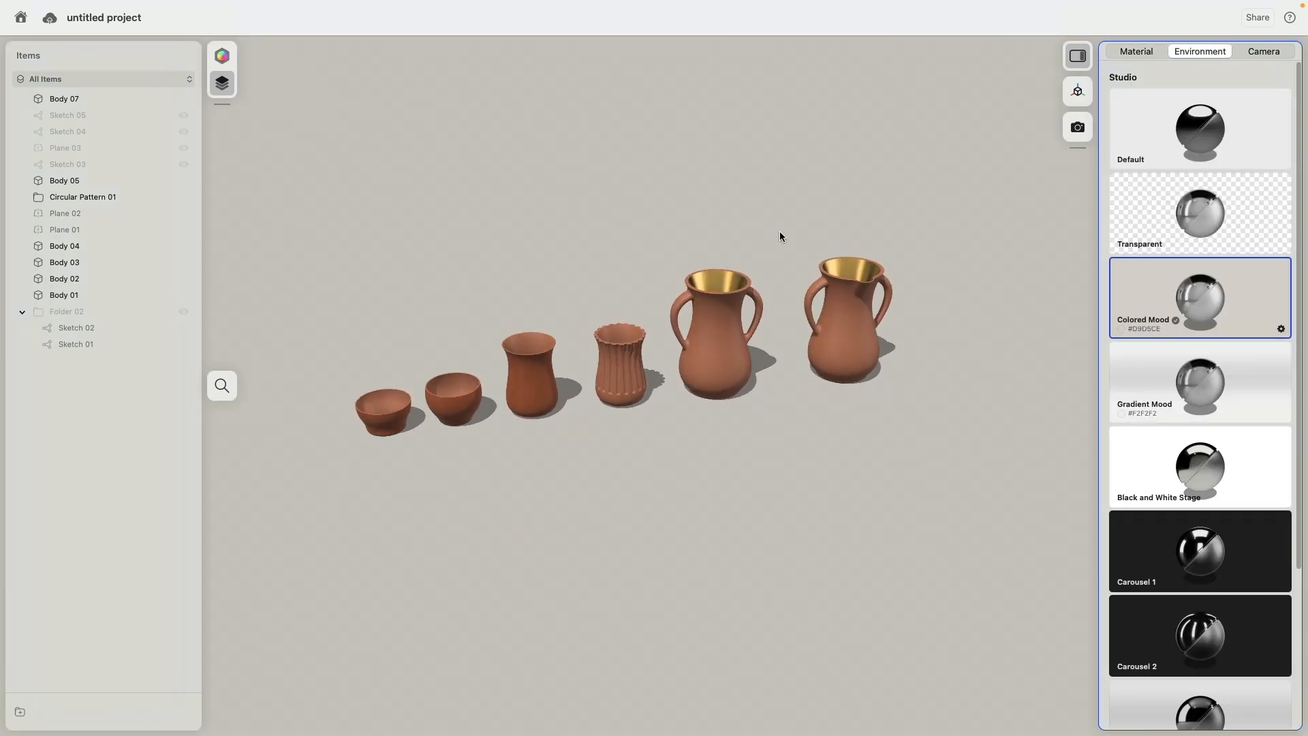